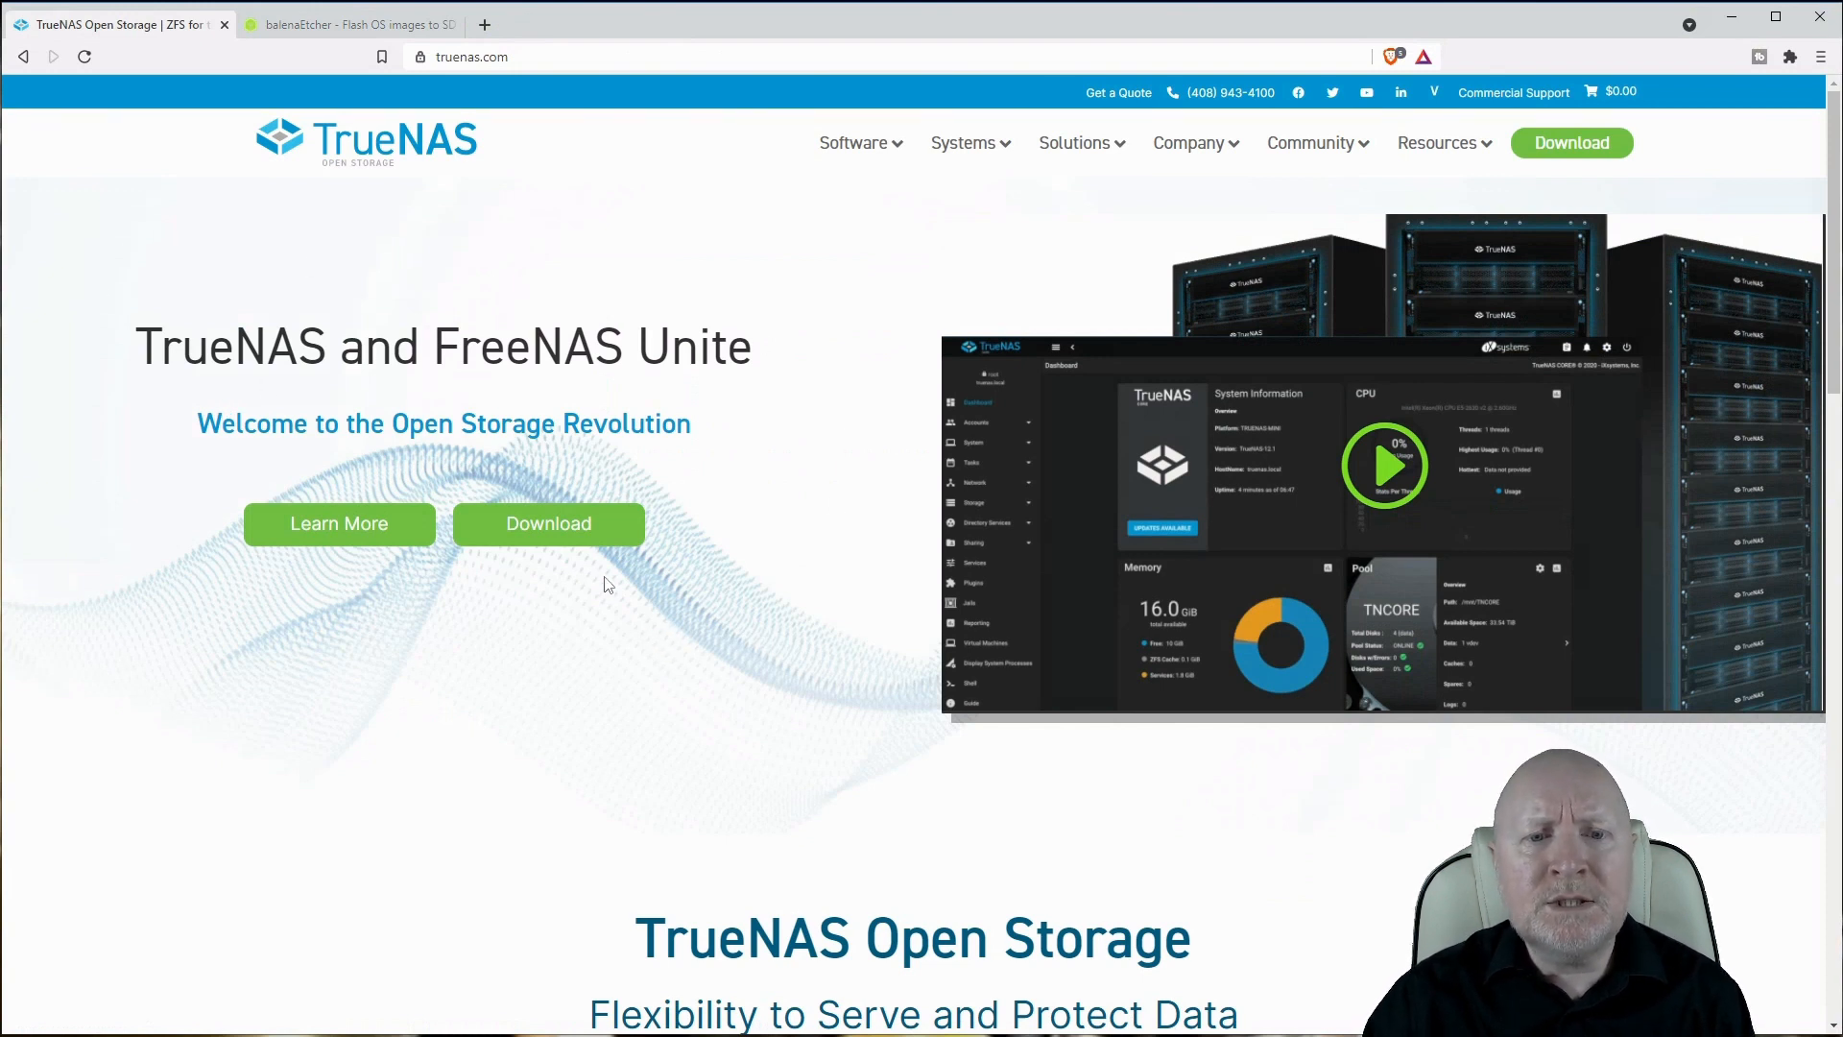
Step: Open the TrueNAS CORE 12.0-U4 download page, skipping the newsletter with the already-signed-up option
{"action": "left_click", "coordinate": [597, 540]}
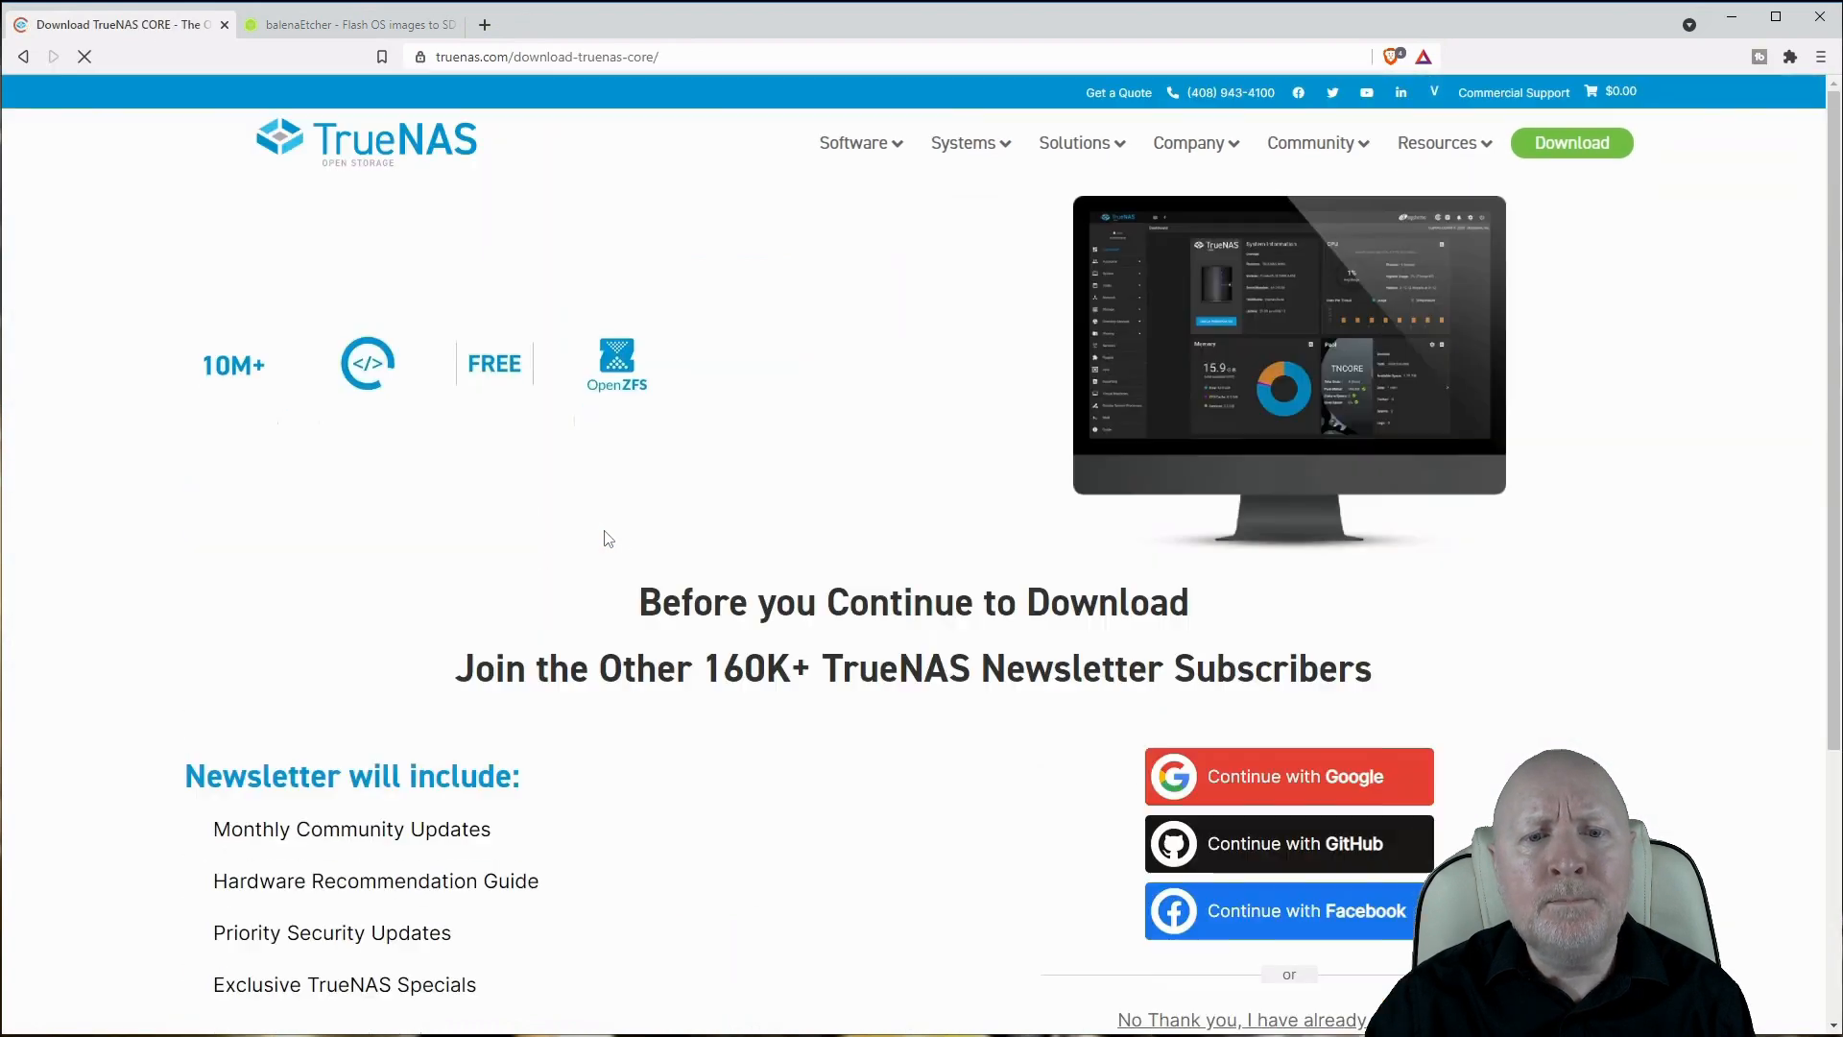
{"action": "scroll", "coordinate": [888, 820], "scroll_direction": "down", "scroll_amount": 2}
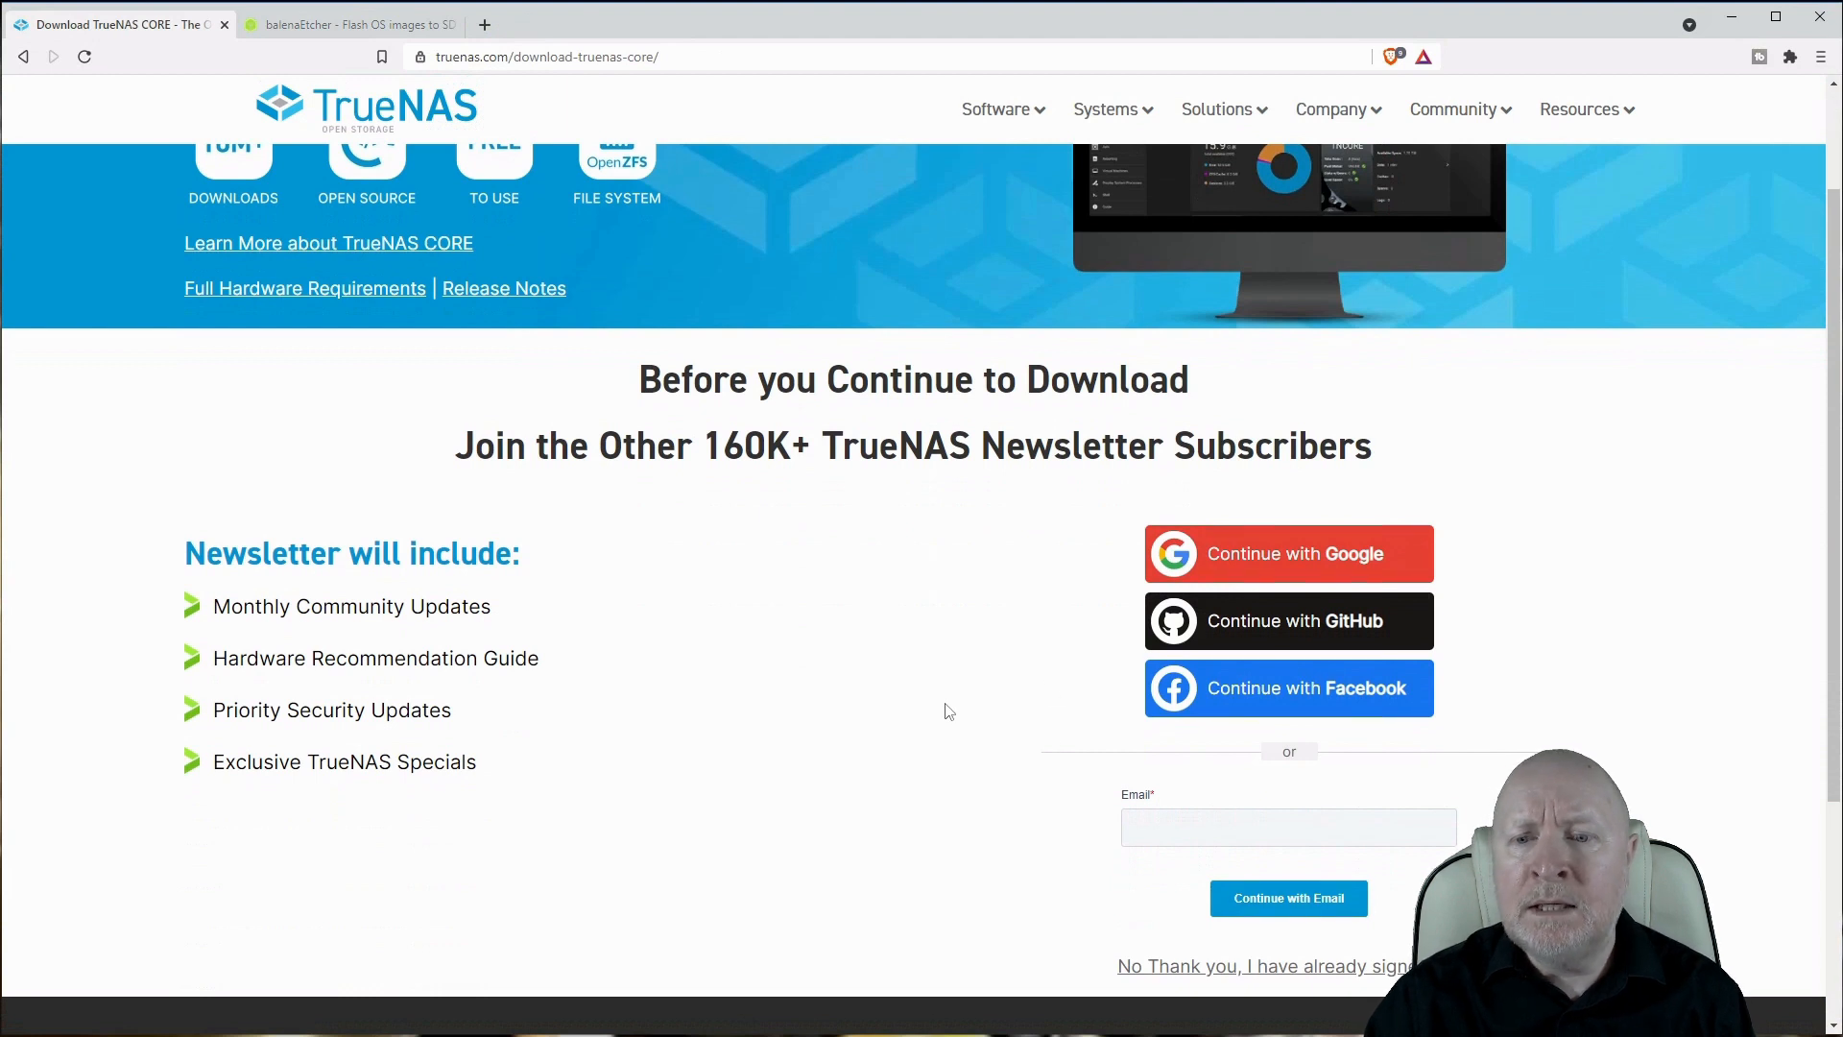
{"action": "scroll", "coordinate": [946, 708], "scroll_direction": "down", "scroll_amount": 2}
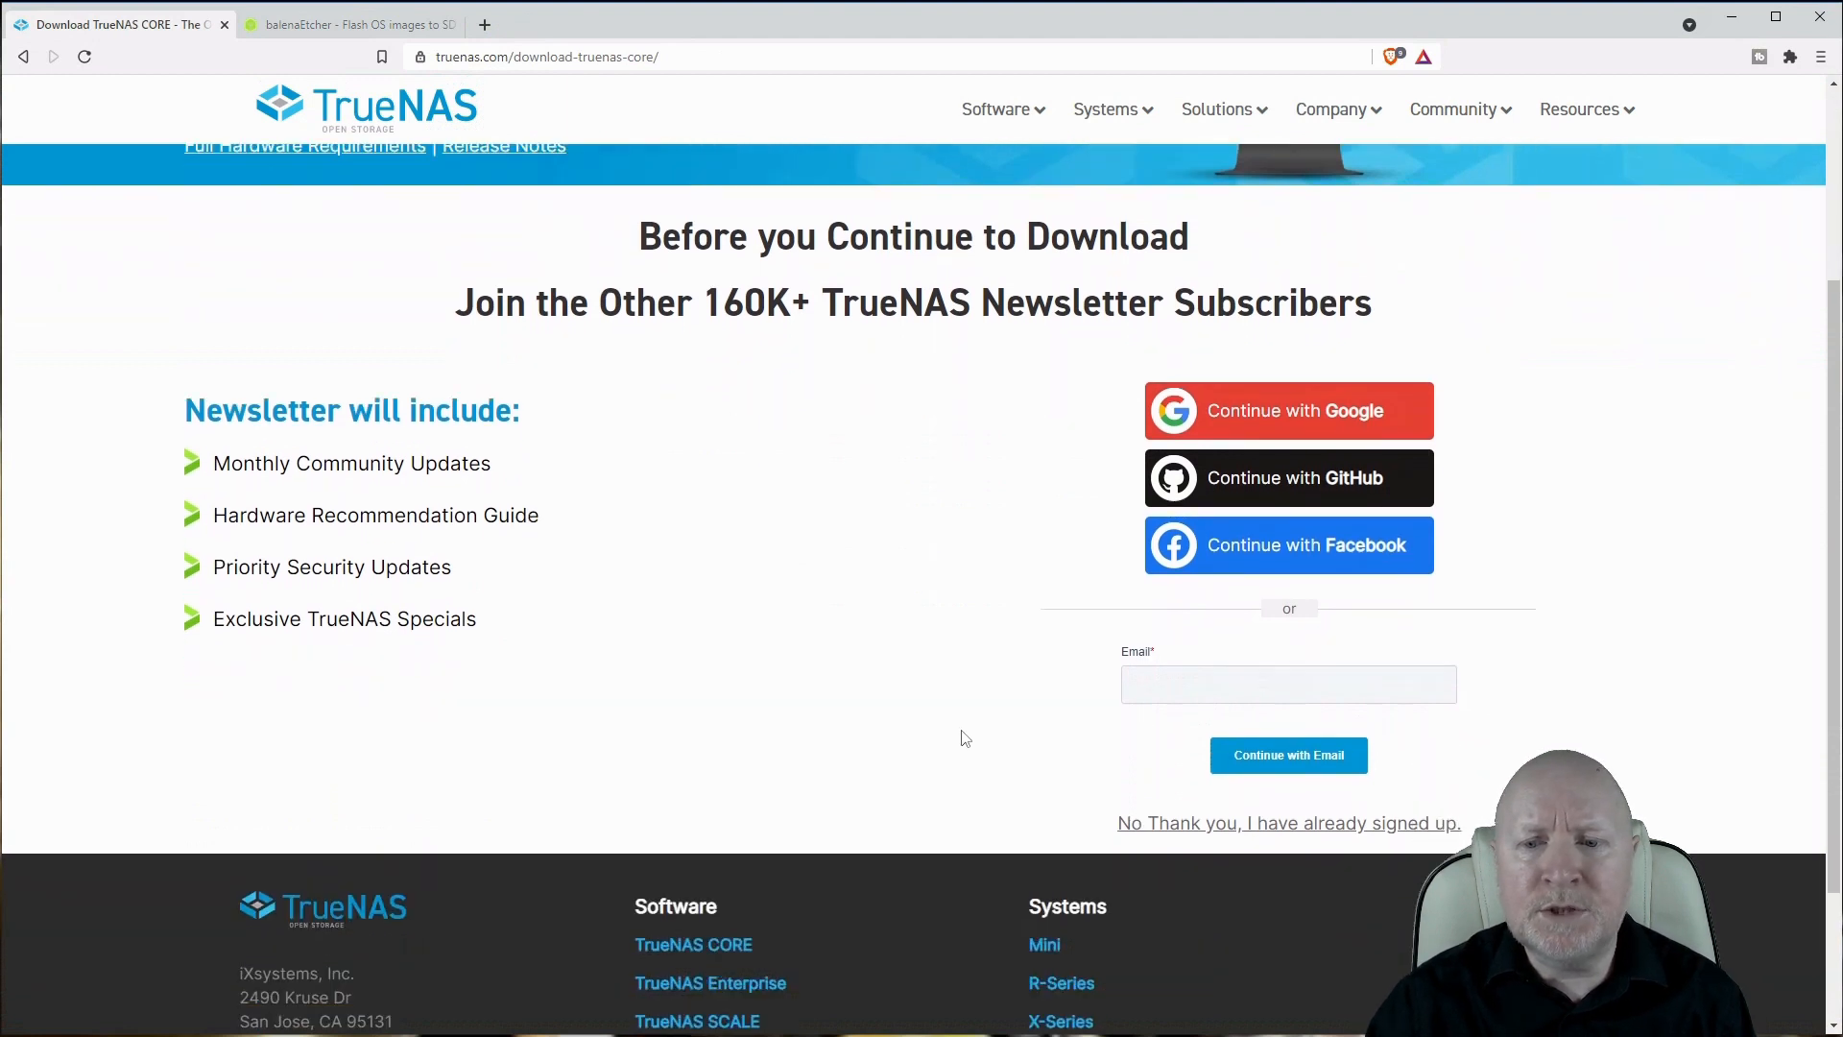
{"action": "left_click", "coordinate": [1244, 816]}
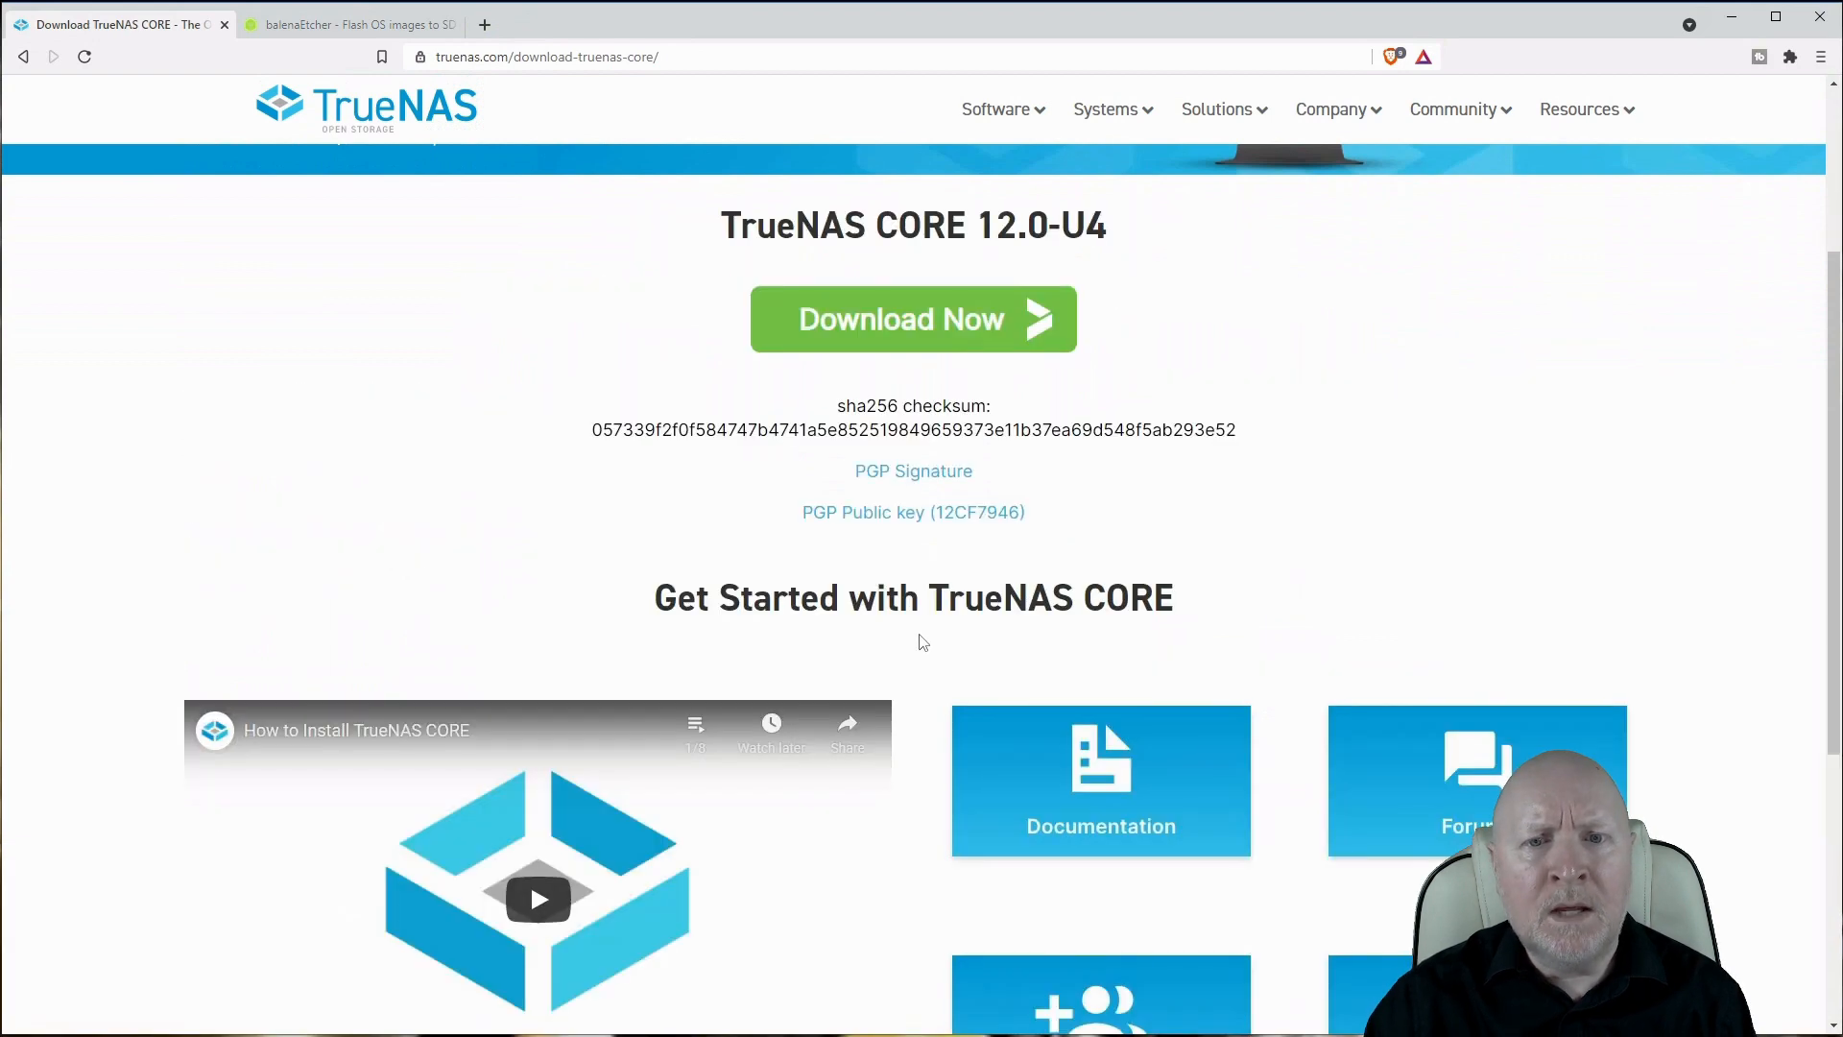
{"action": "scroll", "coordinate": [498, 428], "scroll_direction": "up", "scroll_amount": 4}
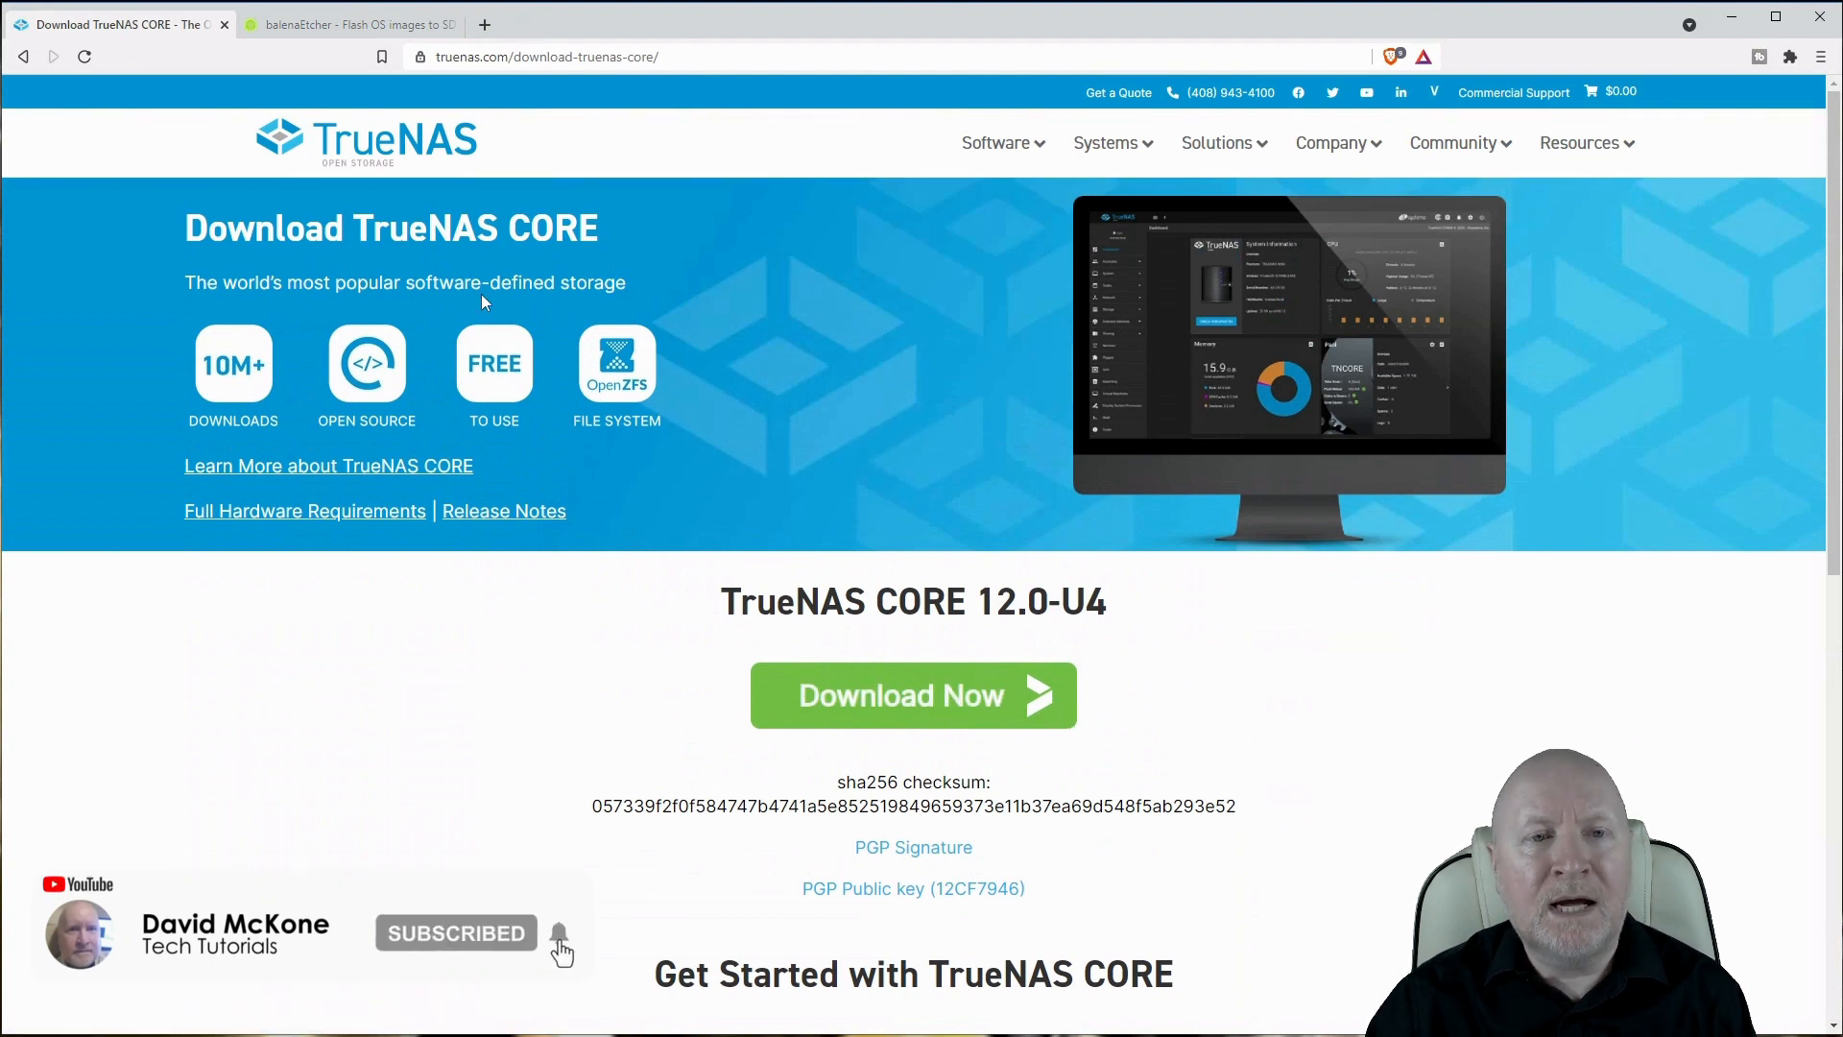
Step: Switch to balenaEtcher, load TrueNAS-12.0-U4.iso, flash it to the SanDisk USB device and allow the system changes
{"action": "left_click", "coordinate": [348, 31]}
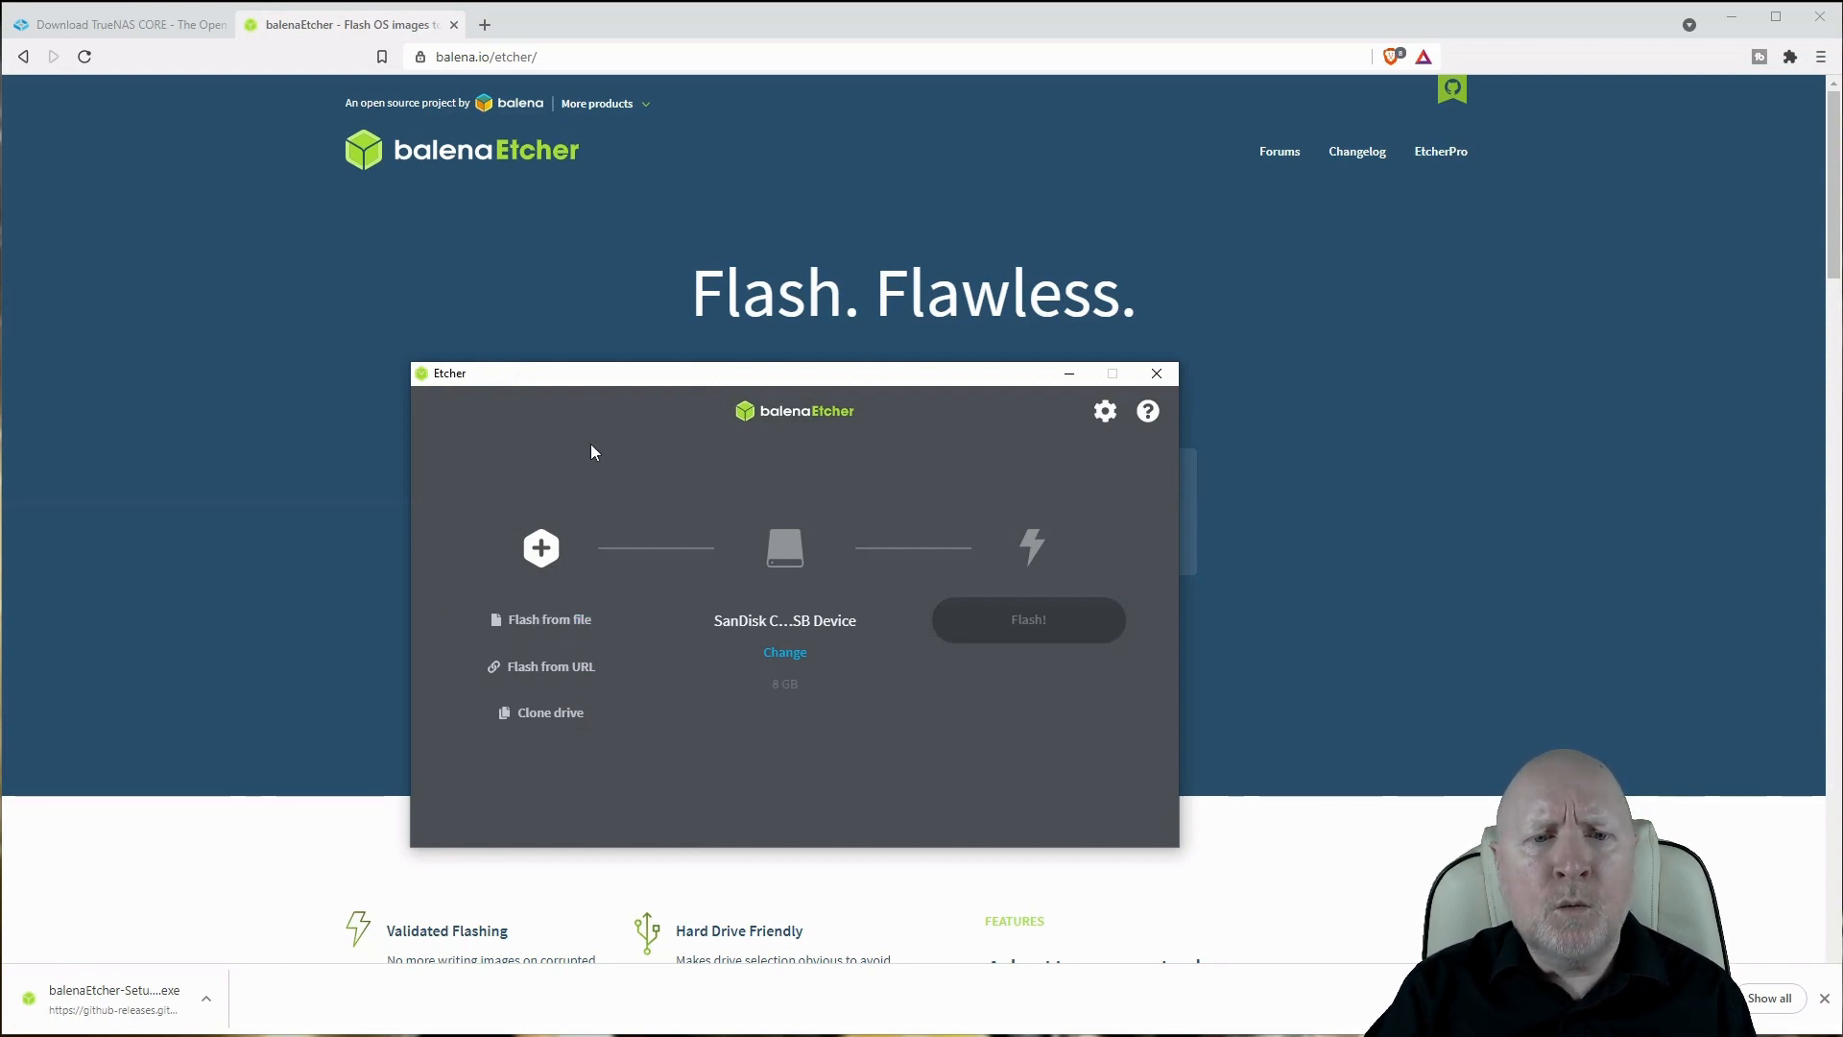
{"action": "left_click", "coordinate": [543, 628]}
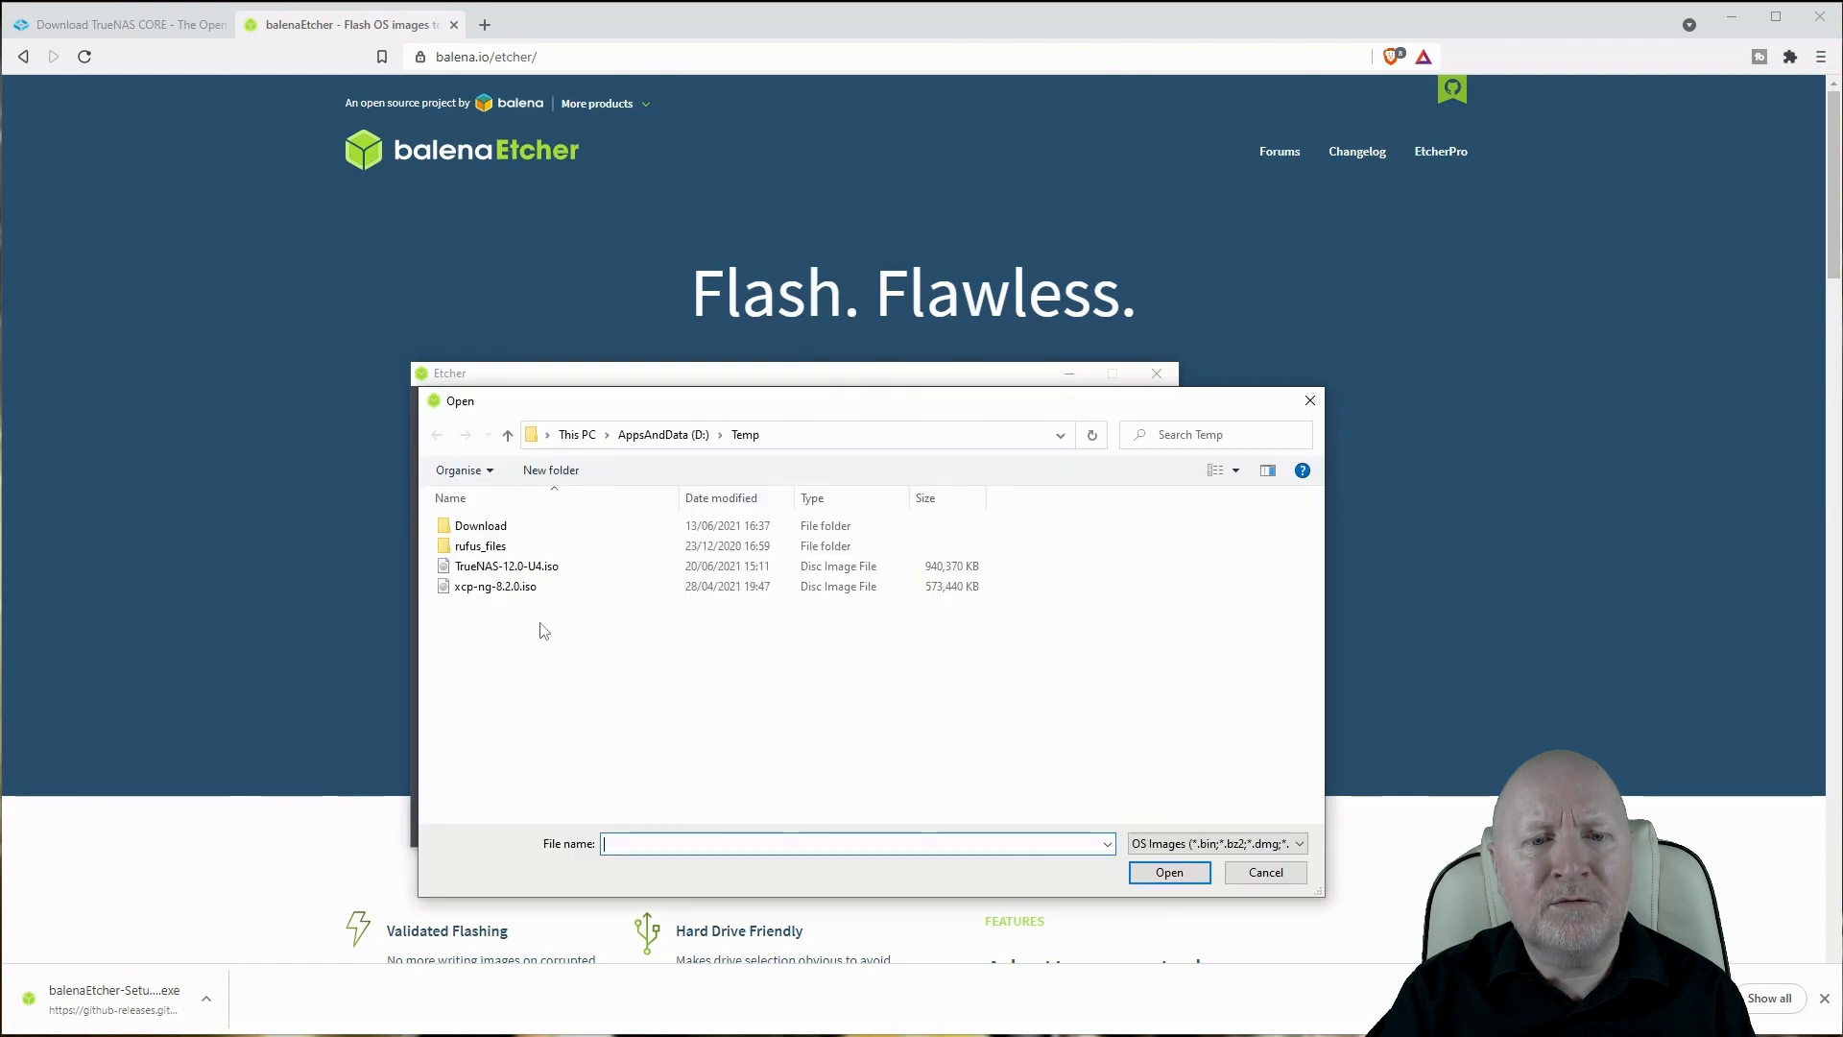
{"action": "left_click", "coordinate": [534, 569]}
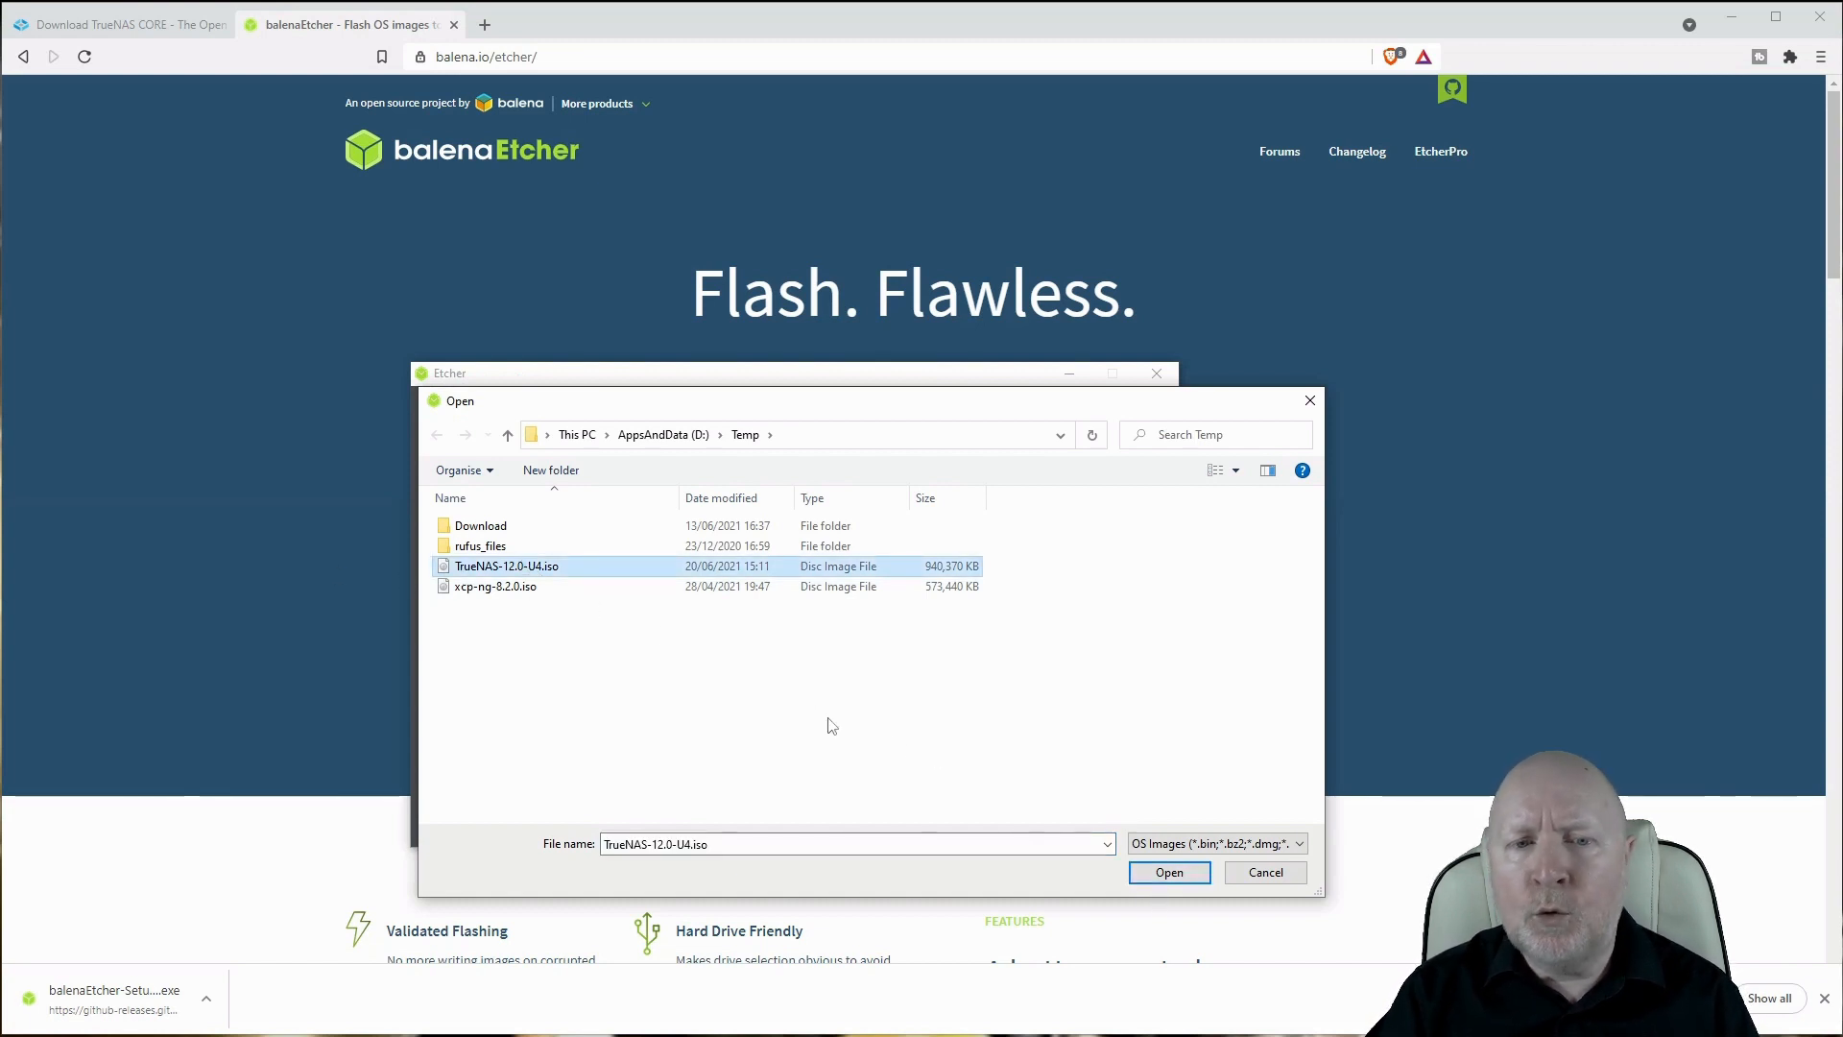
{"action": "double_click", "coordinate": [508, 569]}
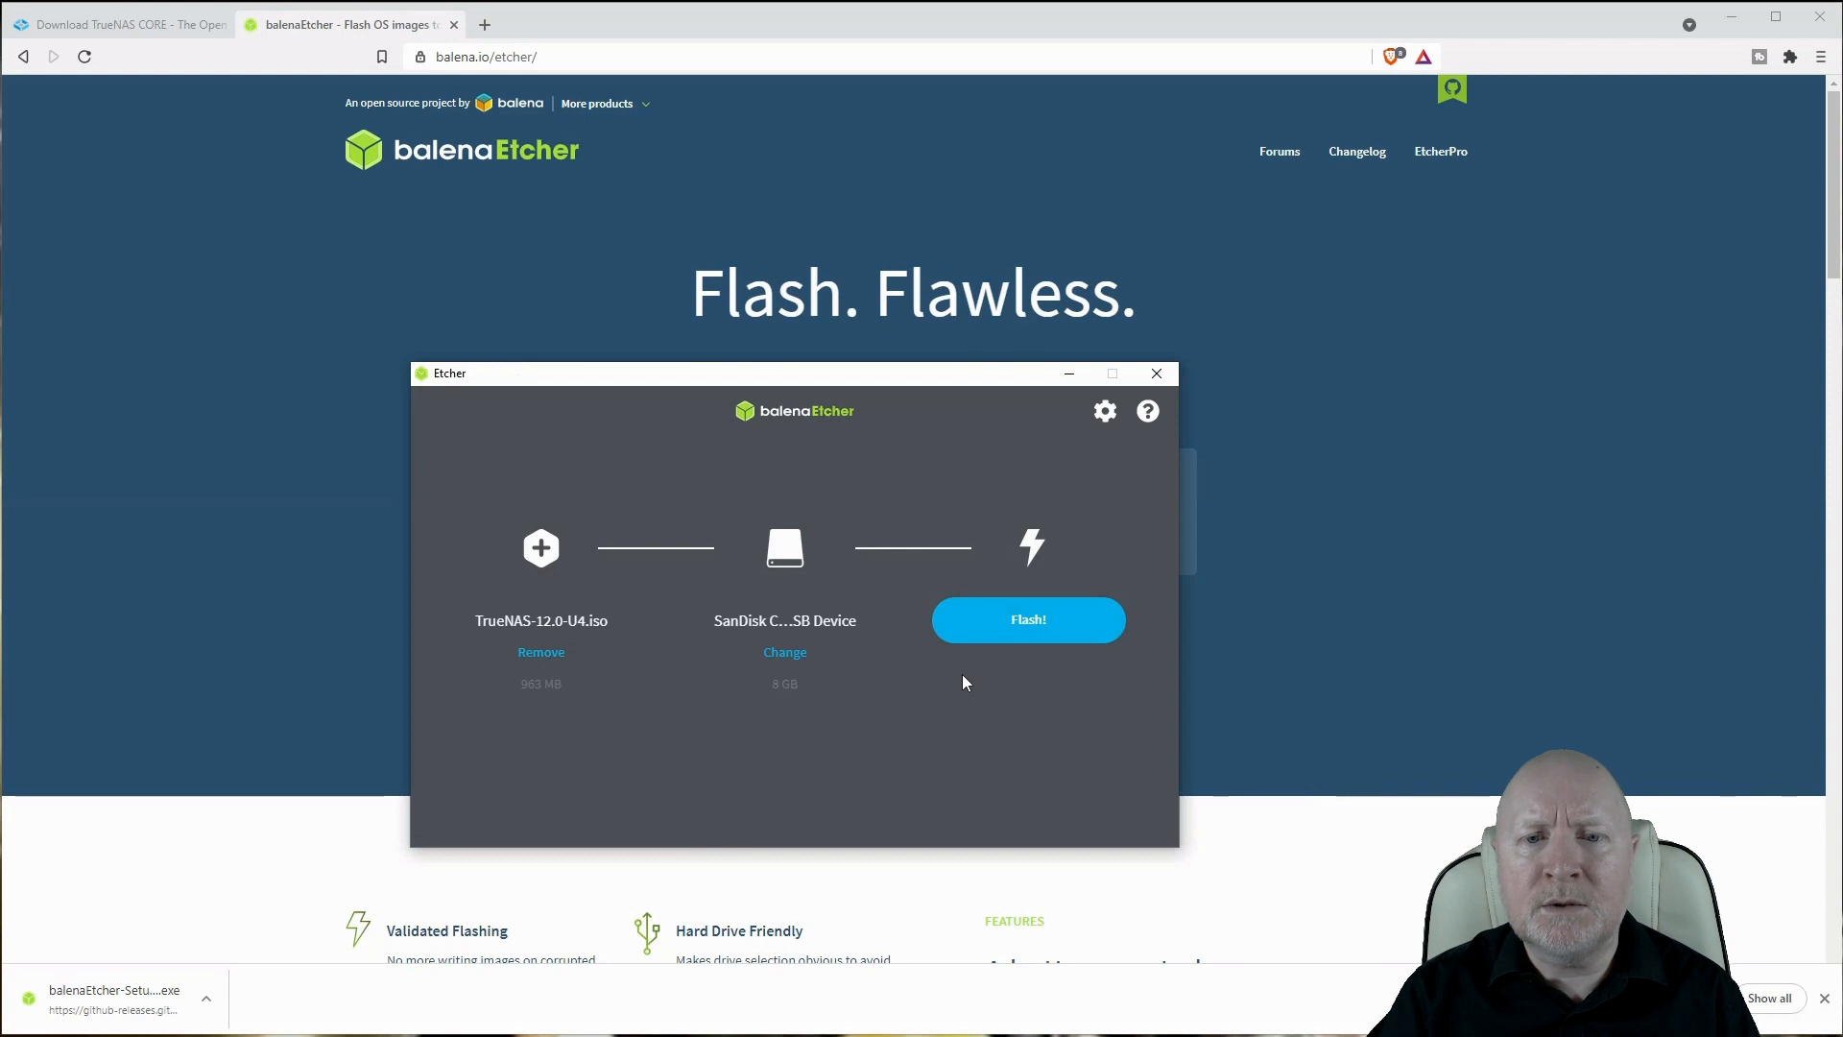
{"action": "left_click", "coordinate": [1029, 645]}
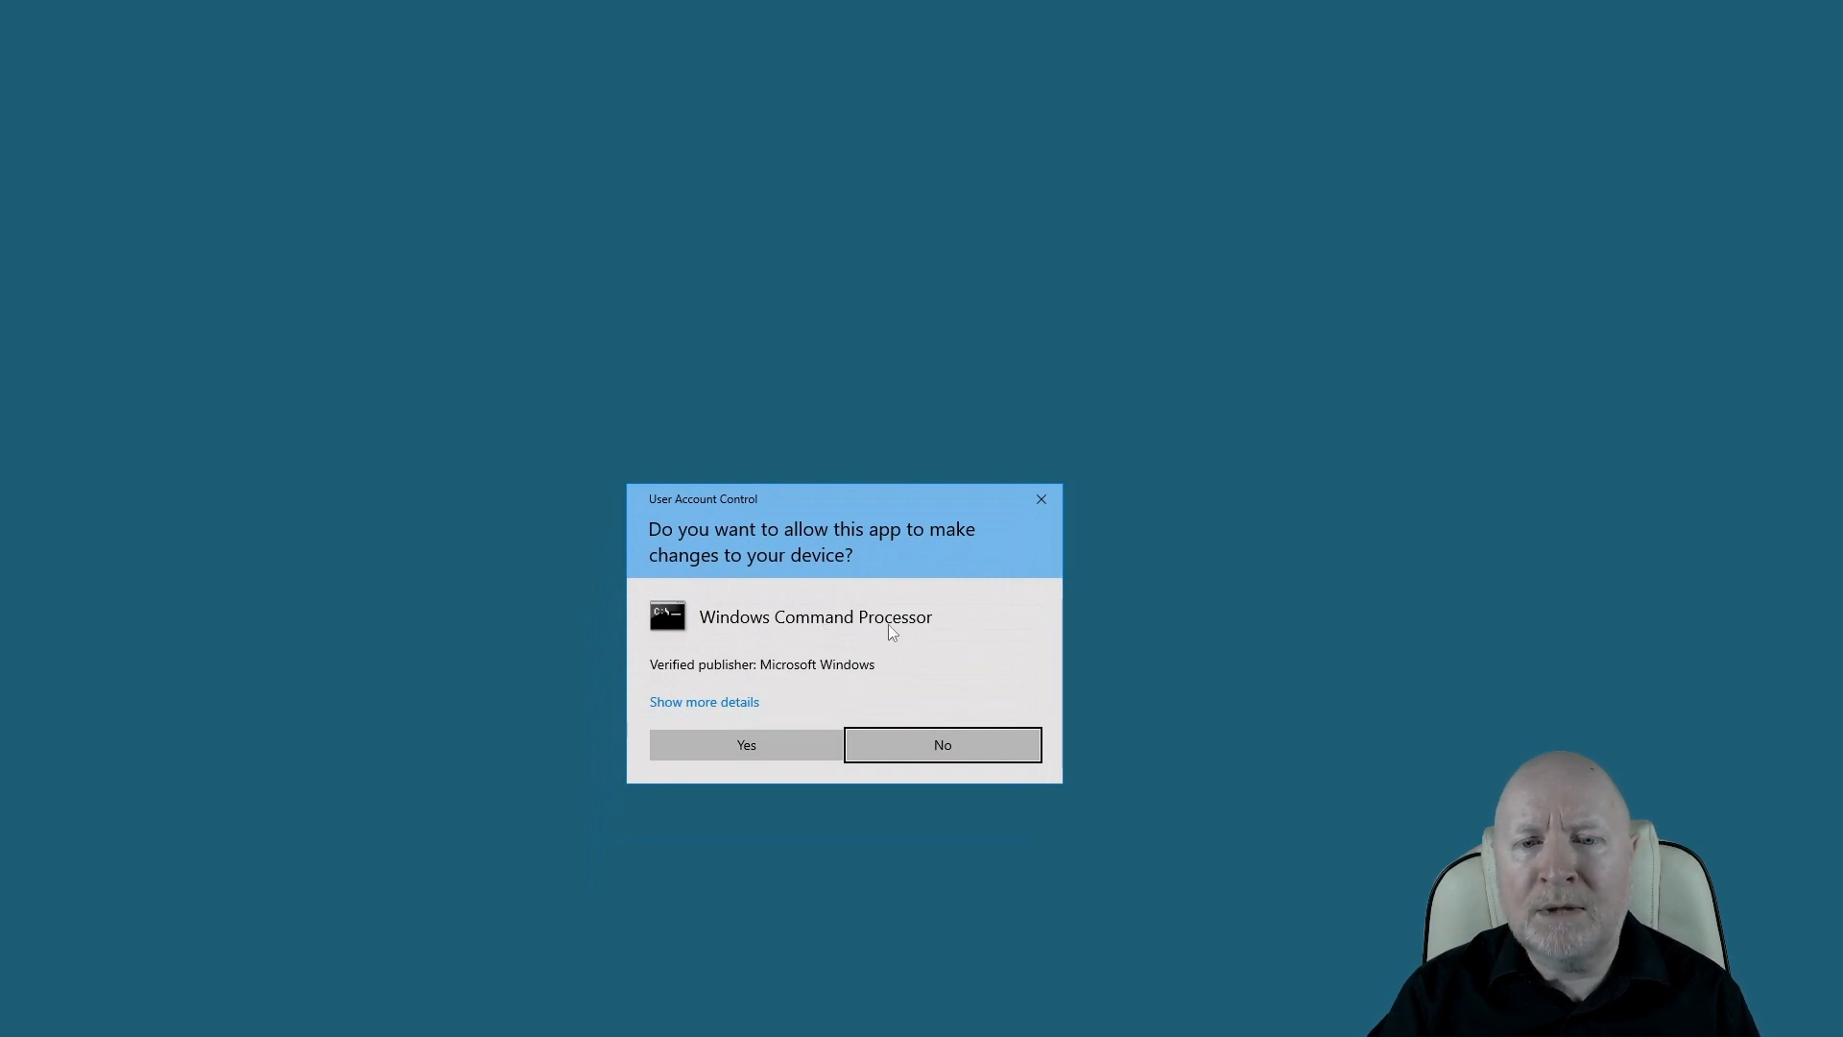
{"action": "left_click", "coordinate": [736, 746]}
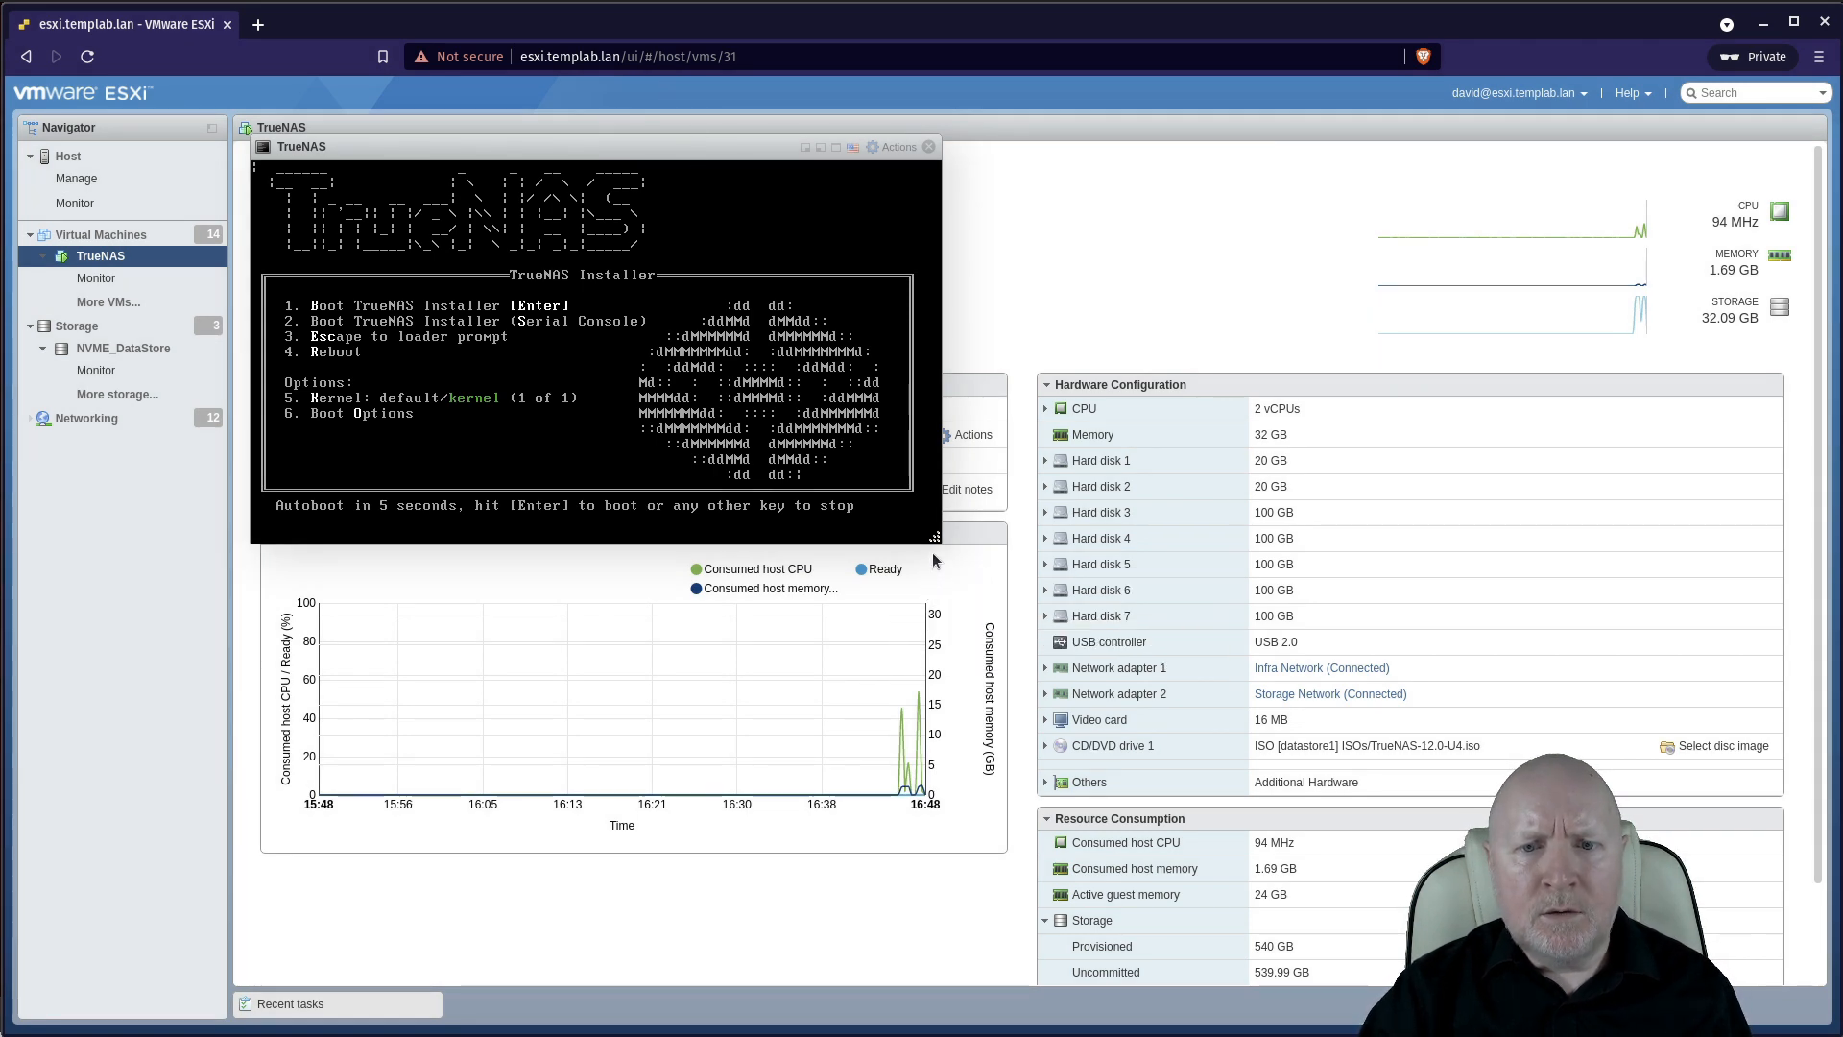
Step: In VMware ESXi, enlarge the TrueNAS virtual machine's console window and start the installer's Install/Upgrade option
{"action": "left_click_drag", "start_coordinate": [932, 534], "coordinate": [1547, 891]}
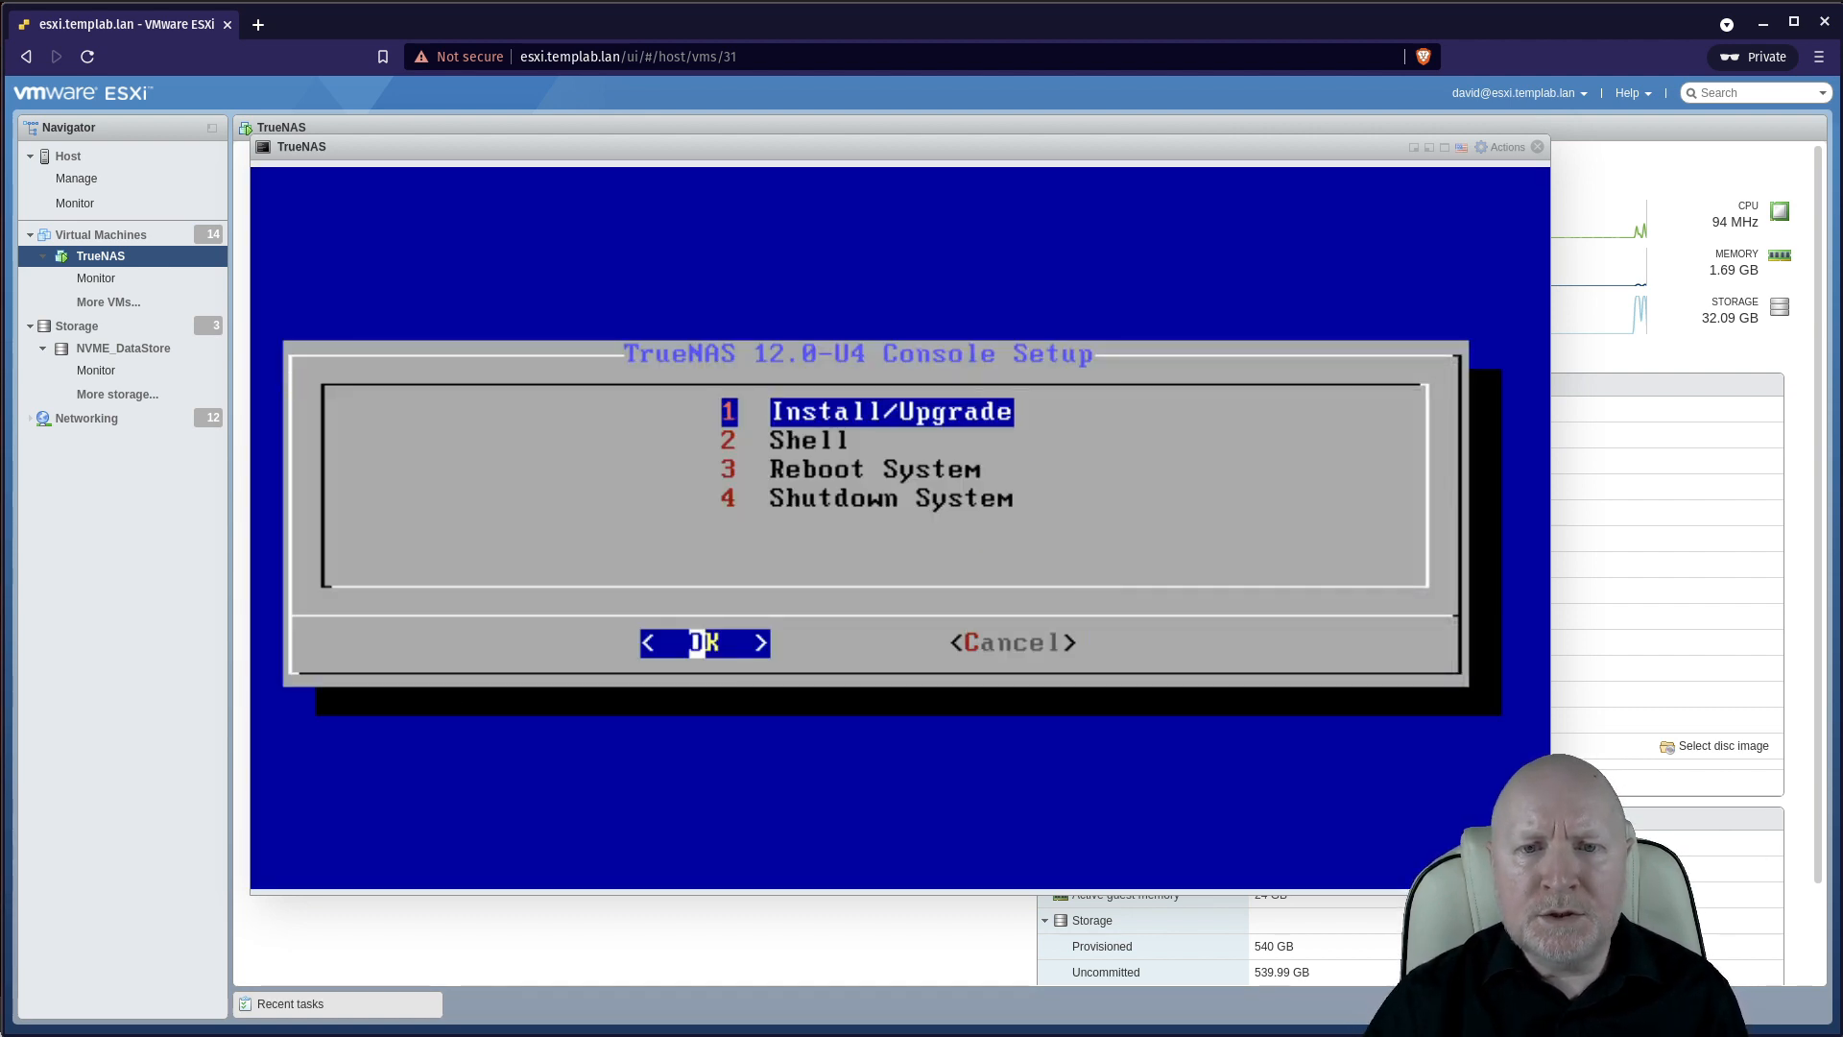
{"action": "left_click", "coordinate": [734, 326]}
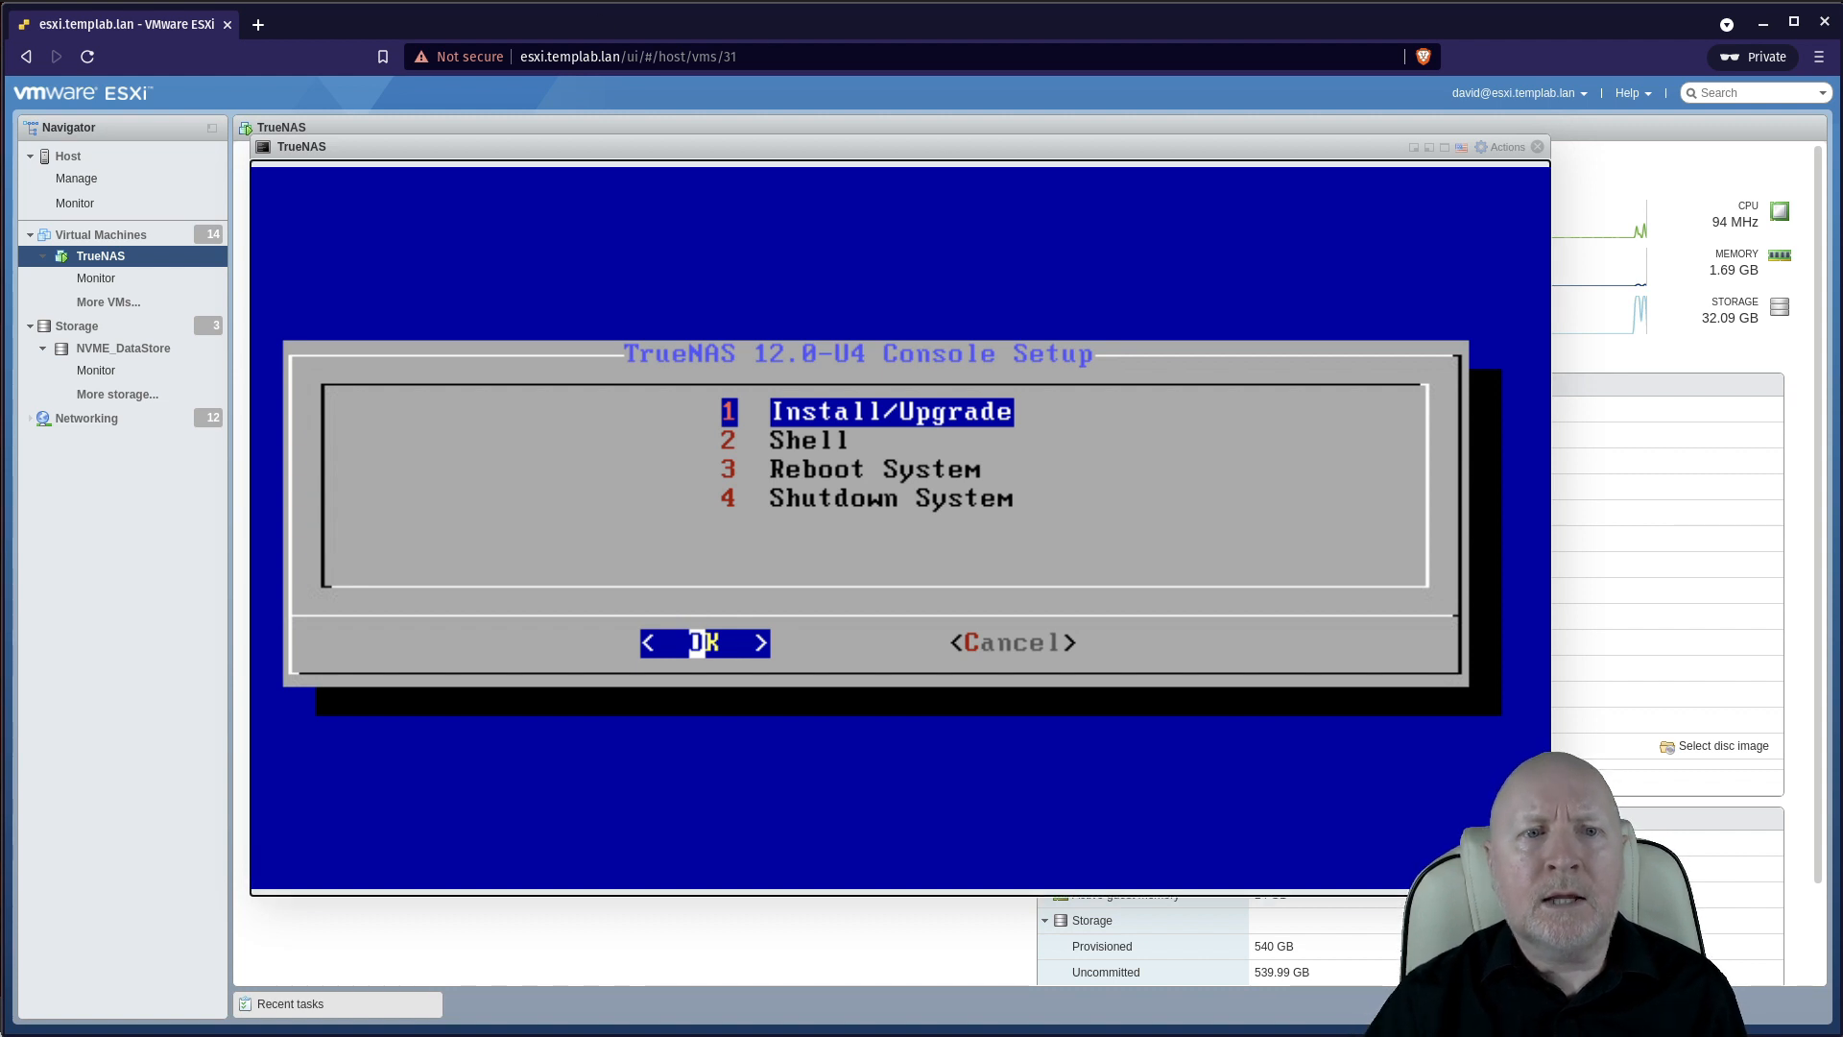
{"action": "key", "text": "Down"}
{"action": "key", "text": "Down"}
{"action": "key", "text": "Down"}
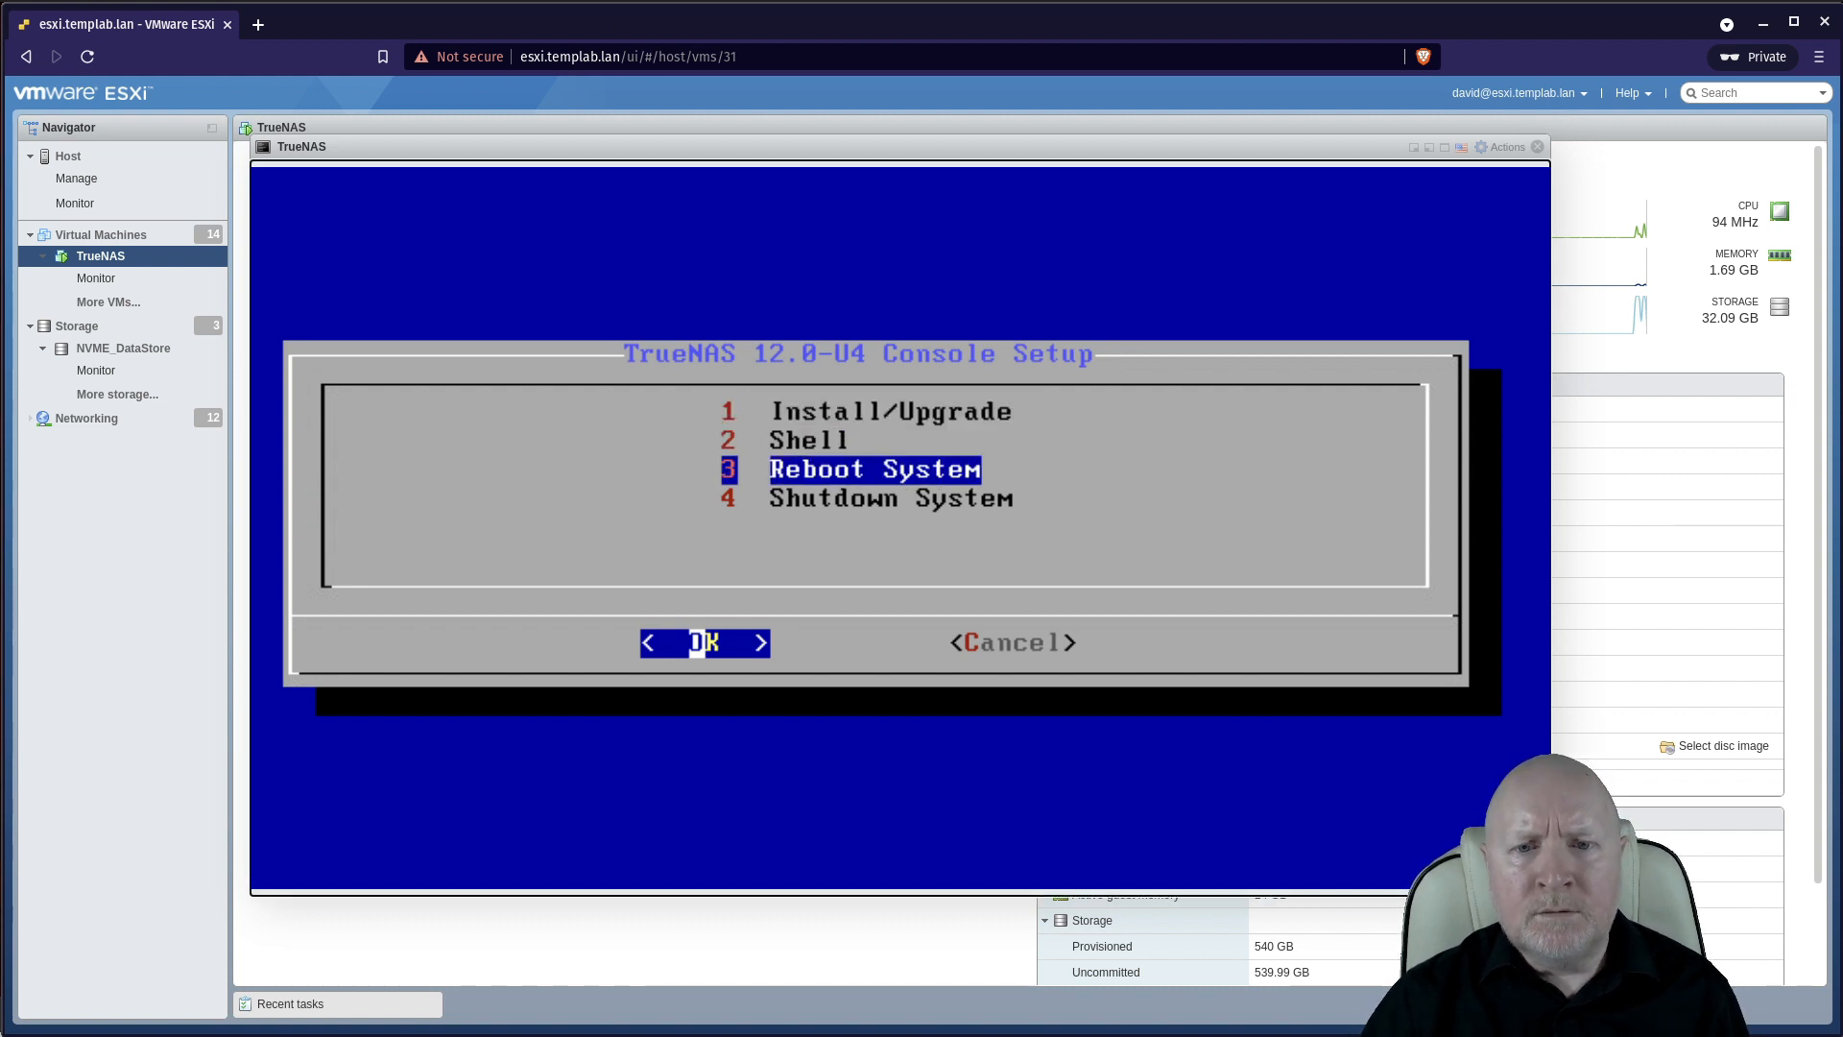
{"action": "key", "text": "Up"}
{"action": "key", "text": "Up"}
{"action": "key", "text": "Up"}
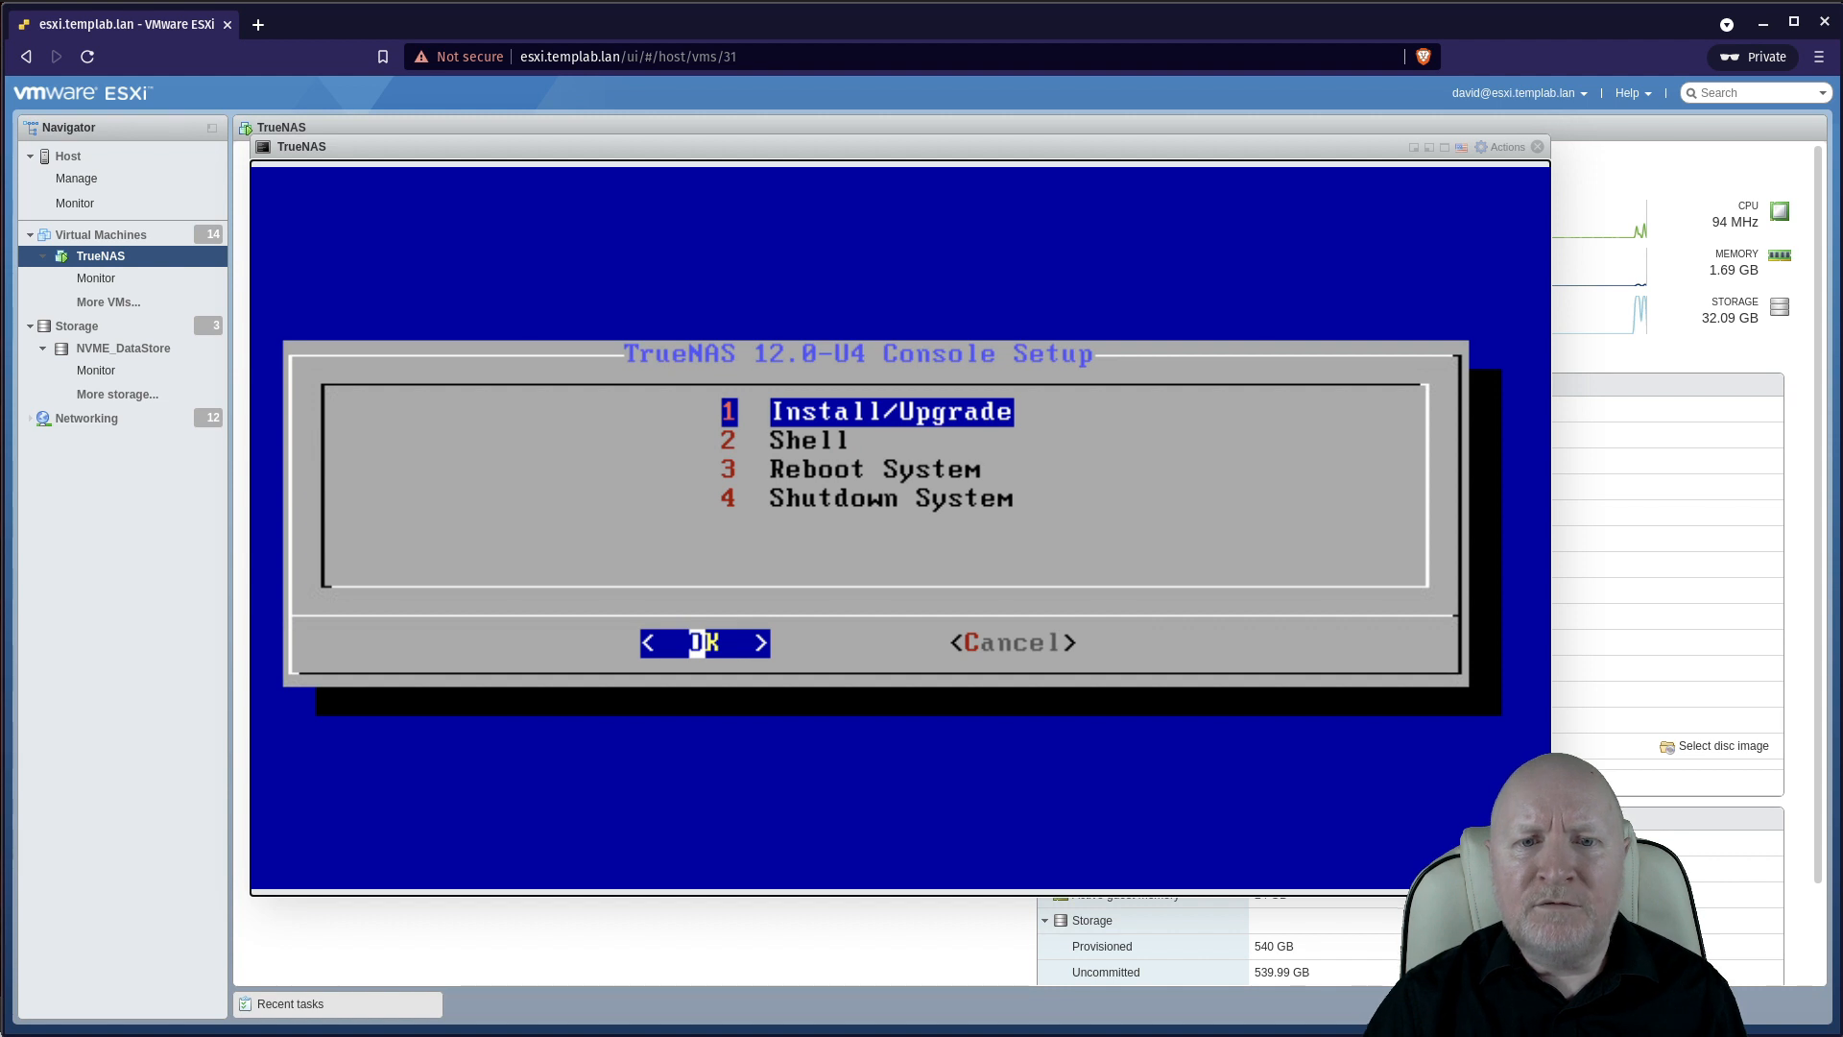
{"action": "key", "text": "Return"}
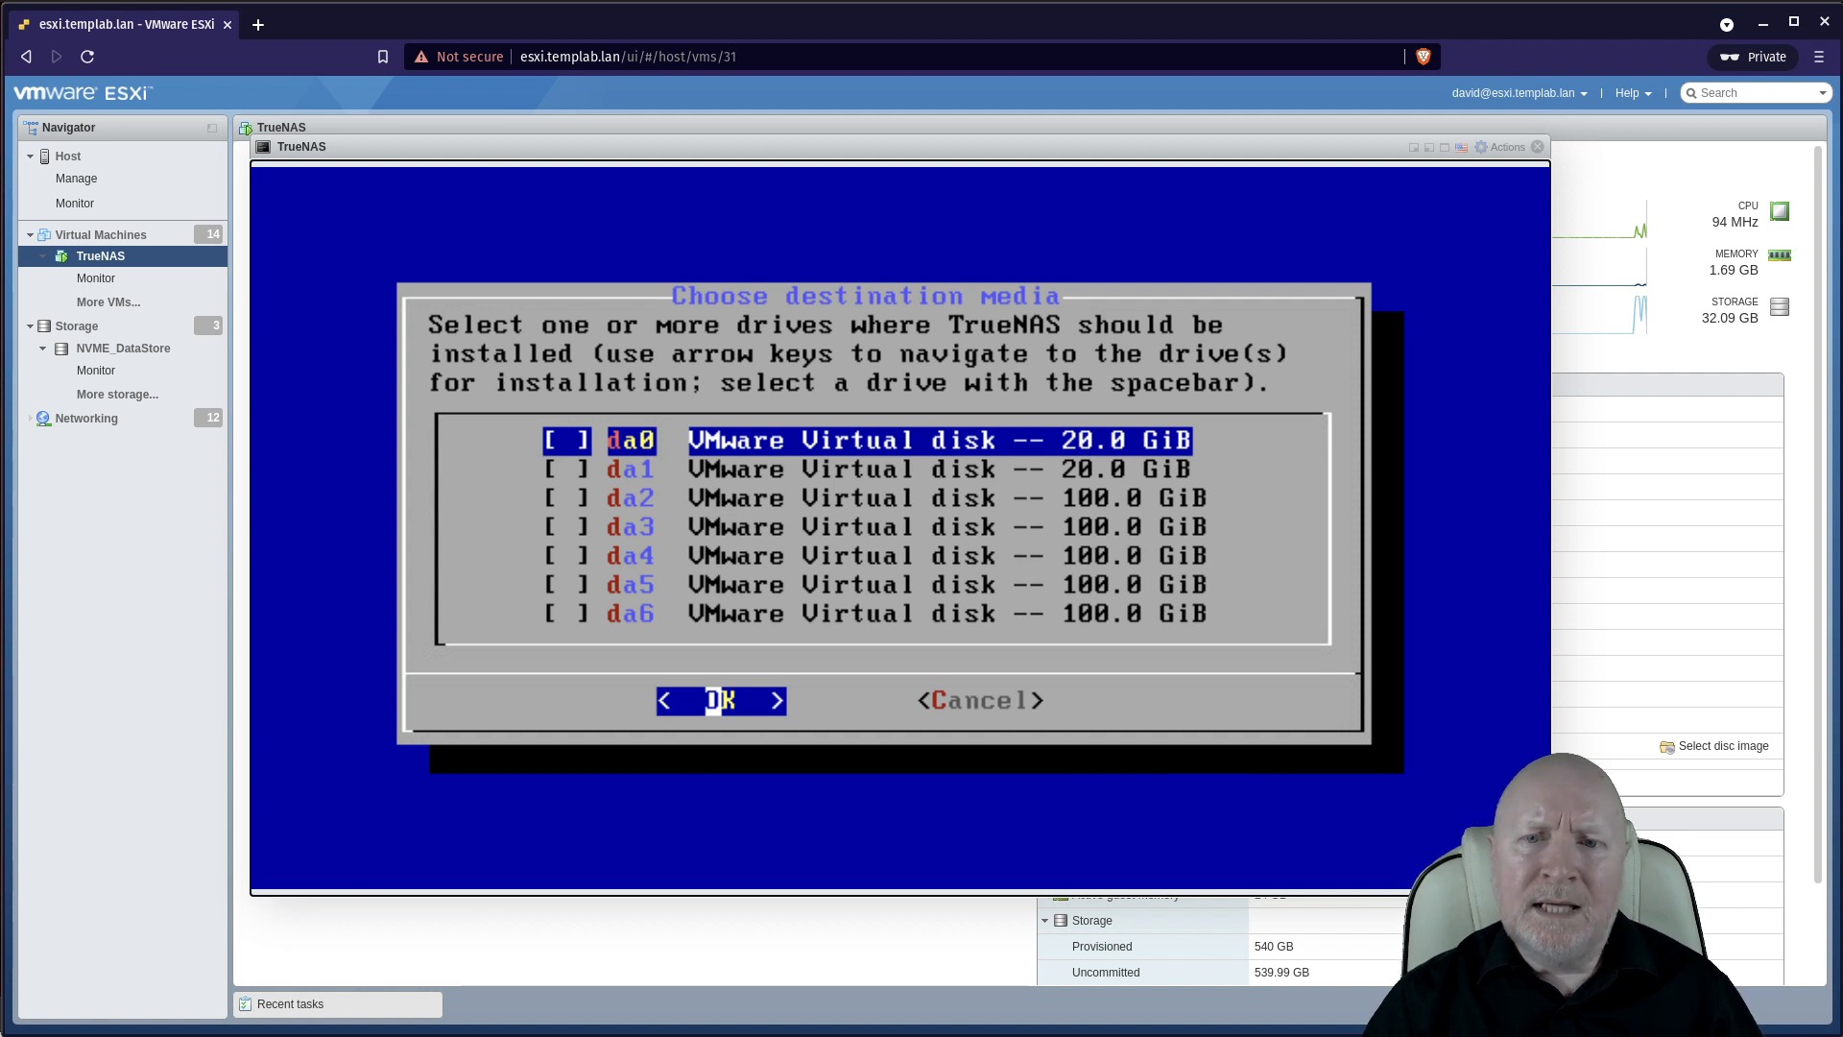
Step: Mark the two 20 GiB virtual disks, da0 and da1, as destination media for the installation
{"action": "key", "text": "Down"}
{"action": "key", "text": "Down"}
{"action": "key", "text": "Down"}
{"action": "key", "text": "Down"}
{"action": "key", "text": "Down"}
{"action": "key", "text": "Down"}
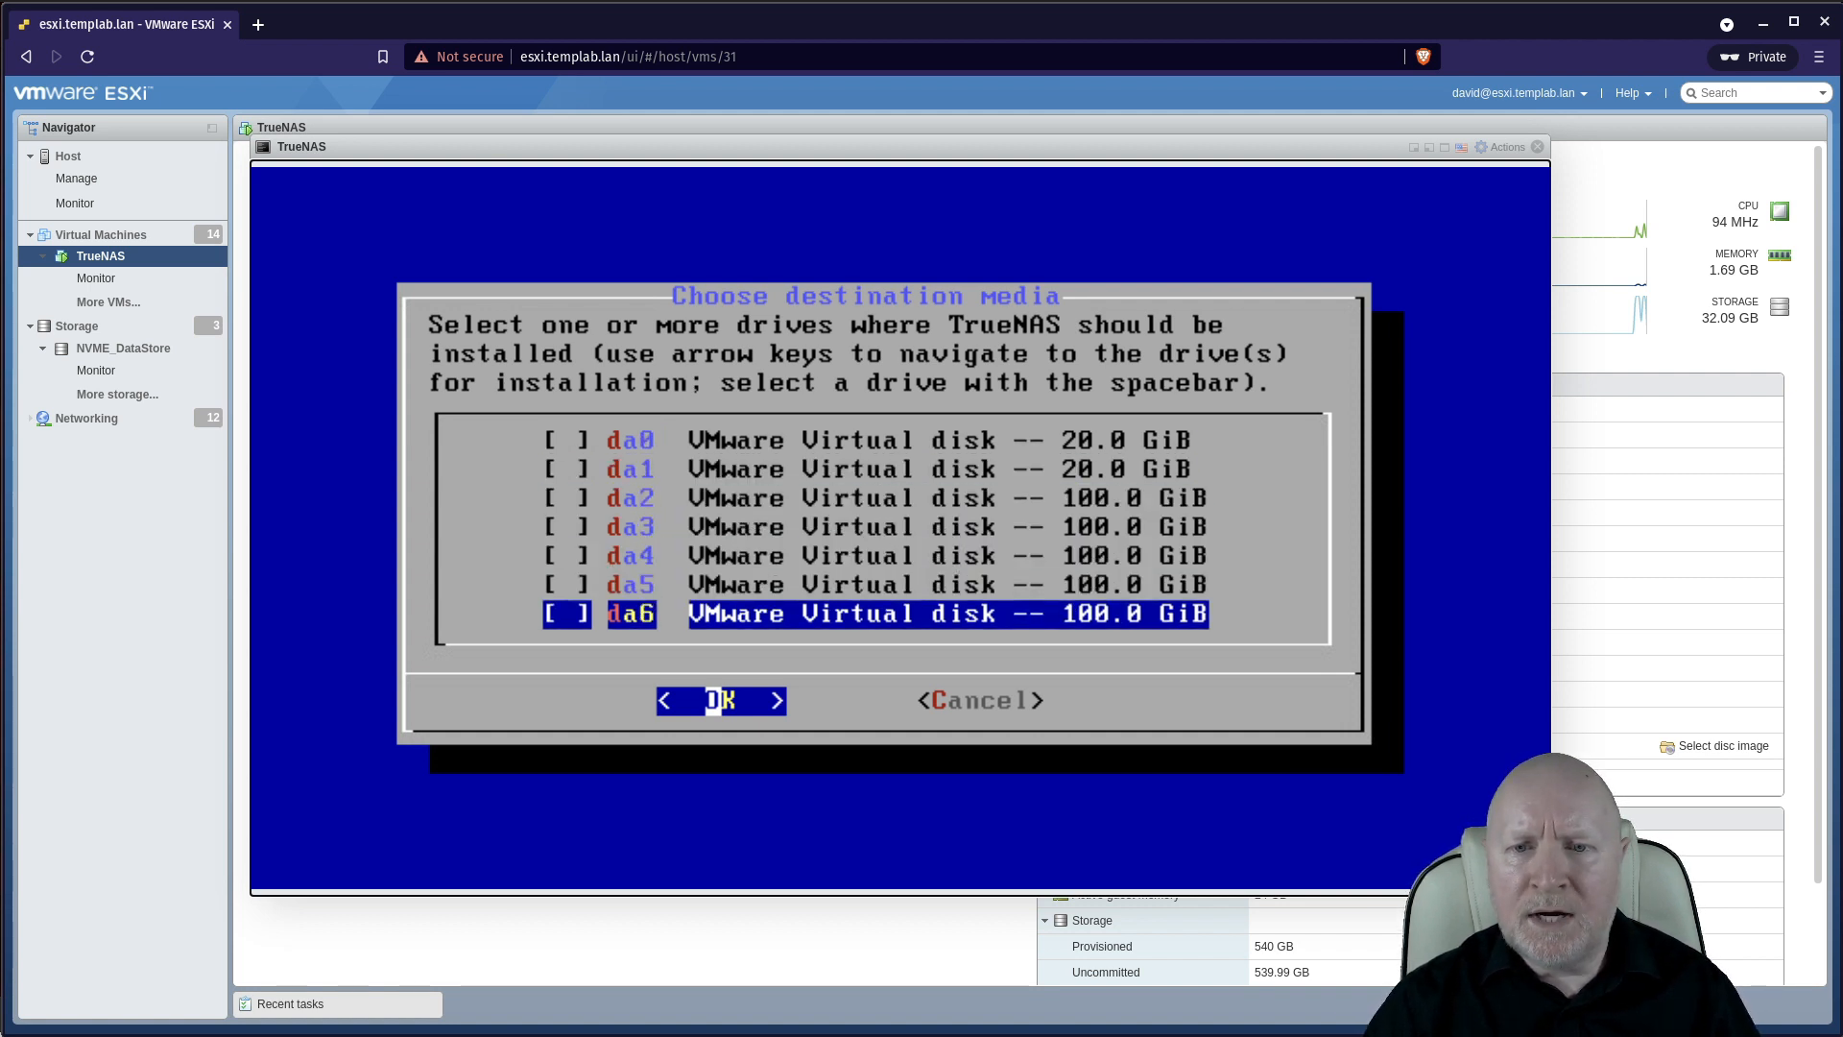
{"action": "key", "text": "Up"}
{"action": "key", "text": "Up"}
{"action": "key", "text": "Up"}
{"action": "key", "text": "Up"}
{"action": "key", "text": "Up"}
{"action": "key", "text": "Up"}
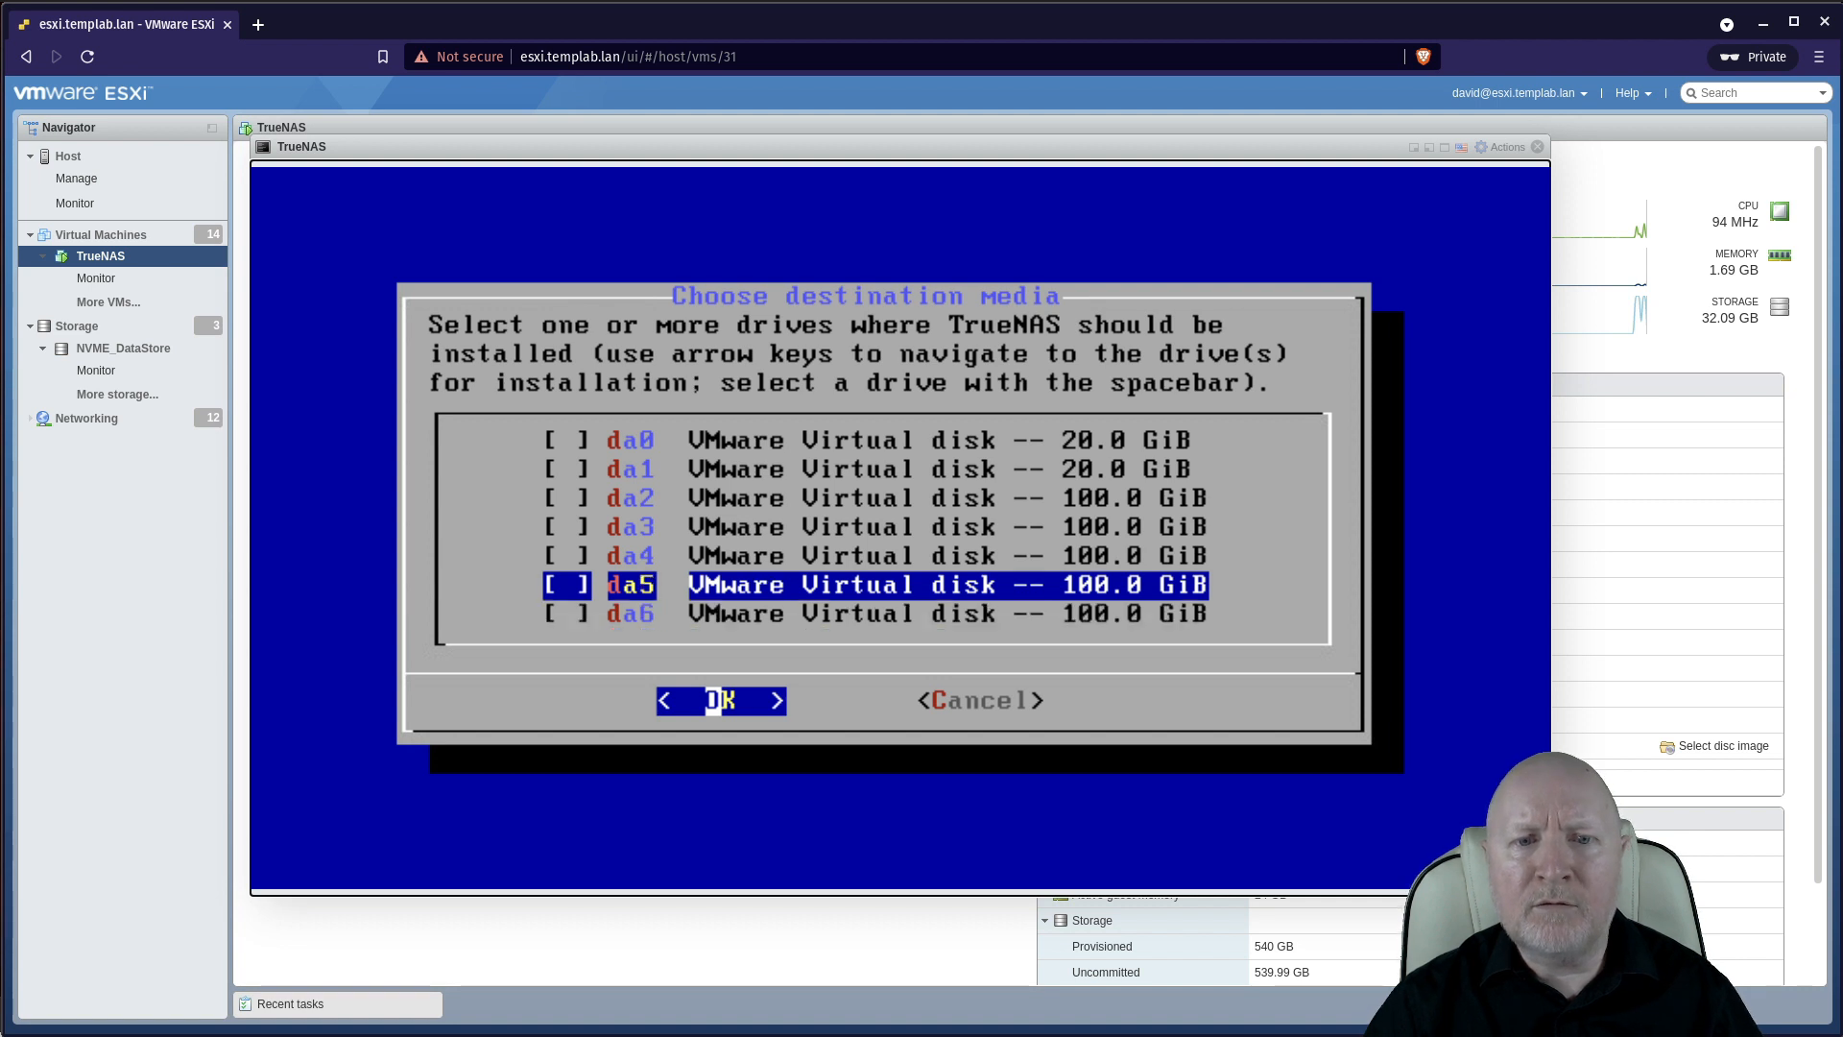
{"action": "key", "text": "space"}
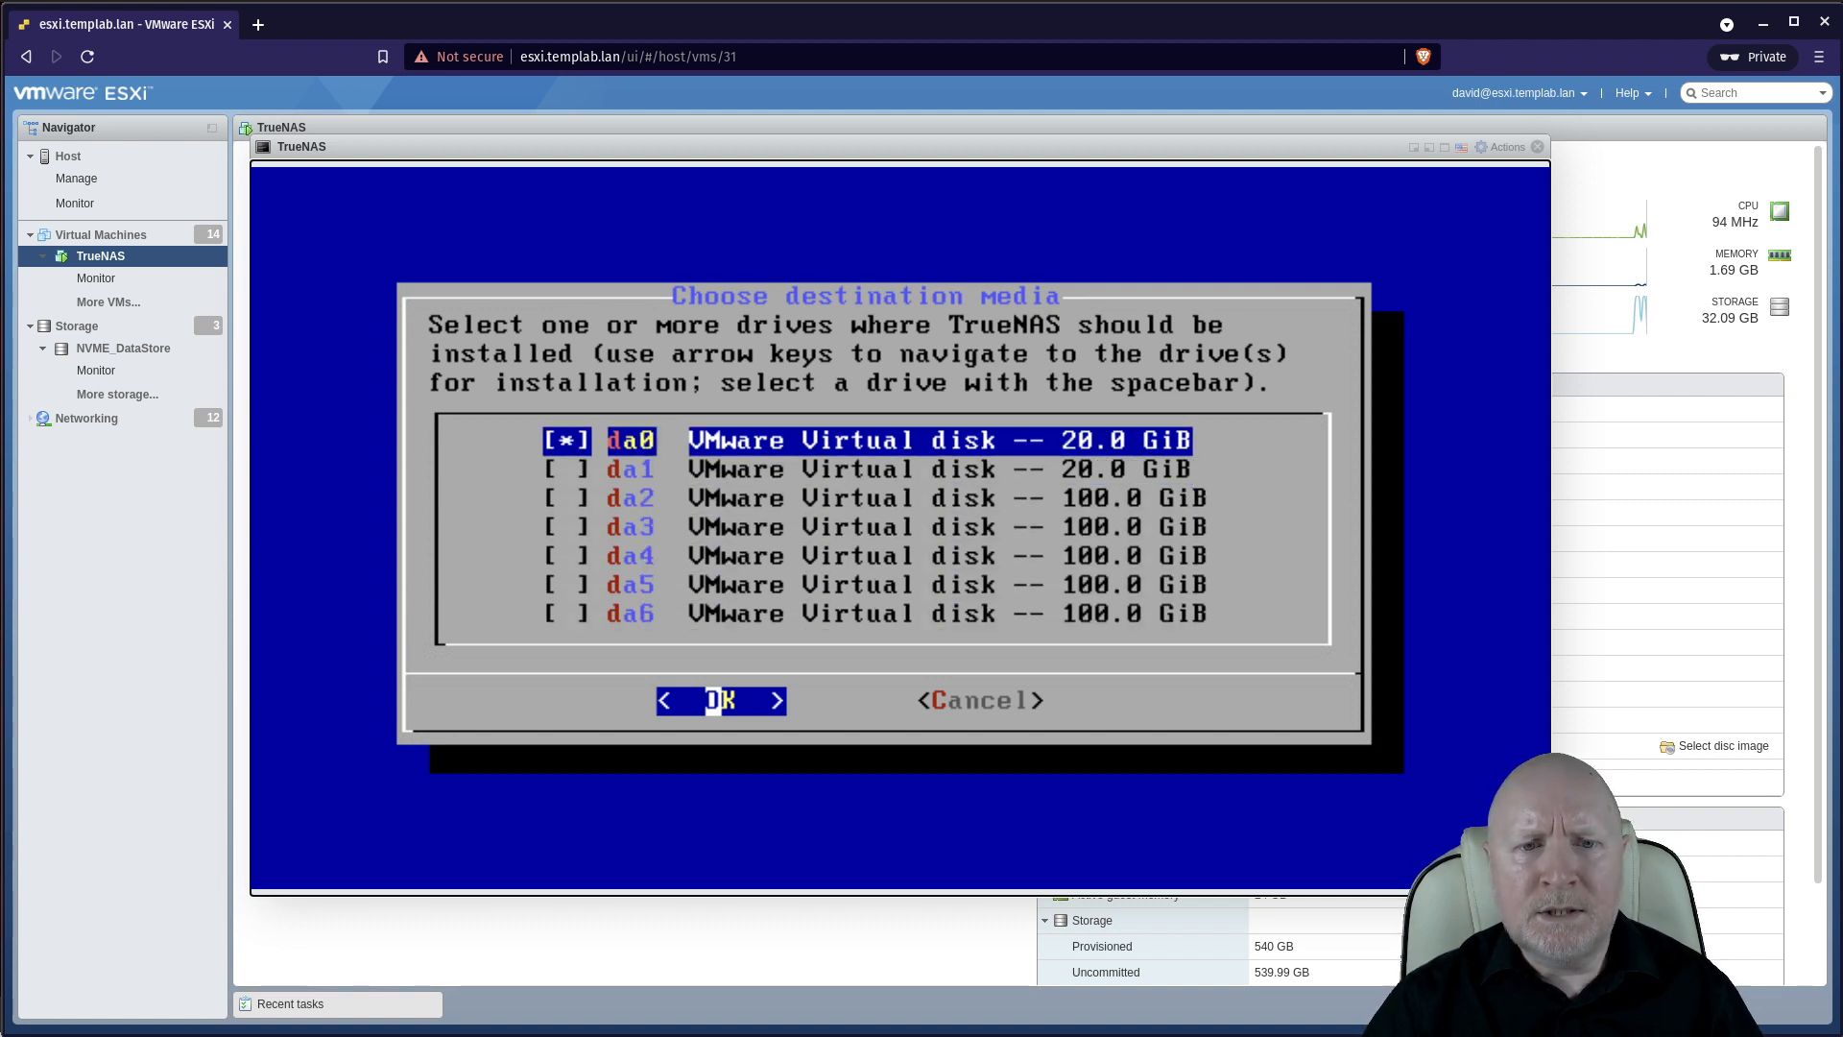
{"action": "key", "text": "Down"}
{"action": "key", "text": "space"}
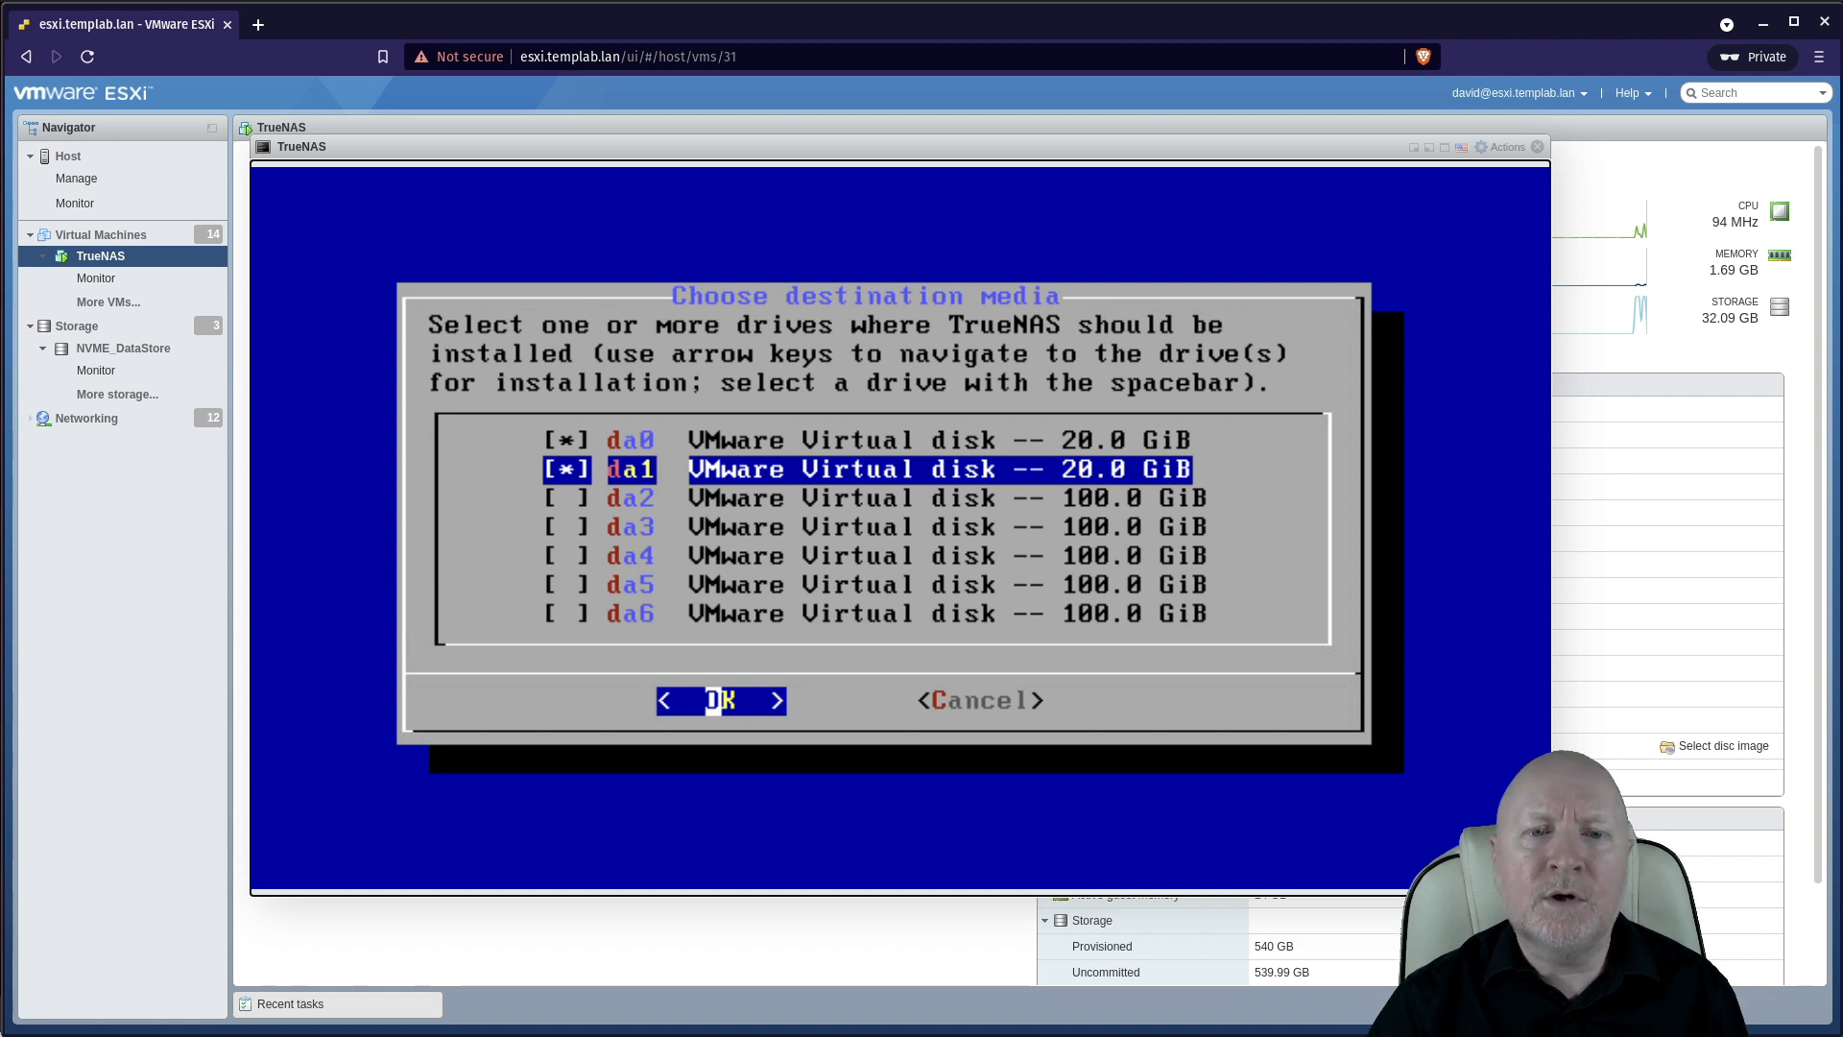
{"action": "key", "text": "Tab"}
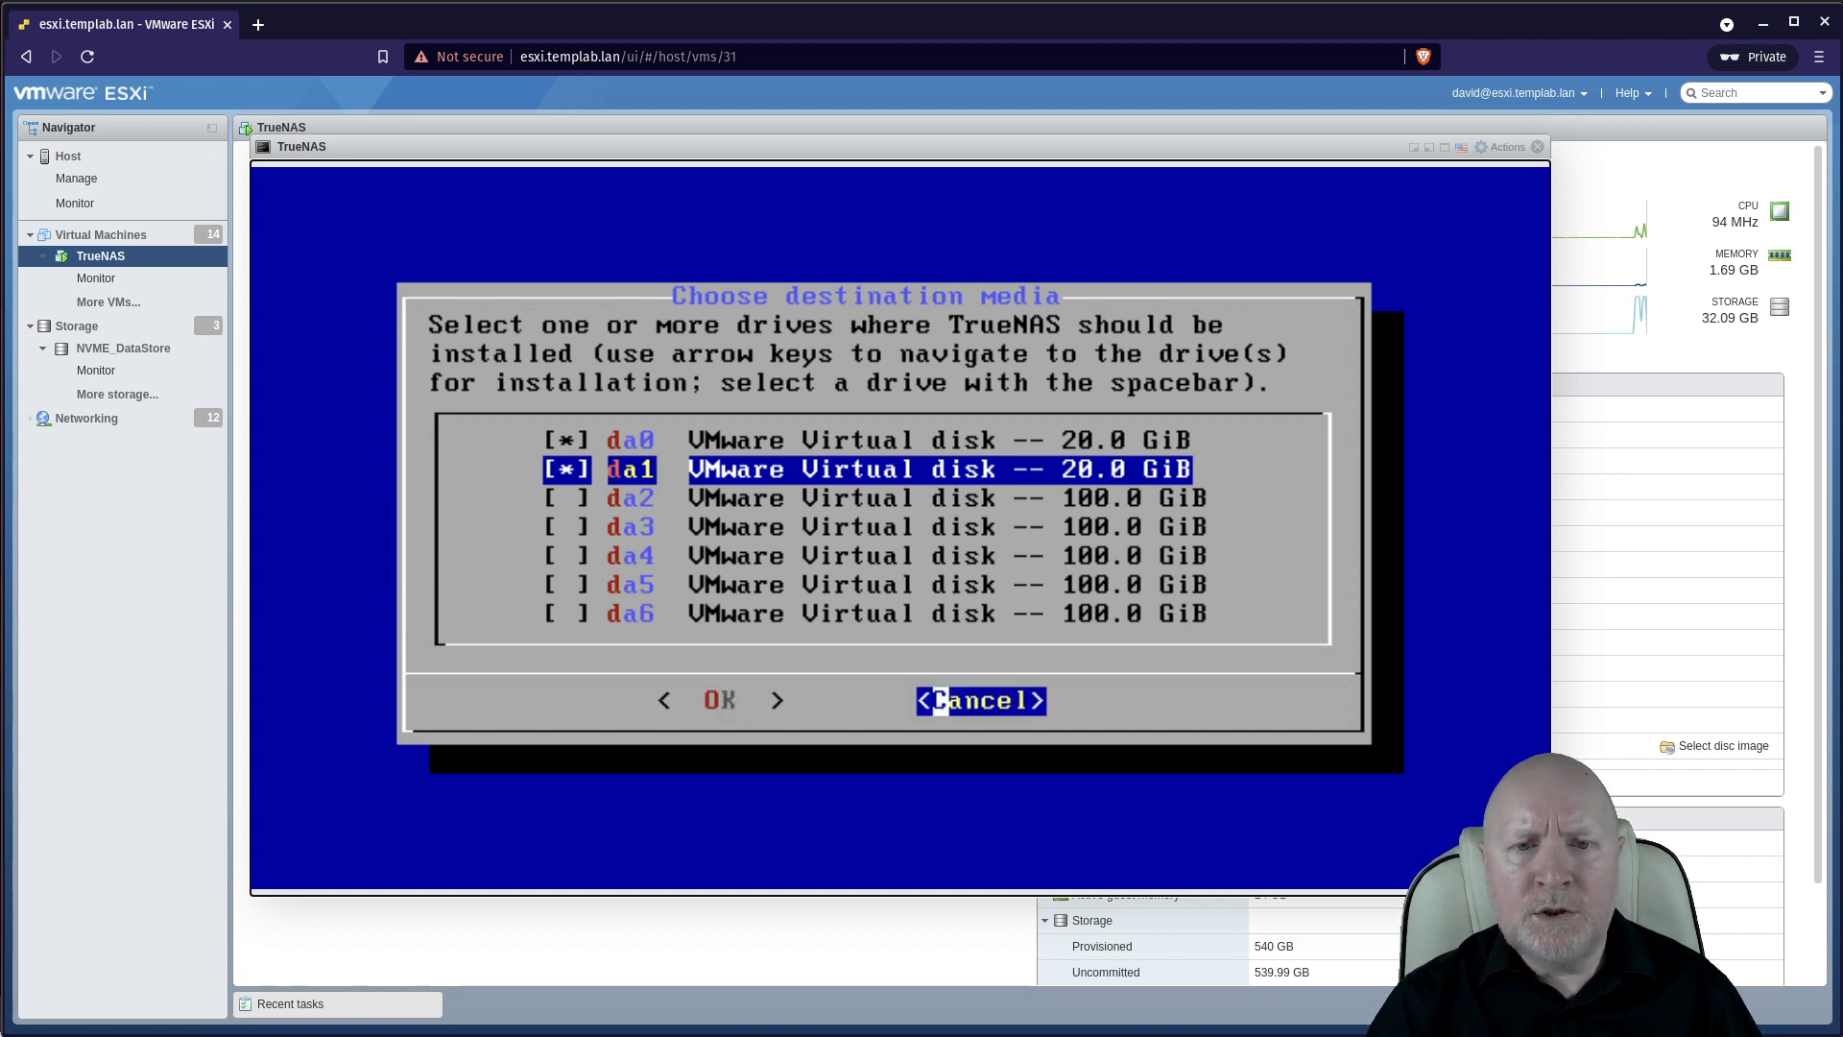
{"action": "key", "text": "Left"}
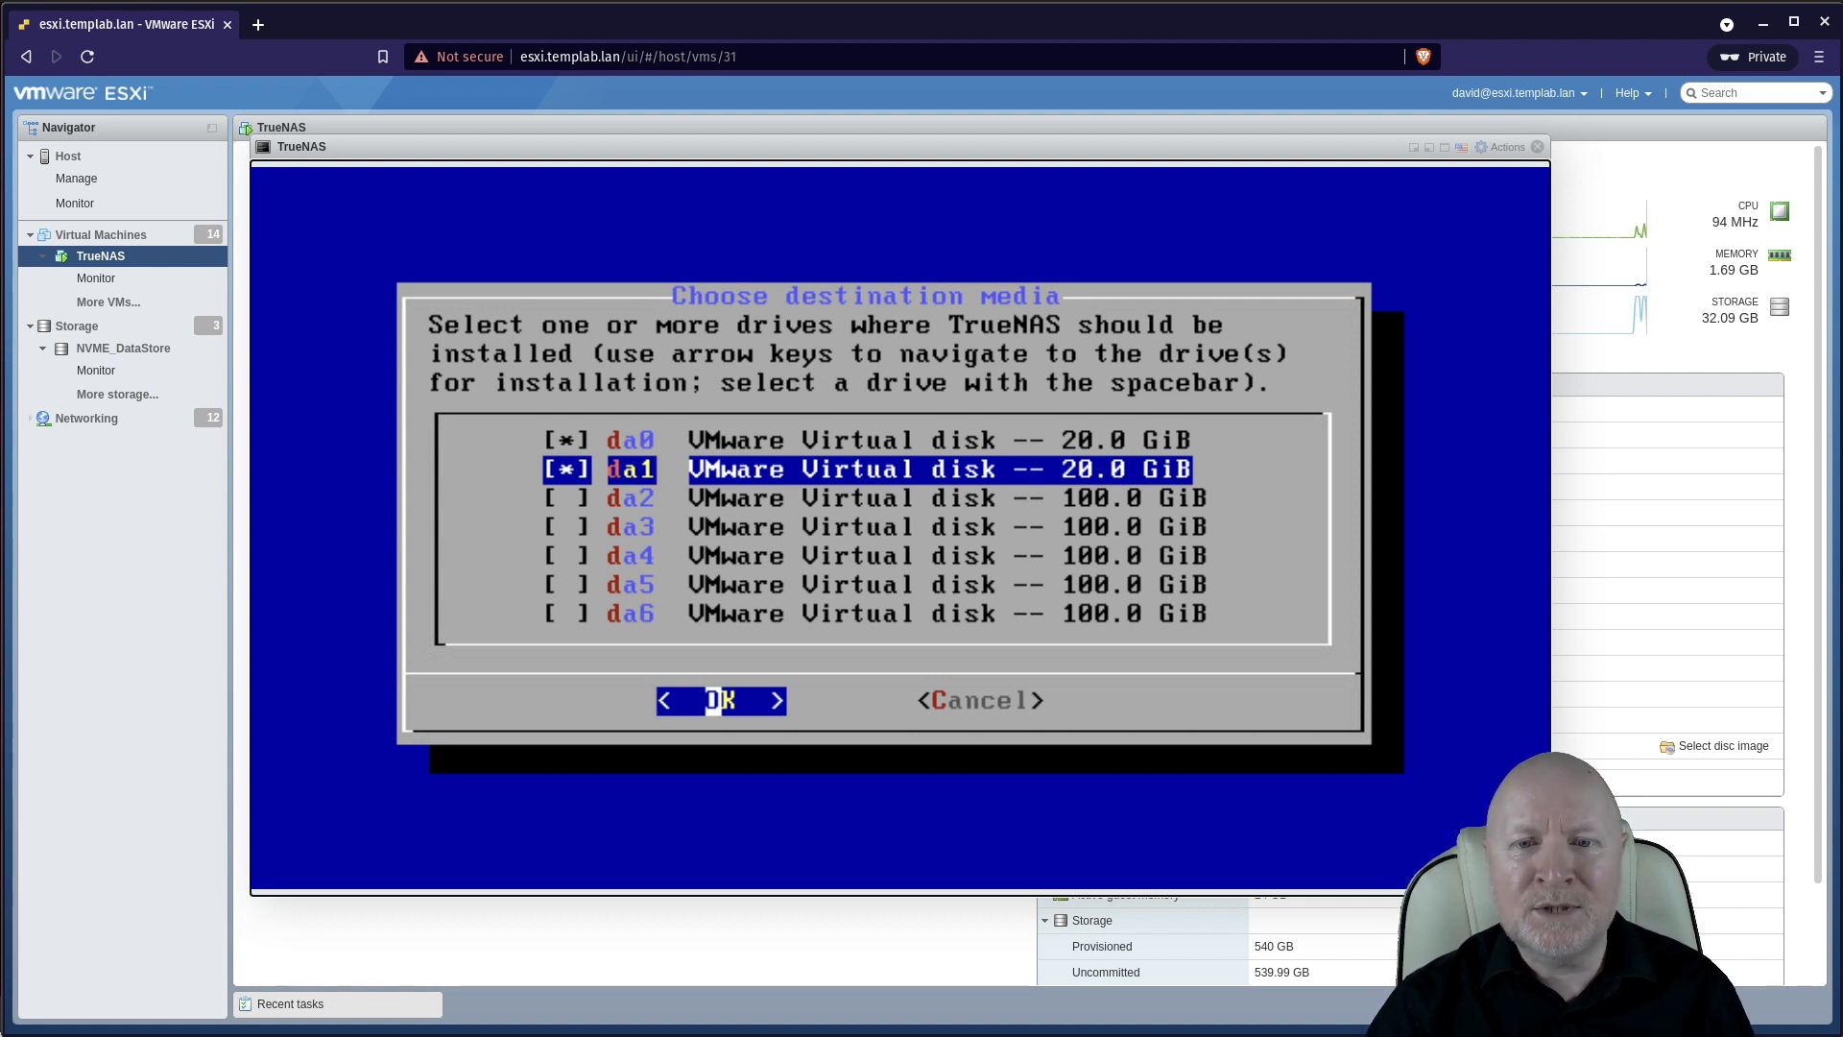
{"action": "key", "text": "Down"}
{"action": "key", "text": "Down"}
{"action": "key", "text": "Down"}
{"action": "key", "text": "Down"}
{"action": "key", "text": "Up"}
{"action": "key", "text": "Up"}
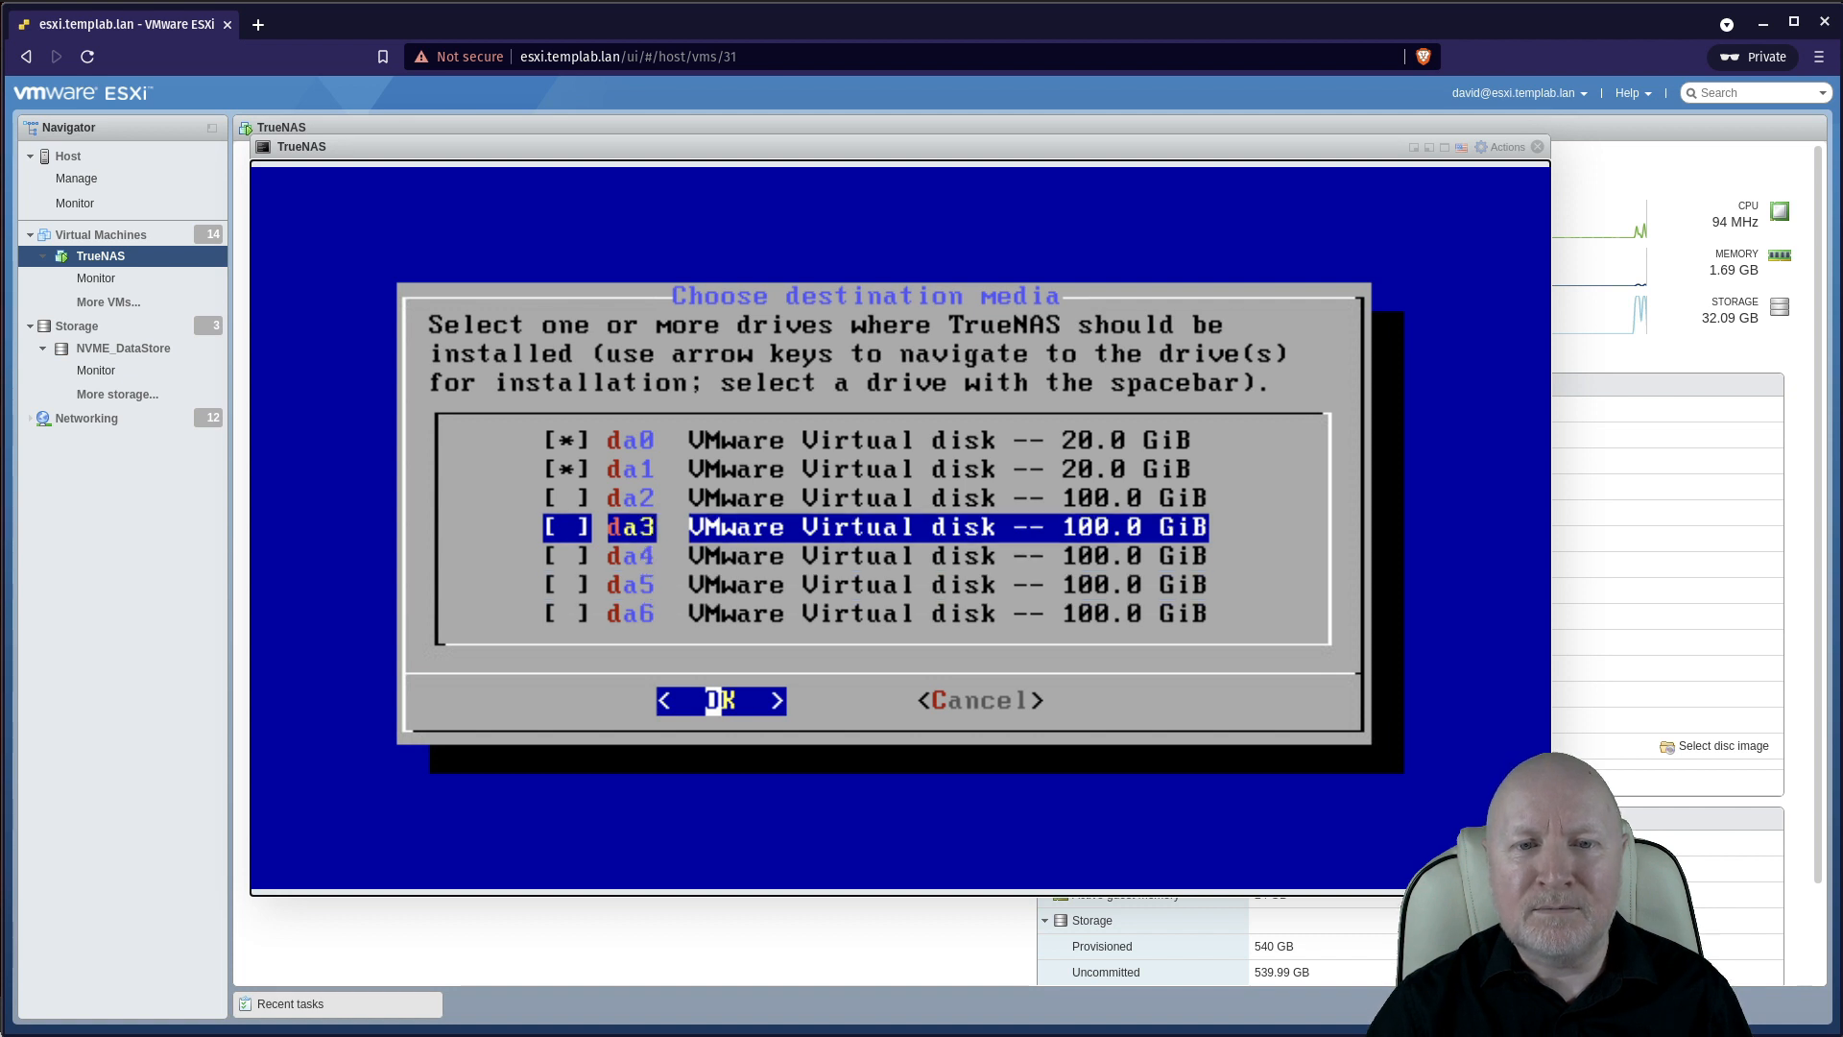
{"action": "key", "text": "Up"}
{"action": "key", "text": "Up"}
{"action": "key", "text": "Up"}
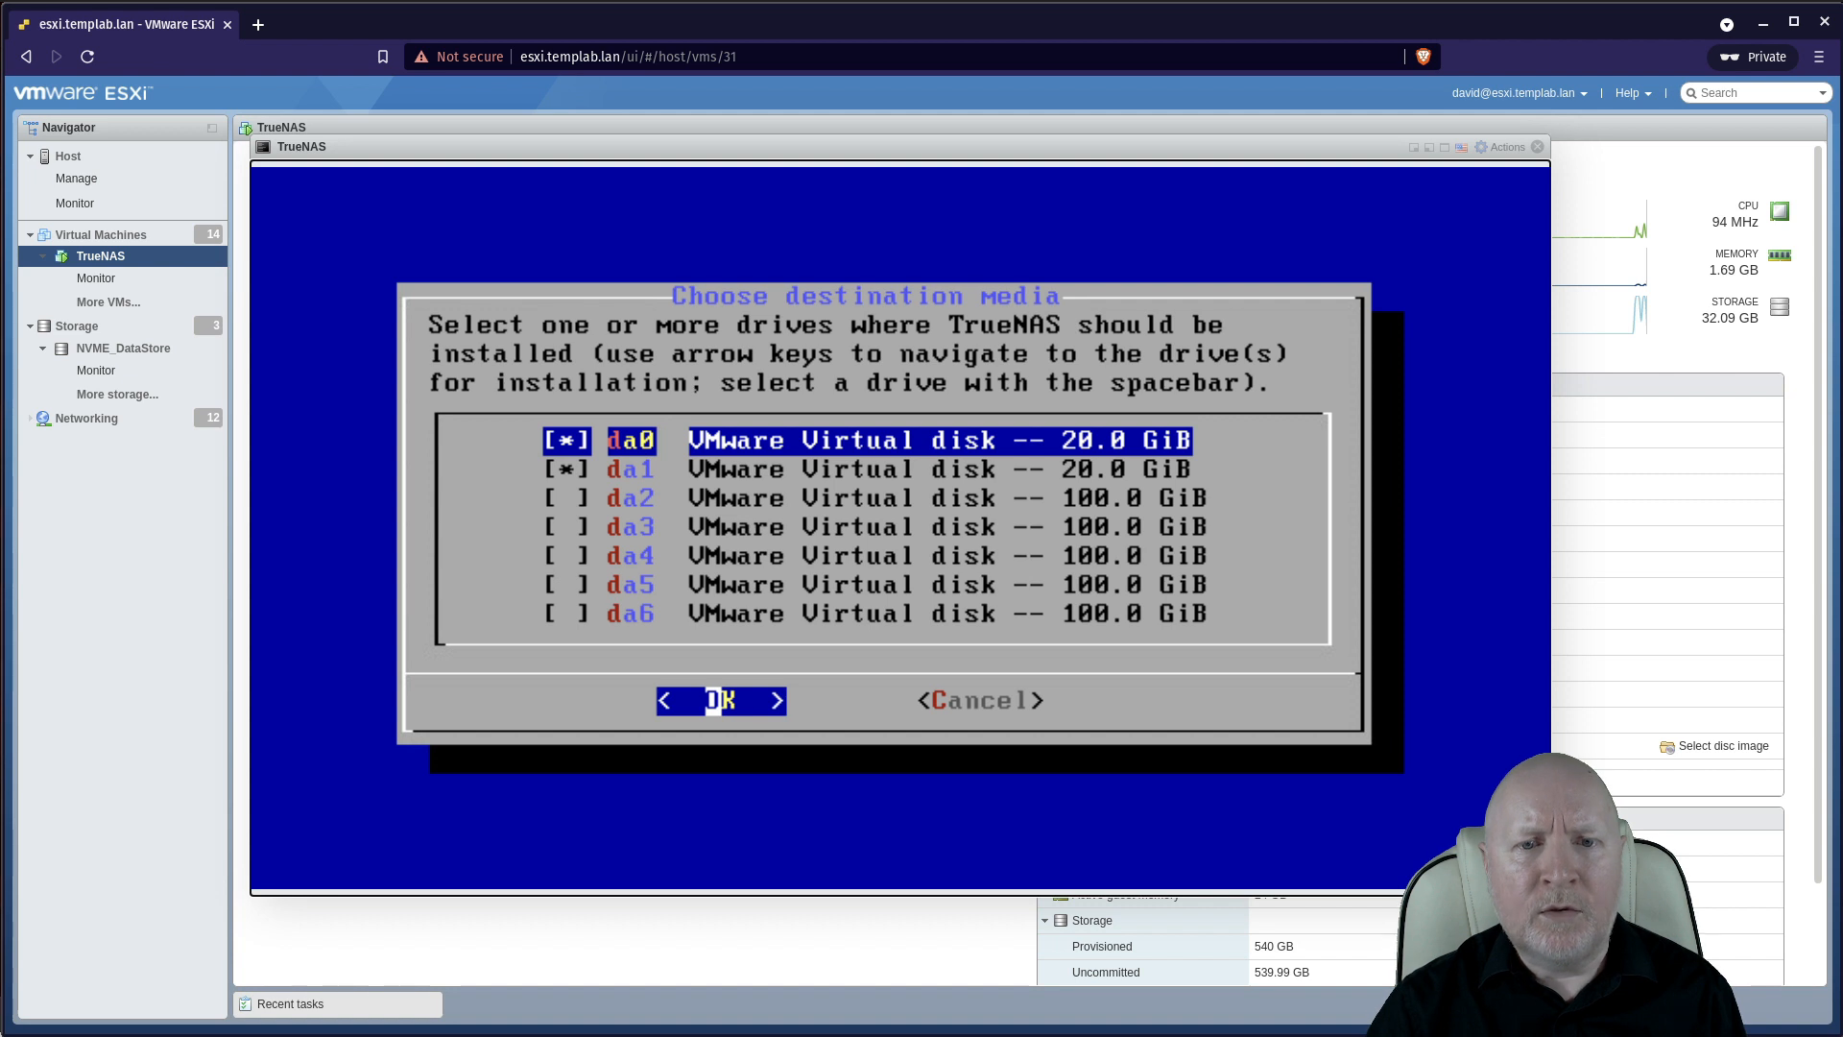
Step: Accept the chosen destination drives and proceed with the installation, agreeing to erase da0 and da1
{"action": "key", "text": "Return"}
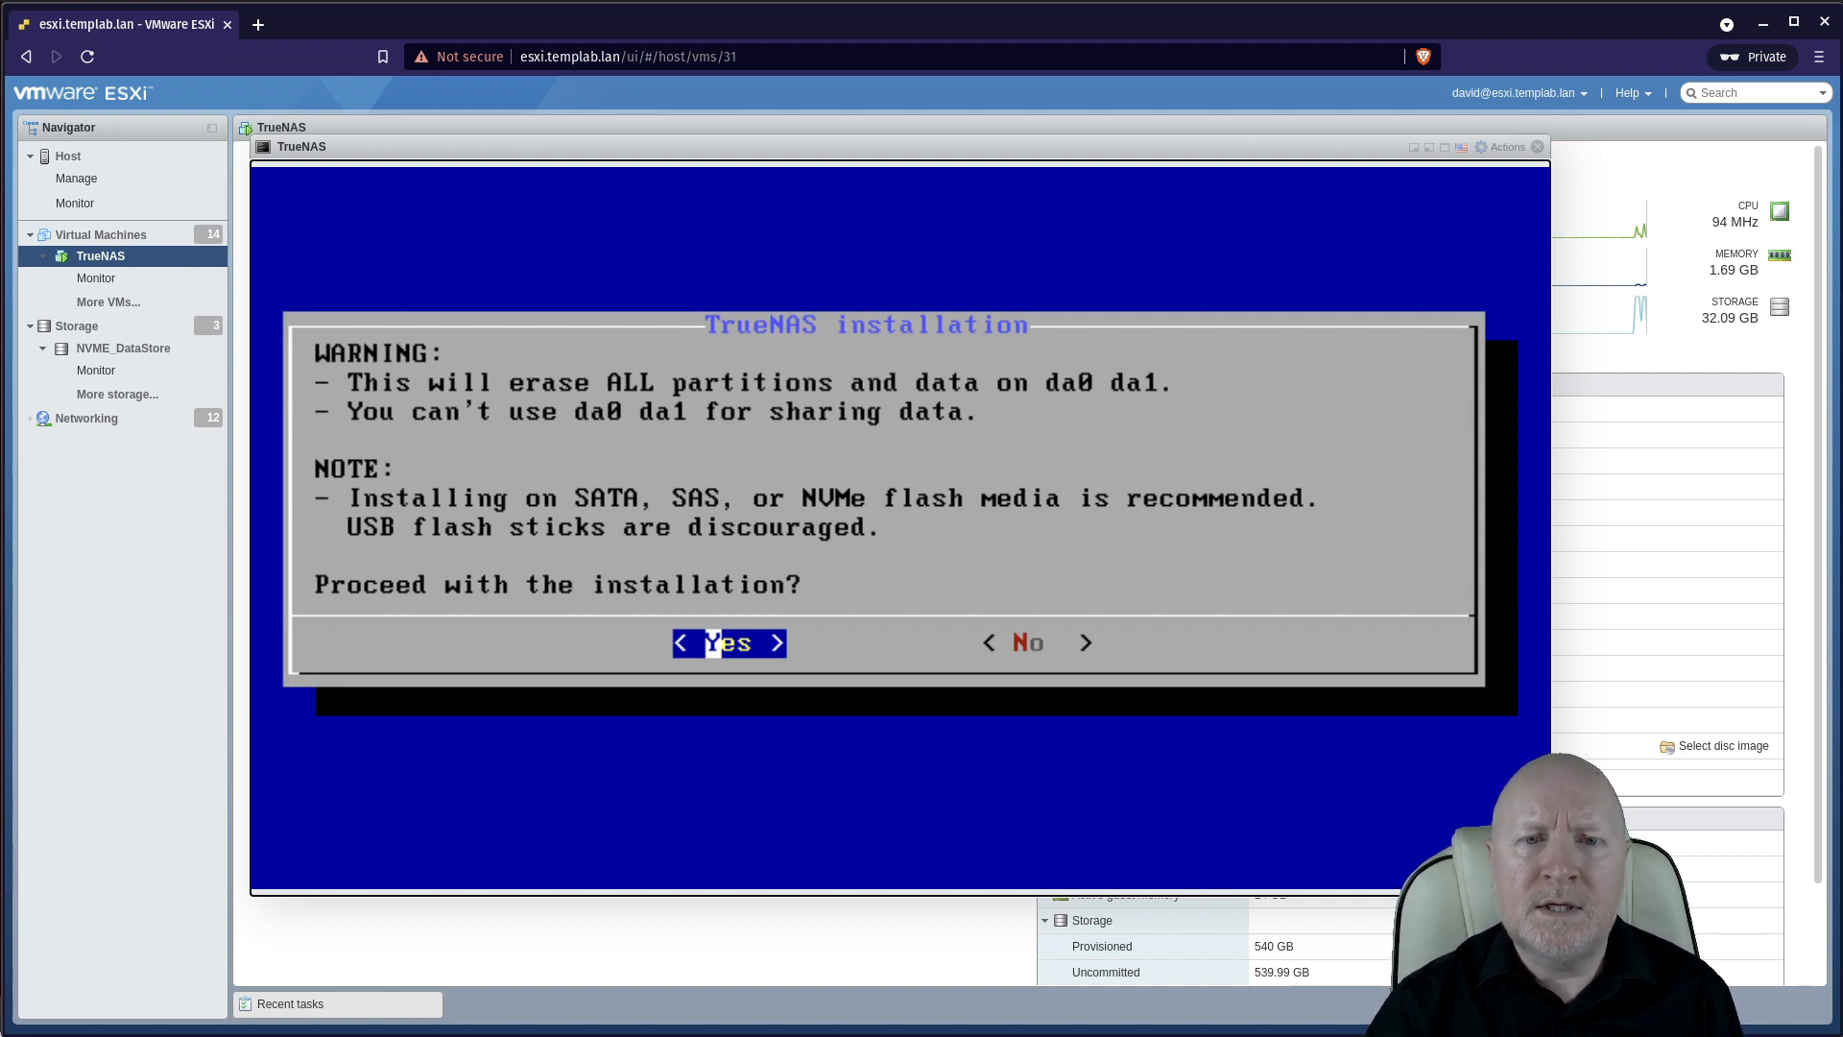
{"action": "key", "text": "Return"}
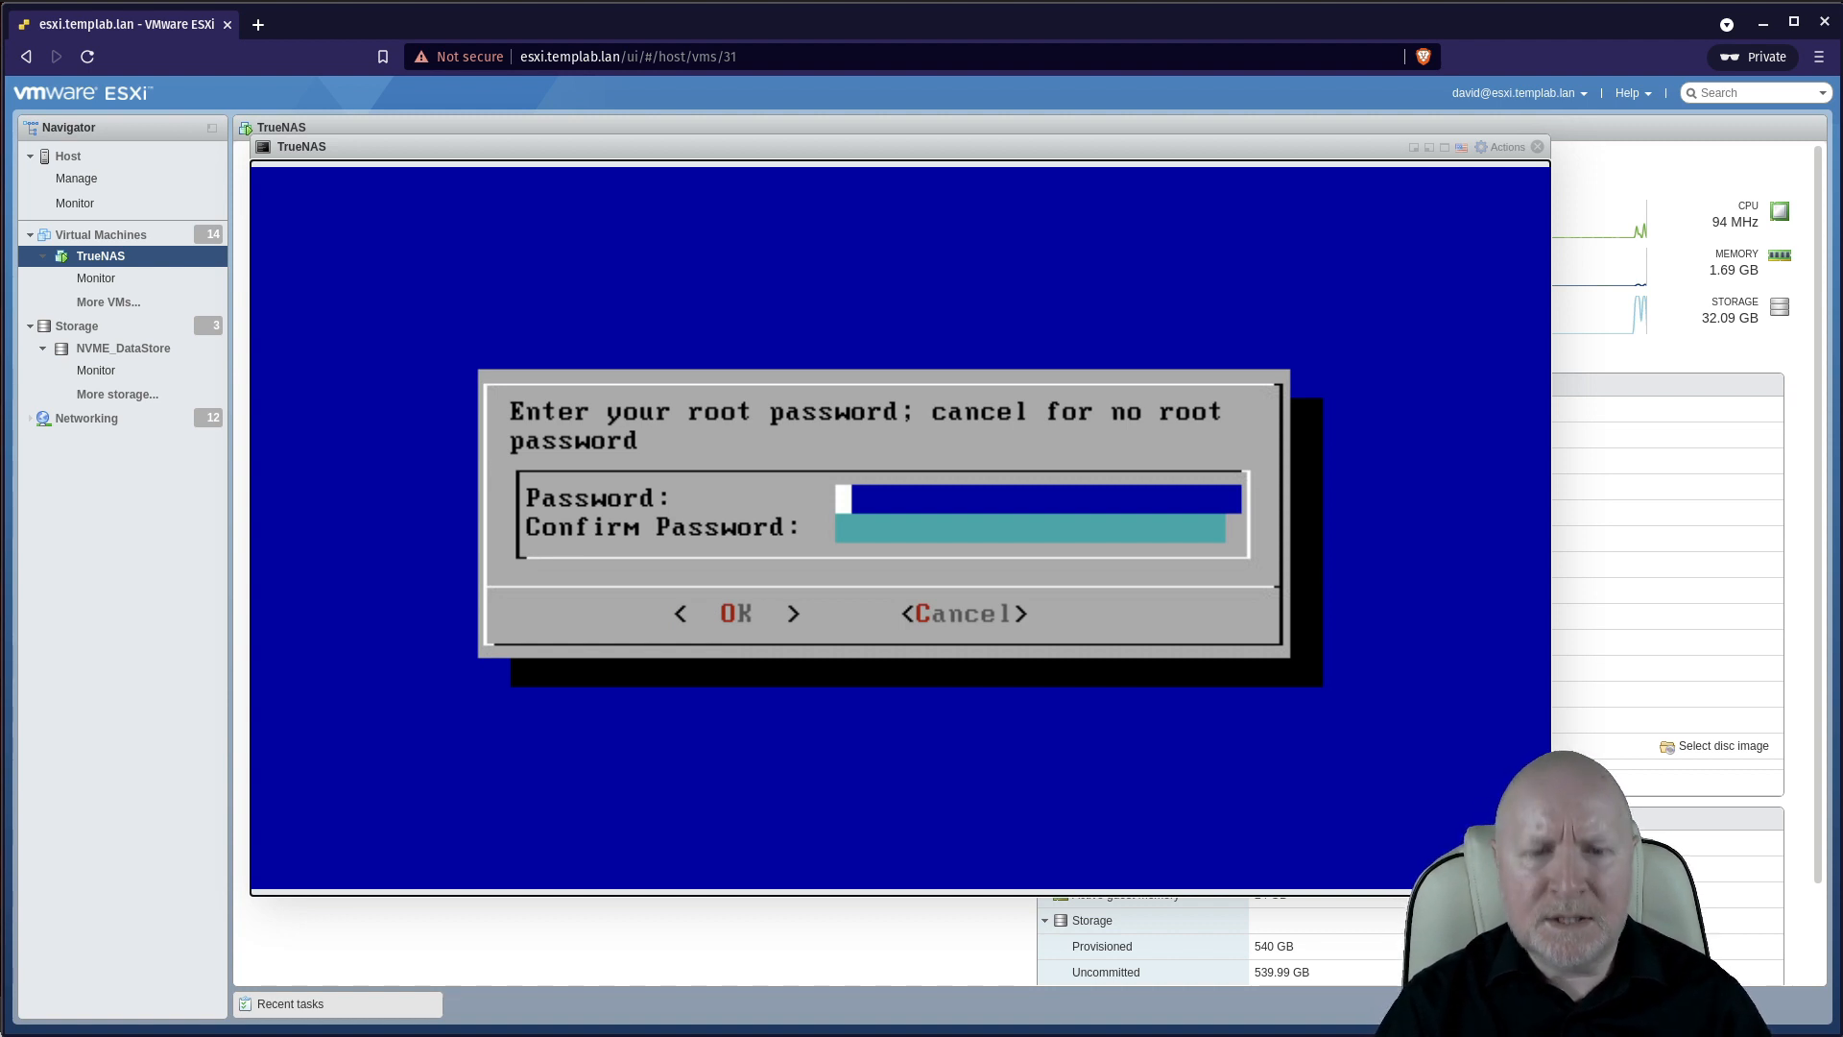
Step: Enter the root password, repeat it in the confirmation field and accept it
{"action": "type", "text": "*********"}
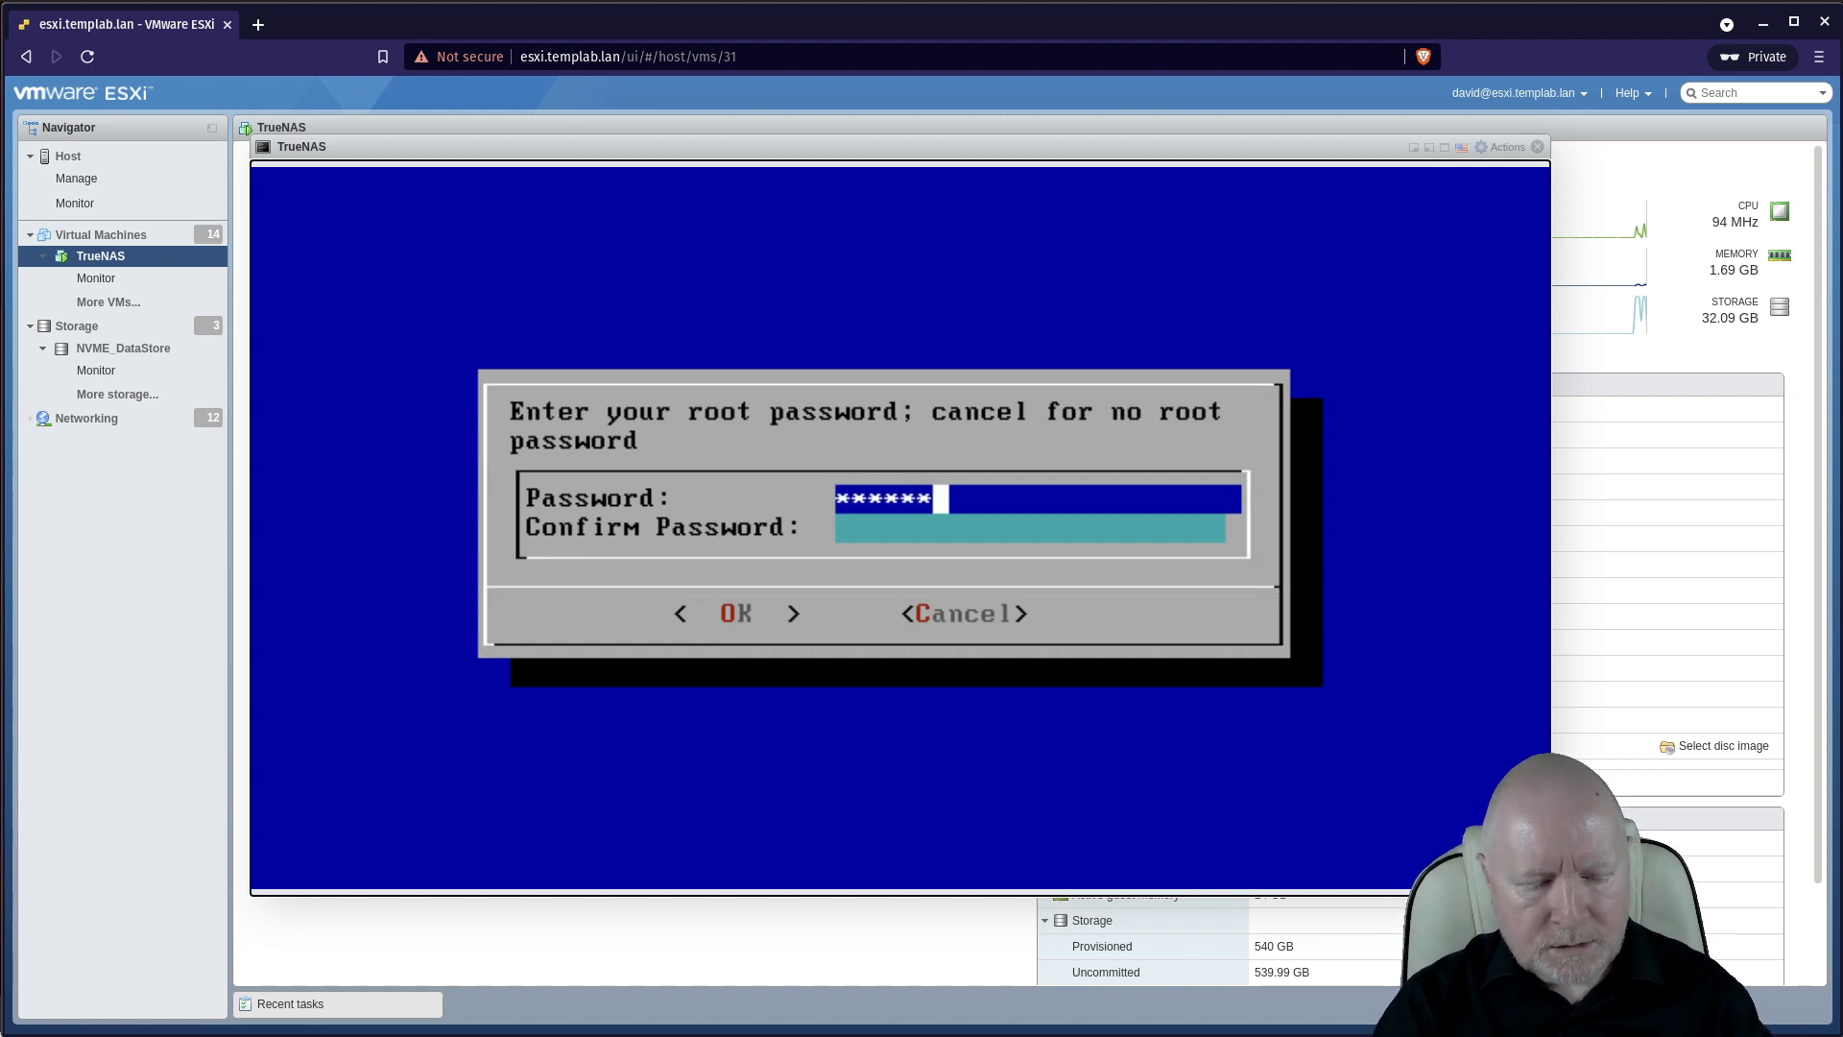
{"action": "key", "text": "Down"}
{"action": "type", "text": "*********"}
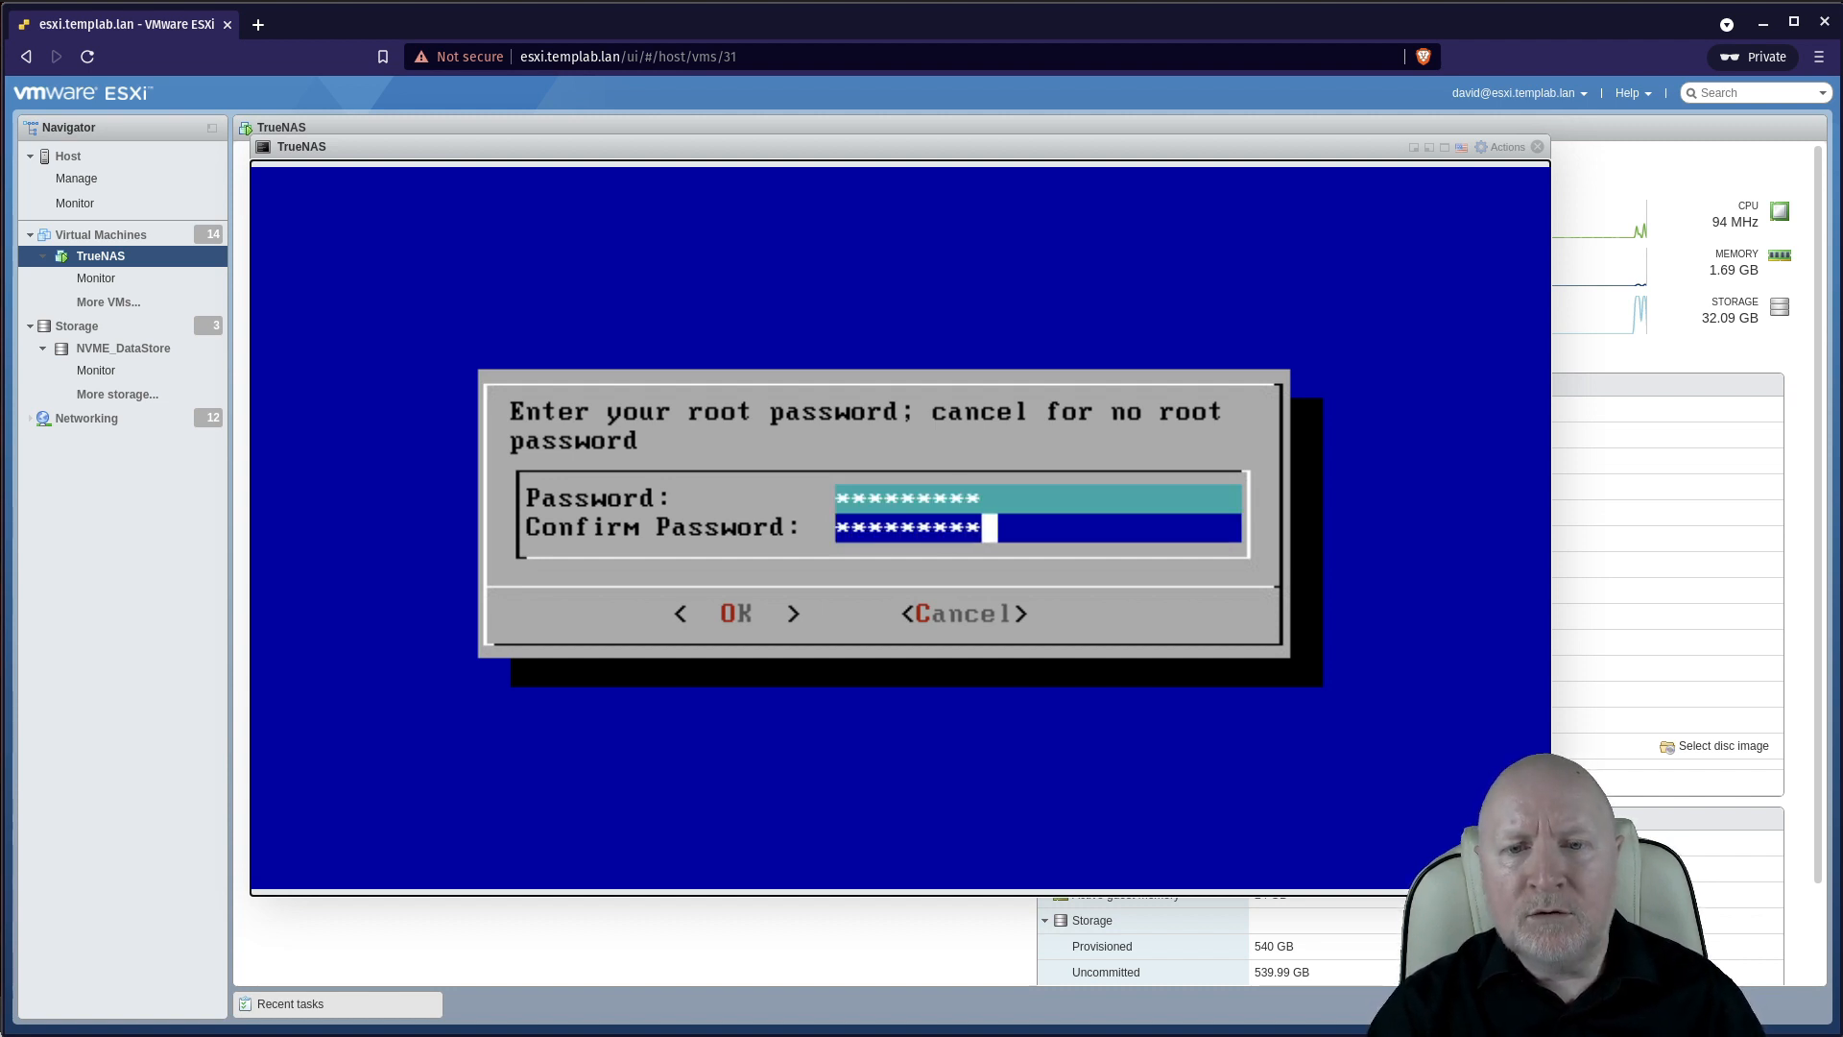
{"action": "key", "text": "Tab"}
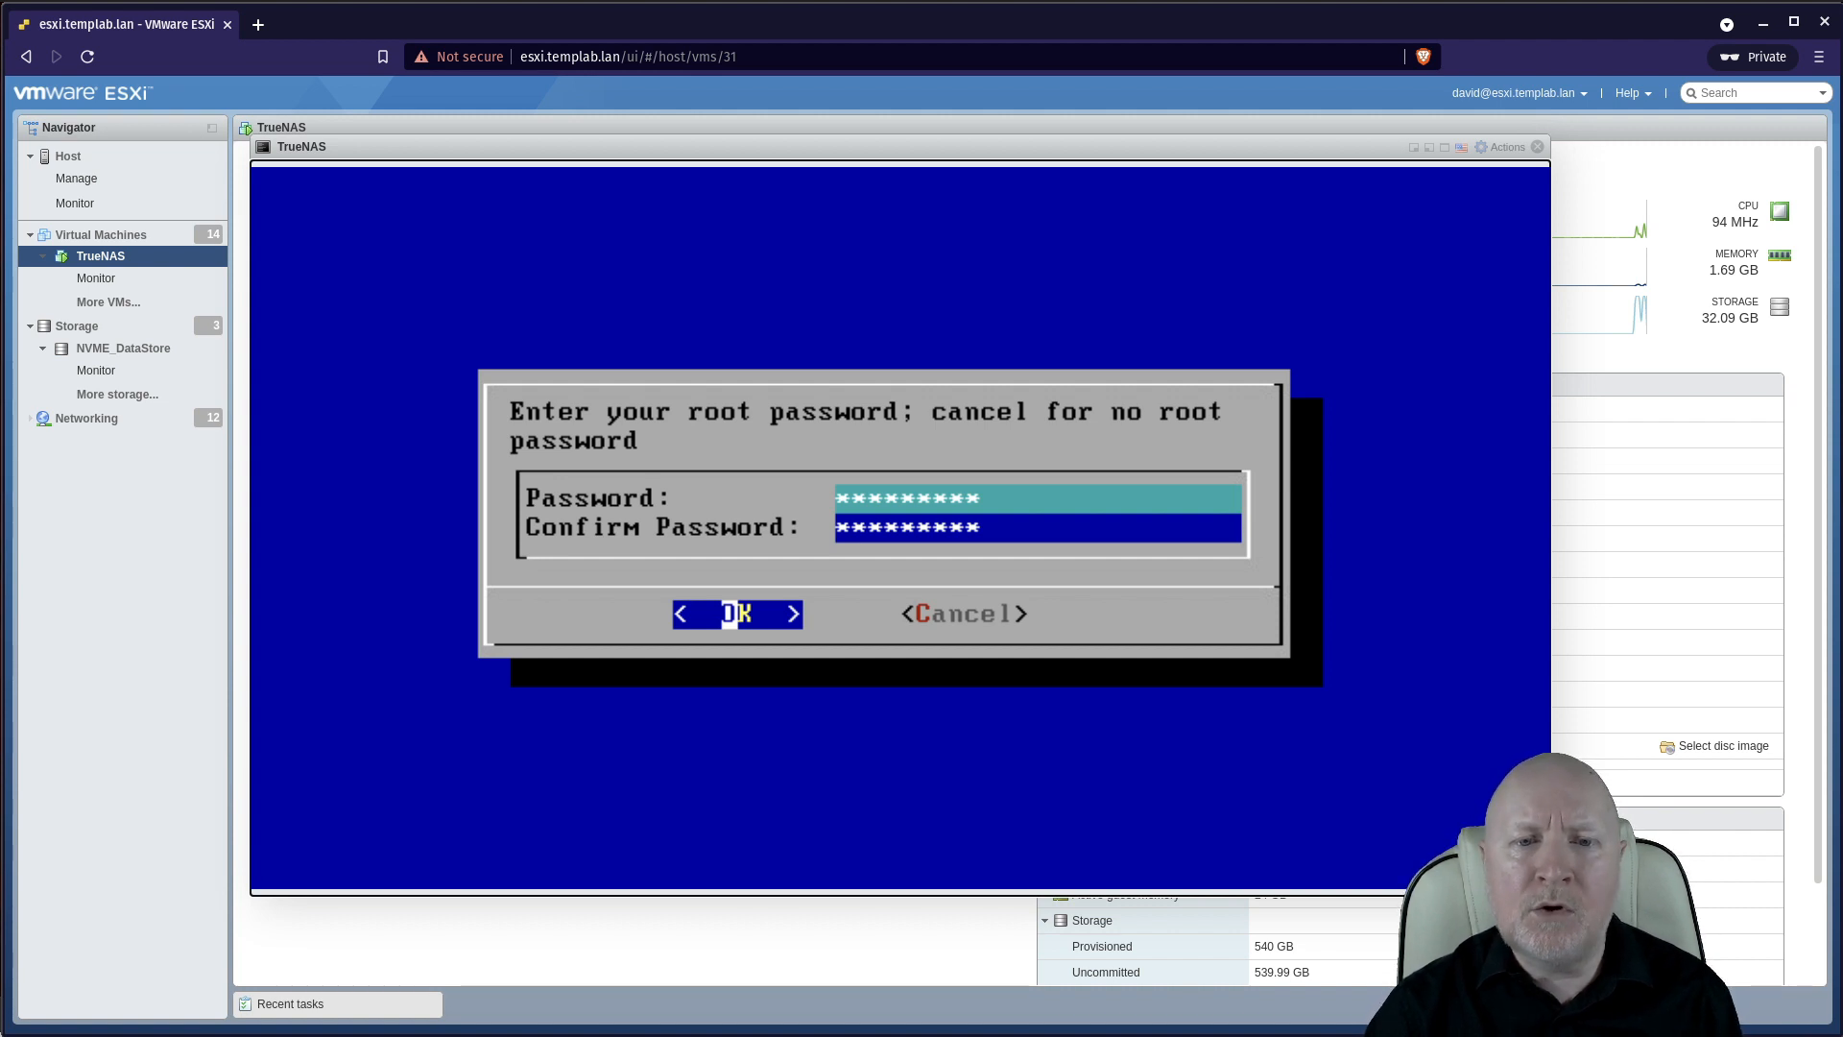
{"action": "key", "text": "Return"}
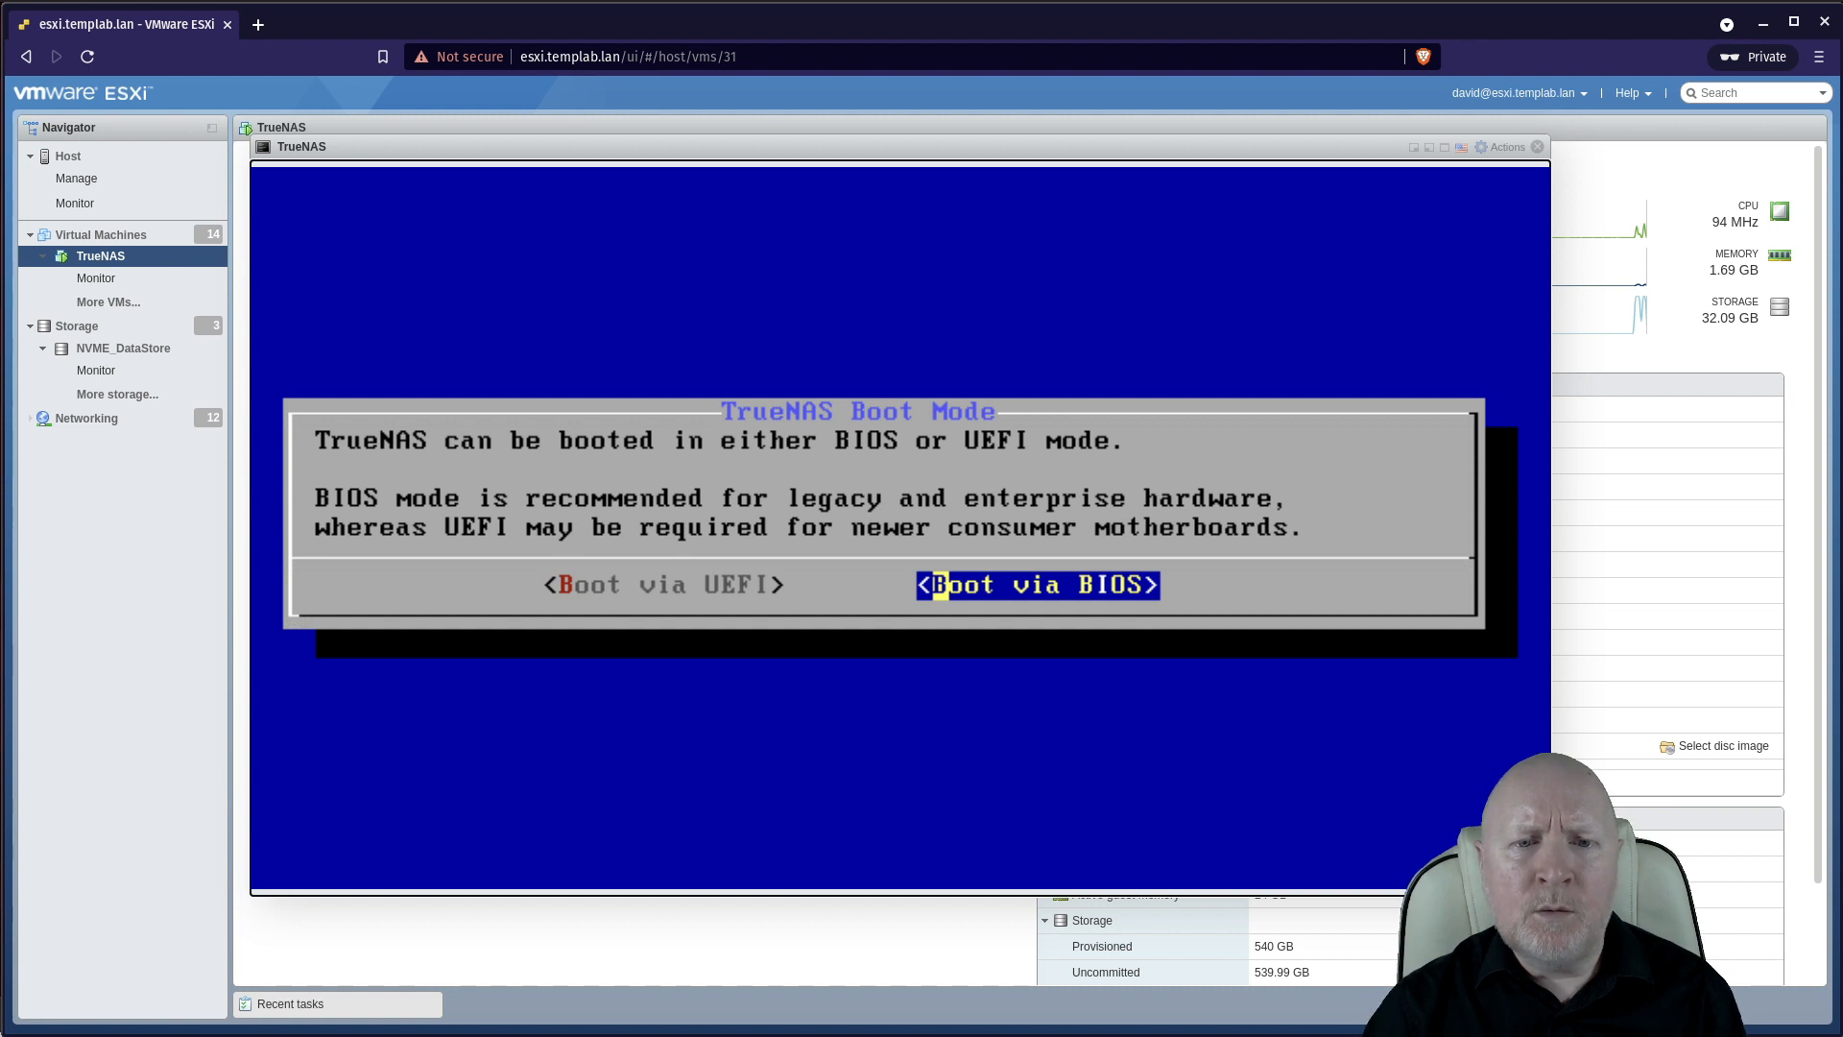
Step: Choose Boot via BIOS as the TrueNAS boot mode and let the installation run
{"action": "key", "text": "Left"}
{"action": "key", "text": "Right"}
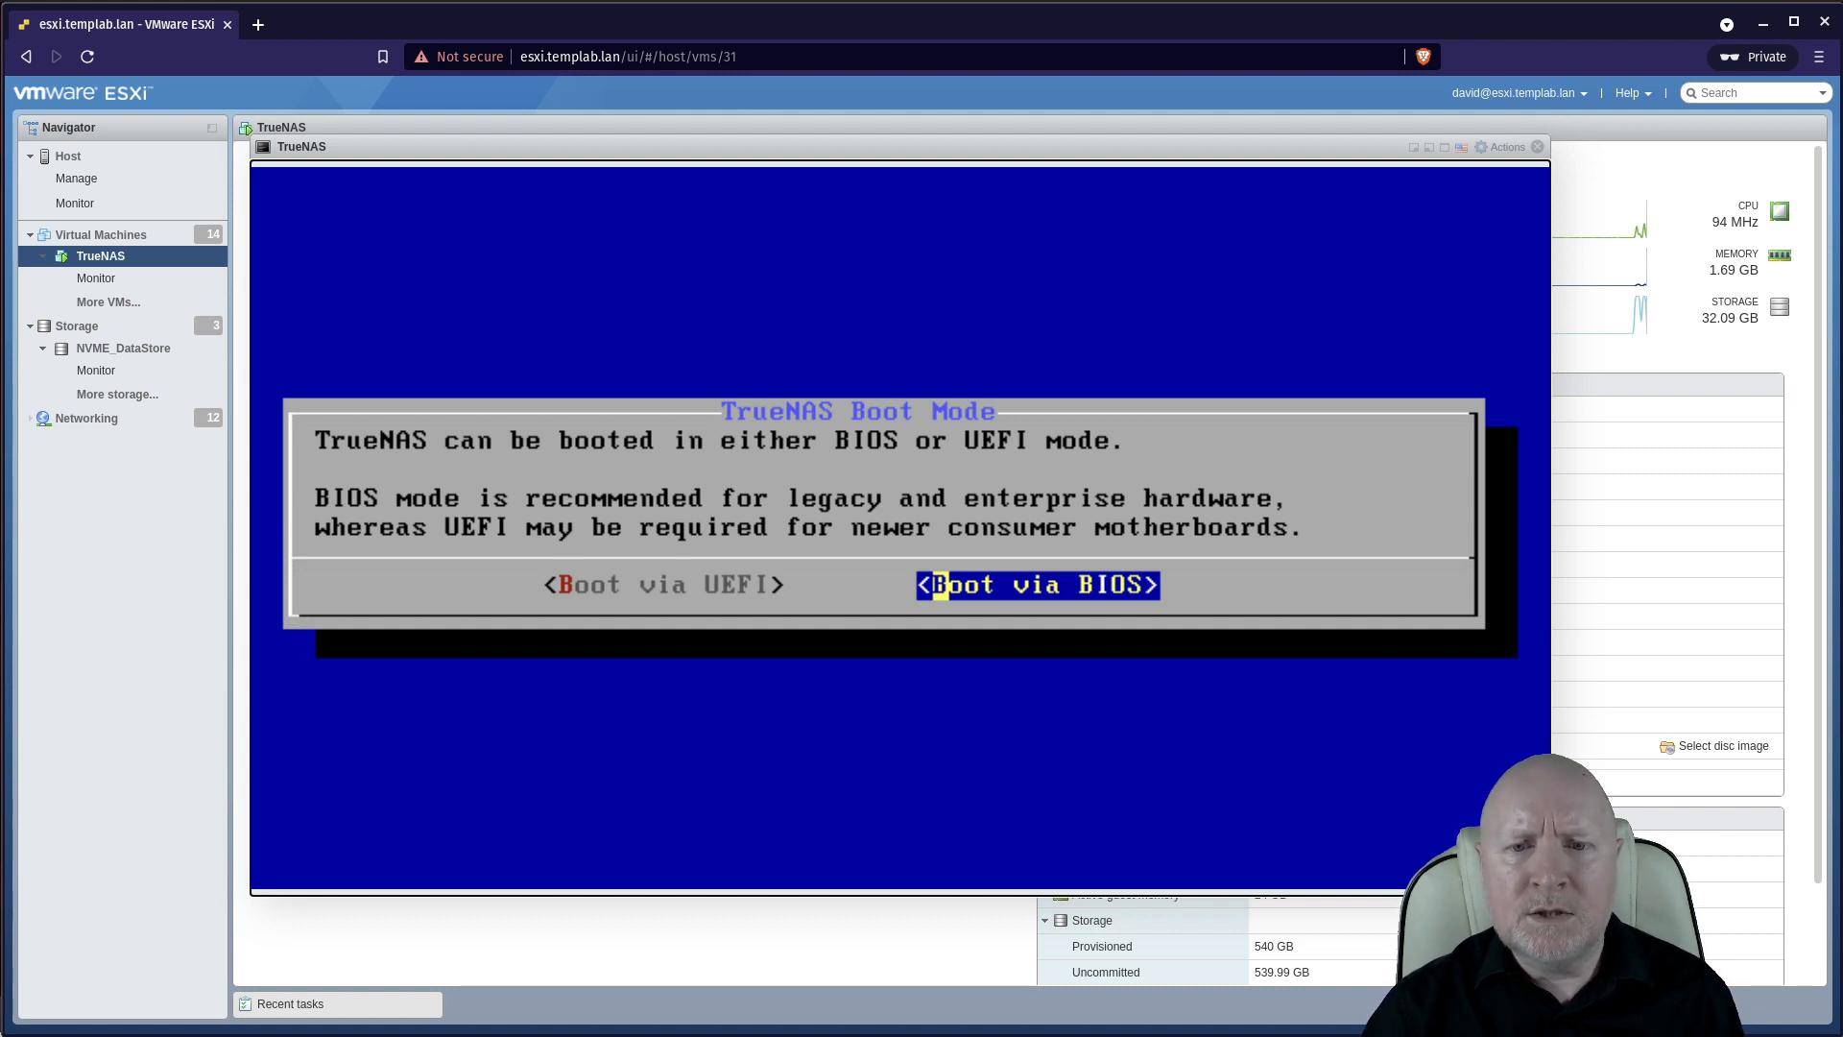
{"action": "key", "text": "Return"}
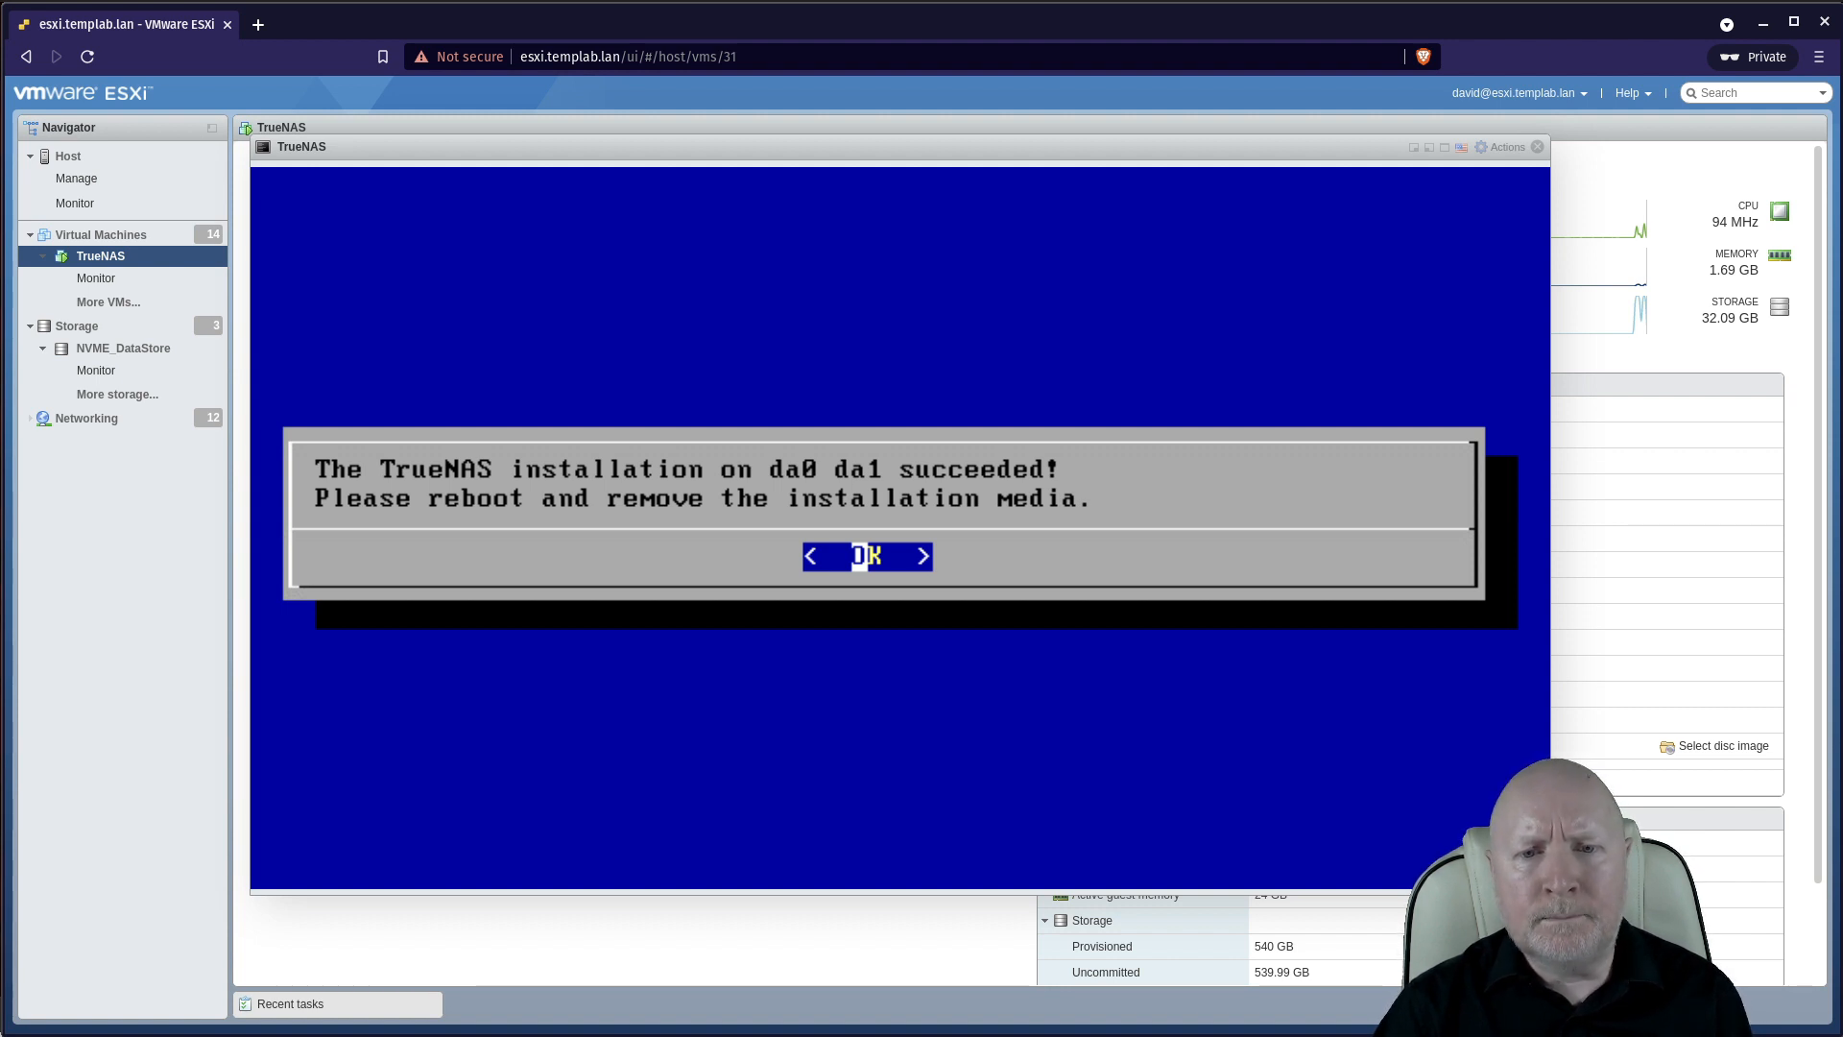
Step: Acknowledge the finished installation and restart the machine with the Reboot System option in the console setup
{"action": "key", "text": "Return"}
{"action": "key", "text": "Return"}
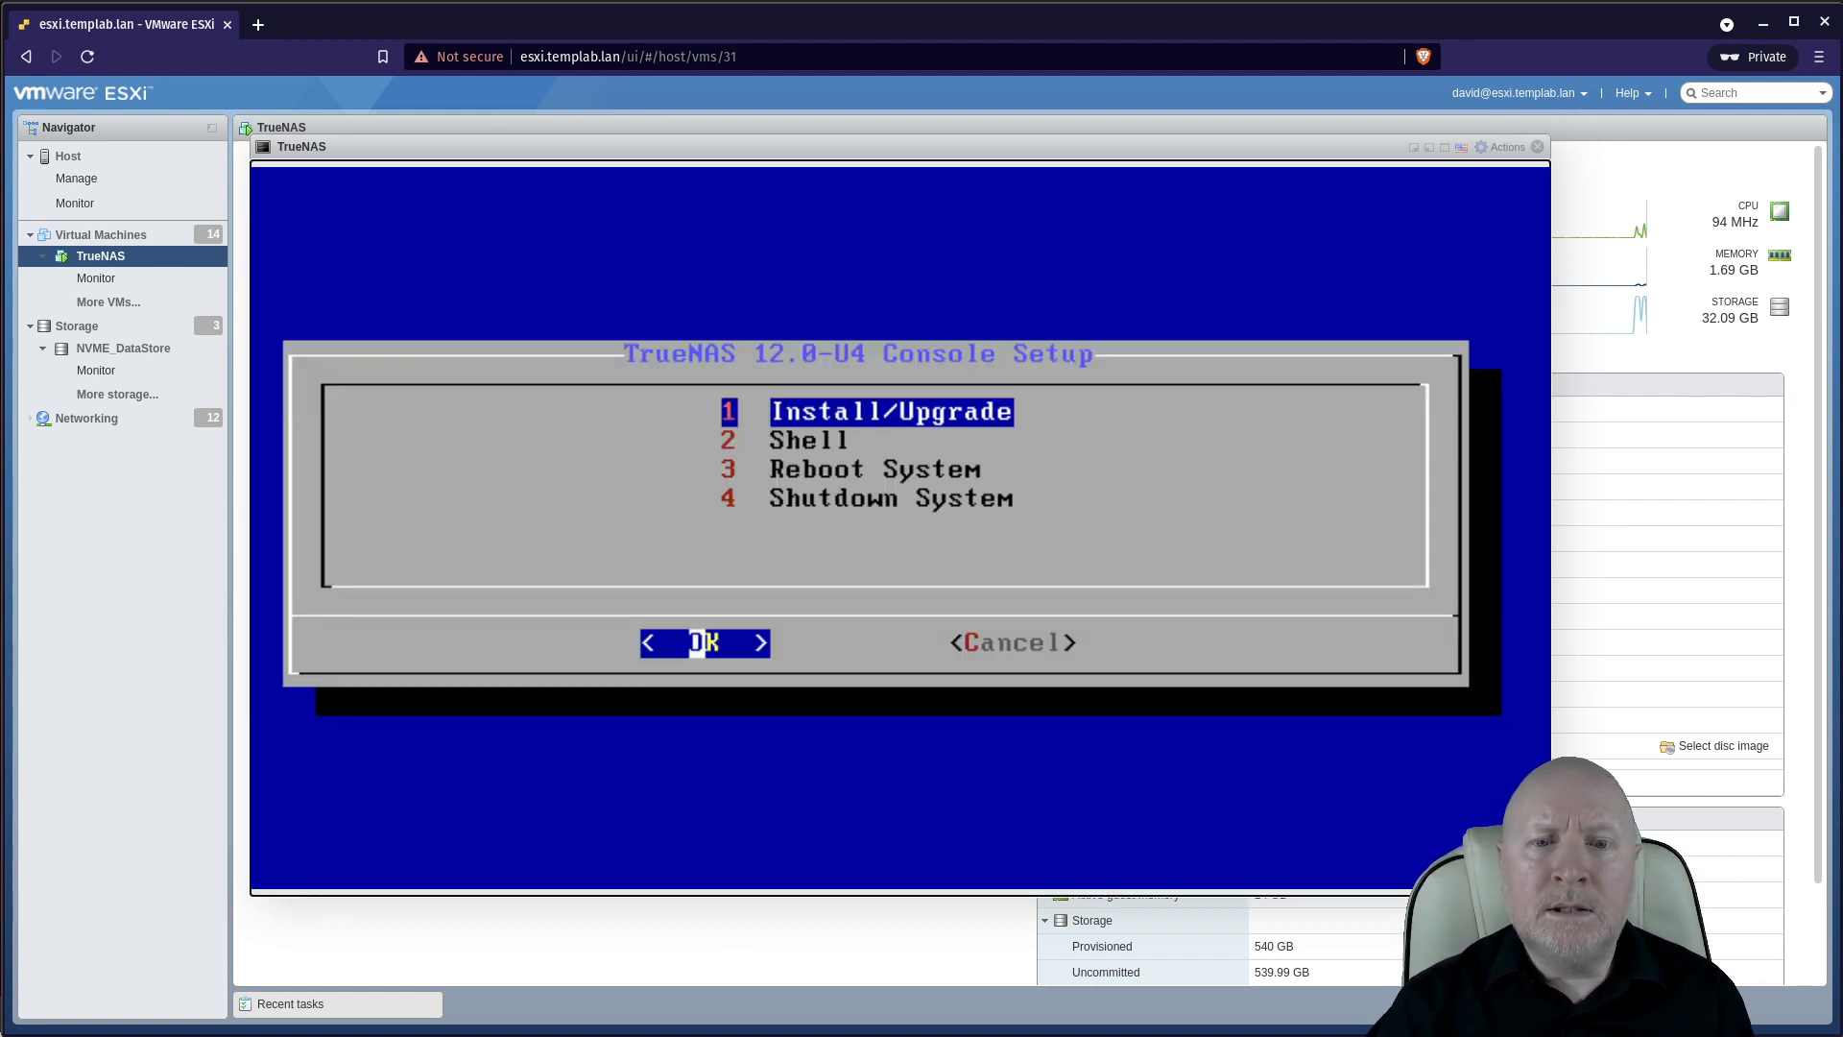
{"action": "key", "text": "3"}
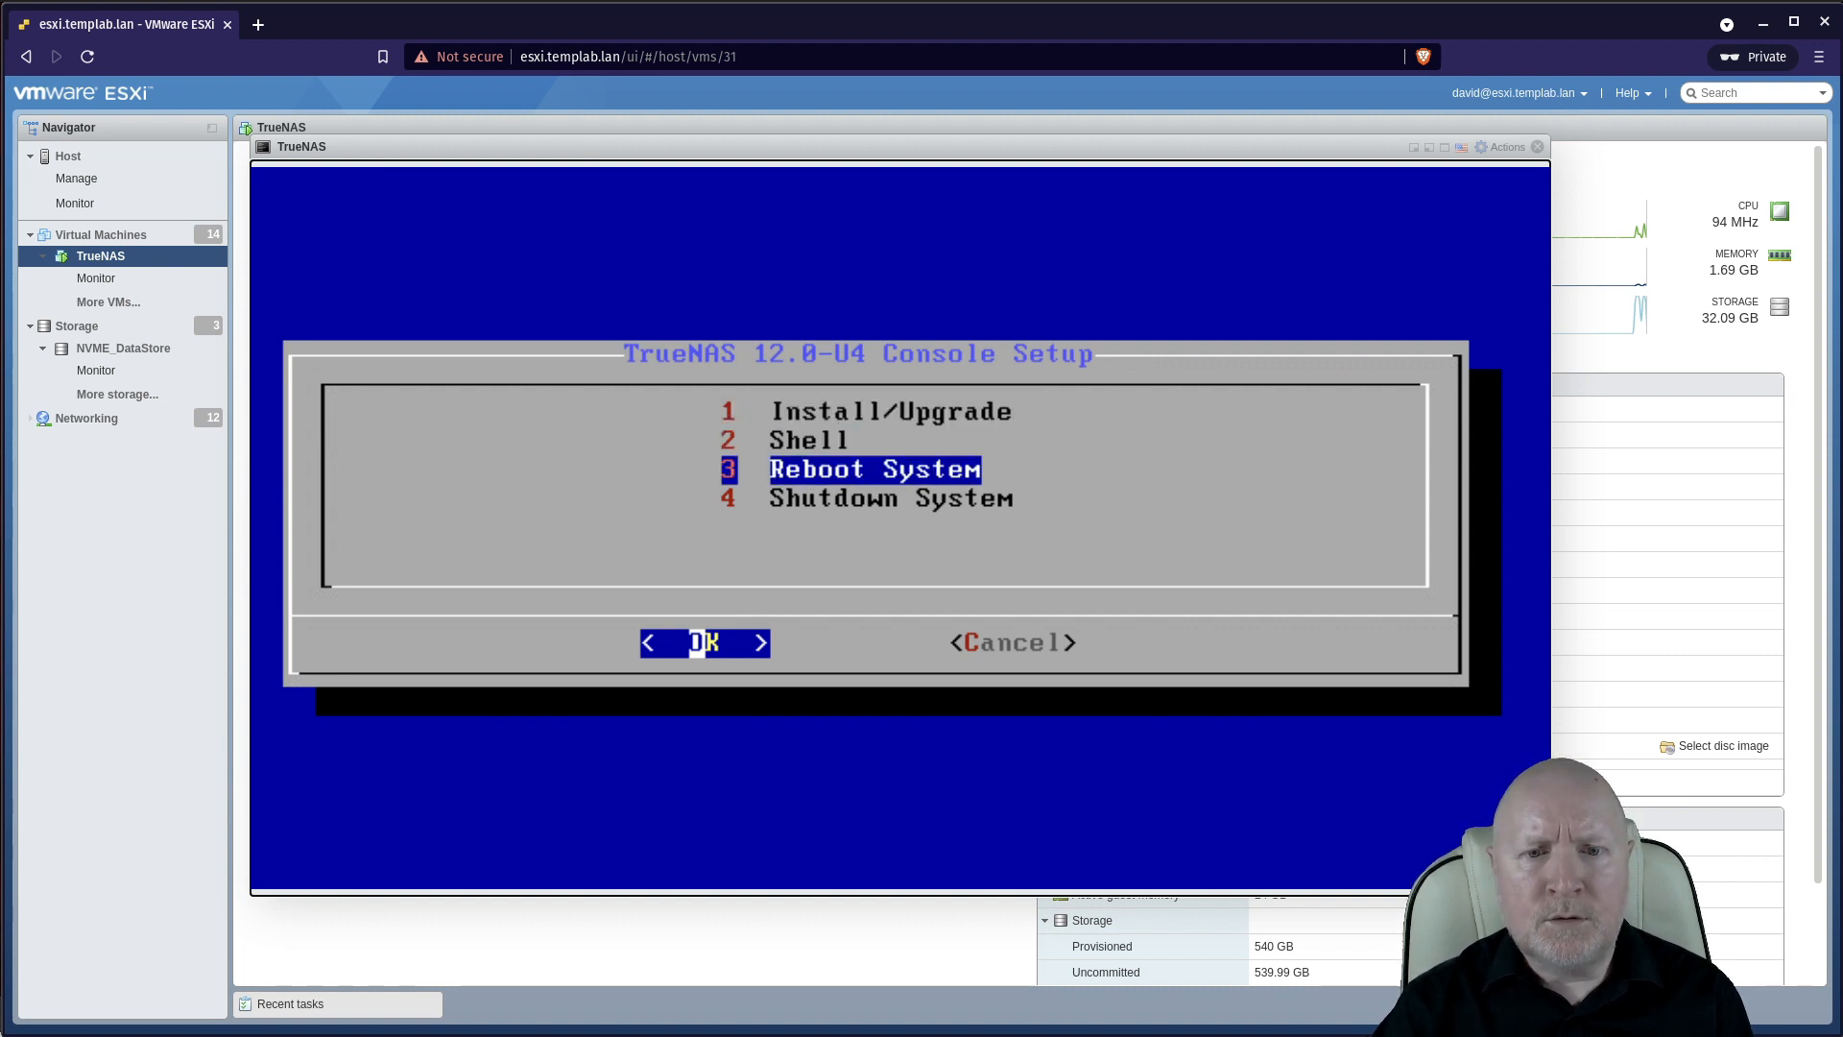
{"action": "key", "text": "Return"}
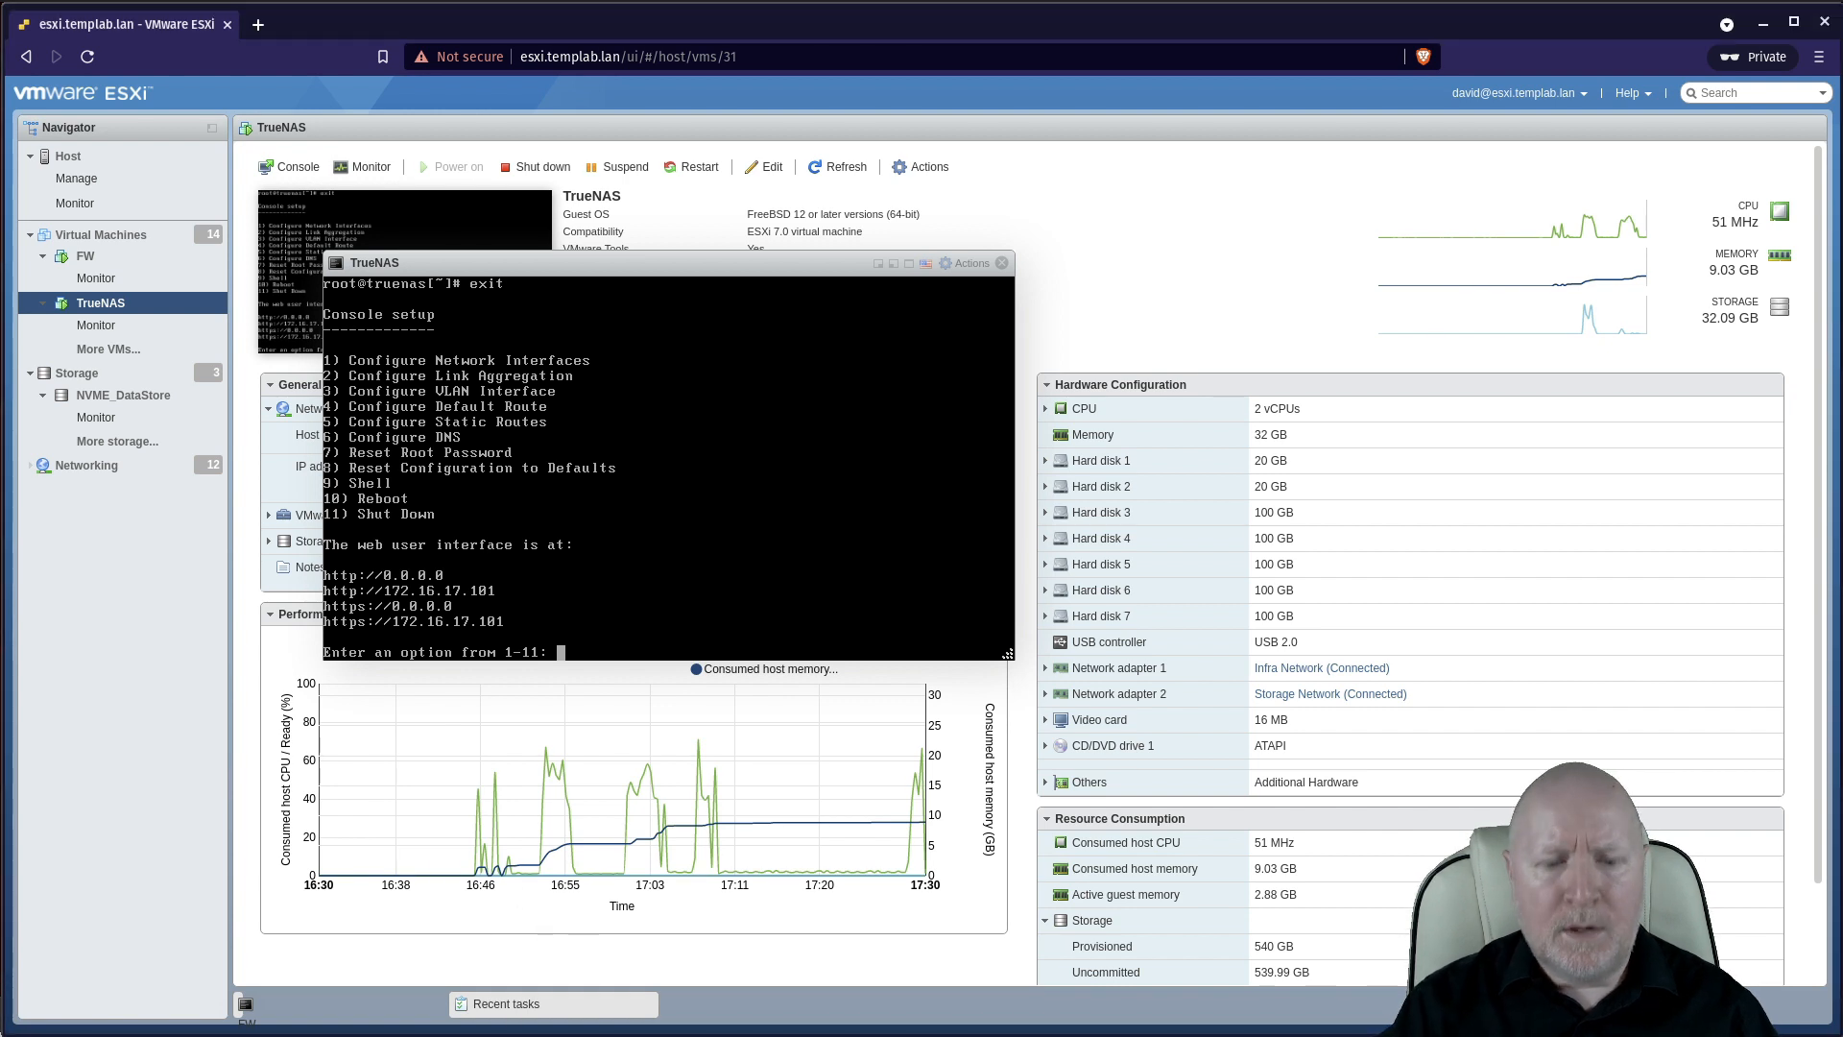
Step: Open the TrueNAS shell from the console setup and exit back to the setup menu
{"action": "type", "text": "9"}
{"action": "key", "text": "Return"}
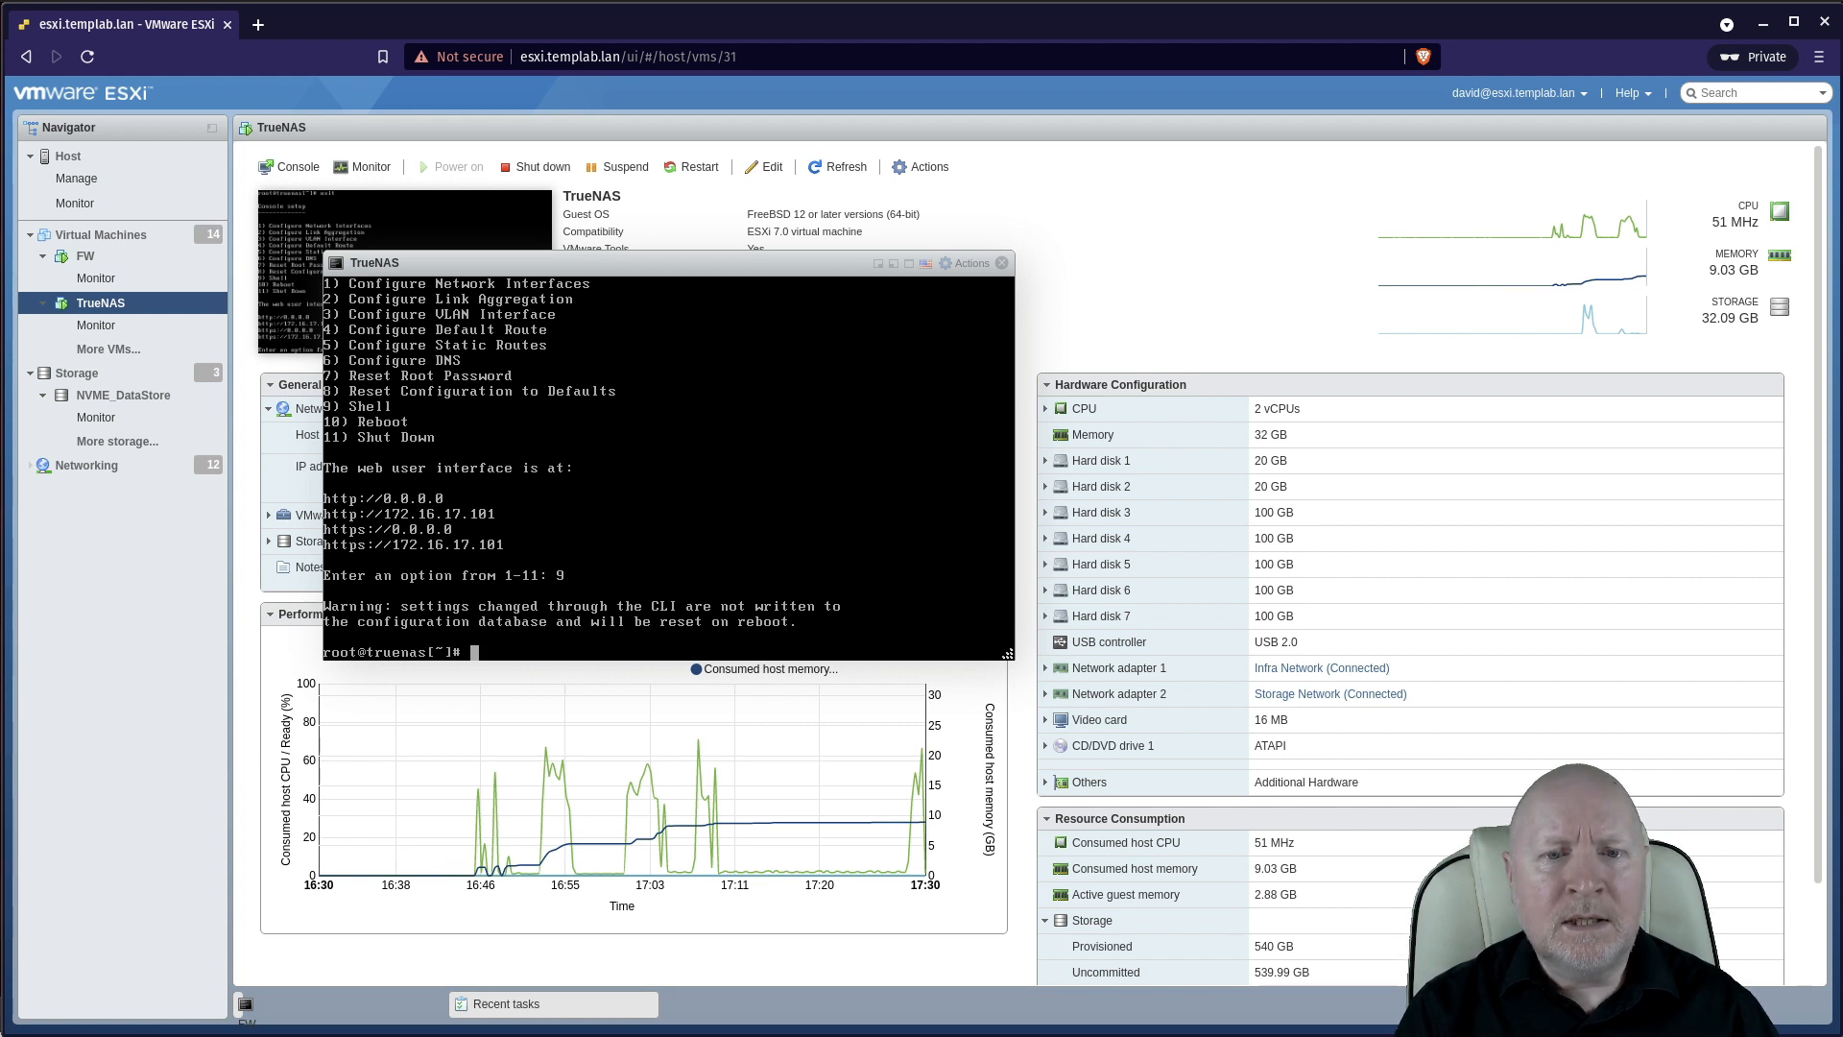
{"action": "type", "text": "ex"}
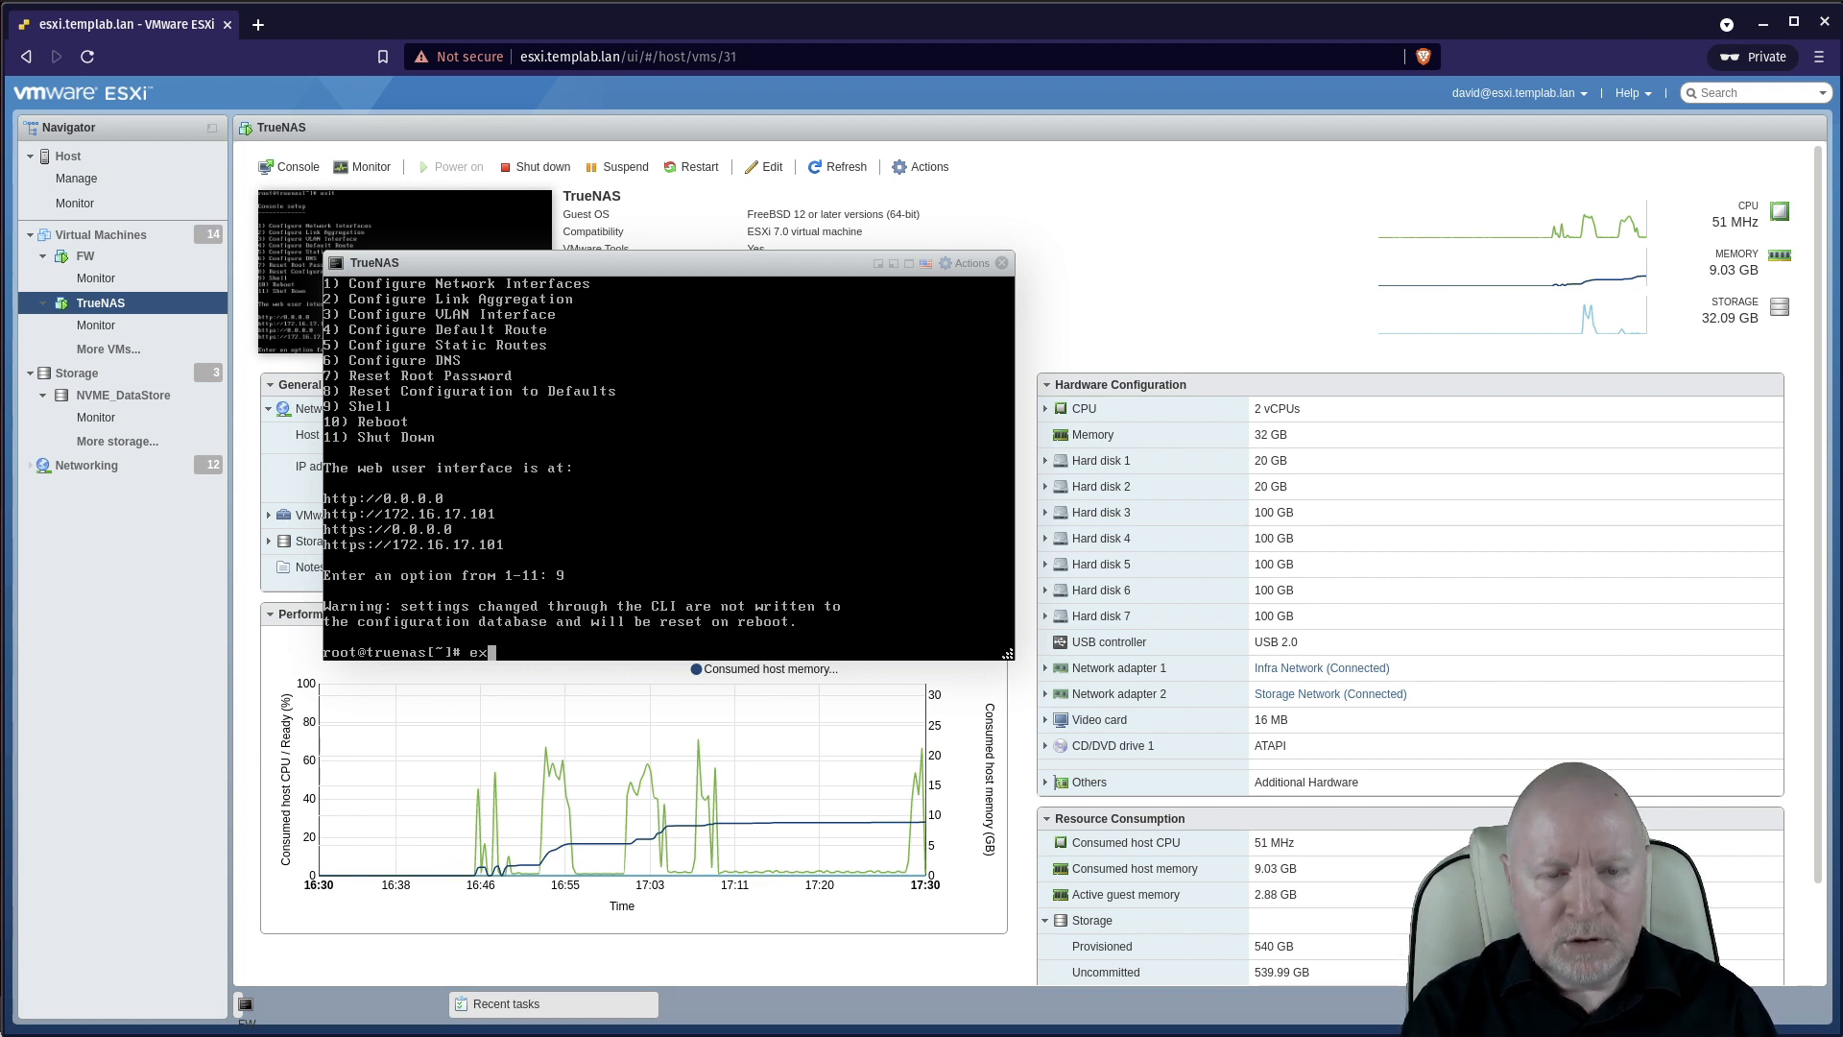
{"action": "type", "text": "it"}
{"action": "key", "text": "Return"}
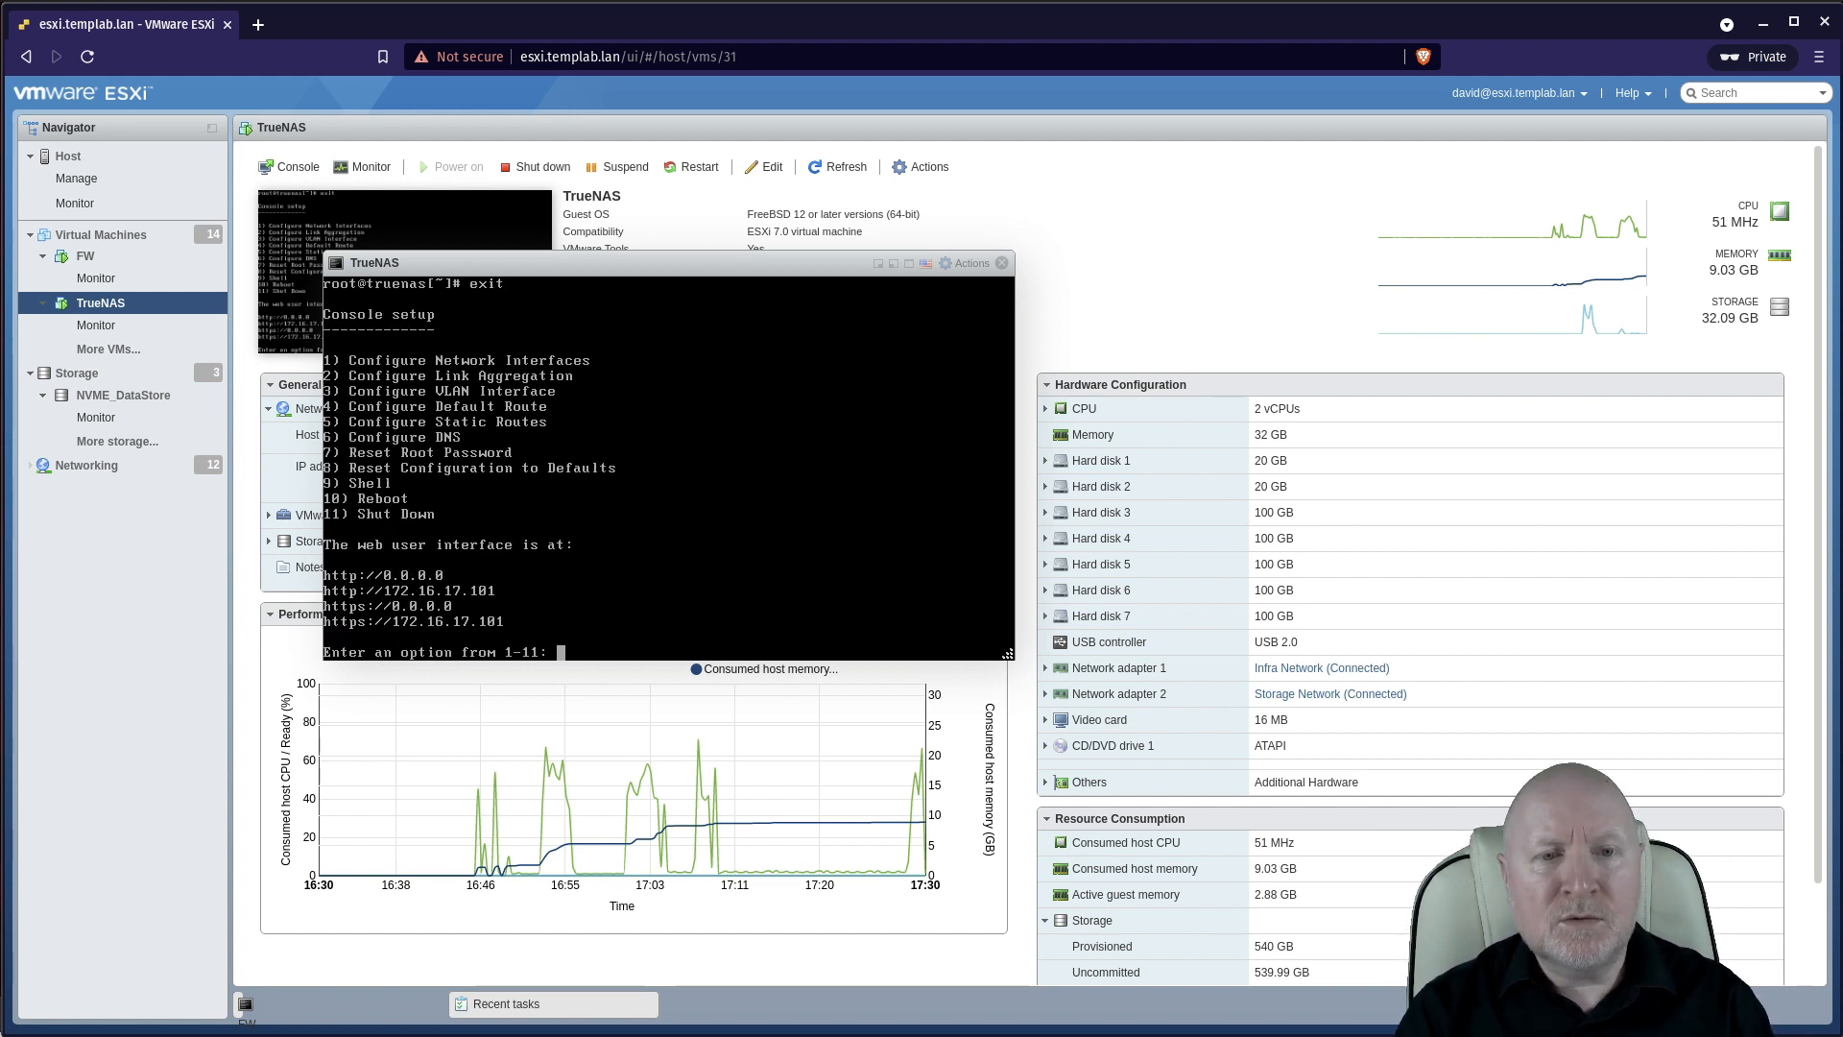
Step: Reset the root password from the console setup, entering and retyping the new password, and continue back to the menu
{"action": "type", "text": "7"}
{"action": "key", "text": "Return"}
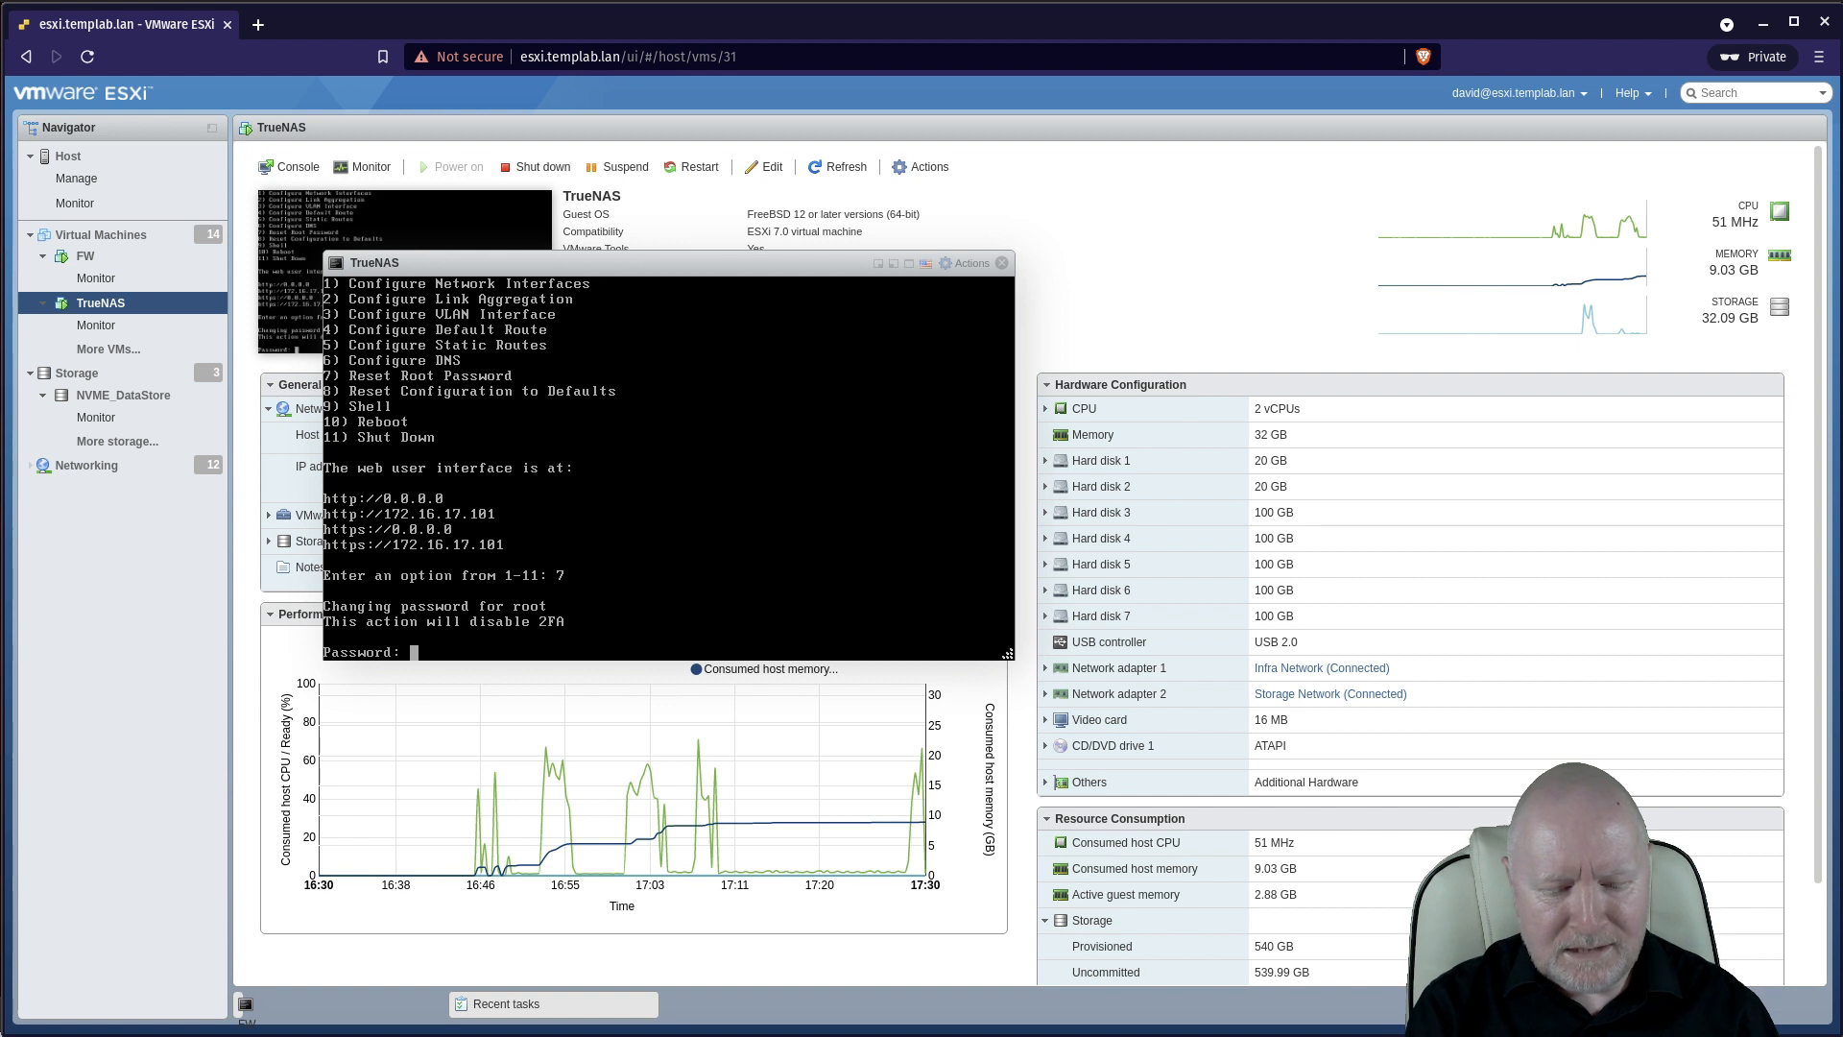
{"action": "key", "text": "Return"}
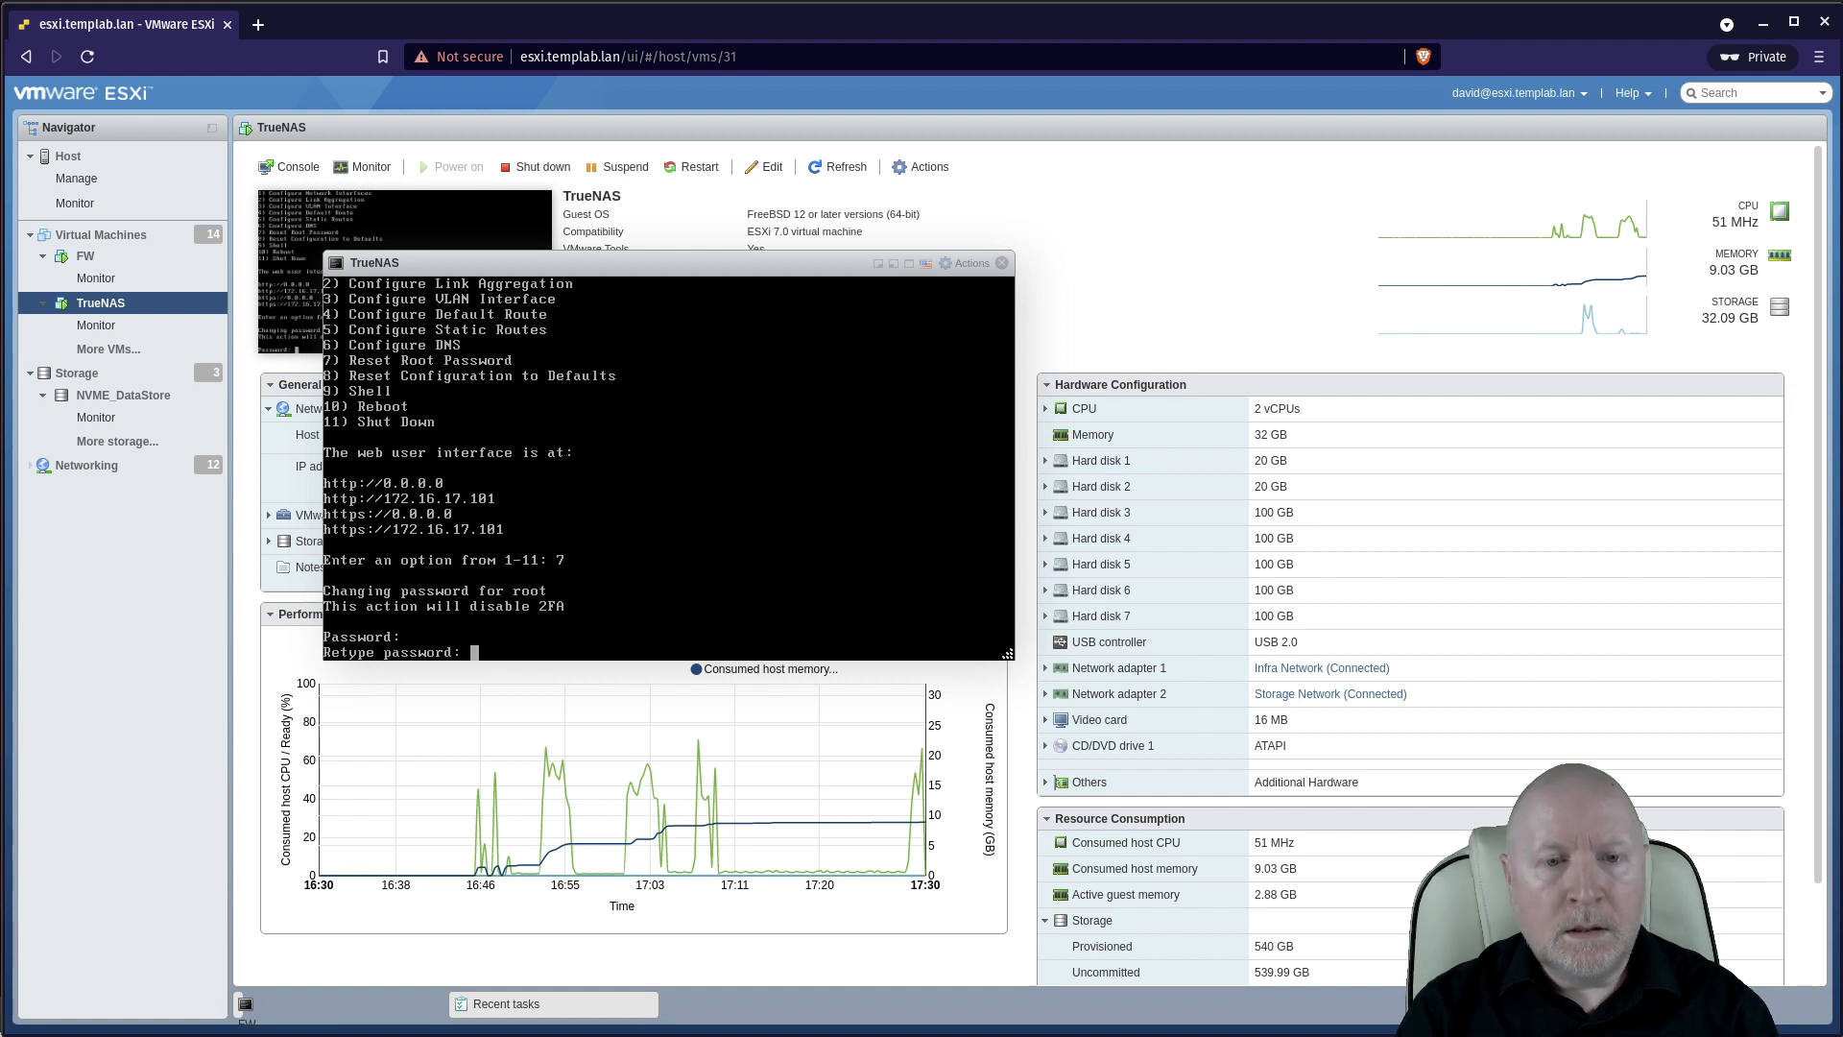
{"action": "key", "text": "Return"}
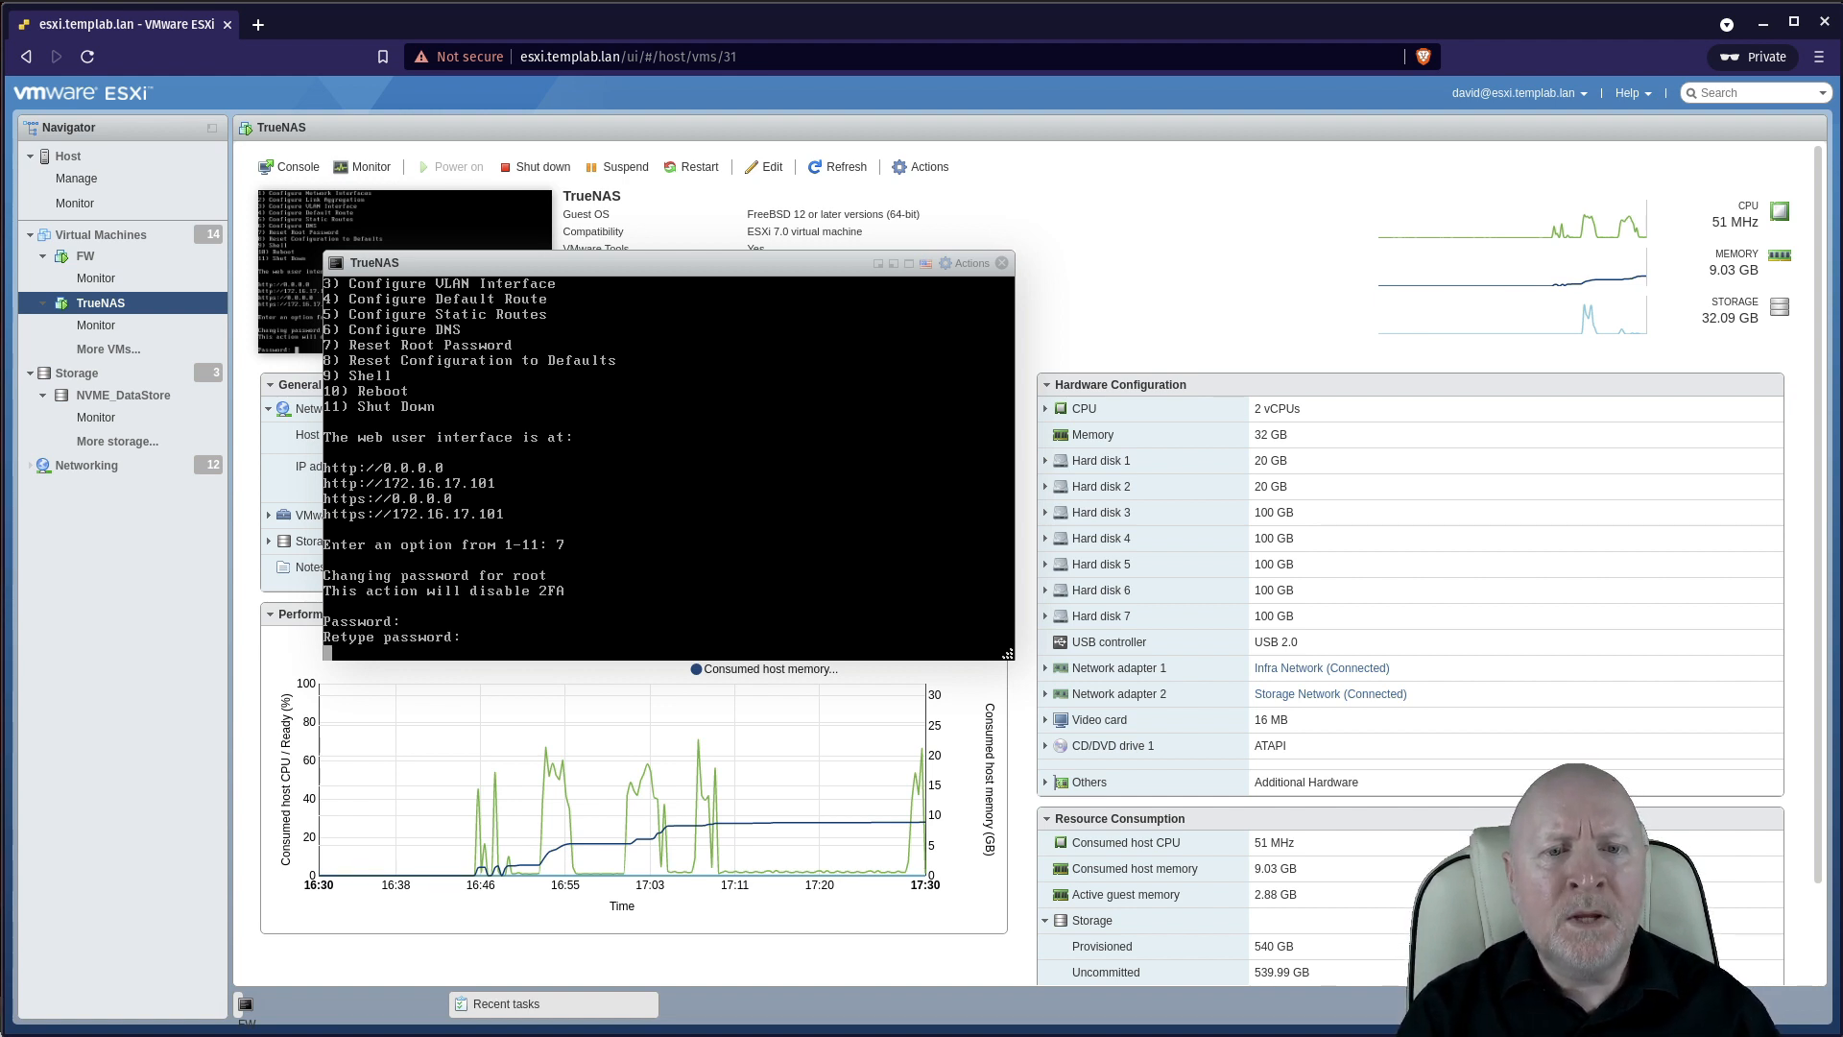
{"action": "key", "text": "Return"}
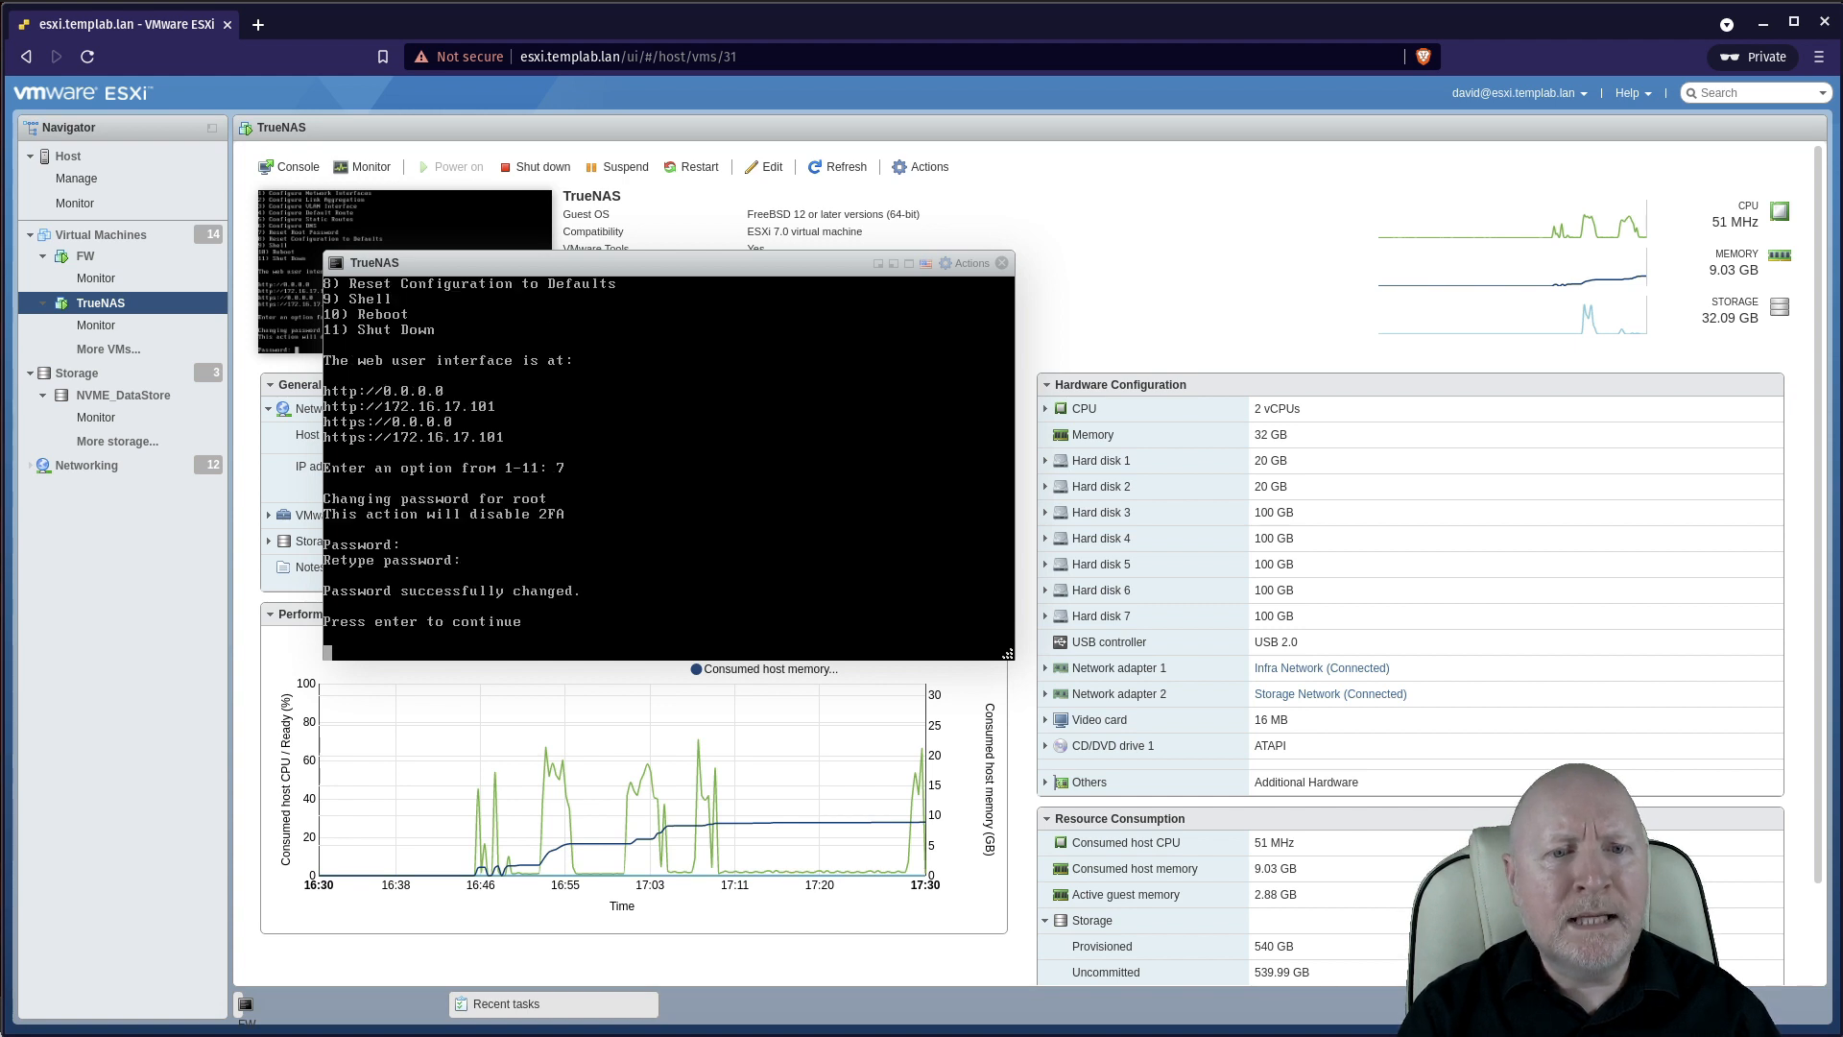
{"action": "key", "text": "Return"}
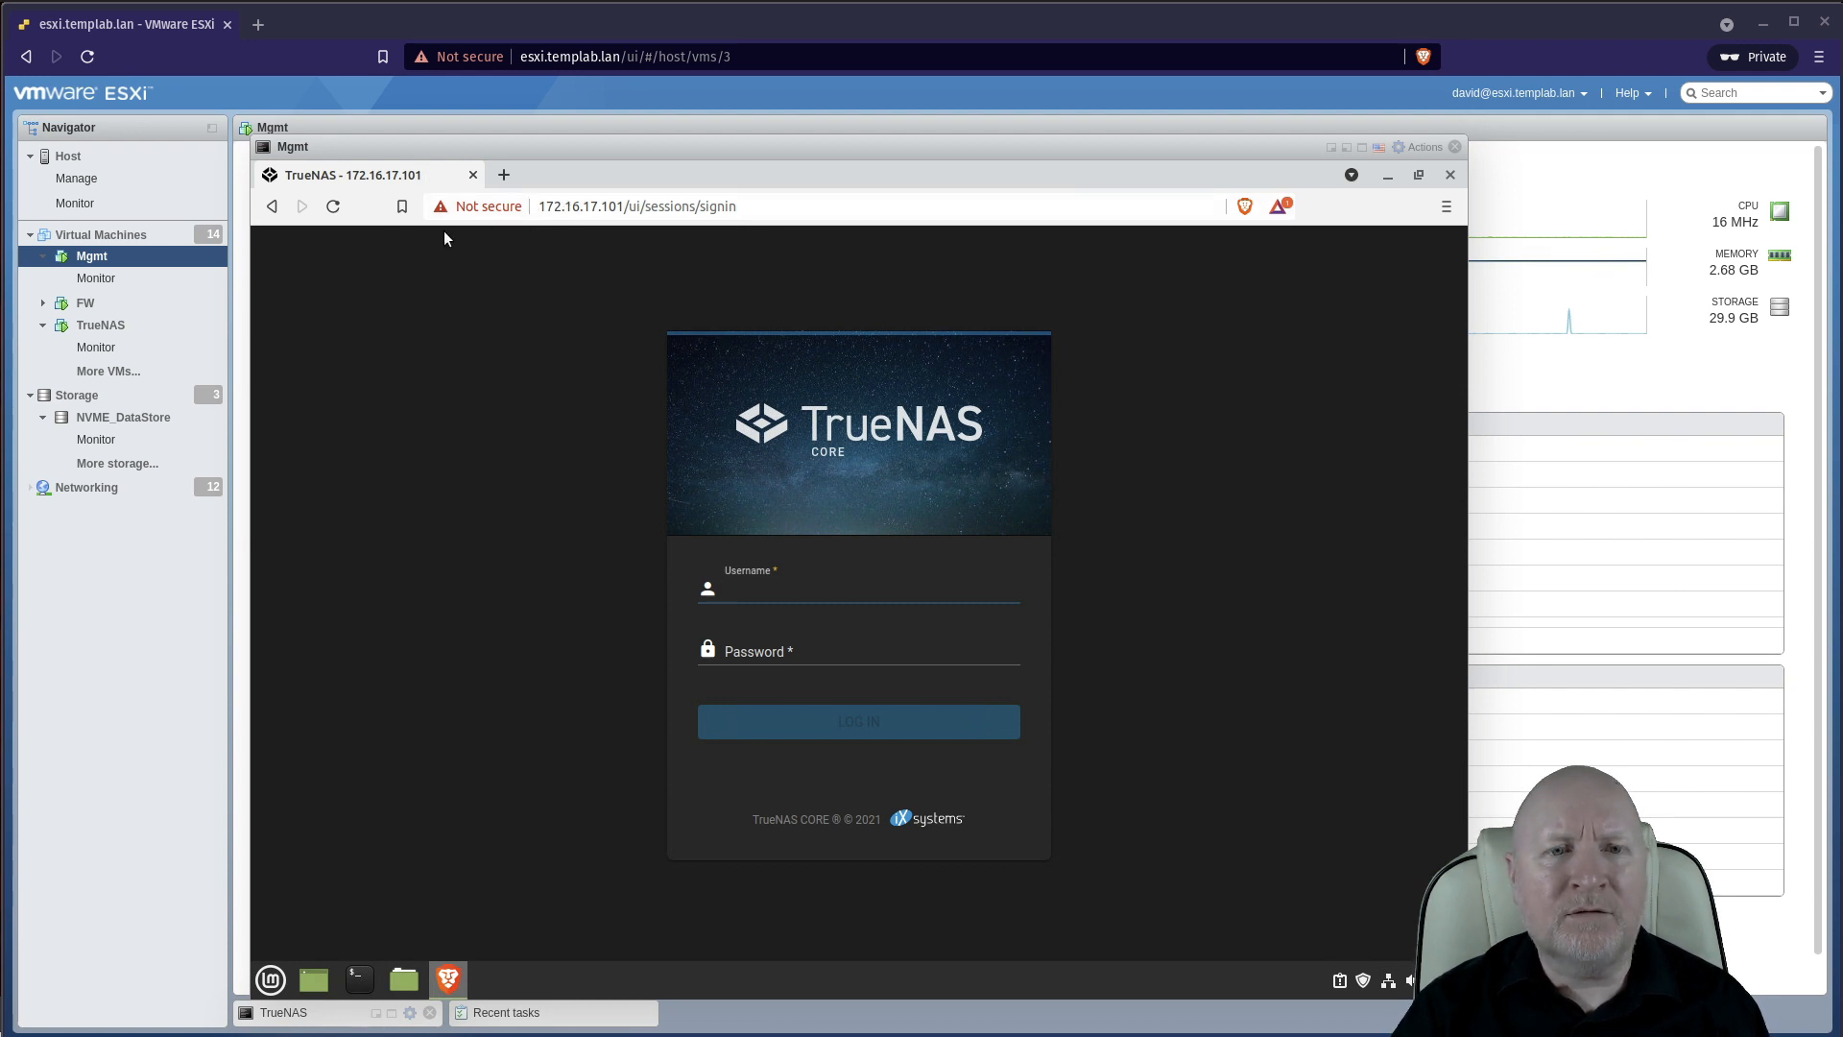
Step: Check the sign-in page's full address, log in to TrueNAS as root with the account password, and dismiss the welcome message
{"action": "left_click", "coordinate": [854, 212]}
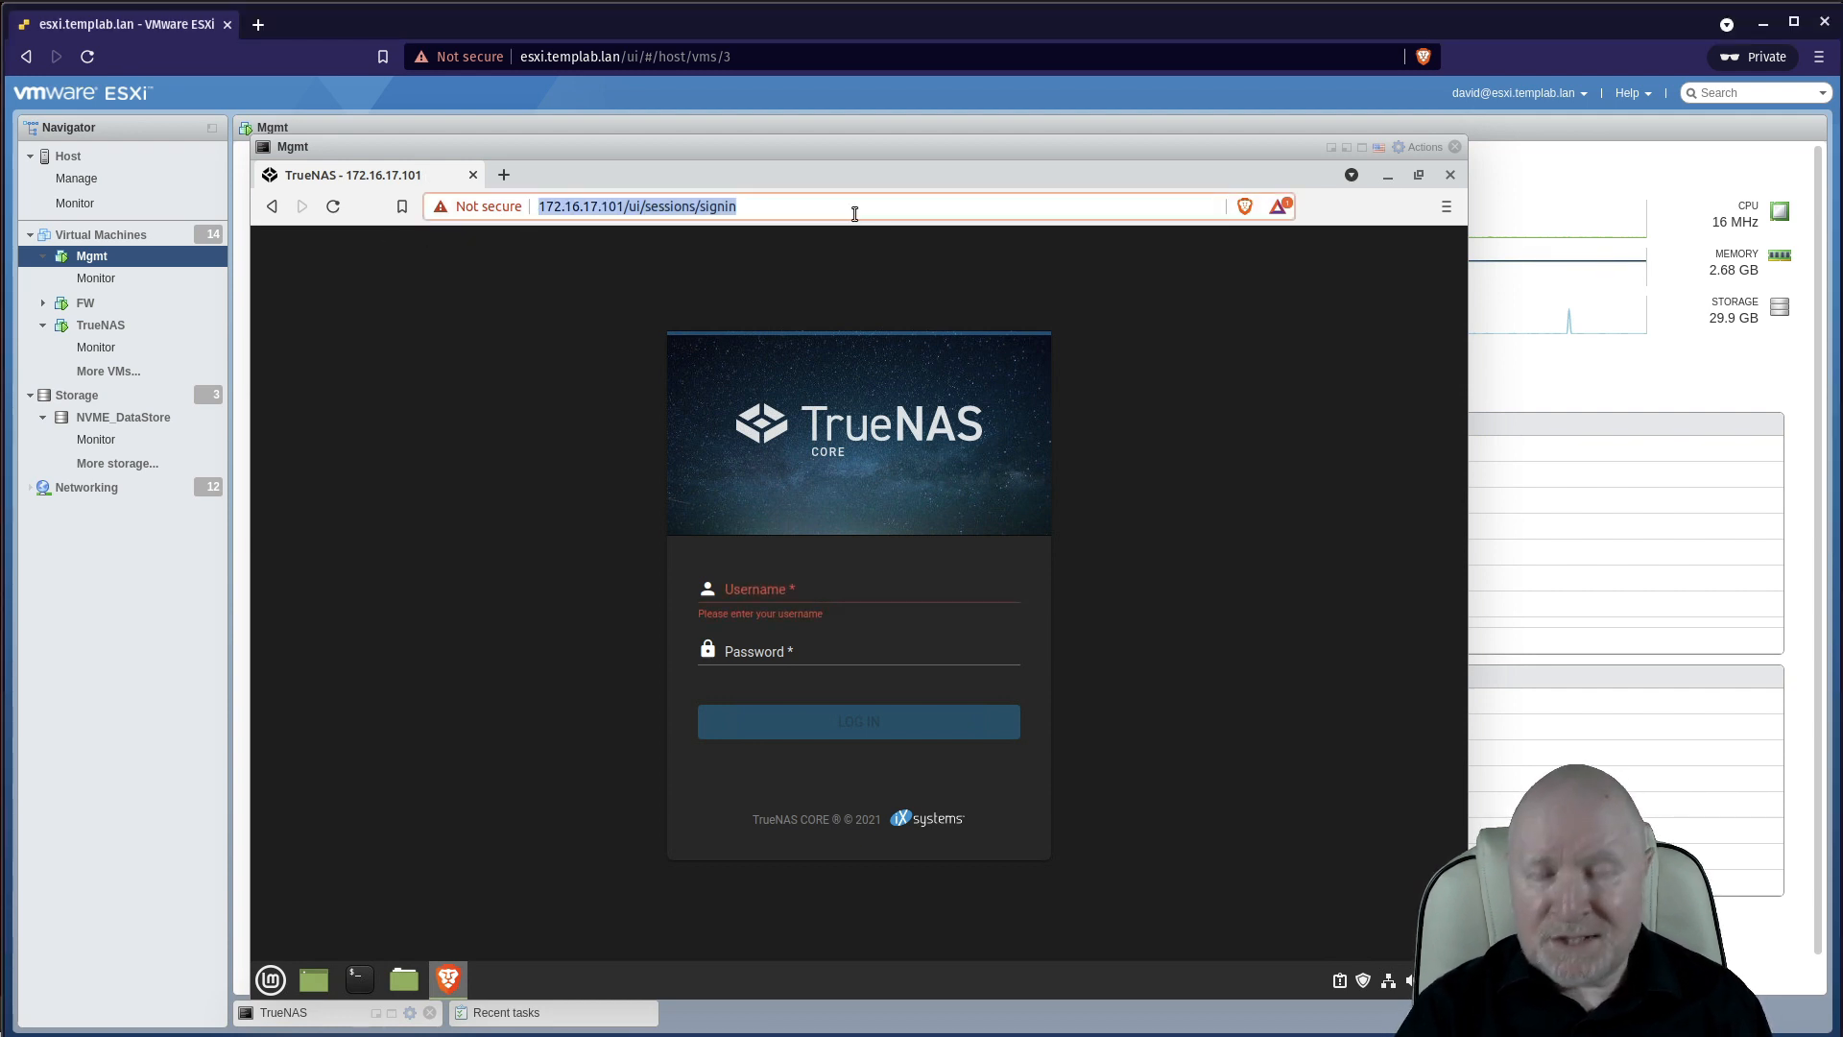
{"action": "key", "text": "Home"}
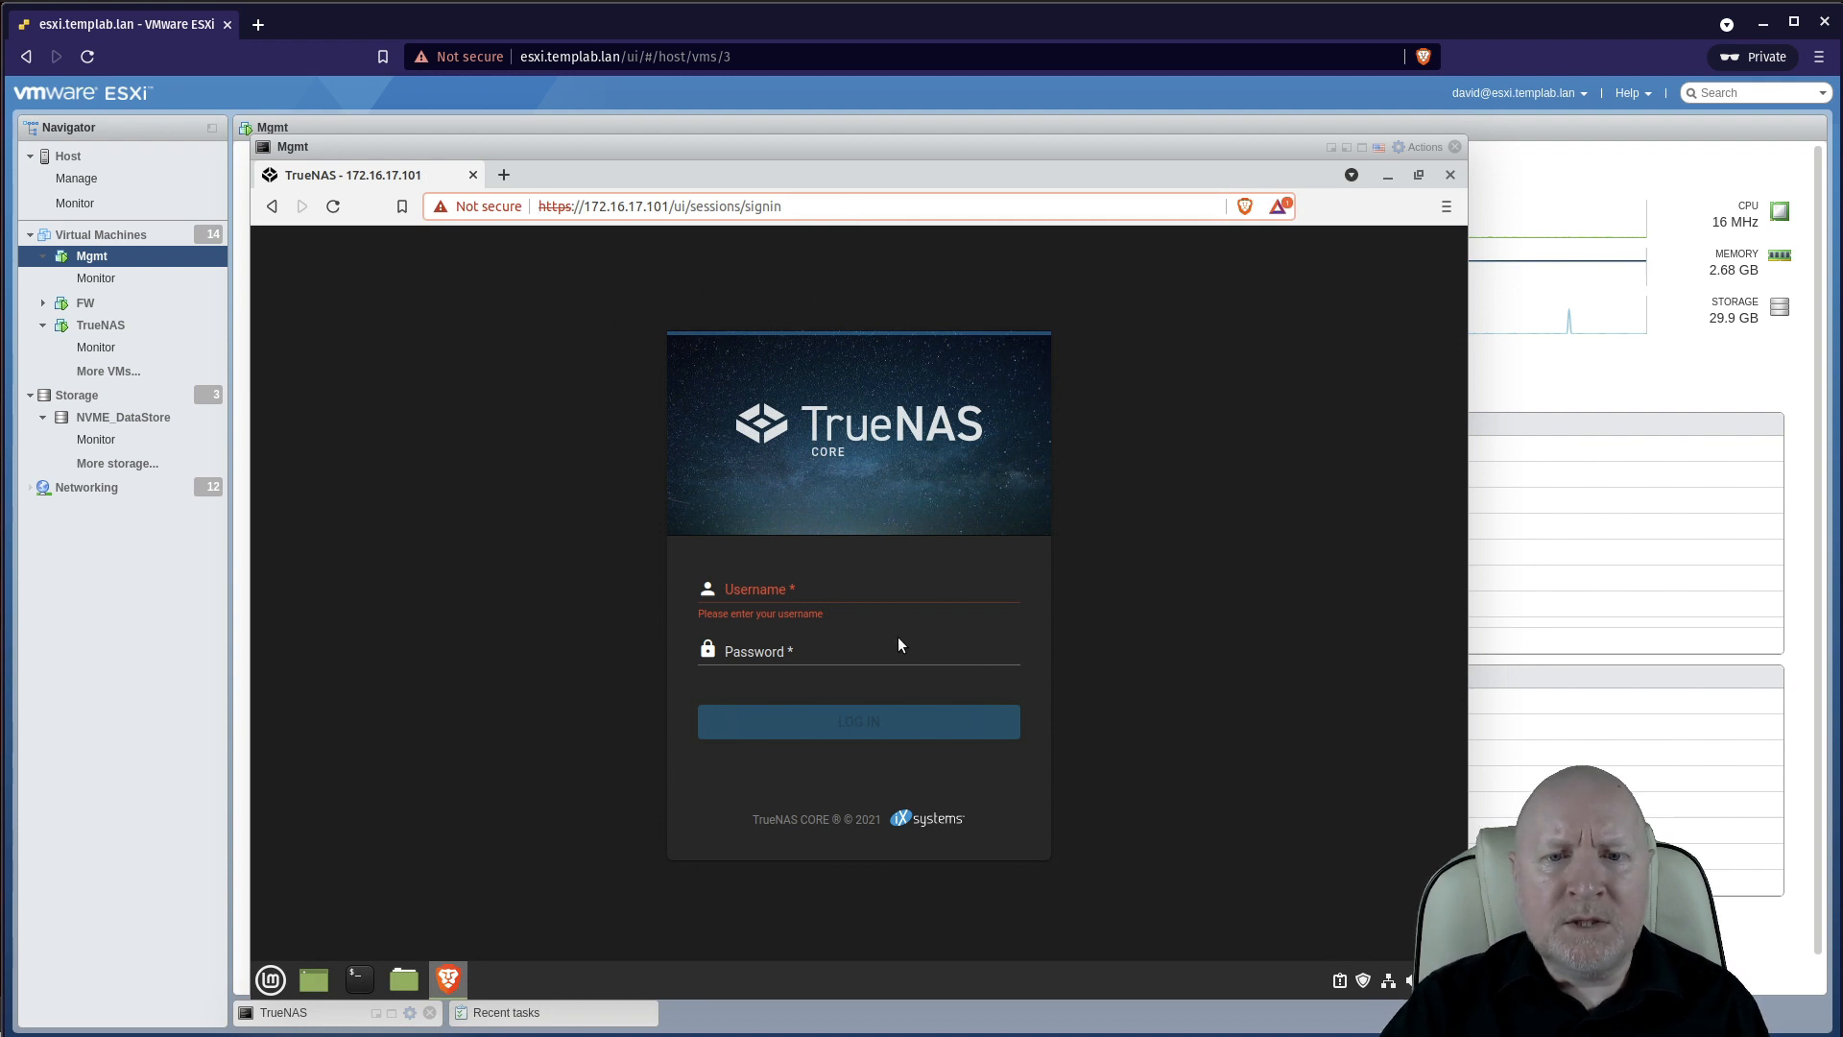
{"action": "left_click", "coordinate": [873, 591]}
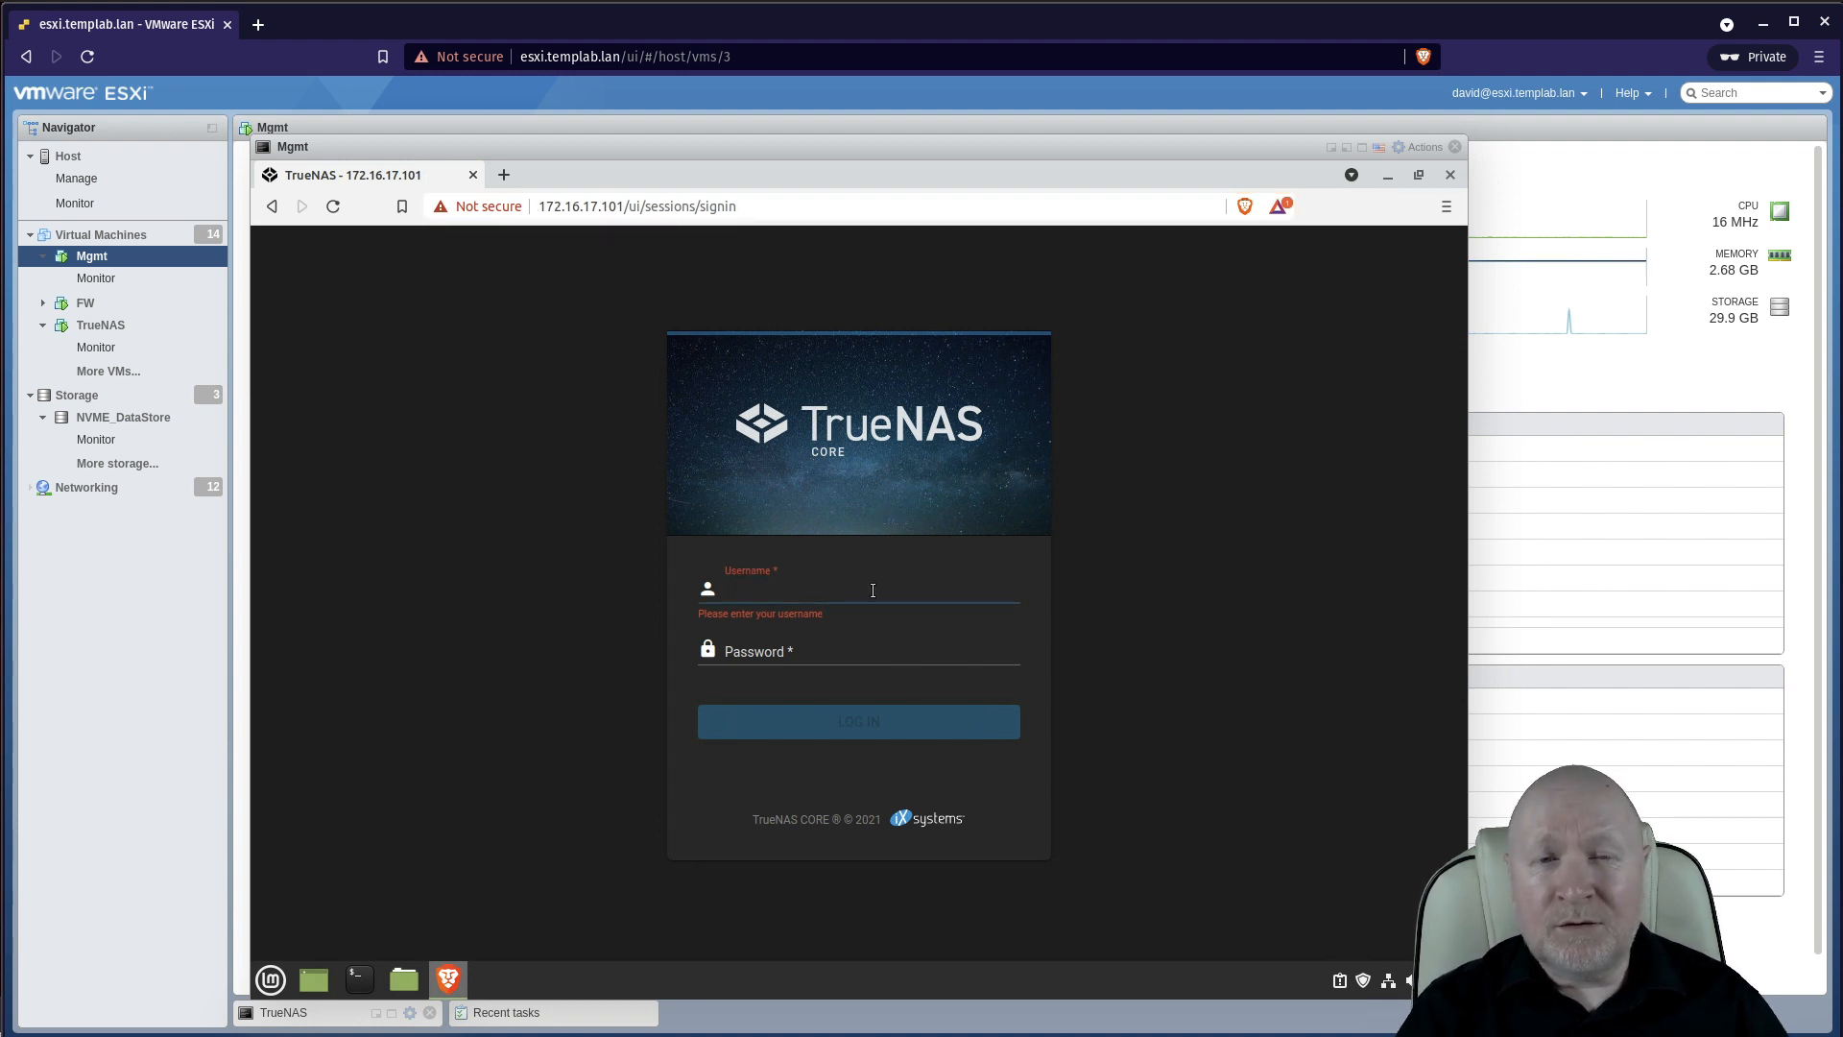
{"action": "type", "text": "root"}
{"action": "left_click", "coordinate": [882, 658]}
{"action": "type", "text": "*********"}
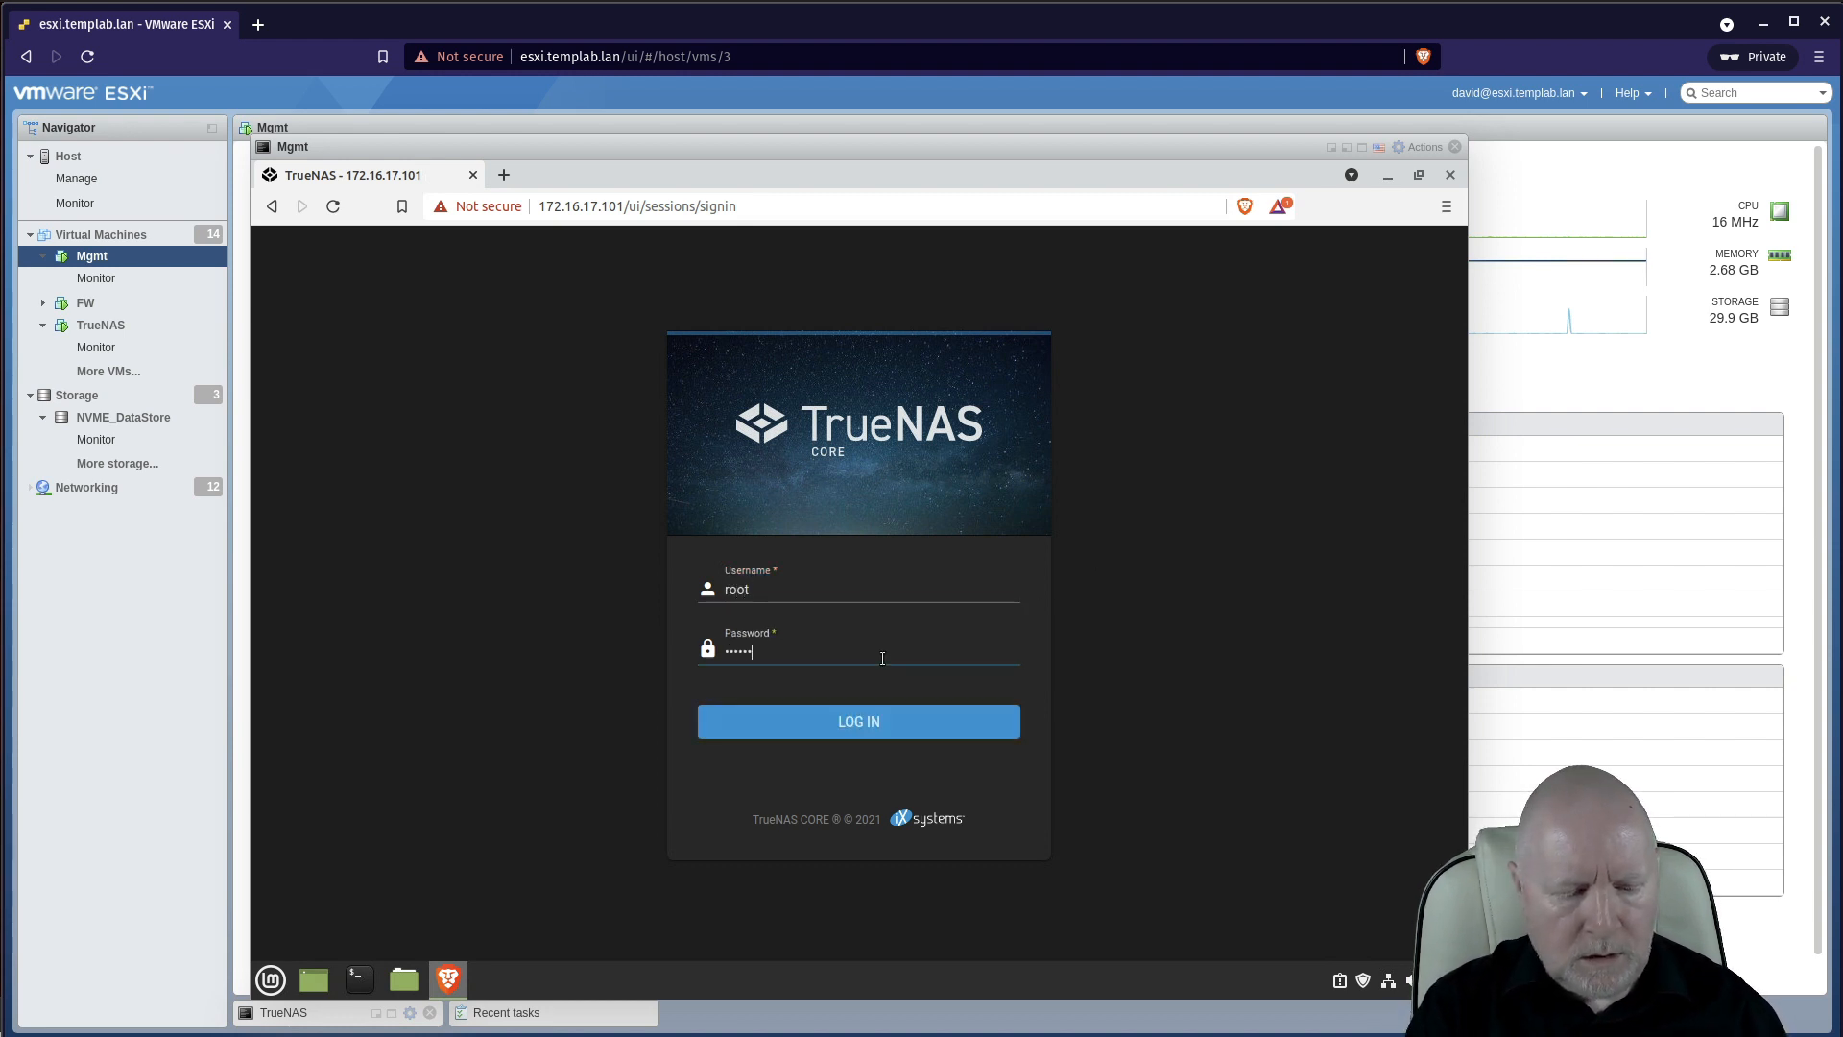
{"action": "key", "text": "Return"}
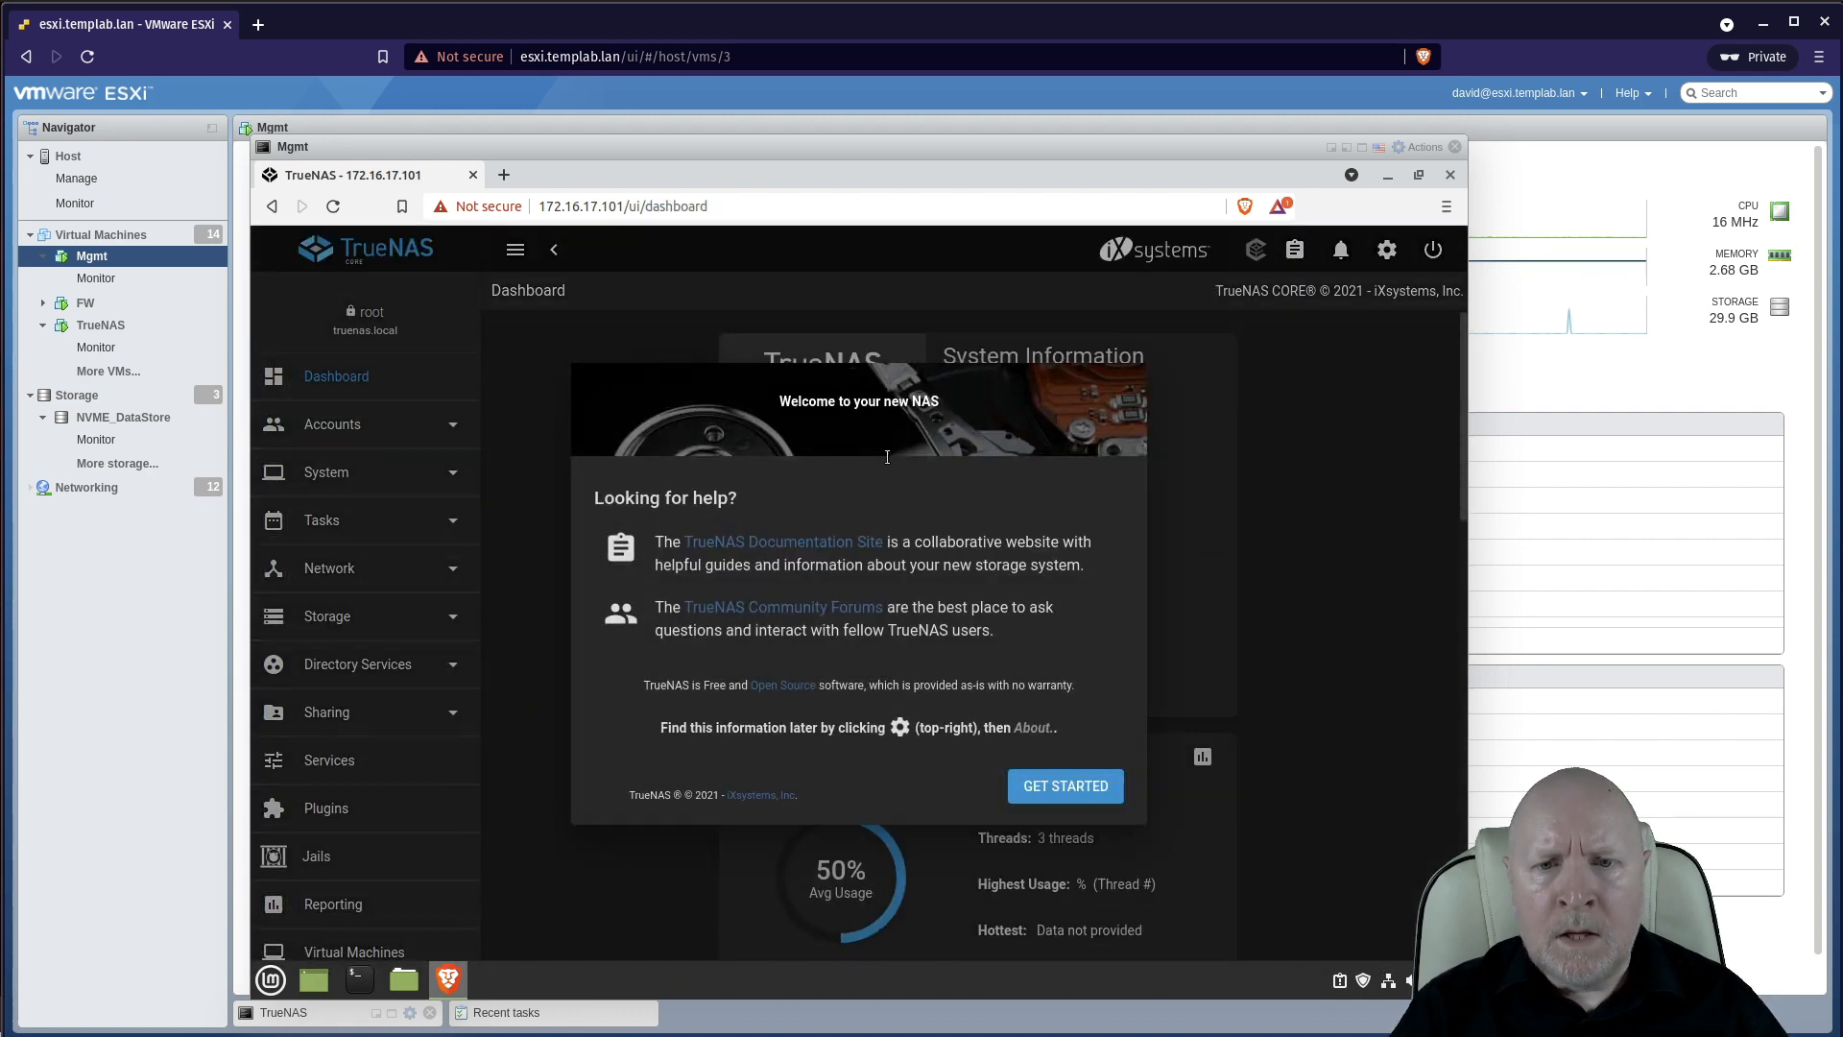
{"action": "left_click", "coordinate": [1047, 779]}
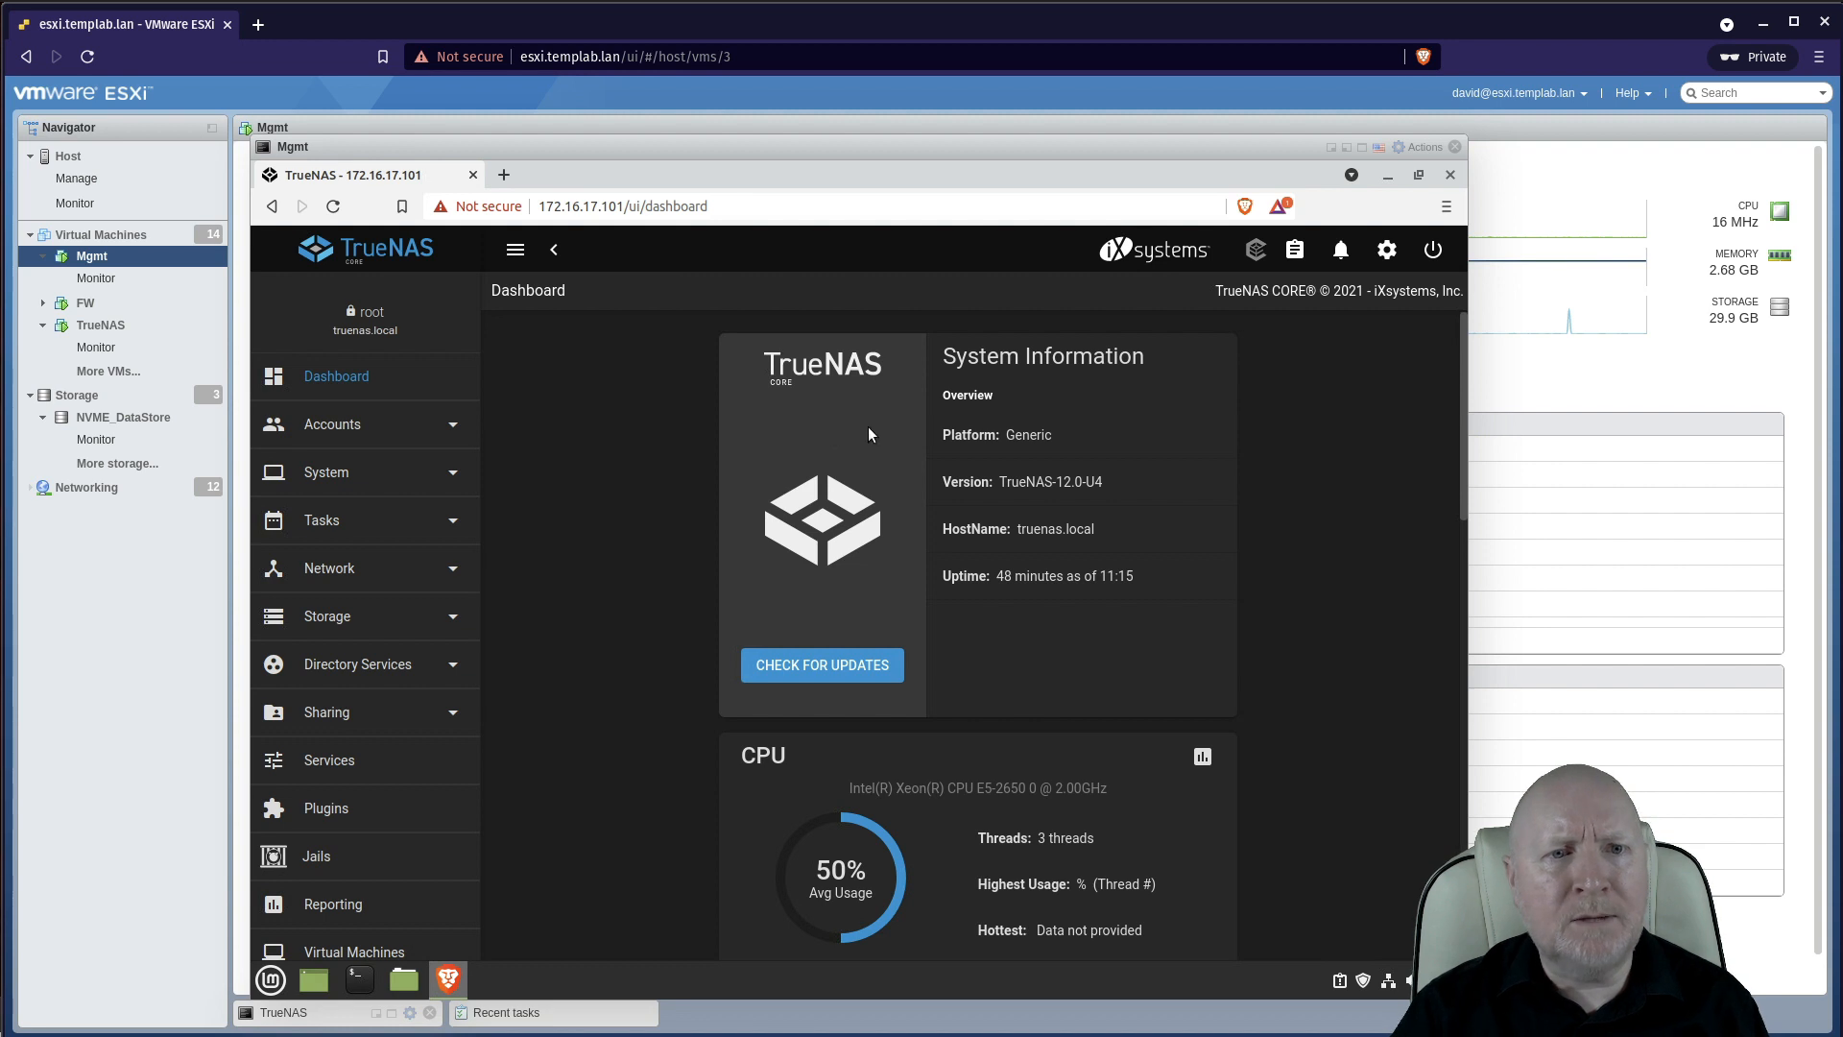
Step: Open the global network configuration and set the domain to templab.lan
{"action": "left_click", "coordinate": [395, 573]}
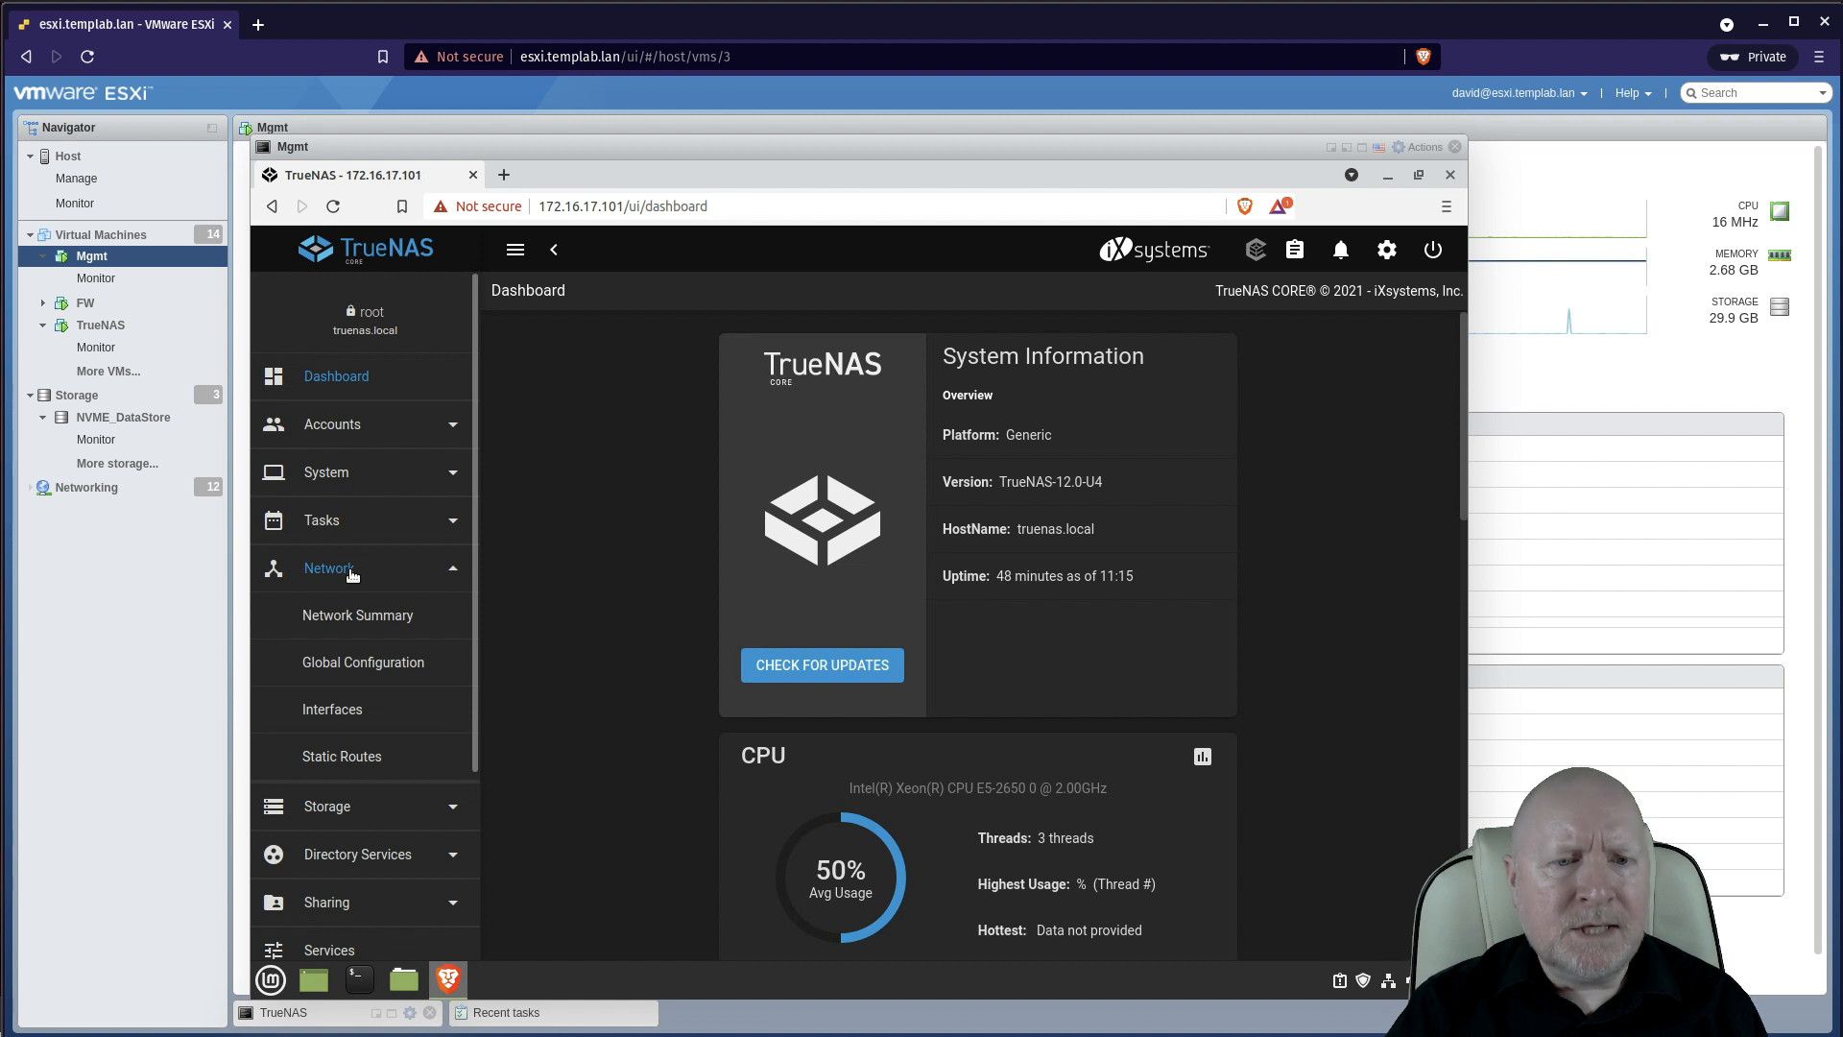
{"action": "left_click", "coordinate": [387, 669]}
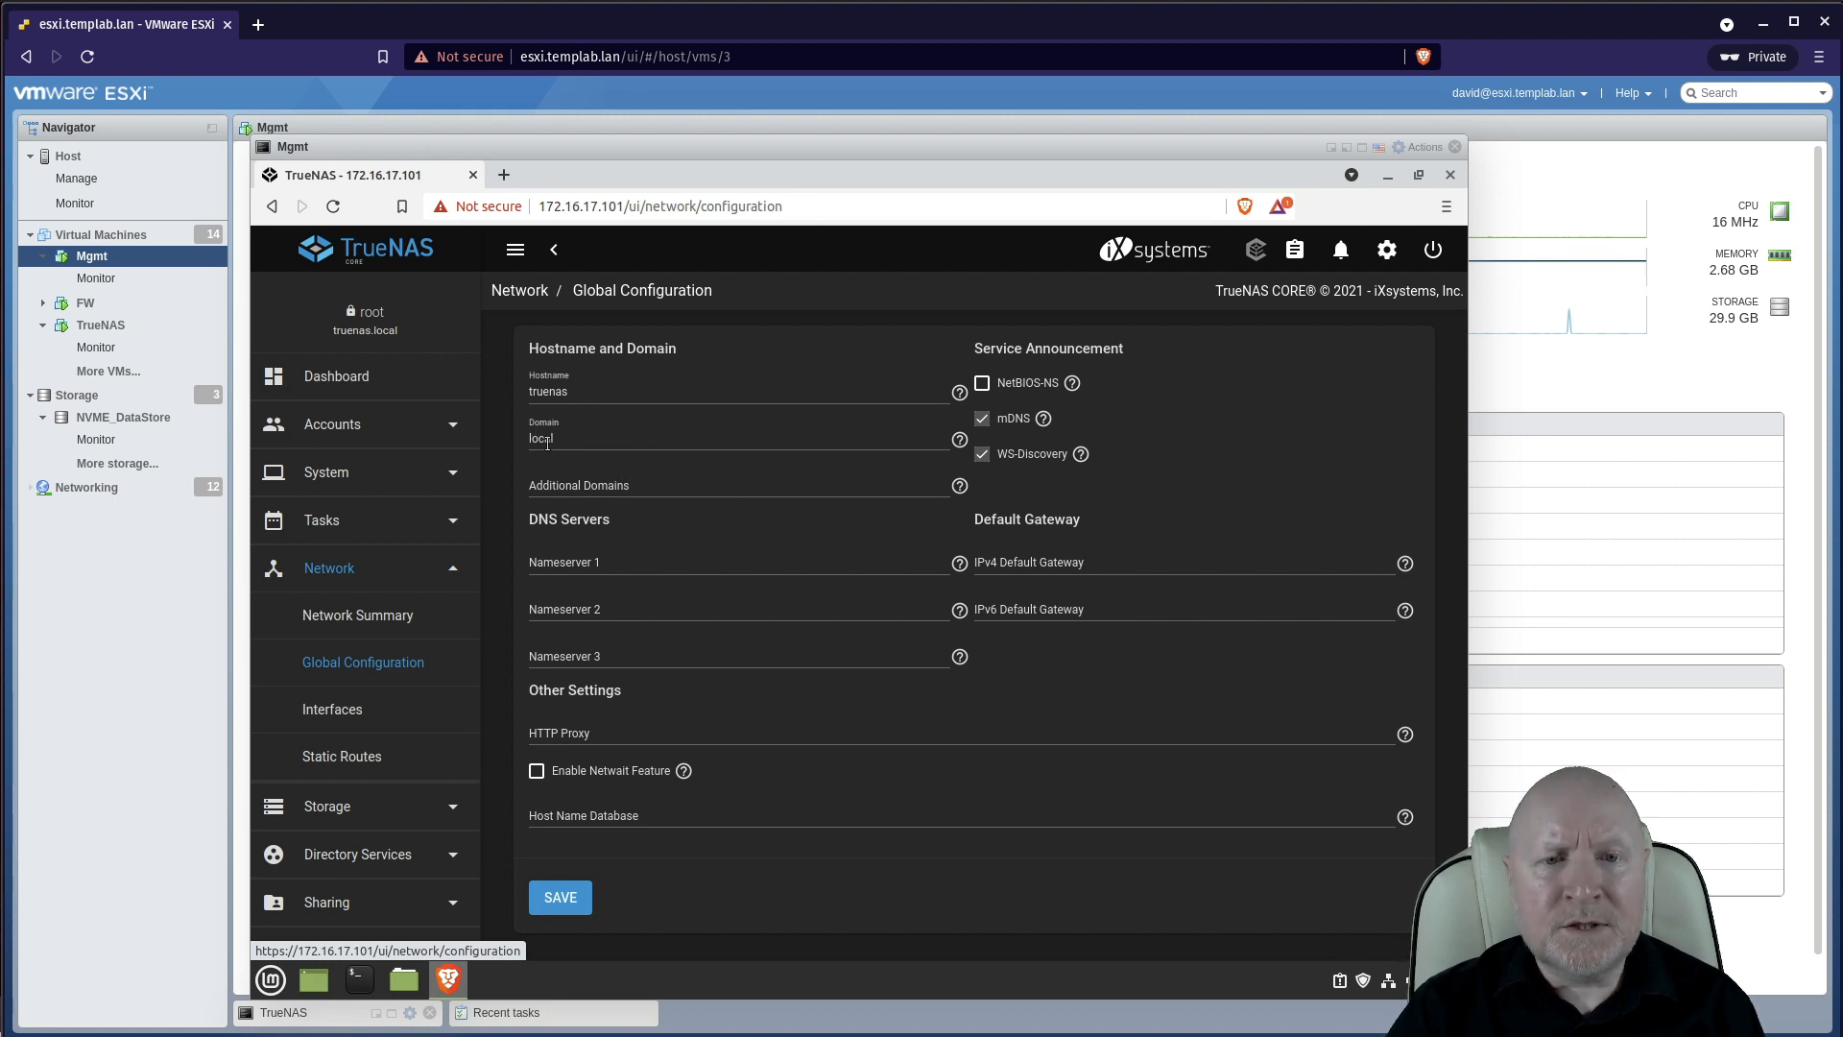
{"action": "left_click_drag", "start_coordinate": [531, 439], "coordinate": [599, 439]}
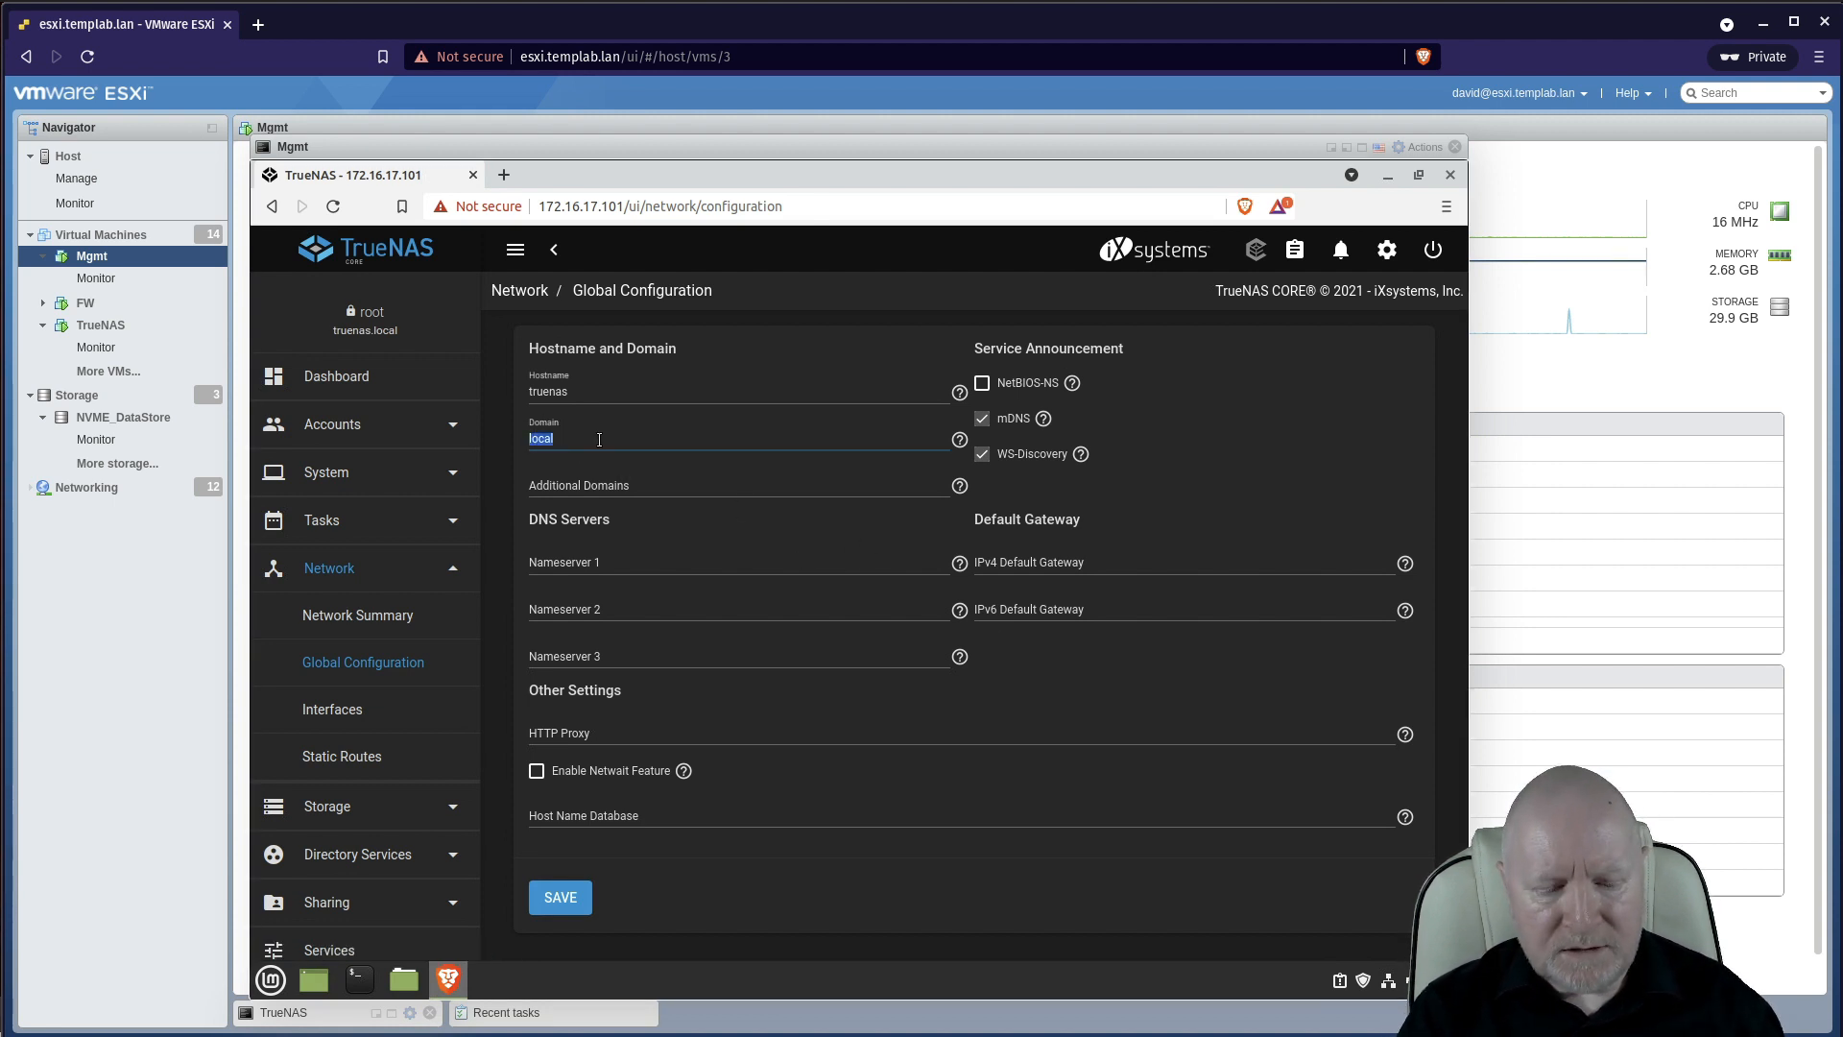
{"action": "type", "text": "templab.lan"}
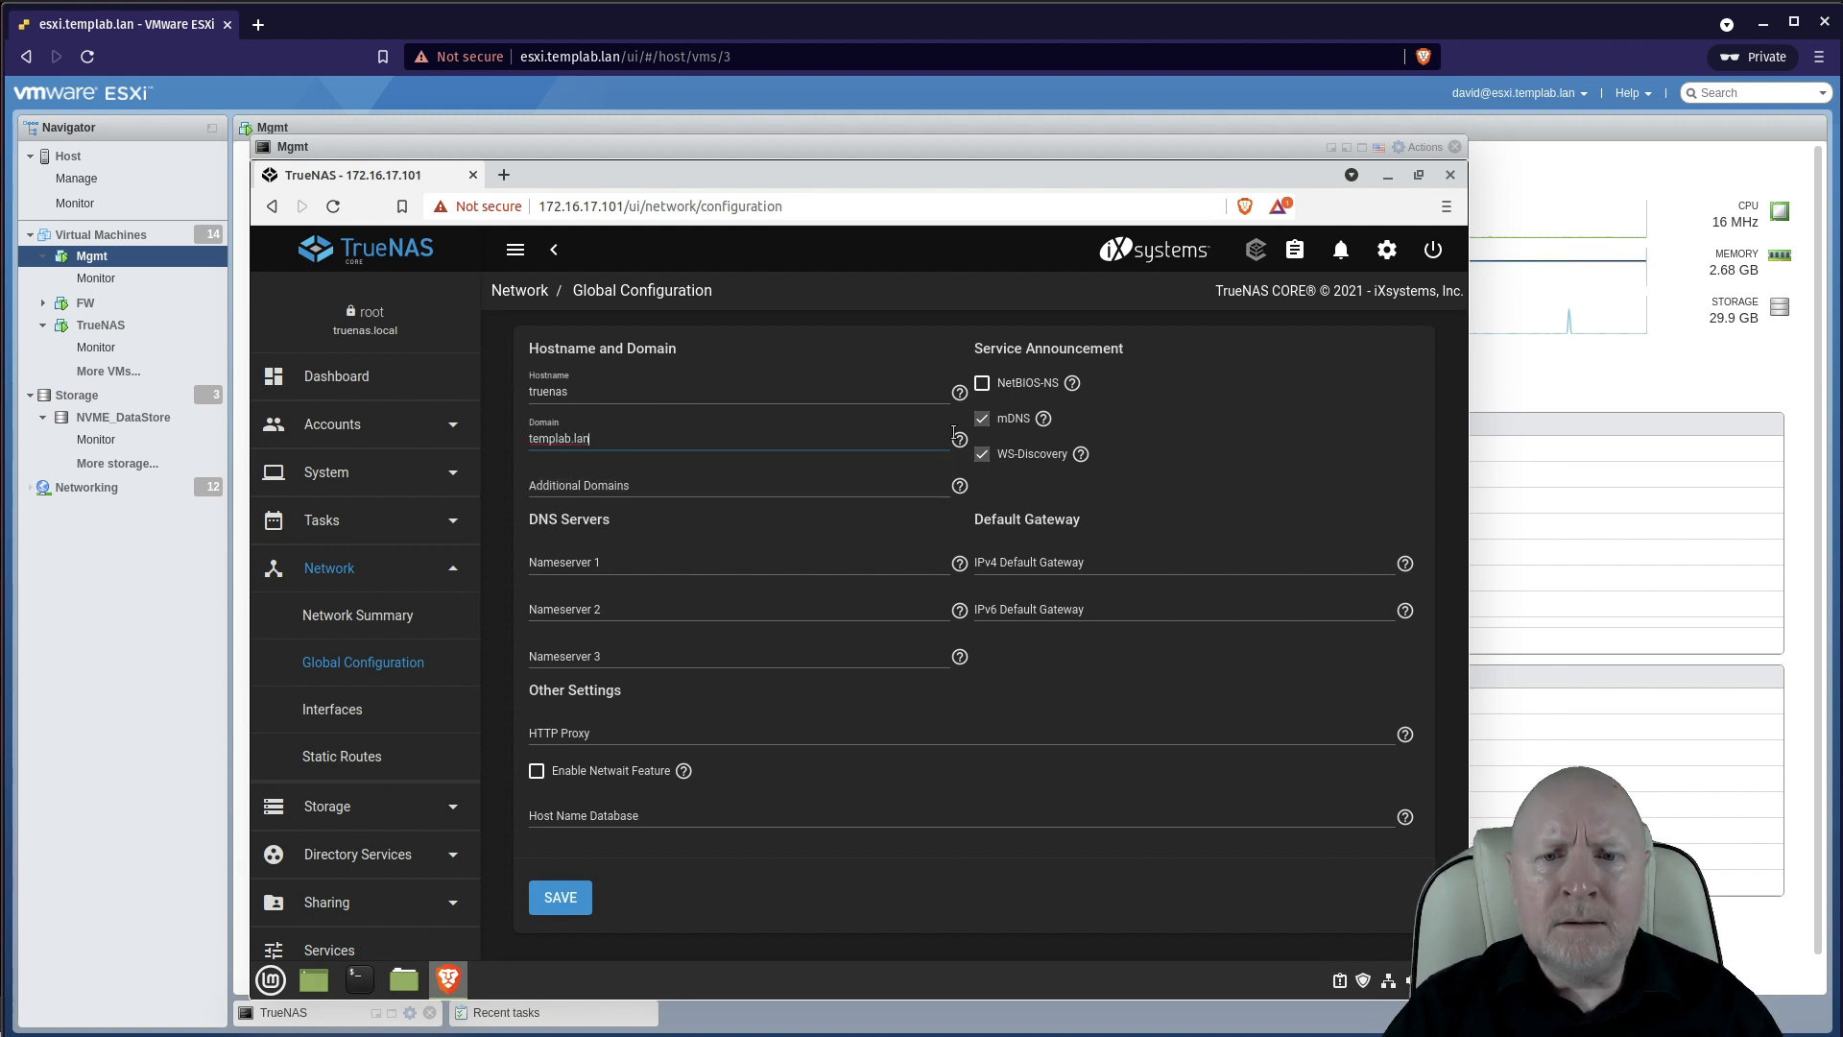
Step: Set the IPv4 default gateway to 172.16.17.254 and Nameserver 1 to 172.16.17.10
{"action": "left_click", "coordinate": [1070, 562]}
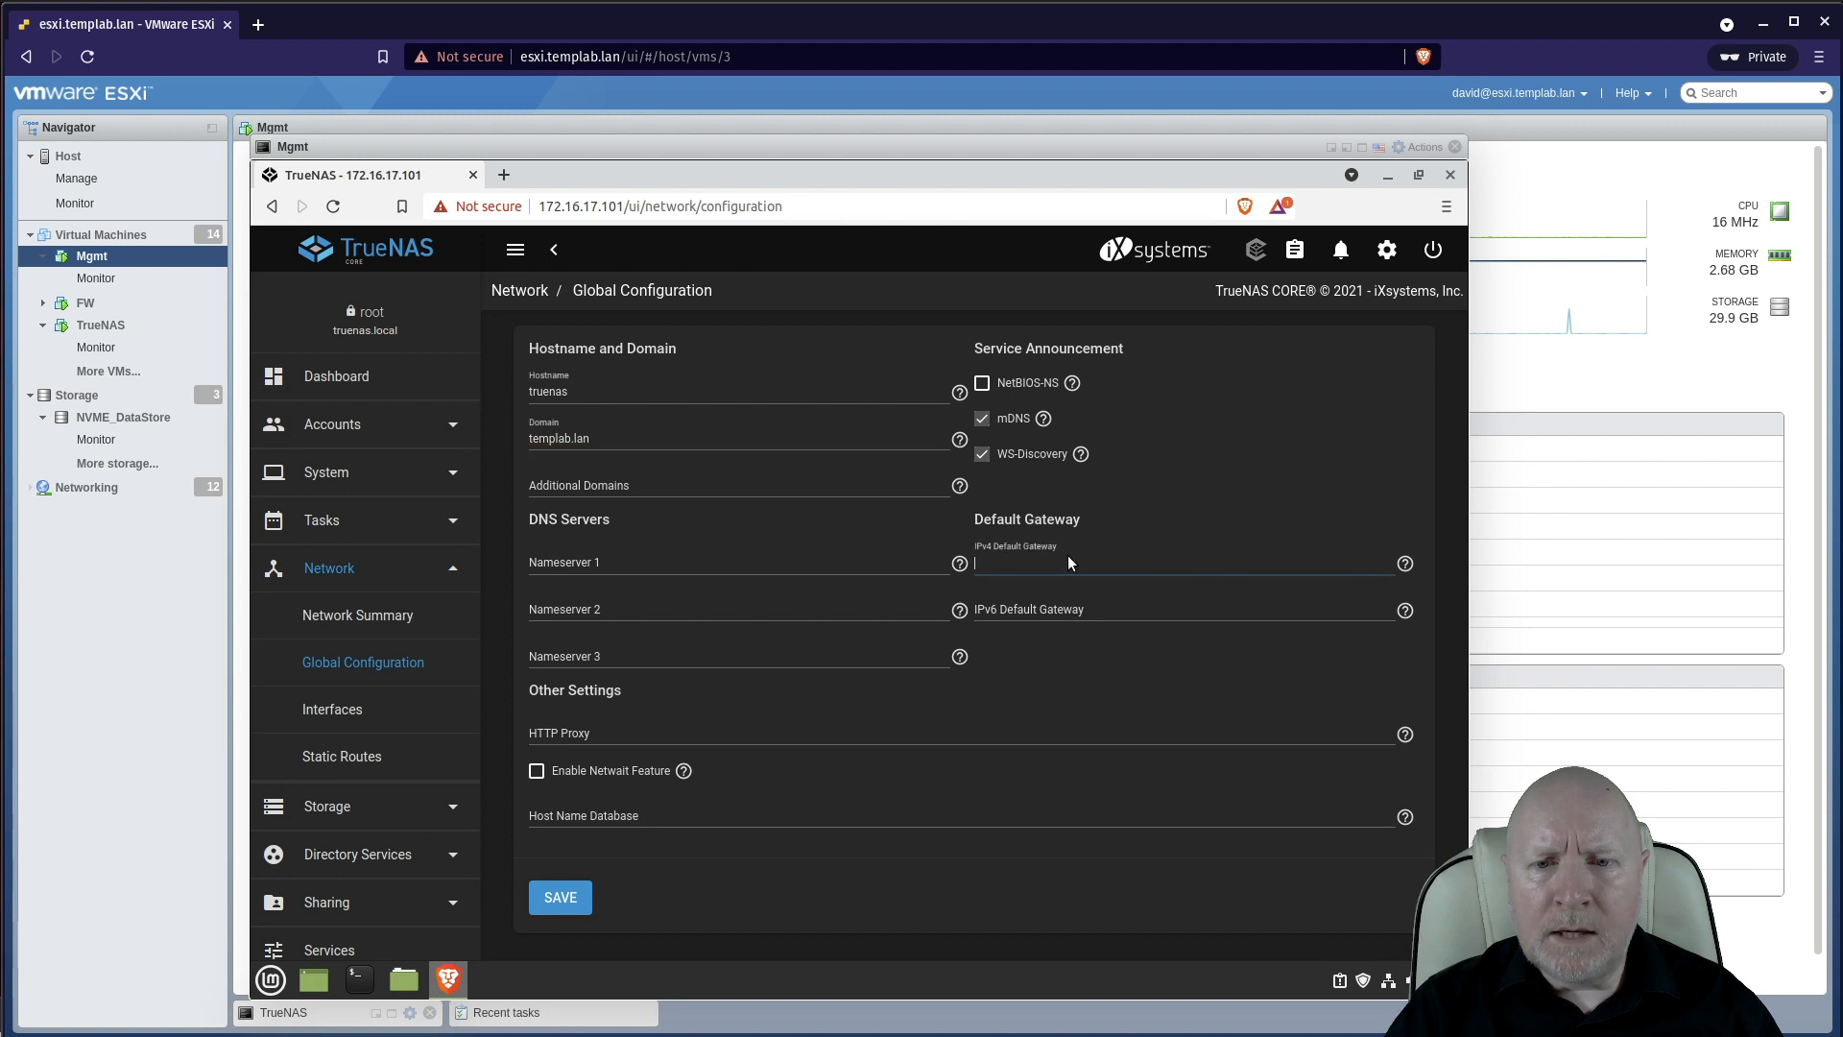
{"action": "type", "text": "172.16.17.254"}
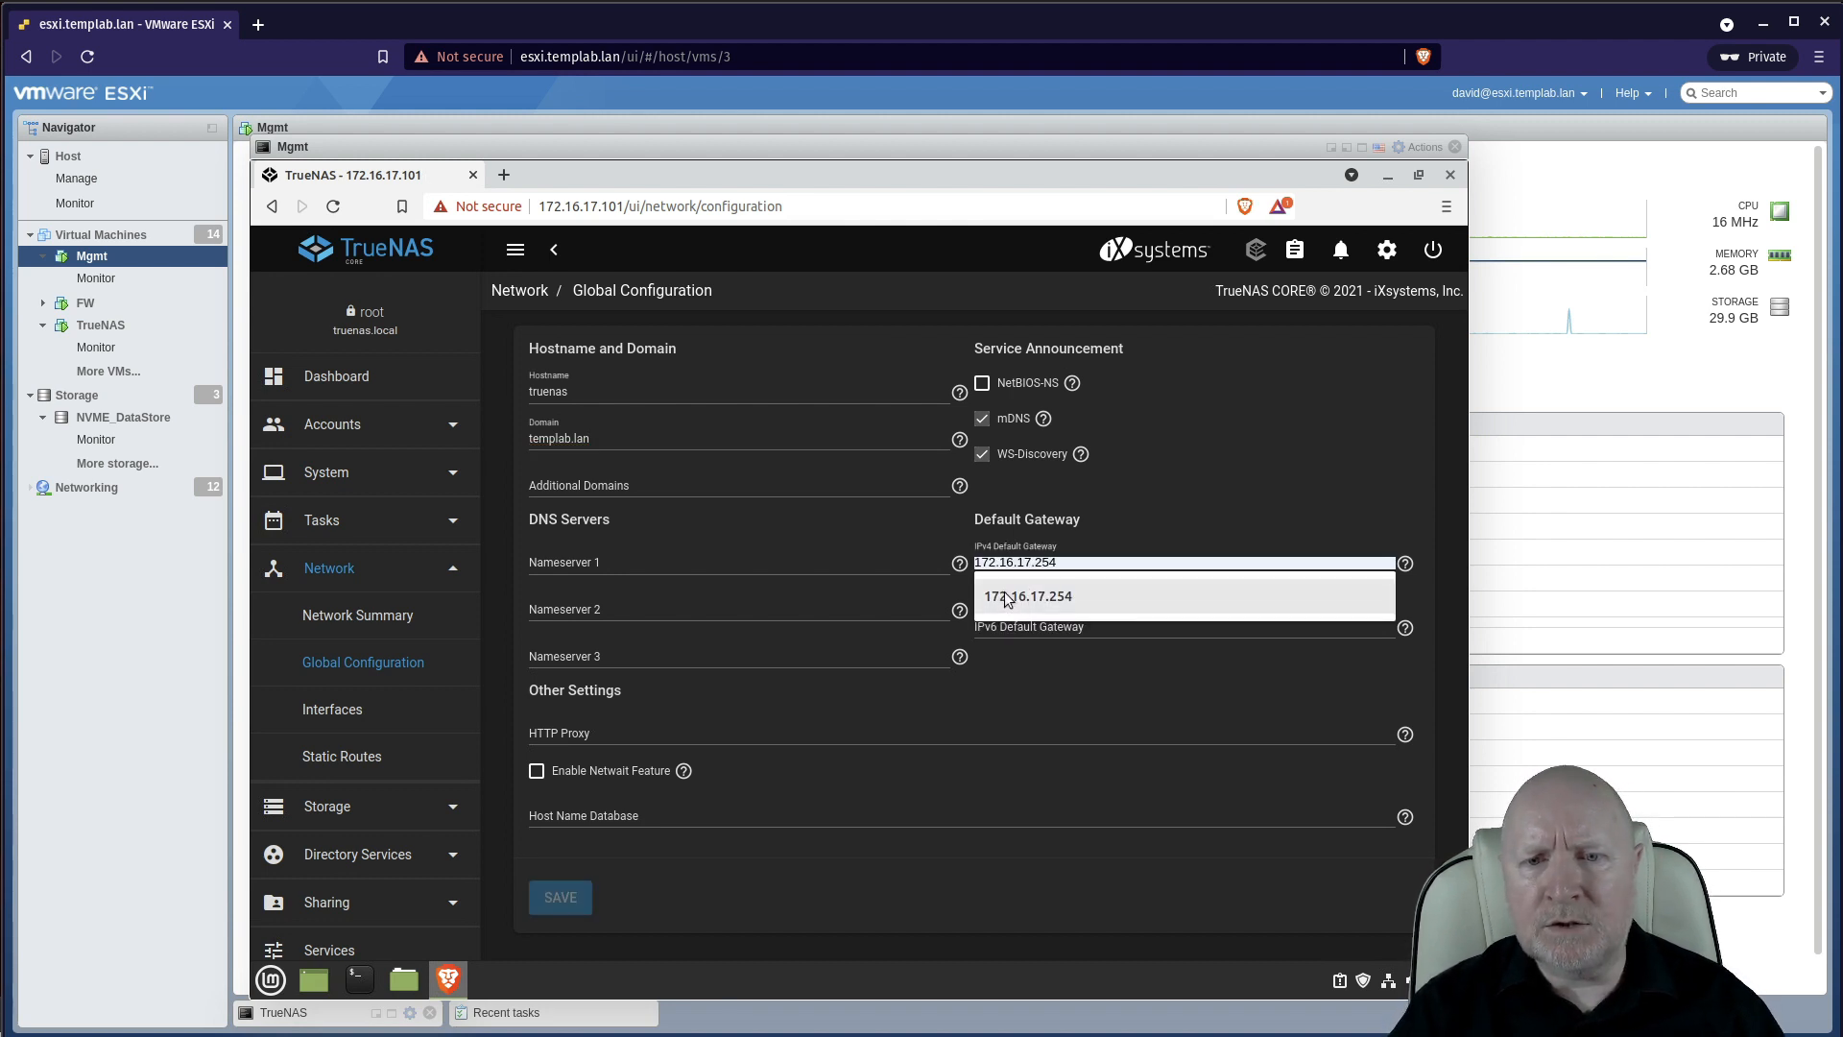
{"action": "left_click", "coordinate": [1033, 595]}
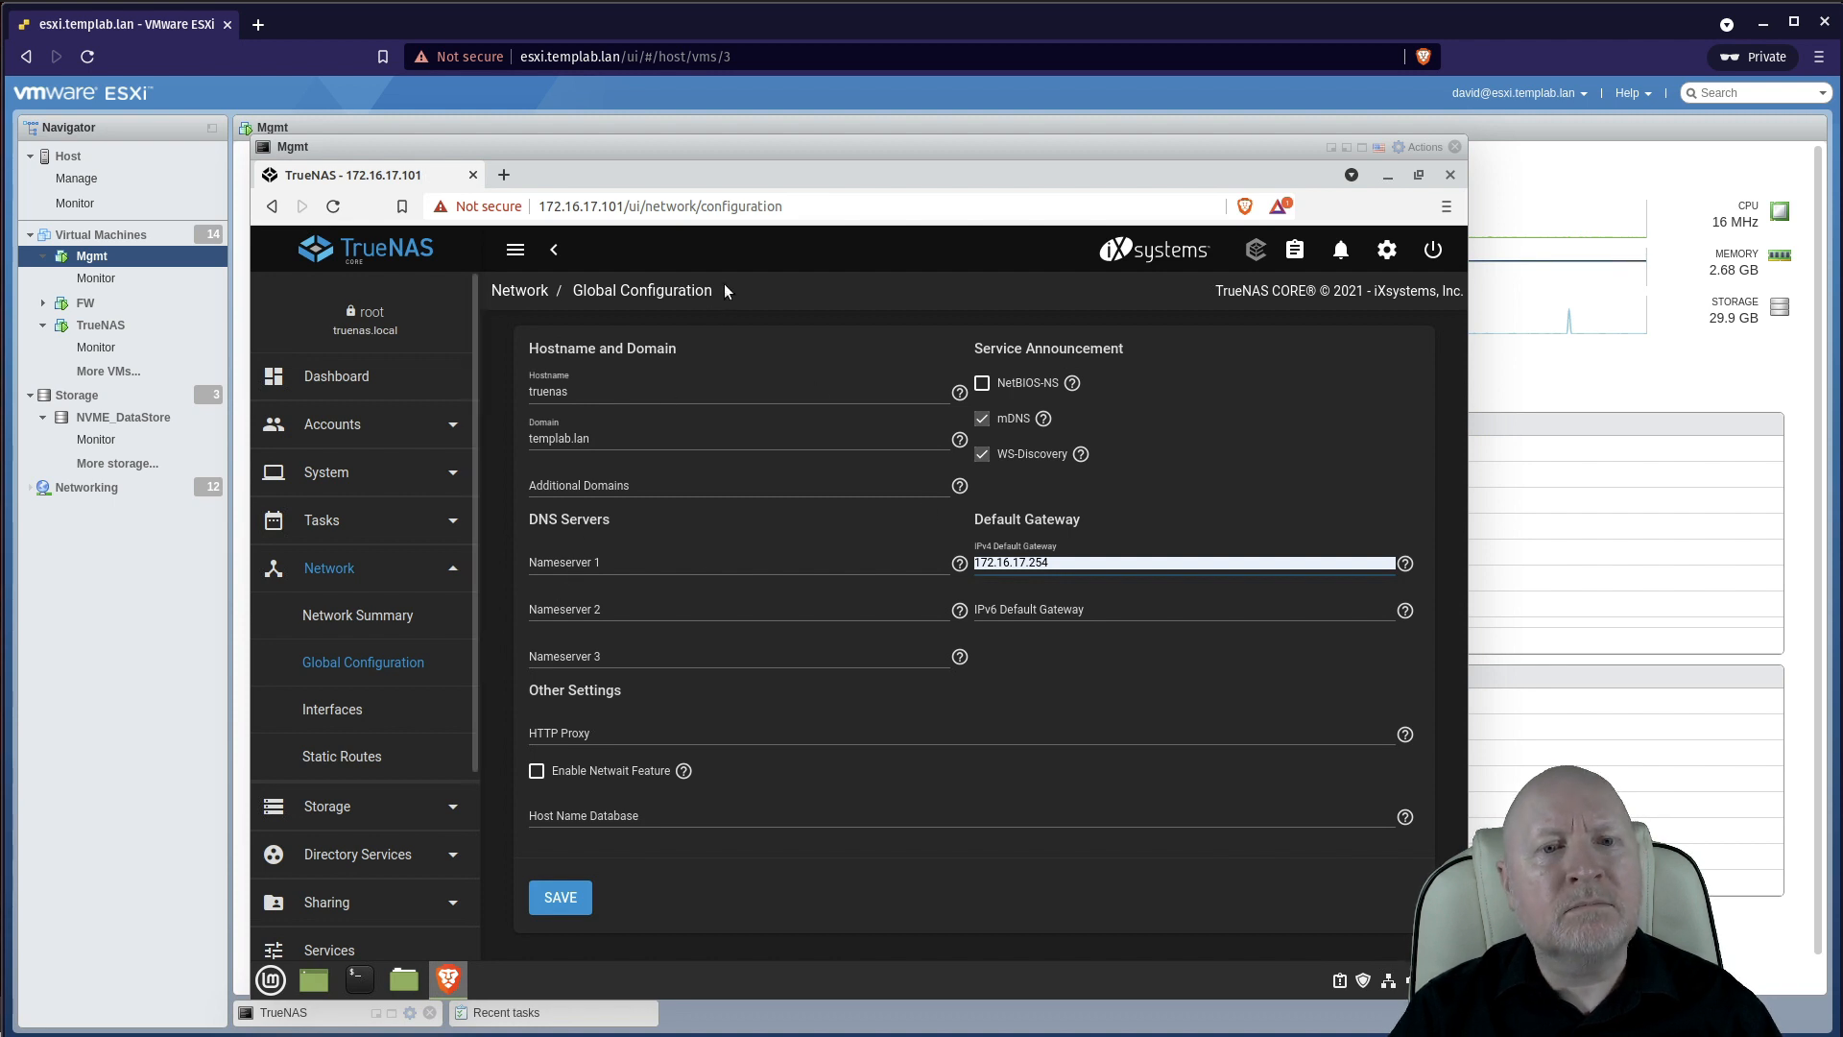
{"action": "left_click", "coordinate": [600, 559]}
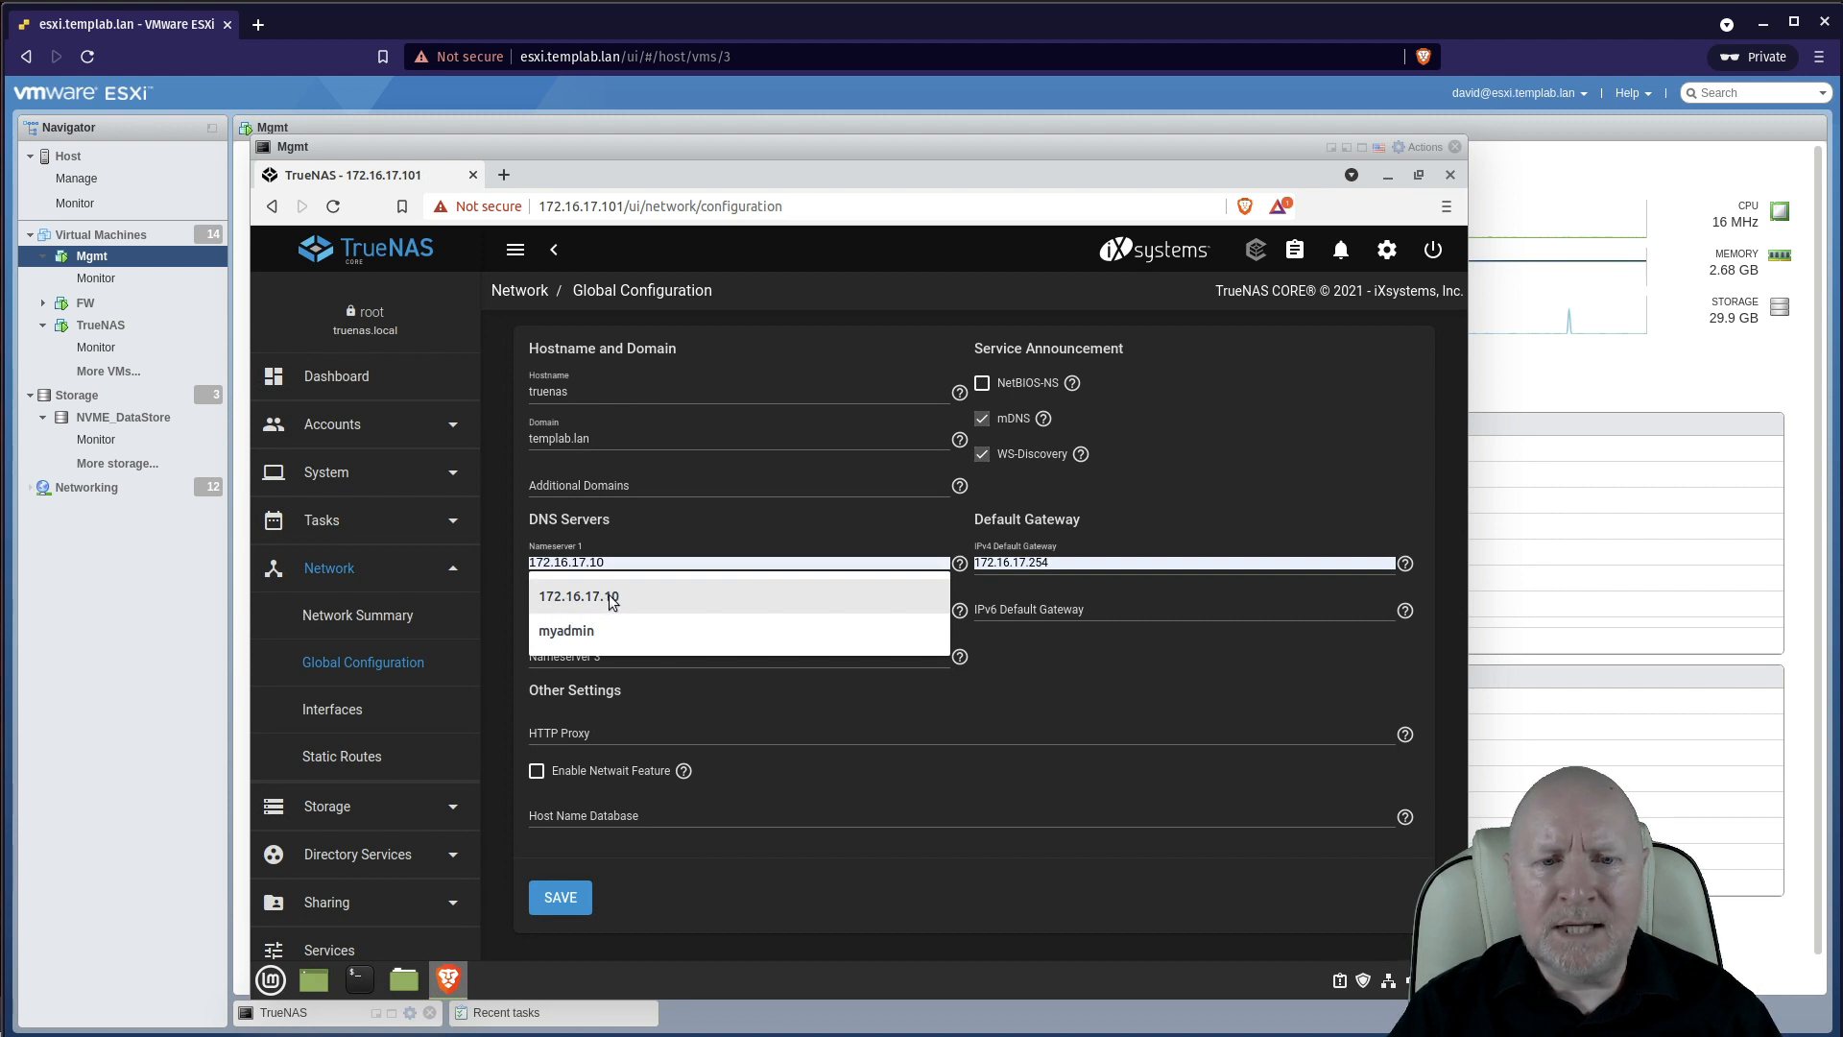
{"action": "left_click", "coordinate": [601, 597]}
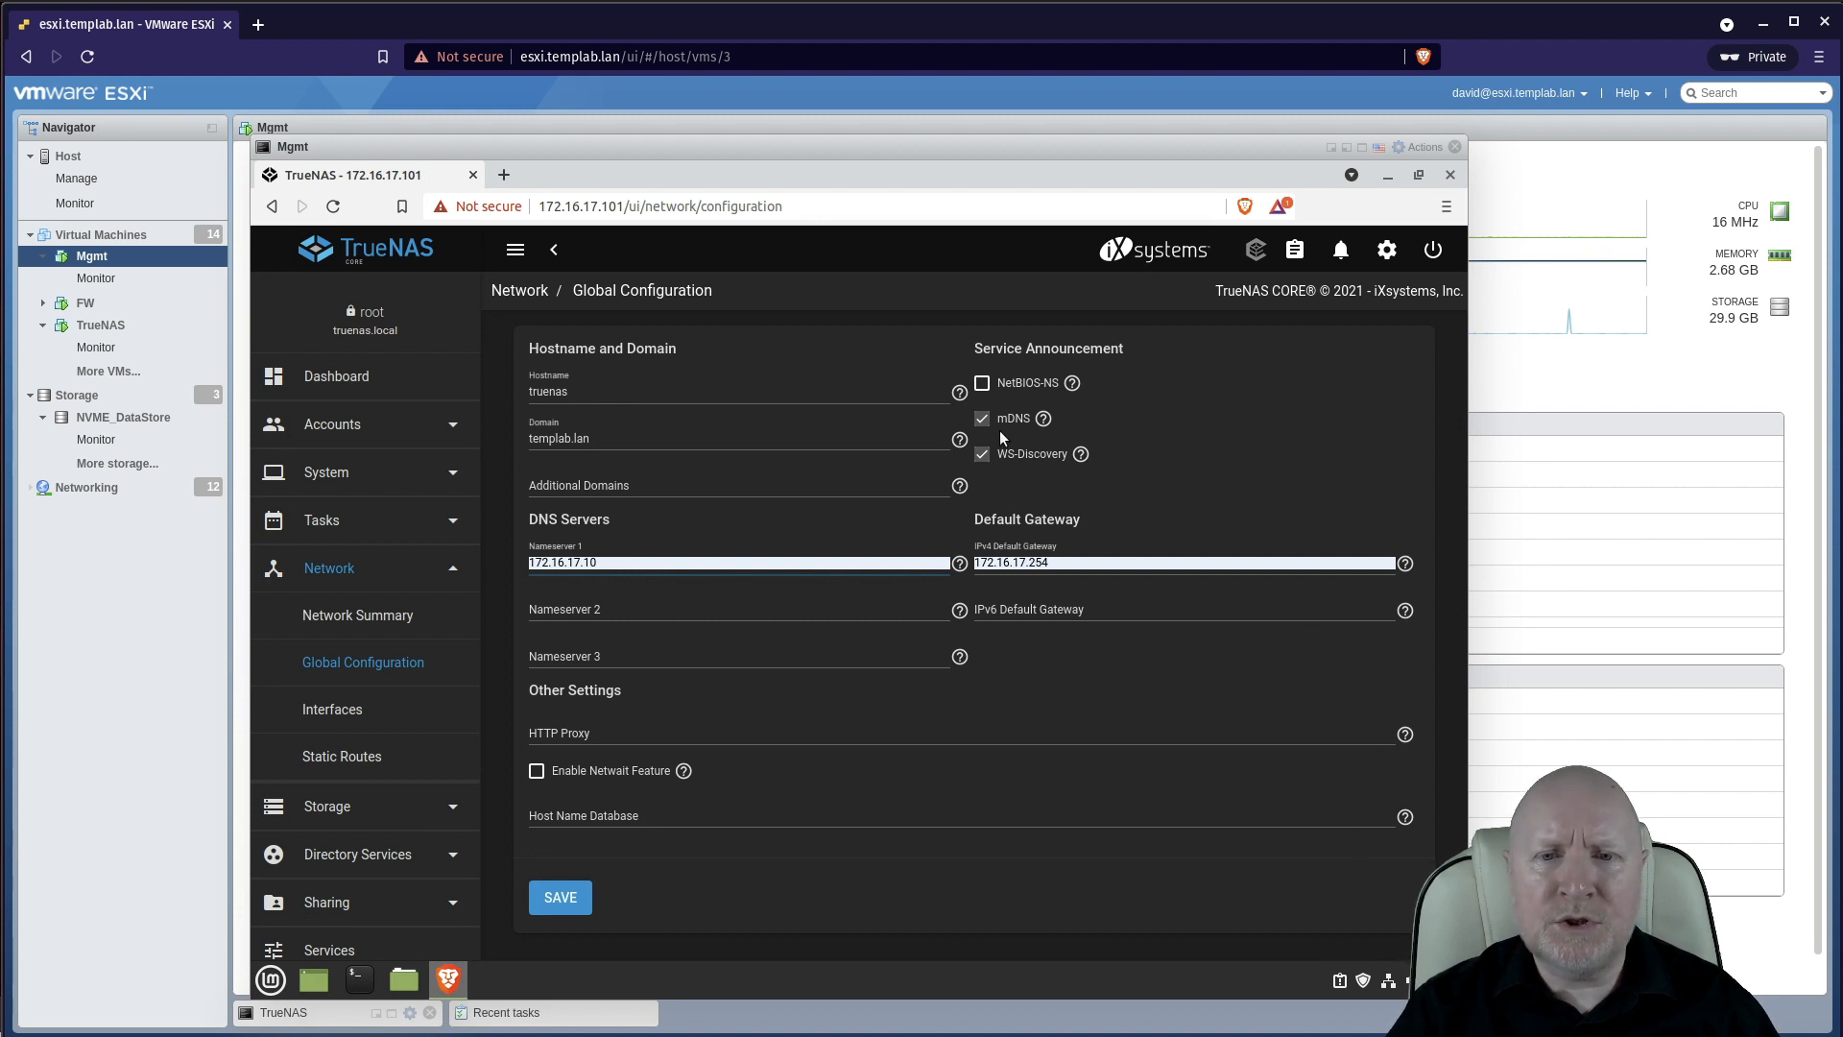
Step: Read the help for NetBIOS-NS and WS-Discovery, and save the global network configuration
{"action": "left_click", "coordinate": [1072, 384]}
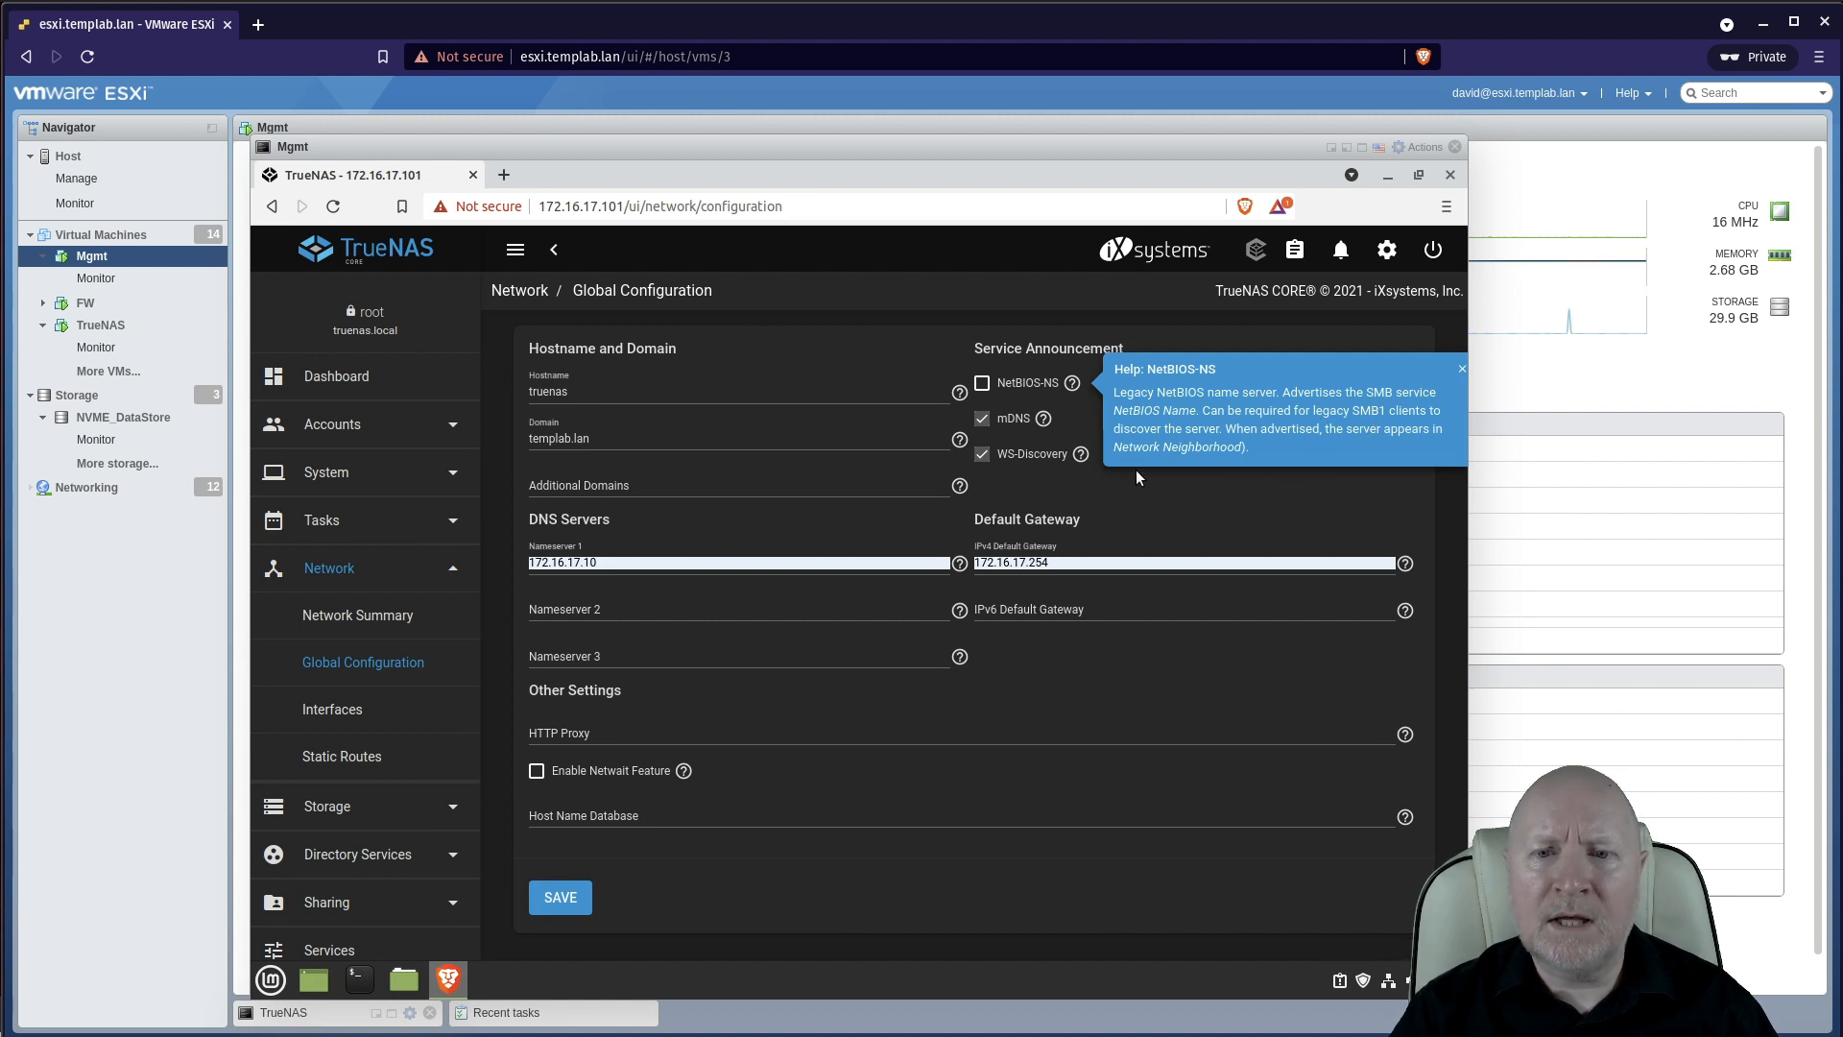
{"action": "left_click", "coordinate": [1082, 455]}
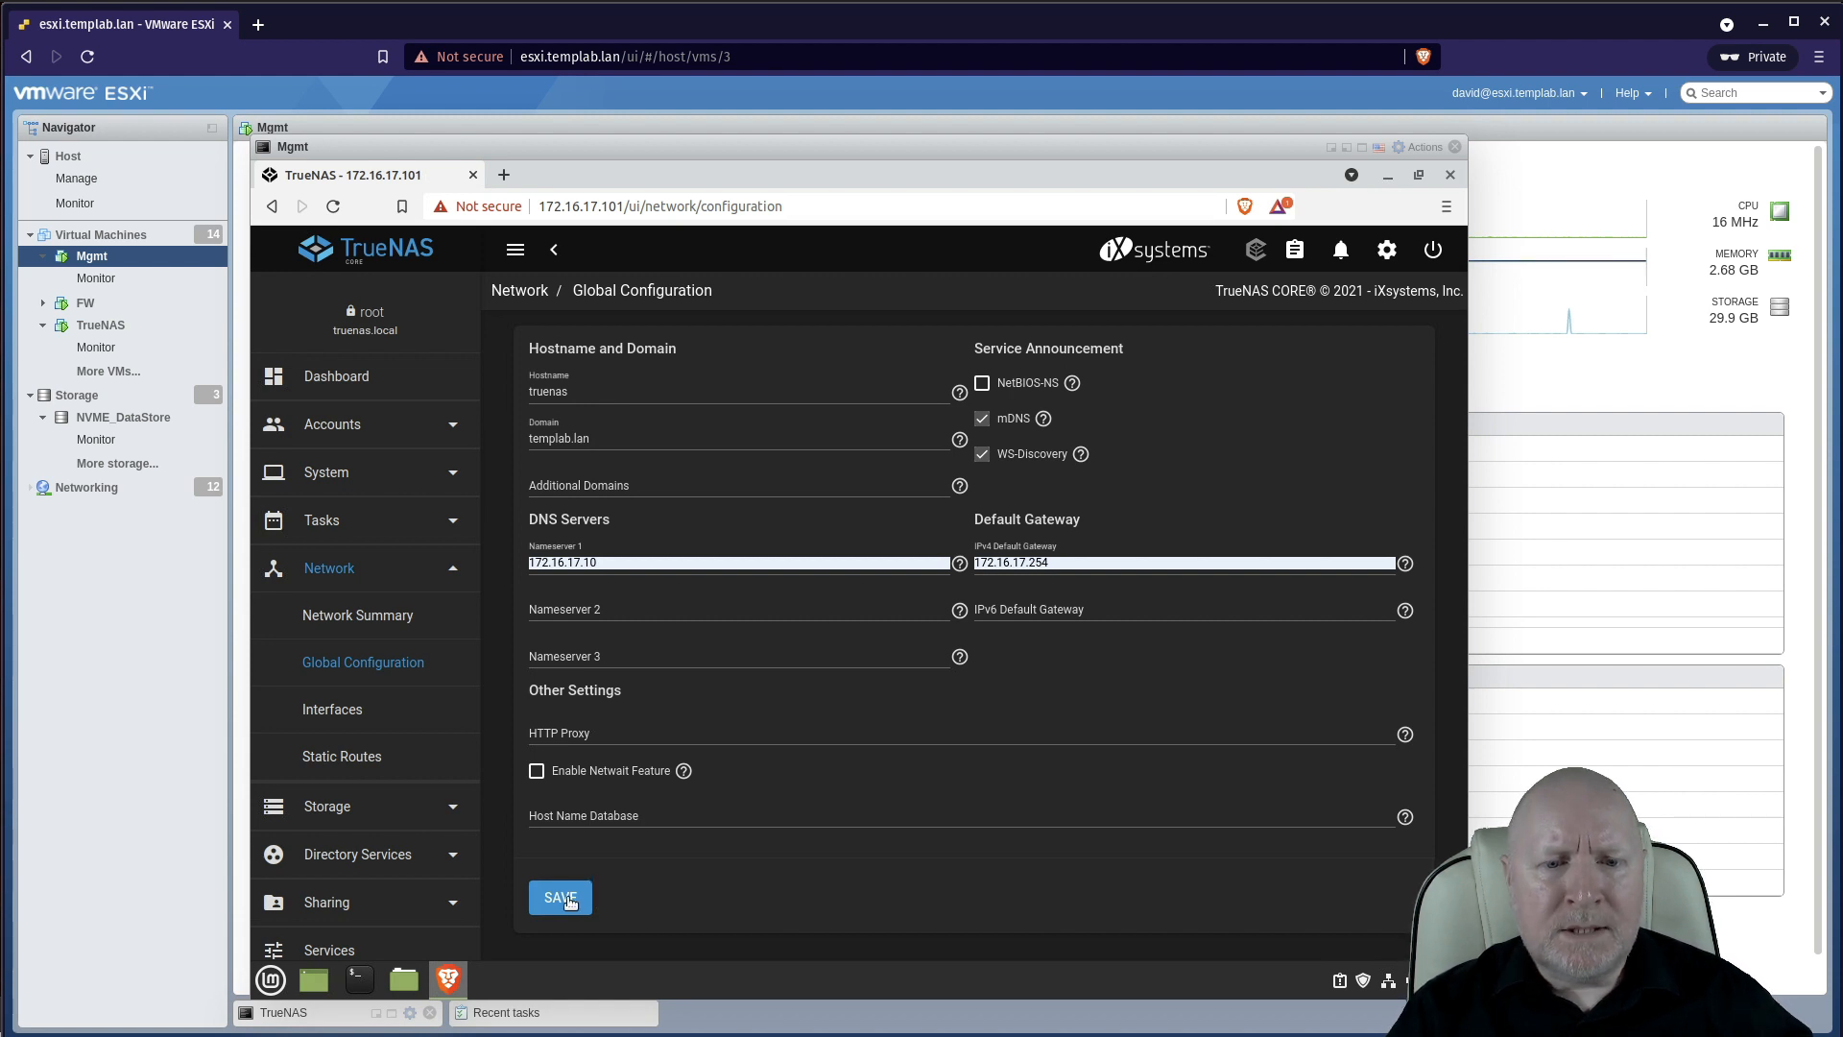
{"action": "left_click", "coordinate": [567, 899]}
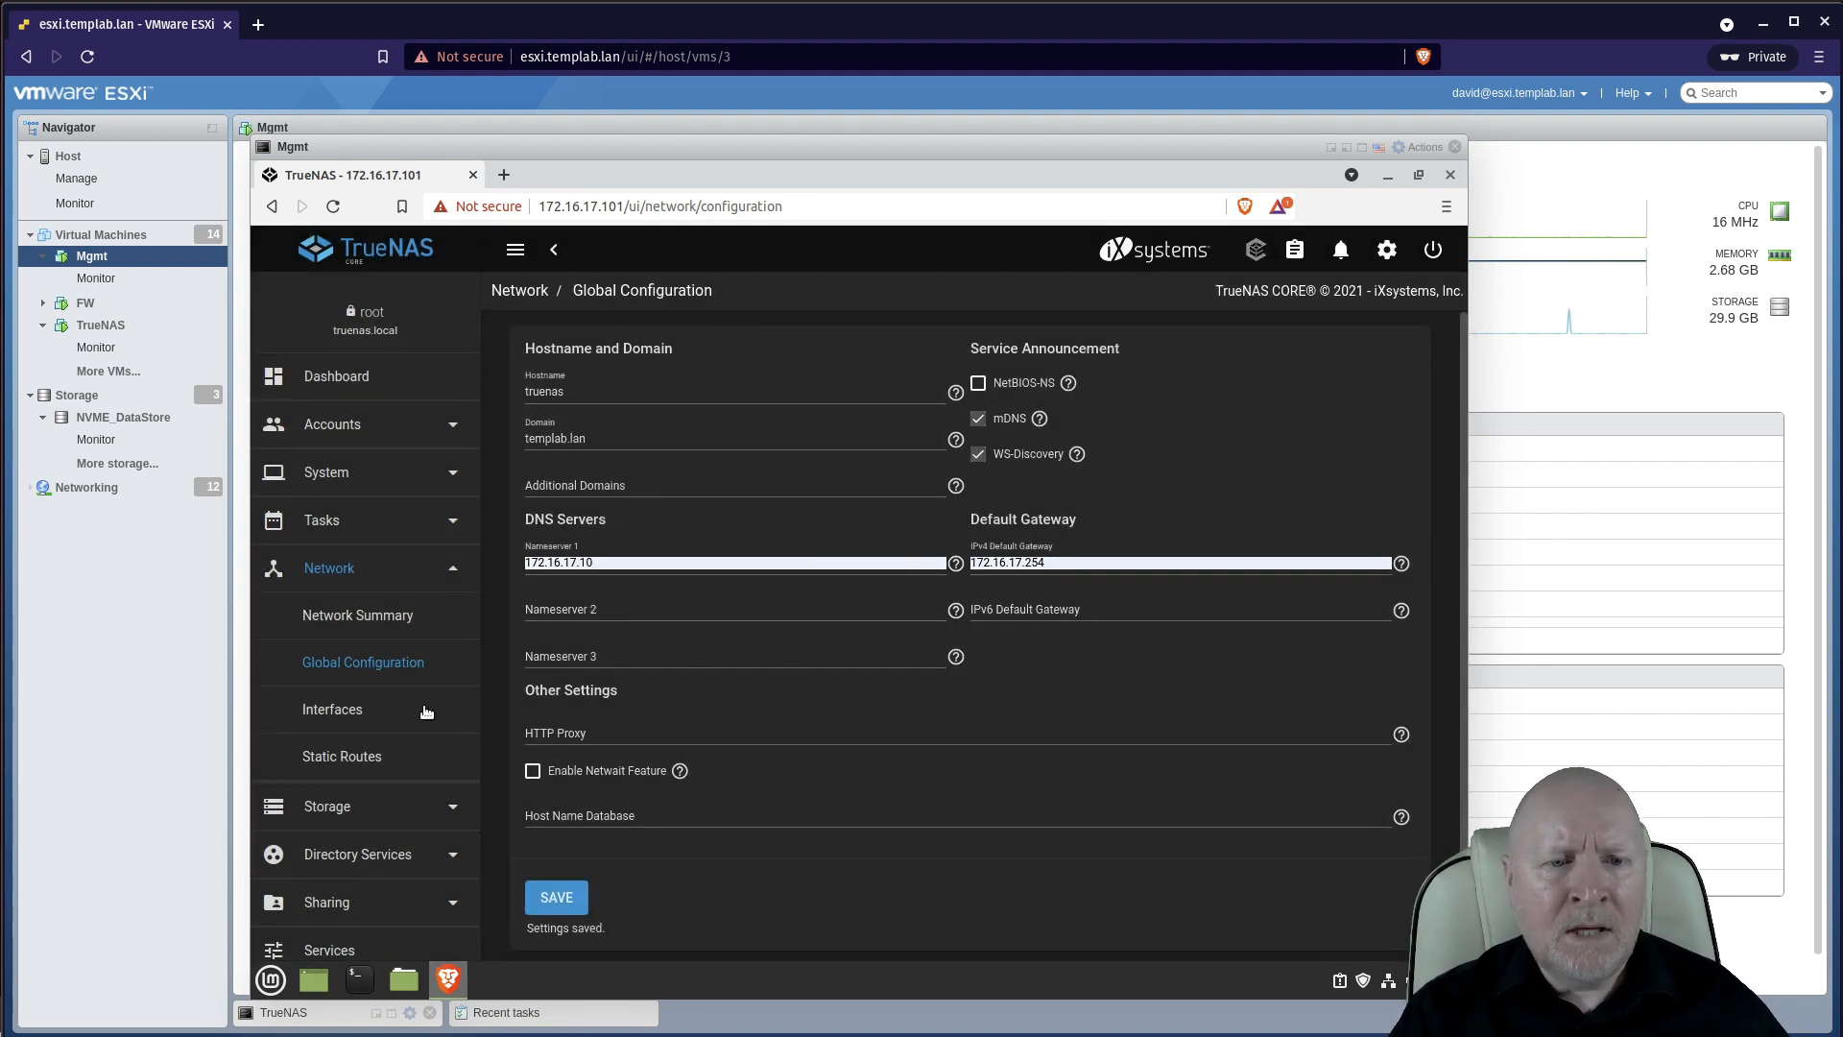
Step: Open the vmx0 network interface for editing and disable DHCP on it
{"action": "left_click", "coordinate": [349, 711]}
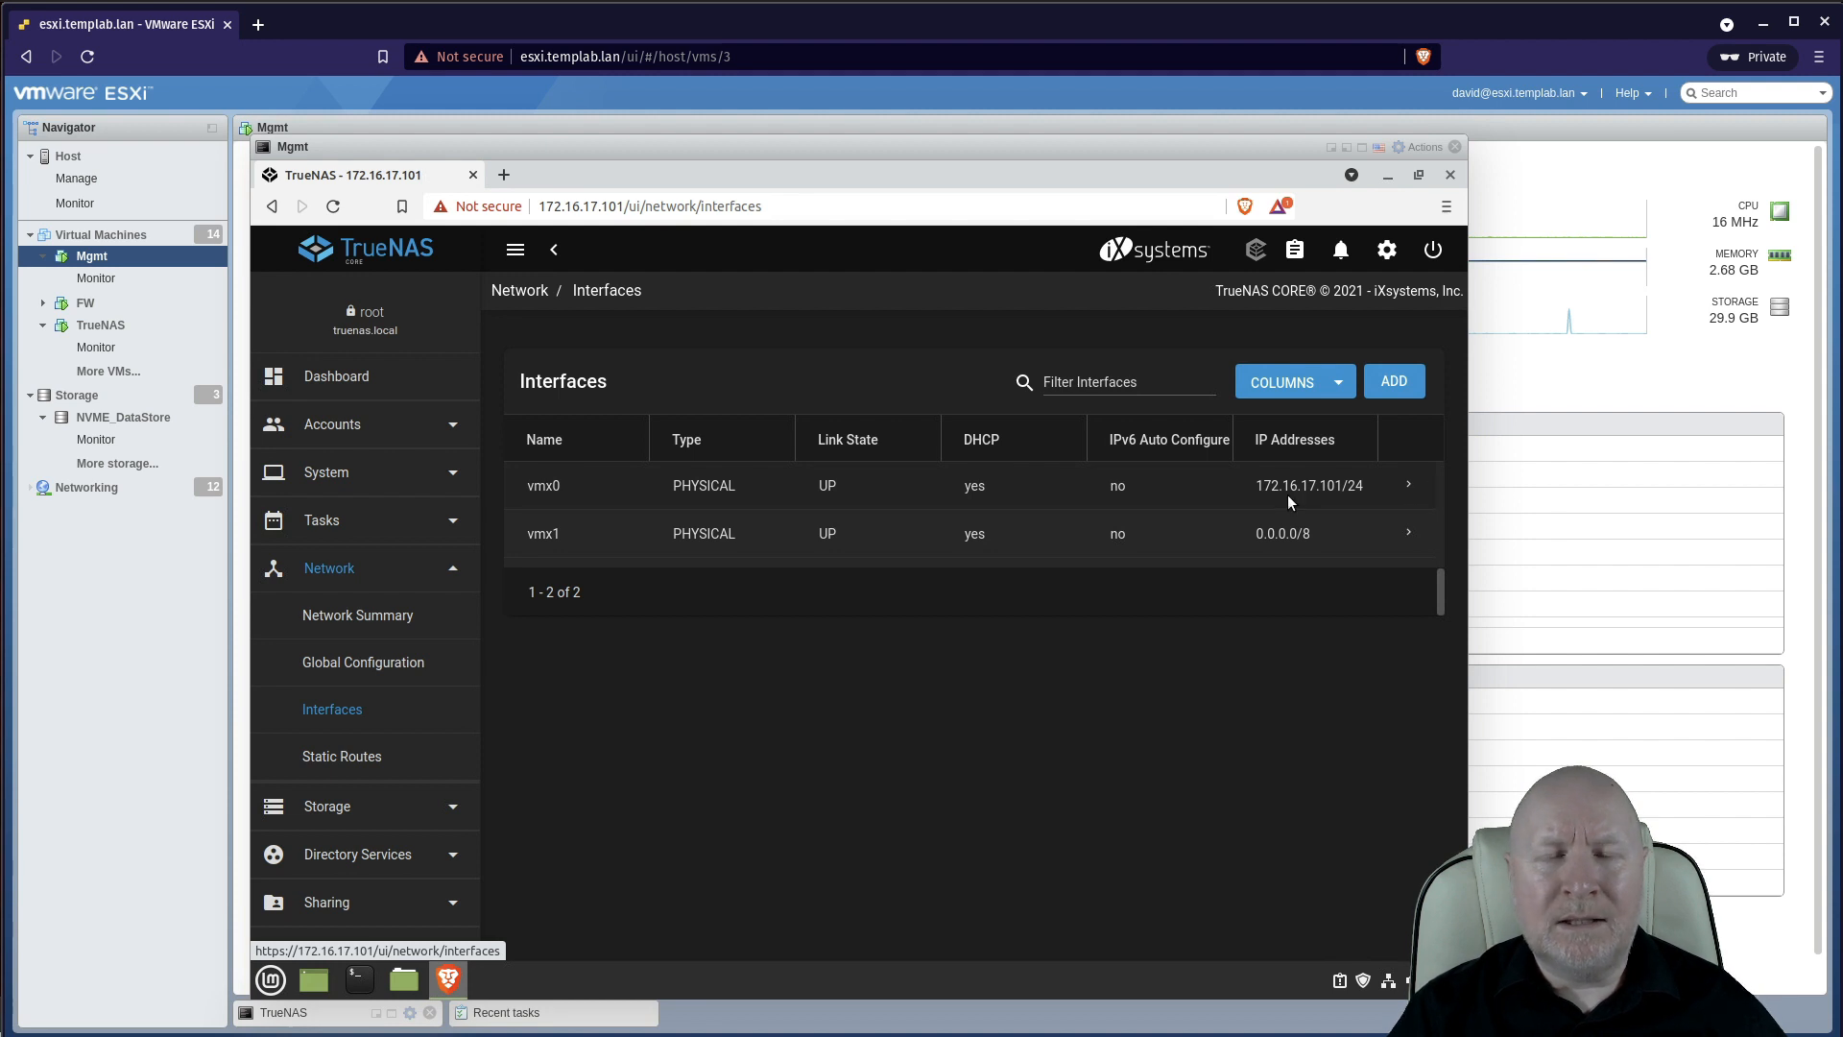
{"action": "left_click", "coordinate": [1409, 487]}
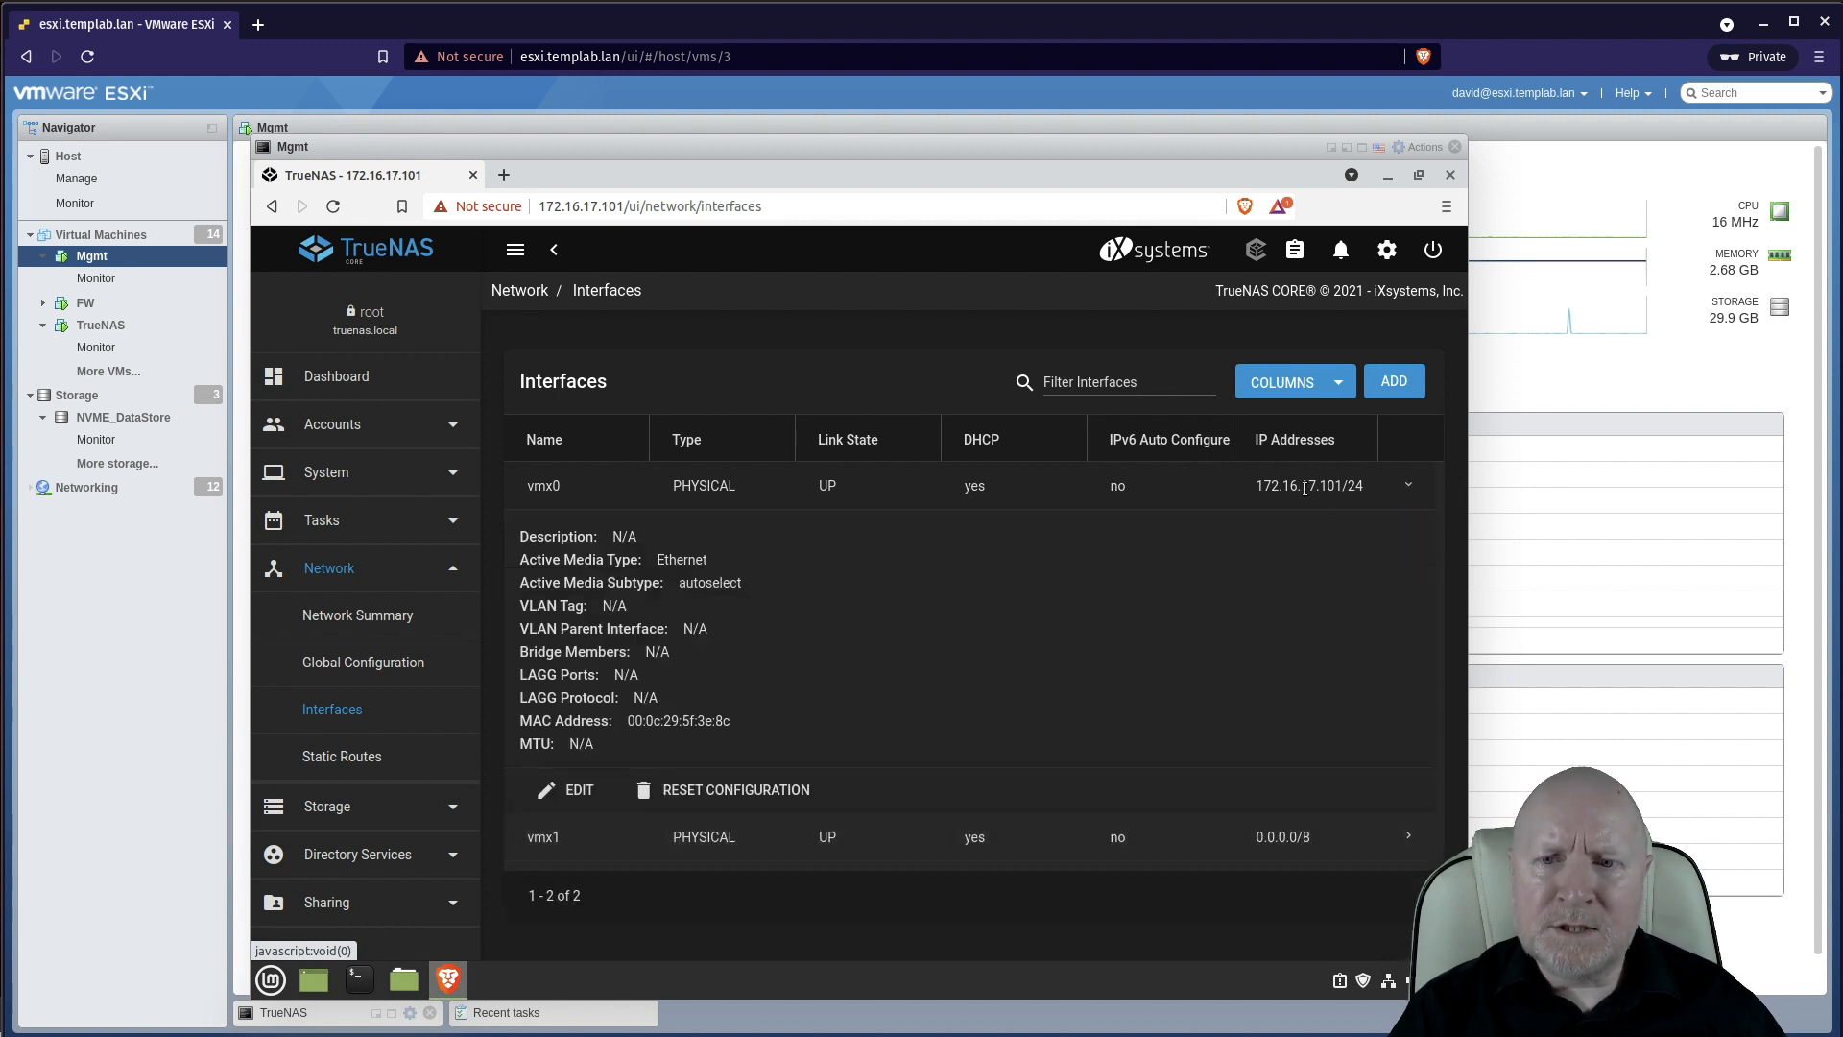
{"action": "left_click", "coordinate": [578, 790]}
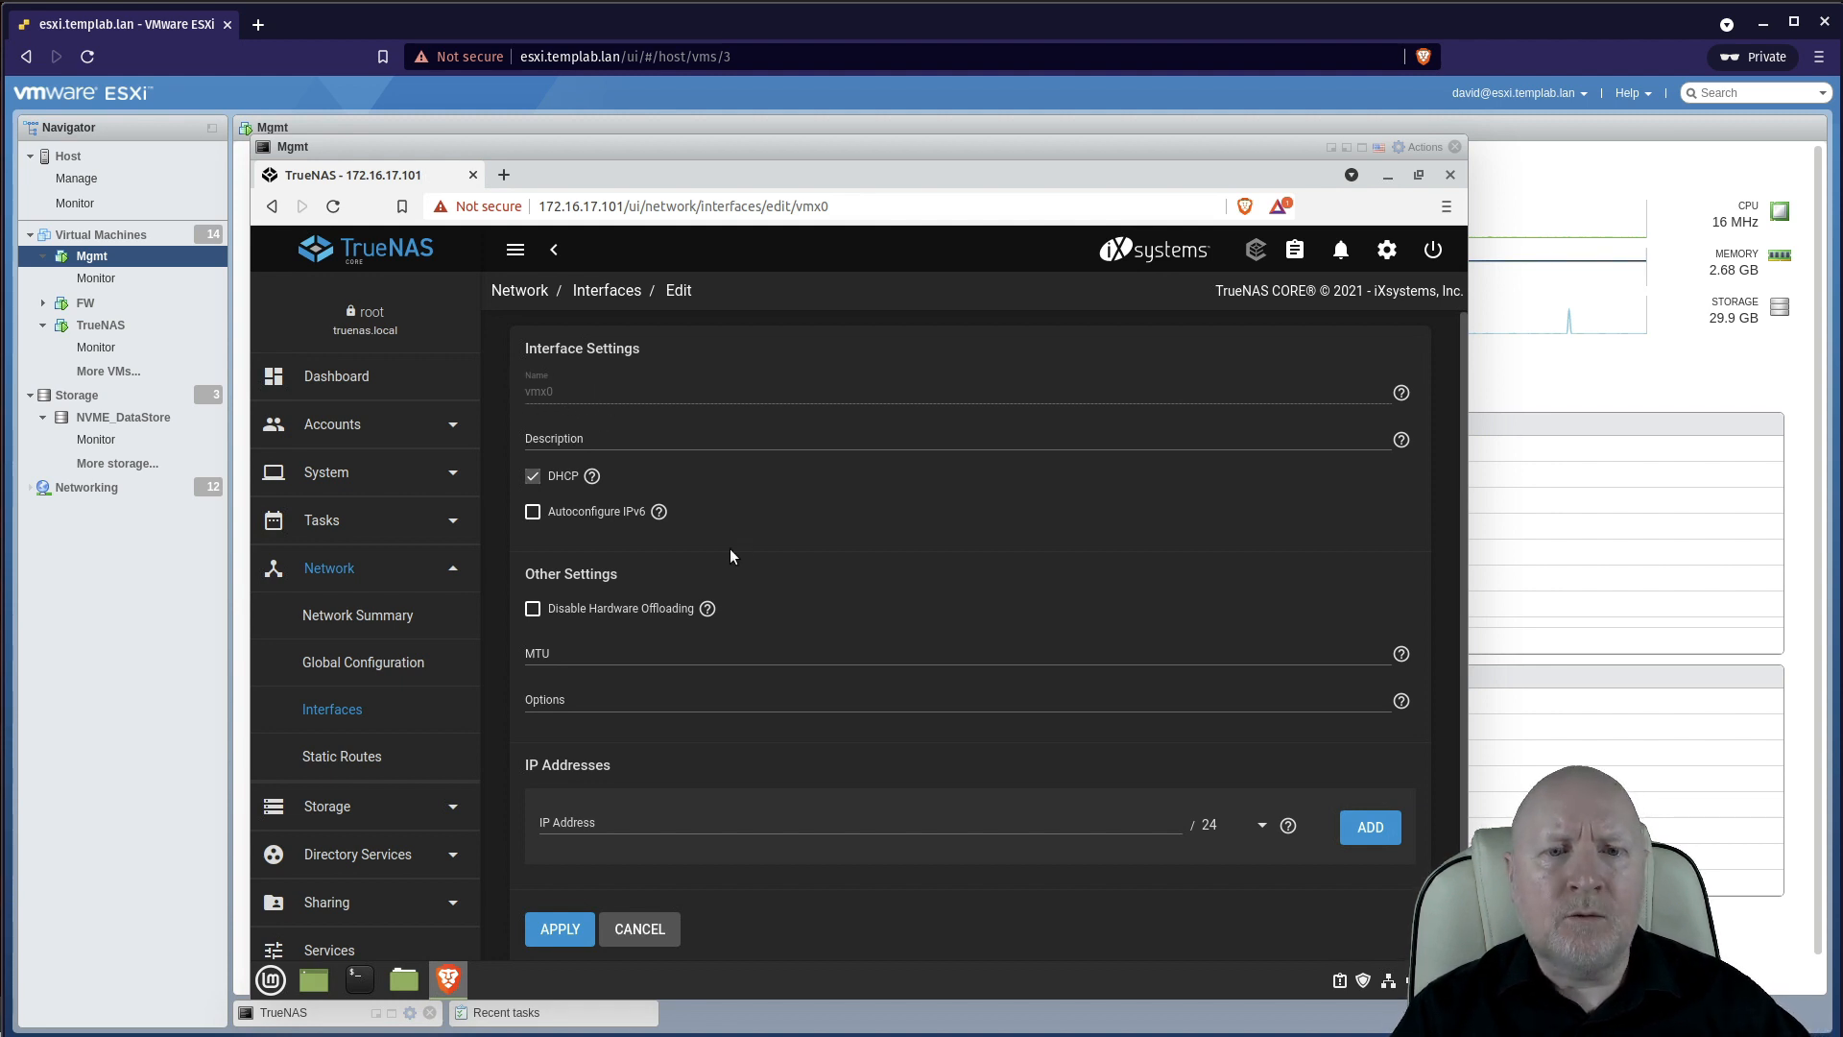
{"action": "left_click", "coordinate": [532, 477]}
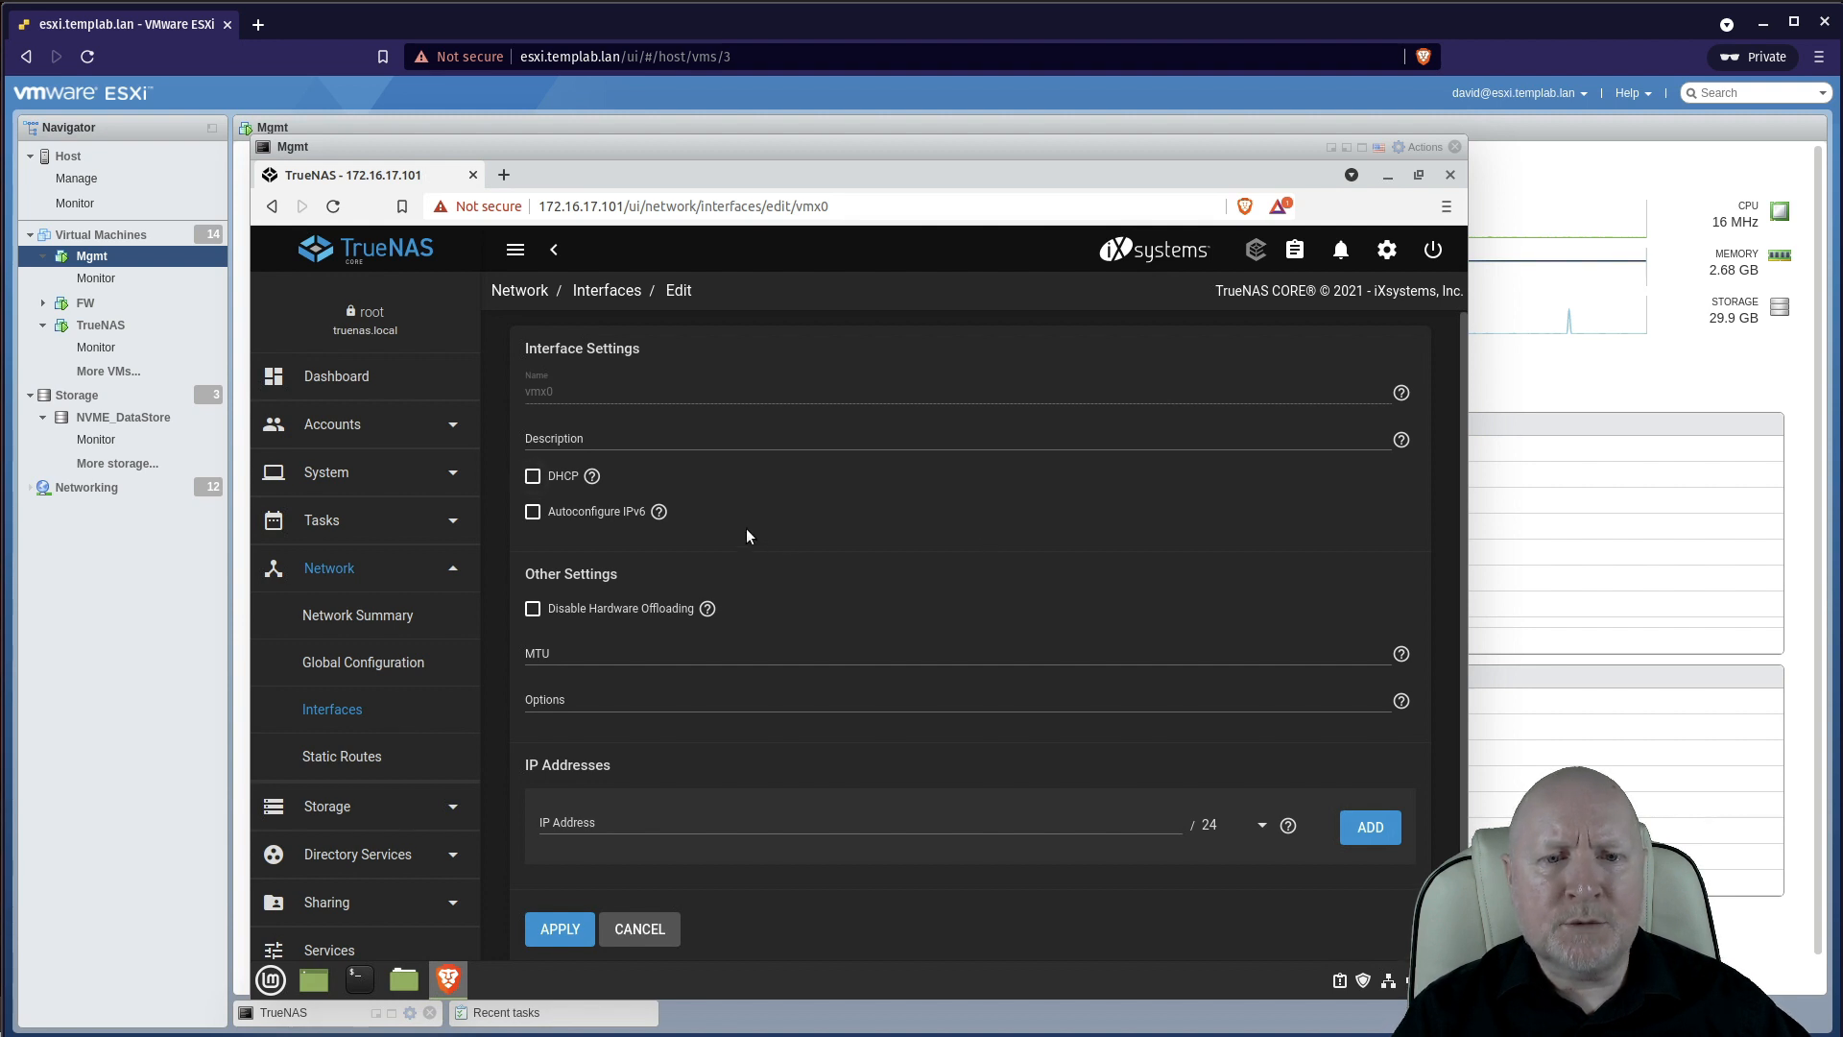
Step: Enter 172.16.17.30 as the static IP address of the vmx0 interface
{"action": "left_click", "coordinate": [596, 827]}
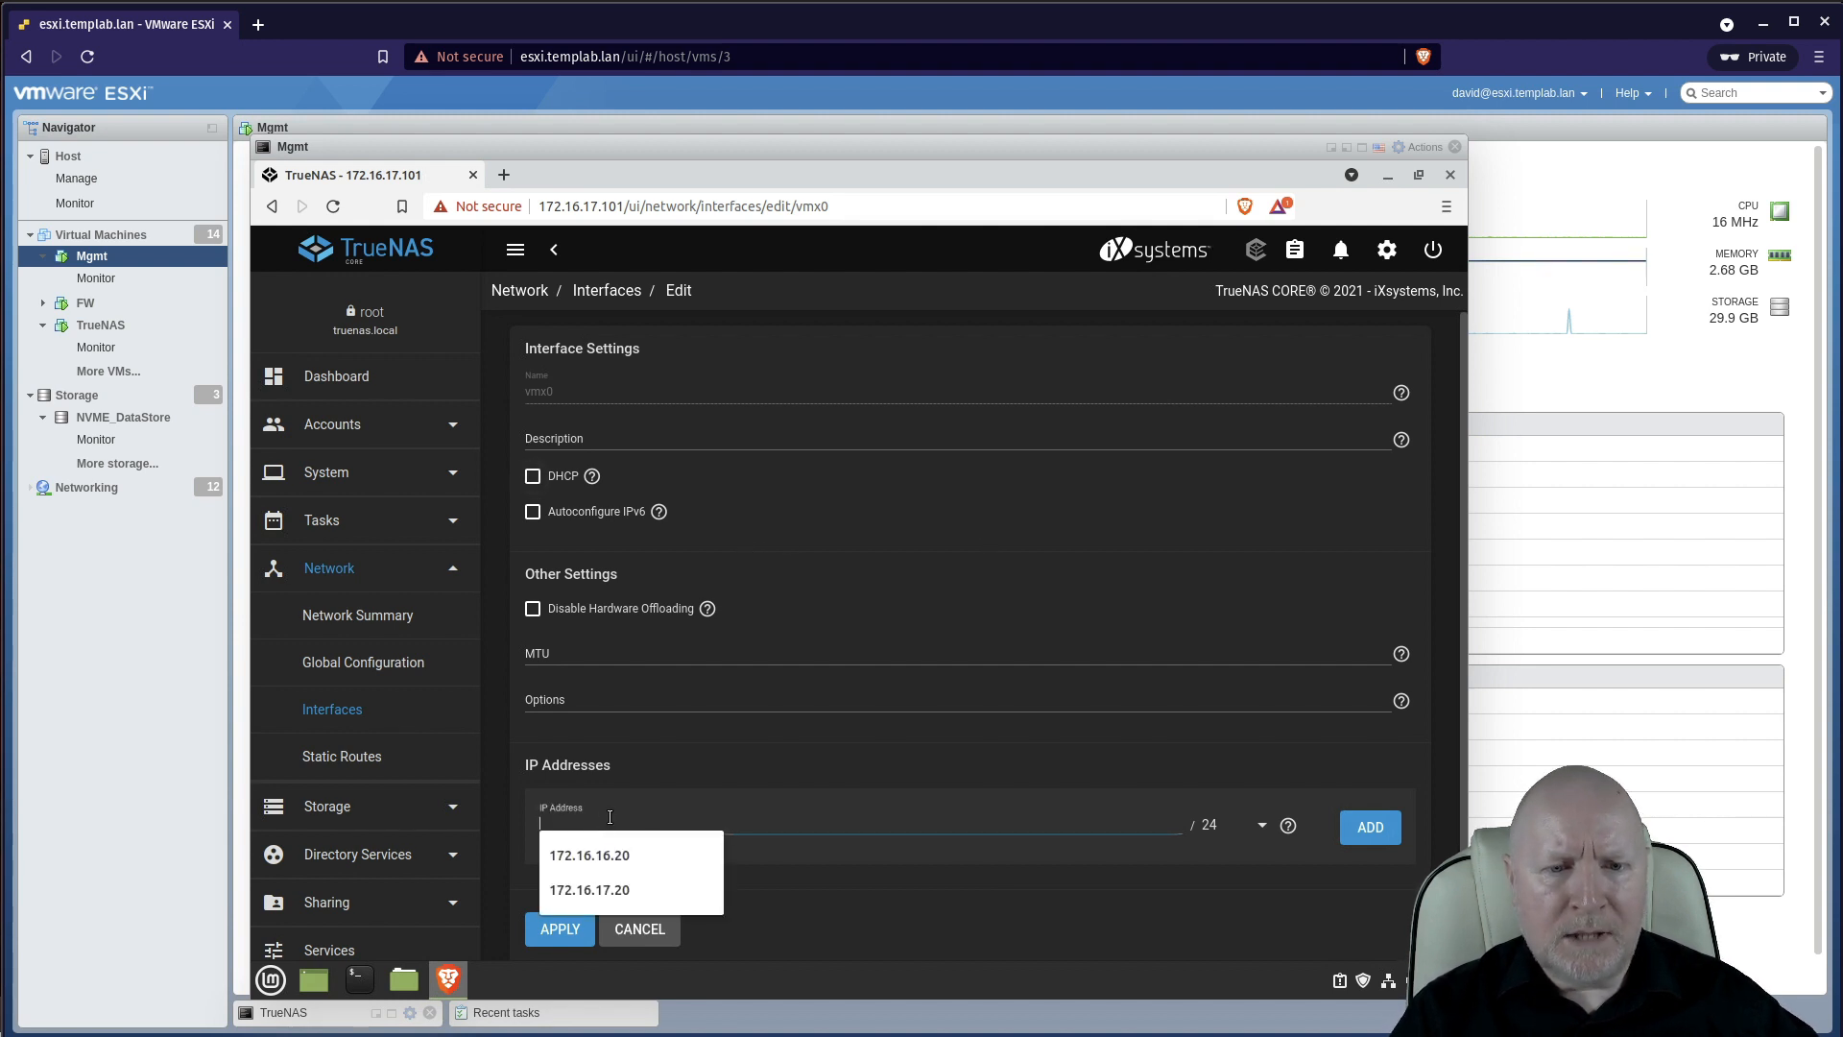
{"action": "left_click", "coordinate": [615, 891]}
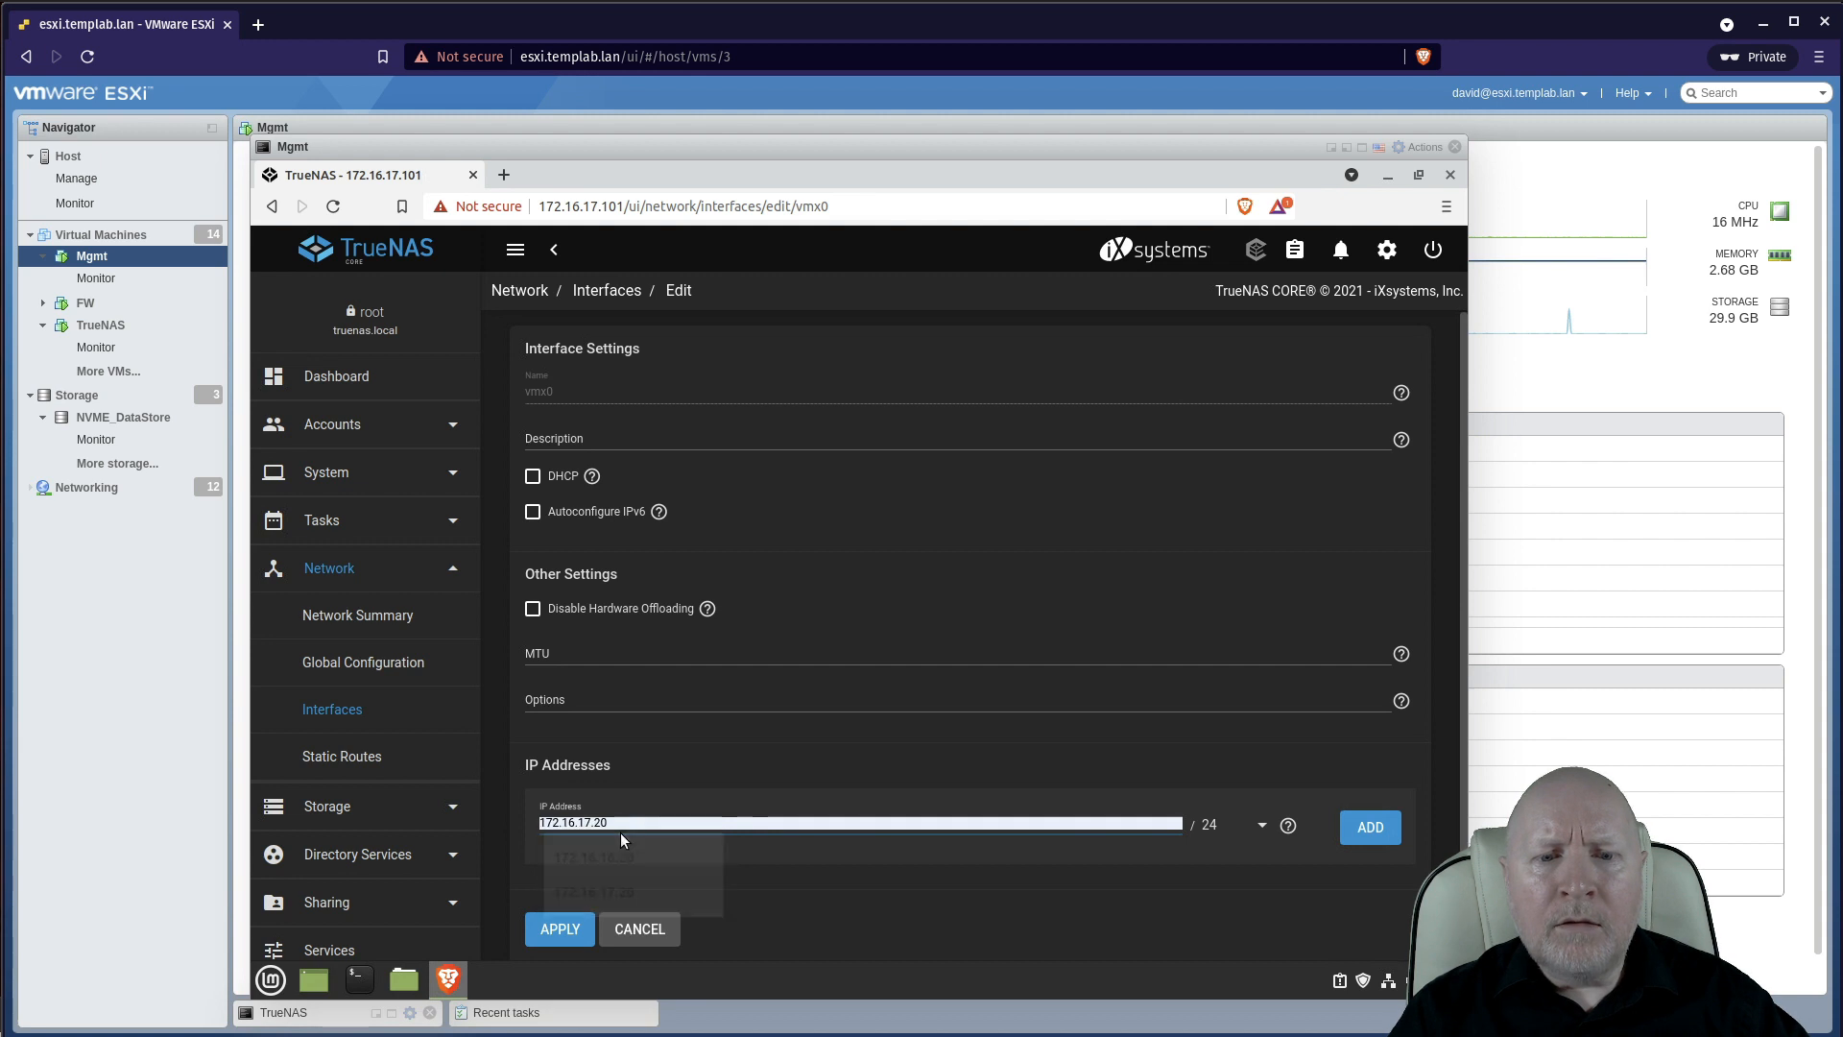
{"action": "double_click", "coordinate": [707, 821]}
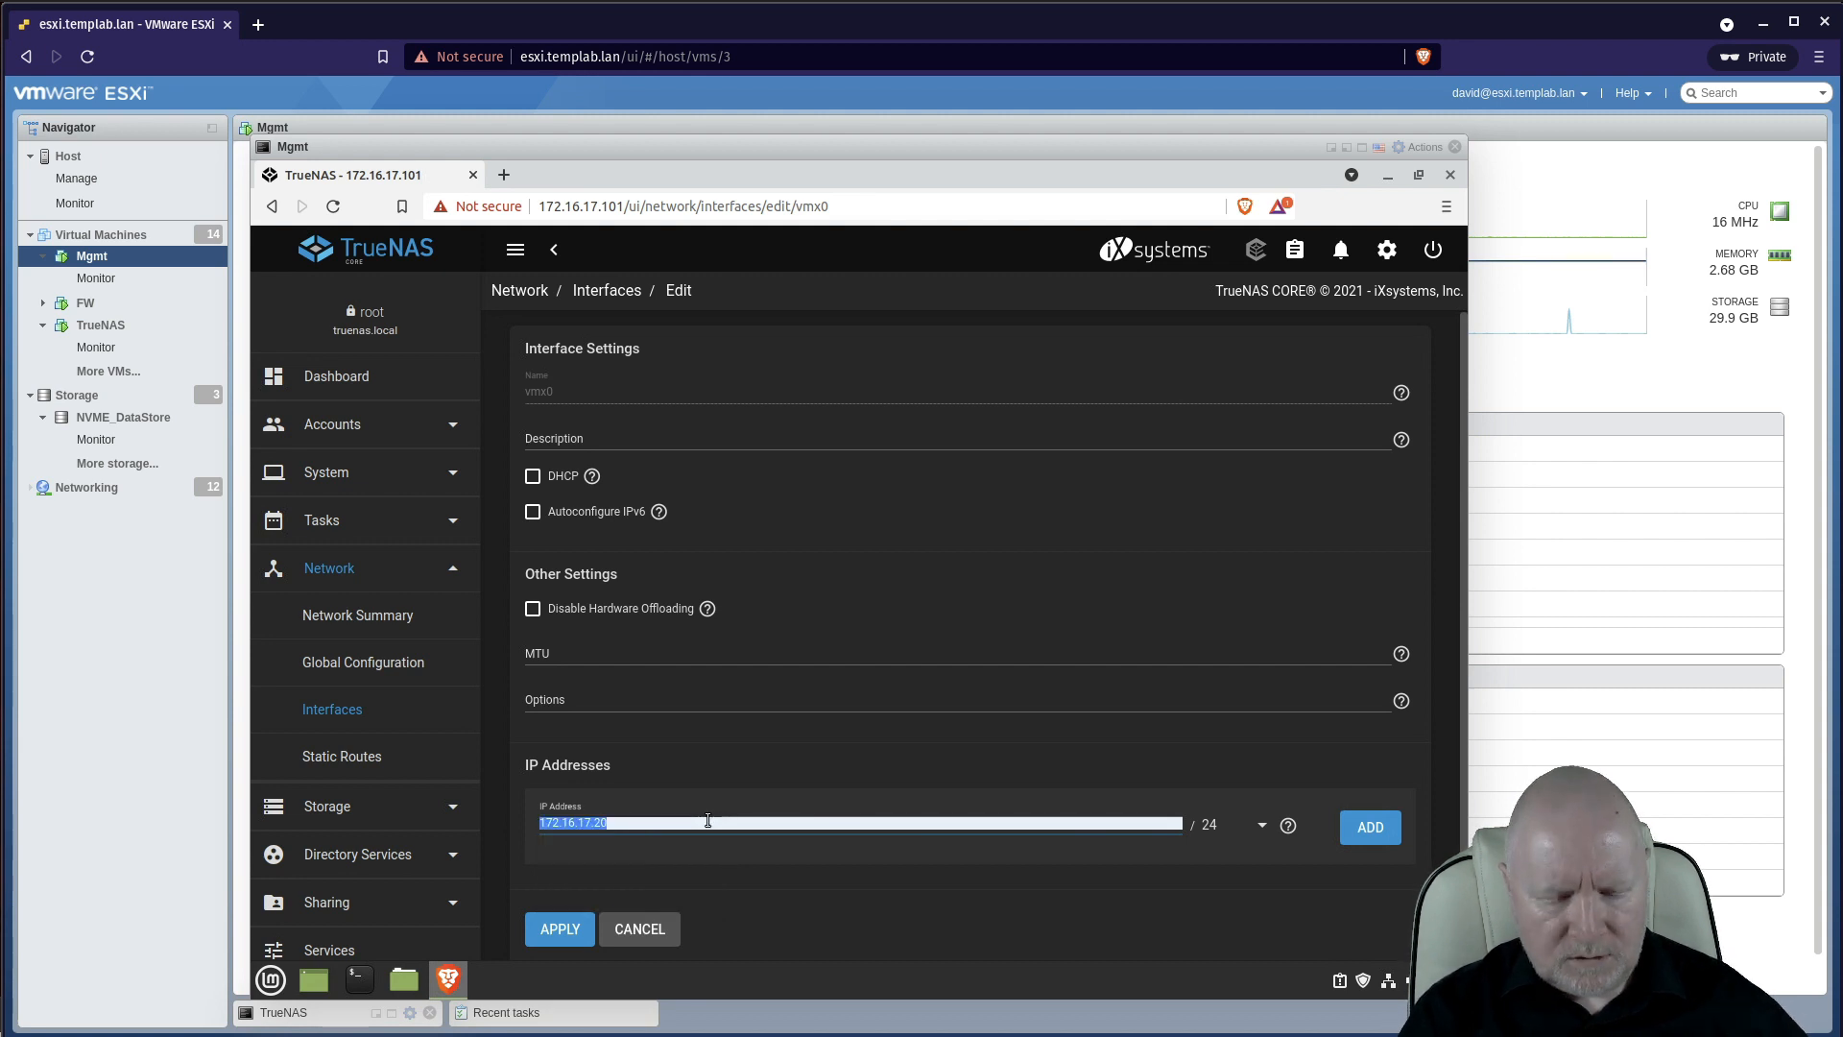
{"action": "left_click", "coordinate": [707, 821]}
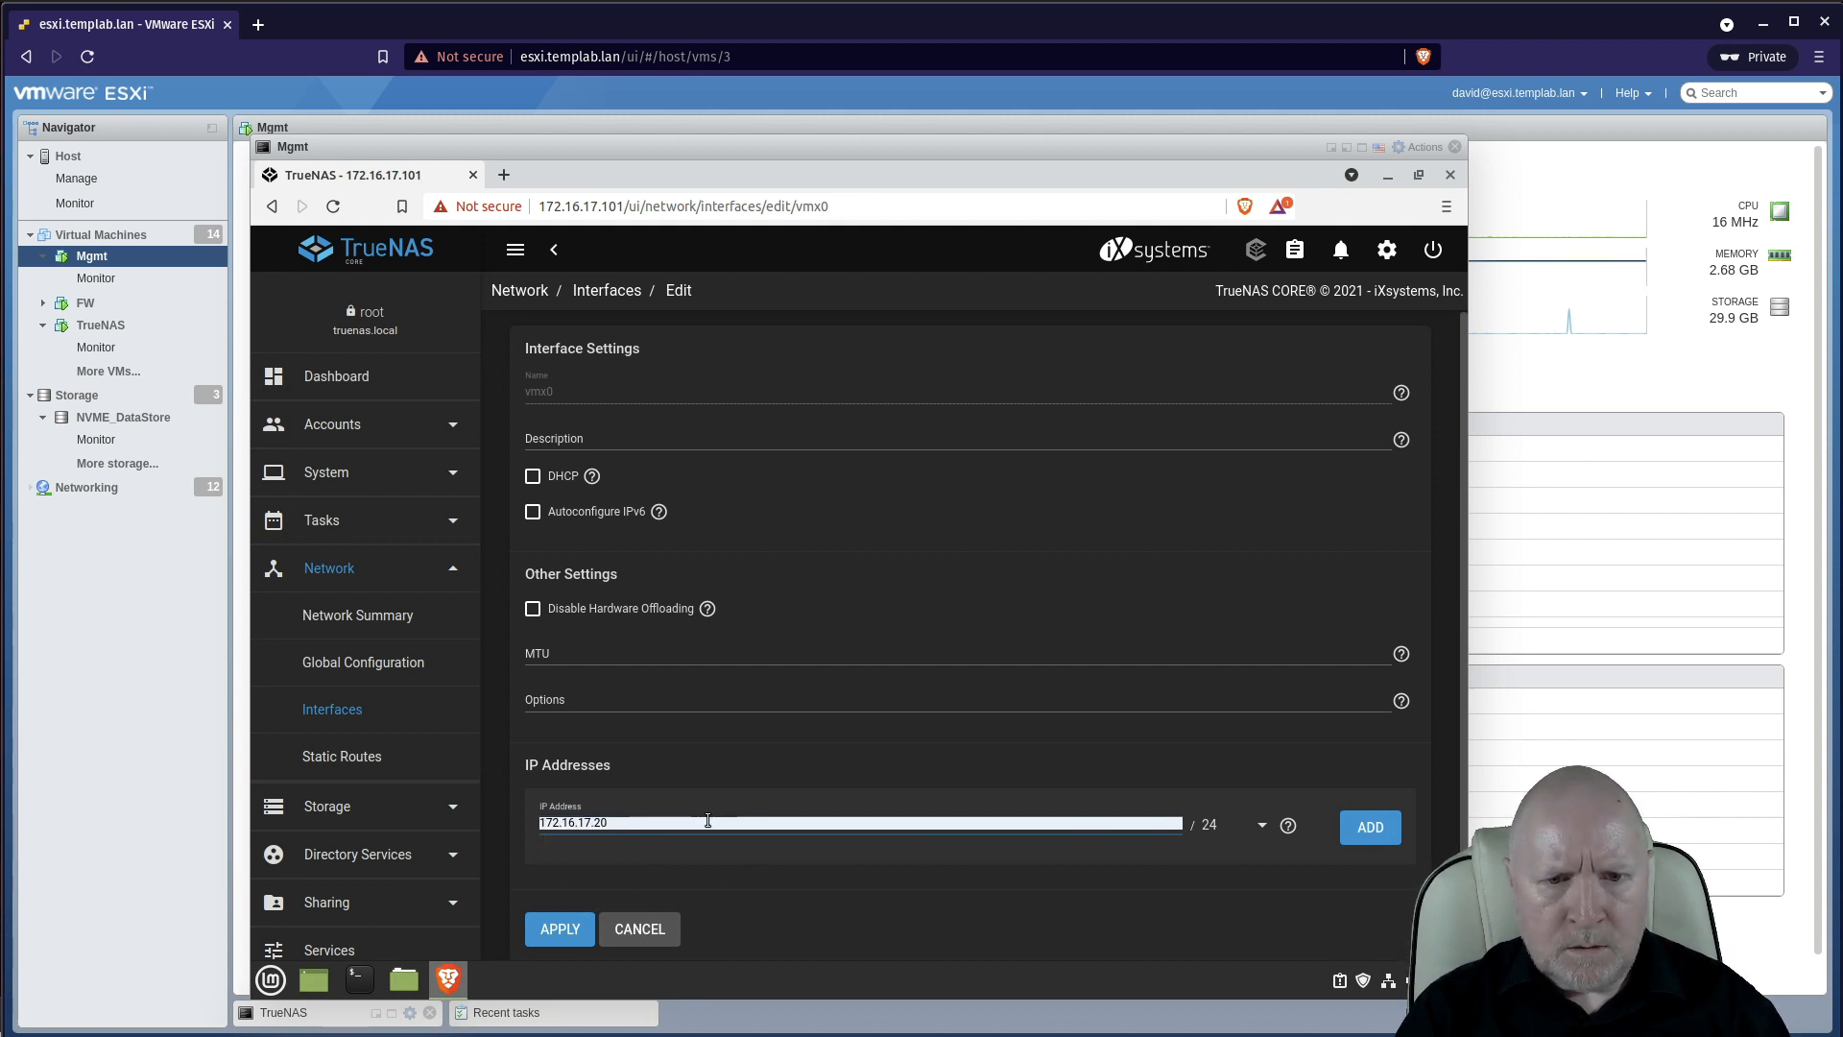
{"action": "key", "text": "BackSpace"}
{"action": "key", "text": "BackSpace"}
{"action": "type", "text": "3"}
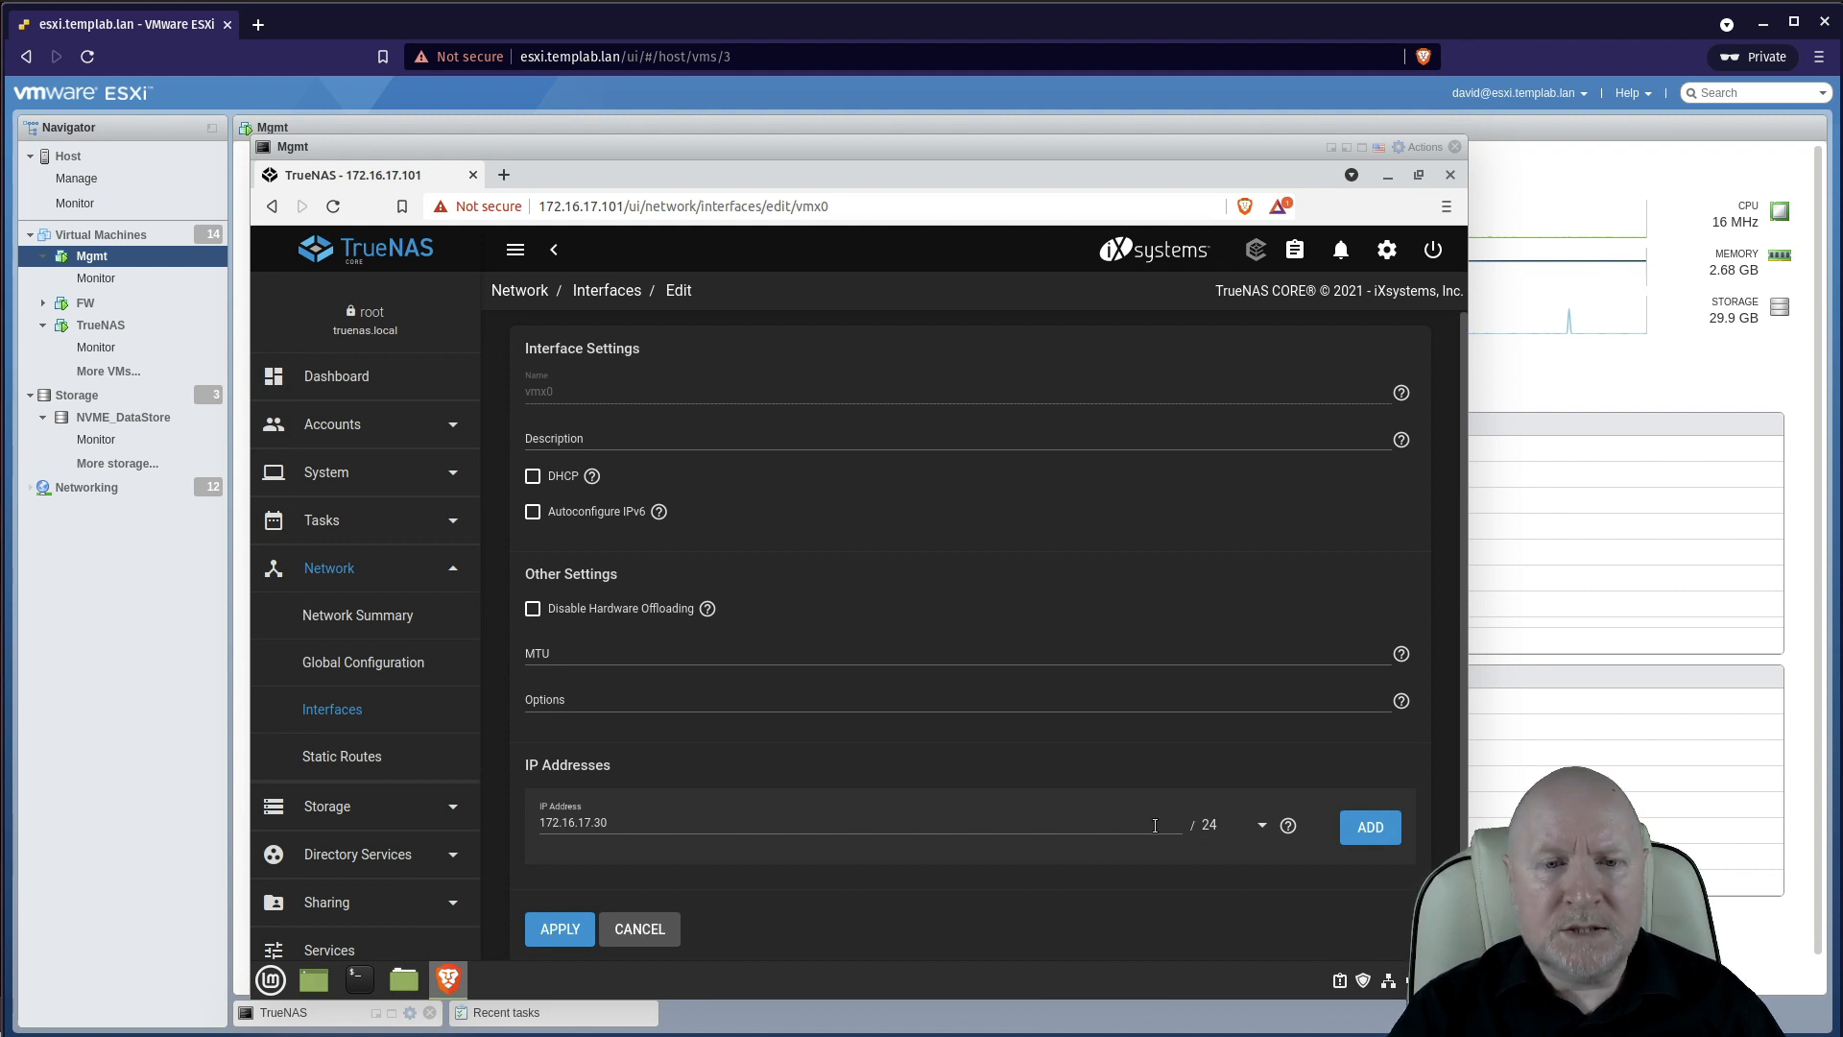
Step: Apply the vmx0 interface settings and run the confirmed 60-second test of the network changes
{"action": "left_click", "coordinate": [580, 927]}
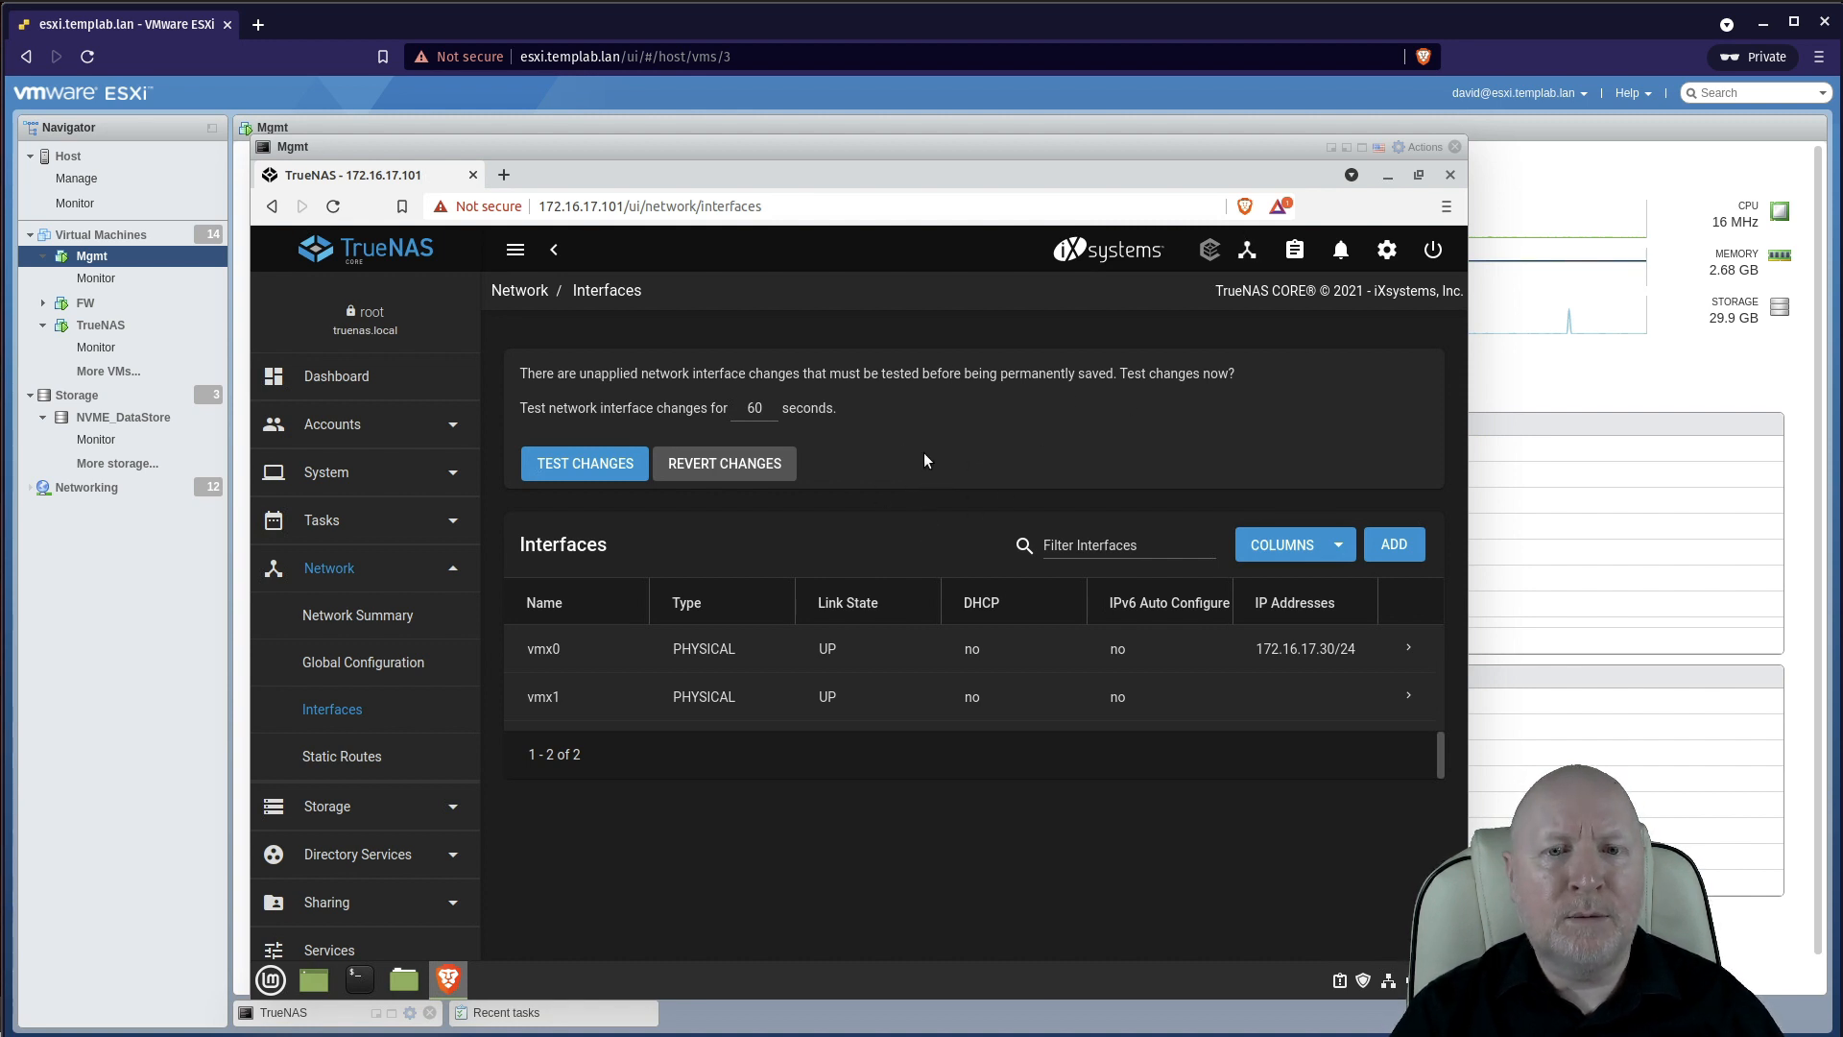
{"action": "left_click", "coordinate": [595, 466]}
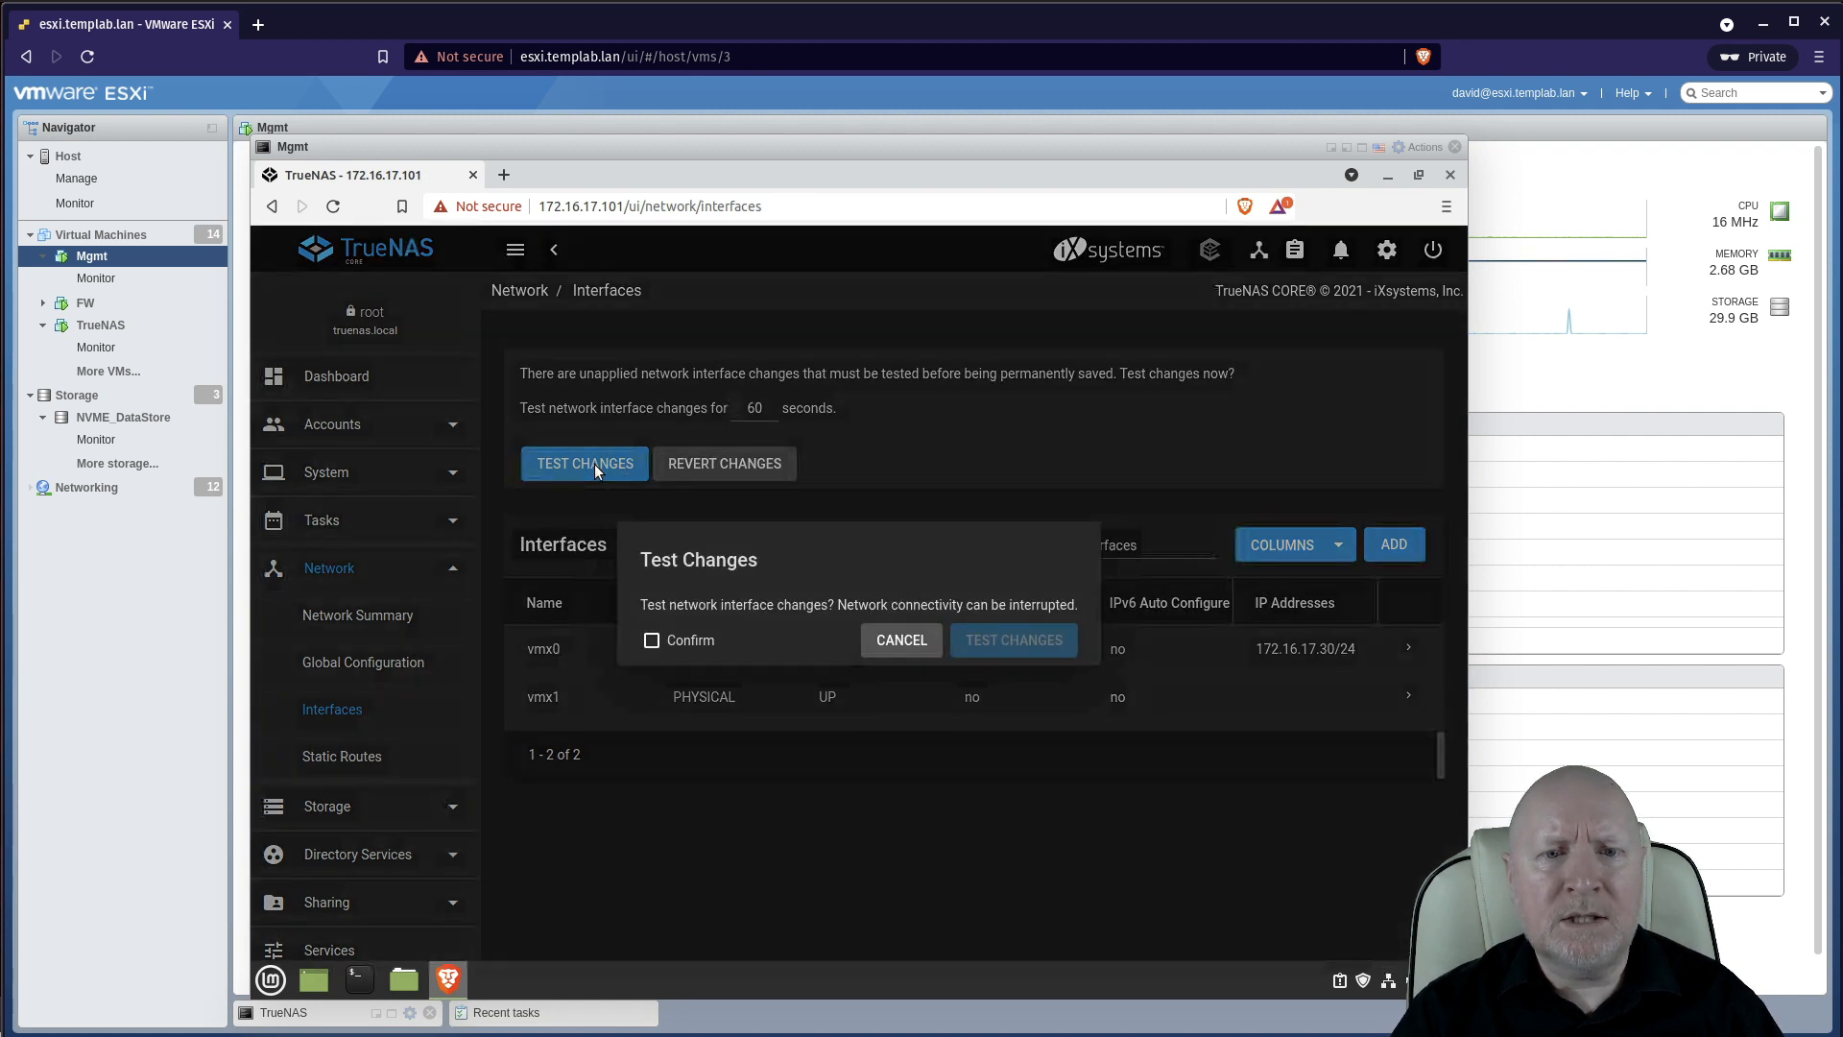
{"action": "left_click", "coordinate": [651, 640]}
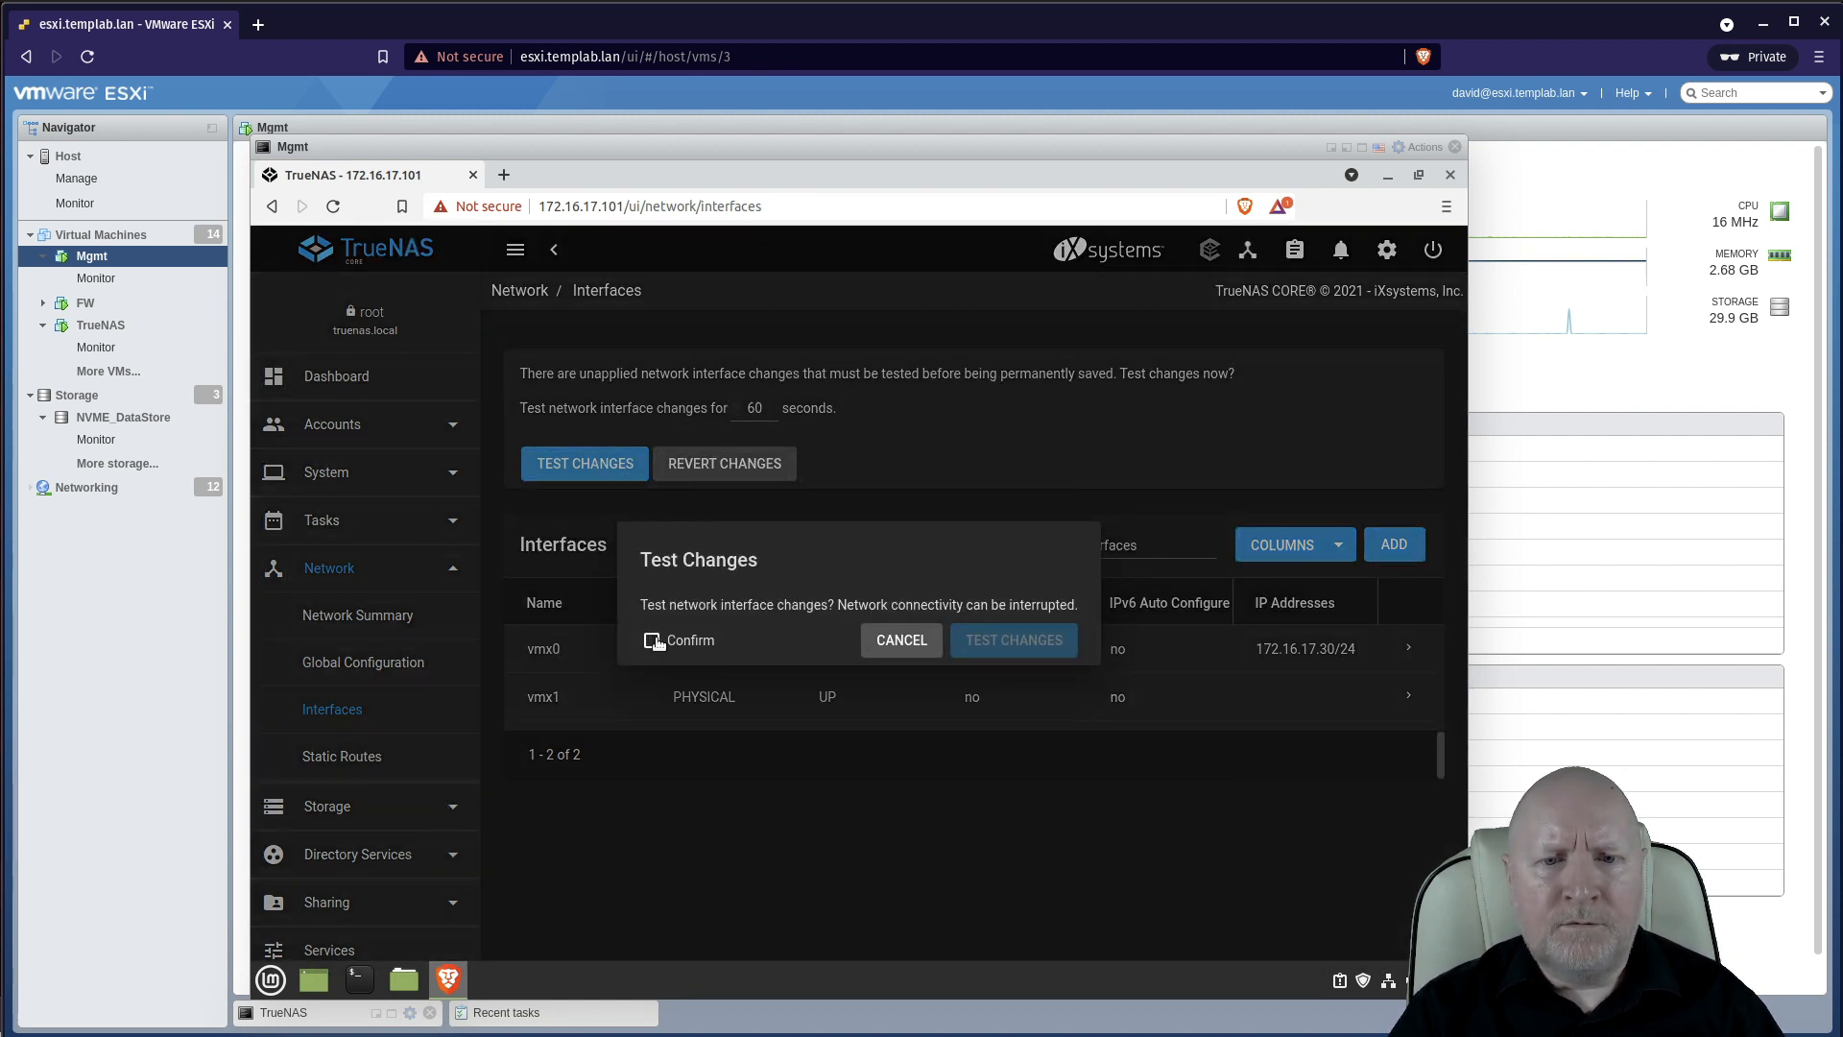
{"action": "left_click", "coordinate": [1045, 642]}
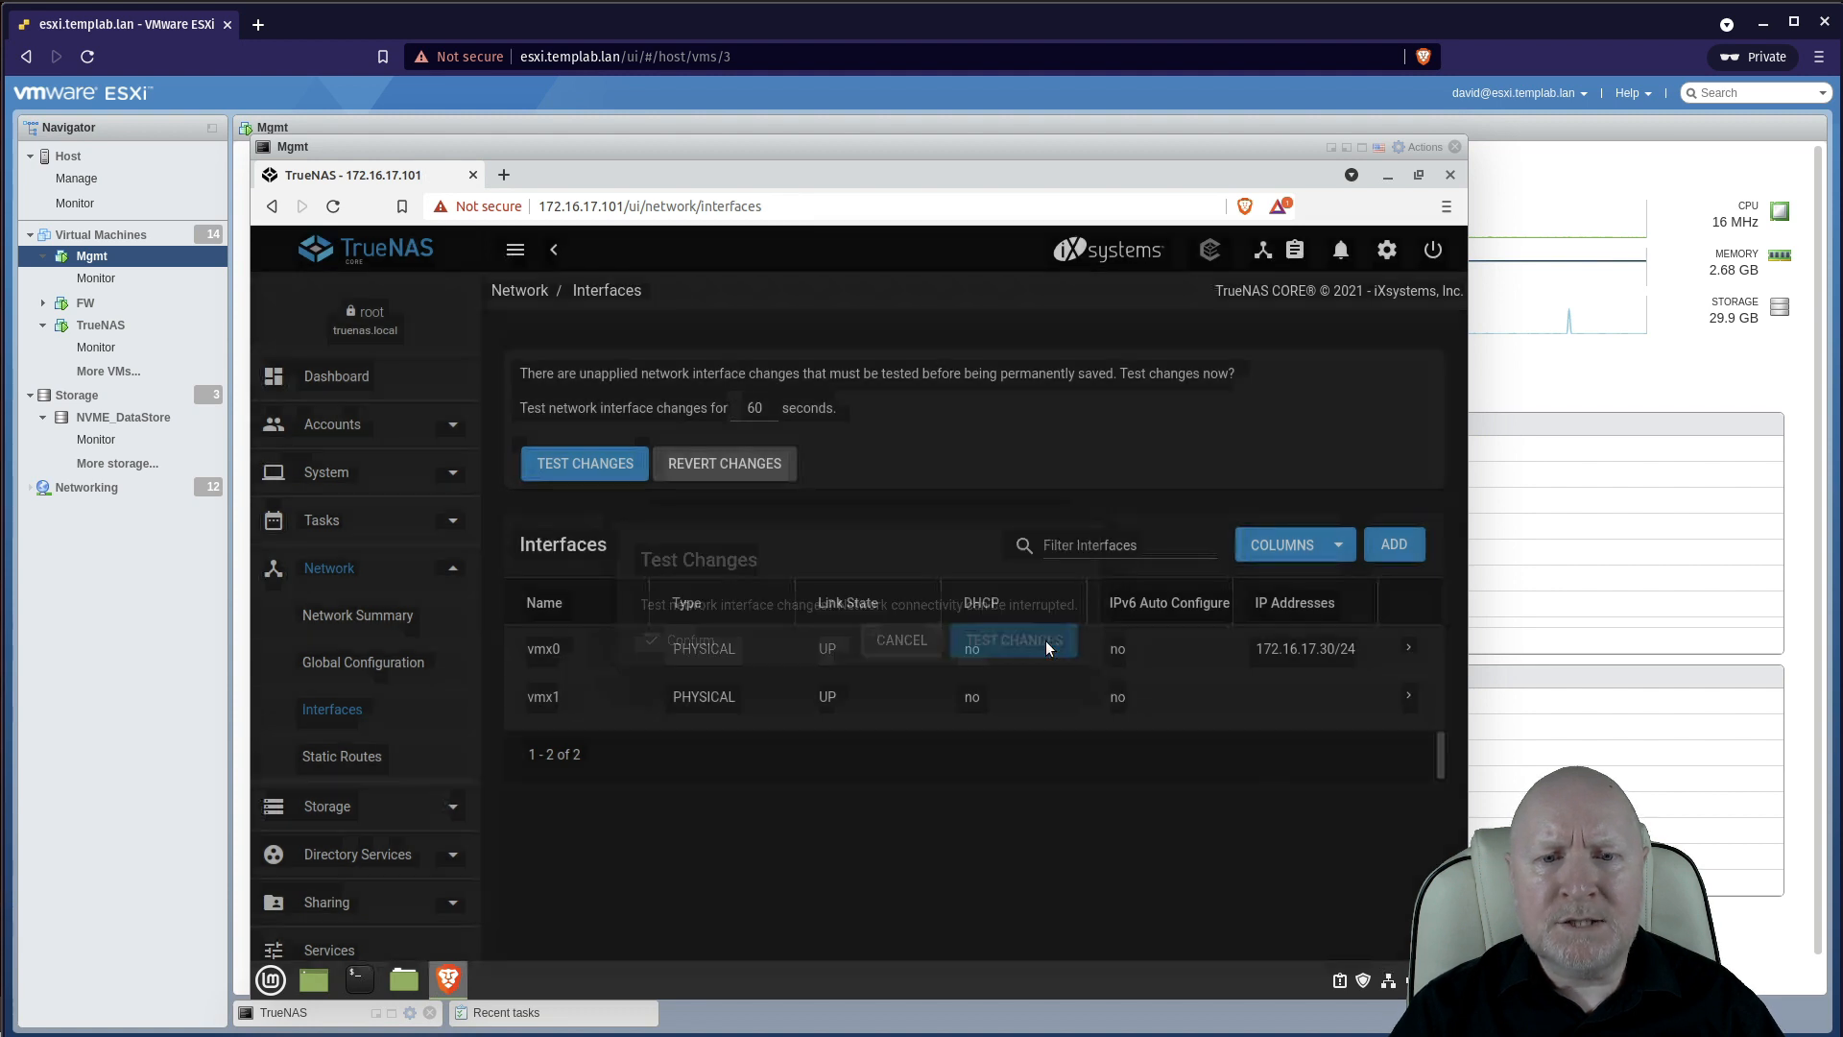
Step: Open 172.16.17.30 in a new browser tab and proceed past the certificate warning to the sign-in page
{"action": "left_click", "coordinate": [503, 173]}
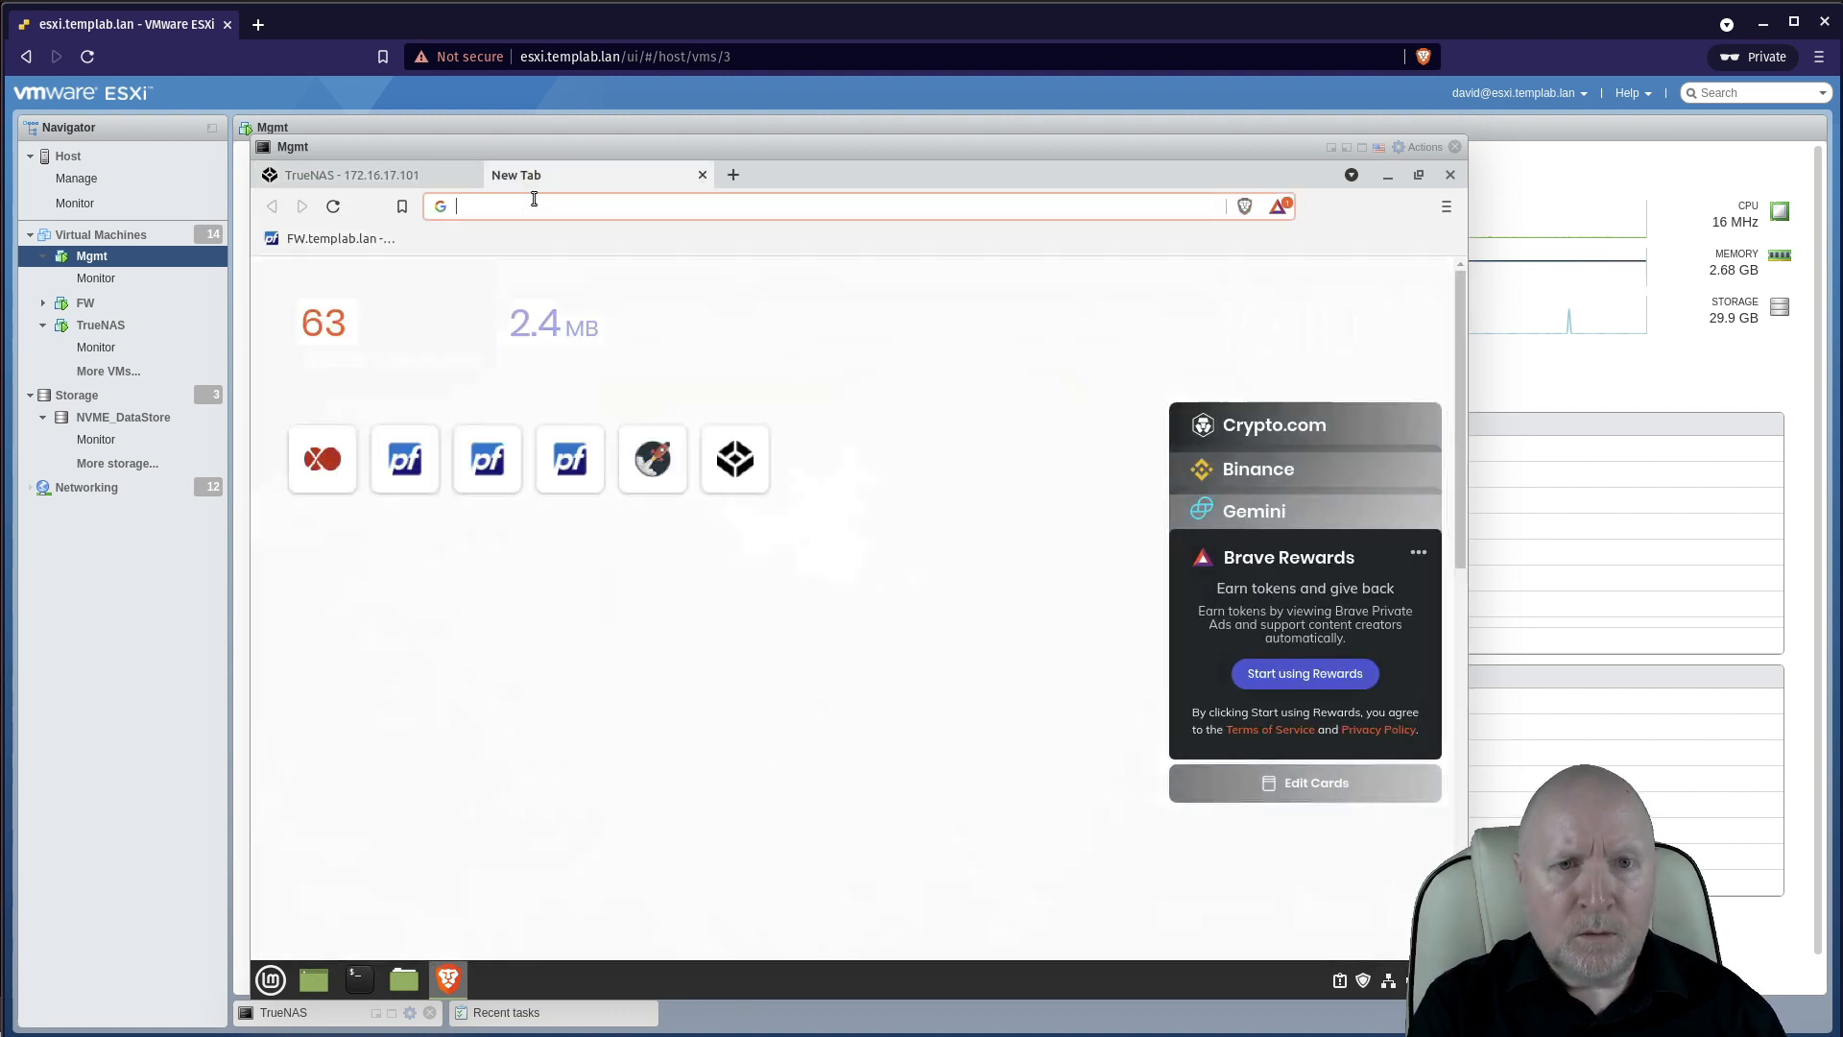
{"action": "type", "text": "172.16.19.10"}
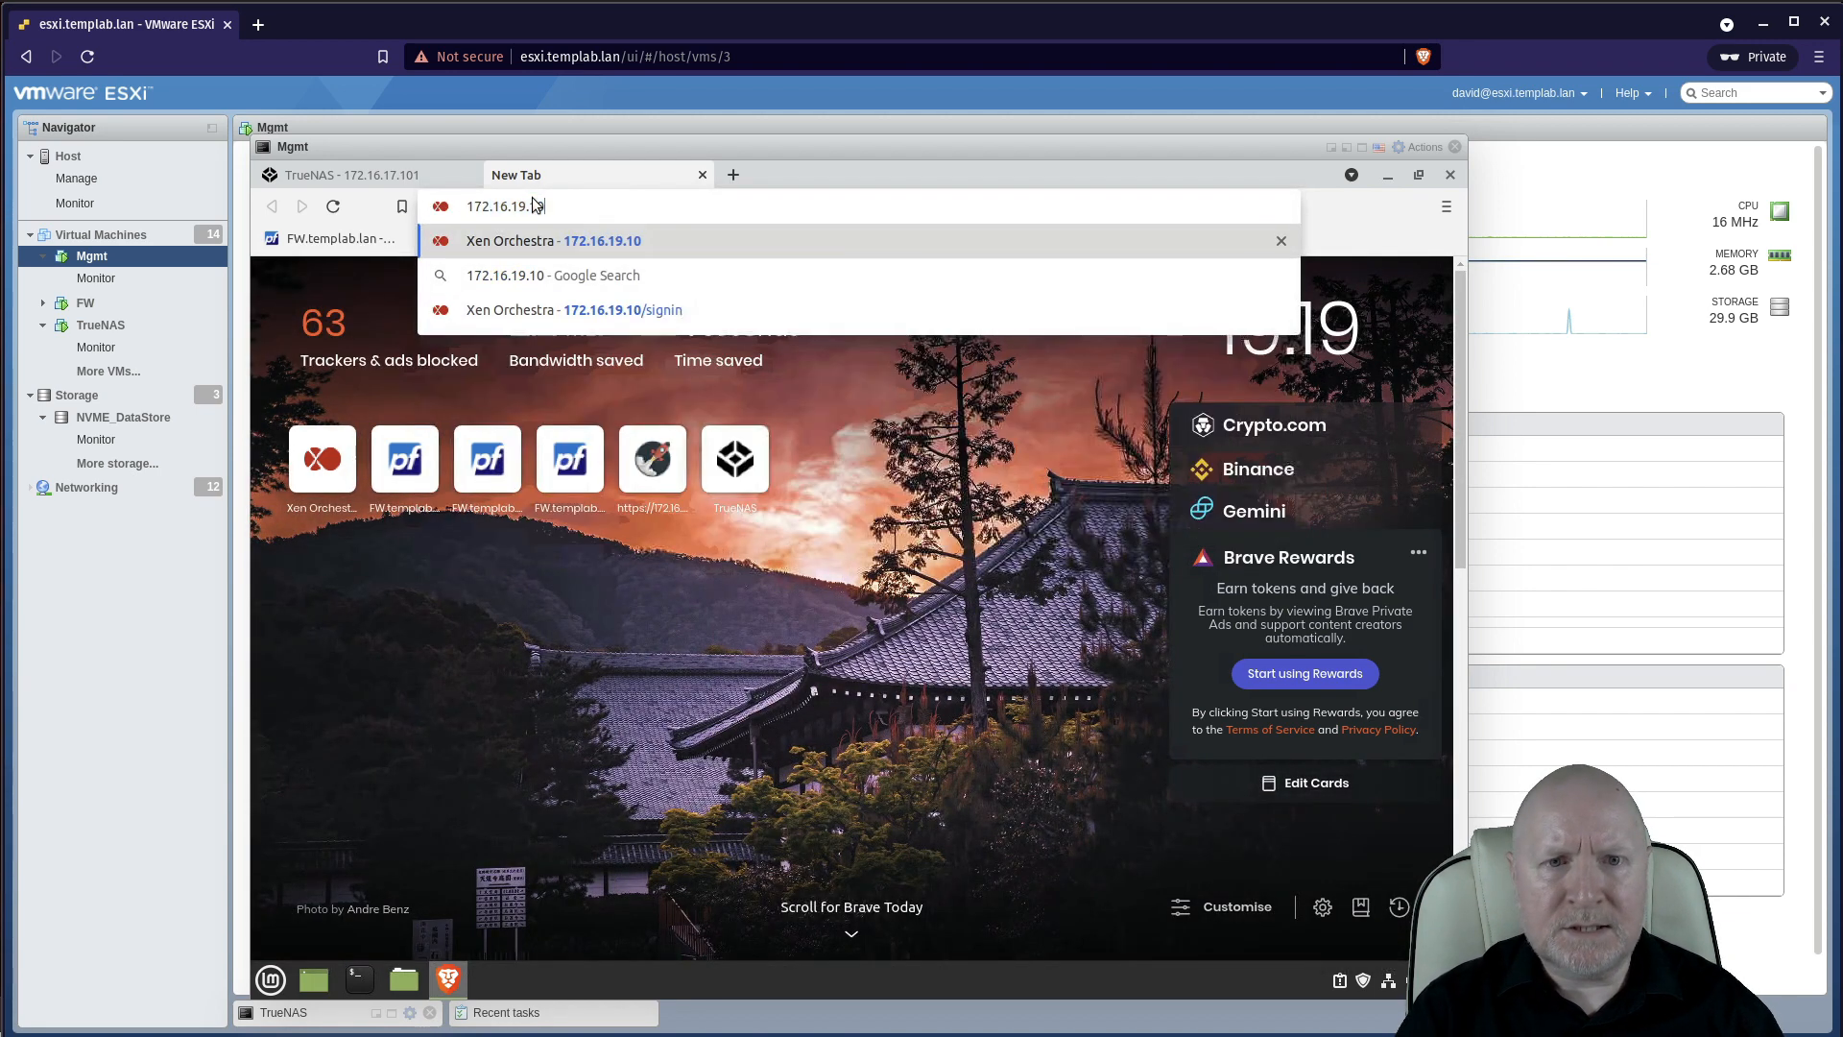
{"action": "key", "text": "BackSpace"}
{"action": "key", "text": "BackSpace"}
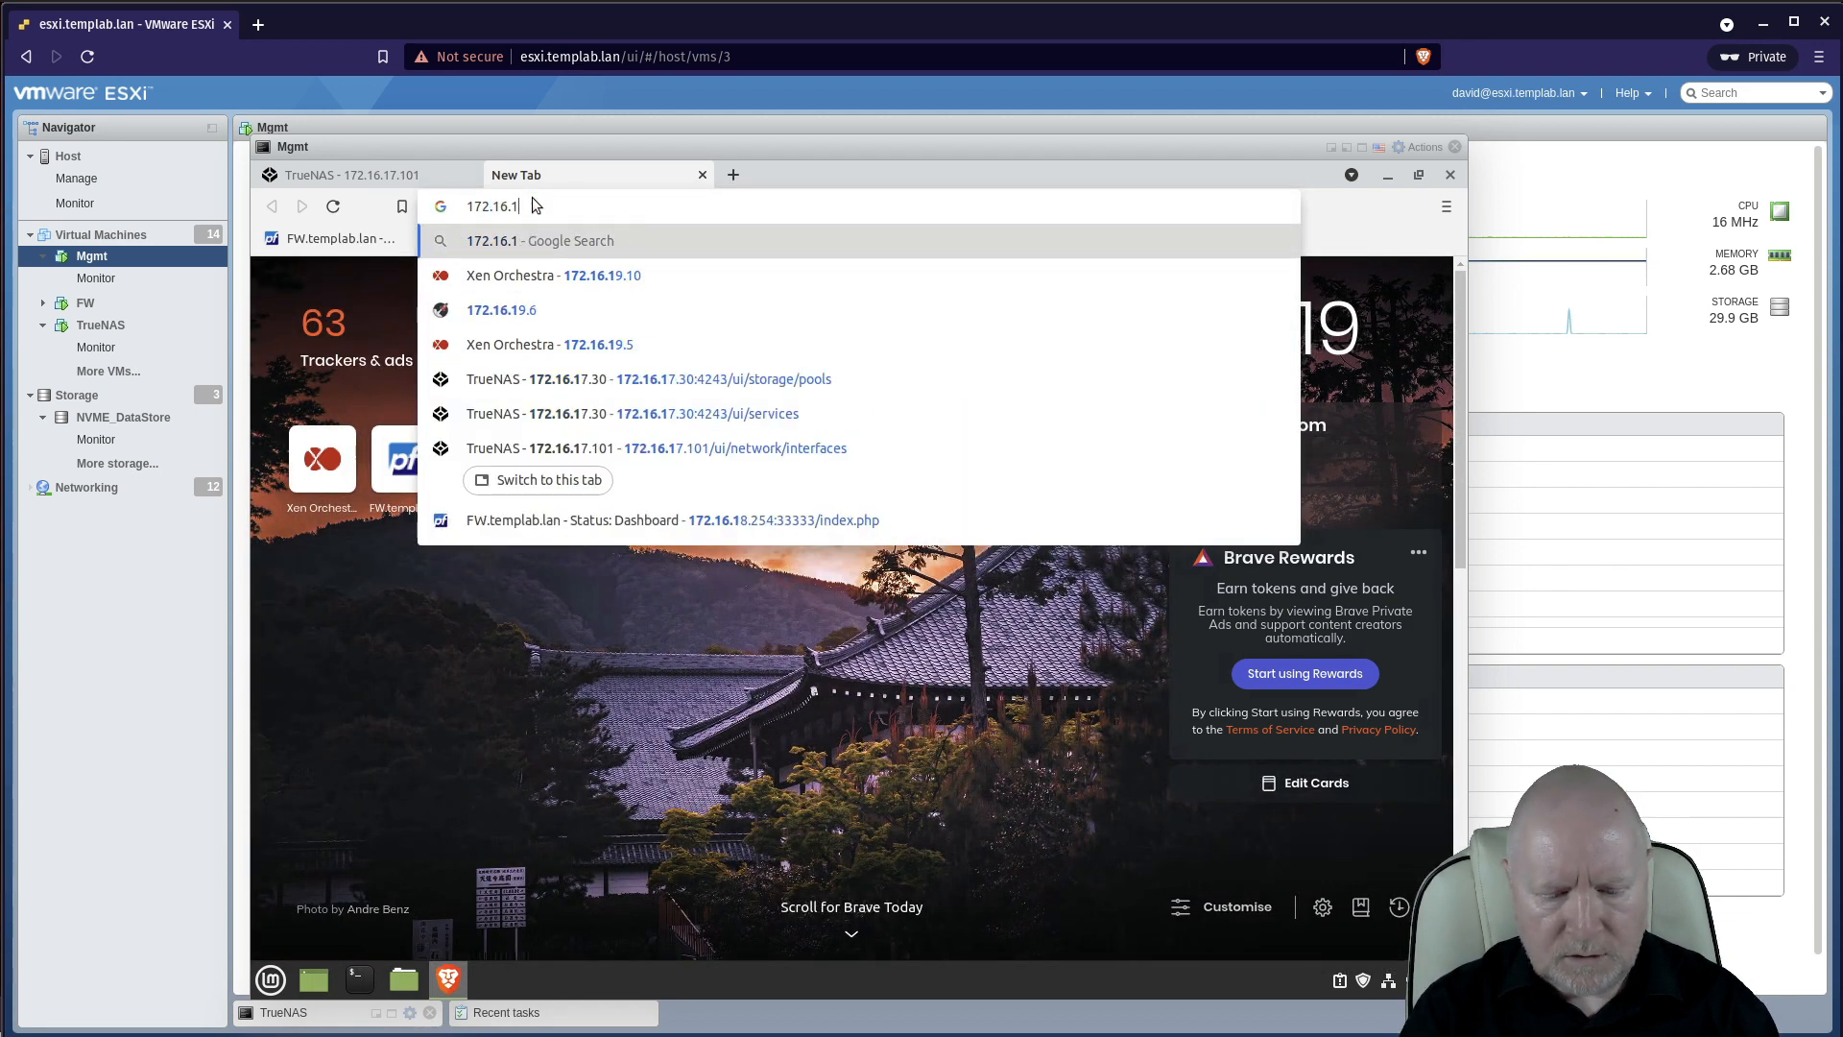
{"action": "type", "text": "7.30"}
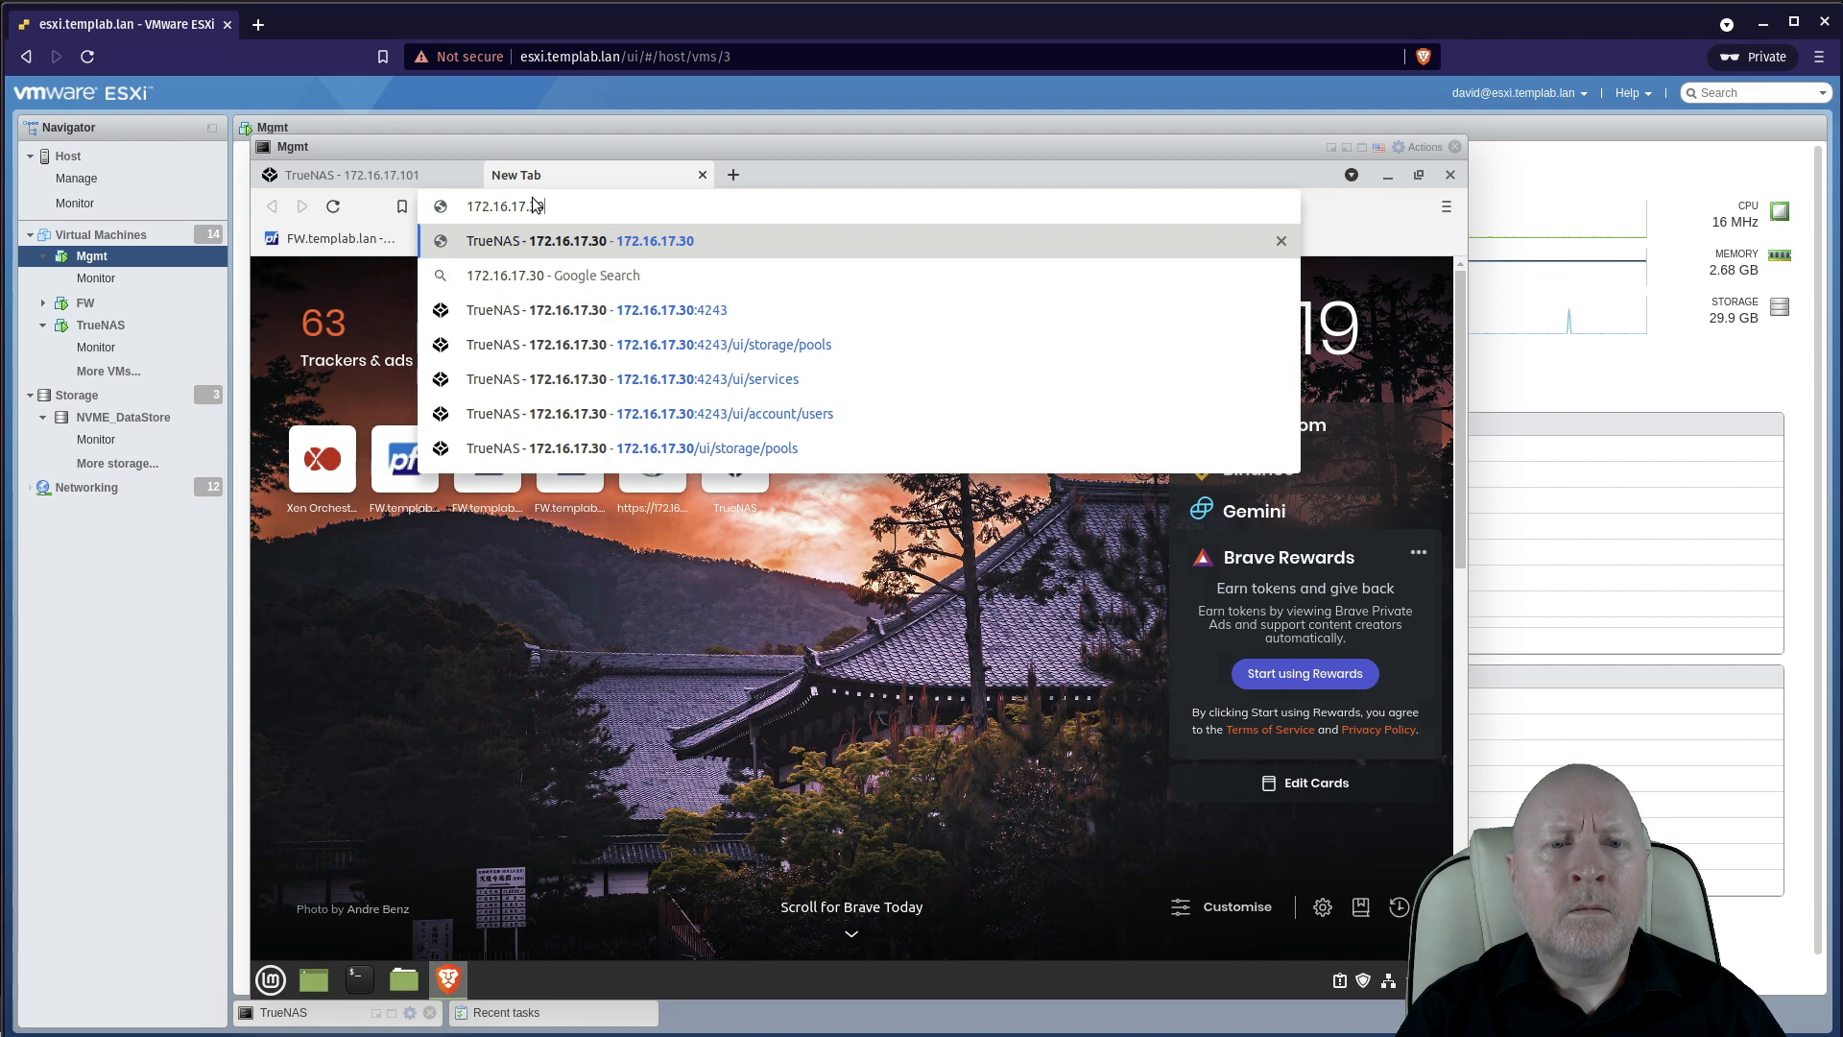
{"action": "key", "text": "Return"}
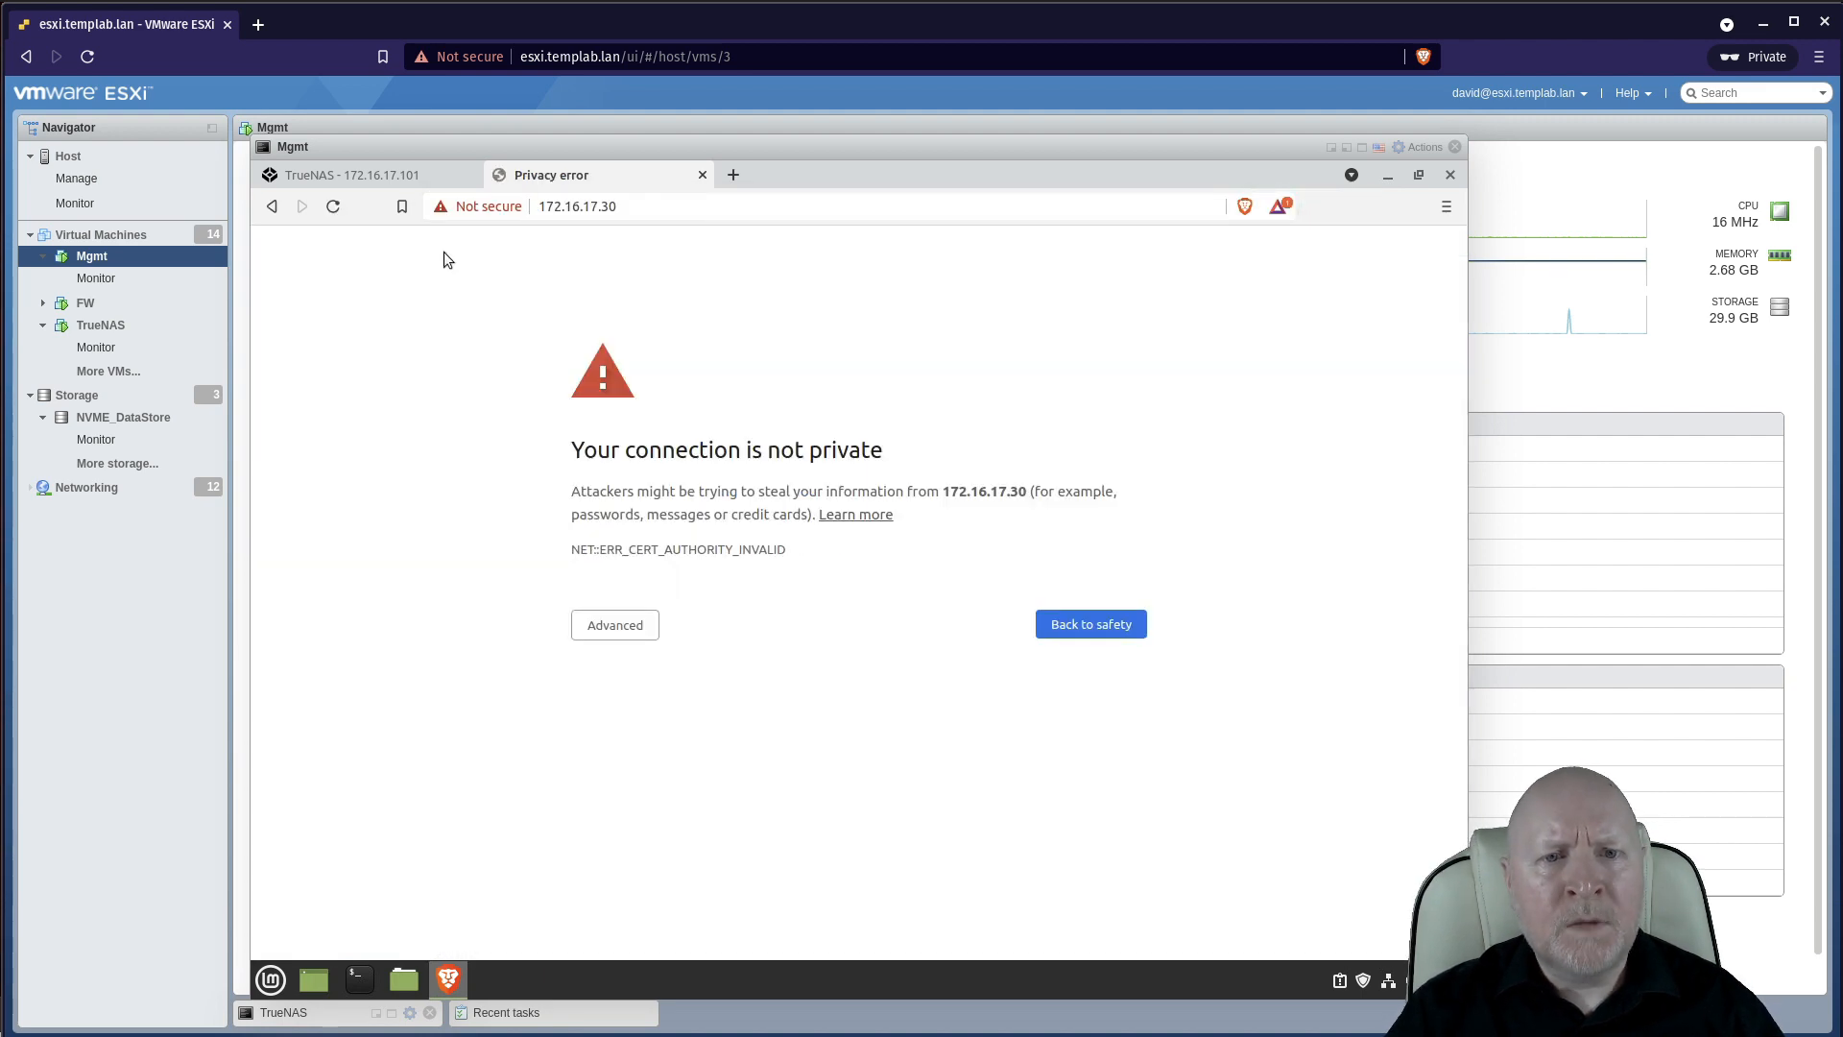
{"action": "left_click", "coordinate": [605, 630]}
{"action": "left_click", "coordinate": [630, 765]}
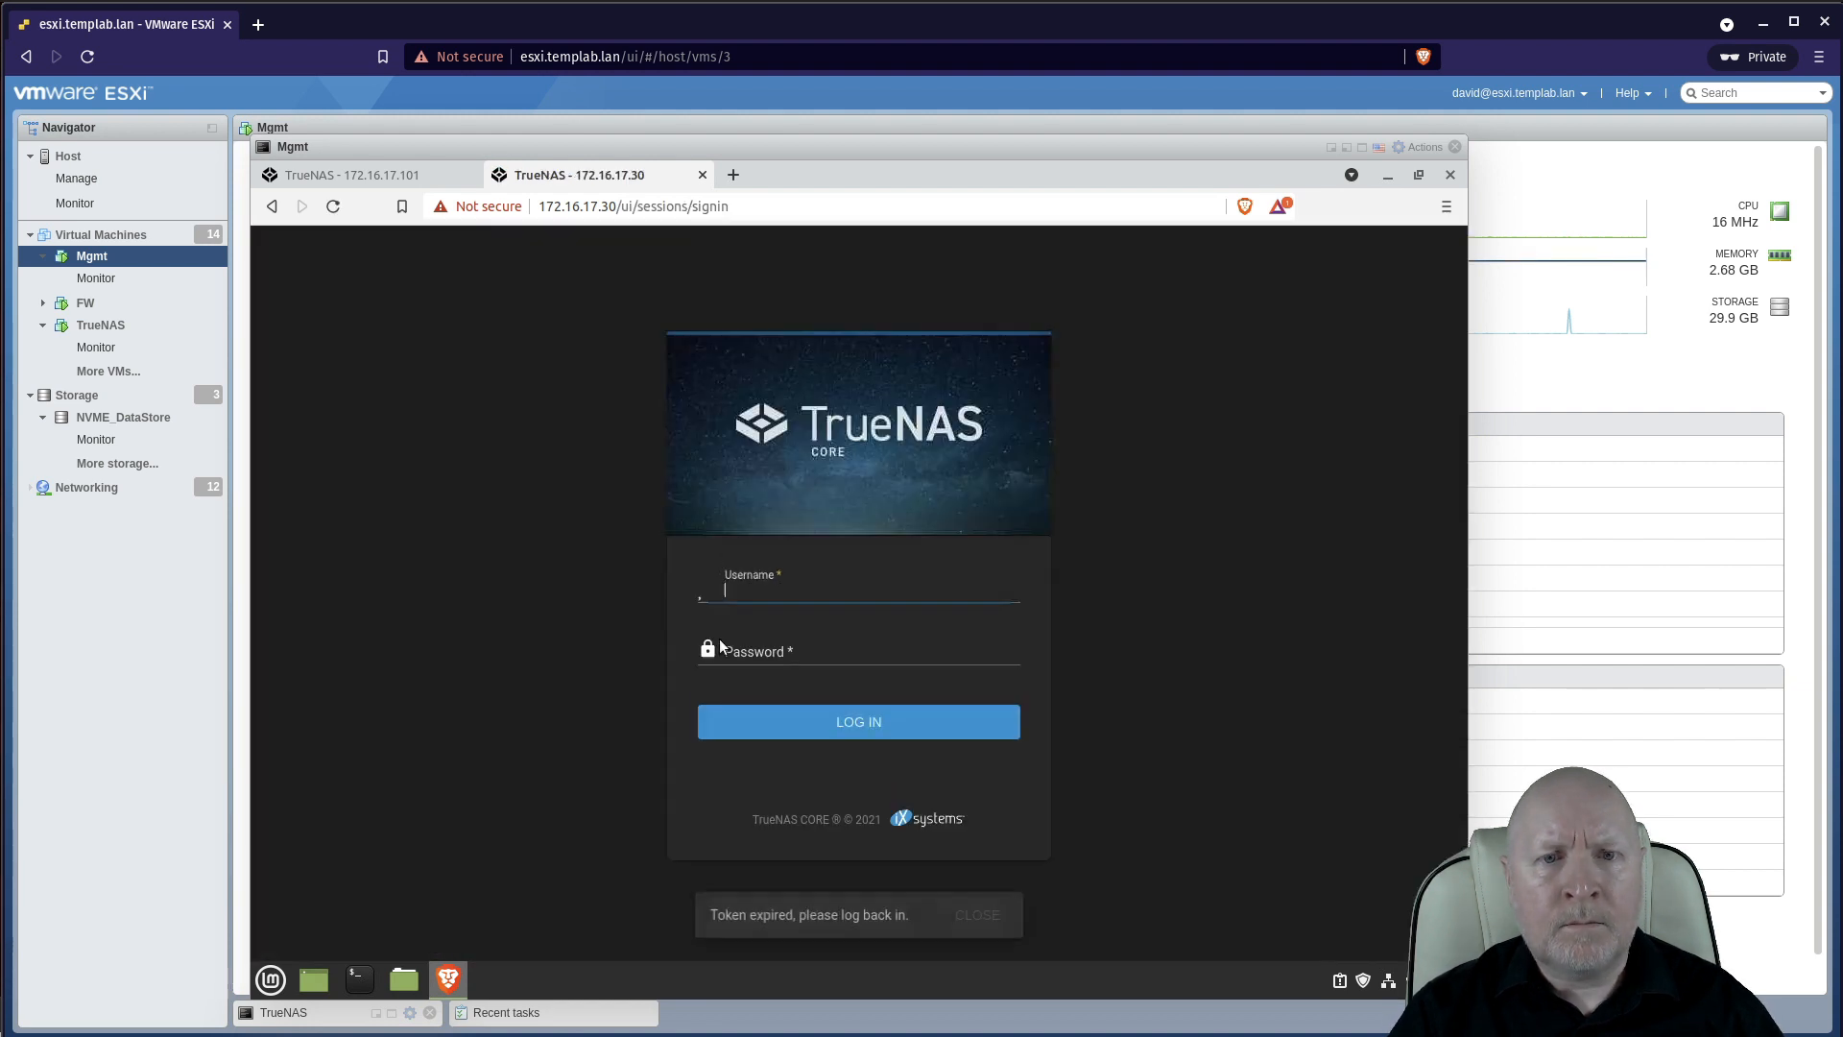
Step: Log in as root with the account password, re-entering the password until it is accepted
{"action": "type", "text": "root"}
{"action": "key", "text": "Tab"}
{"action": "type", "text": "•••••••"}
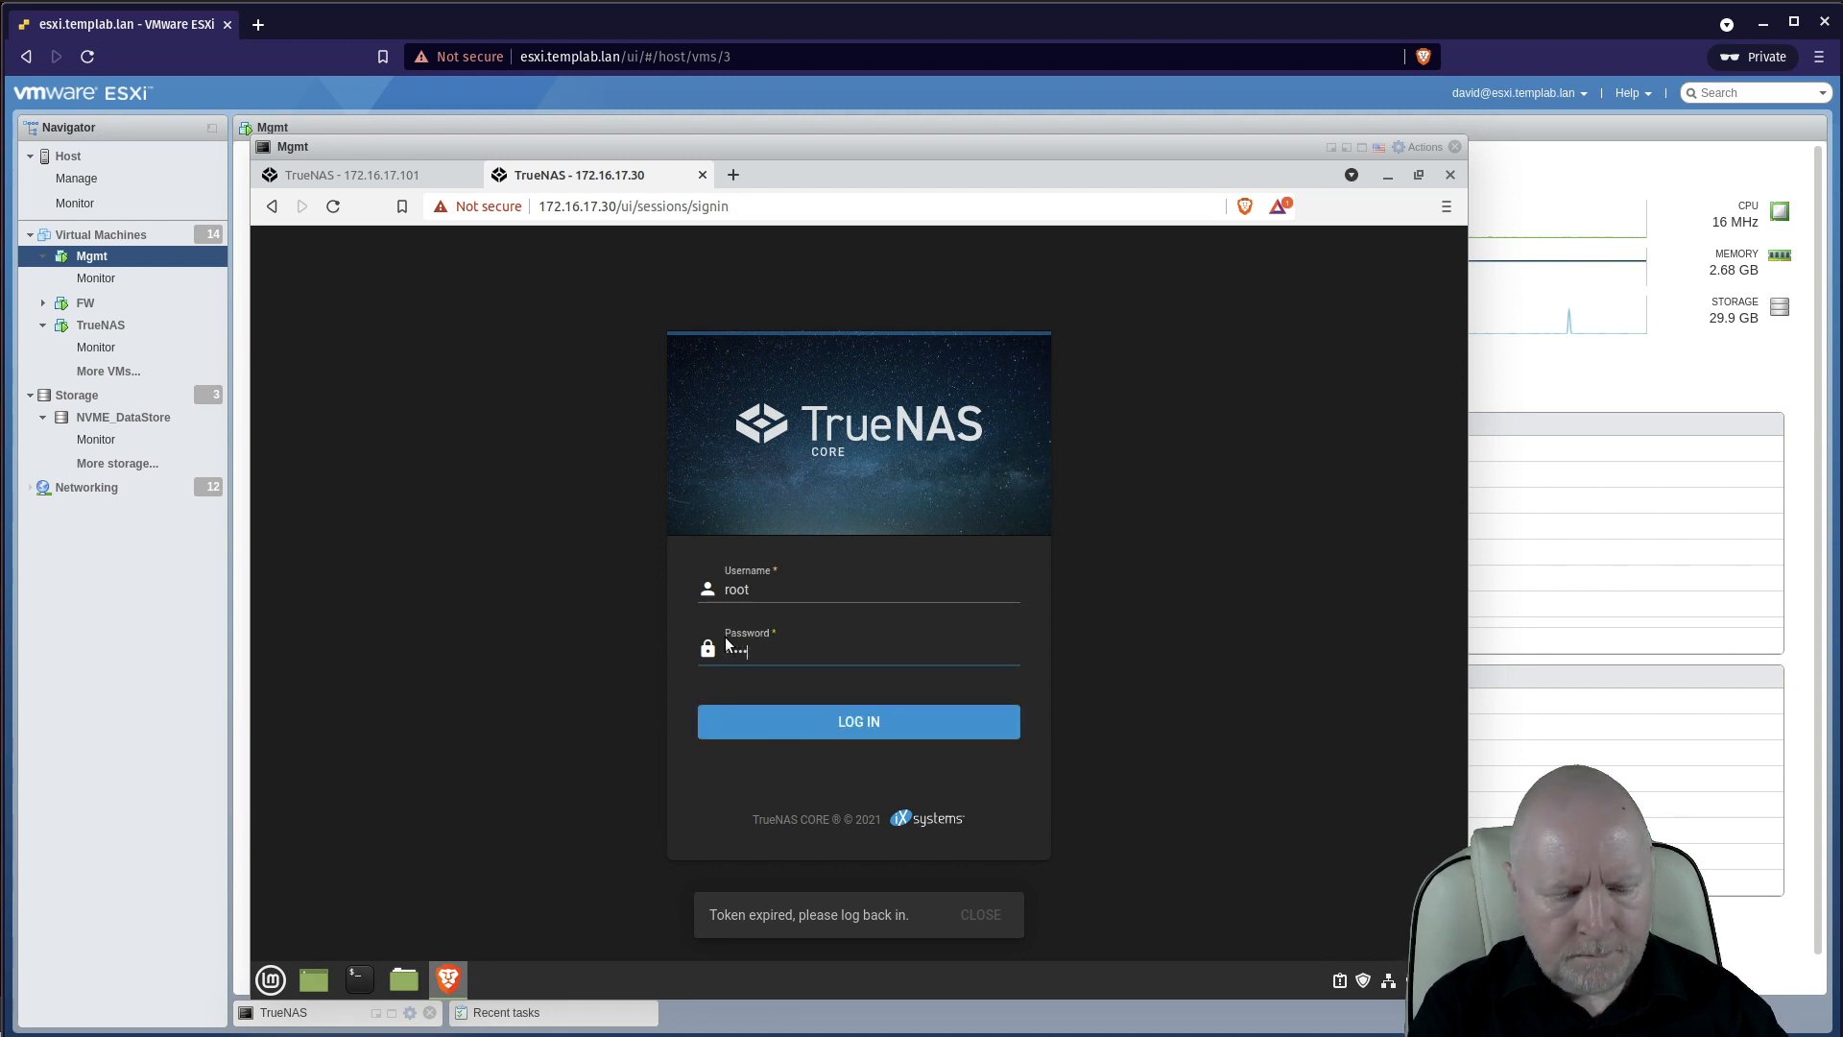
{"action": "left_click", "coordinate": [797, 722]}
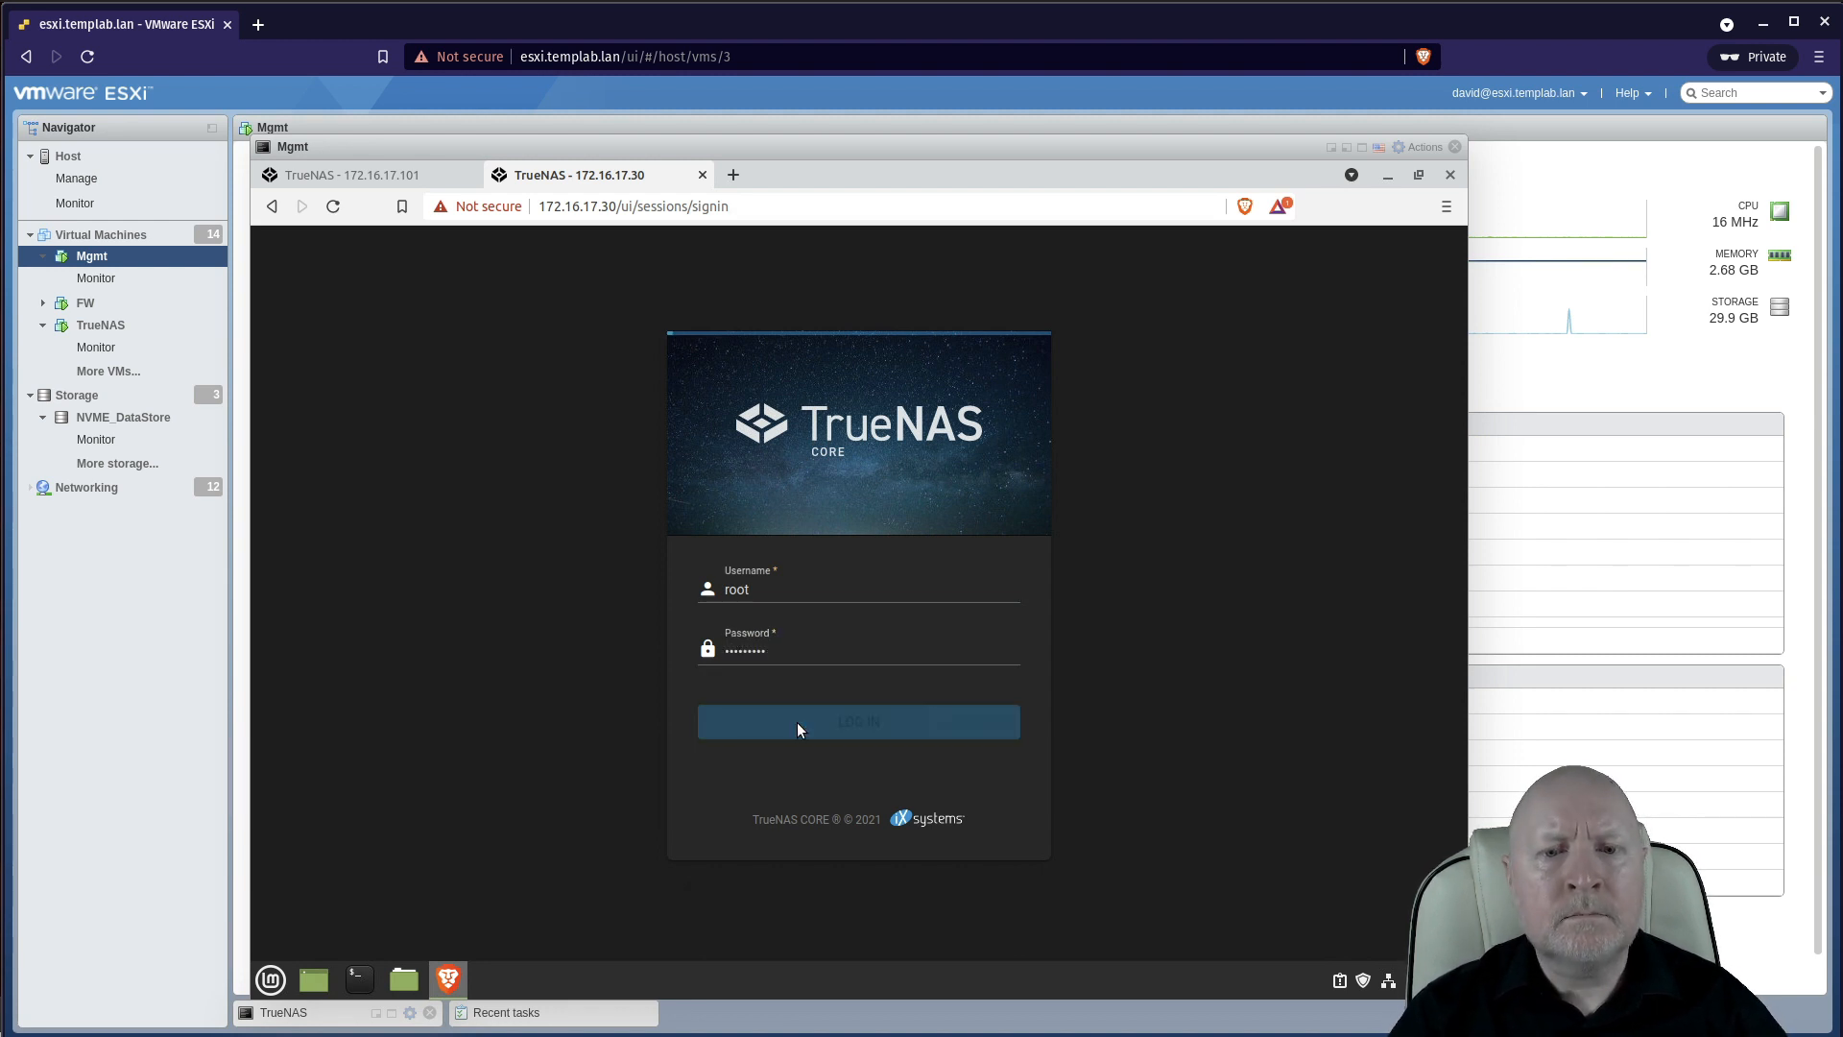
{"action": "left_click", "coordinate": [758, 646]}
{"action": "type", "text": "••••••••"}
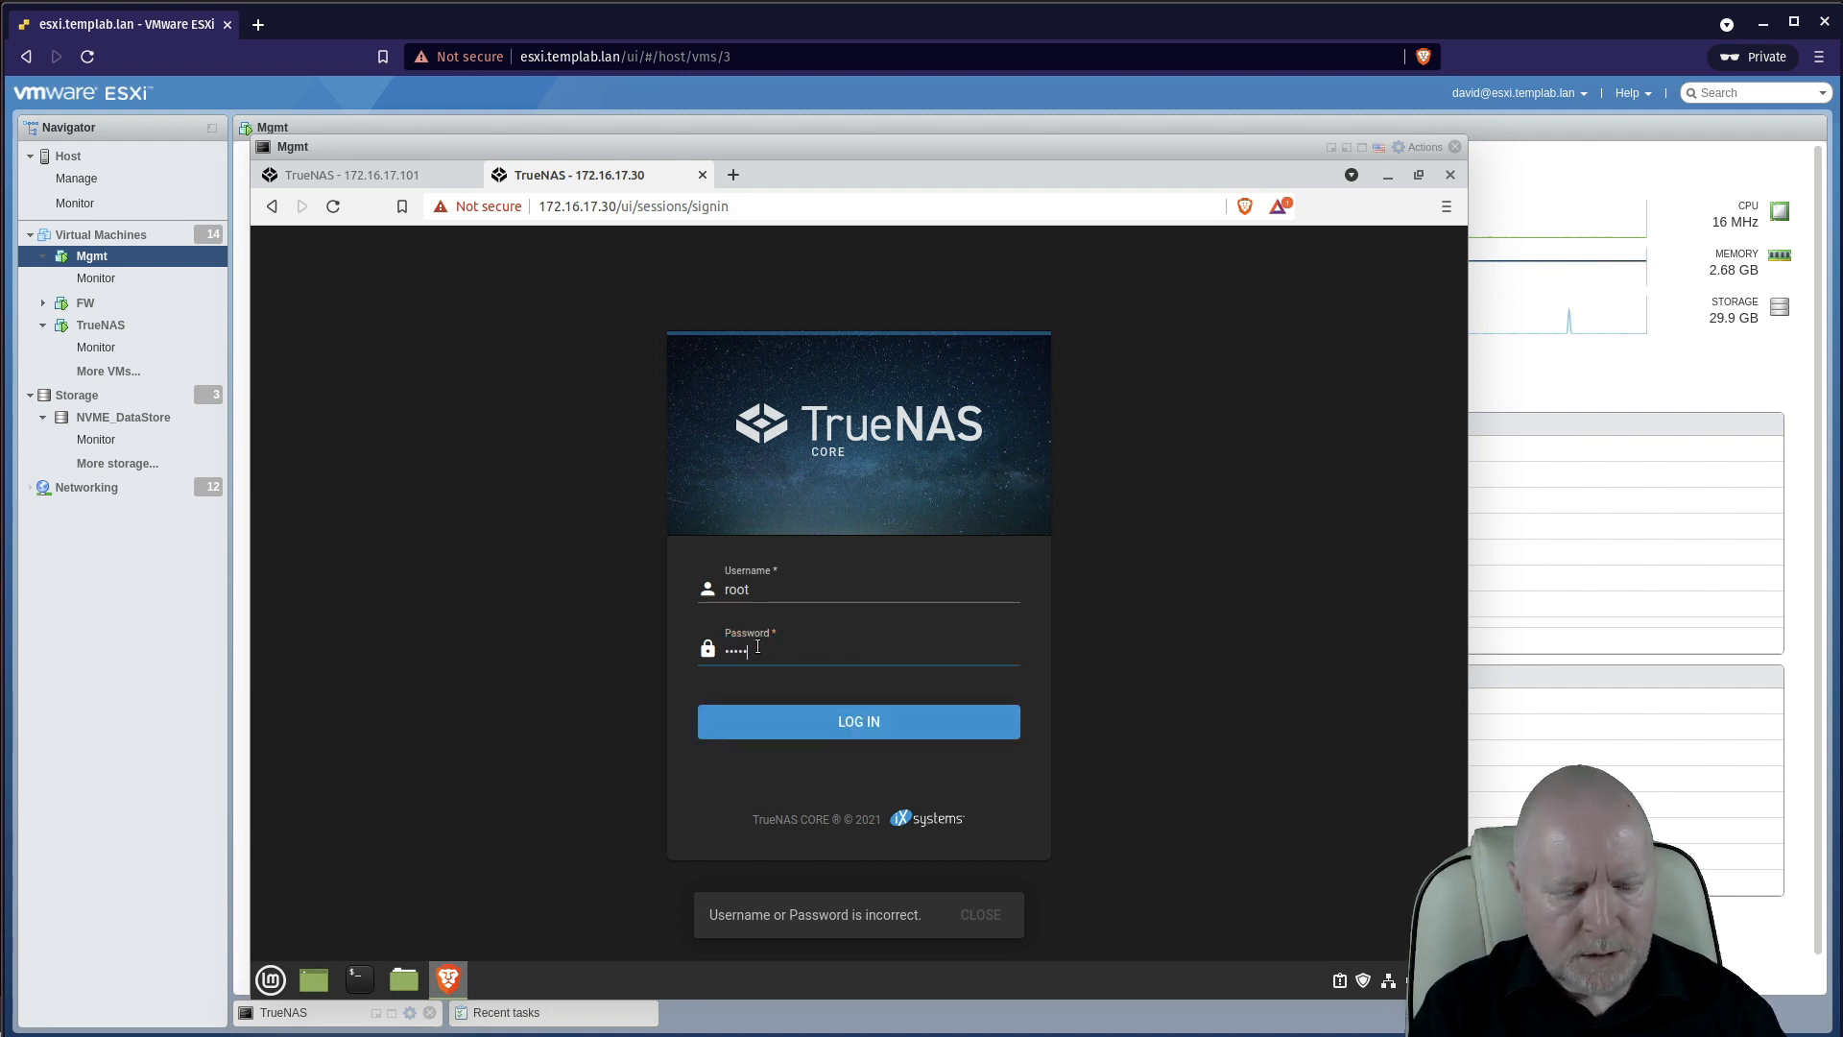
{"action": "key", "text": "Return"}
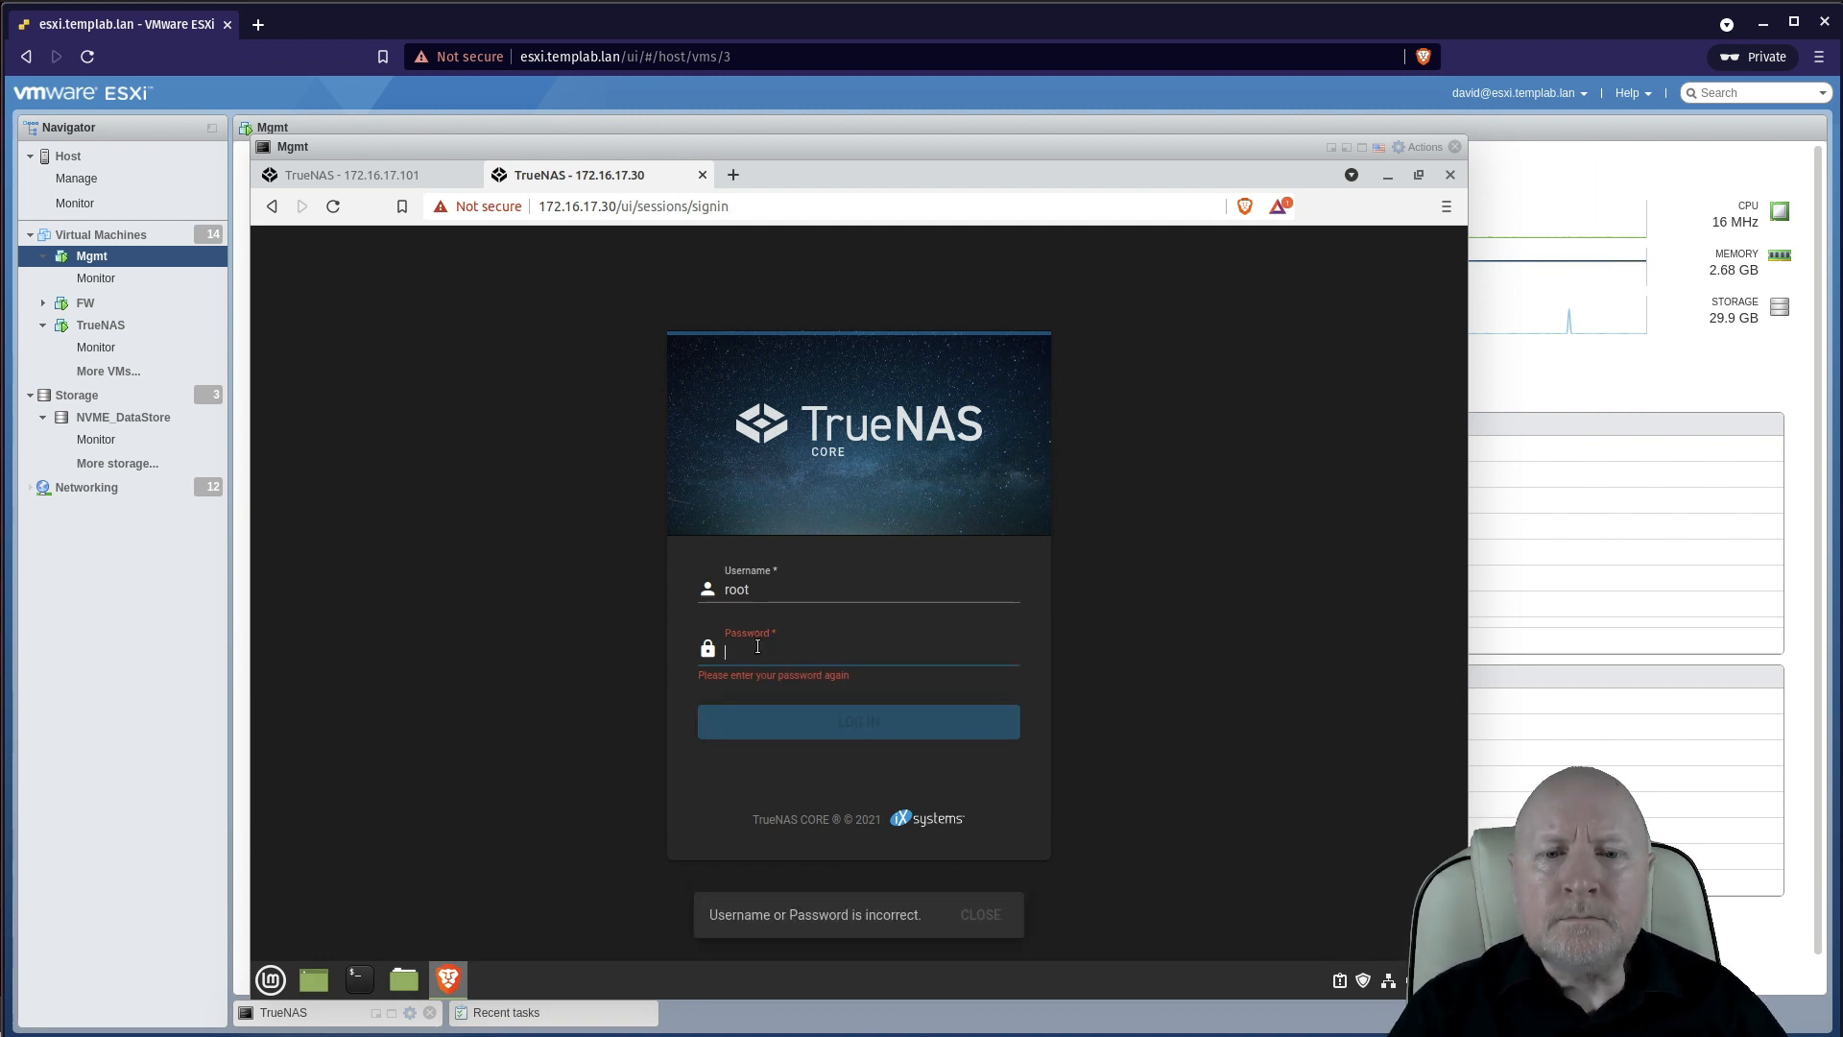
{"action": "type", "text": "••"}
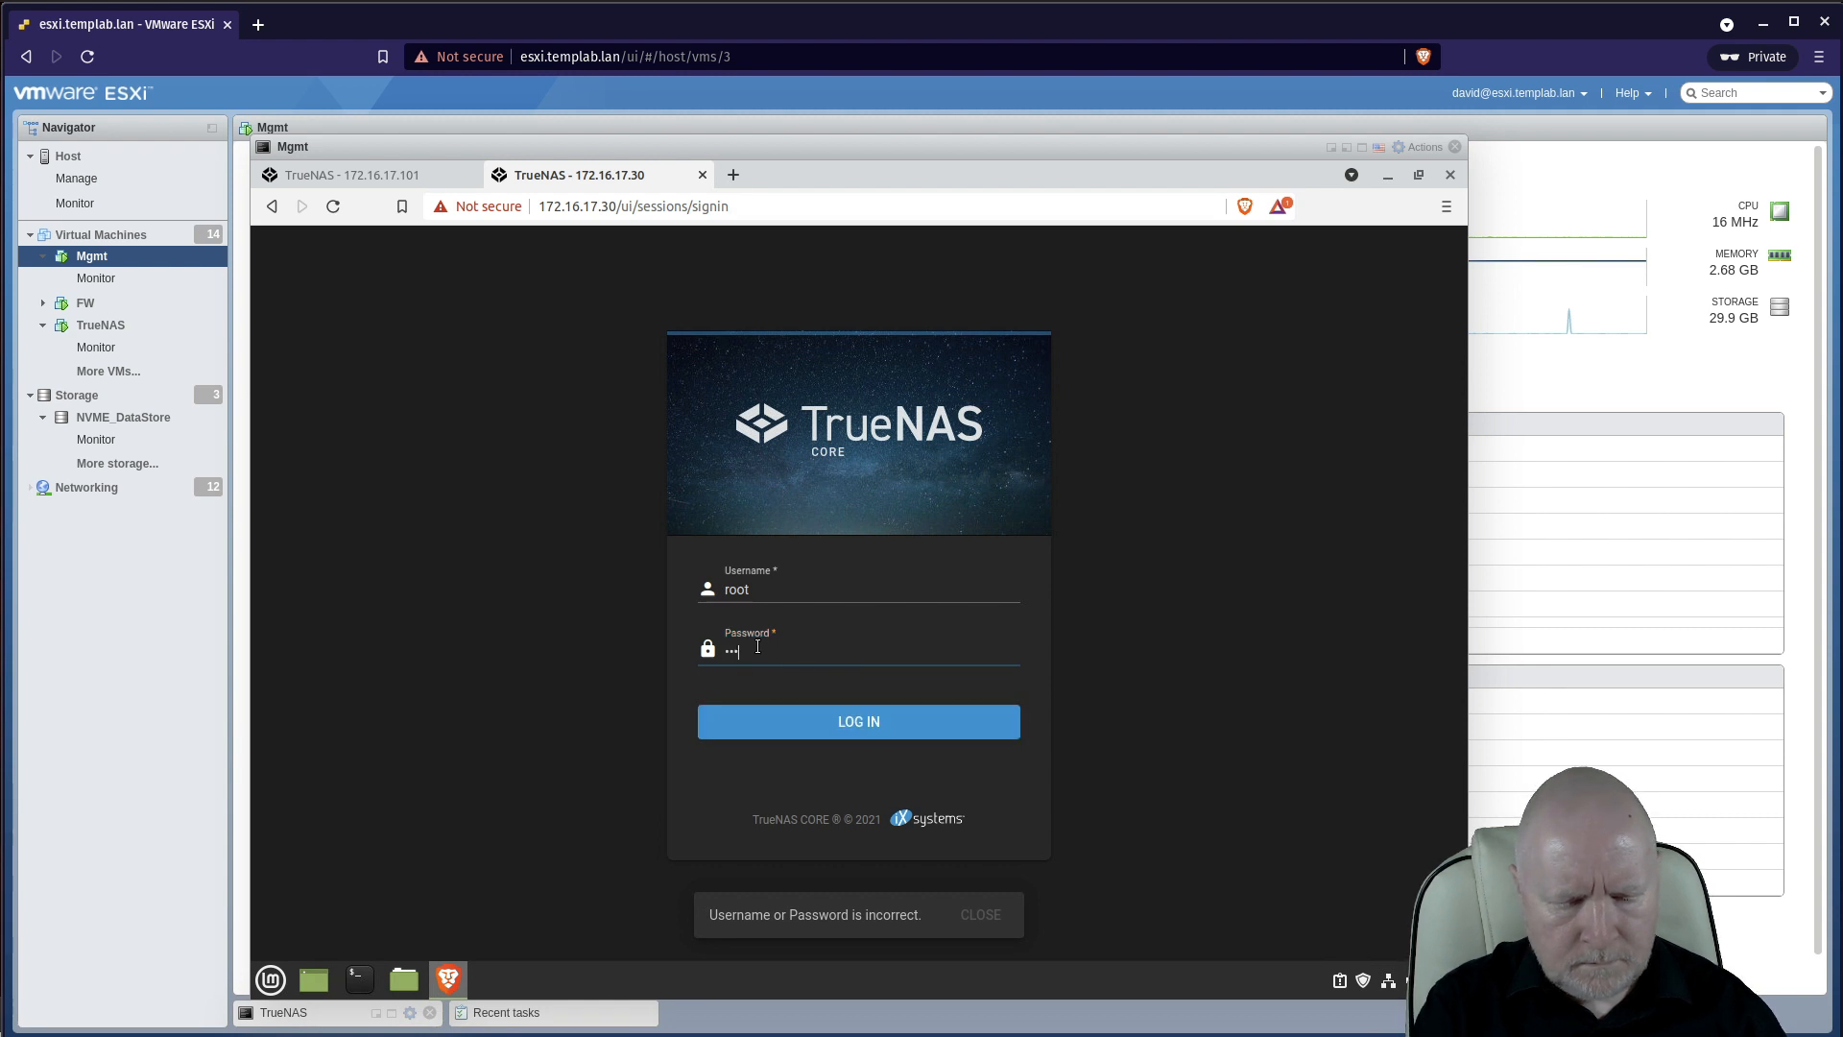
{"action": "type", "text": "••••••"}
{"action": "key", "text": "Return"}
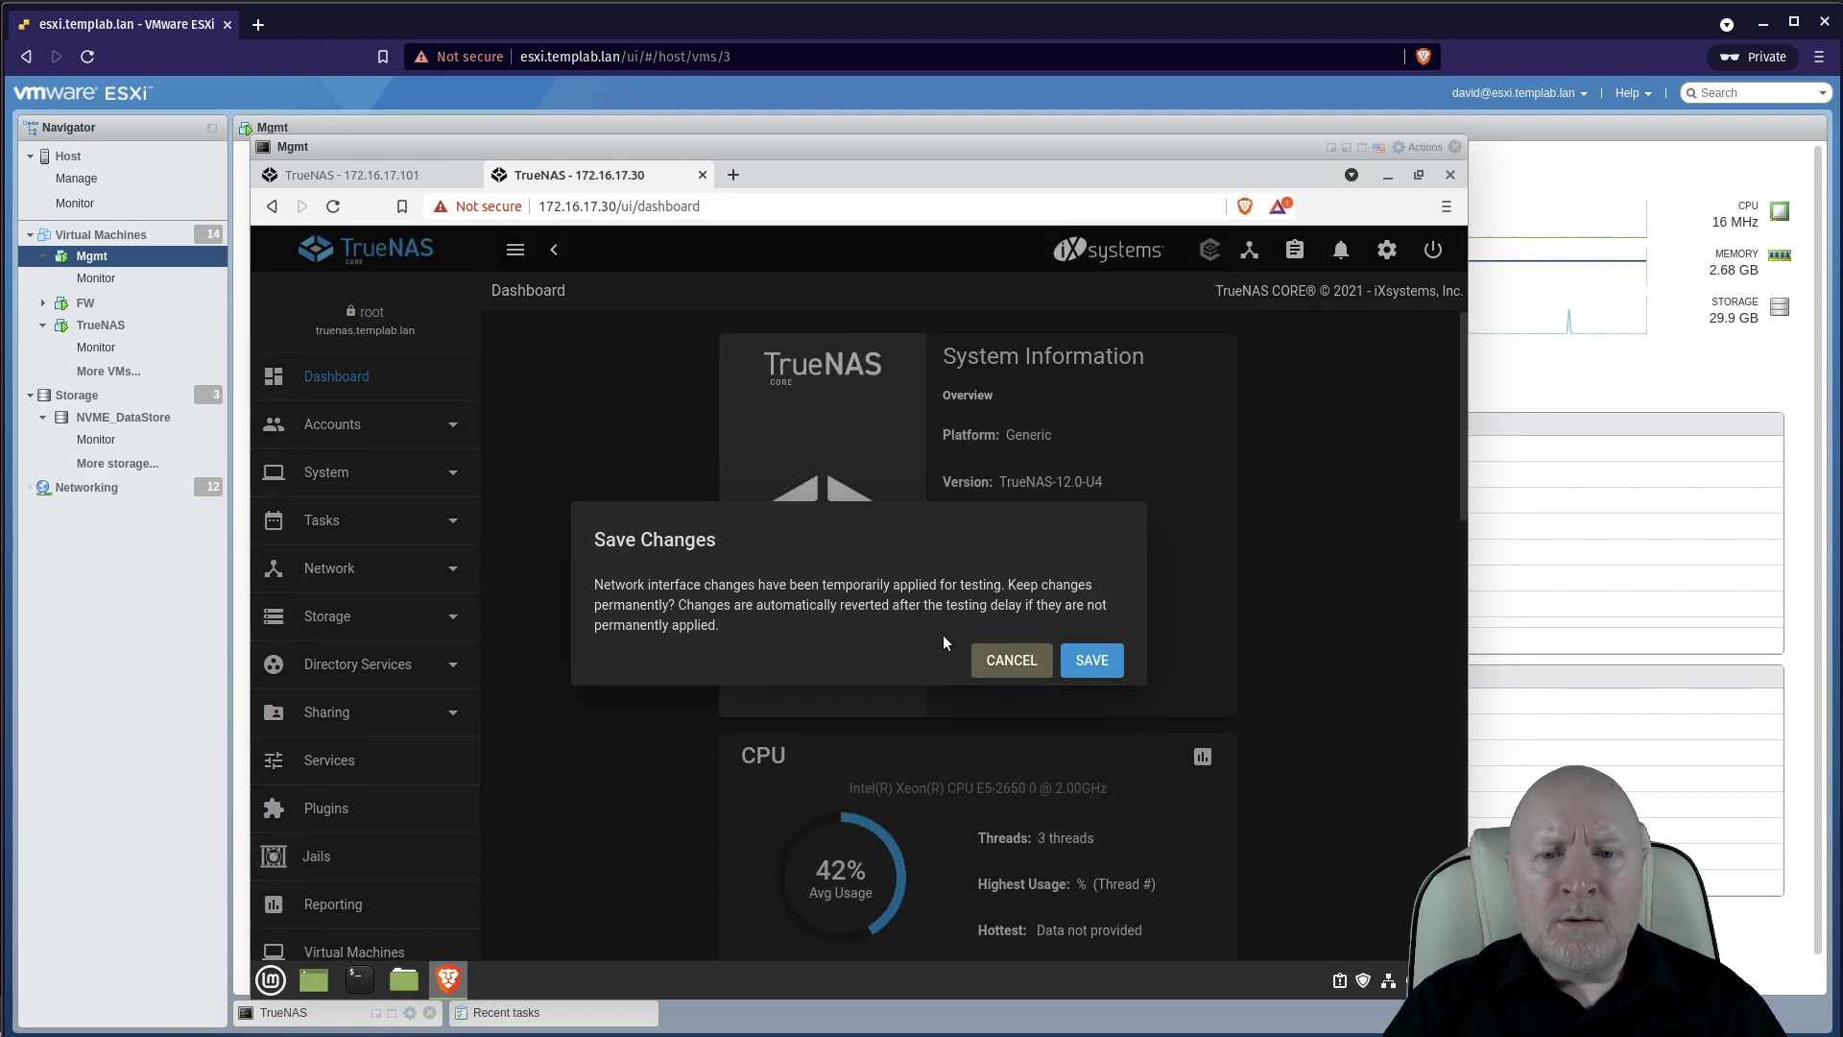
Step: Save the tested network interface changes permanently and close the old 172.16.17.101 browser tab
{"action": "left_click", "coordinate": [1108, 664]}
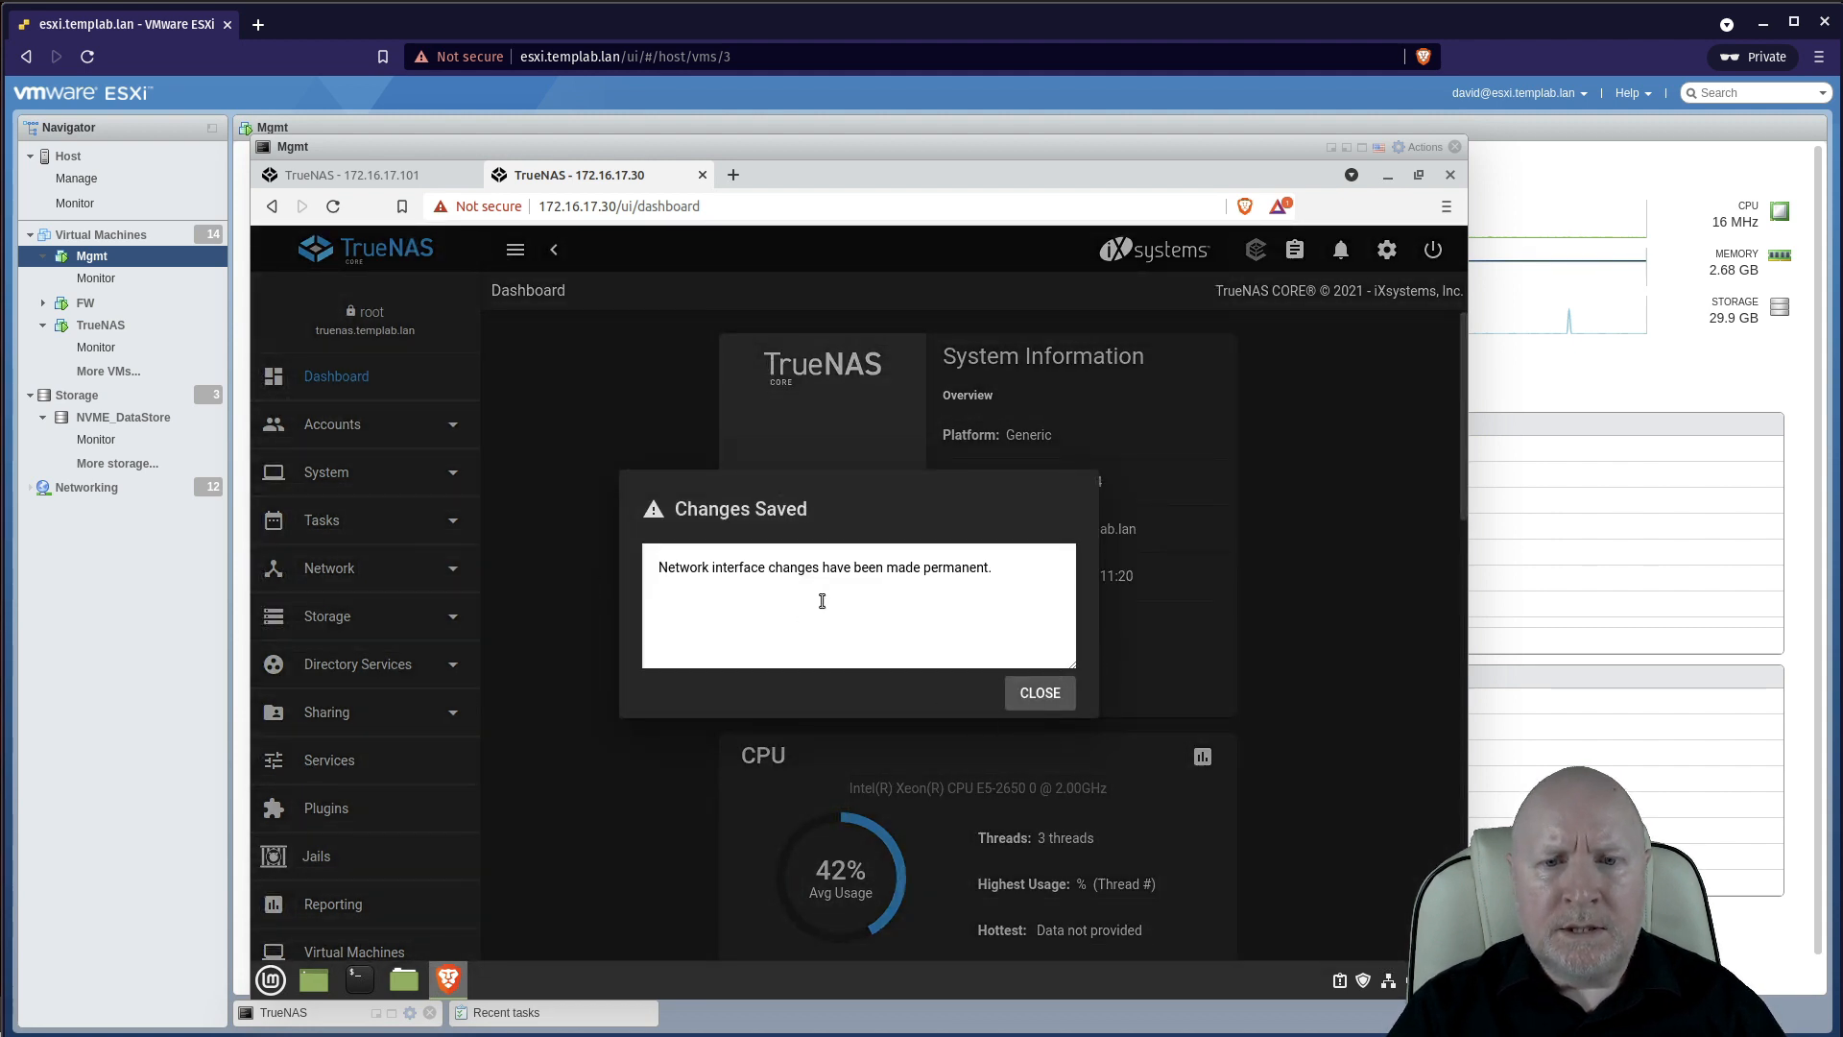
{"action": "left_click", "coordinate": [1050, 703]}
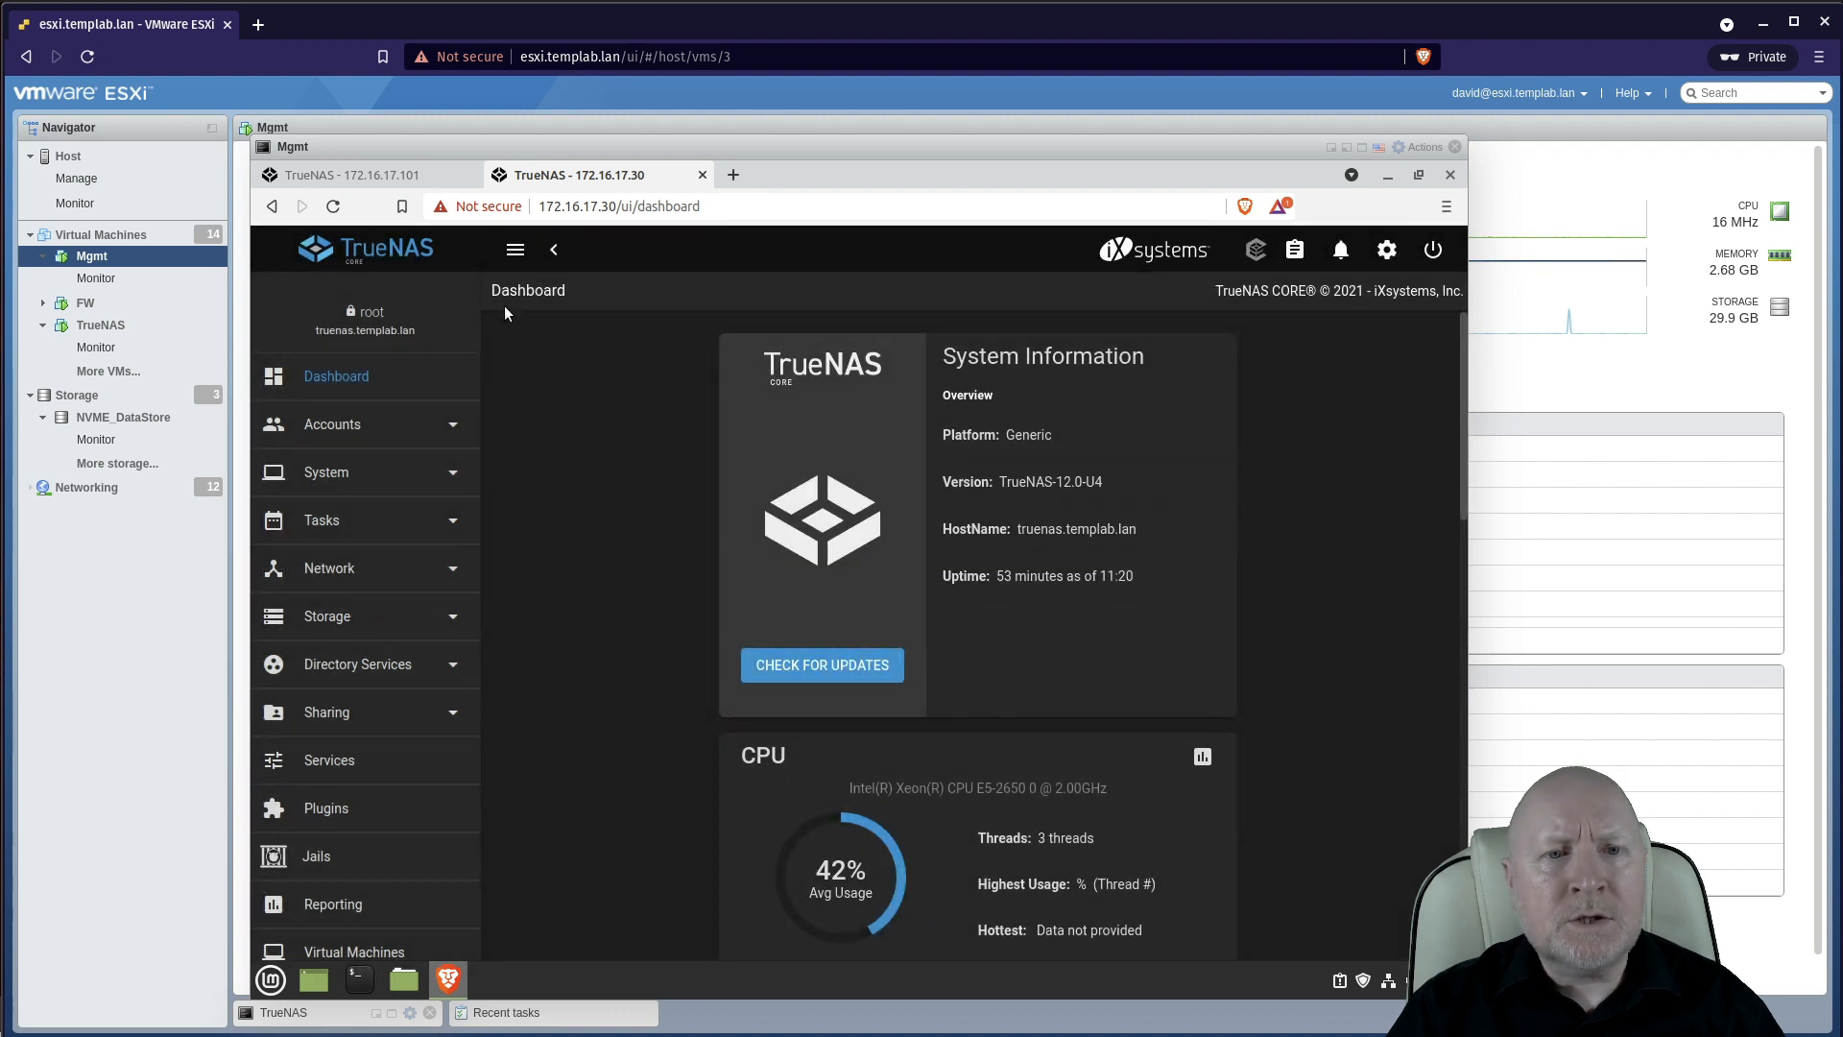
{"action": "left_click", "coordinate": [451, 182]}
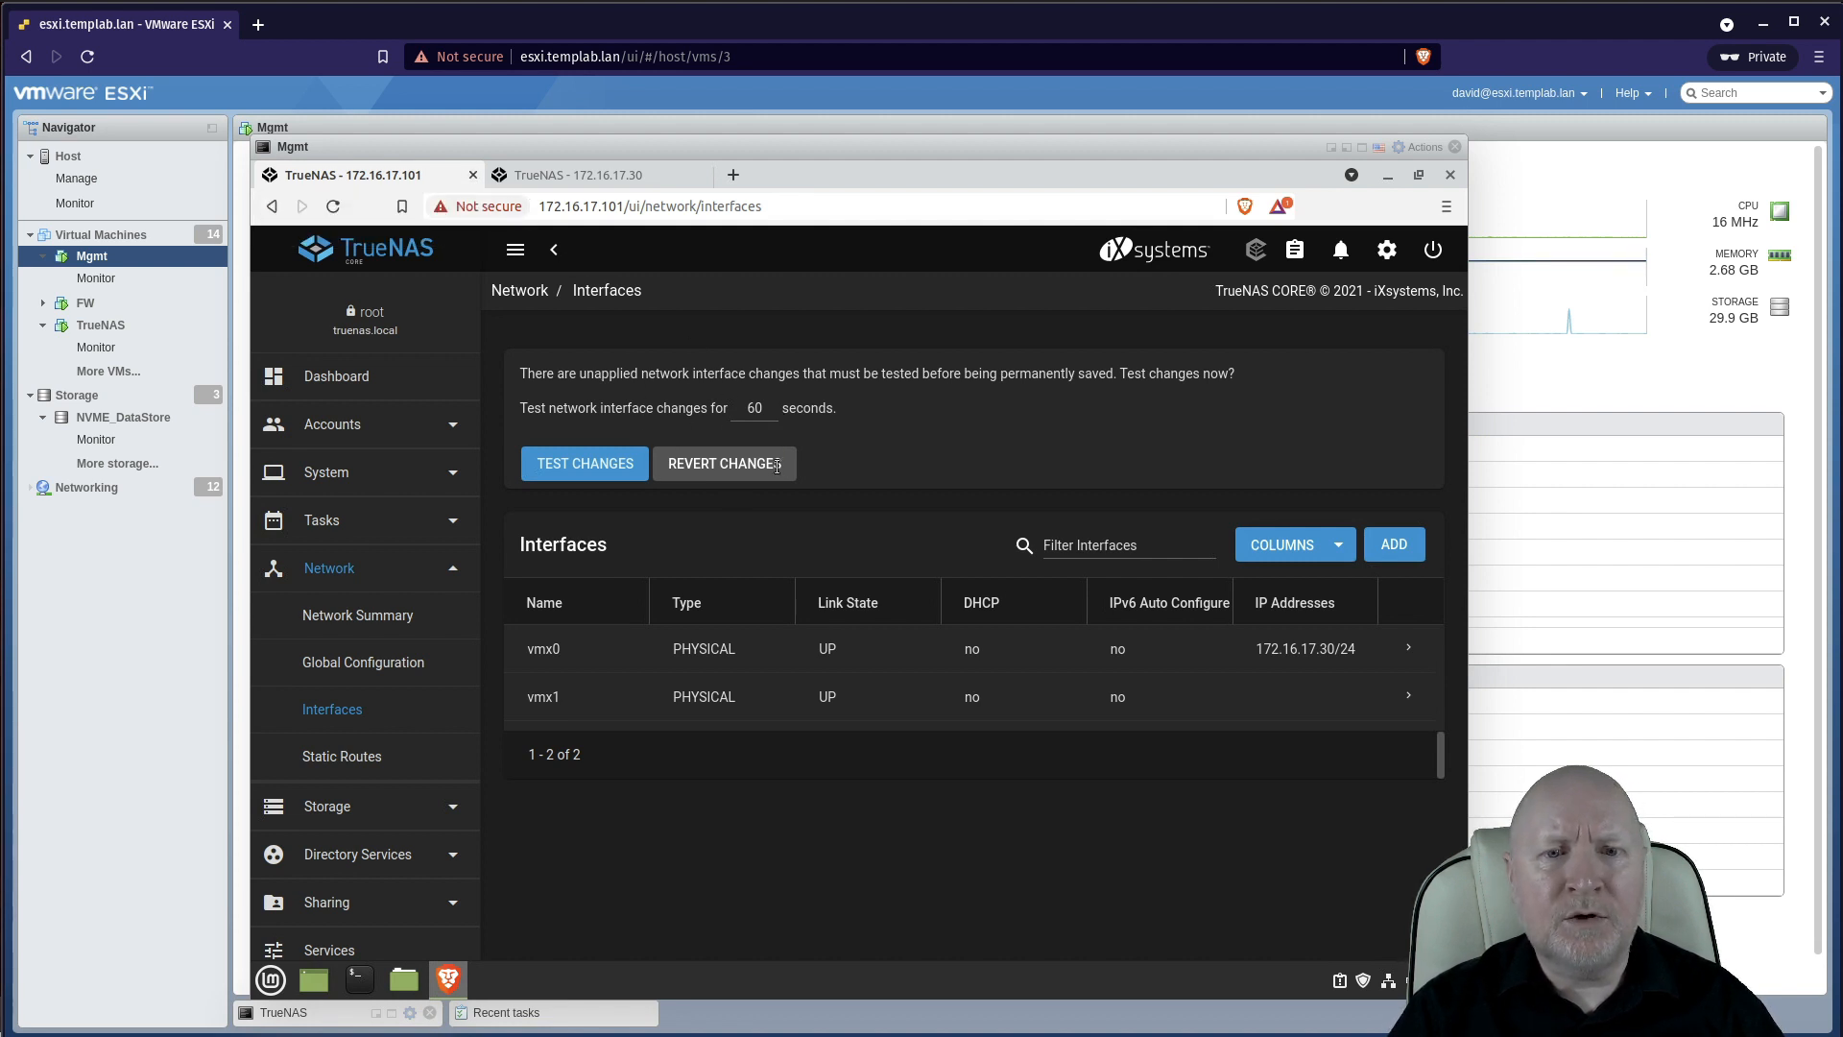
{"action": "left_click", "coordinate": [473, 175]}
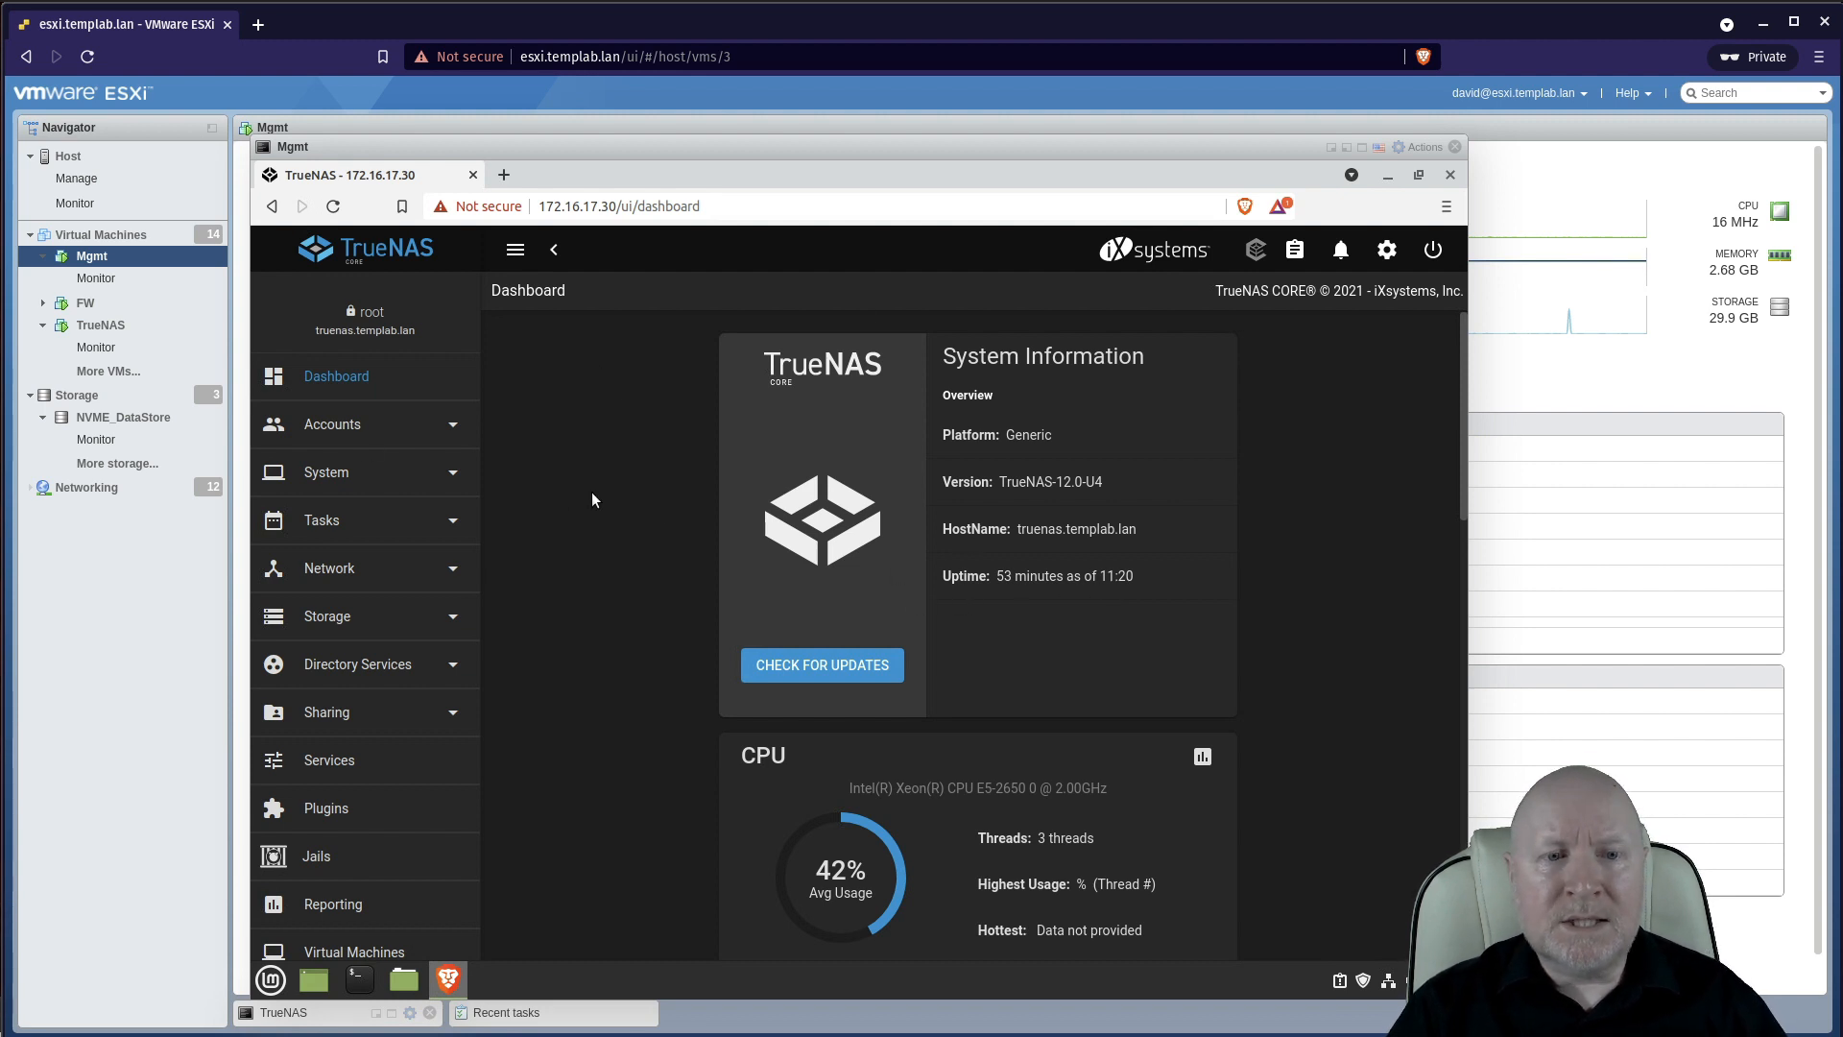
Step: Review the network's Static Routes page and the list of interfaces
{"action": "left_click", "coordinate": [423, 573]}
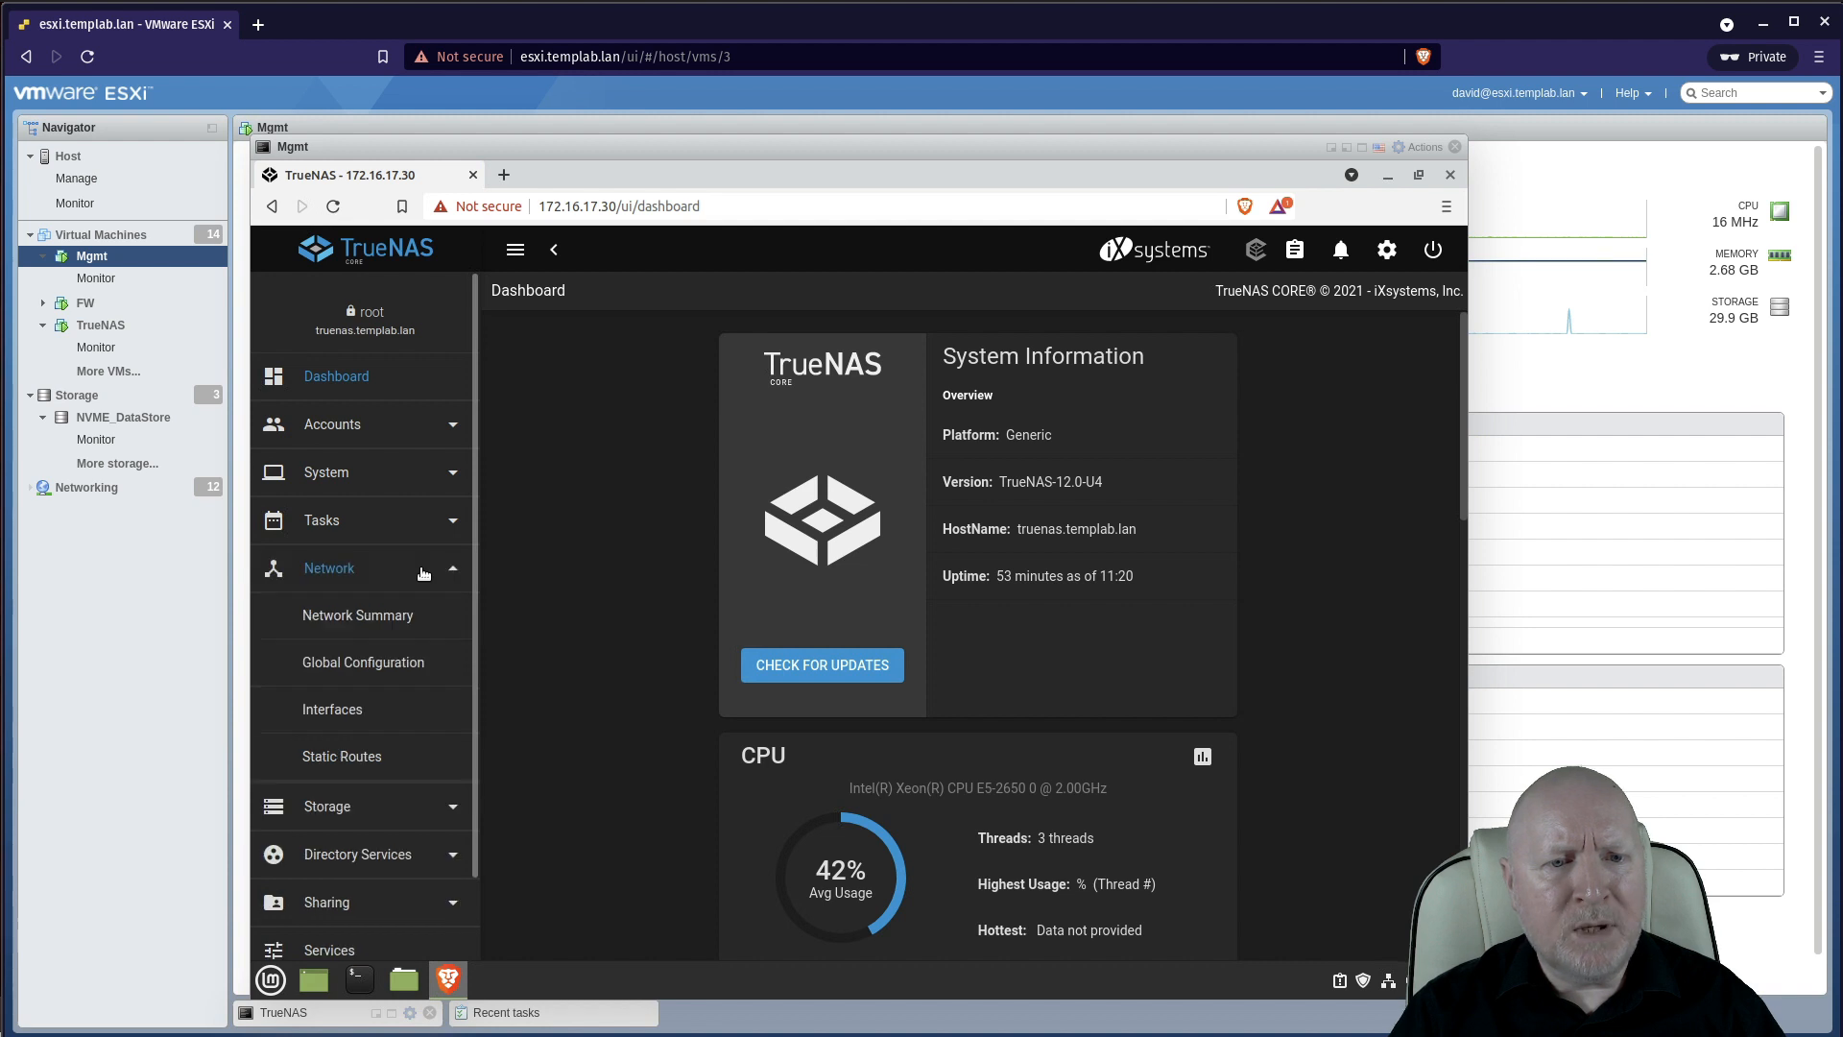
{"action": "left_click", "coordinate": [374, 762]}
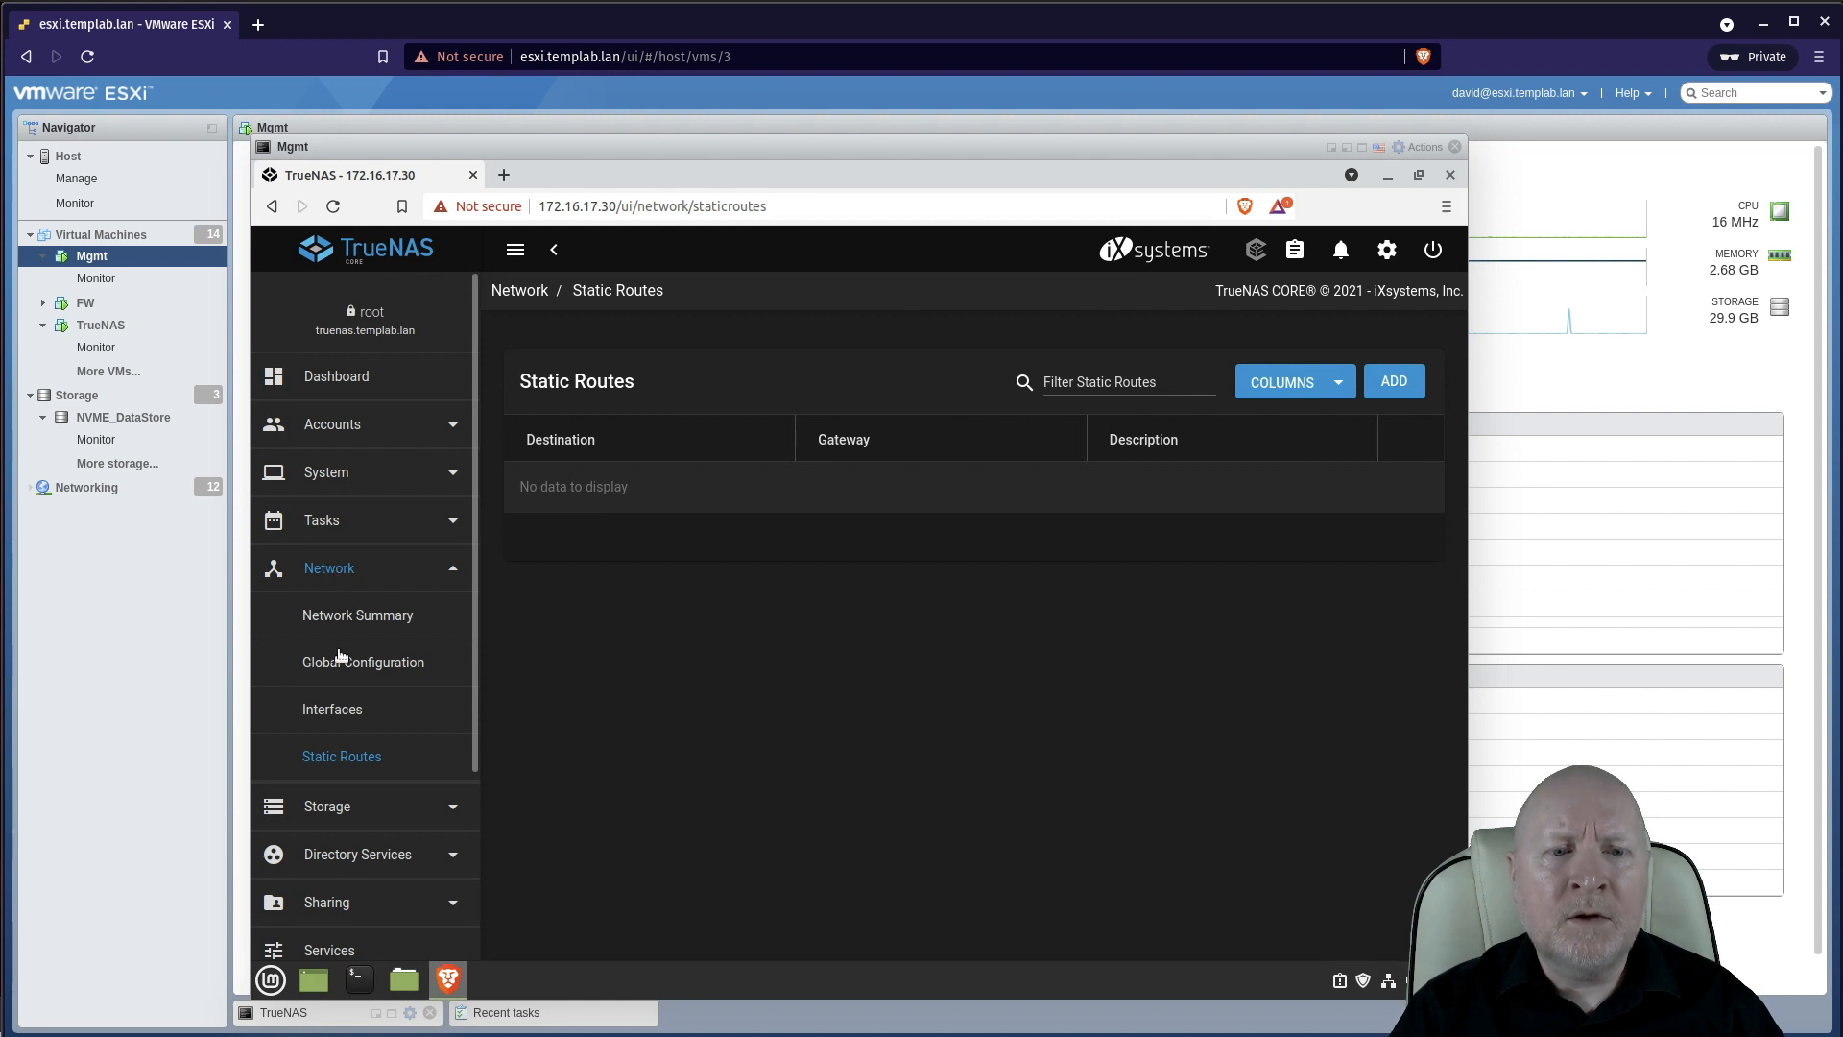
{"action": "left_click", "coordinate": [319, 713]}
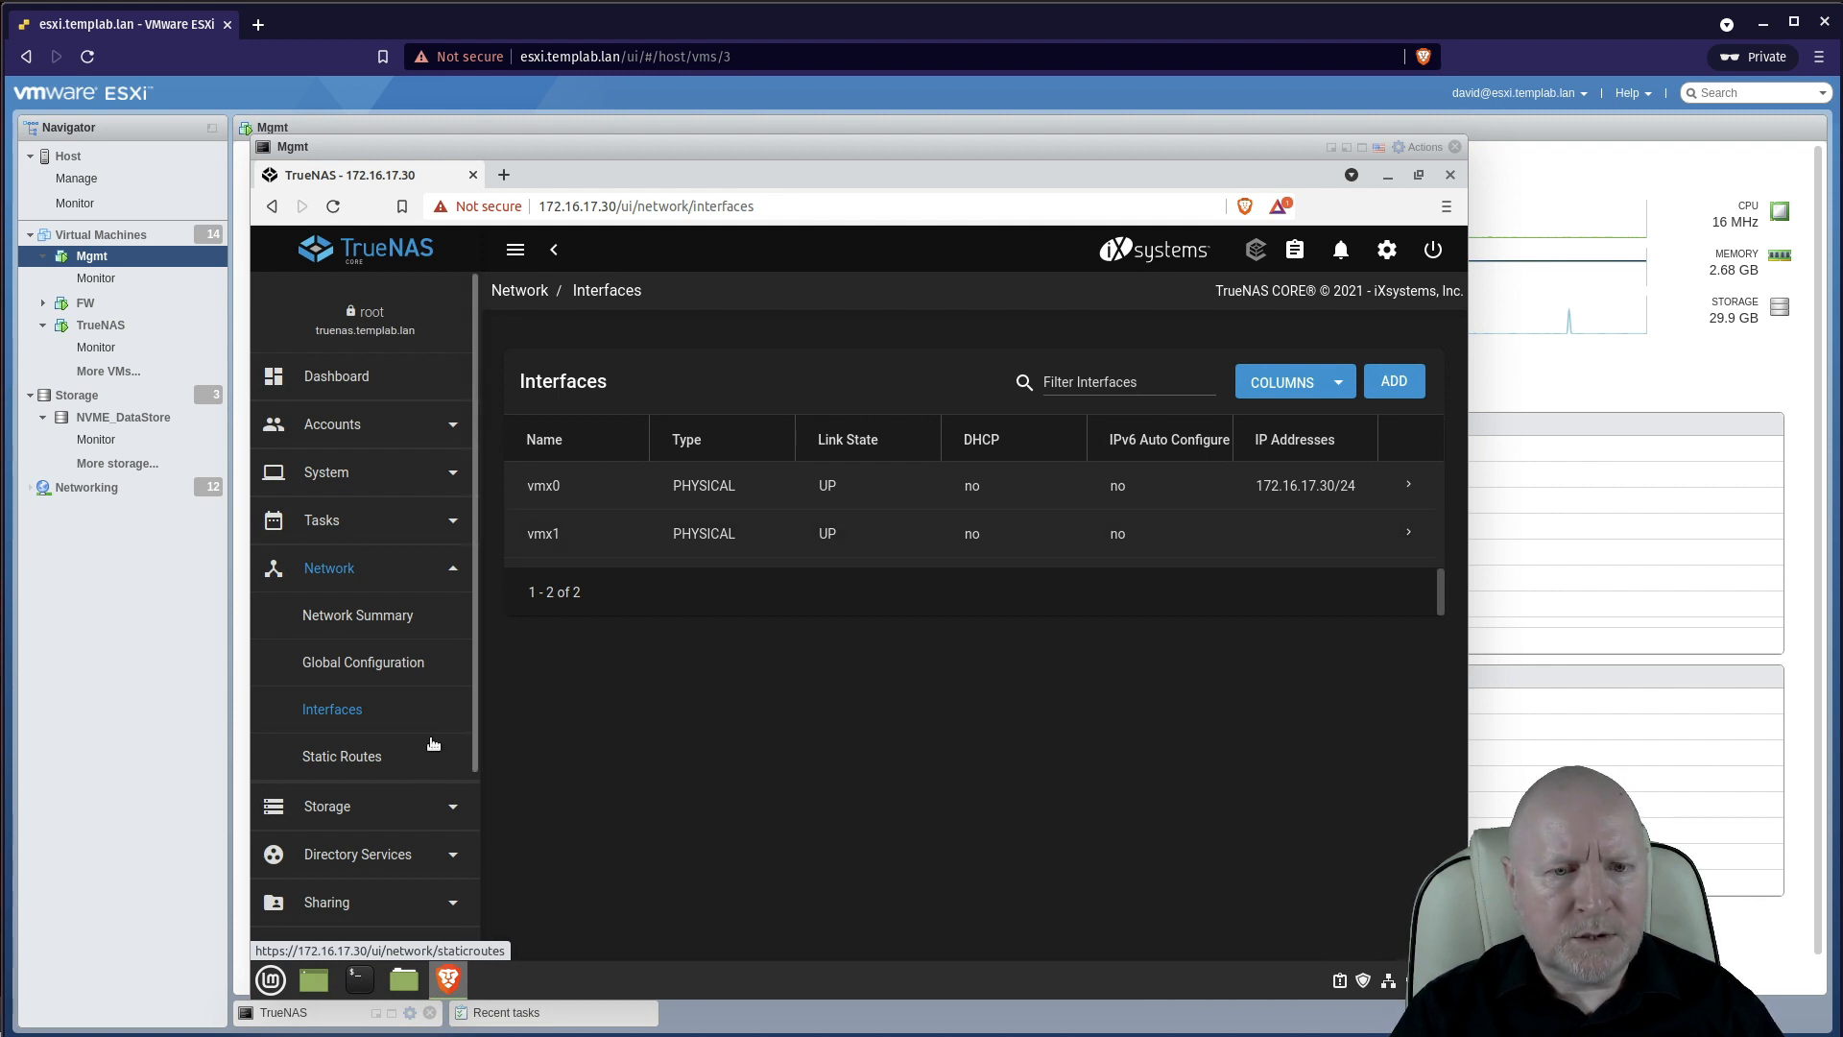
Step: Open the account groups page, display the built-in groups for review, and hide them again
{"action": "scroll", "coordinate": [442, 736], "scroll_direction": "down", "scroll_amount": 2}
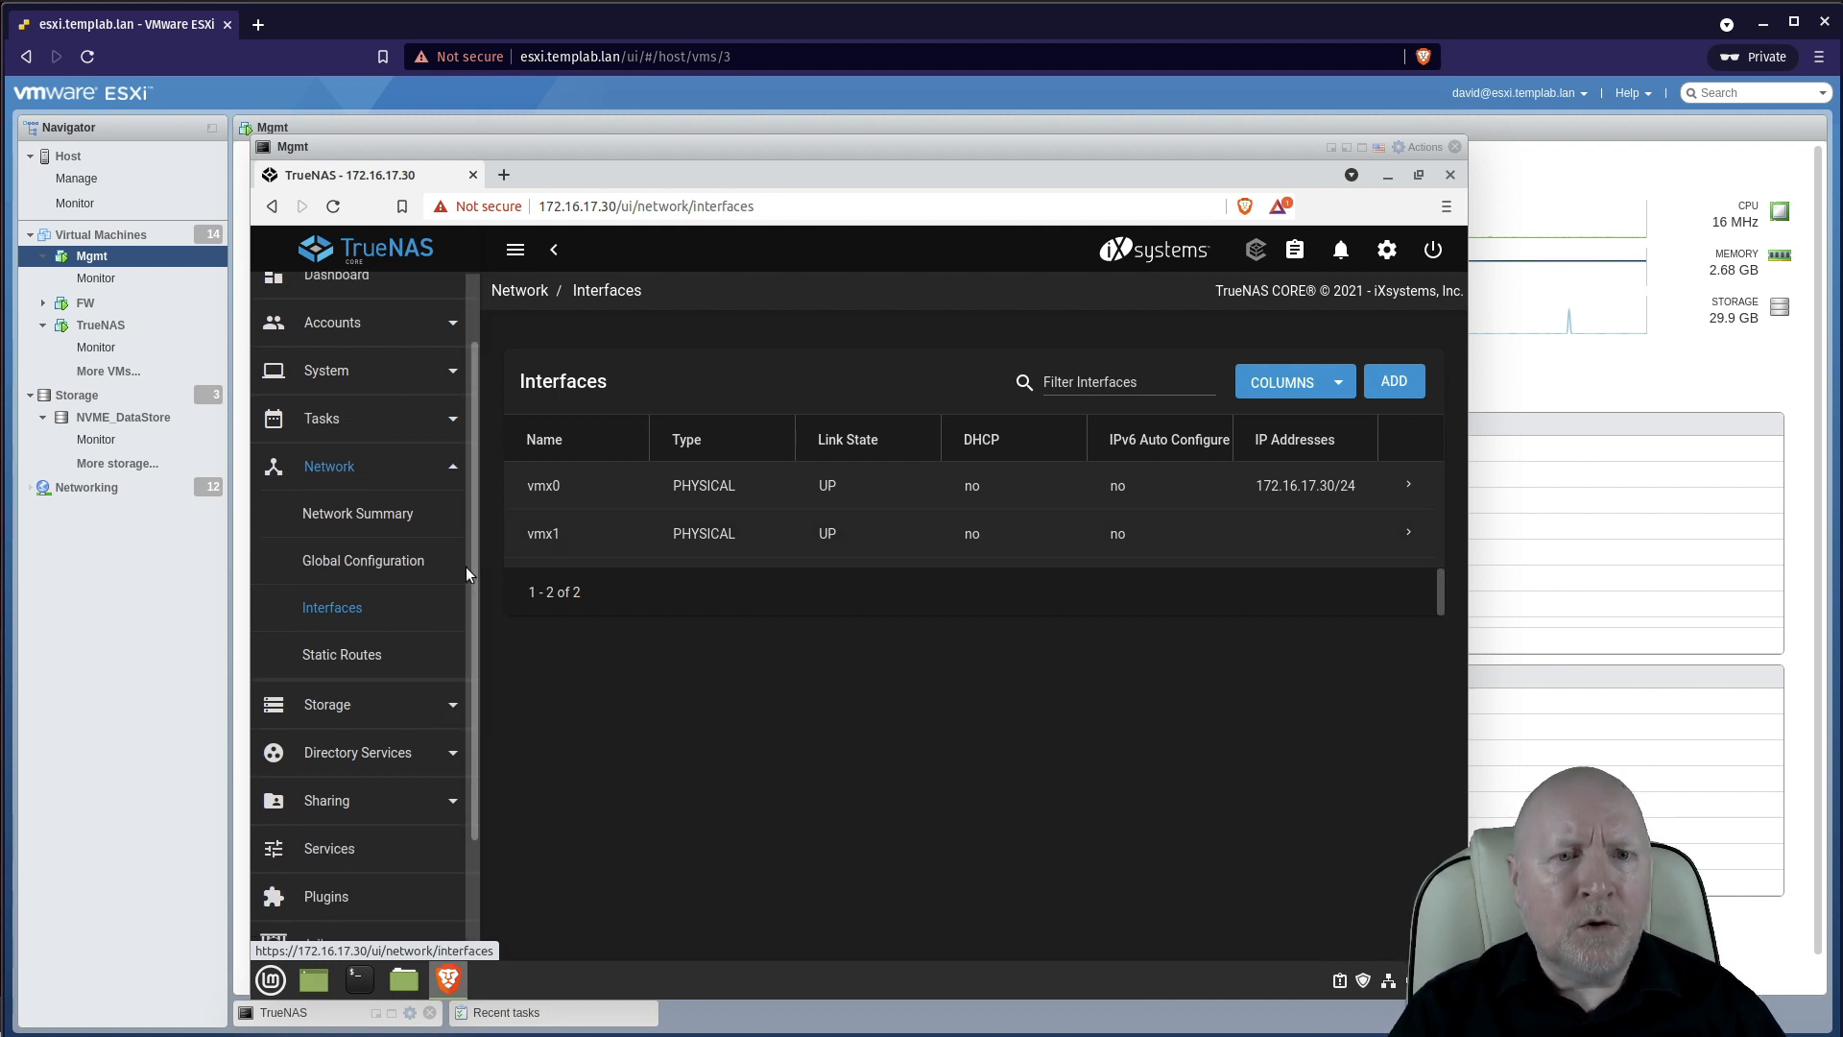
{"action": "scroll", "coordinate": [476, 549], "scroll_direction": "up", "scroll_amount": 1}
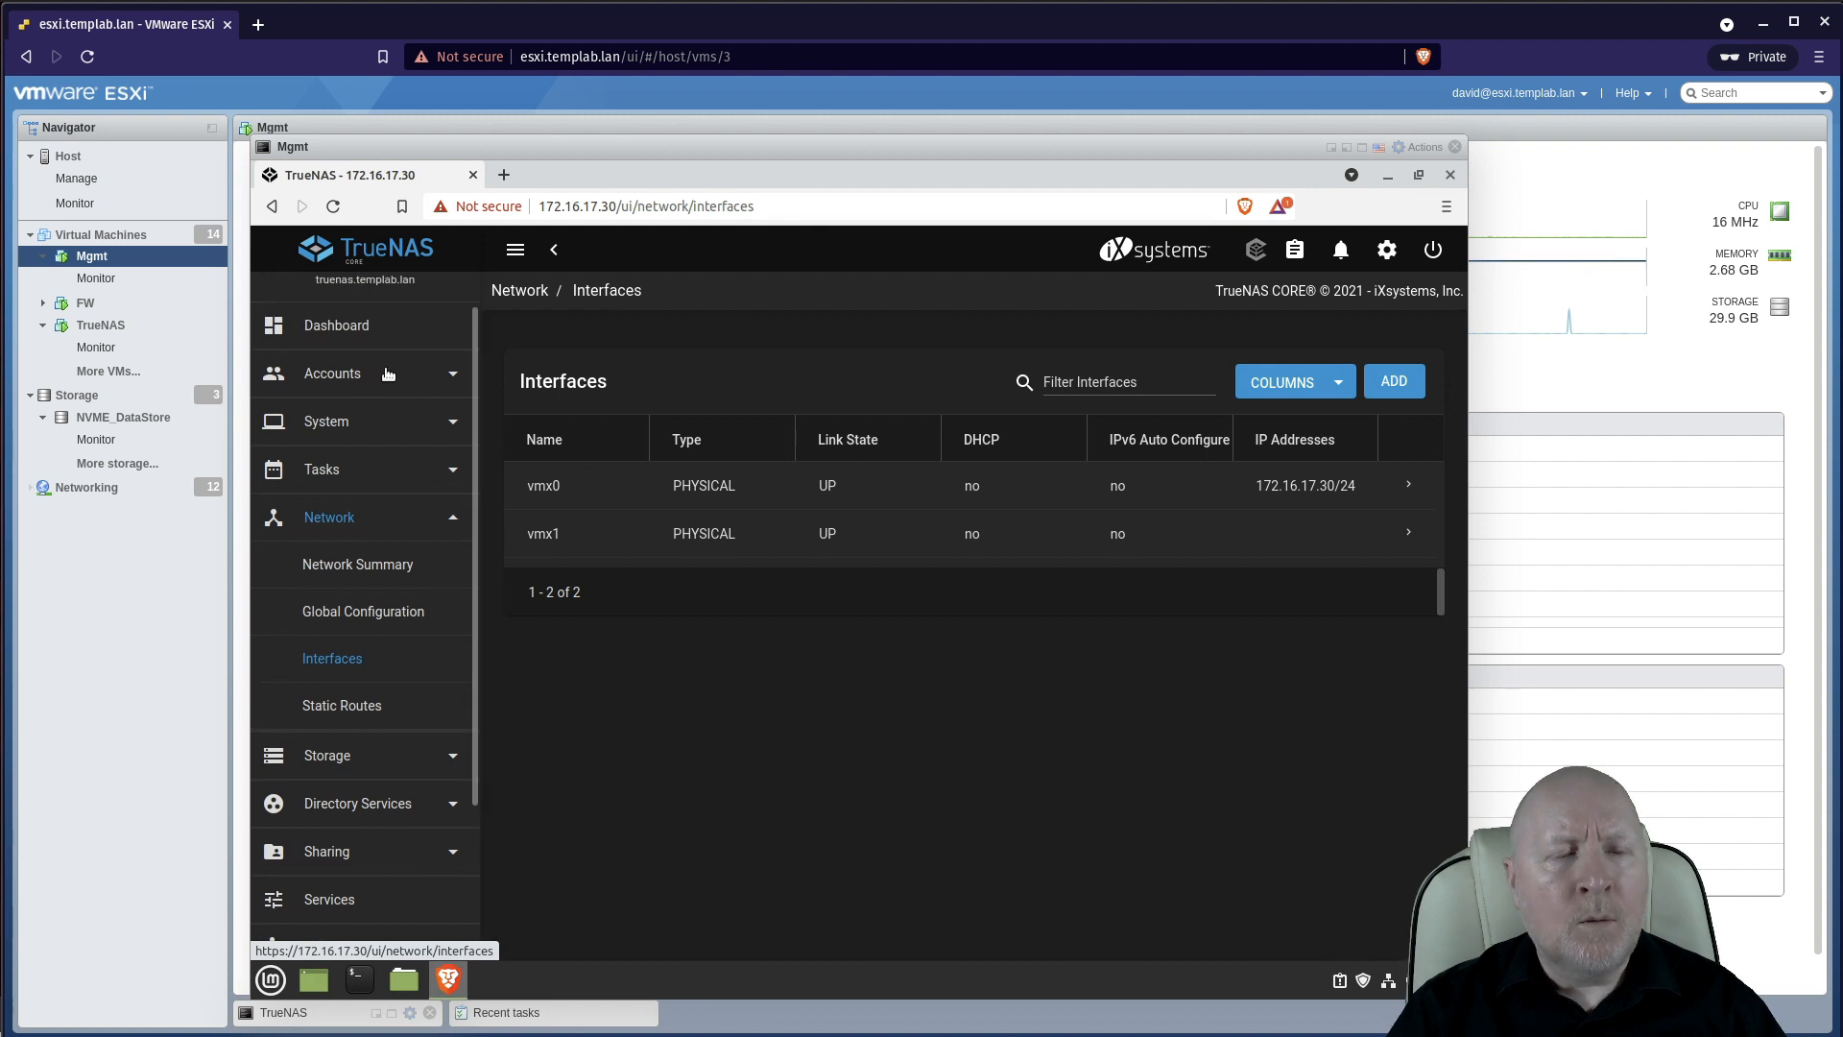
{"action": "left_click", "coordinate": [388, 374]}
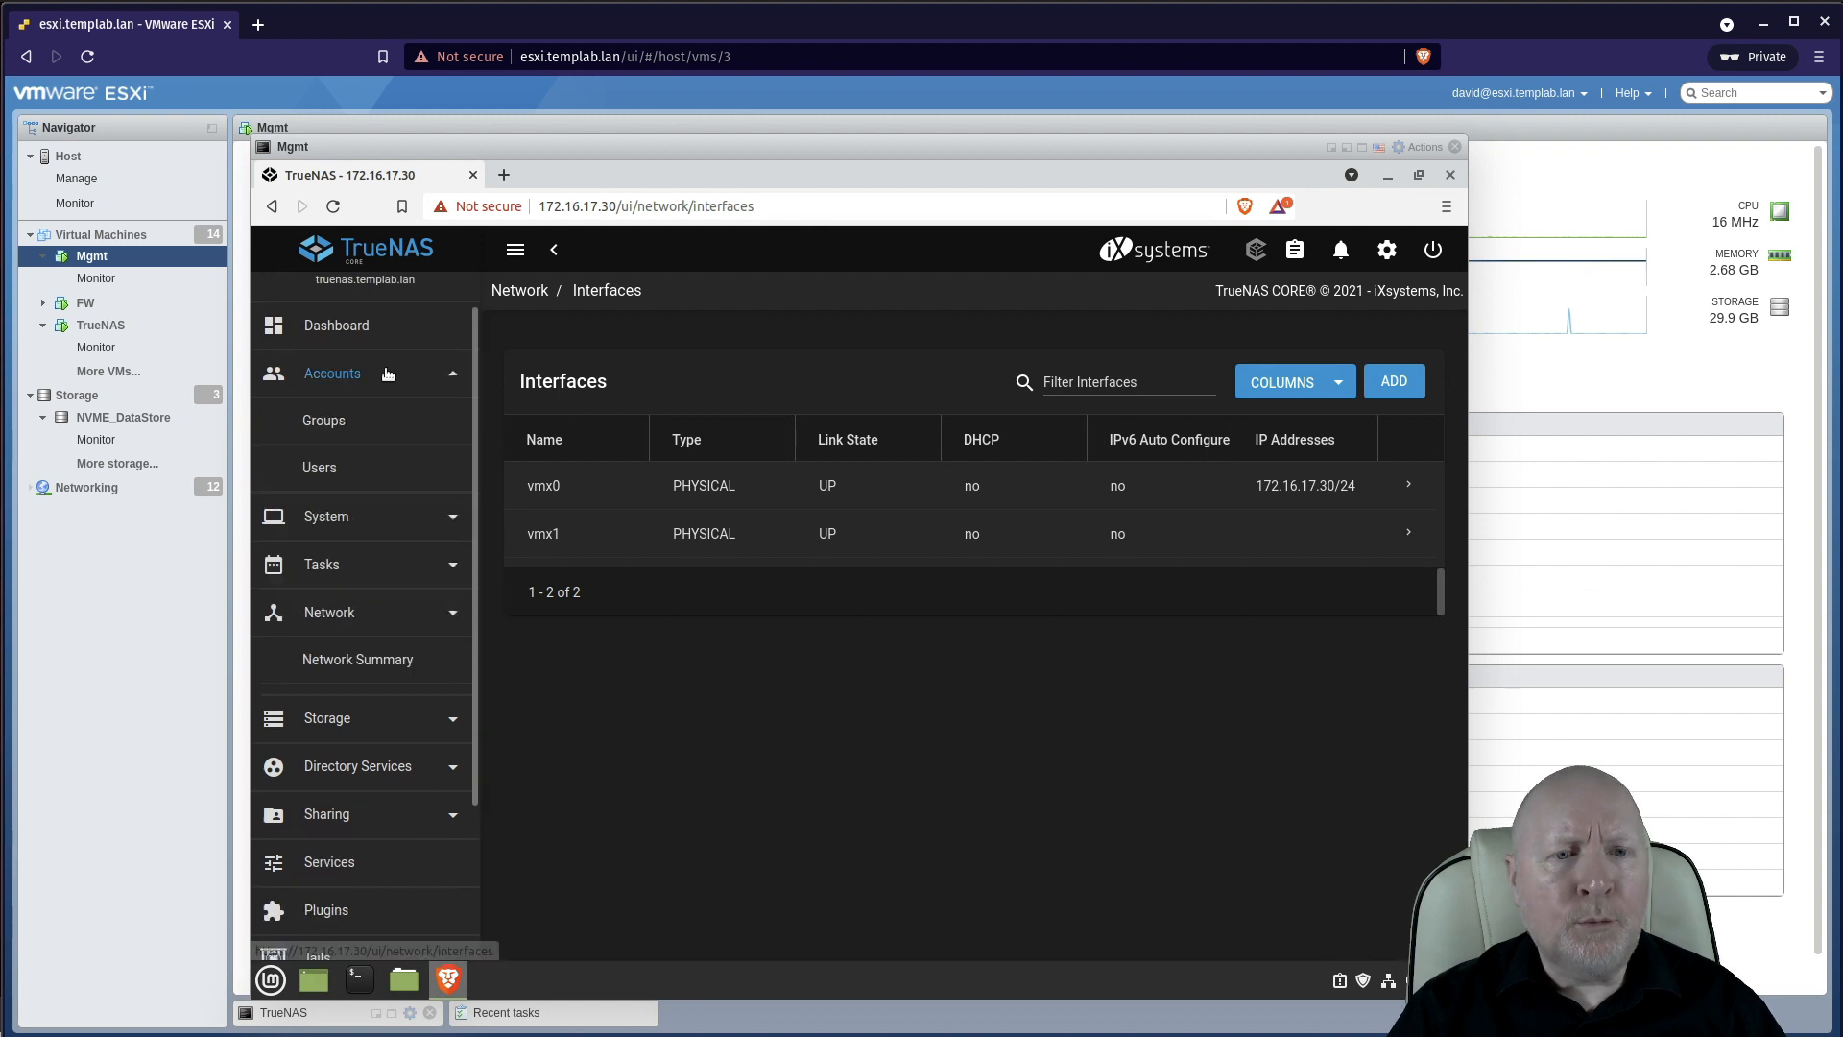
{"action": "left_click", "coordinate": [332, 422]}
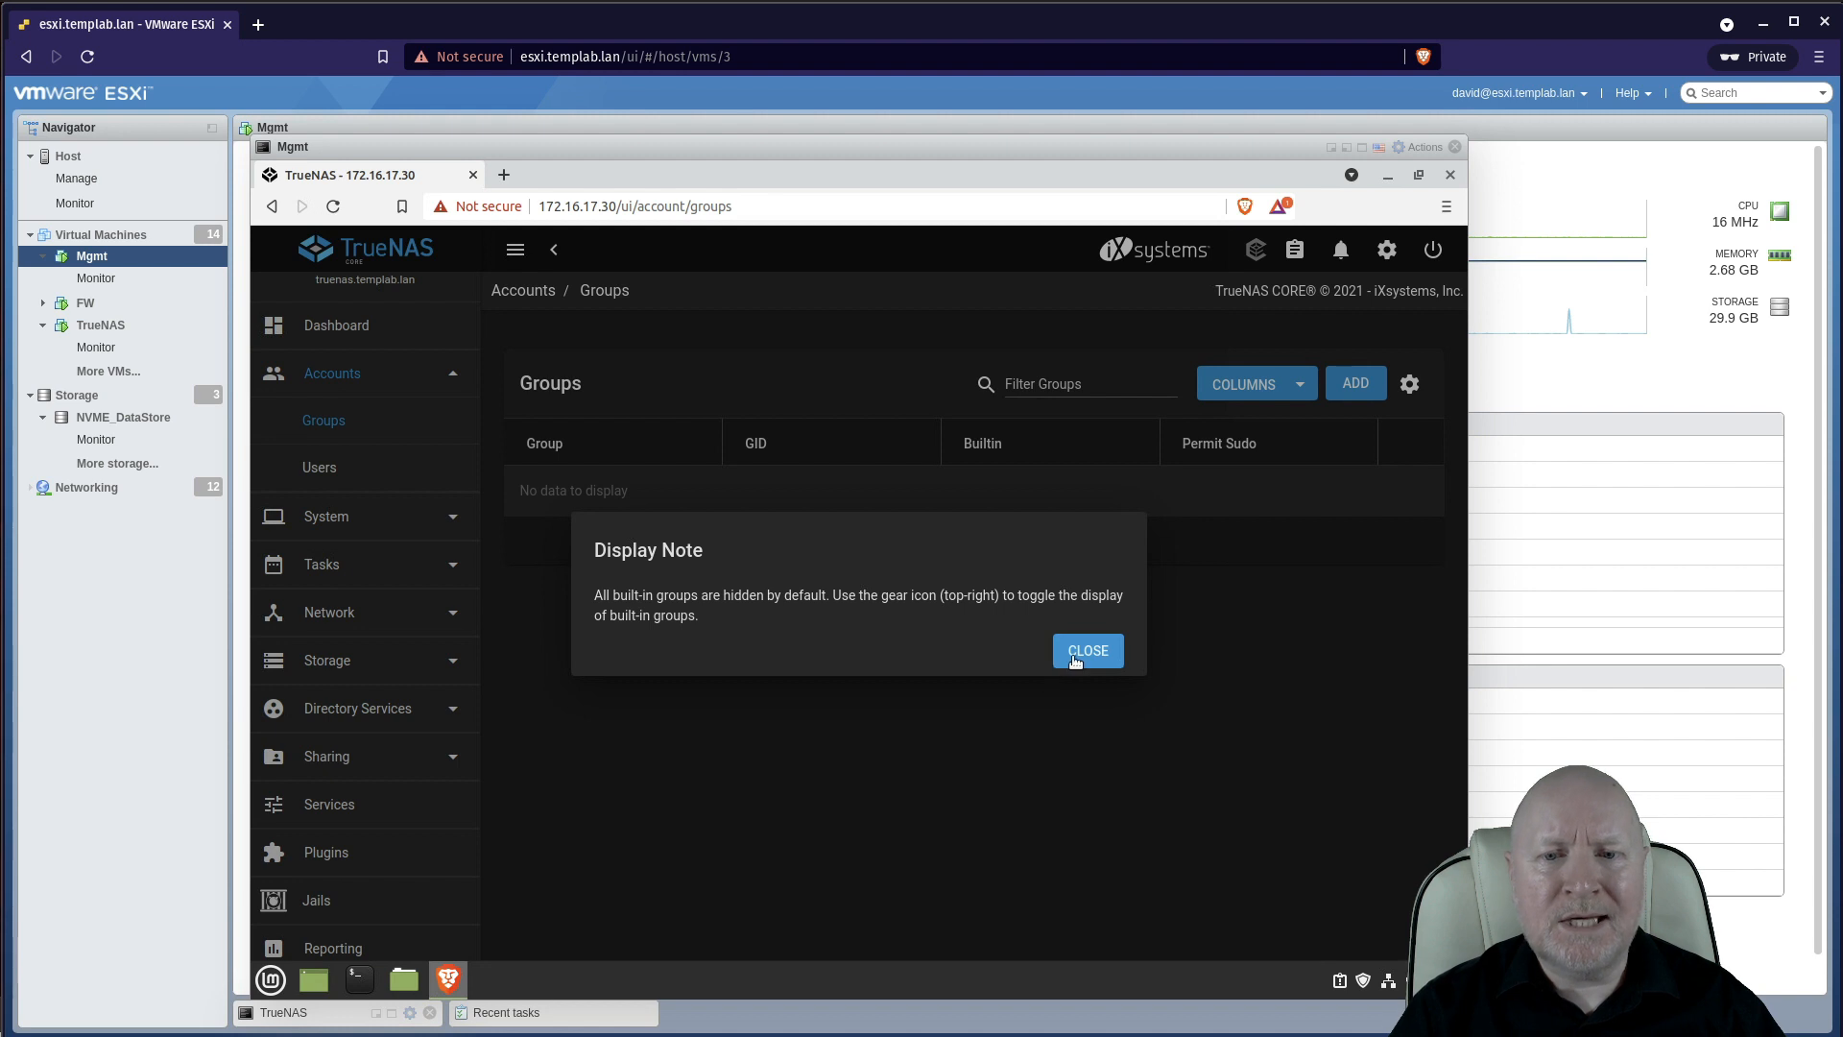
{"action": "left_click", "coordinate": [1321, 567]}
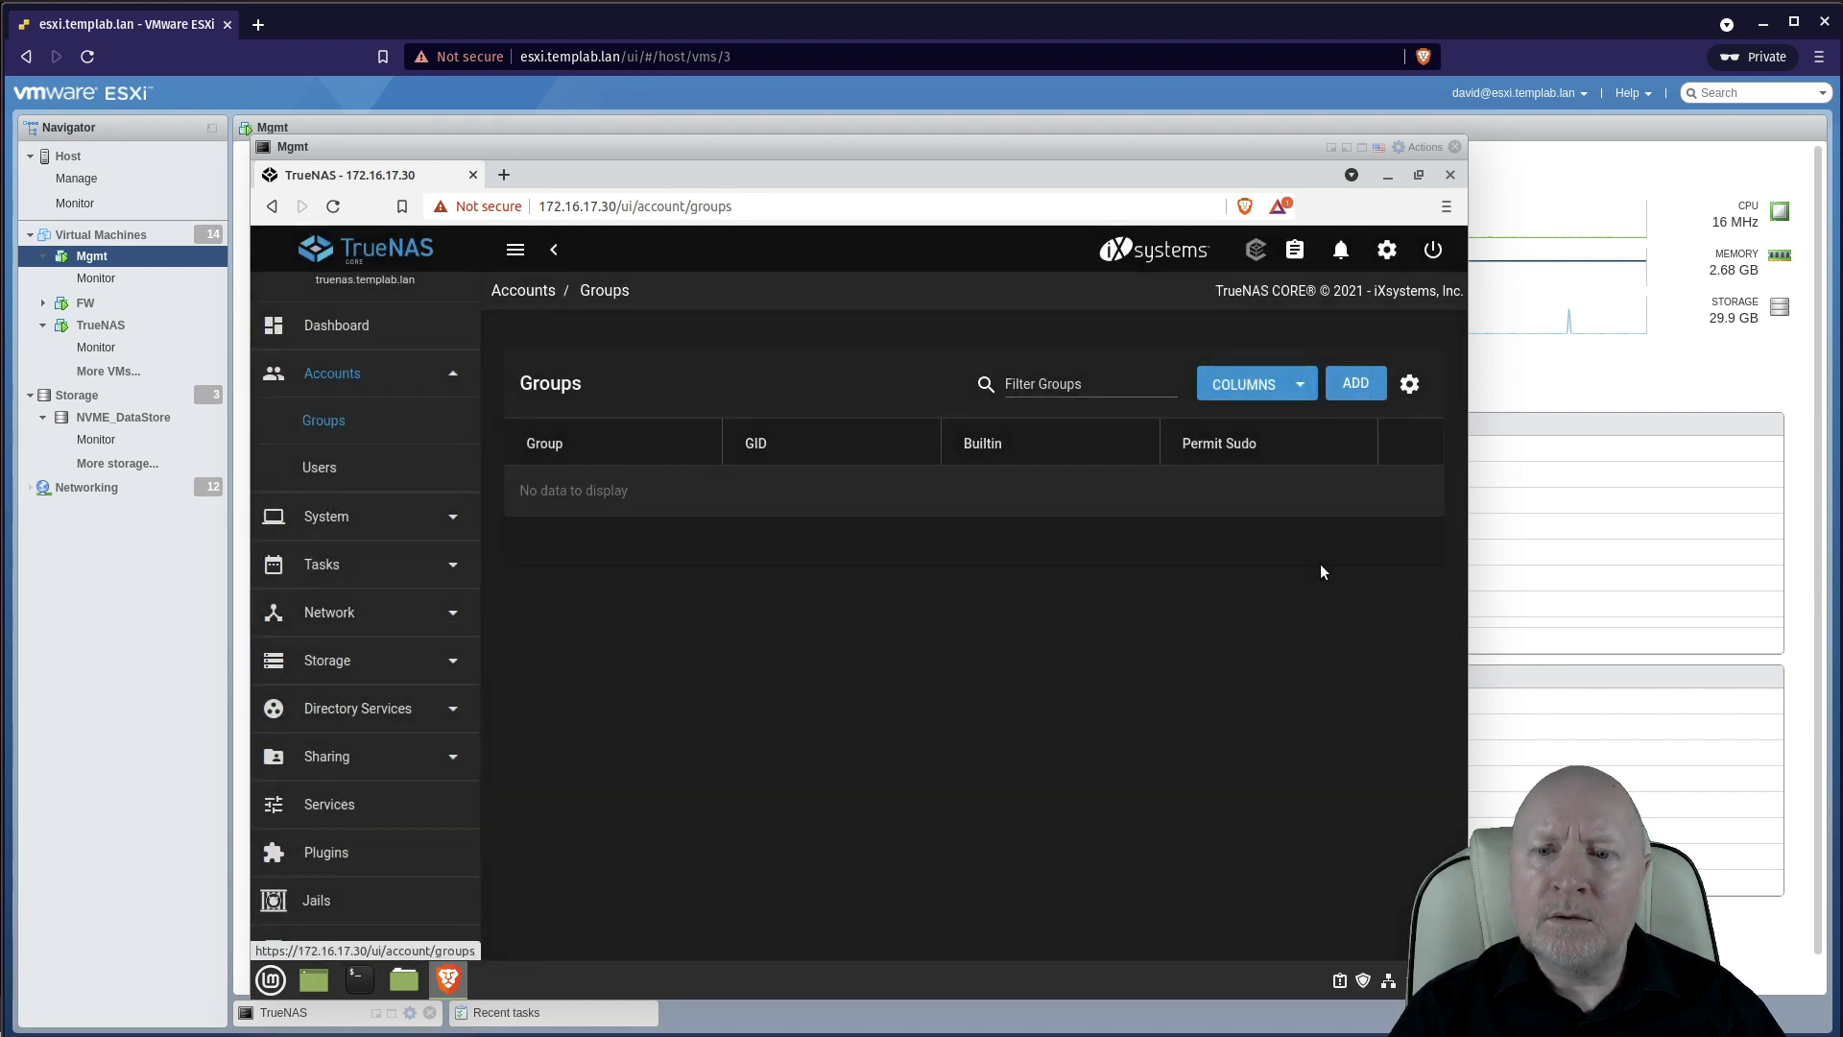
{"action": "left_click", "coordinate": [1418, 386]}
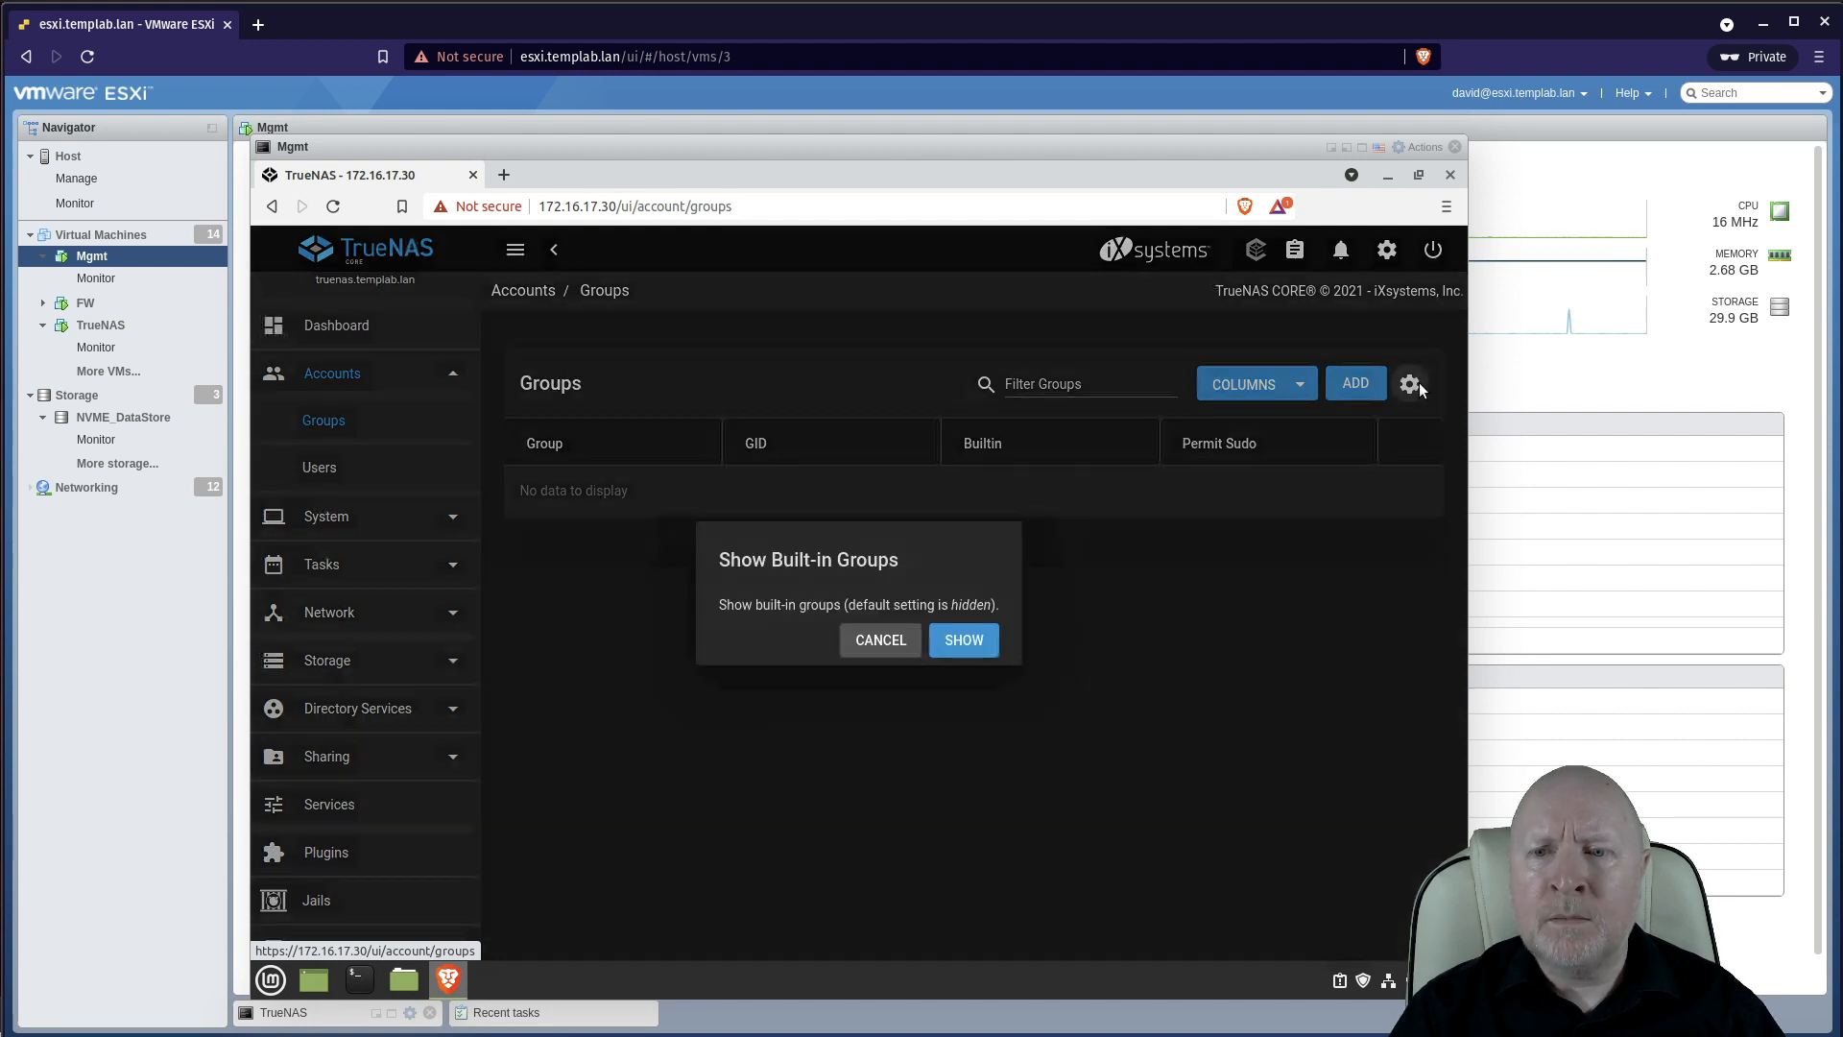
{"action": "left_click", "coordinate": [985, 647]}
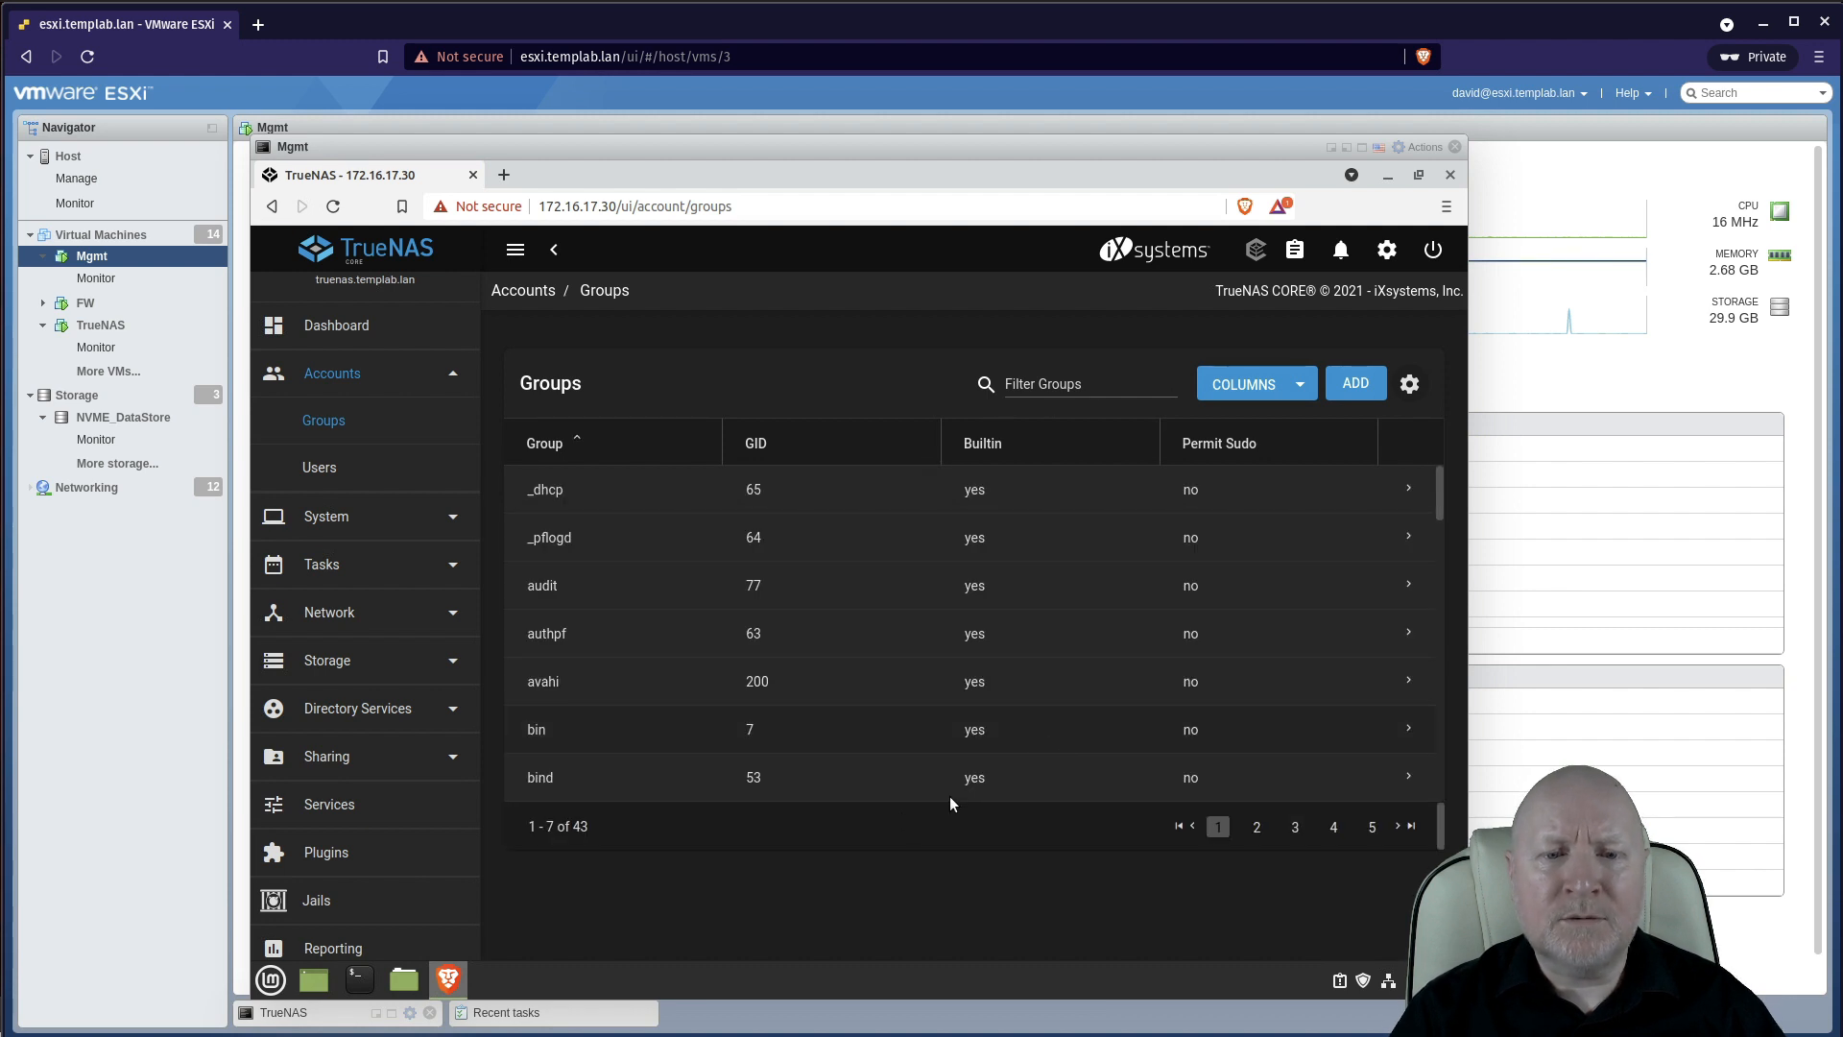
{"action": "left_click", "coordinate": [1409, 384]}
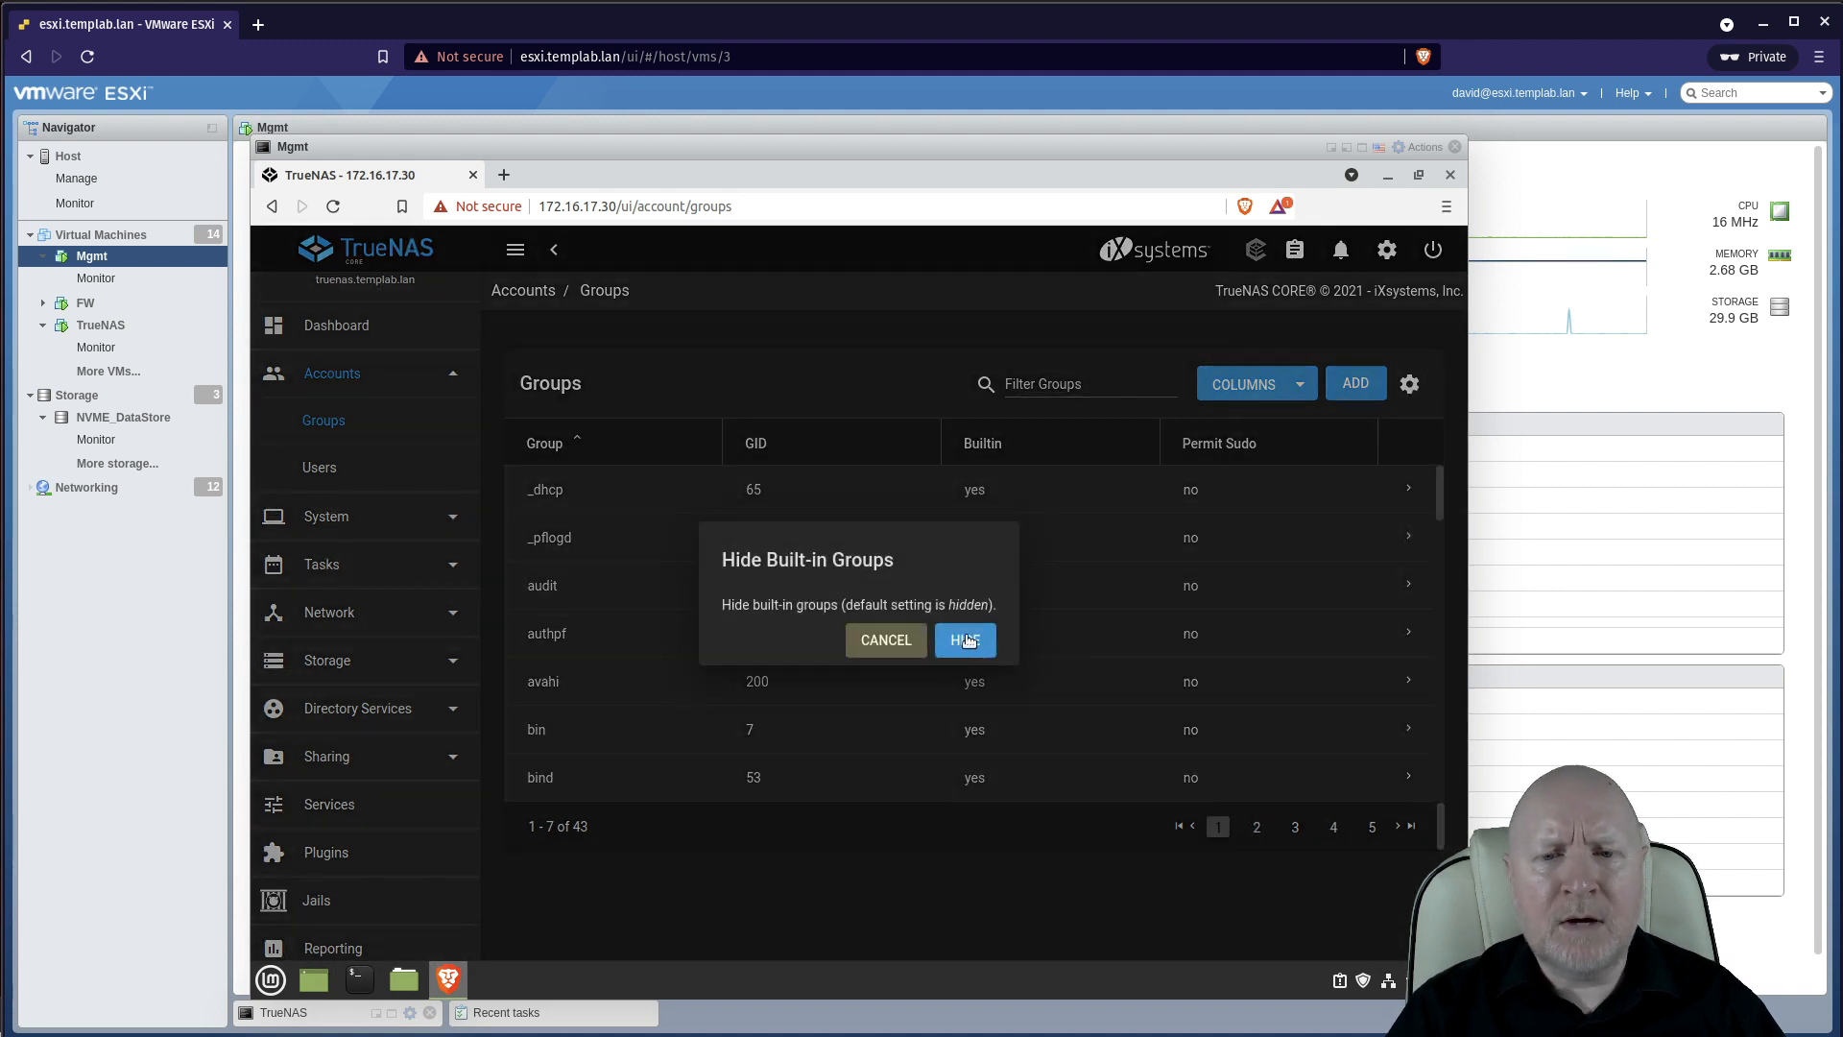
{"action": "left_click", "coordinate": [967, 640]}
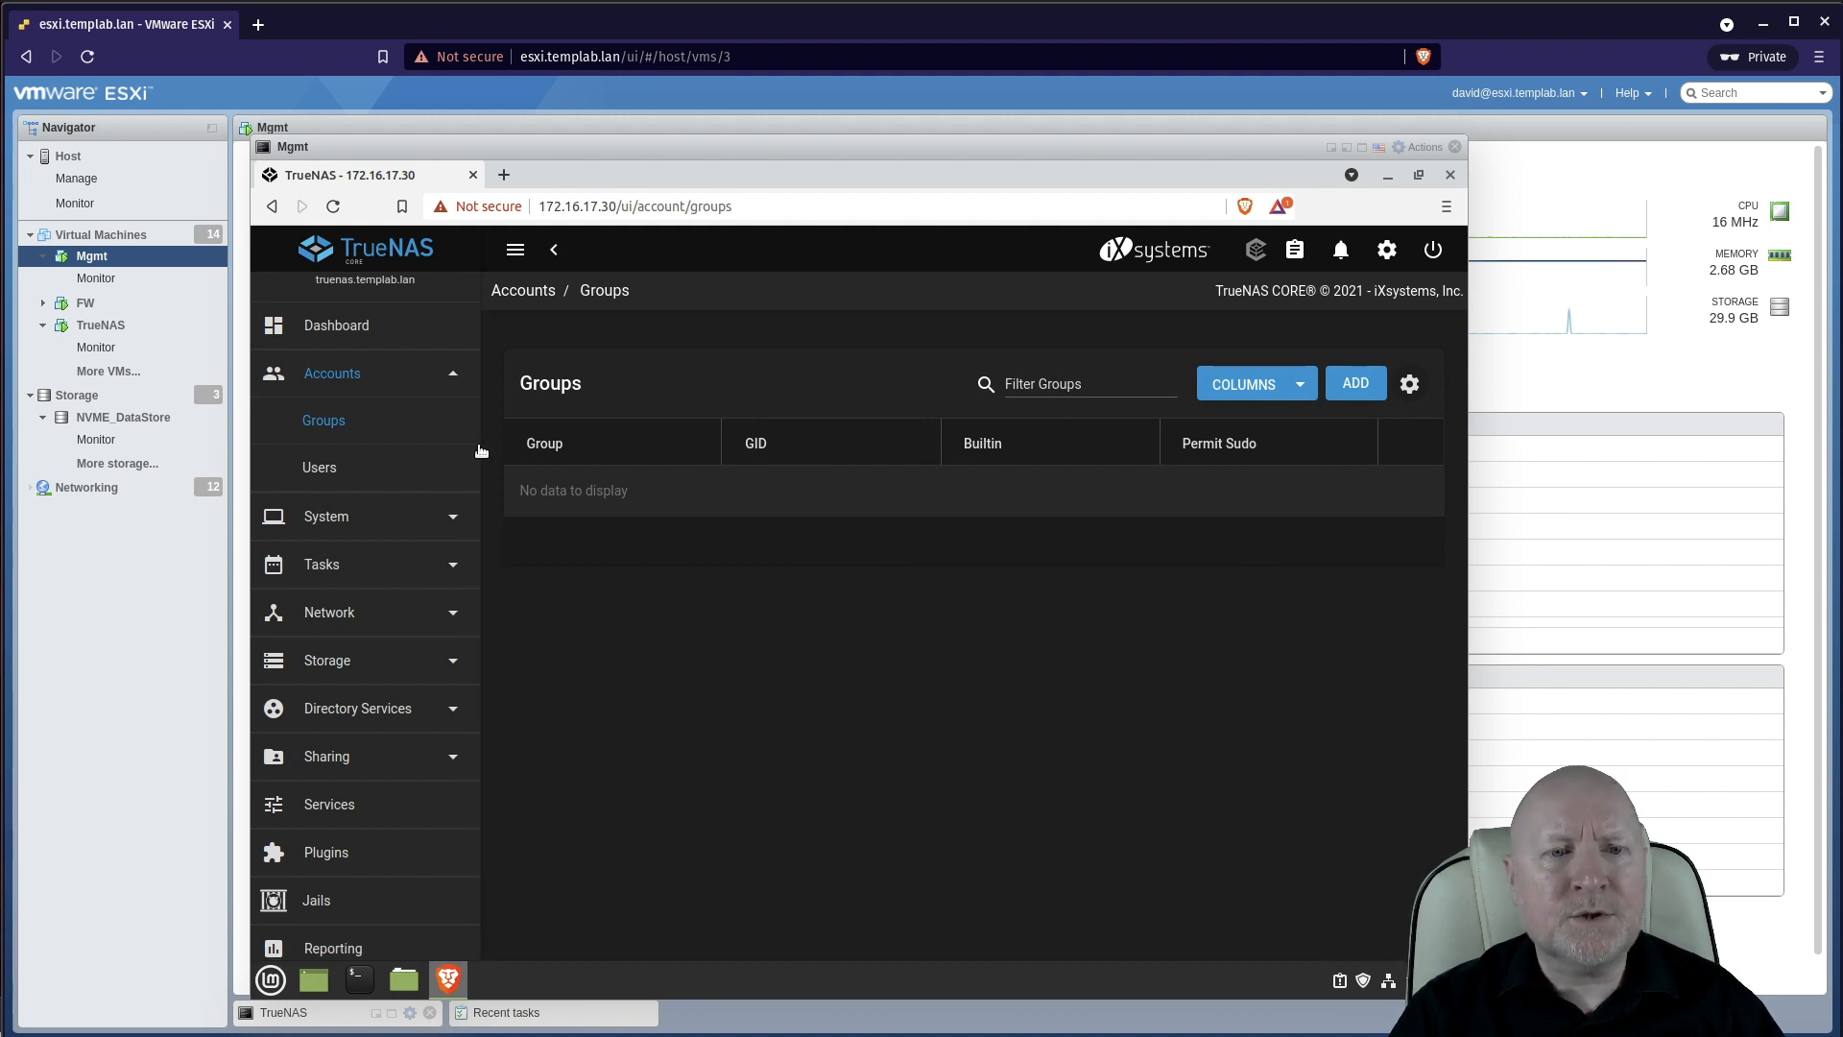
Step: Open the account users page and show the built-in users
{"action": "left_click", "coordinate": [341, 466]}
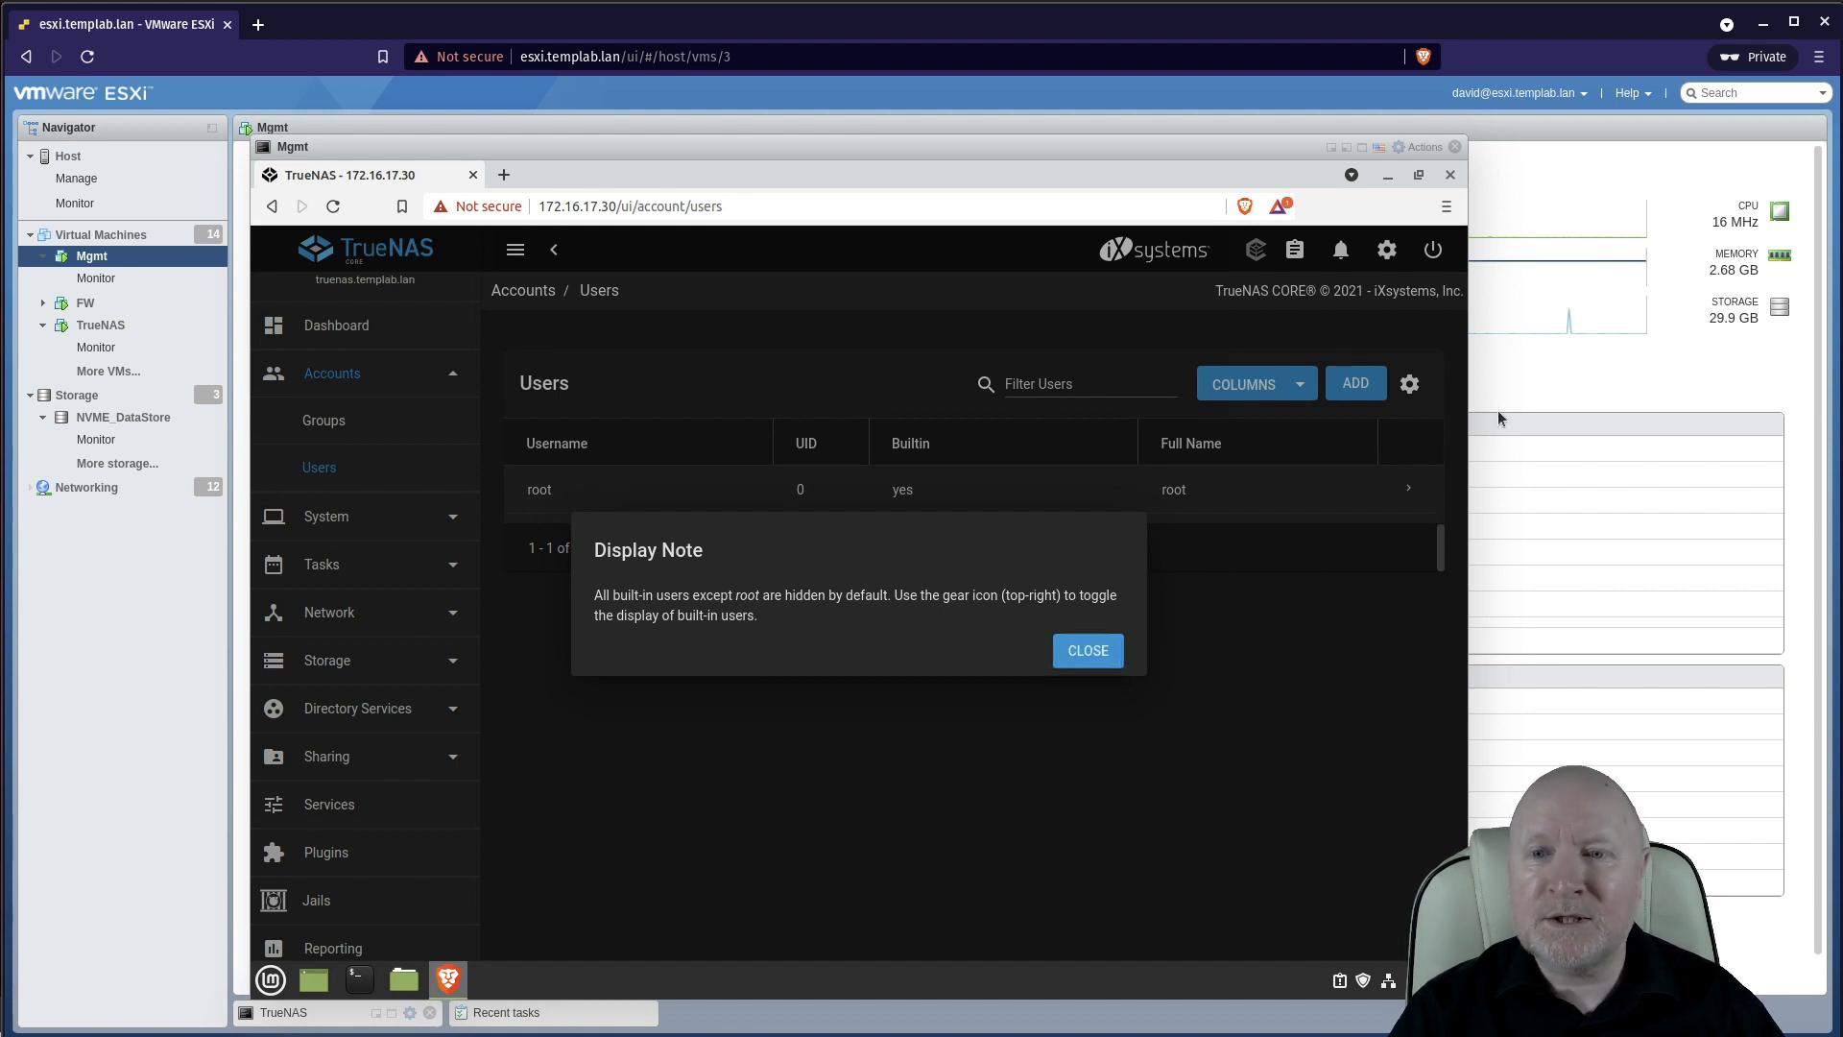
{"action": "left_click", "coordinate": [1409, 383]}
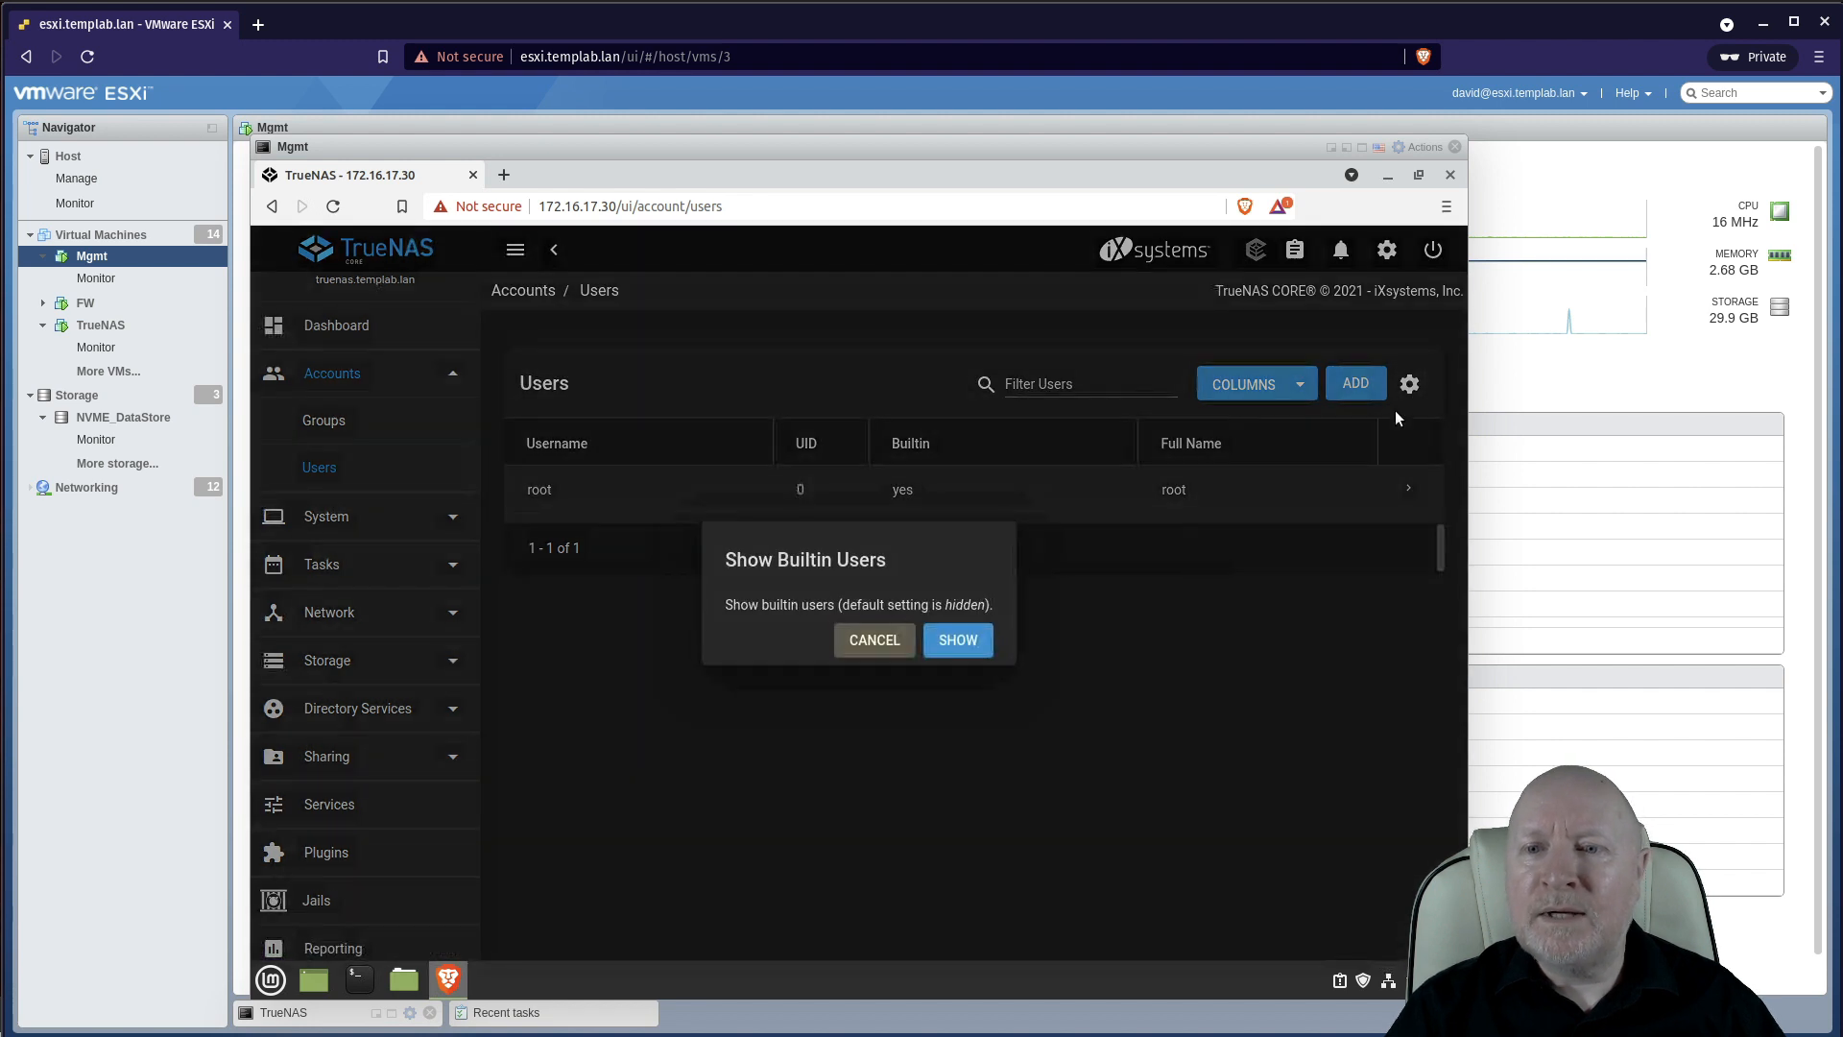
{"action": "left_click", "coordinate": [948, 630]}
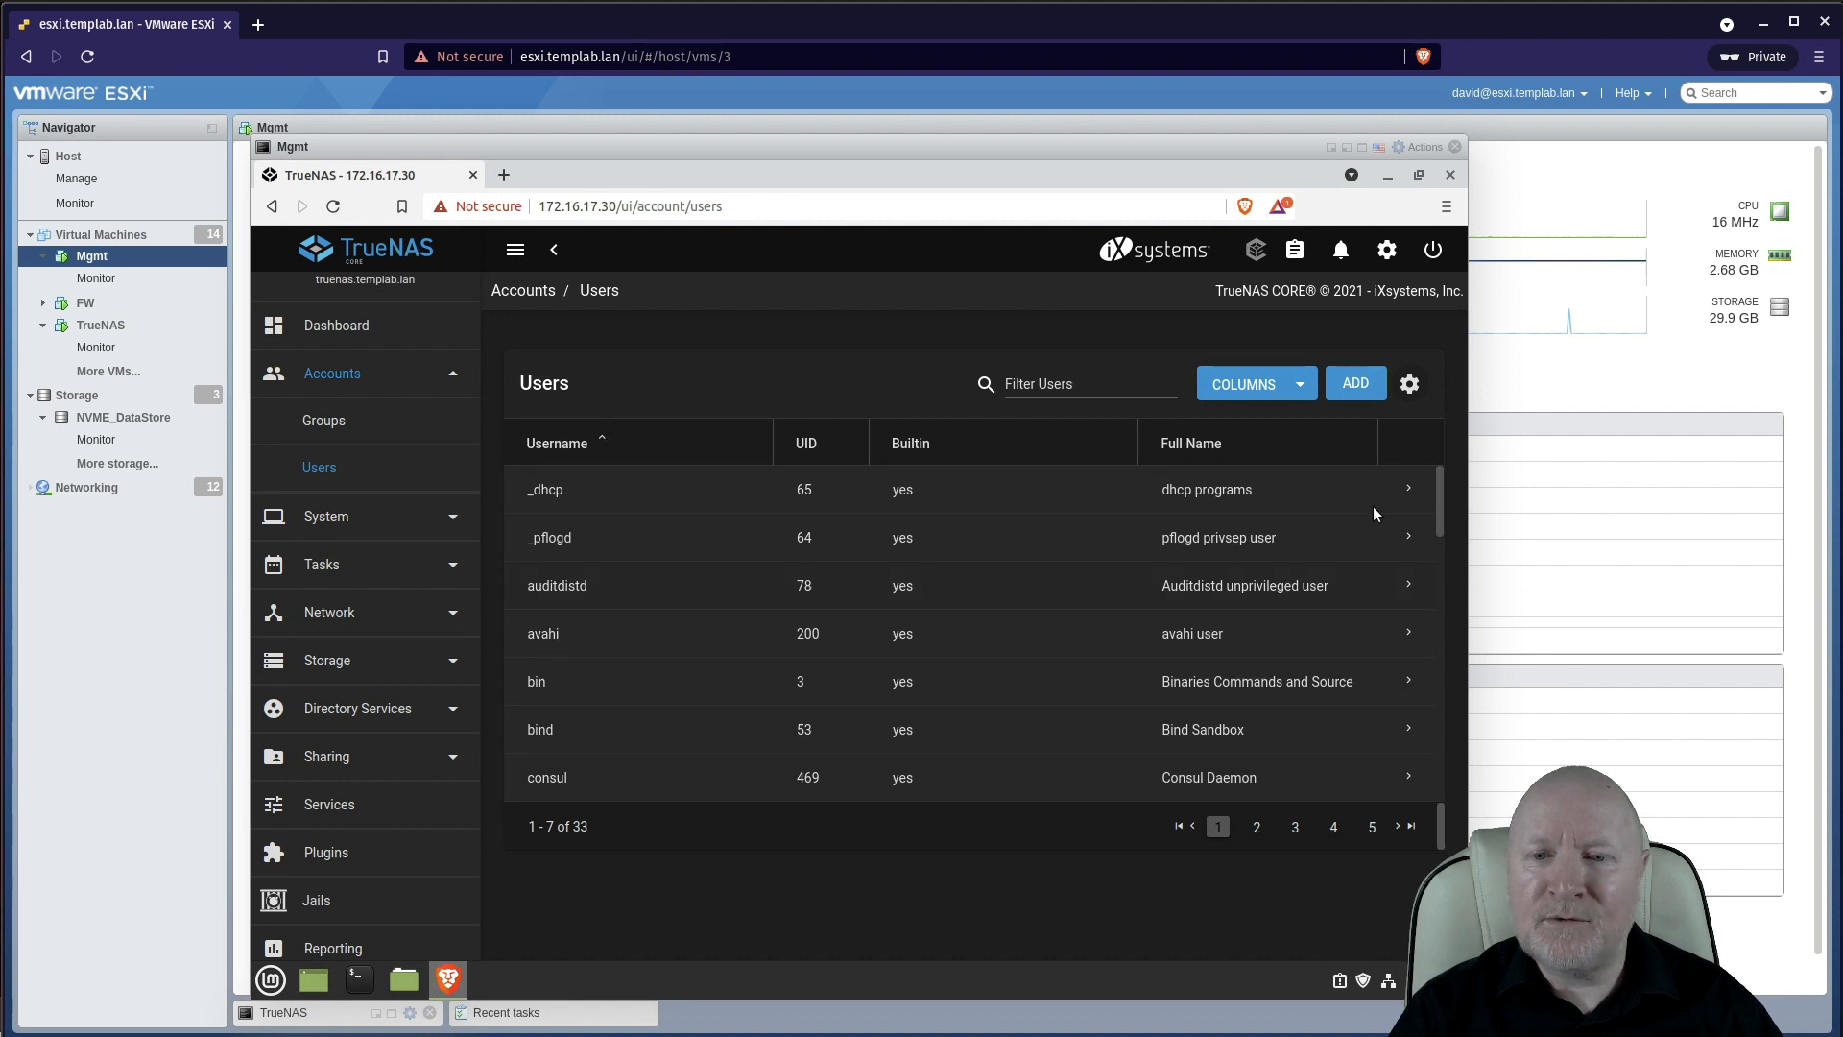
Step: Hide the built-in users again and return to the account groups page
{"action": "left_click", "coordinate": [1411, 386]}
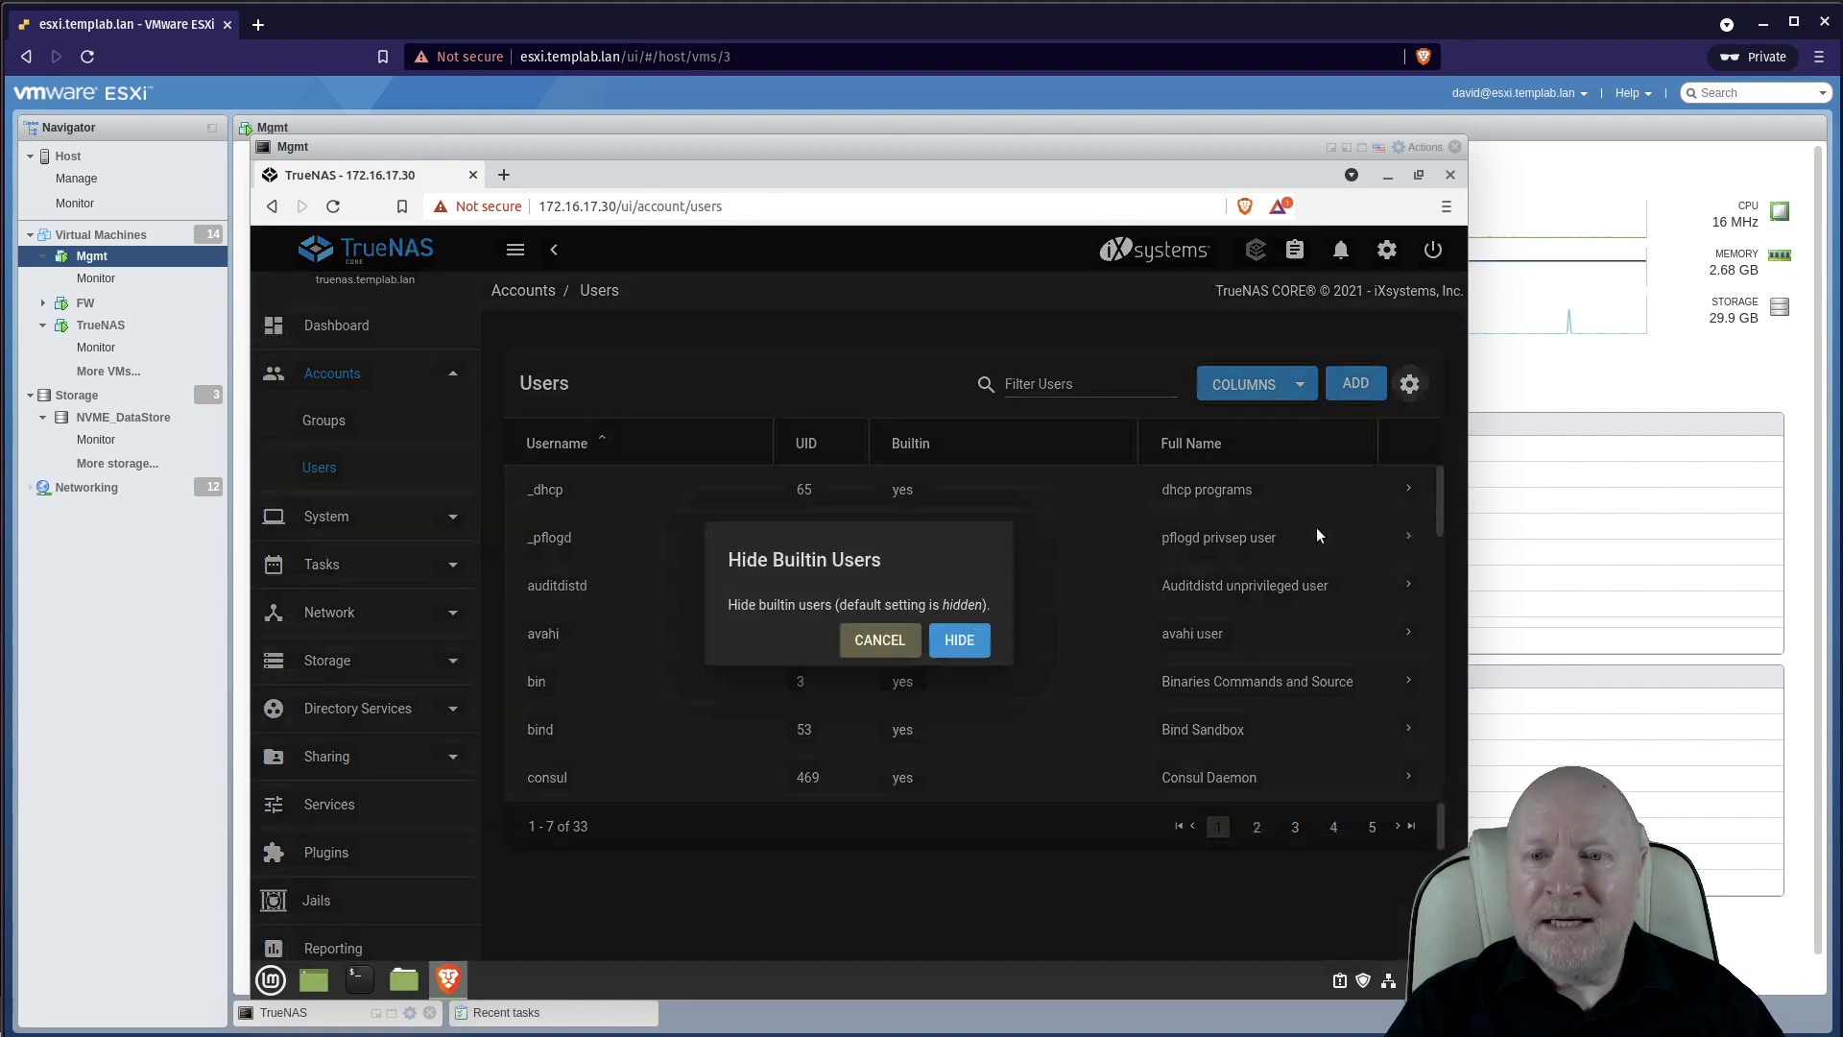
{"action": "left_click", "coordinate": [975, 645]}
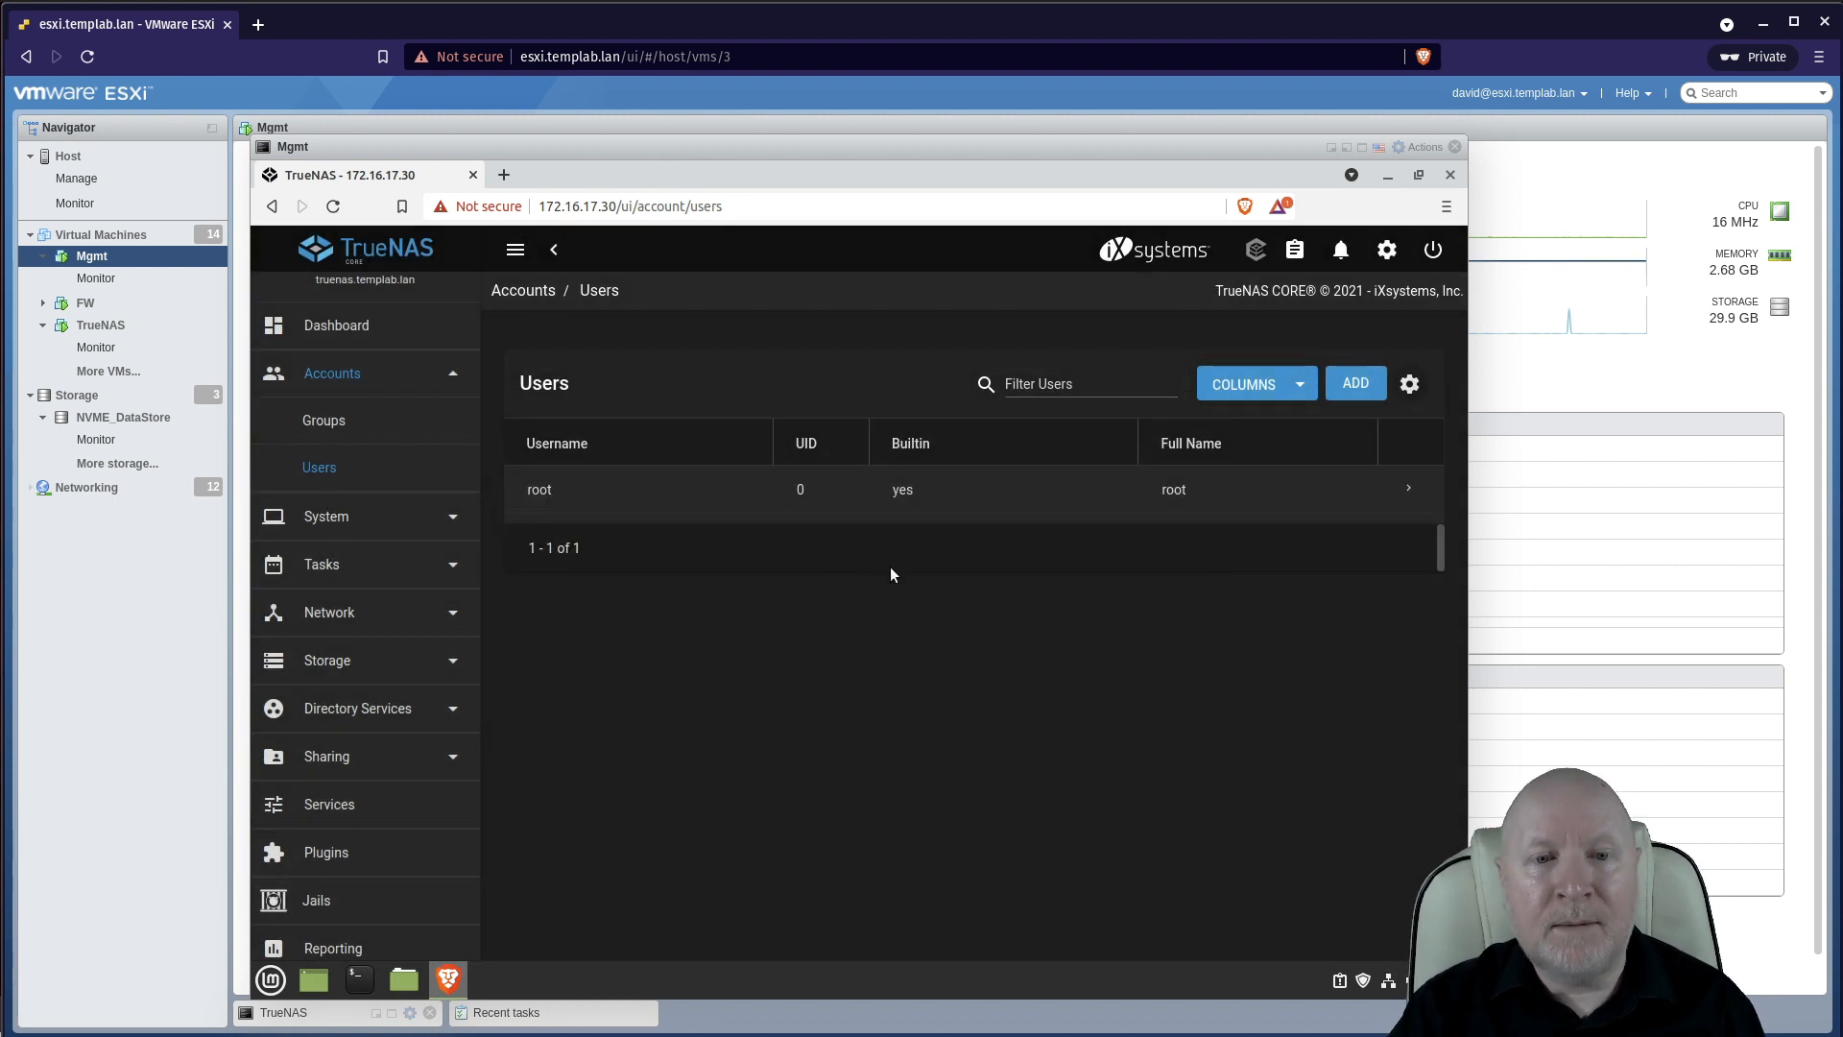
{"action": "left_click", "coordinate": [317, 421]}
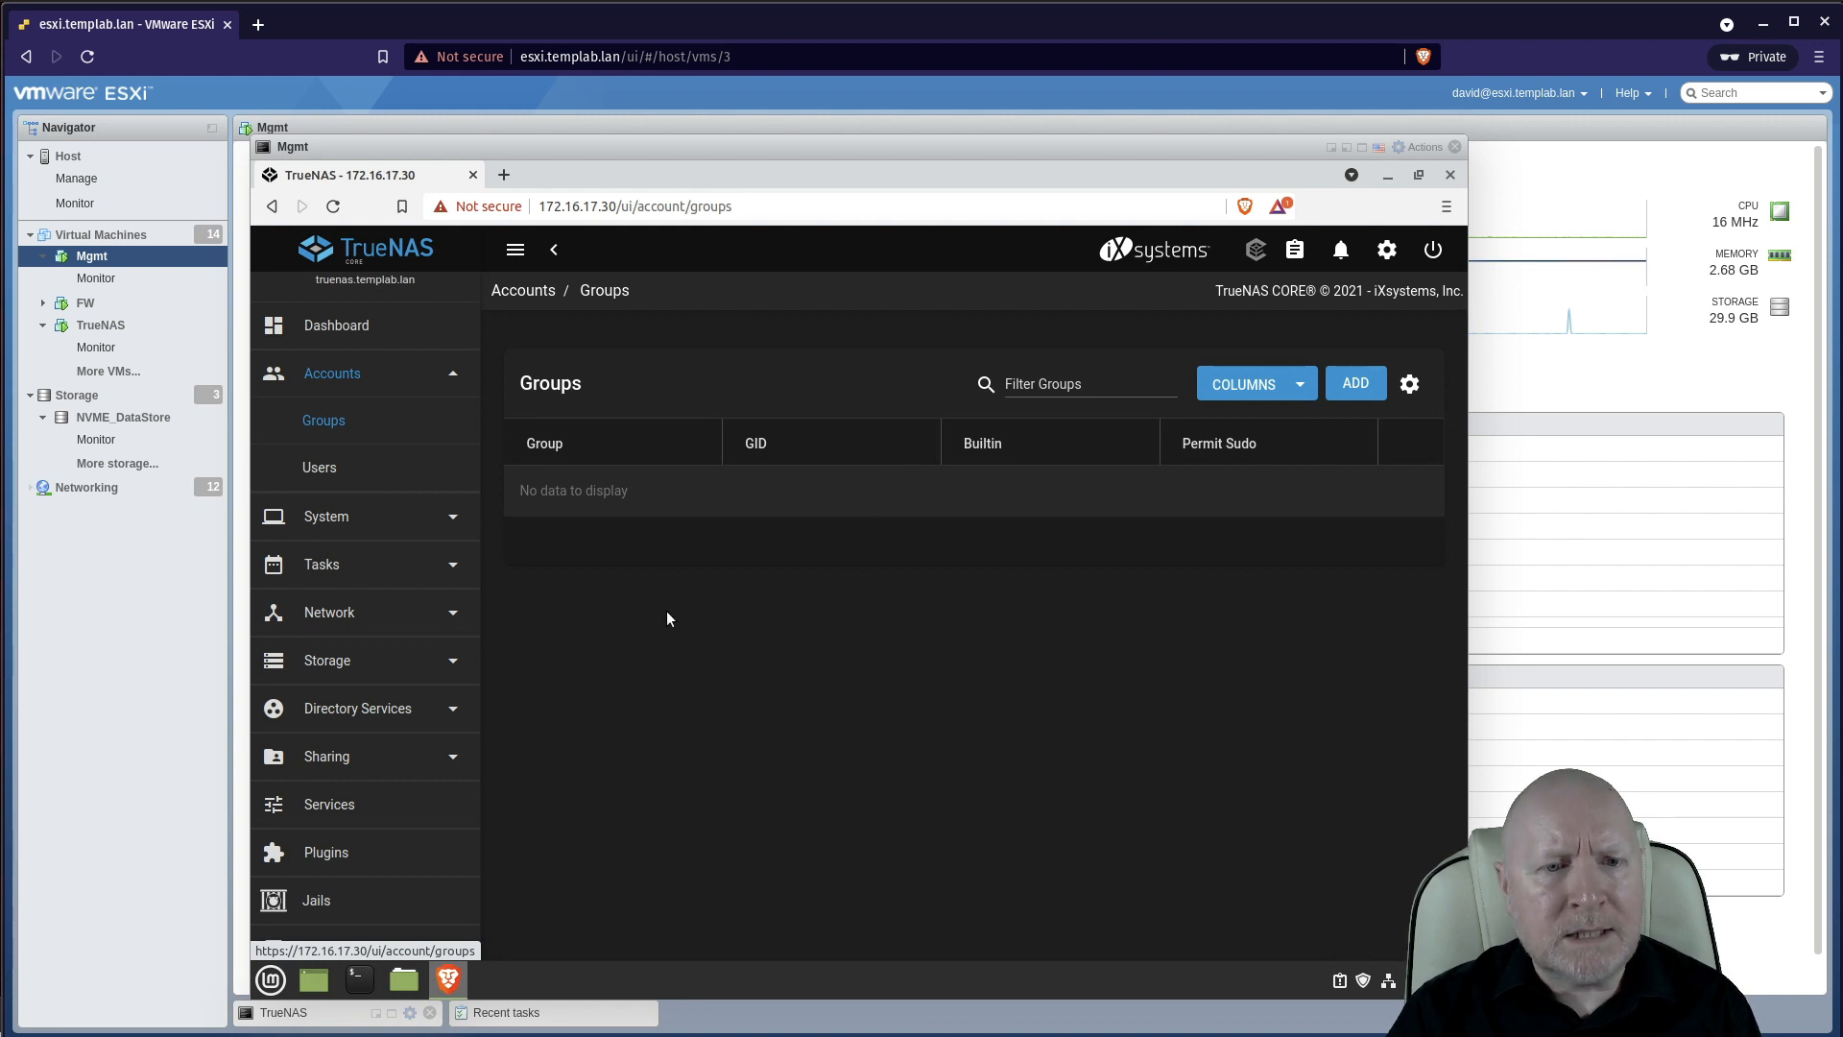
Step: Open the general system settings and set the web interface IPv4 address to 172.16.17.30 only, deselecting 0.0.0.0
{"action": "left_click", "coordinate": [307, 517]}
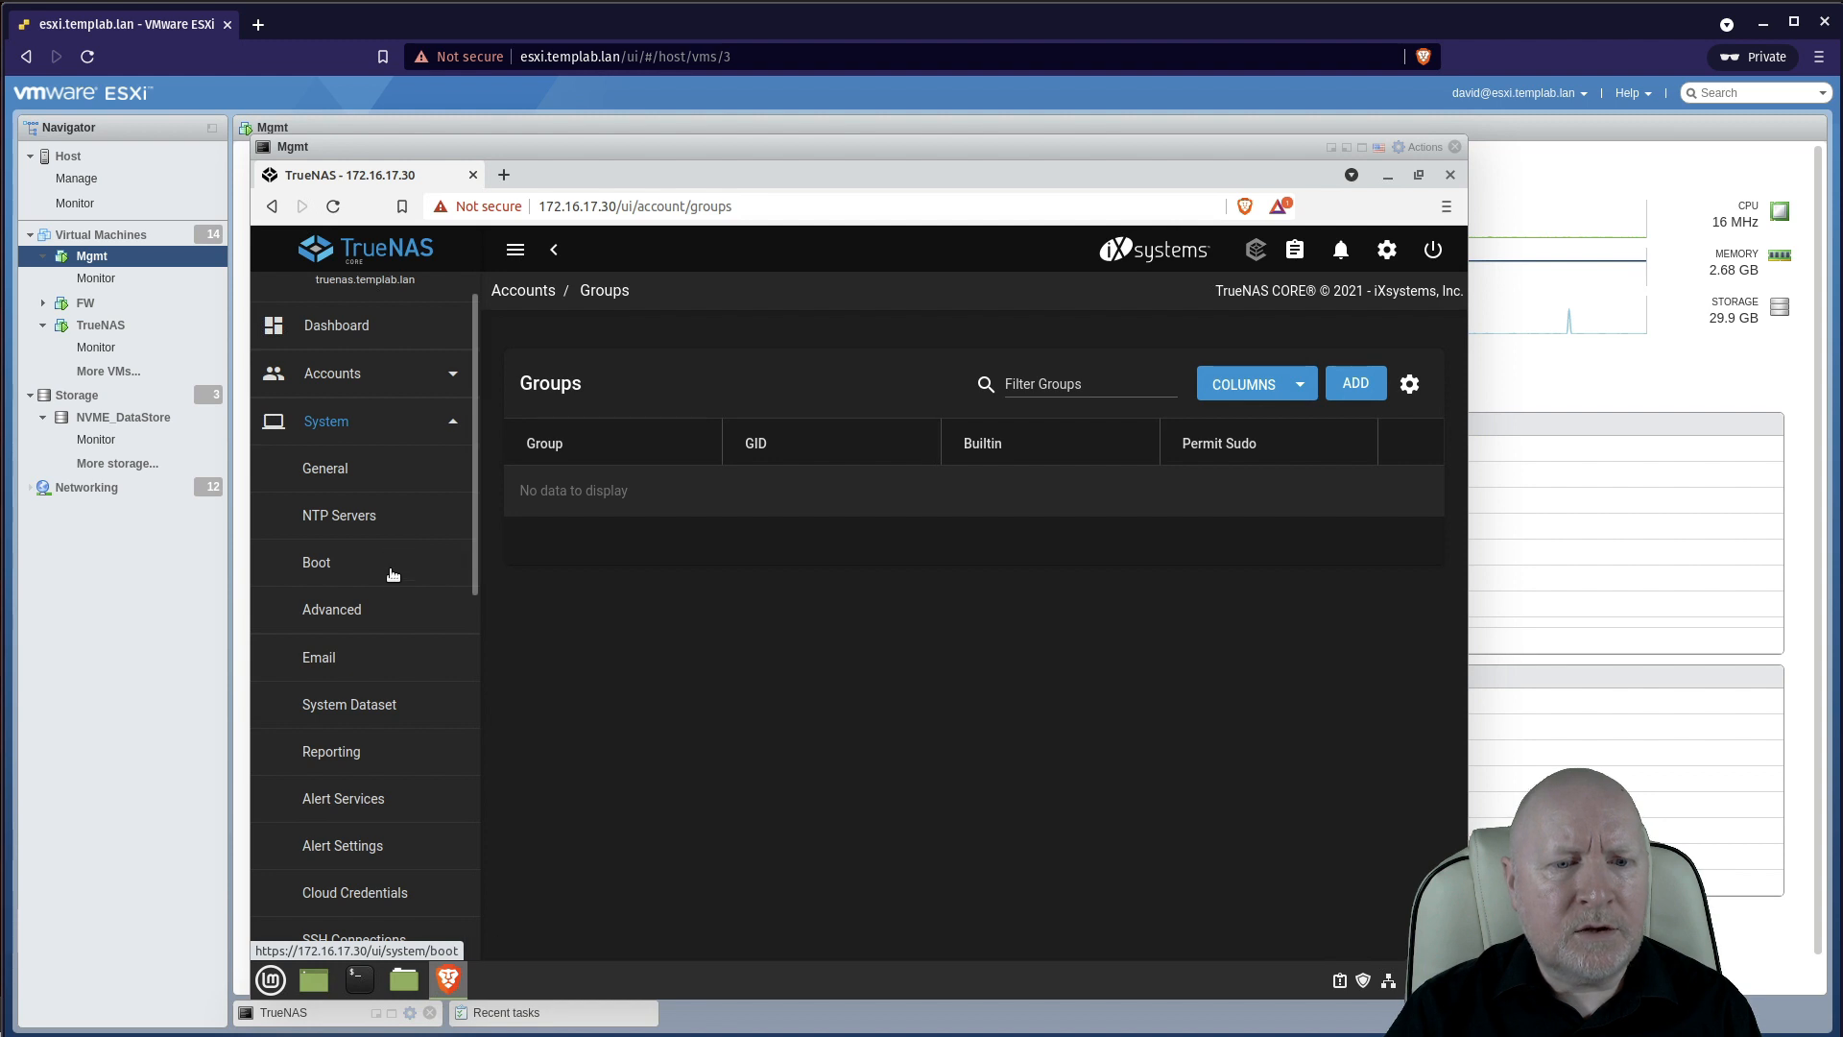
{"action": "scroll", "coordinate": [409, 604], "scroll_direction": "down", "scroll_amount": 2}
{"action": "scroll", "coordinate": [409, 602], "scroll_direction": "up", "scroll_amount": 1}
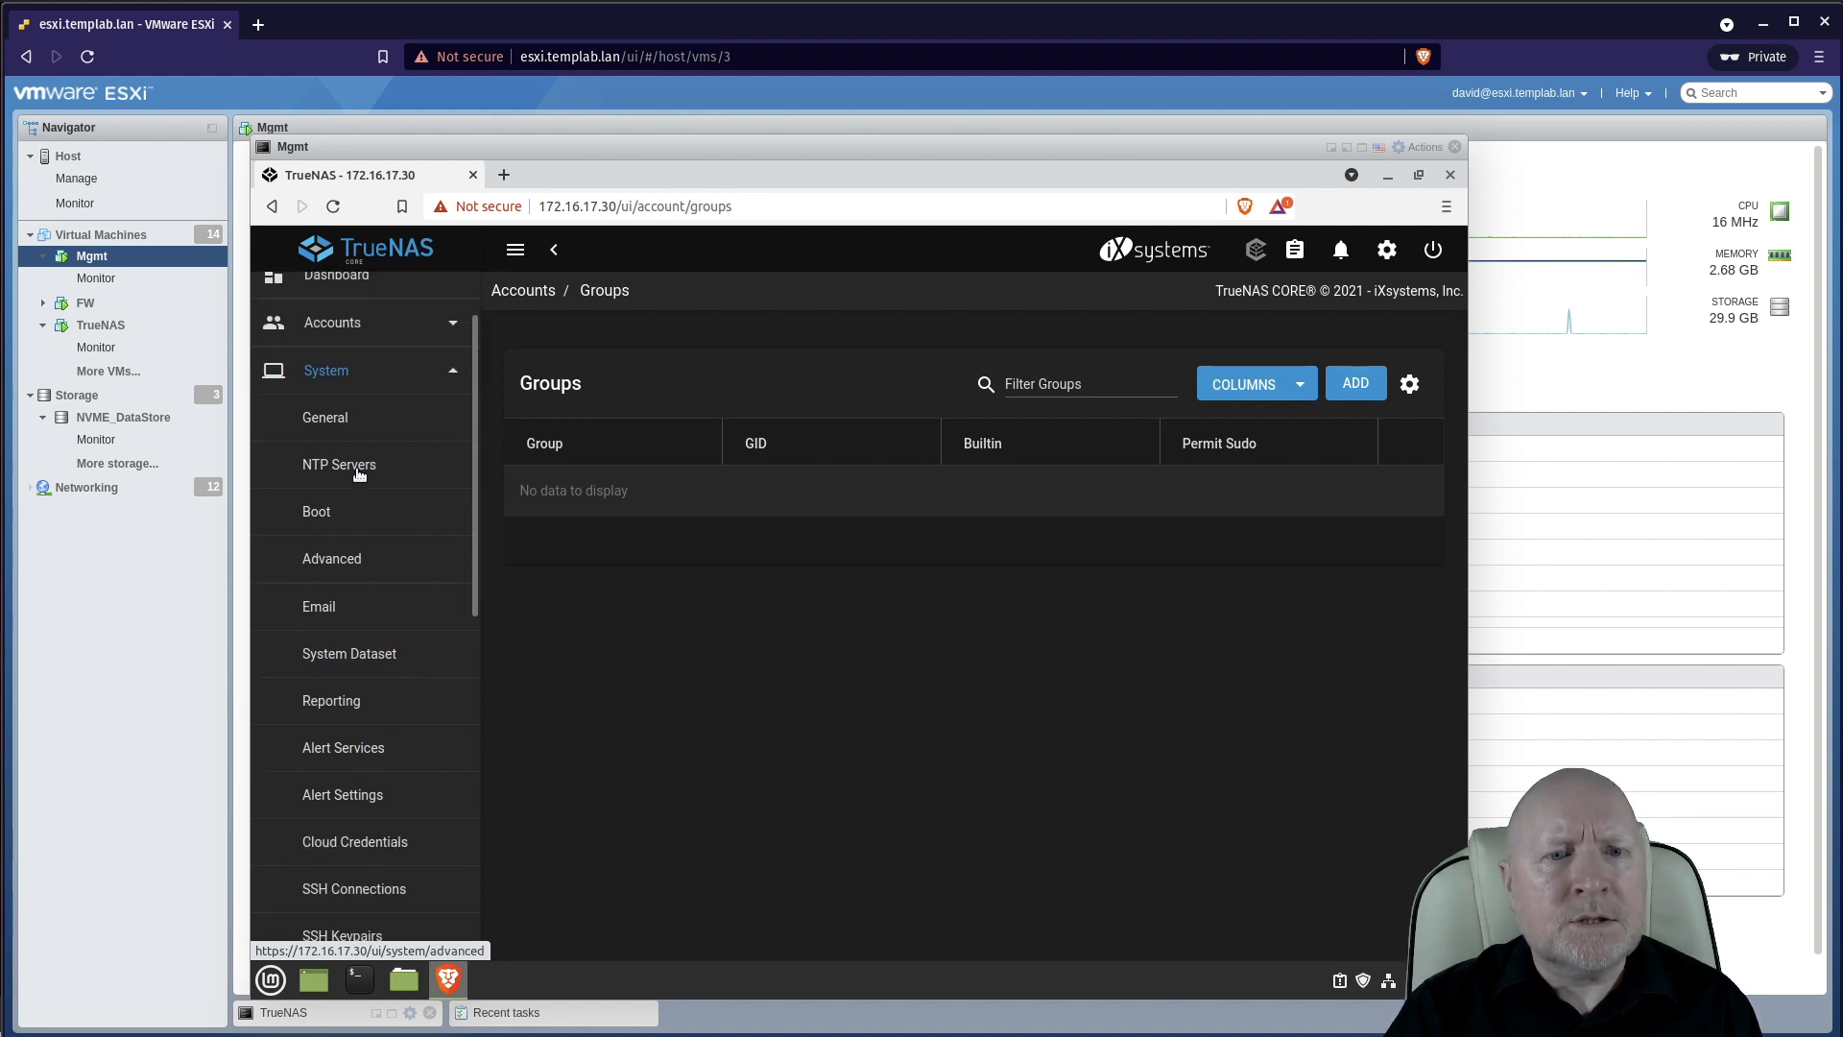
{"action": "left_click", "coordinate": [344, 420]}
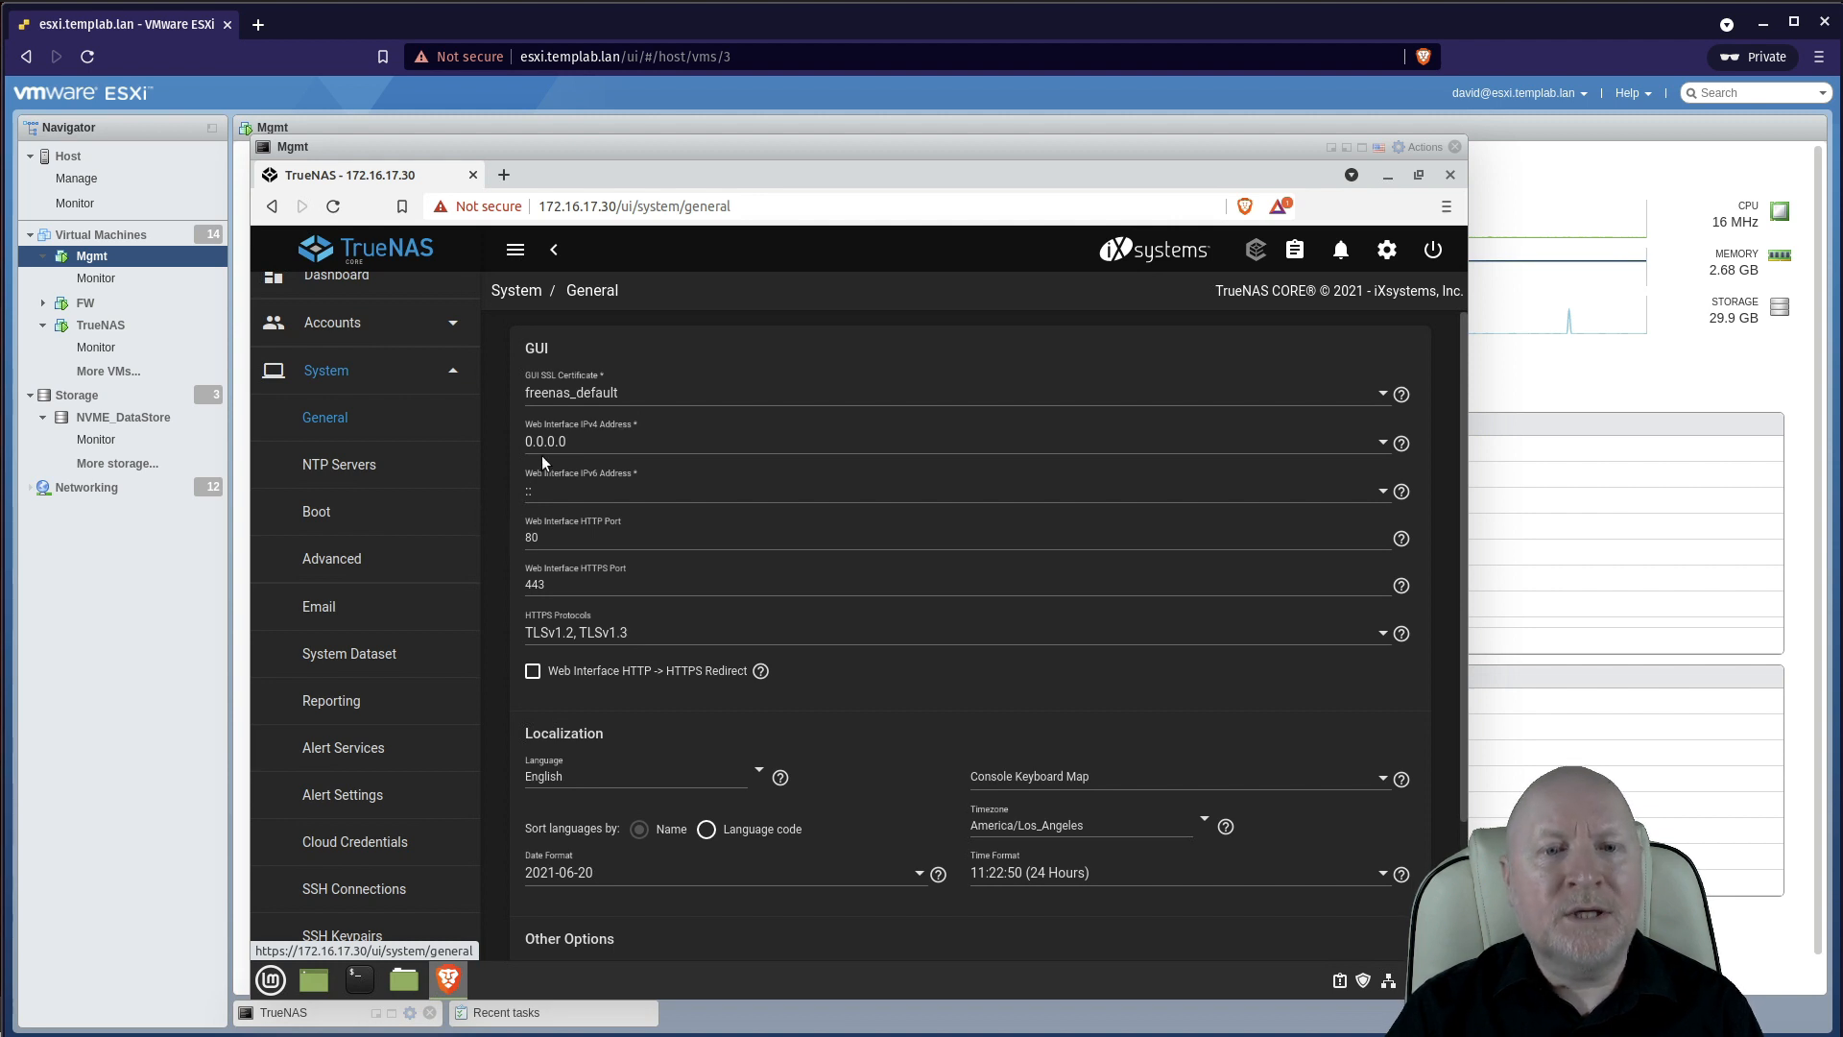
{"action": "left_click", "coordinate": [1383, 446]}
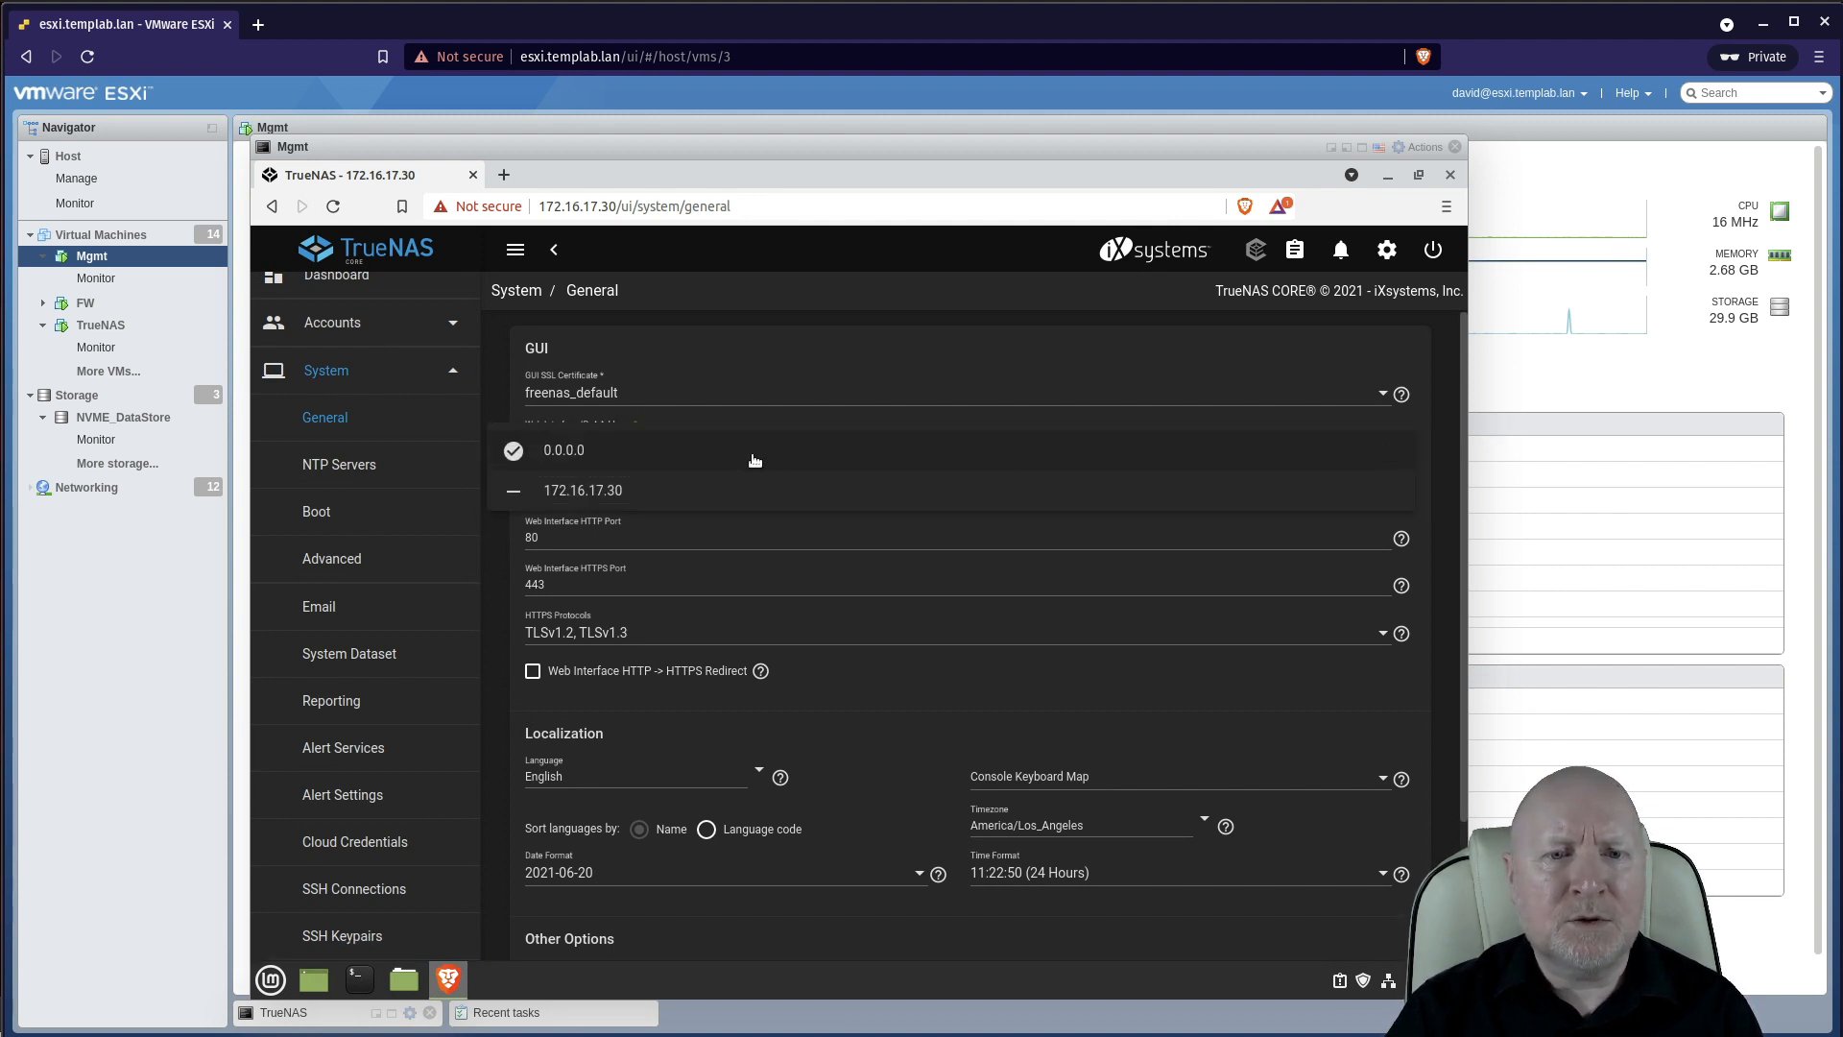
{"action": "left_click", "coordinate": [580, 480]}
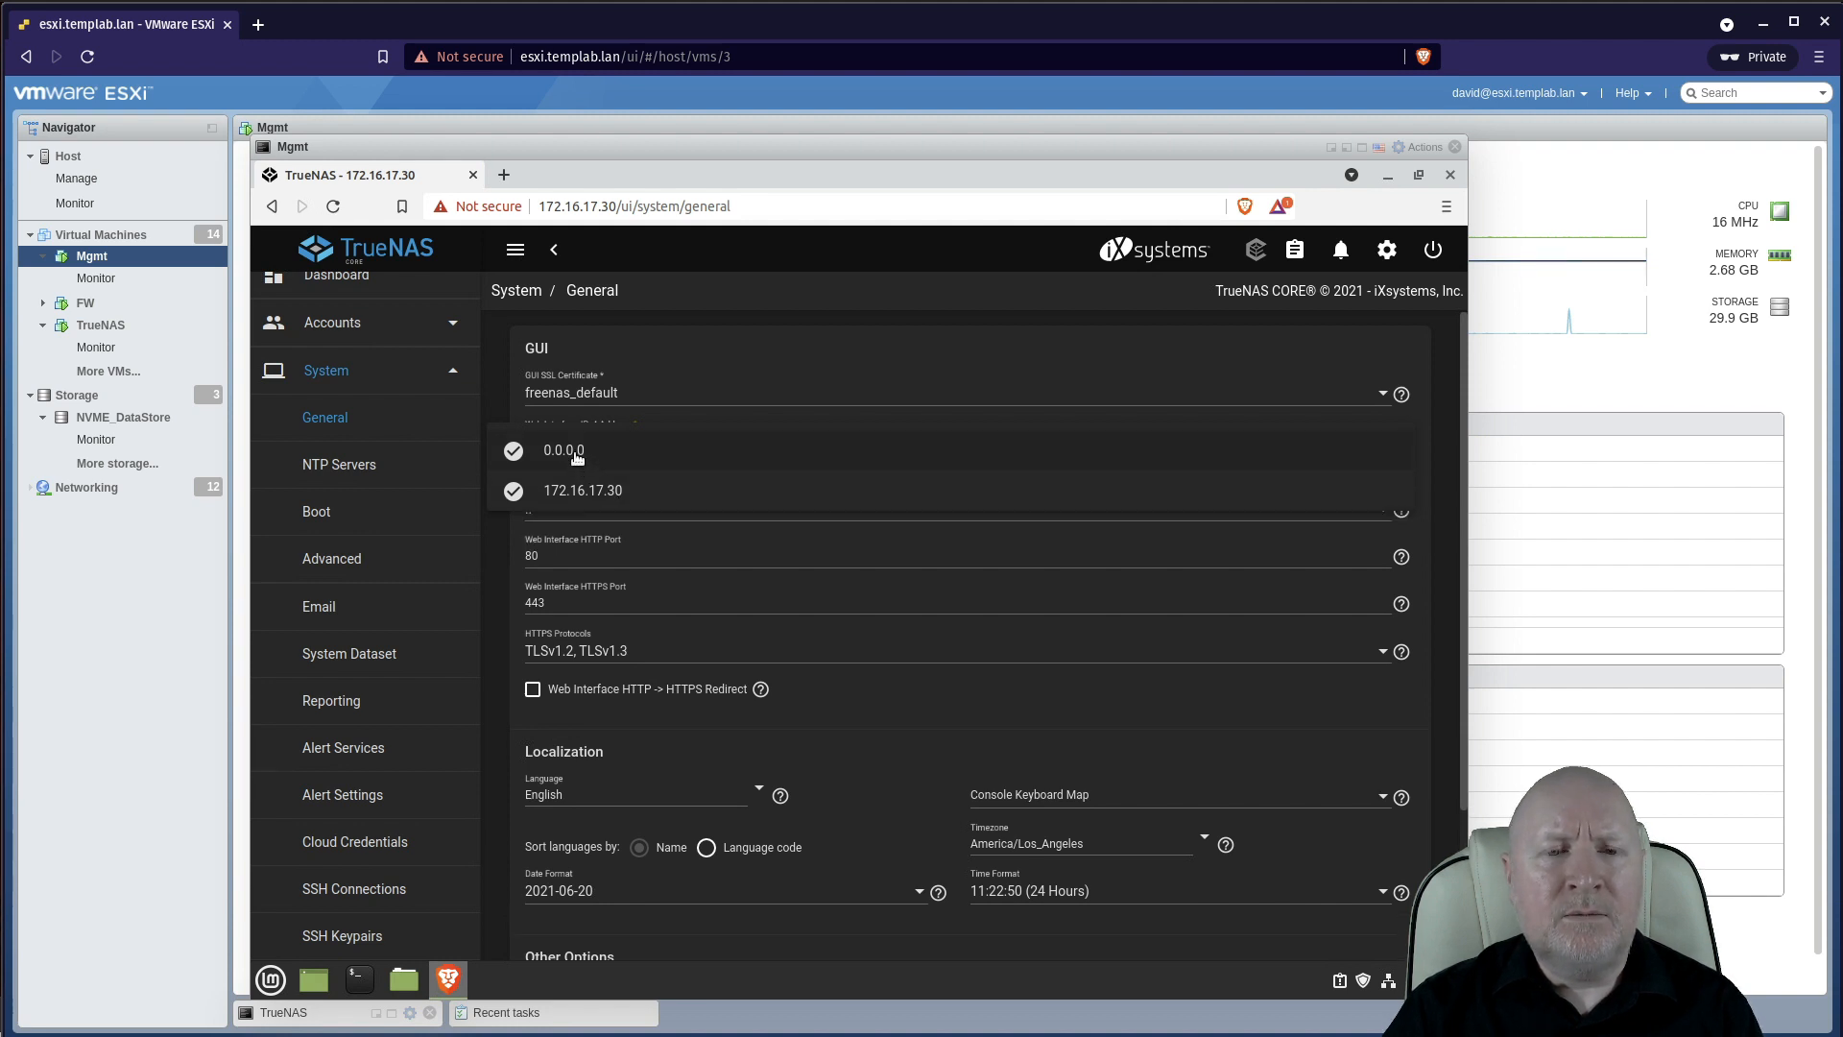
{"action": "left_click", "coordinate": [579, 455]}
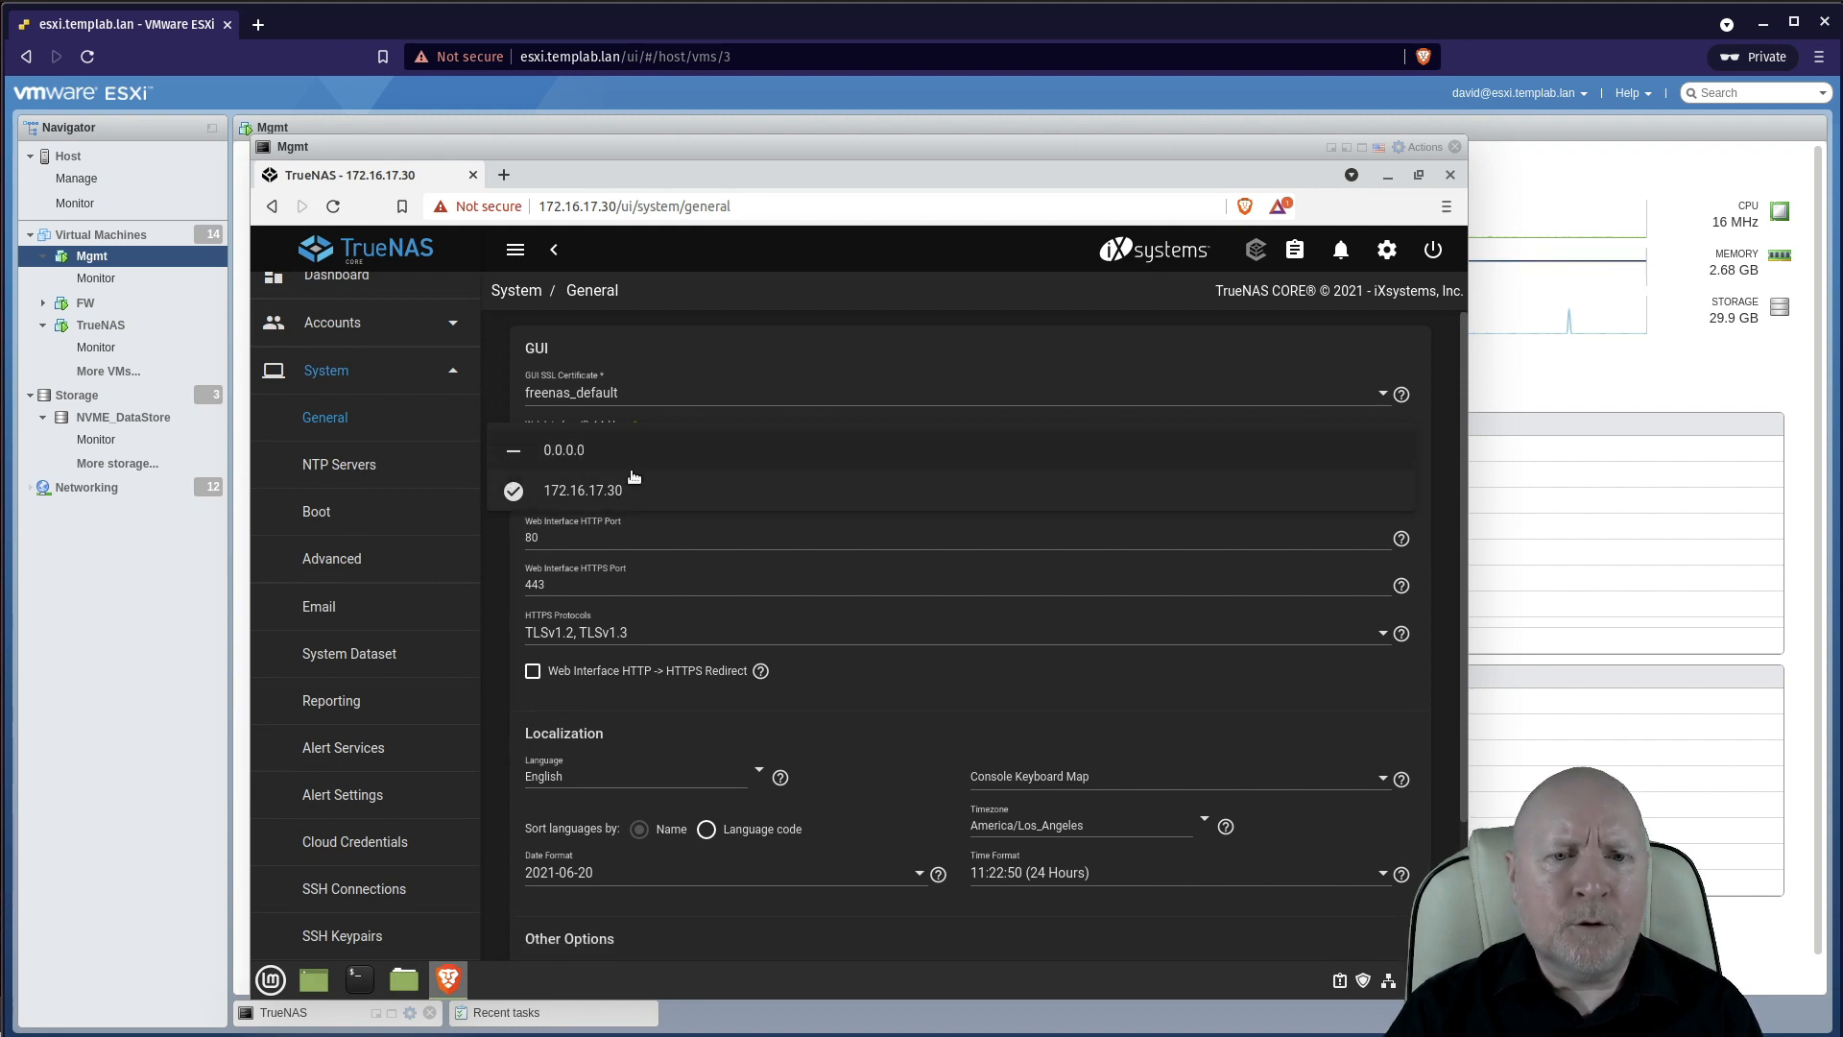
{"action": "left_click", "coordinate": [923, 361]}
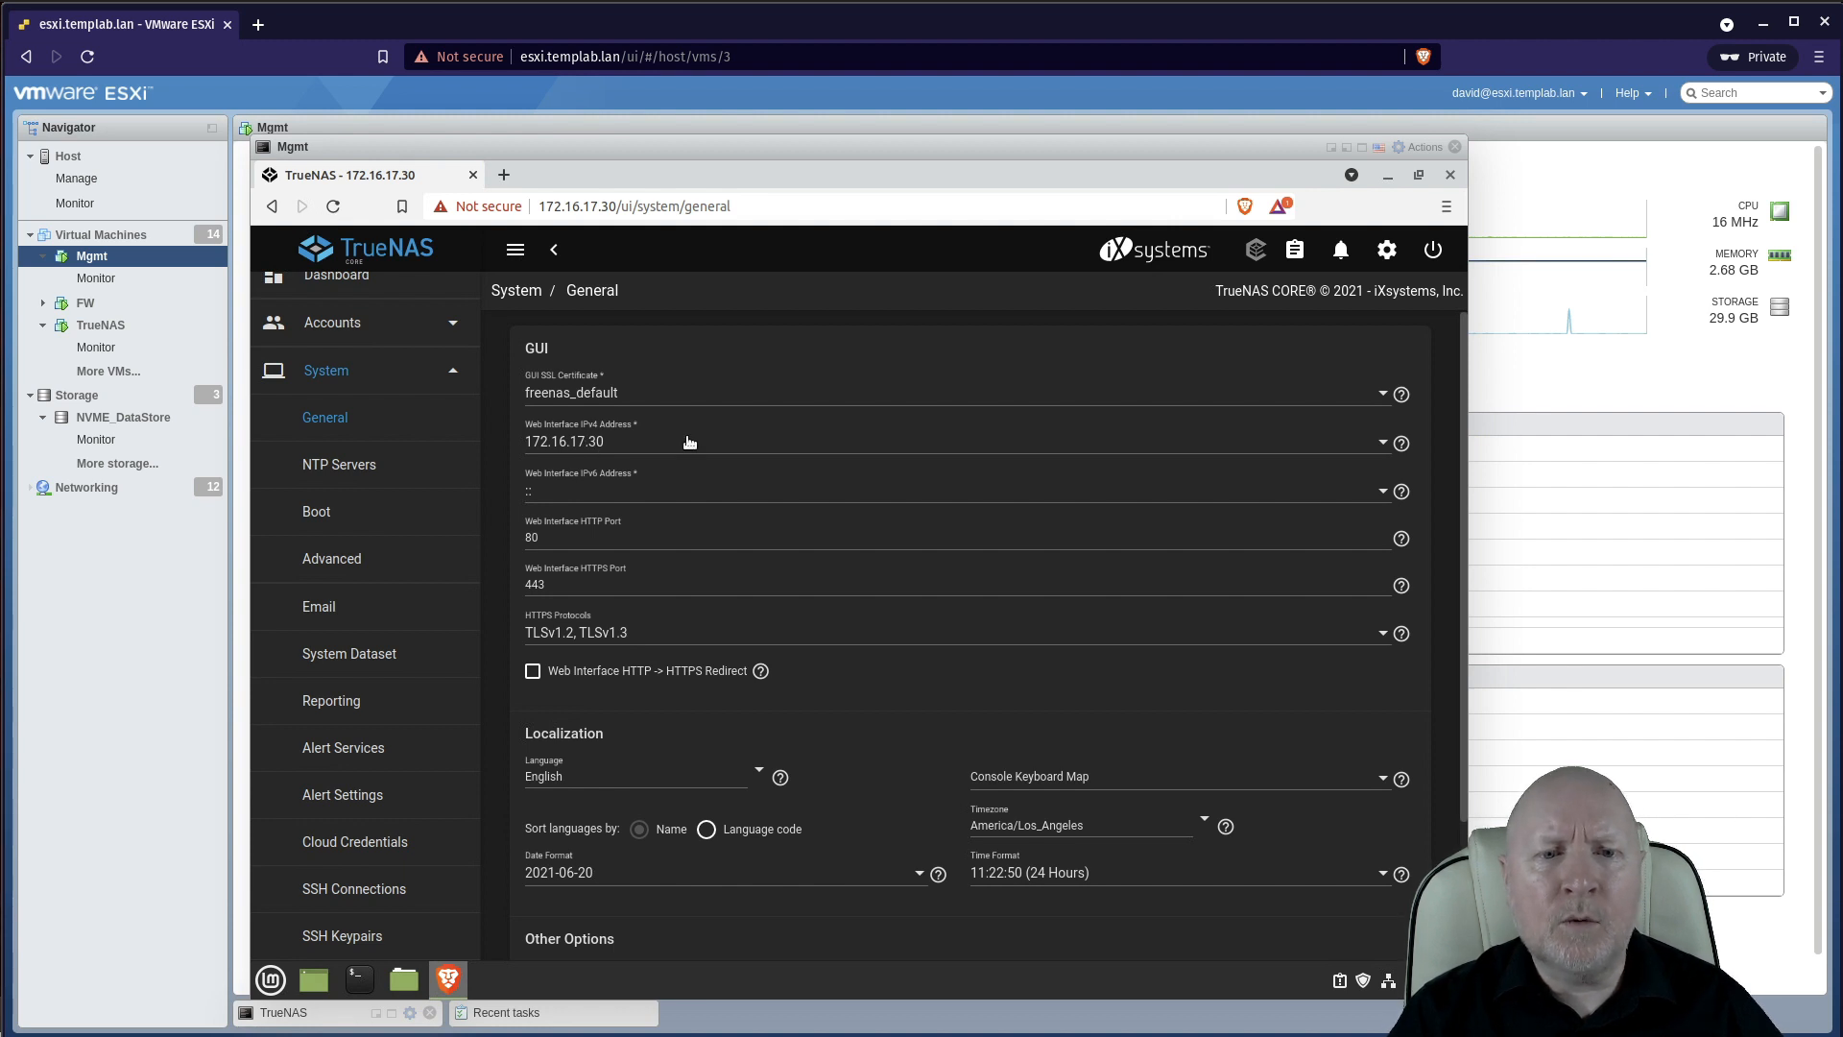
Step: Set the web interface HTTPS port to 4431 and look over the remaining general settings
{"action": "scroll", "coordinate": [946, 494], "scroll_direction": "down", "scroll_amount": 1}
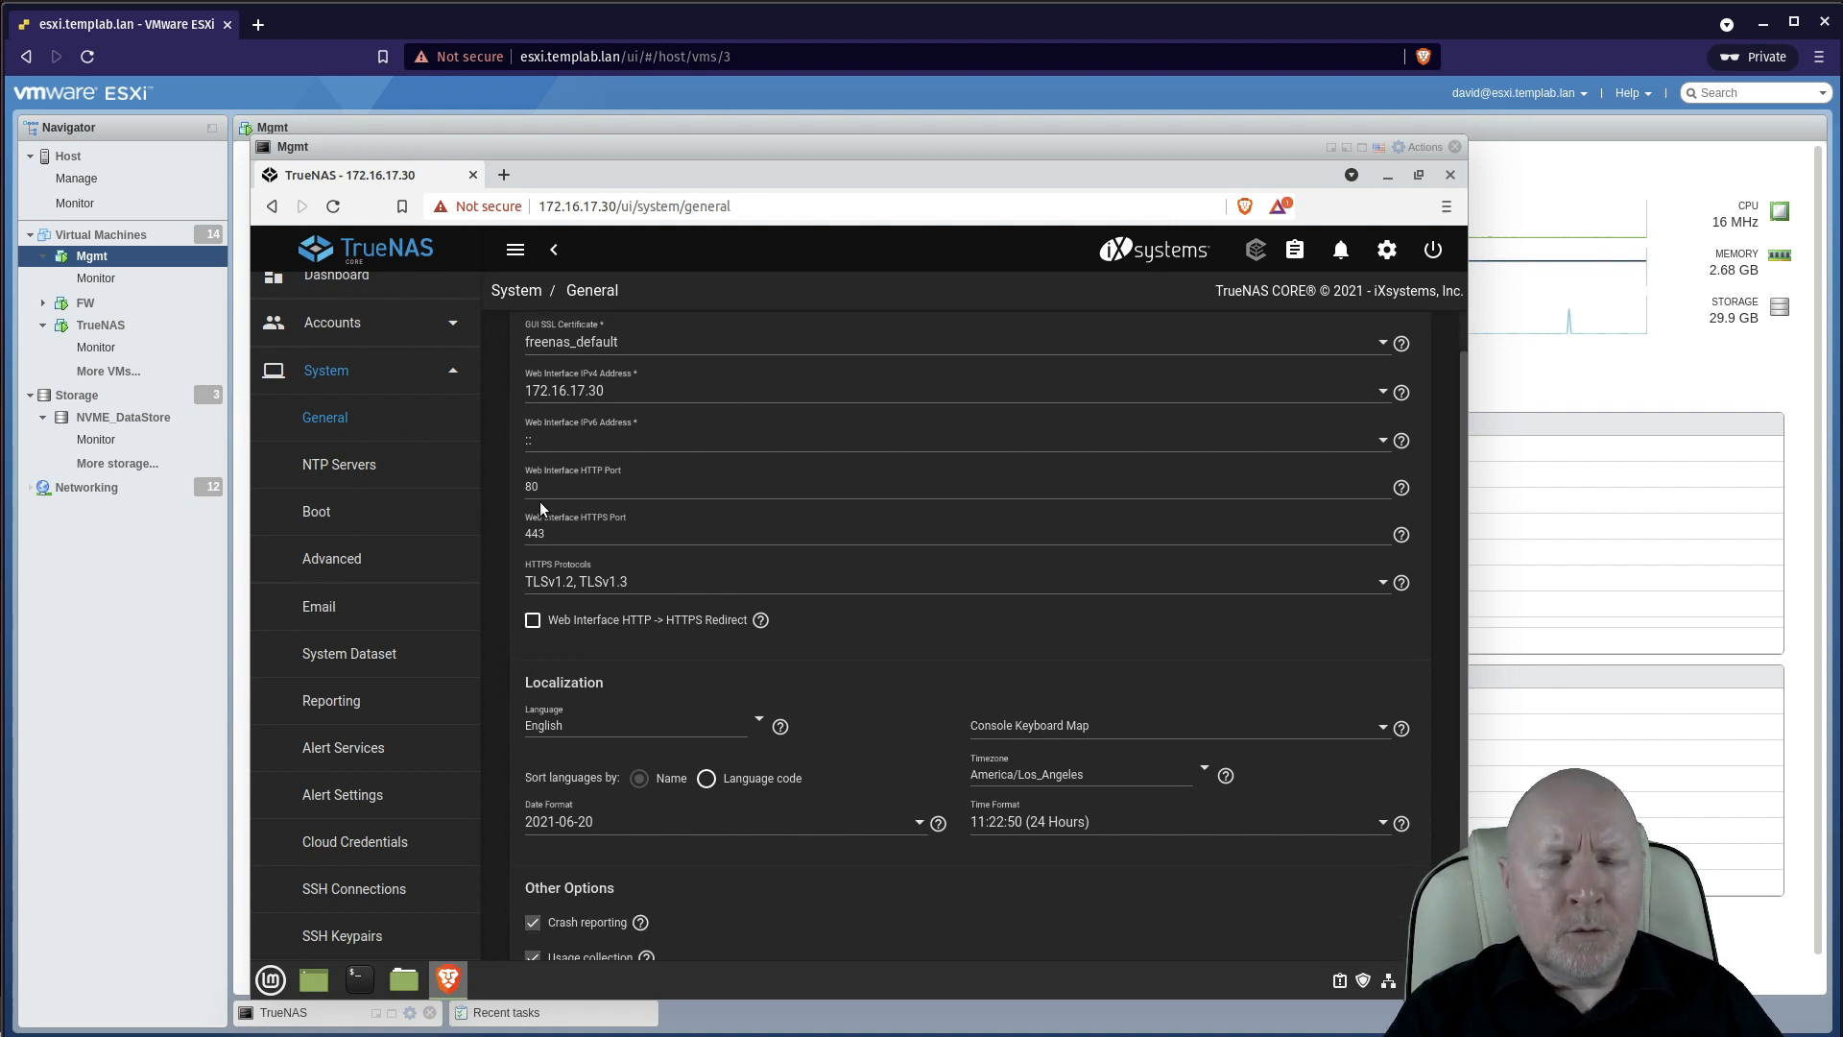
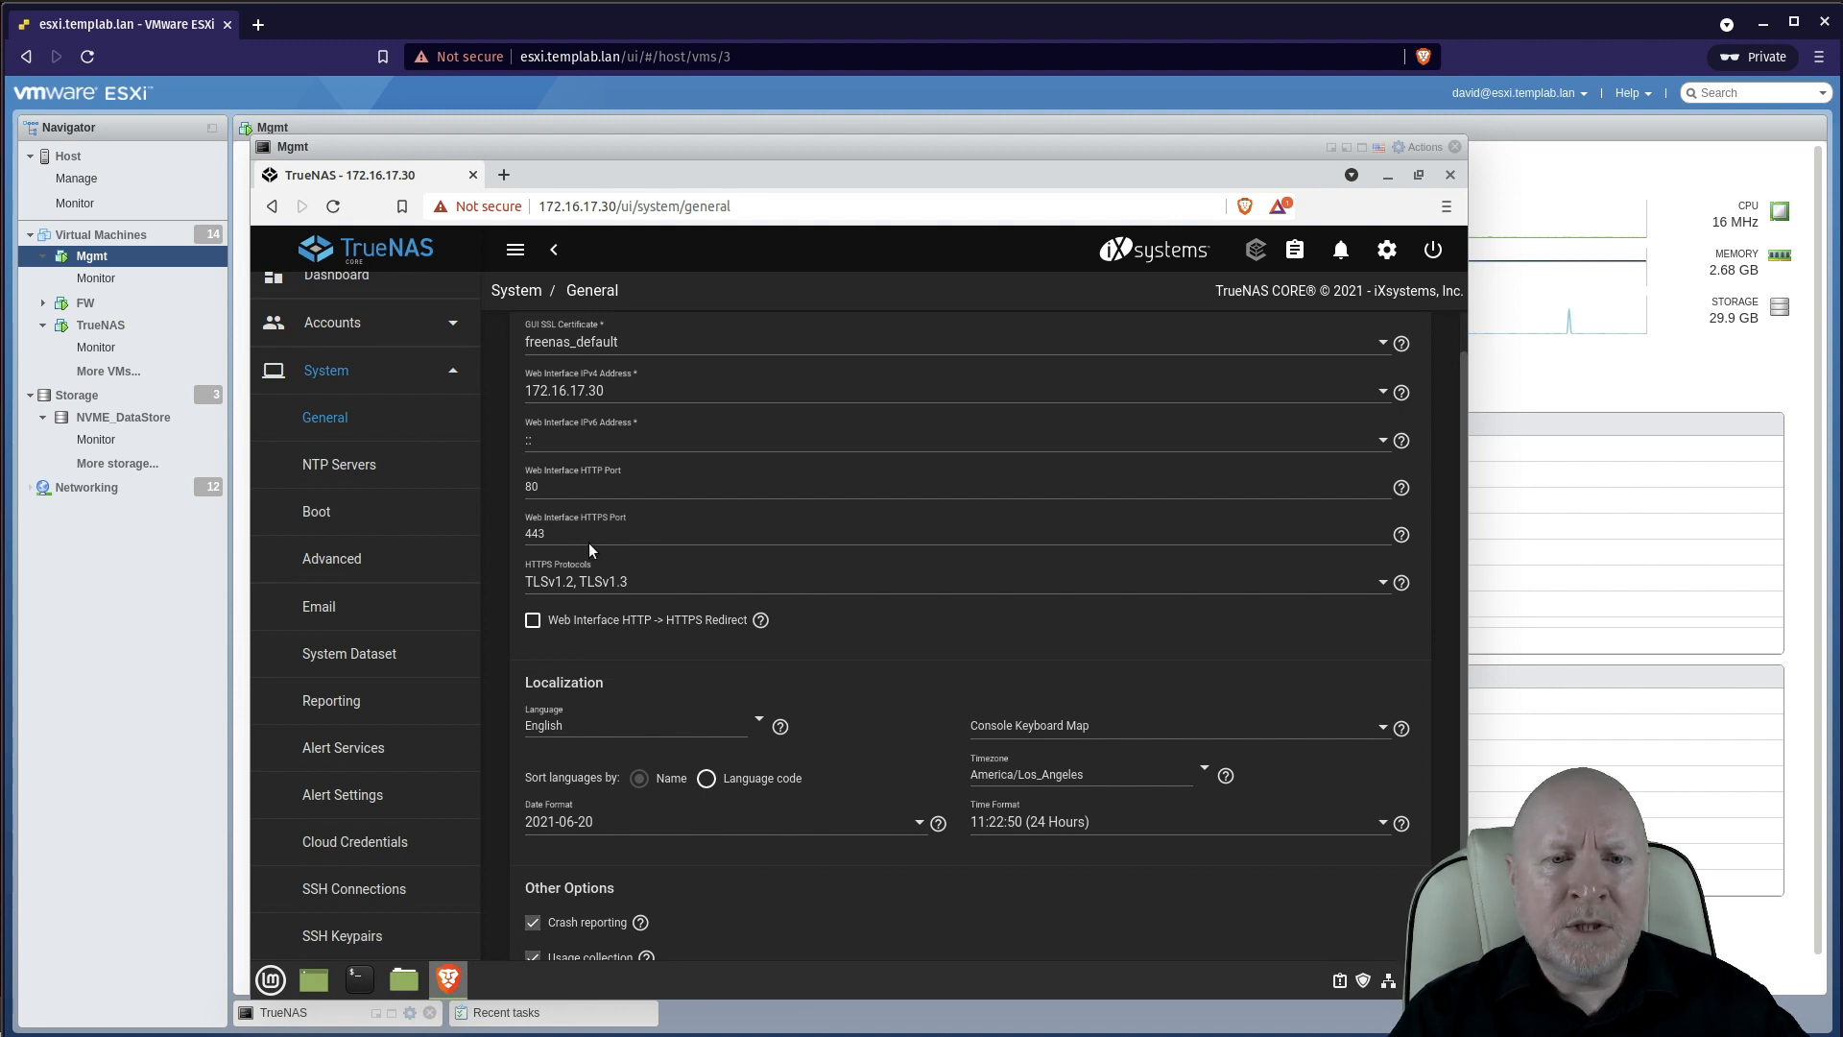
{"action": "type", "text": "1"}
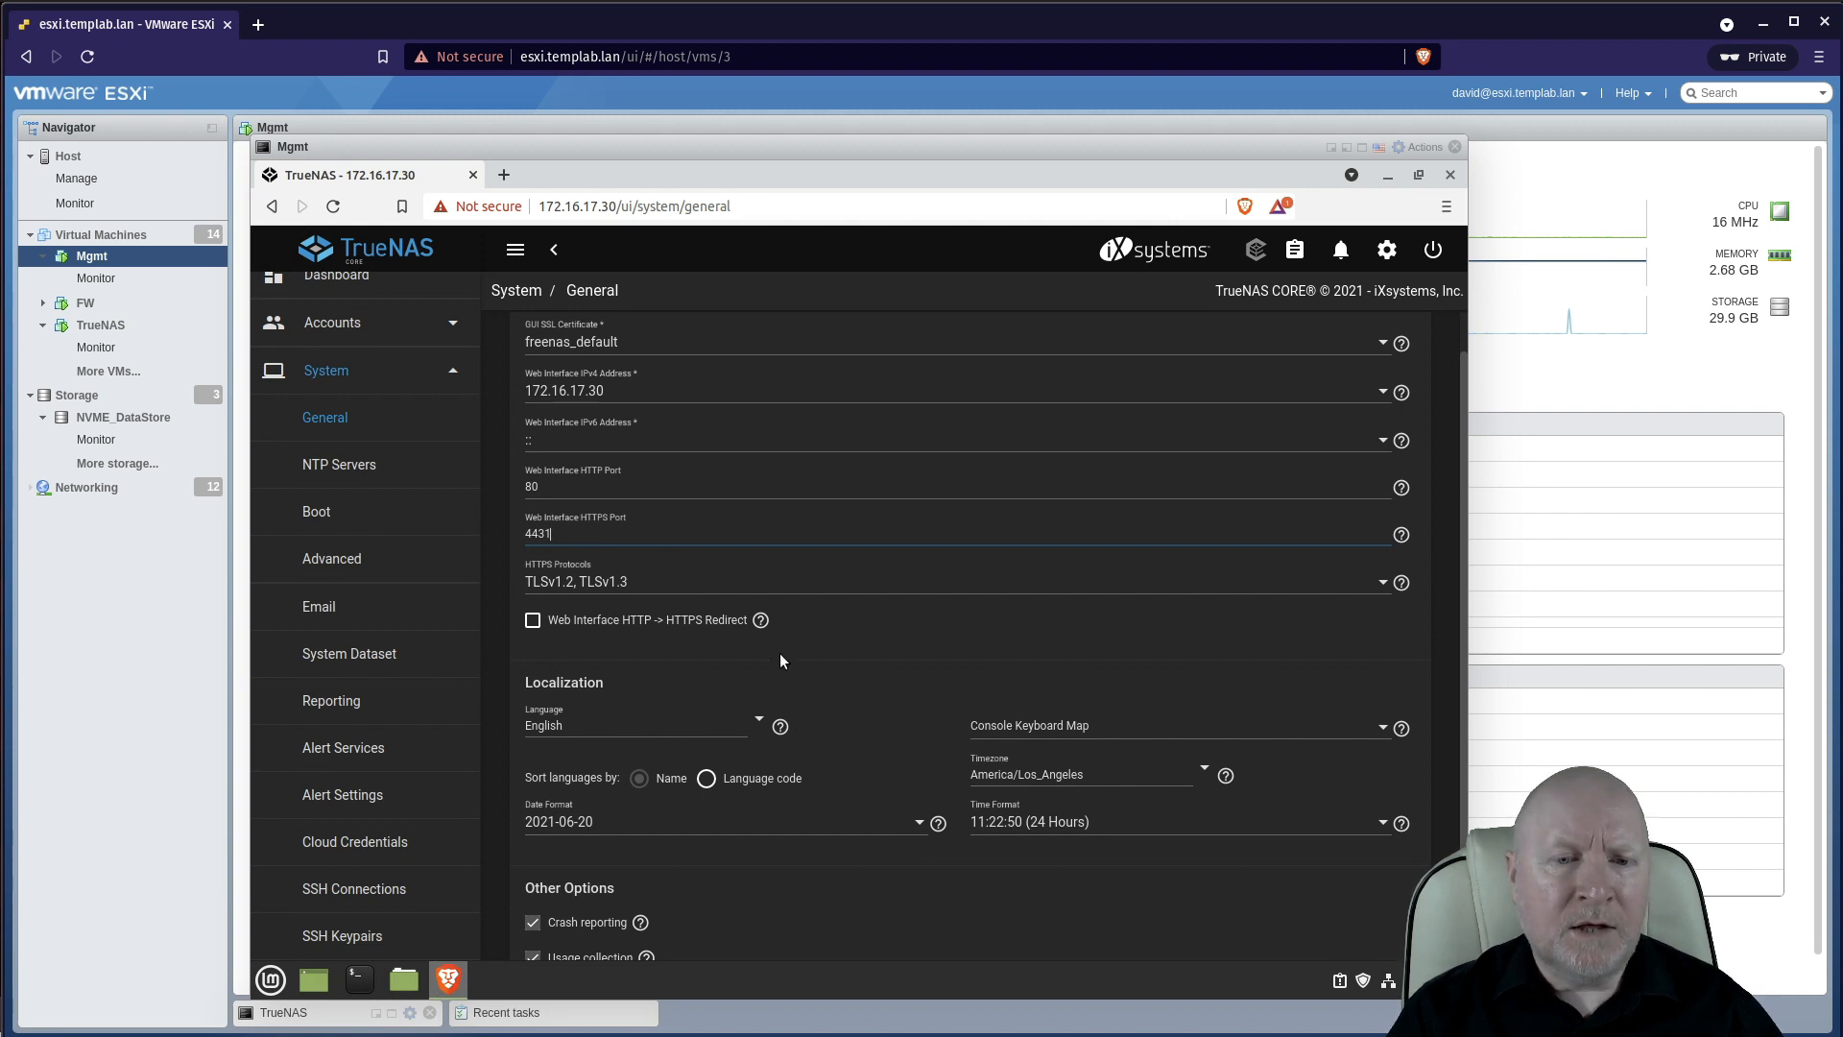
{"action": "scroll", "coordinate": [988, 871], "scroll_direction": "down", "scroll_amount": 2}
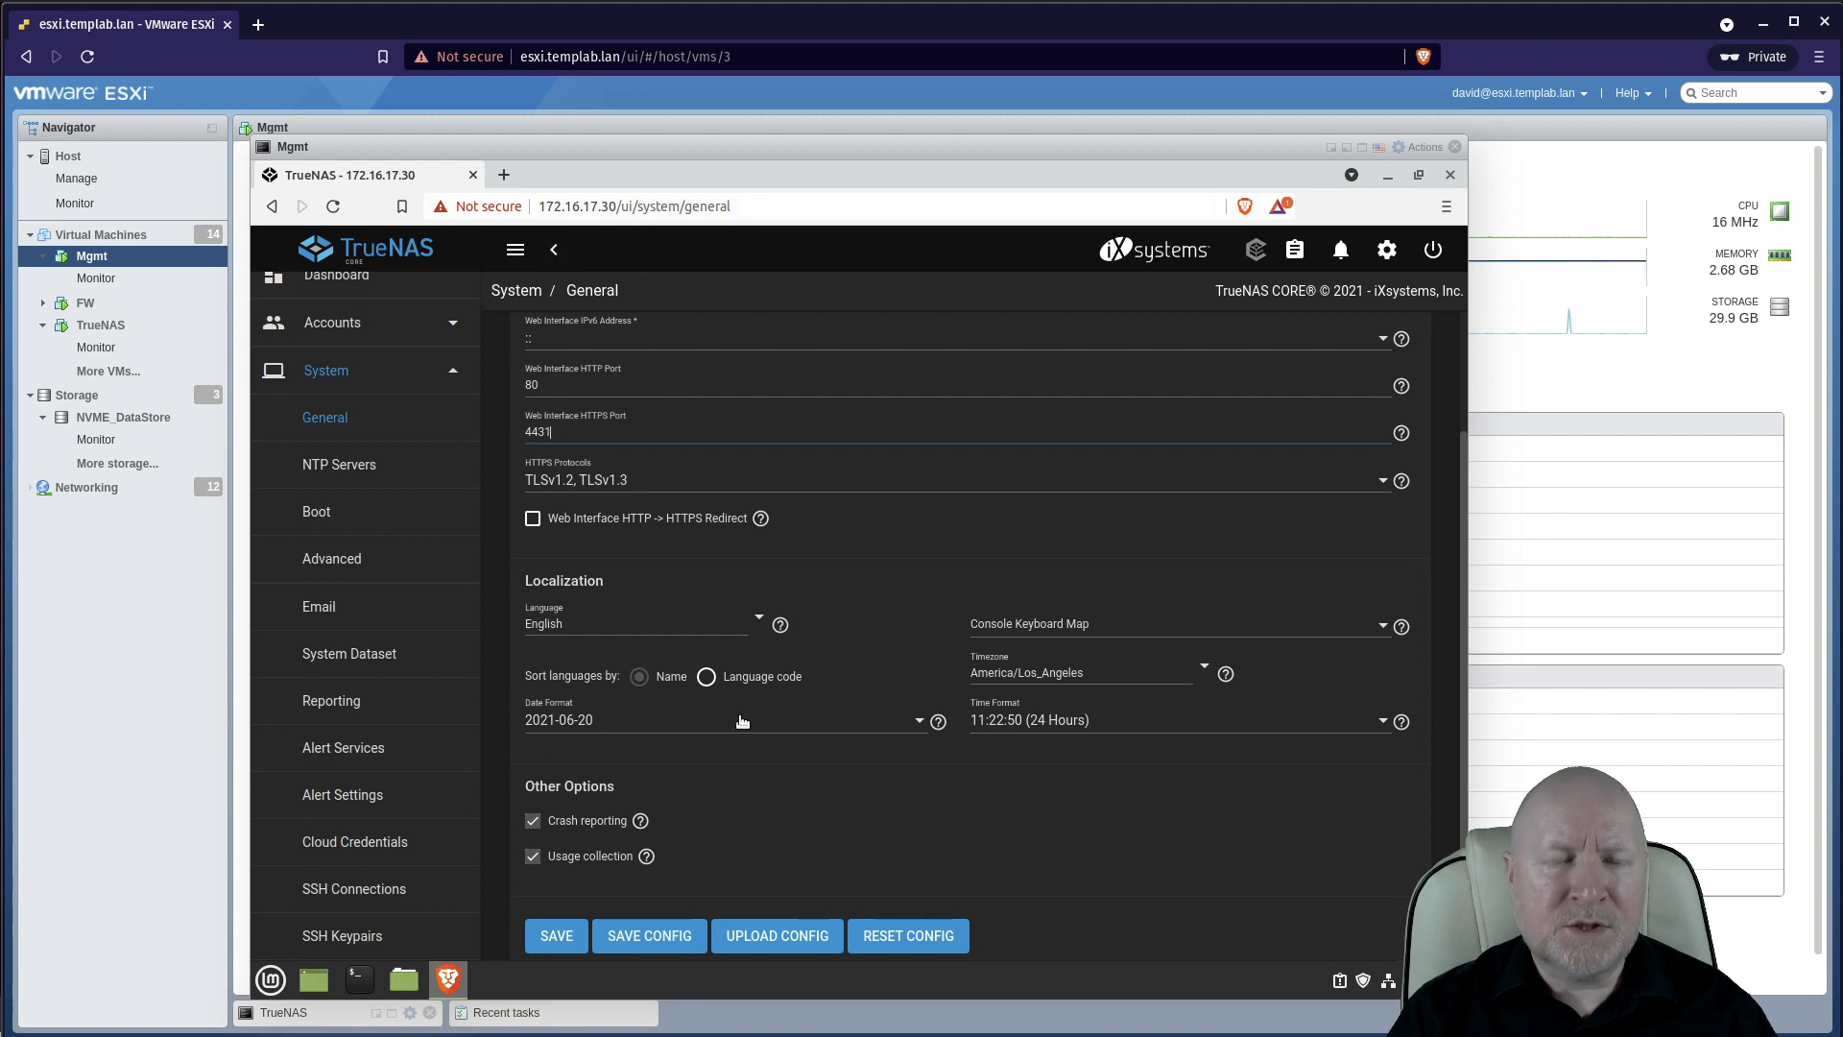
{"action": "scroll", "coordinate": [706, 643], "scroll_direction": "up", "scroll_amount": 2}
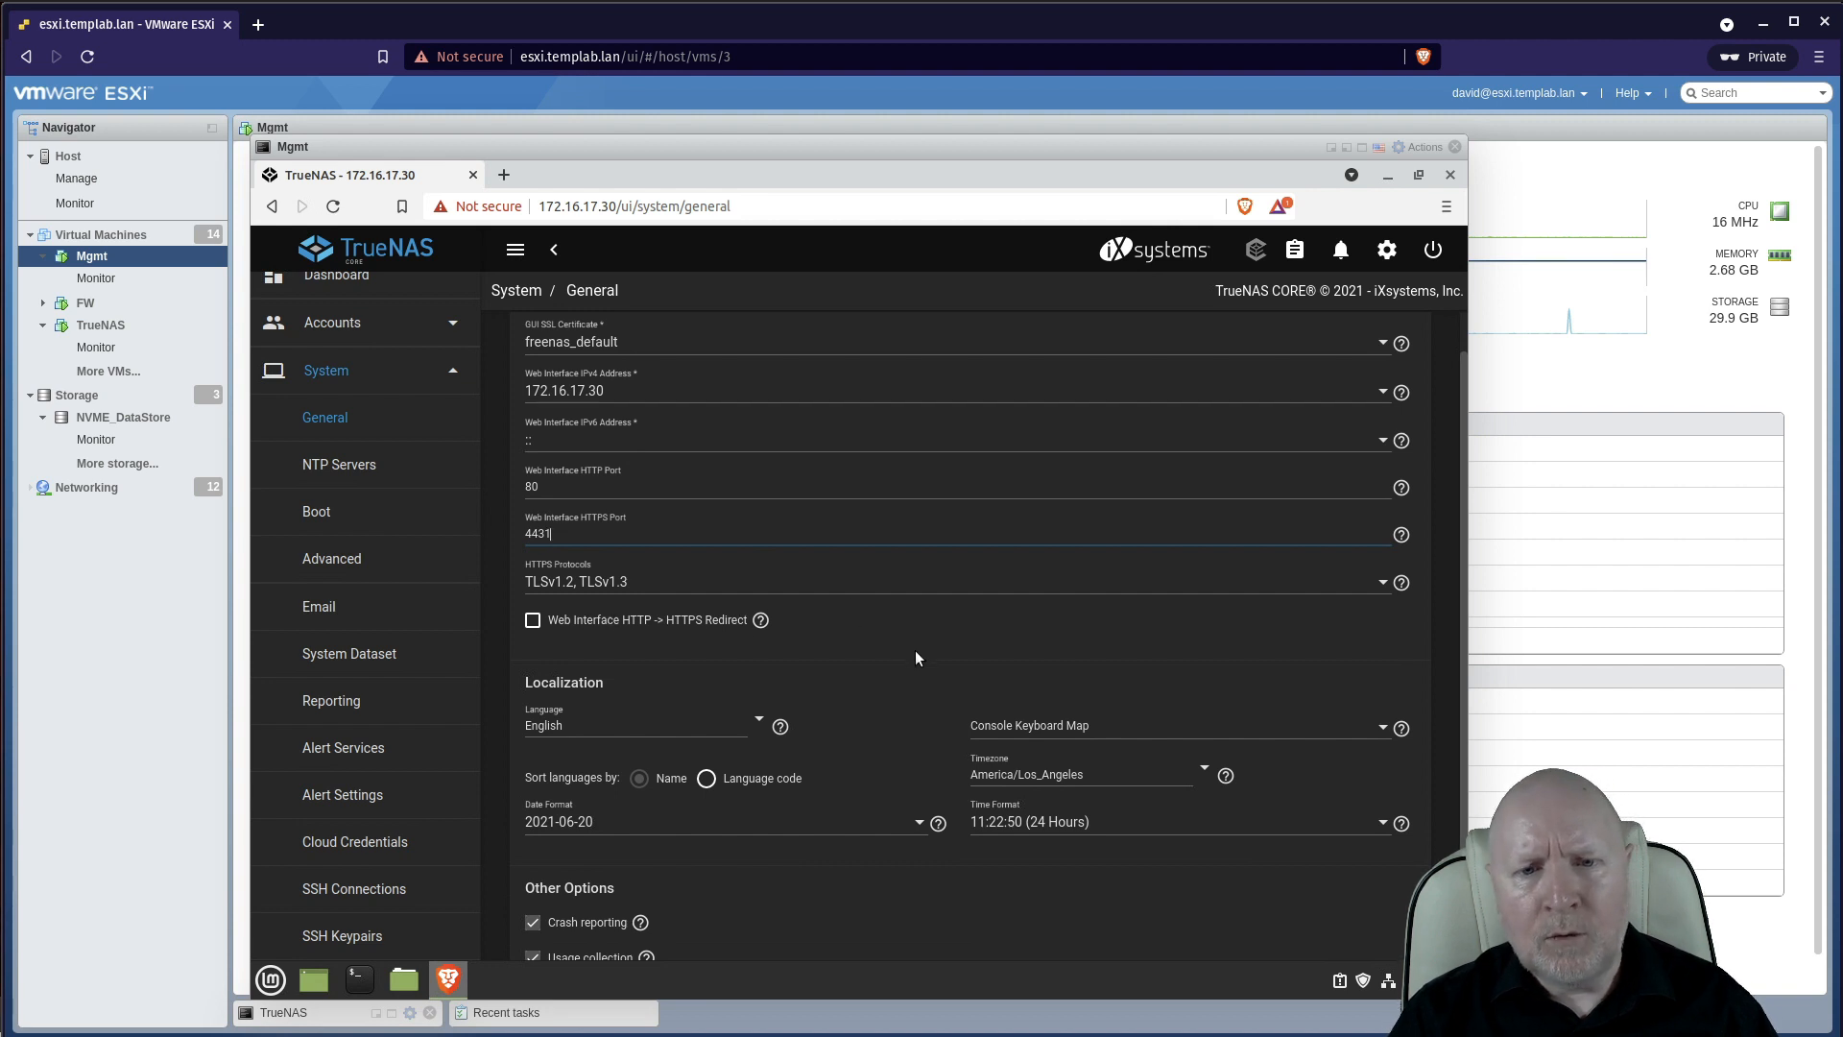
Step: Read the help for the web interface HTTP to HTTPS redirect and enable the redirect
{"action": "left_click", "coordinate": [759, 621]}
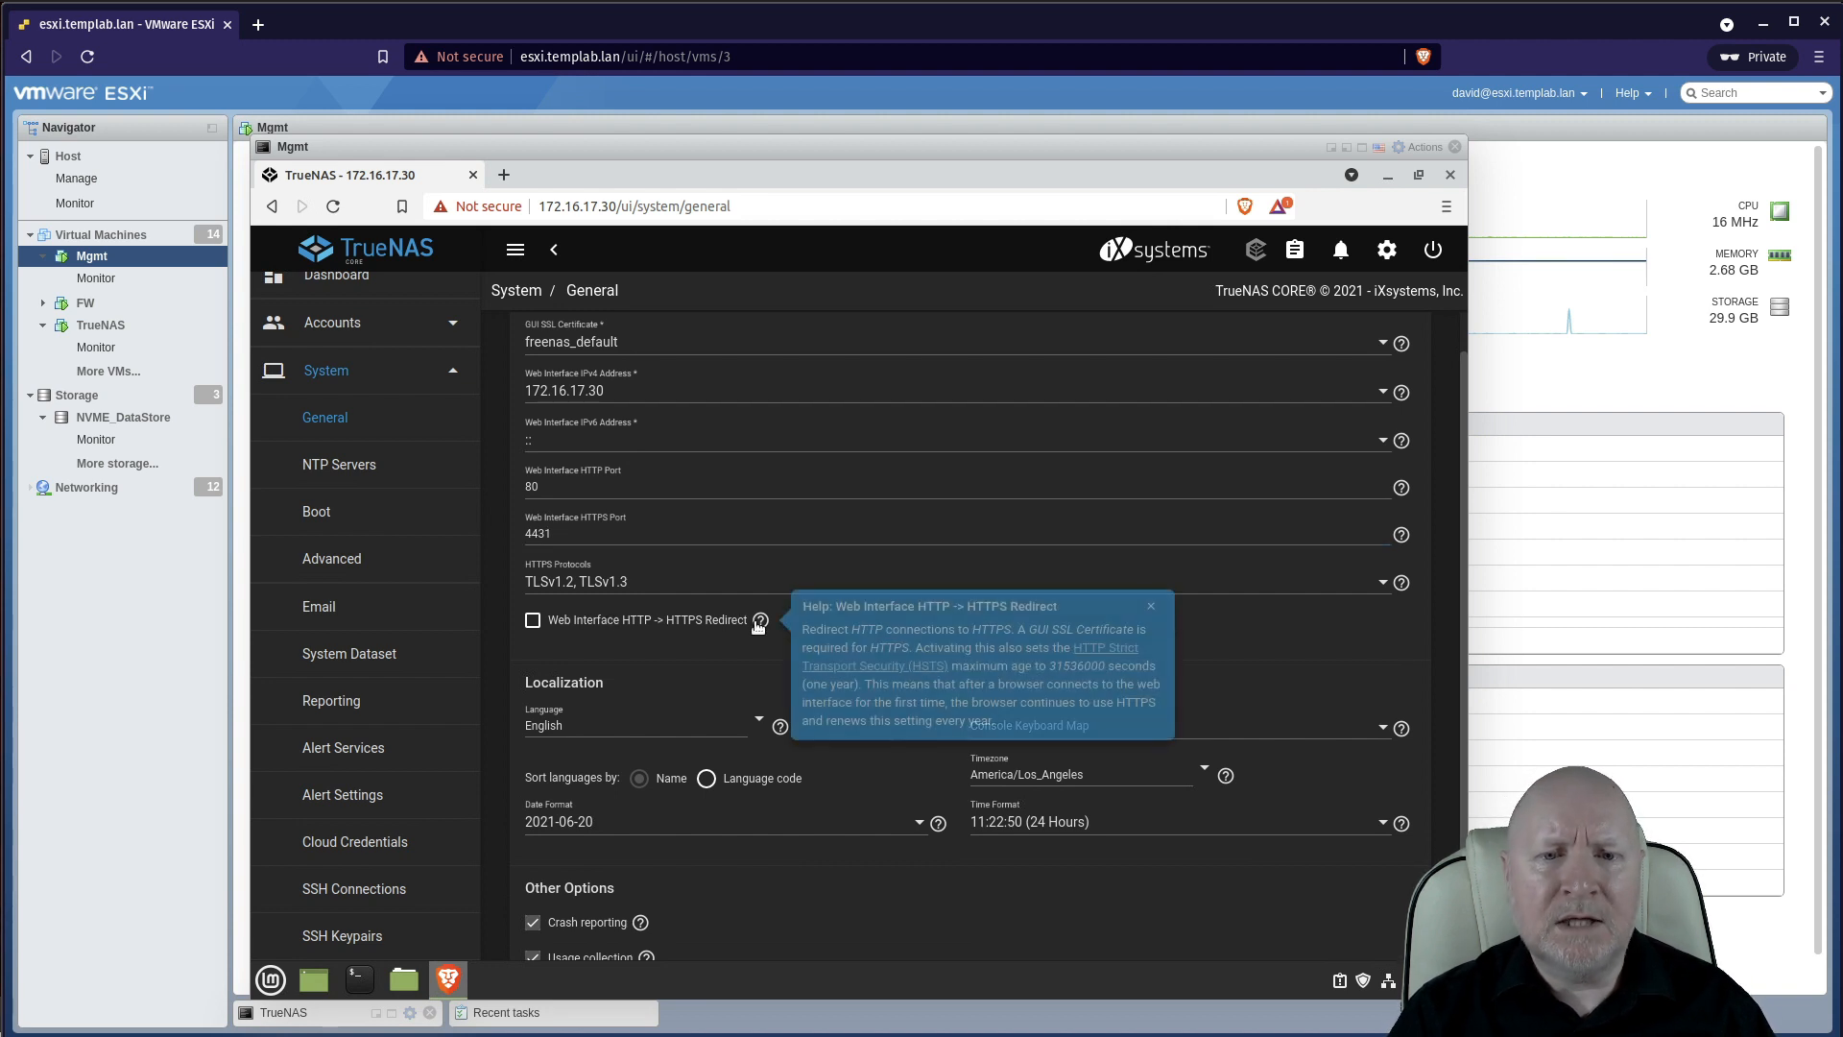
{"action": "left_click", "coordinate": [764, 629]}
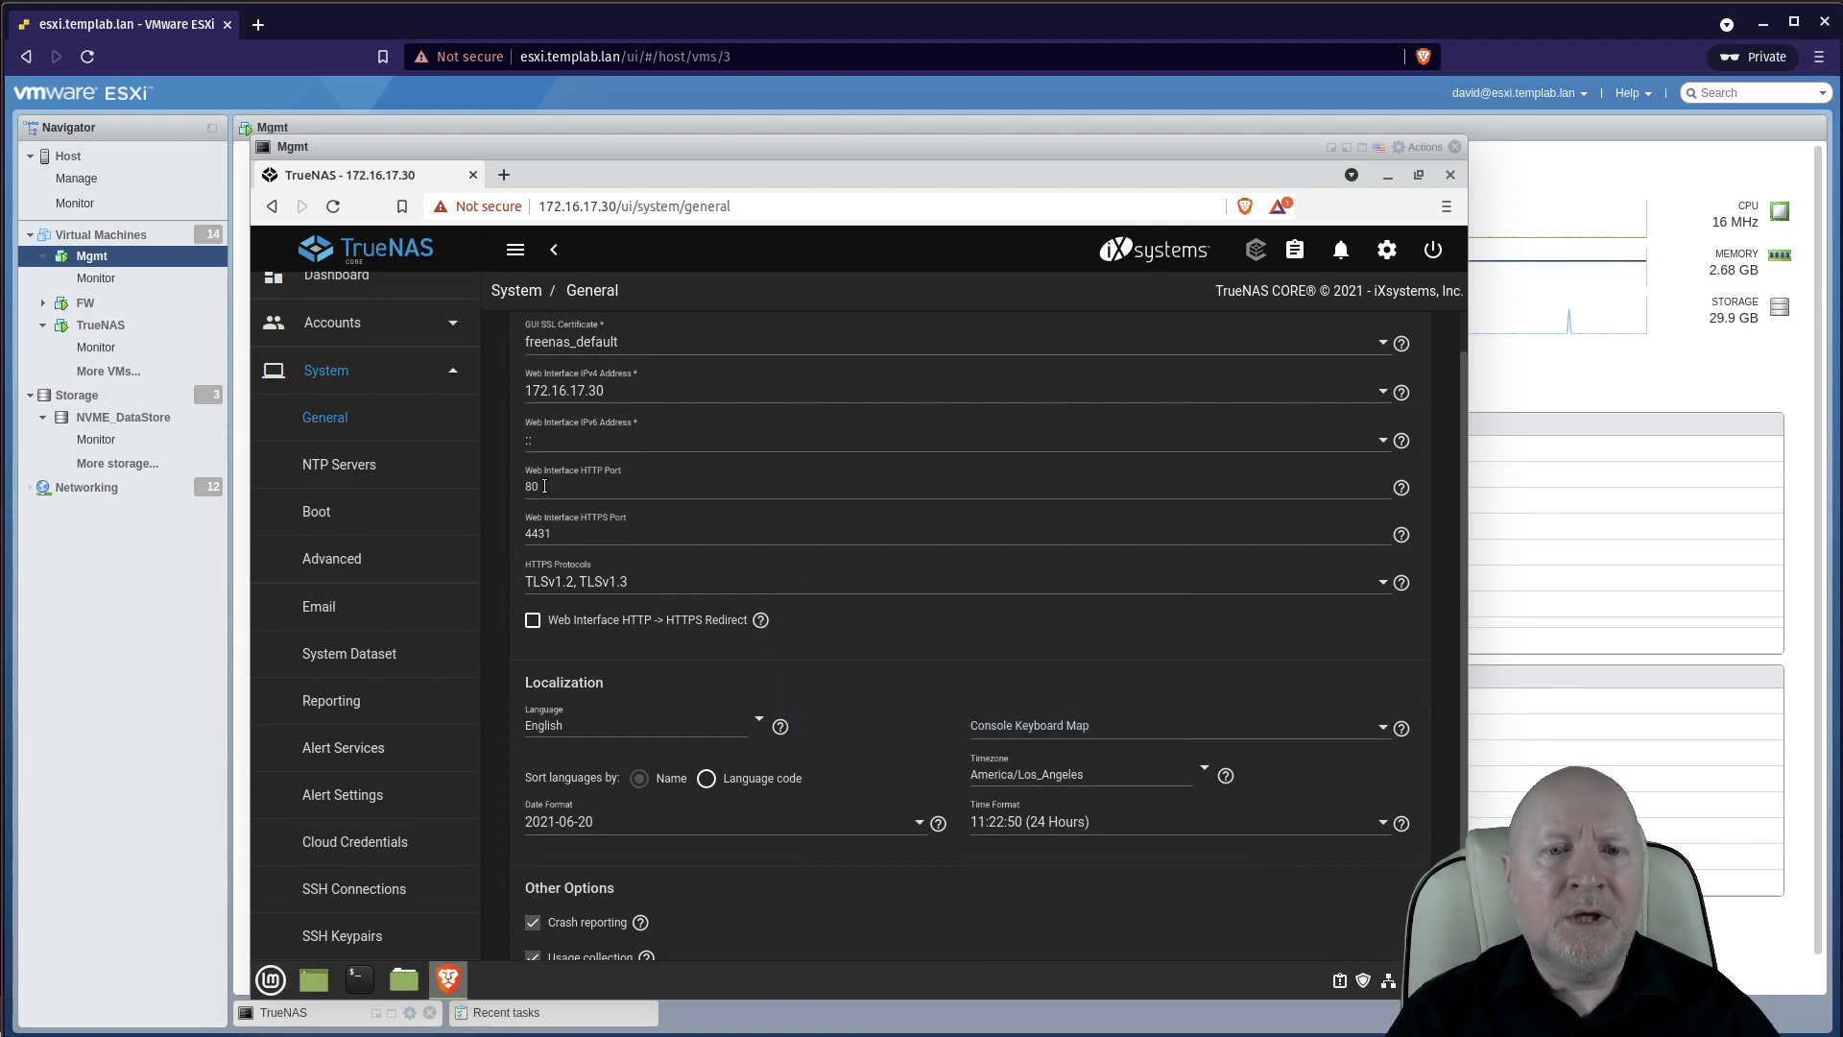
{"action": "left_click", "coordinate": [573, 620]}
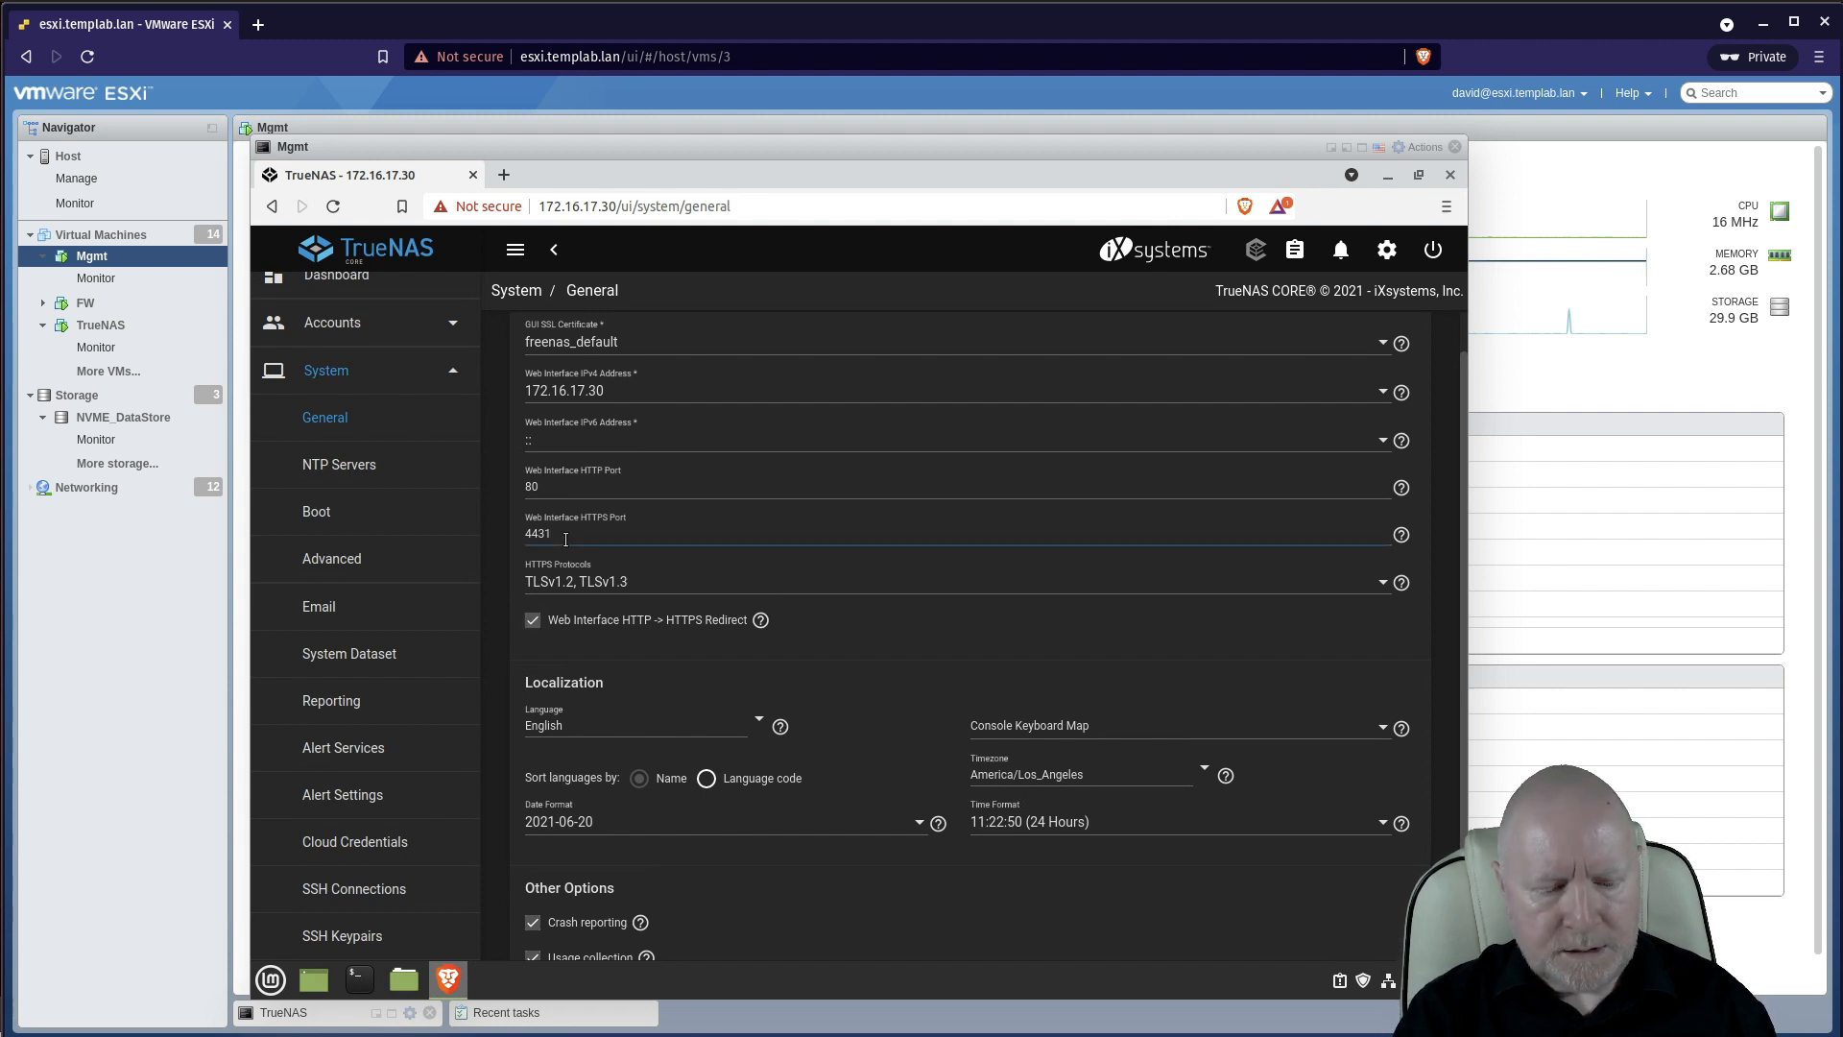
Step: Set the web interface HTTPS port to 4444 and the HTTP port to 800
{"action": "key", "text": "BackSpace"}
{"action": "key", "text": "BackSpace"}
{"action": "type", "text": "444"}
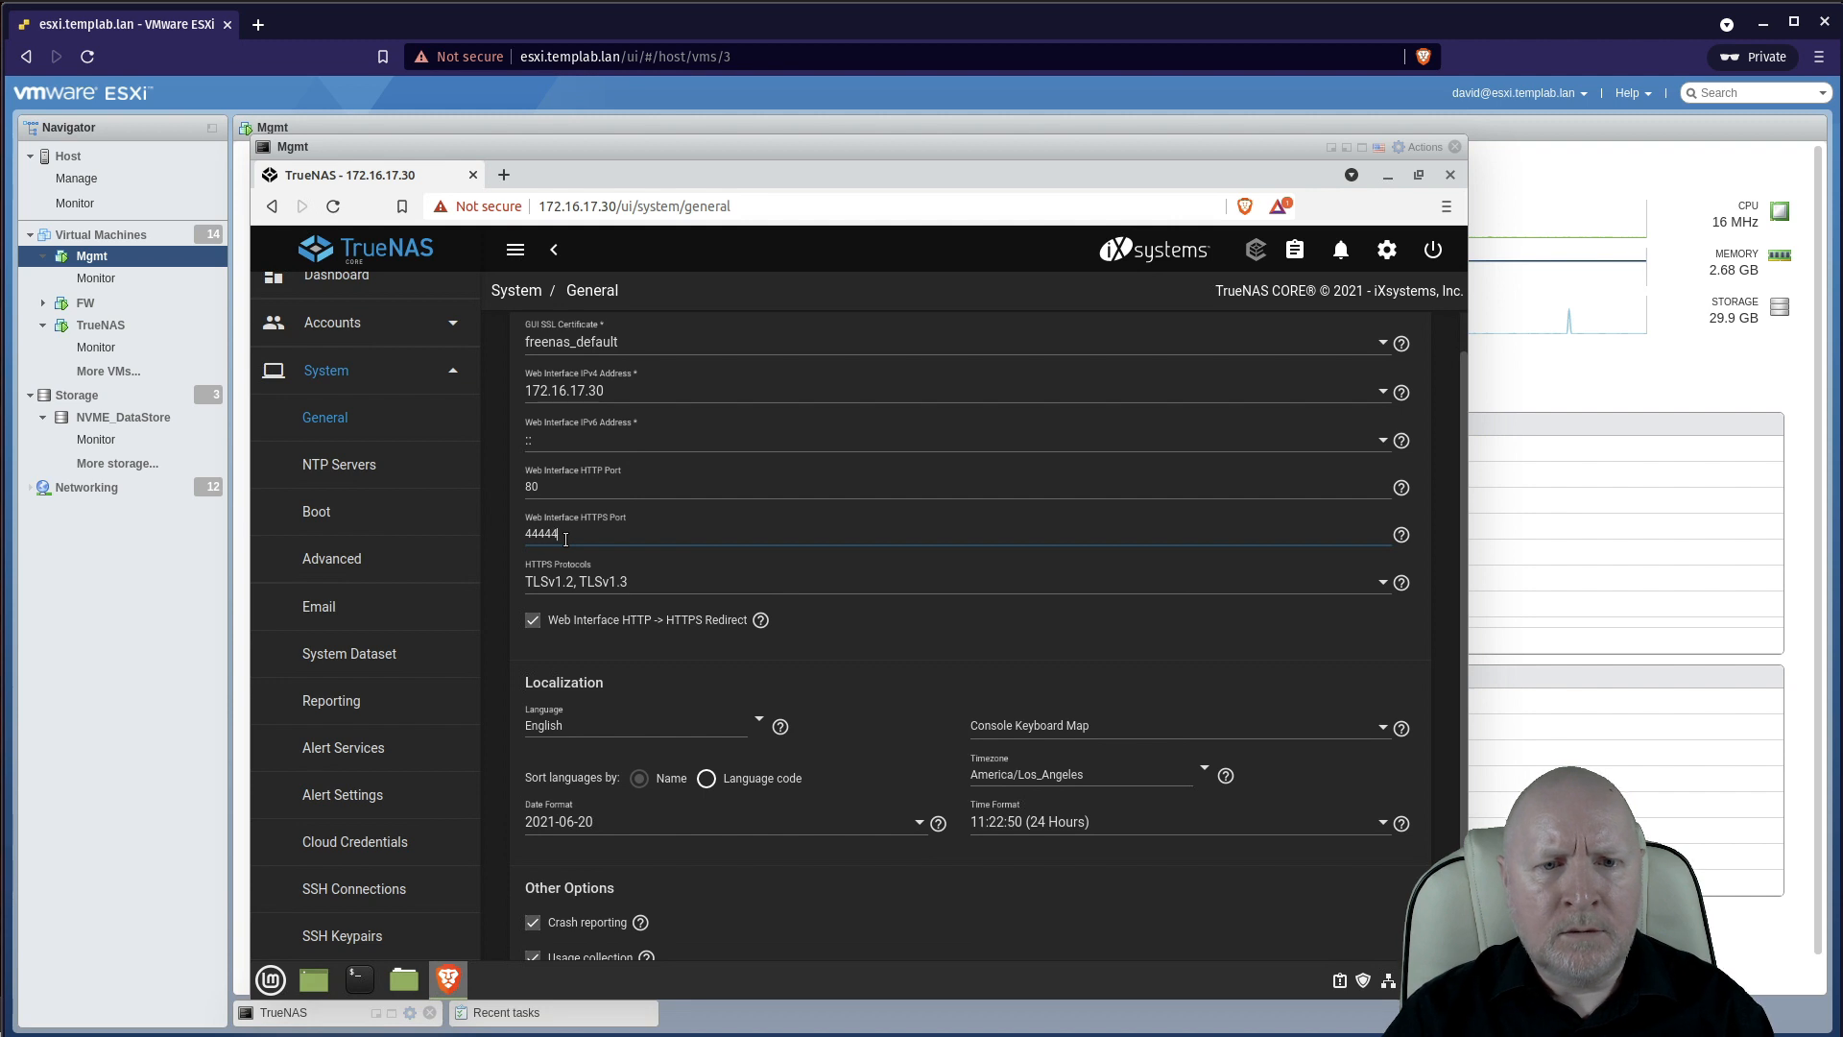
{"action": "key", "text": "BackSpace"}
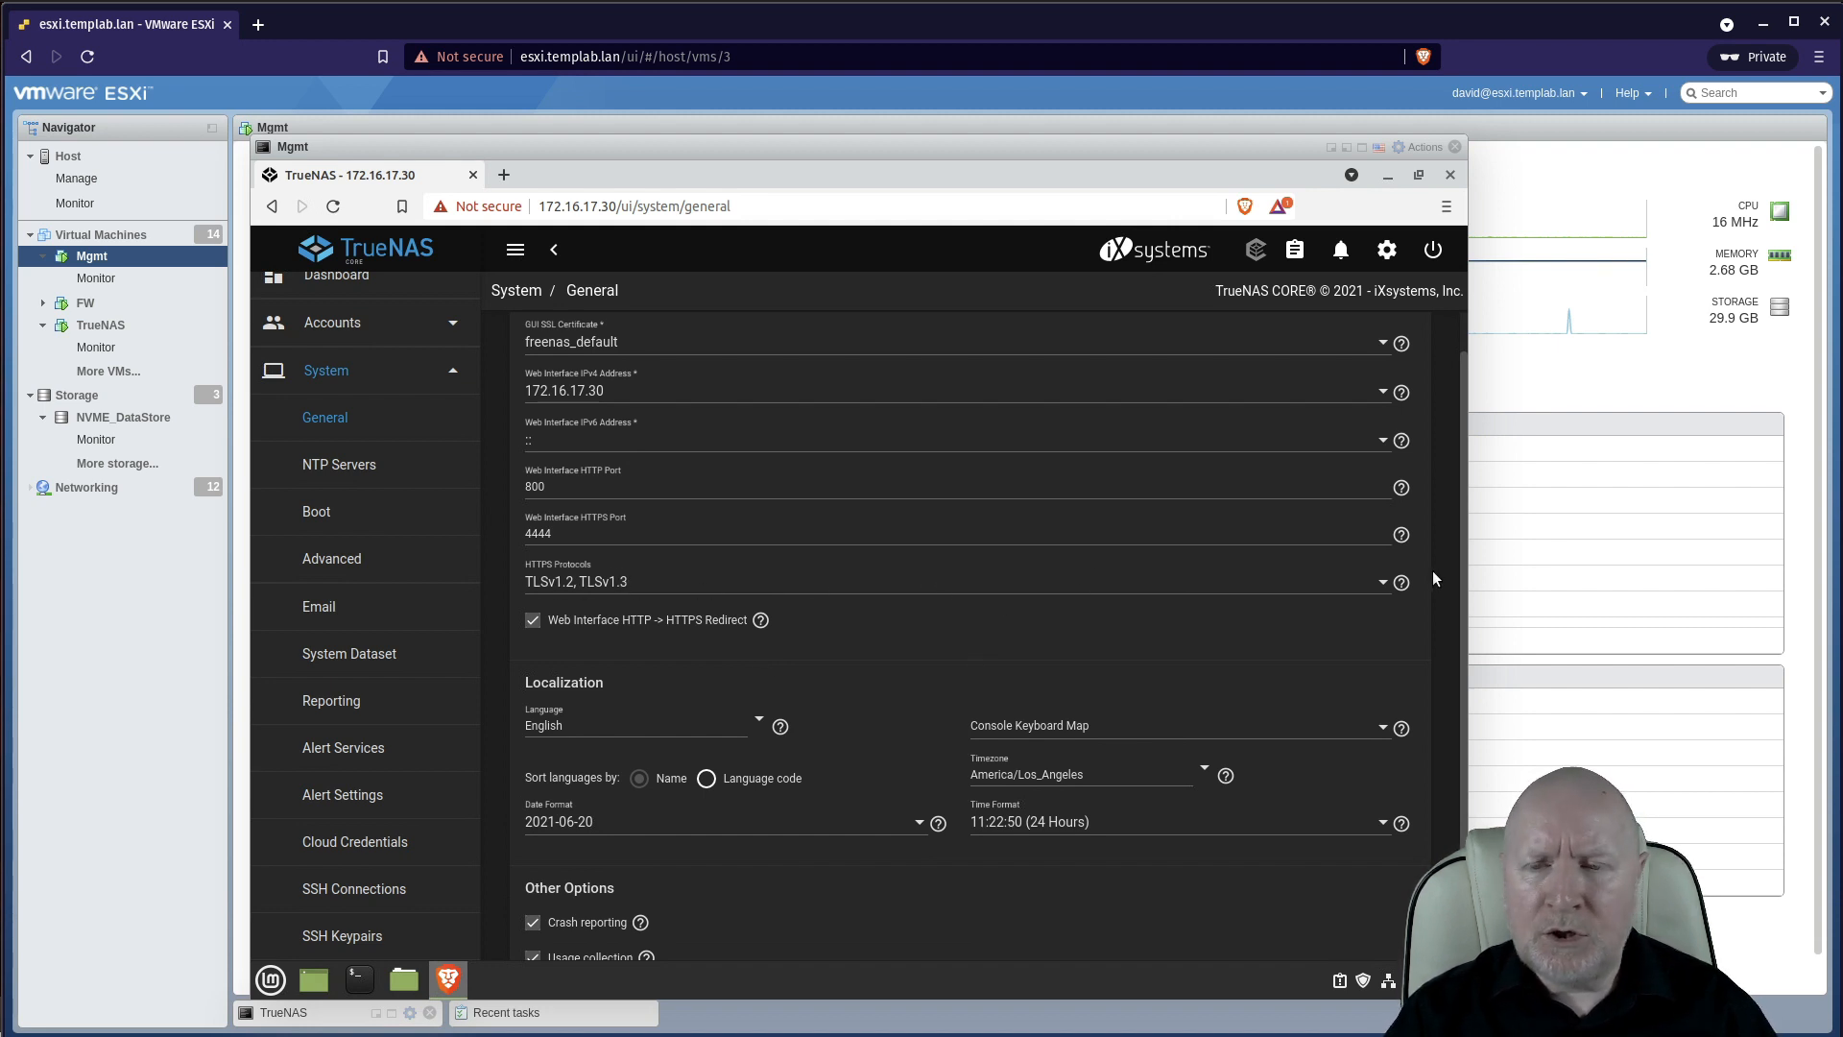
Step: Restrict the web interface's HTTPS protocols to TLSv1.3 by deselecting TLSv1.2
{"action": "left_click", "coordinate": [1383, 582]}
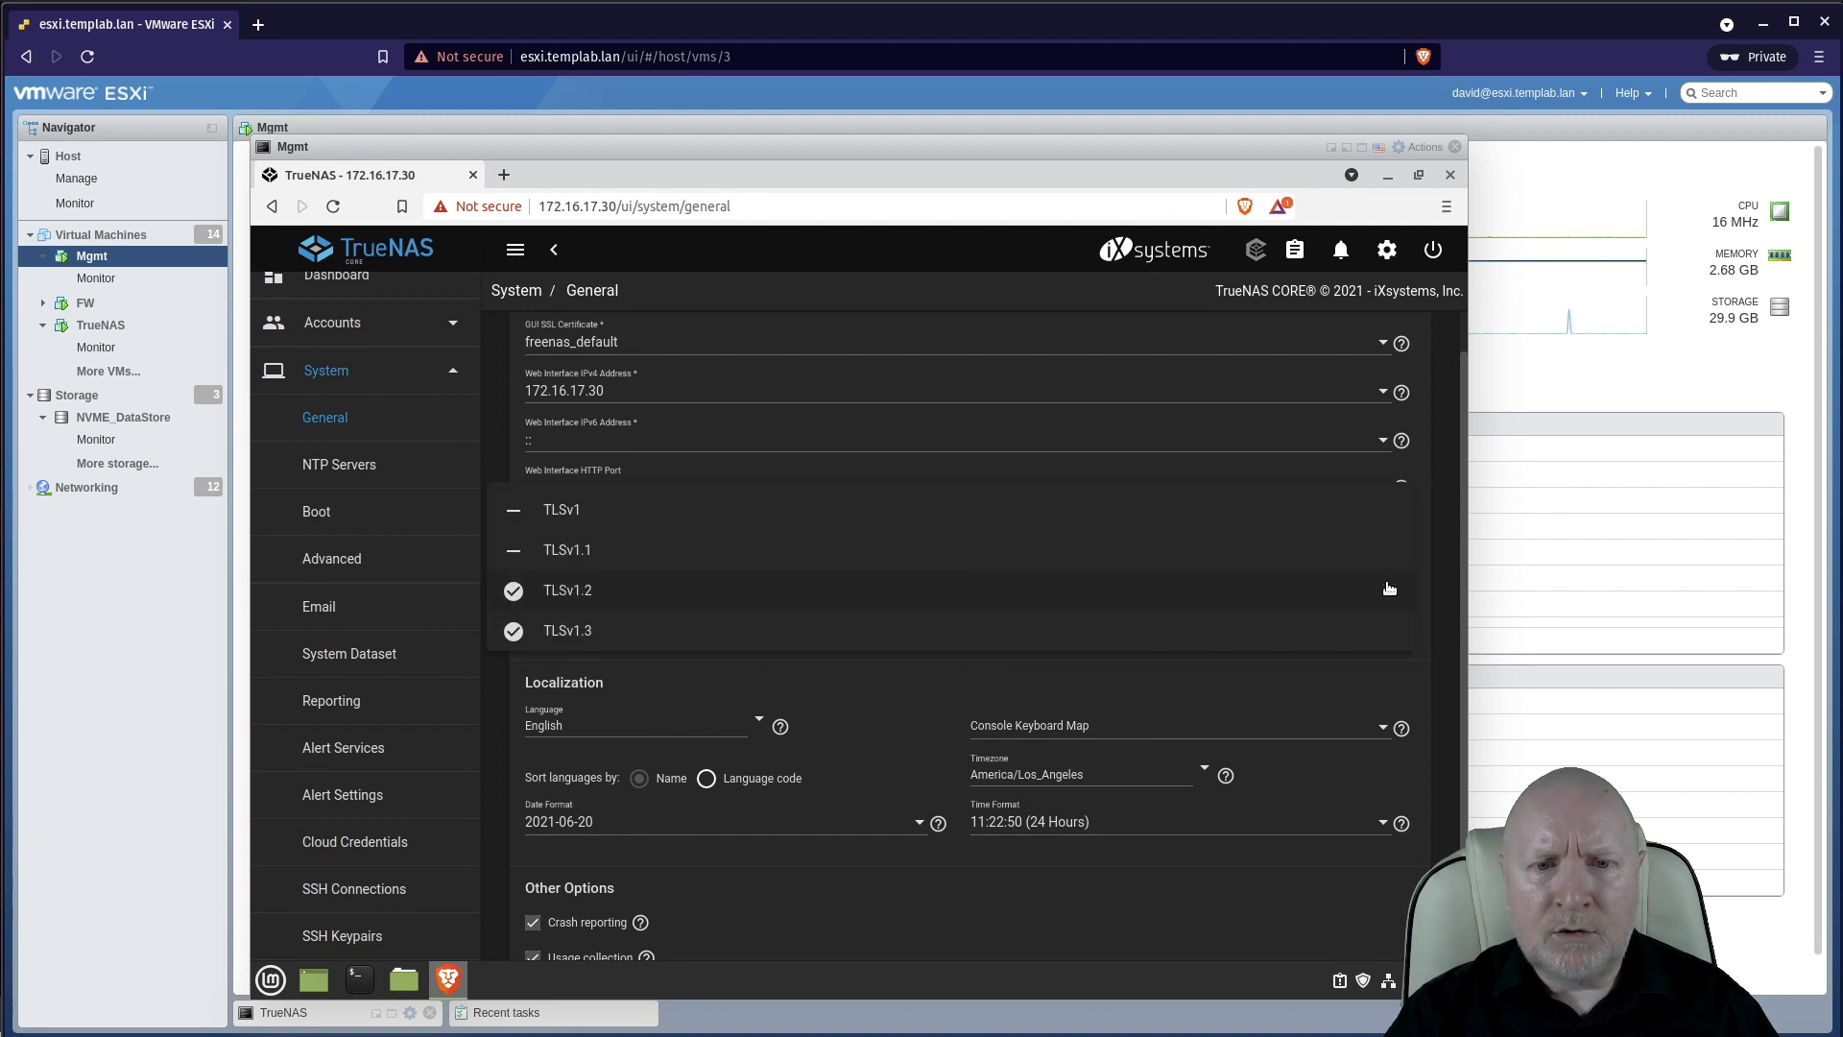
{"action": "left_click", "coordinate": [612, 593]}
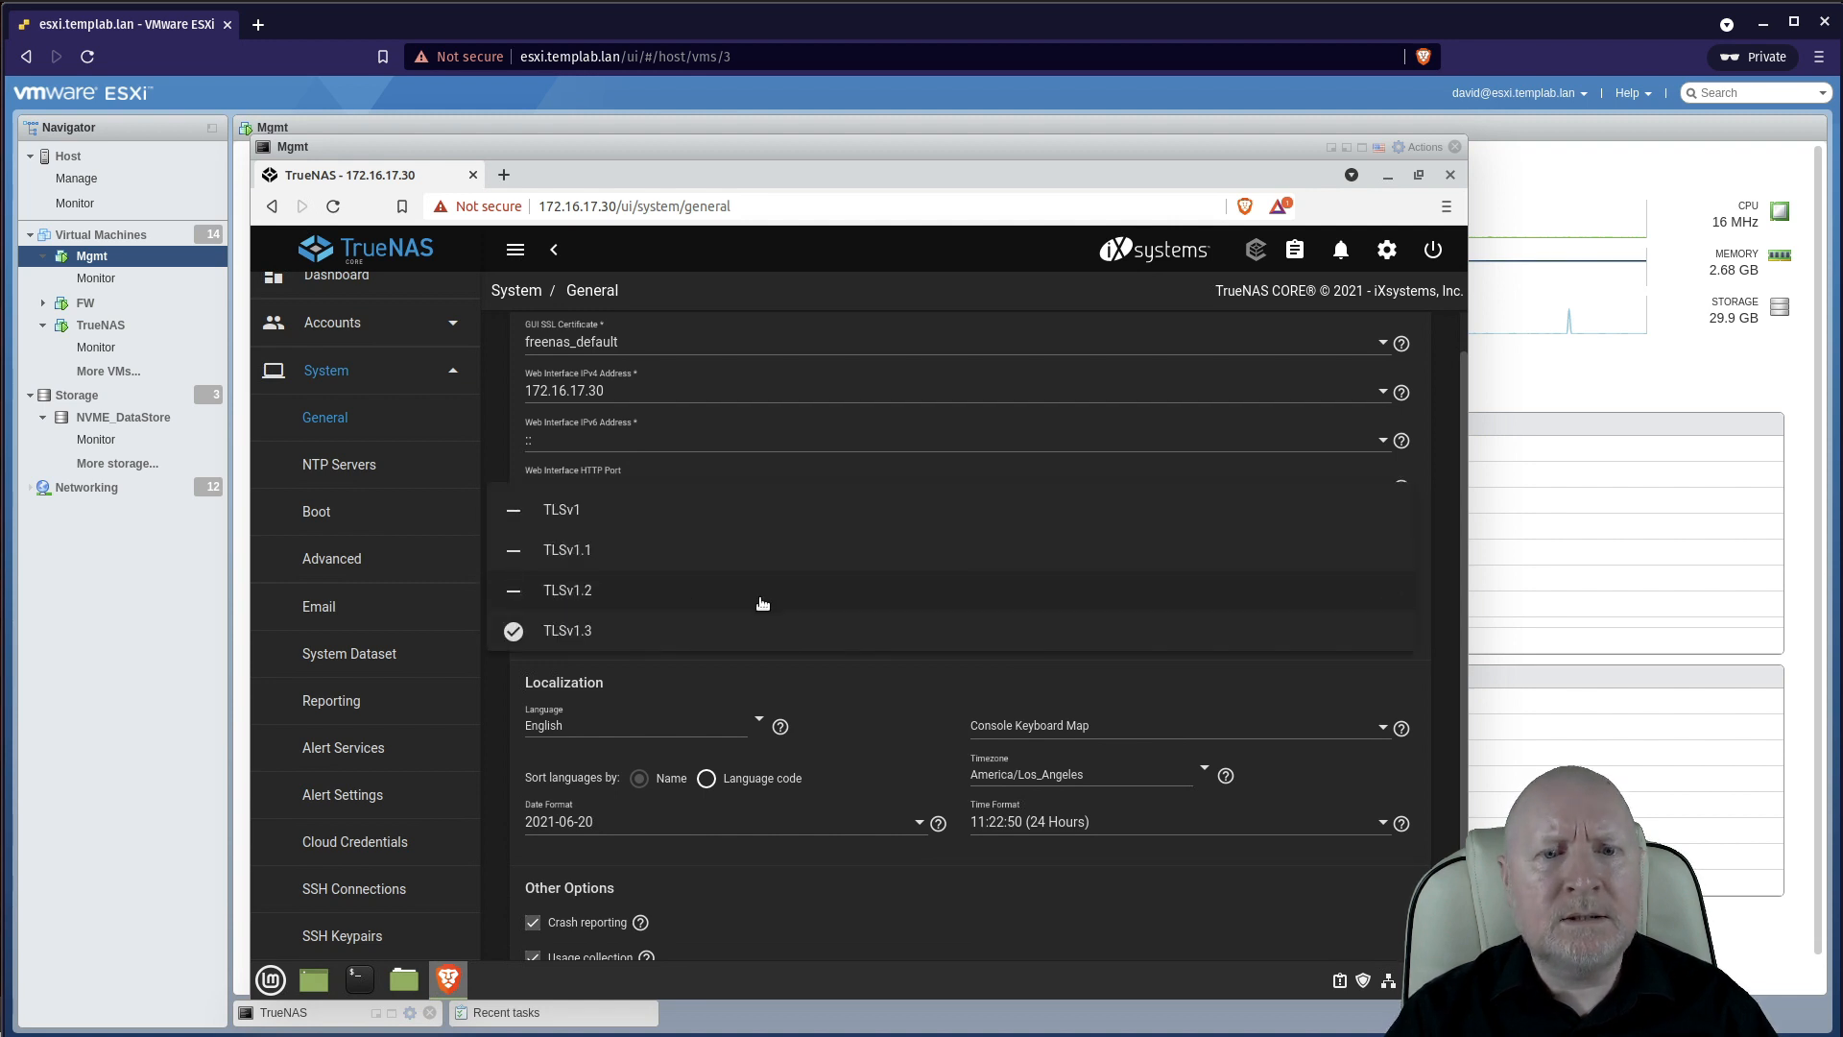
{"action": "left_click", "coordinate": [904, 686]}
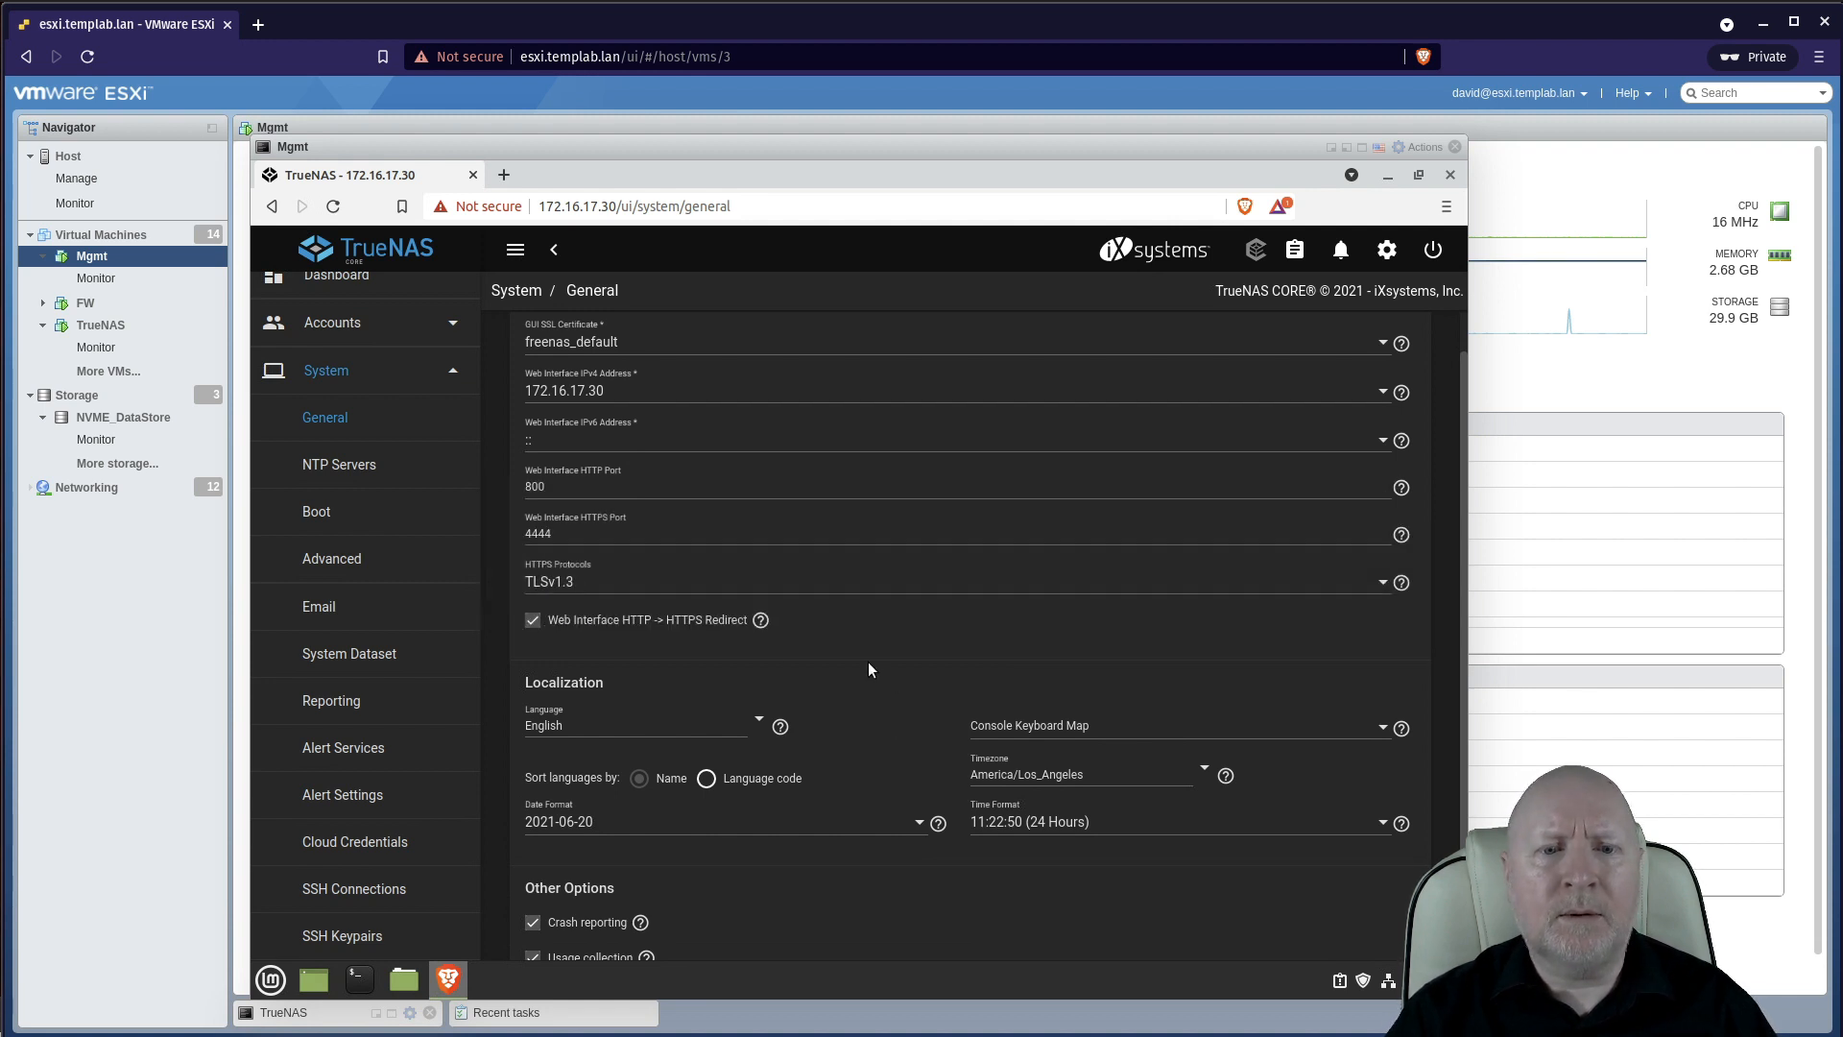
Step: Set the system timezone to Europe/London in the localization settings
{"action": "scroll", "coordinate": [845, 622], "scroll_direction": "down", "scroll_amount": 1}
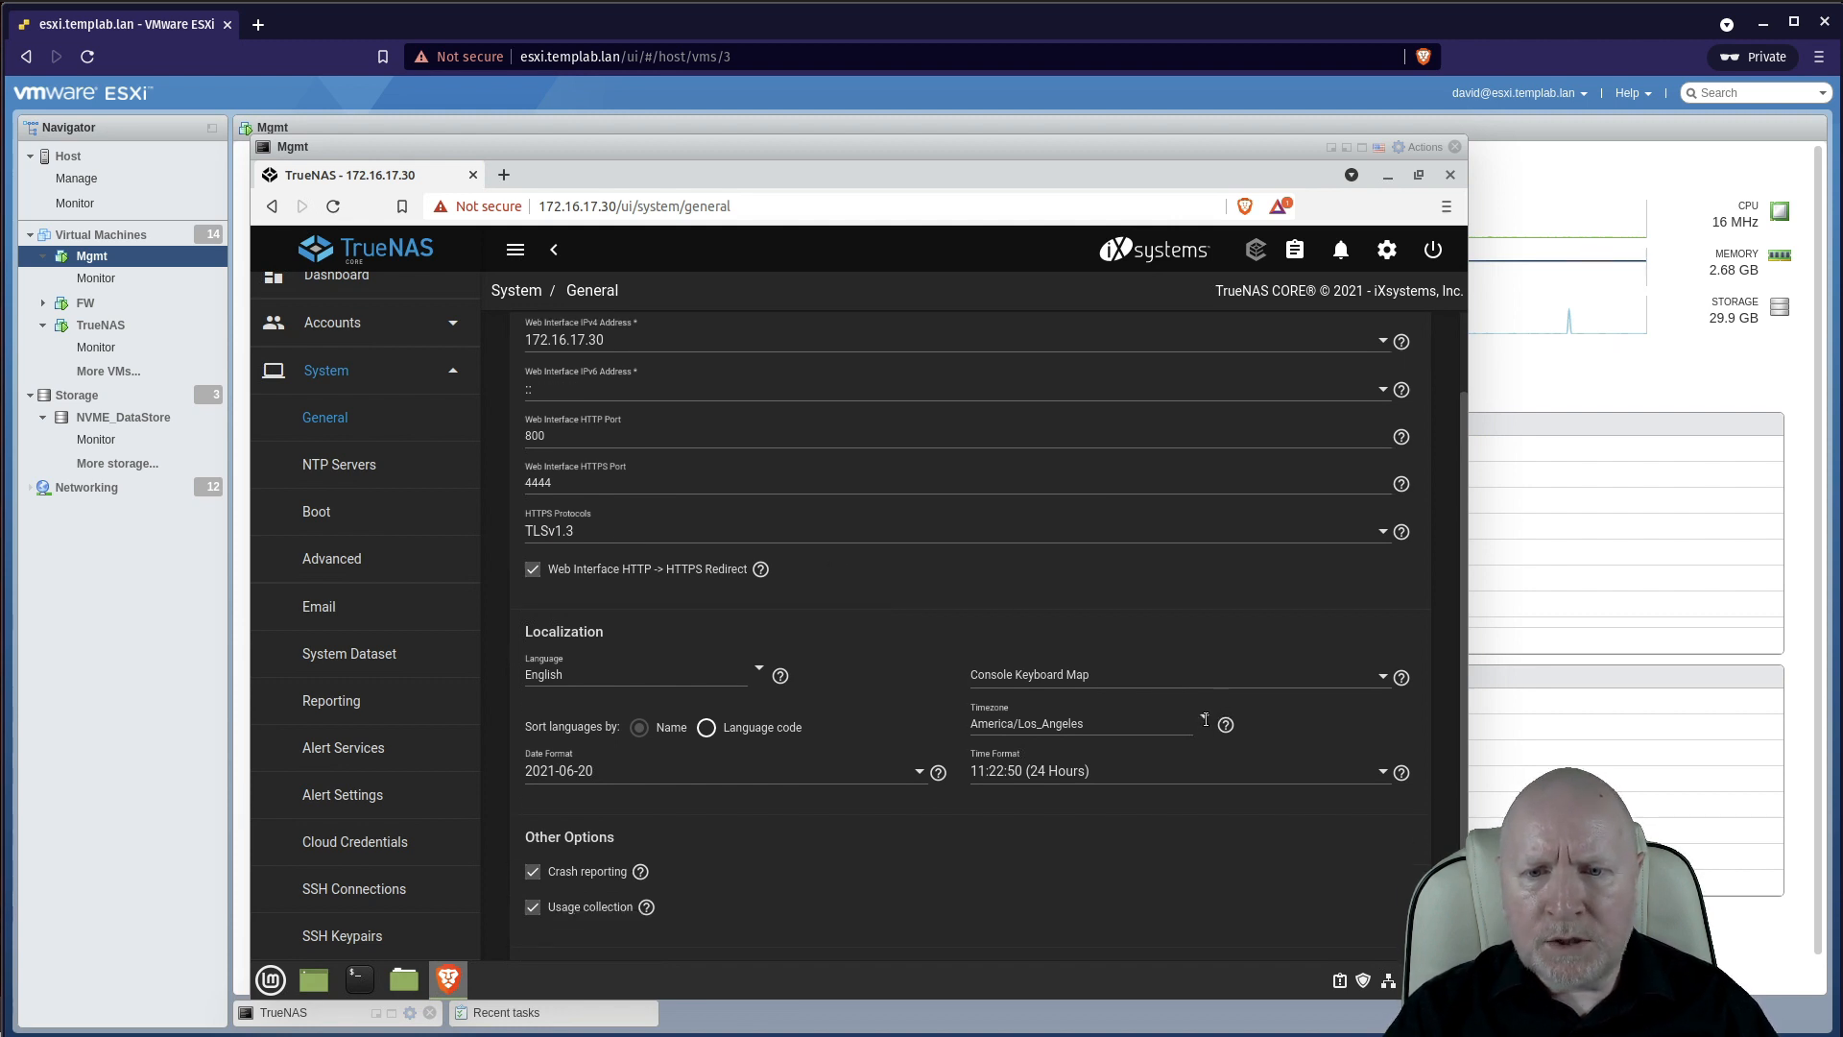
{"action": "left_click", "coordinate": [1203, 727]}
{"action": "left_click", "coordinate": [1204, 718]}
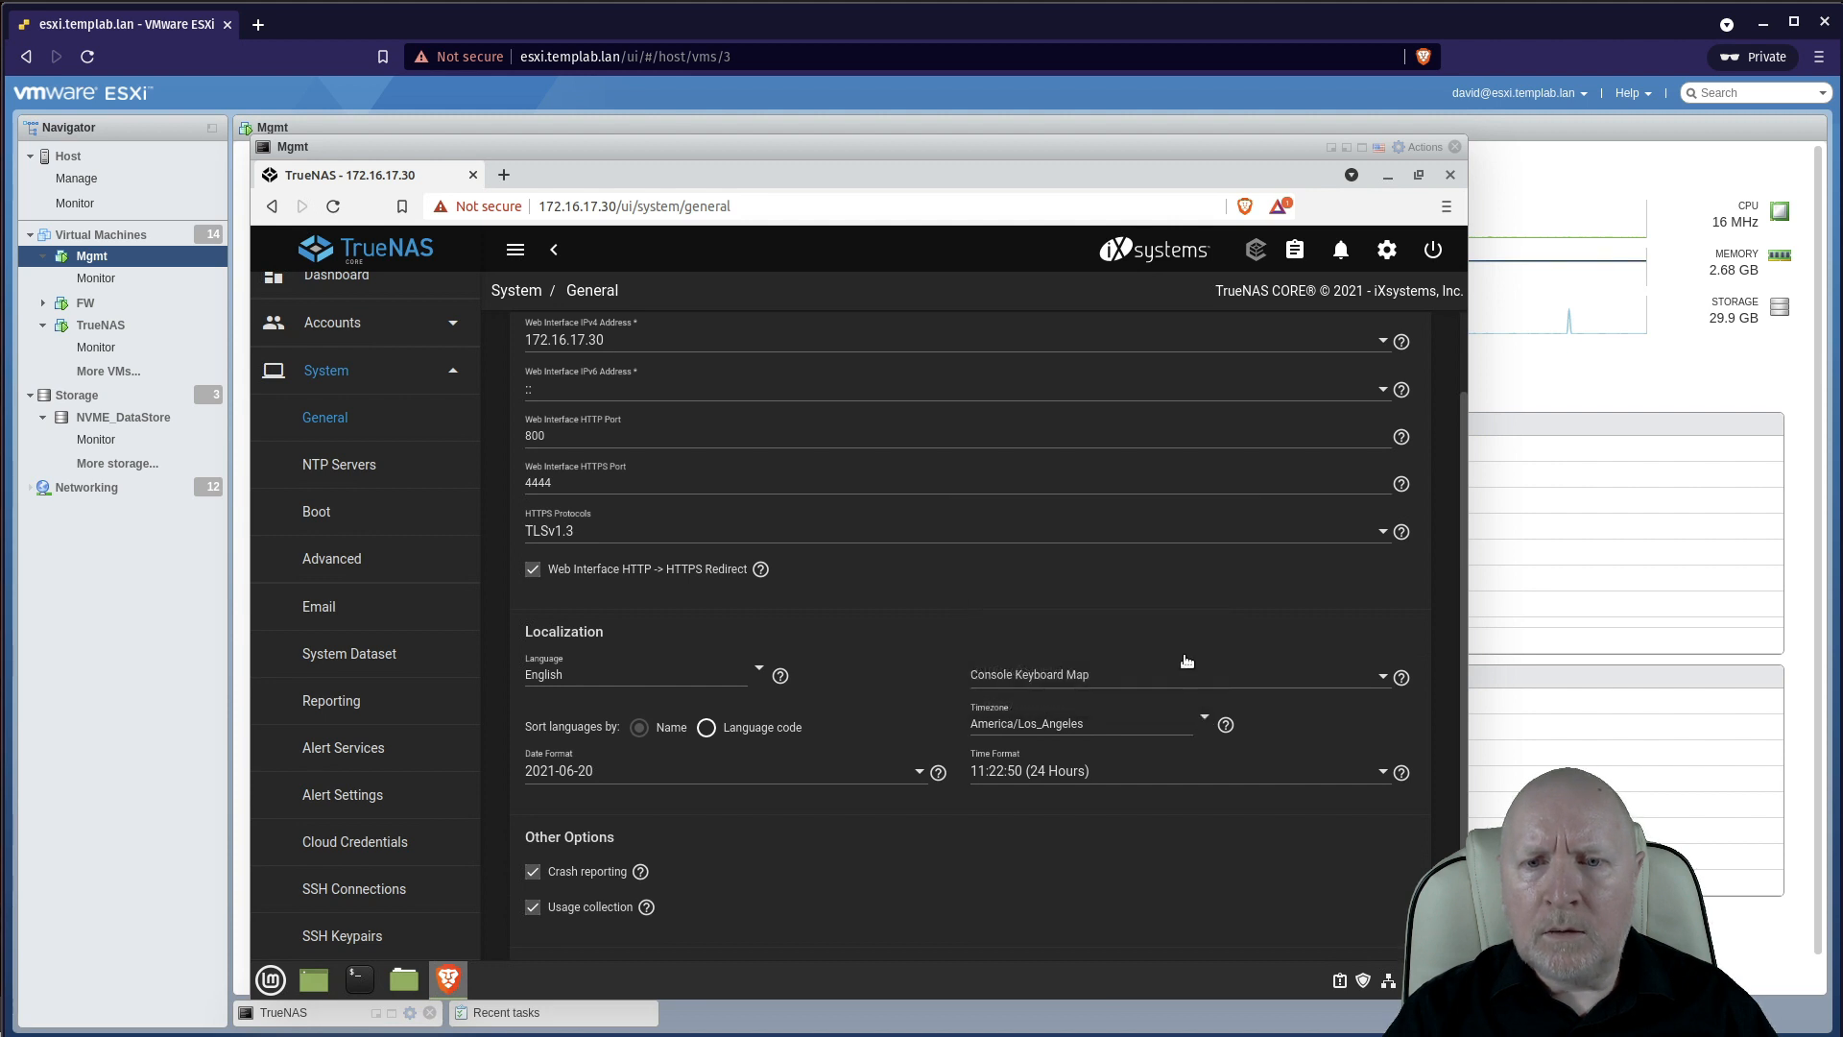
{"action": "left_click", "coordinate": [1205, 719]}
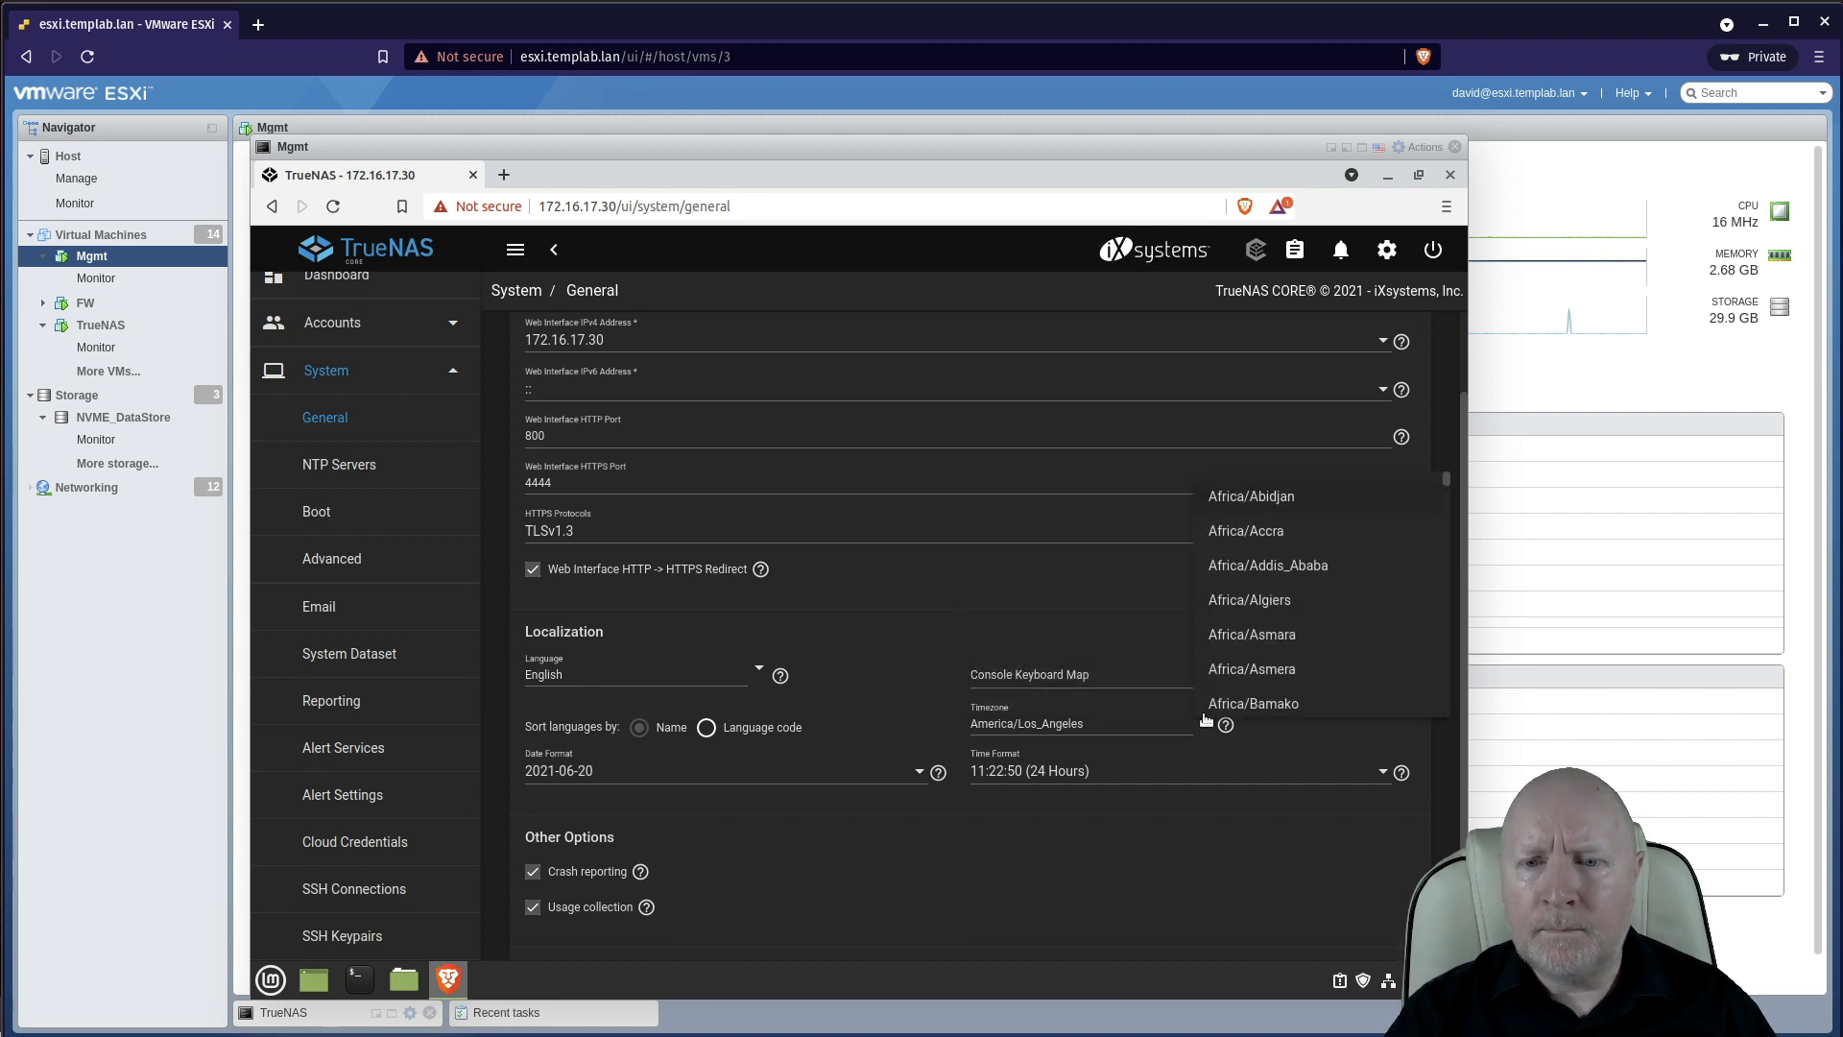
{"action": "left_click_drag", "start_coordinate": [1446, 484], "coordinate": [1428, 658]}
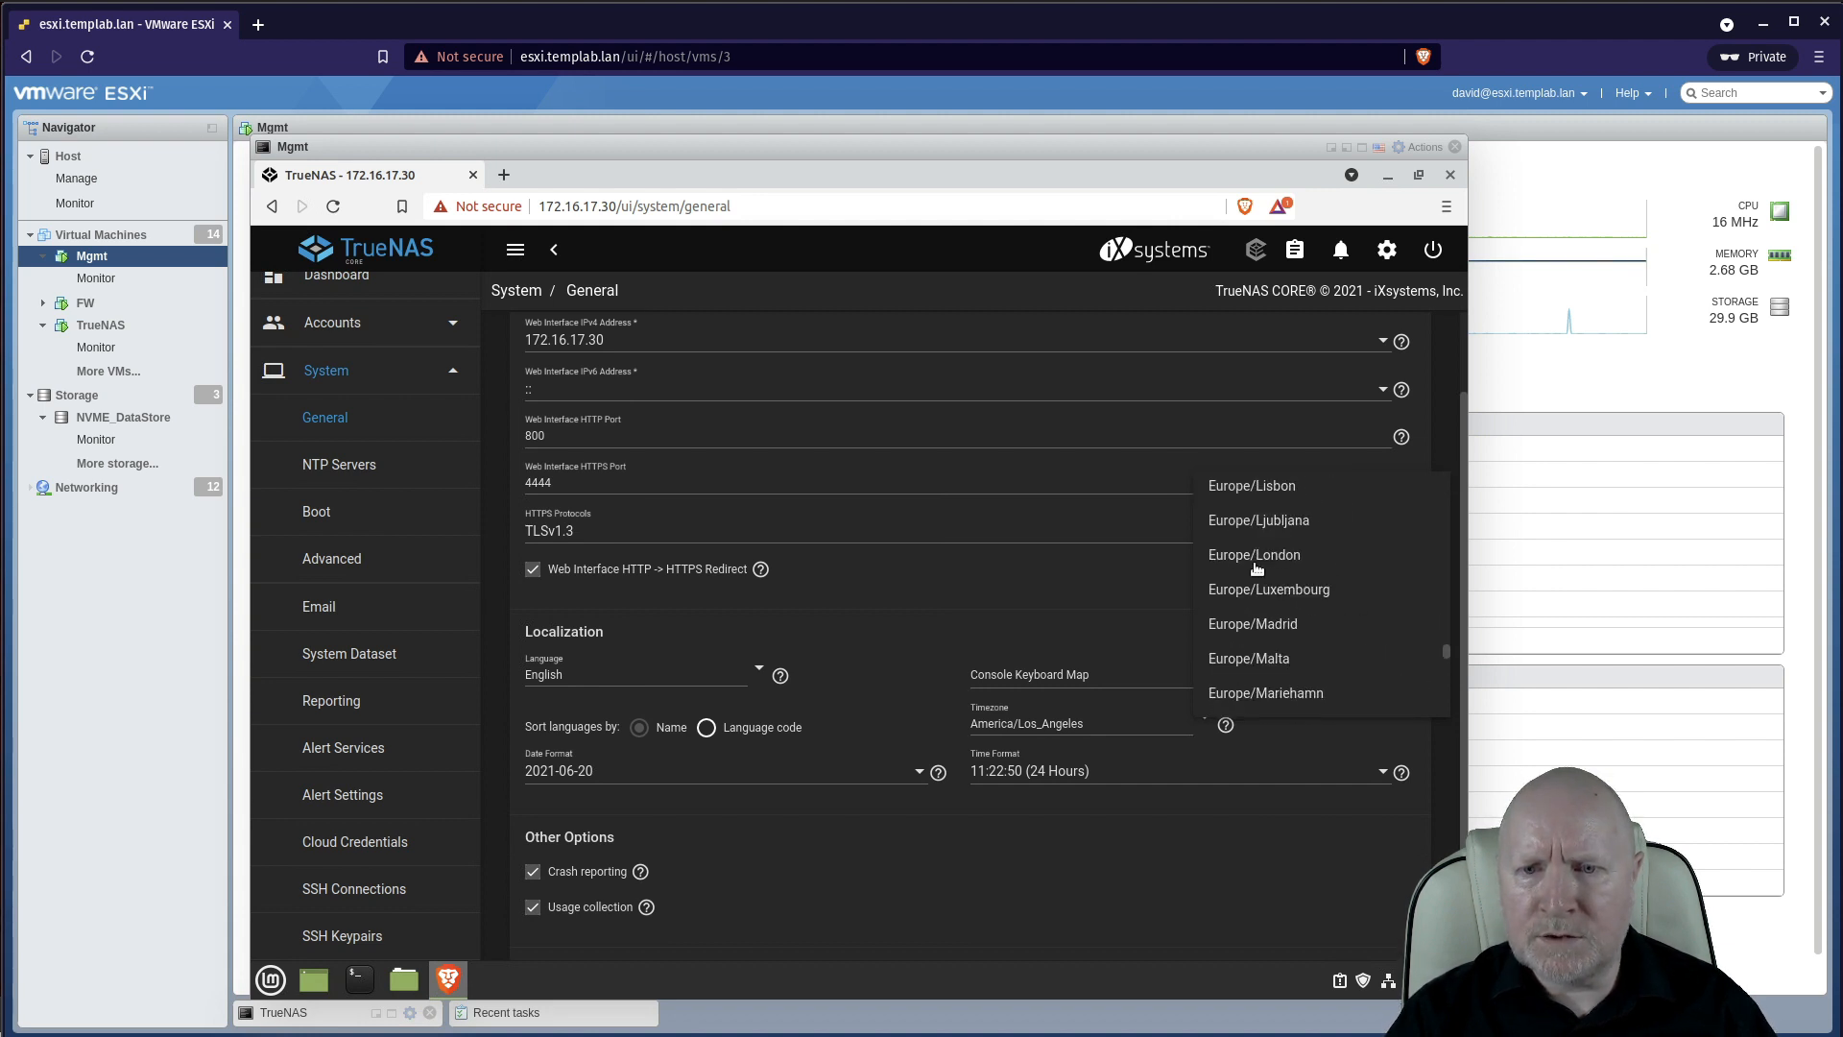
{"action": "left_click", "coordinate": [1237, 552]}
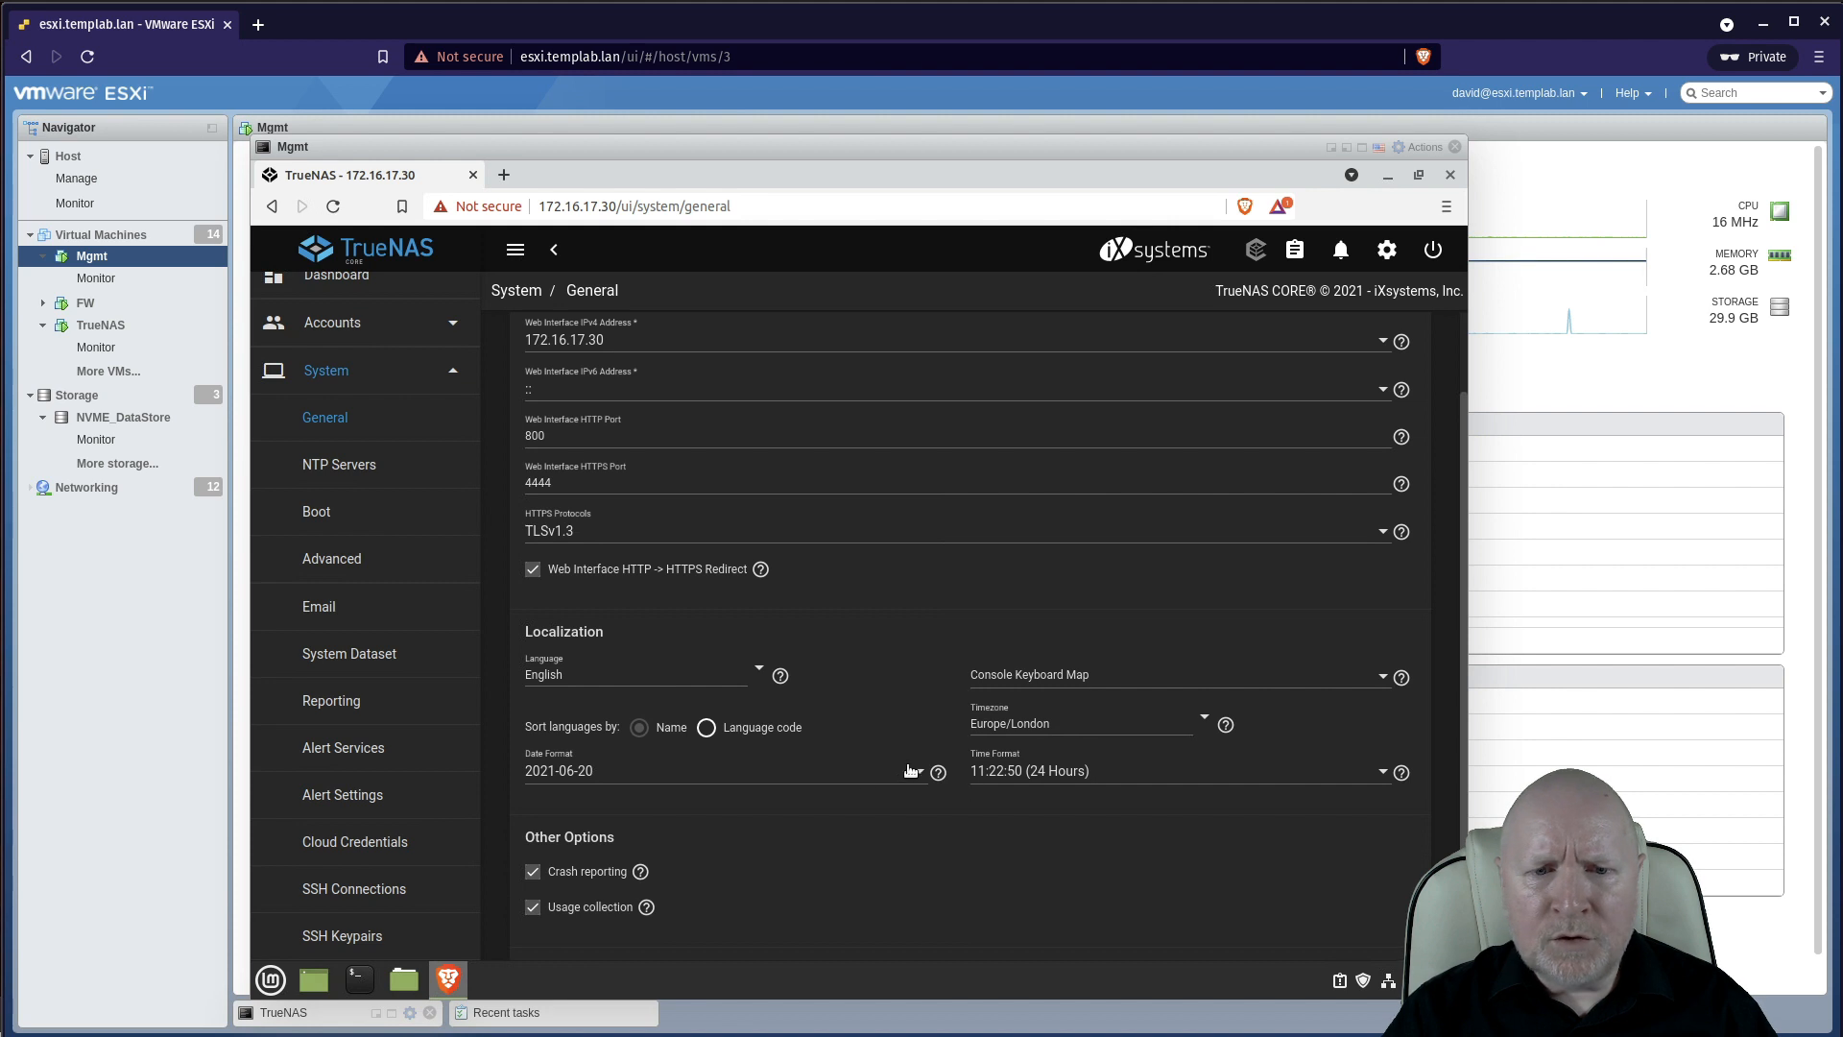
Step: Check the time format choices, keep the 24-hour format, and set the date format to 20/06/2021
{"action": "left_click", "coordinate": [1385, 778]}
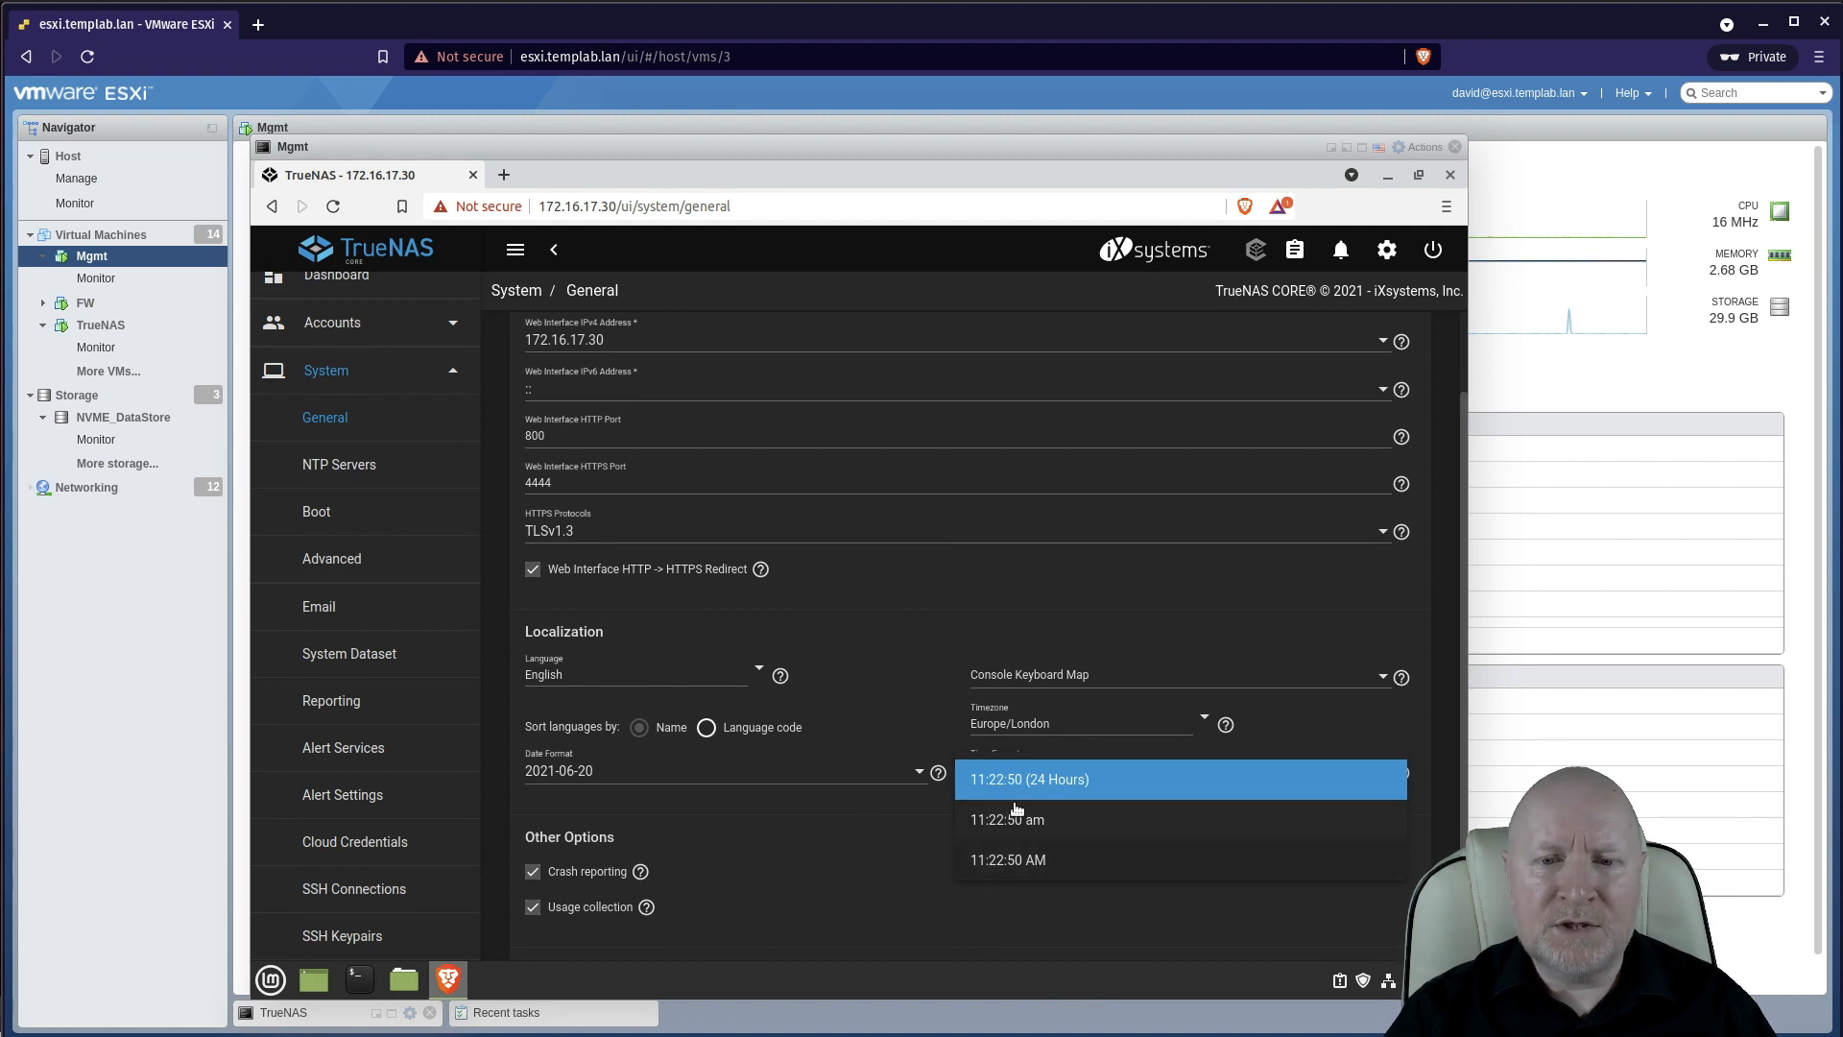
{"action": "left_click", "coordinate": [774, 805]}
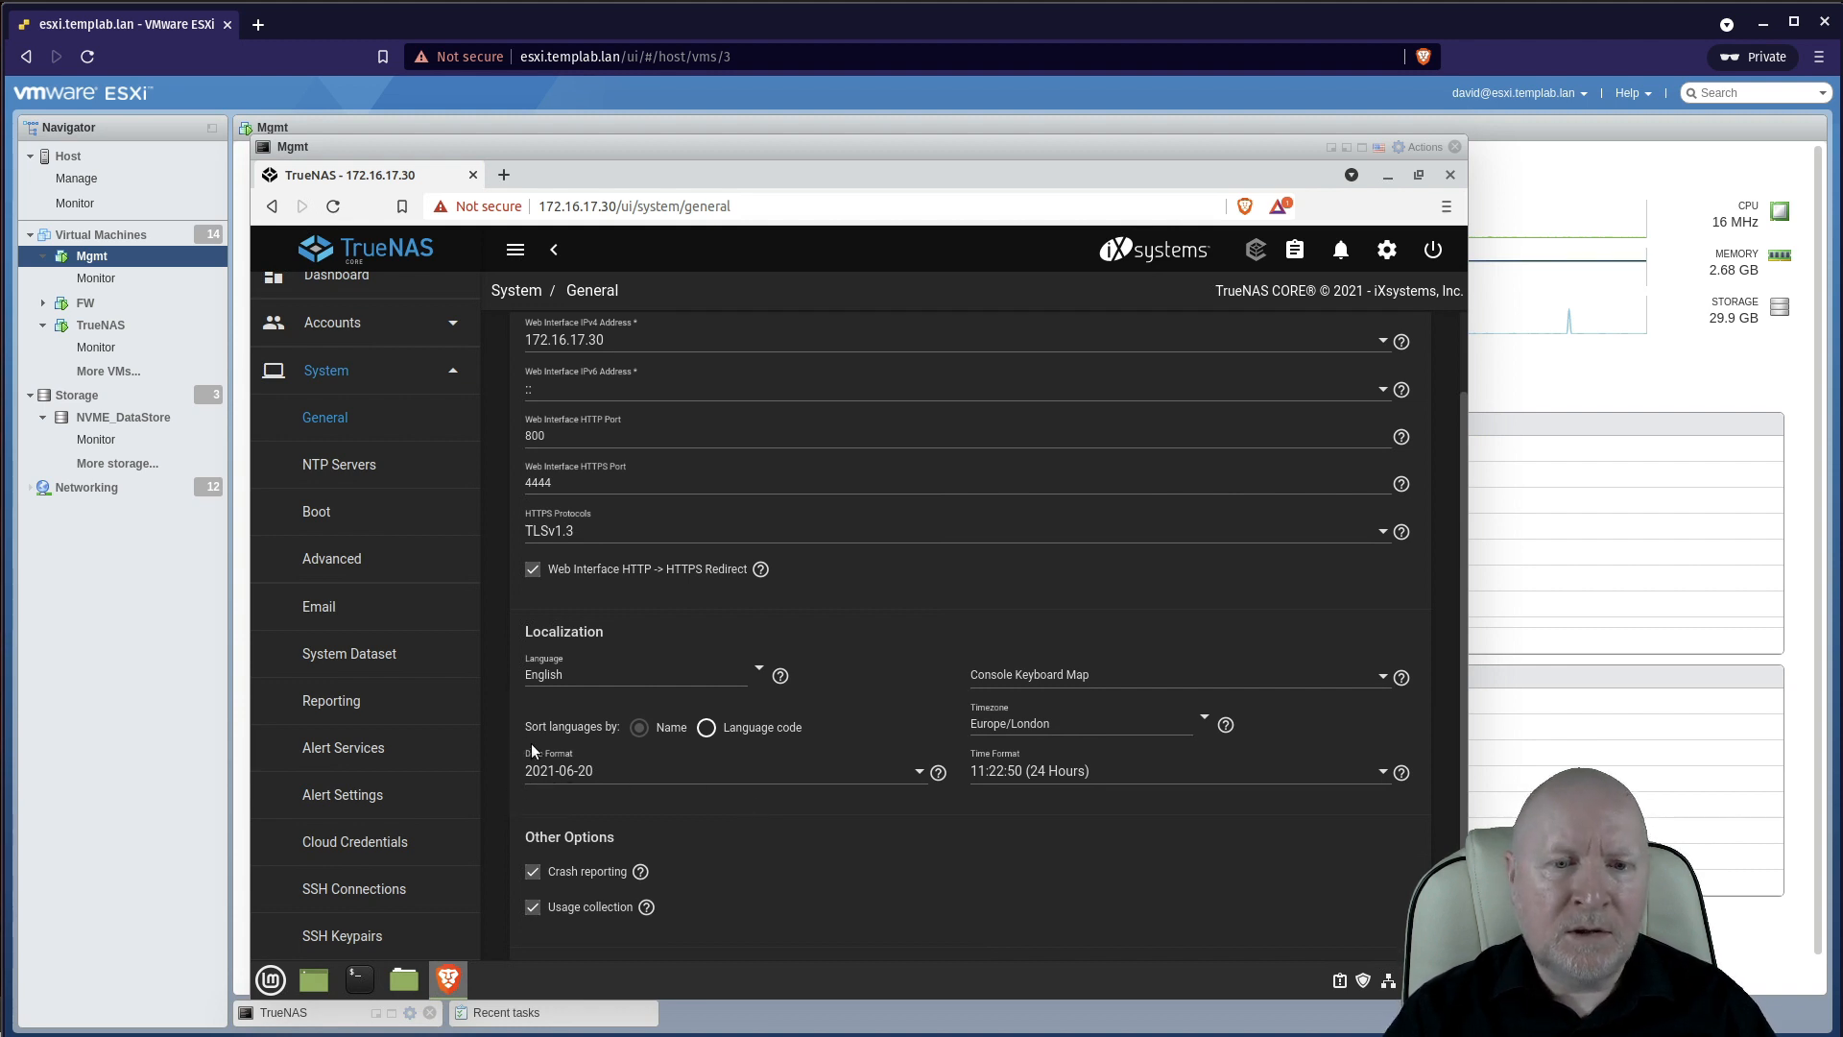
{"action": "left_click", "coordinate": [919, 773]}
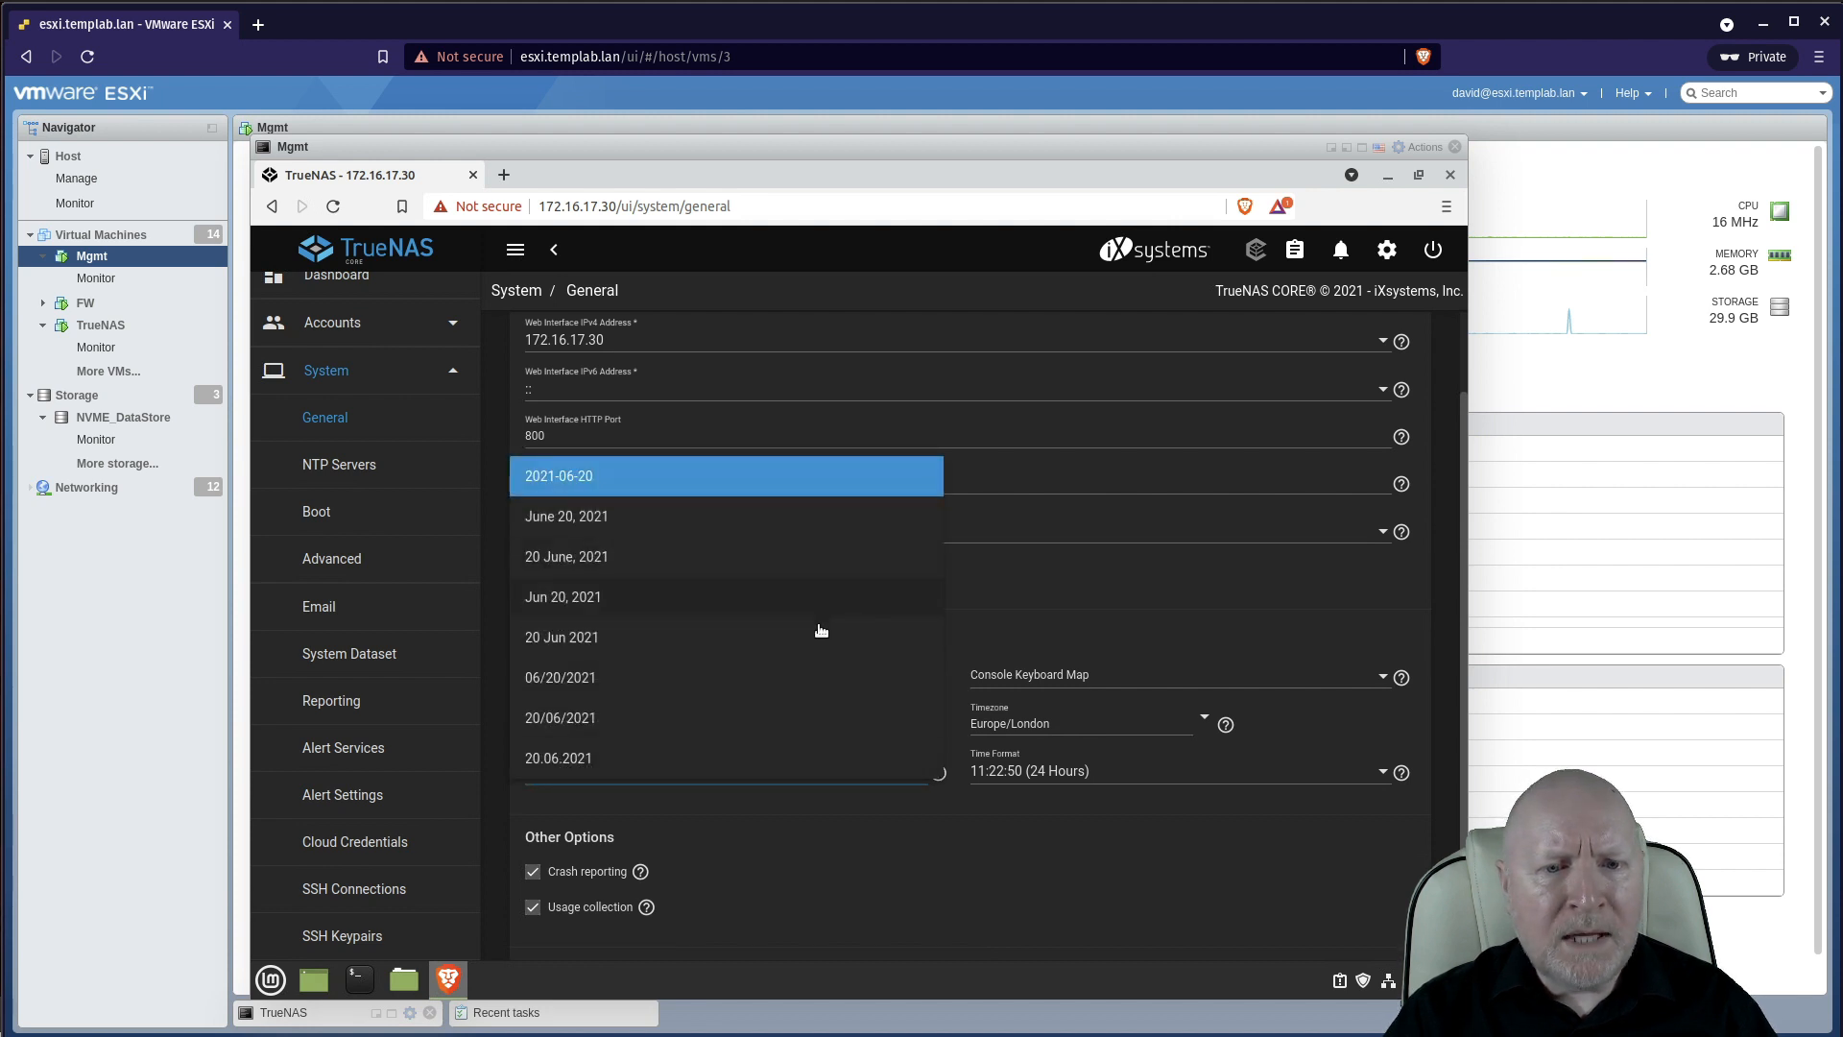
{"action": "left_click", "coordinate": [602, 720]}
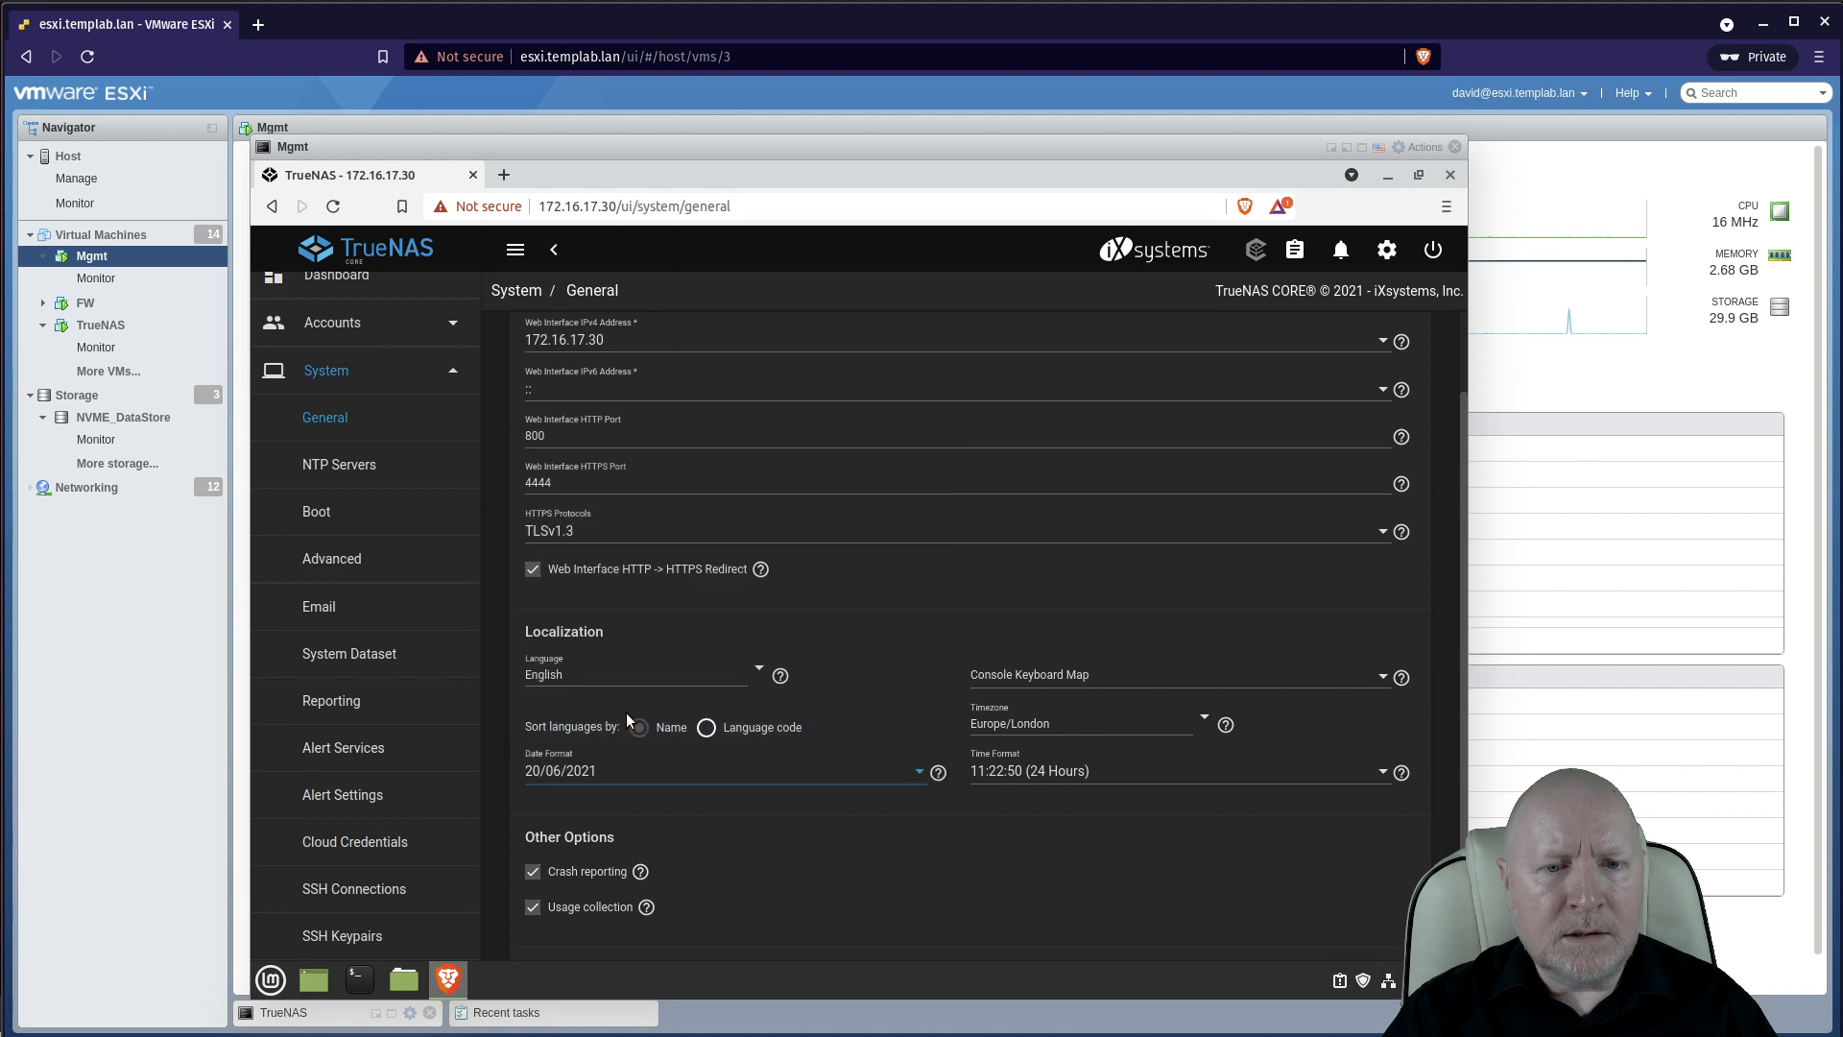
{"action": "left_click", "coordinate": [976, 860]}
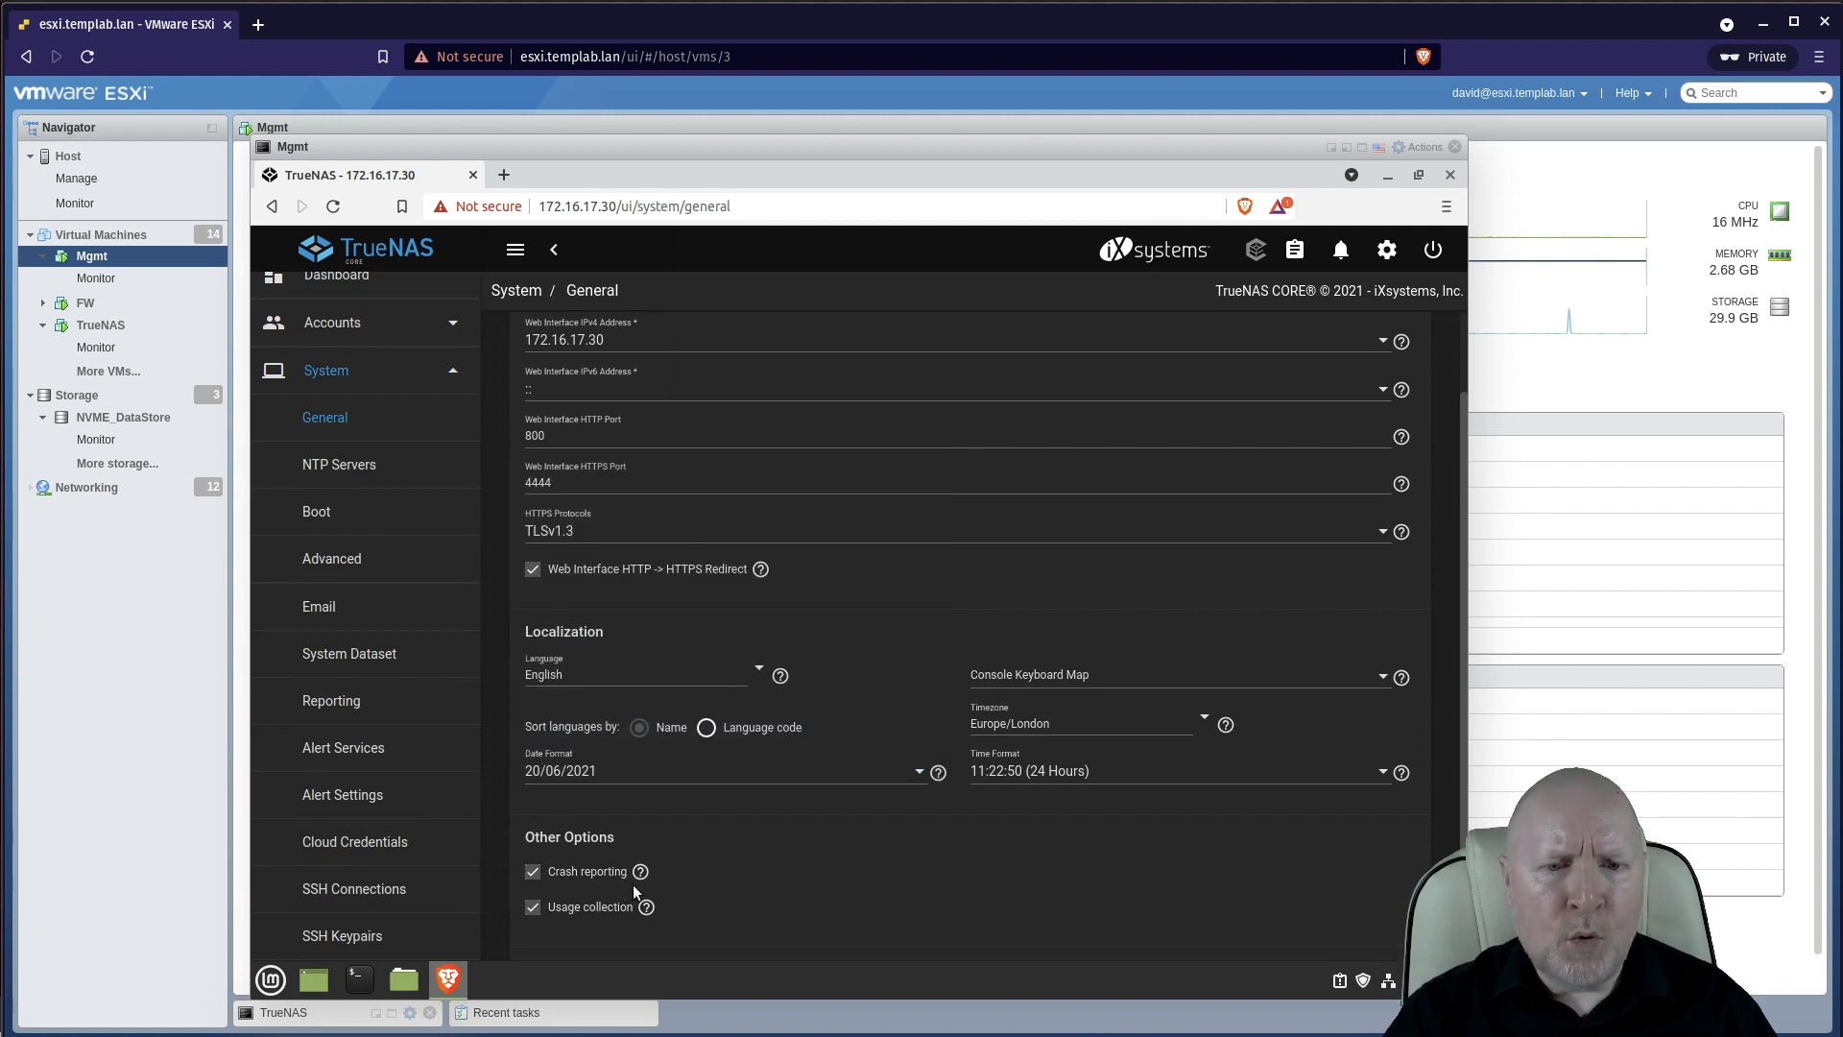
Step: Read the crash reporting help and disable both crash reporting and usage collection
{"action": "mouse_move", "coordinate": [636, 876]}
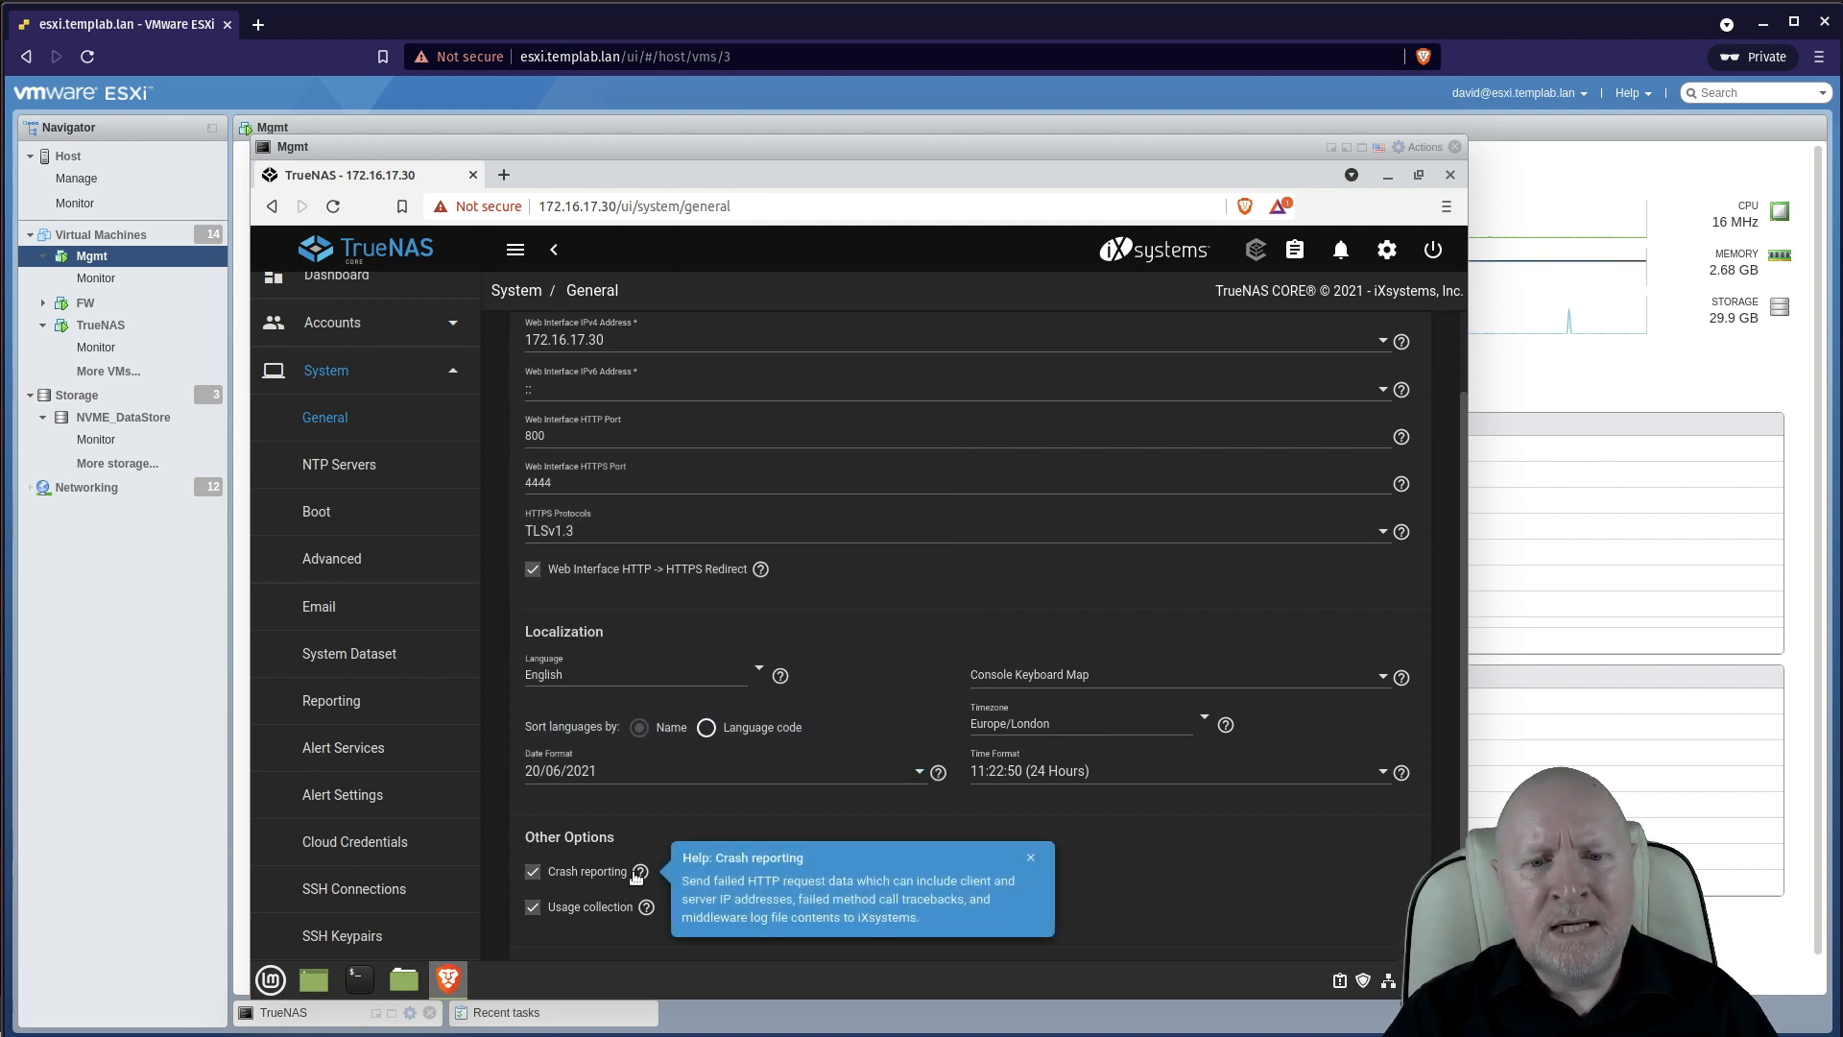
{"action": "left_click", "coordinate": [534, 873]}
{"action": "left_click", "coordinate": [537, 907]}
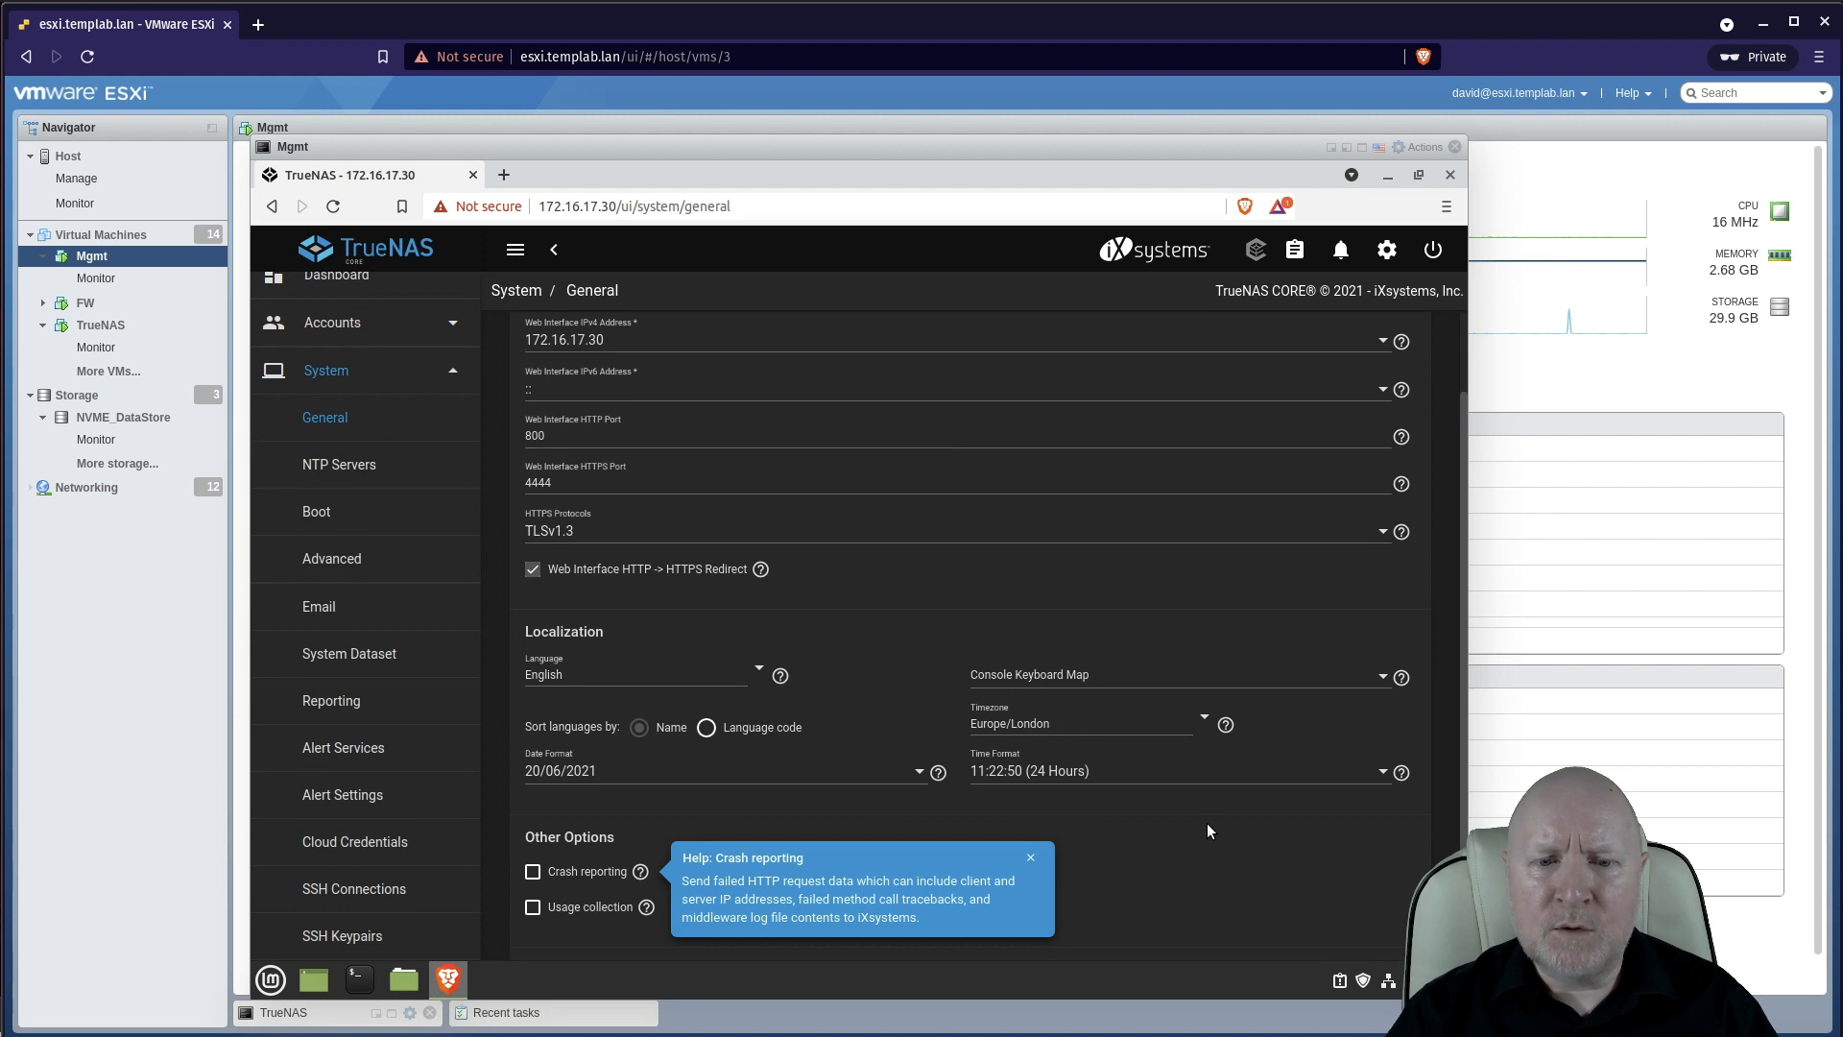
Step: Review the general settings, save them, and confirm the web service restart
{"action": "scroll", "coordinate": [1207, 821], "scroll_direction": "down", "scroll_amount": 1}
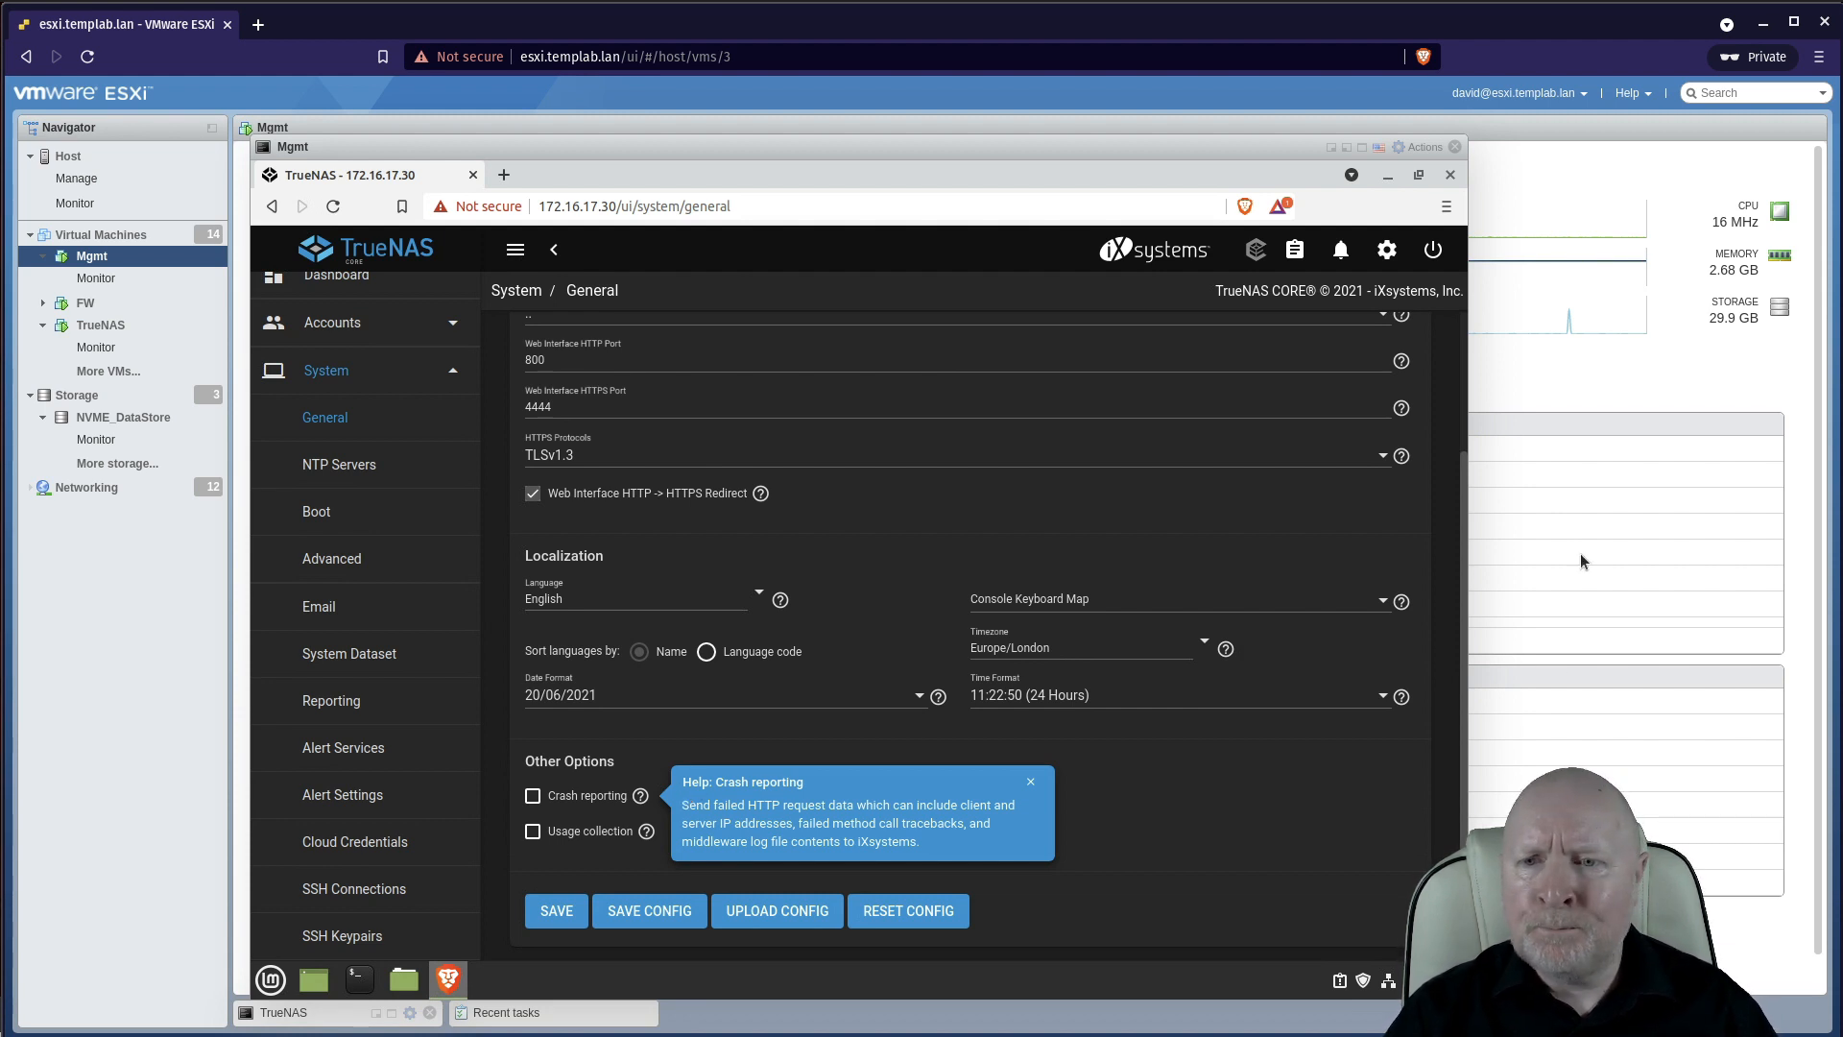
{"action": "scroll", "coordinate": [1466, 334], "scroll_direction": "up", "scroll_amount": 2}
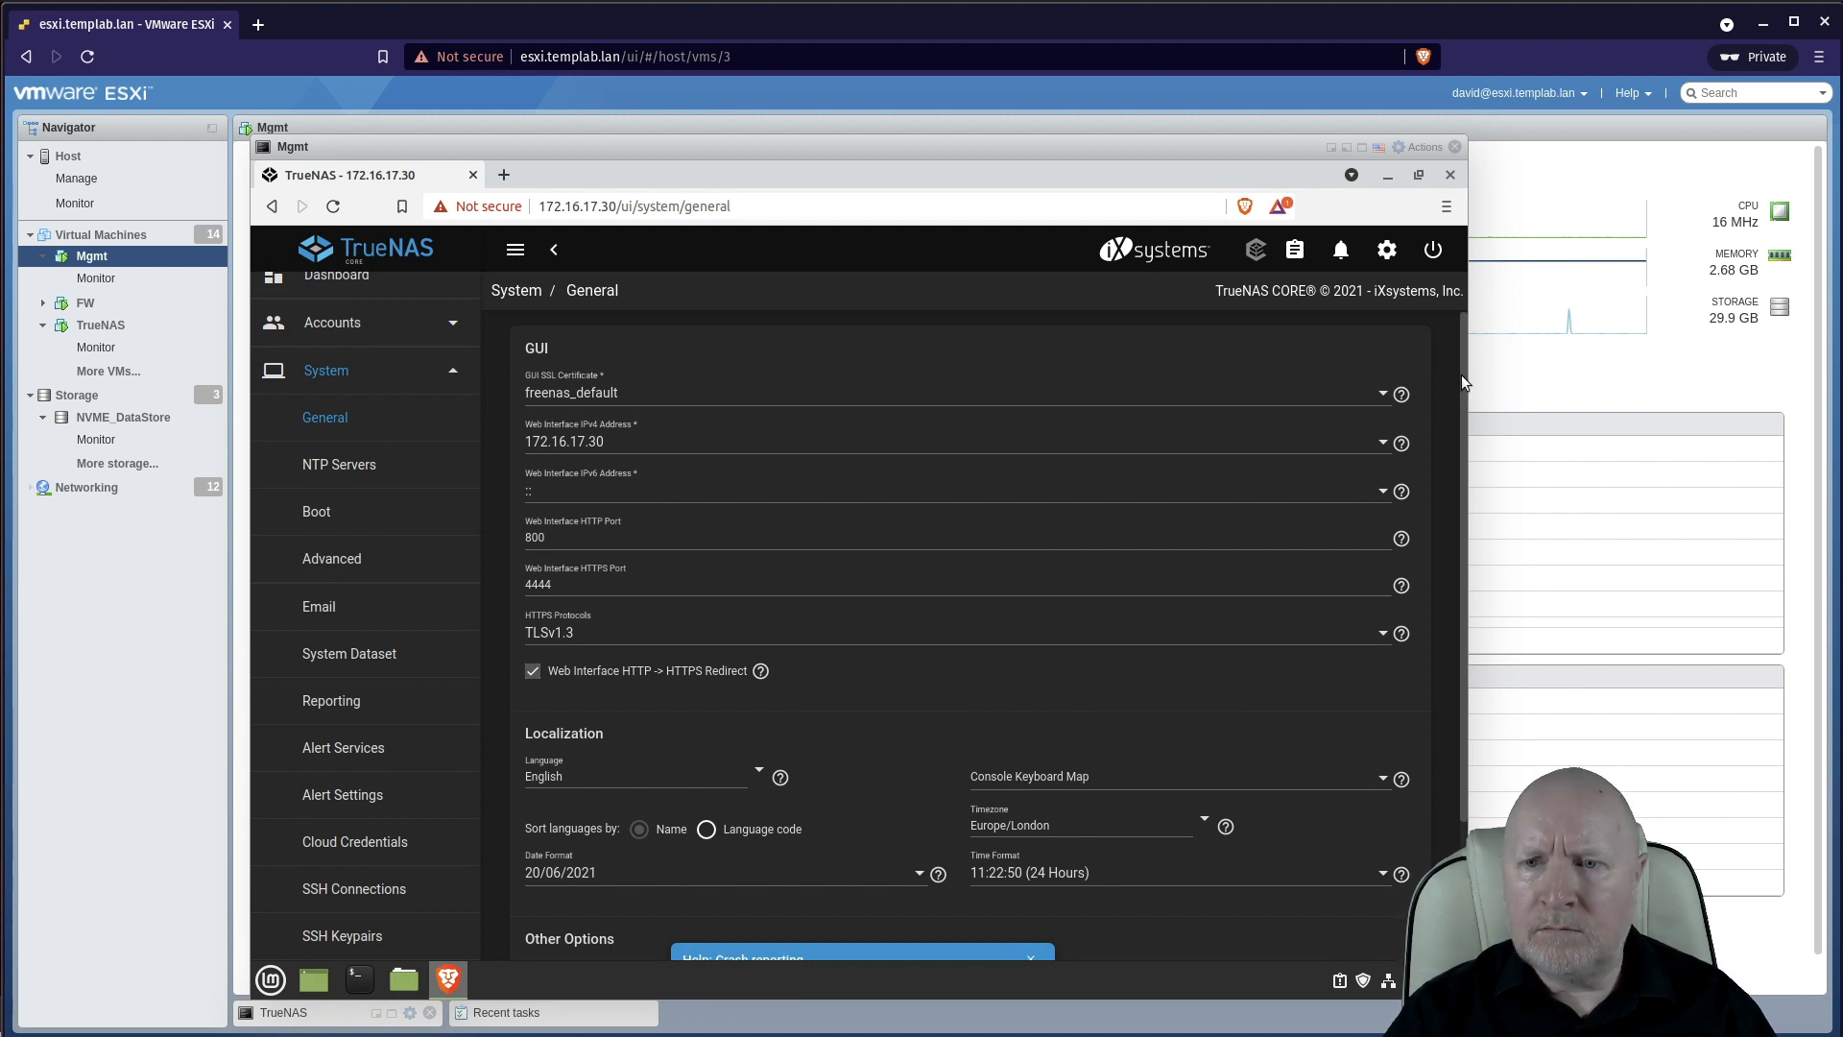
{"action": "left_click_drag", "start_coordinate": [1461, 380], "coordinate": [1467, 649]}
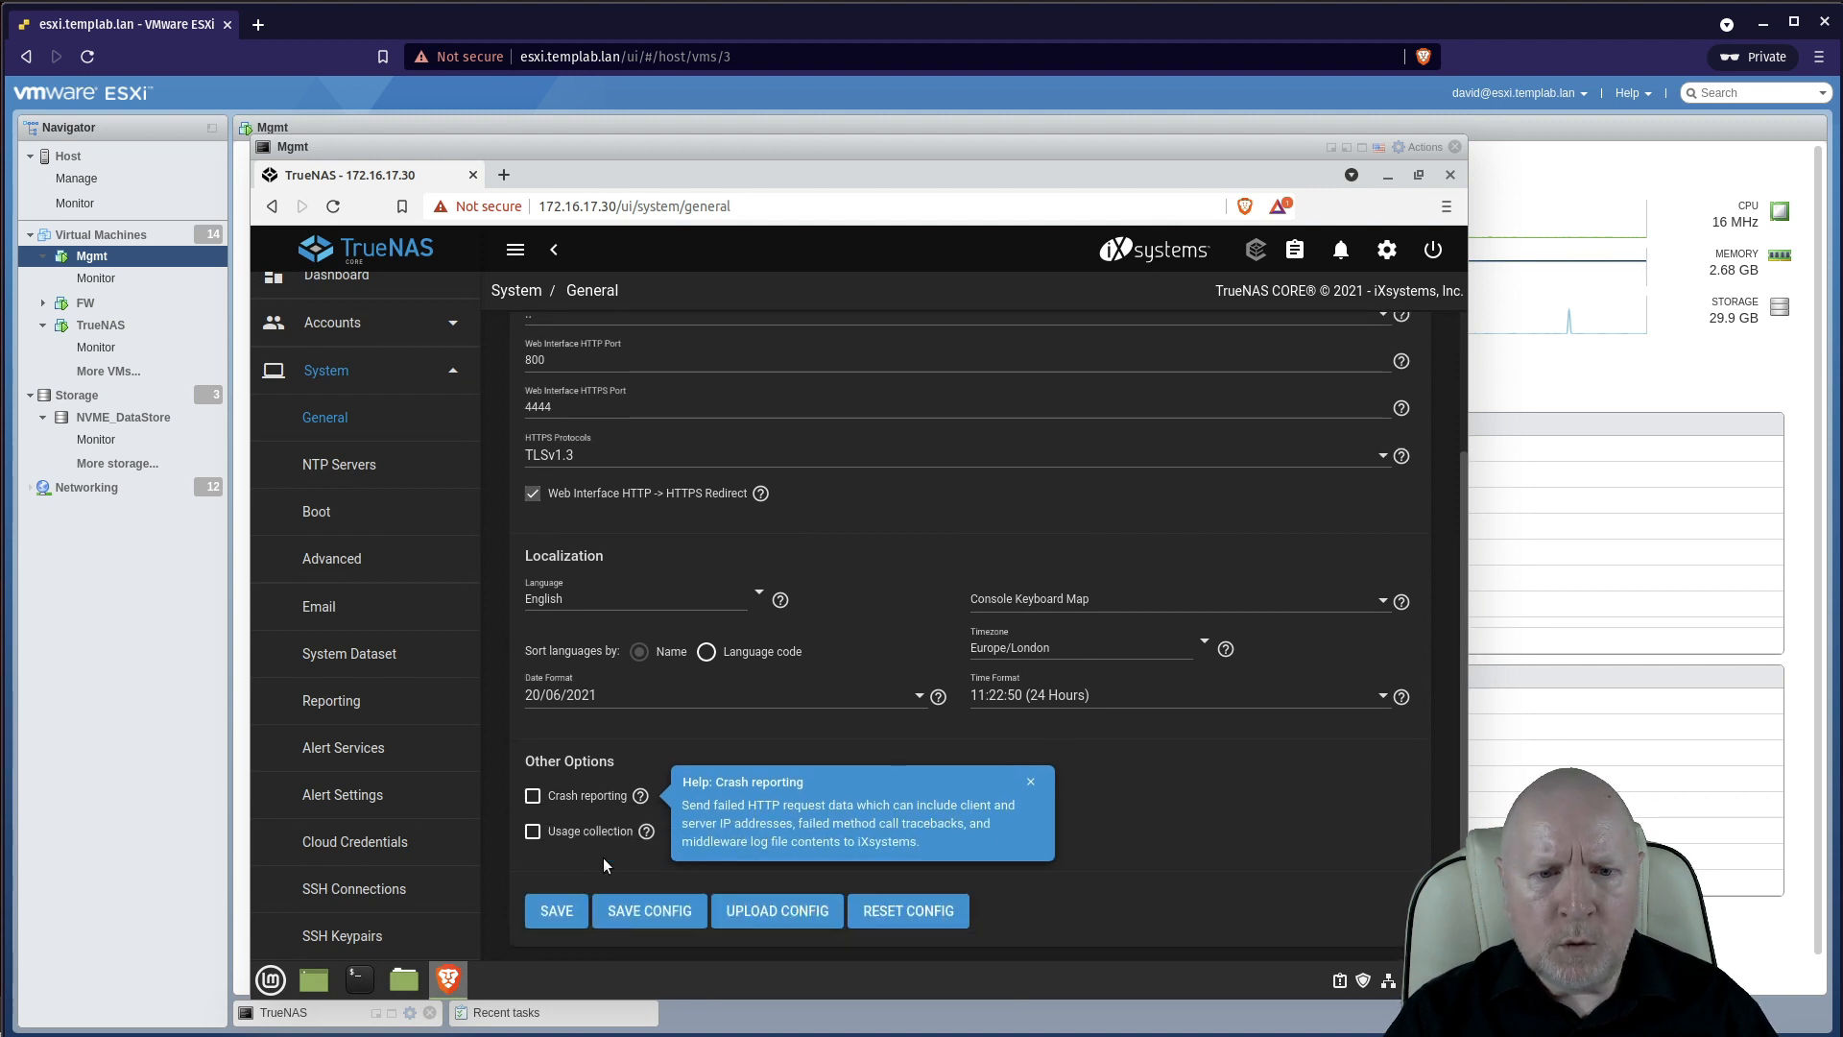
{"action": "left_click", "coordinate": [567, 913]}
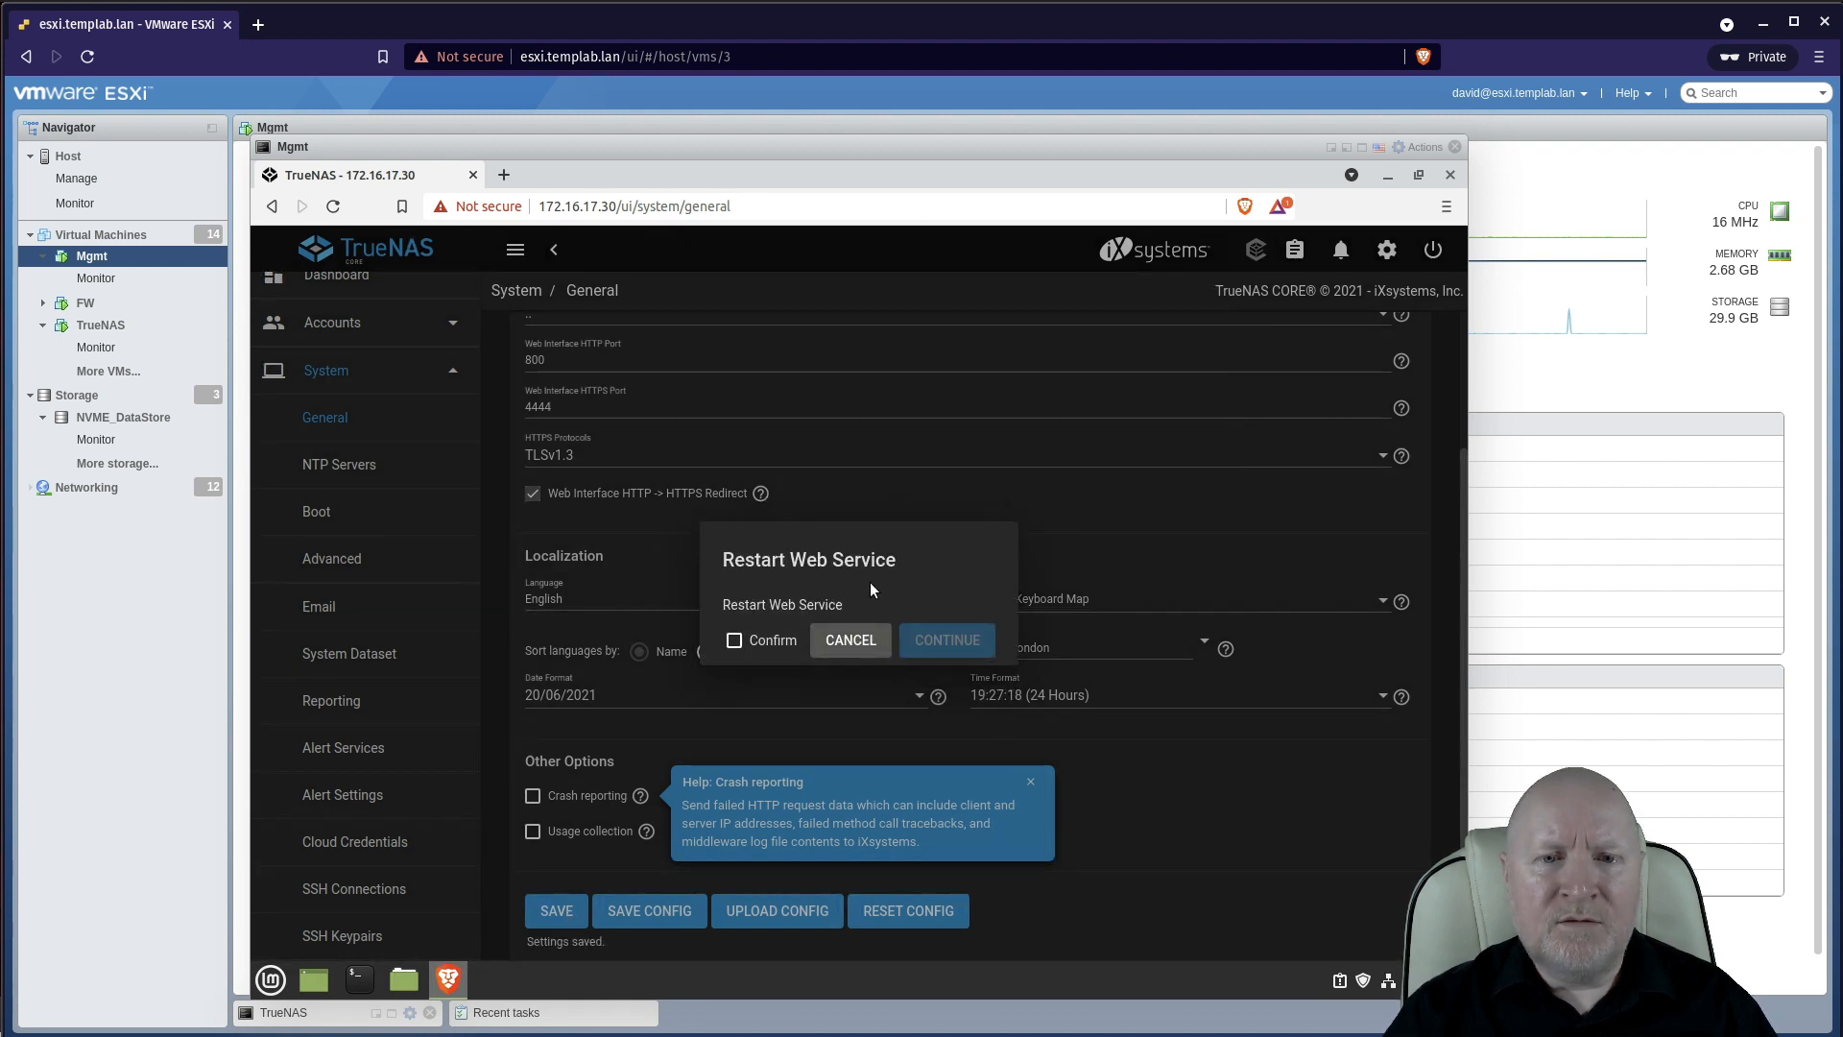
{"action": "left_click", "coordinate": [735, 640]}
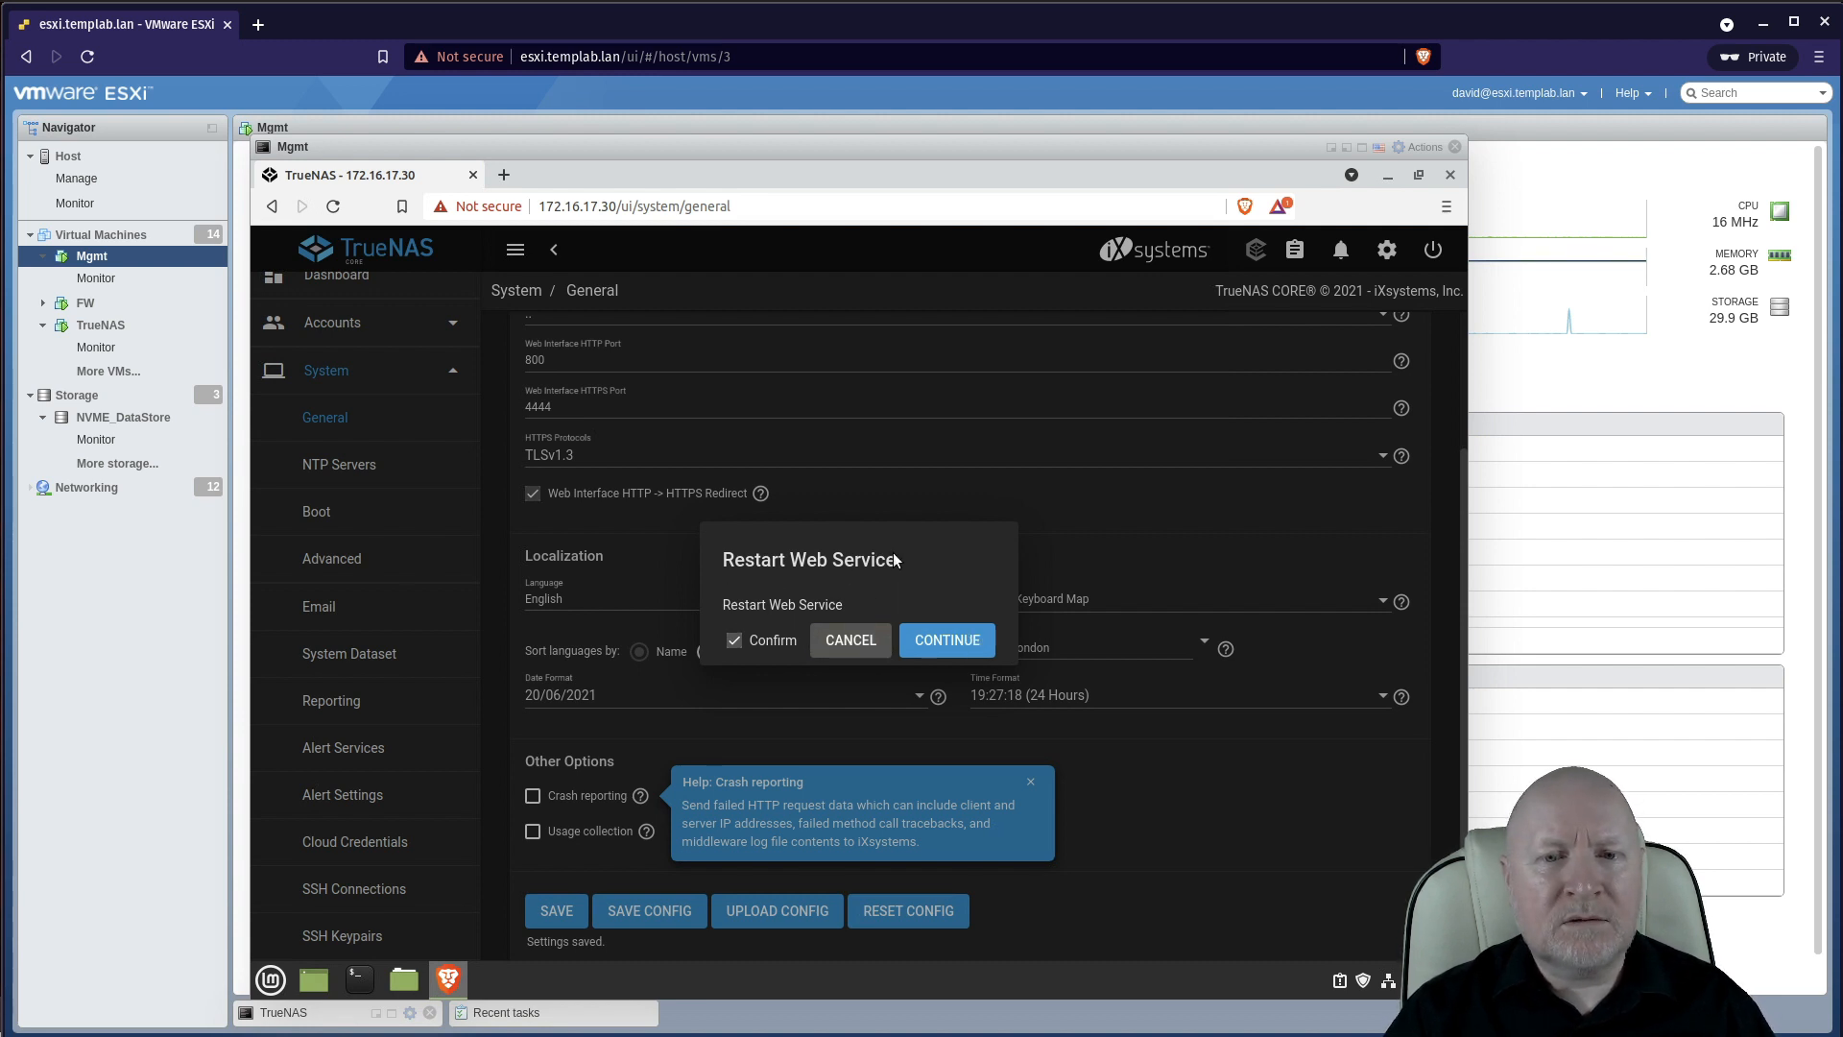
{"action": "left_click", "coordinate": [966, 638]}
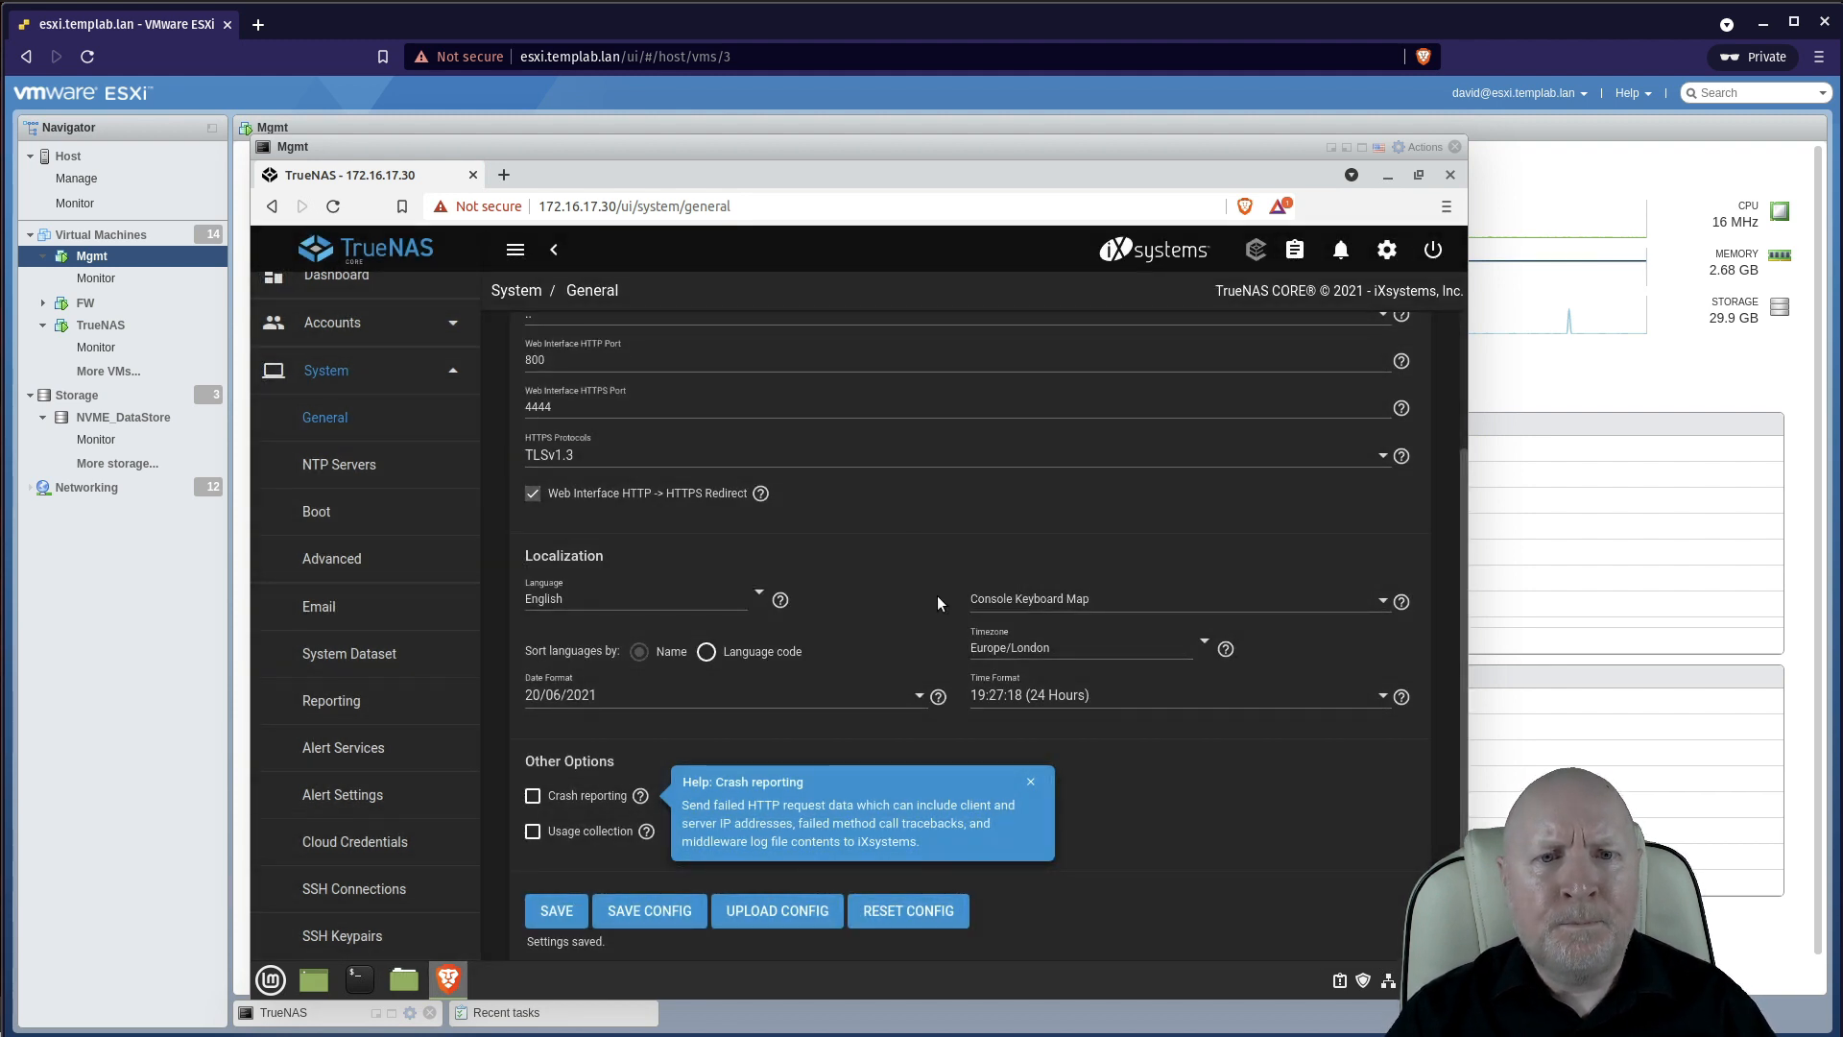
Step: Open the web interface at 172.16.17.30:4444 in a new browser tab, checking the address against the configured HTTPS port
{"action": "left_click", "coordinate": [504, 175]}
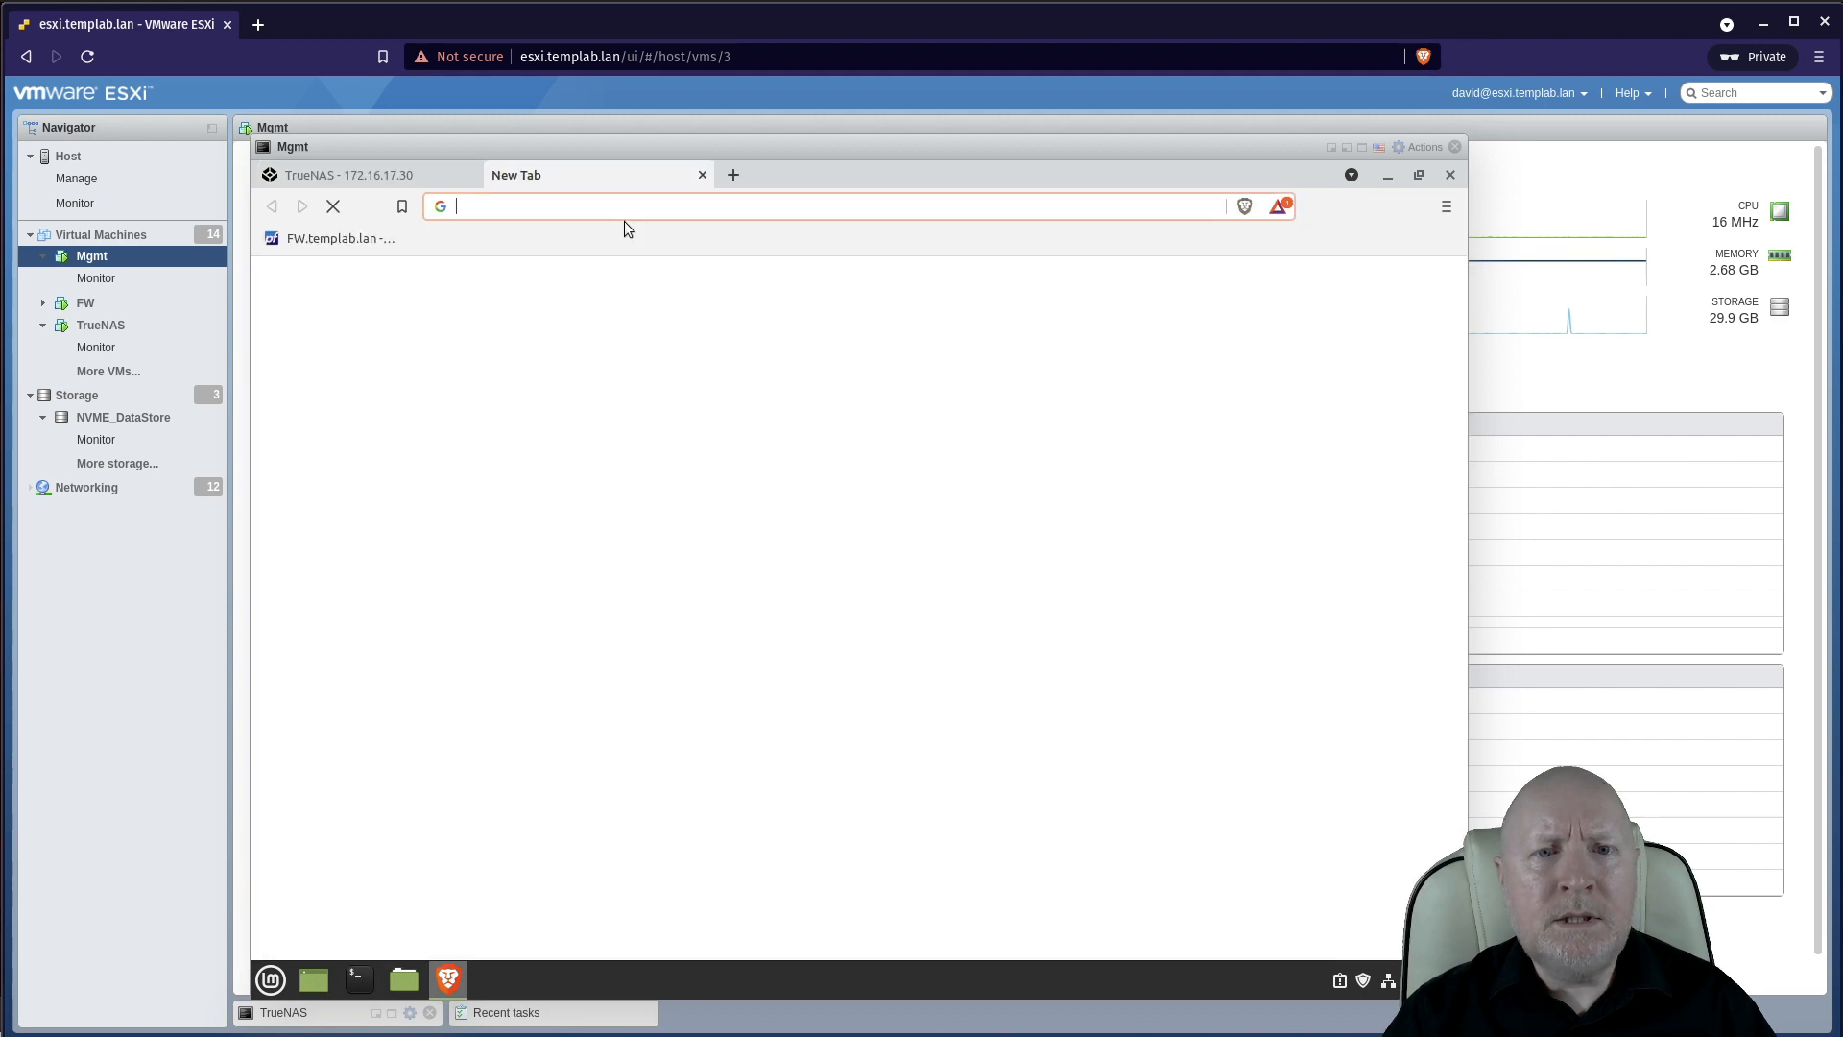
{"action": "left_click", "coordinate": [622, 211]}
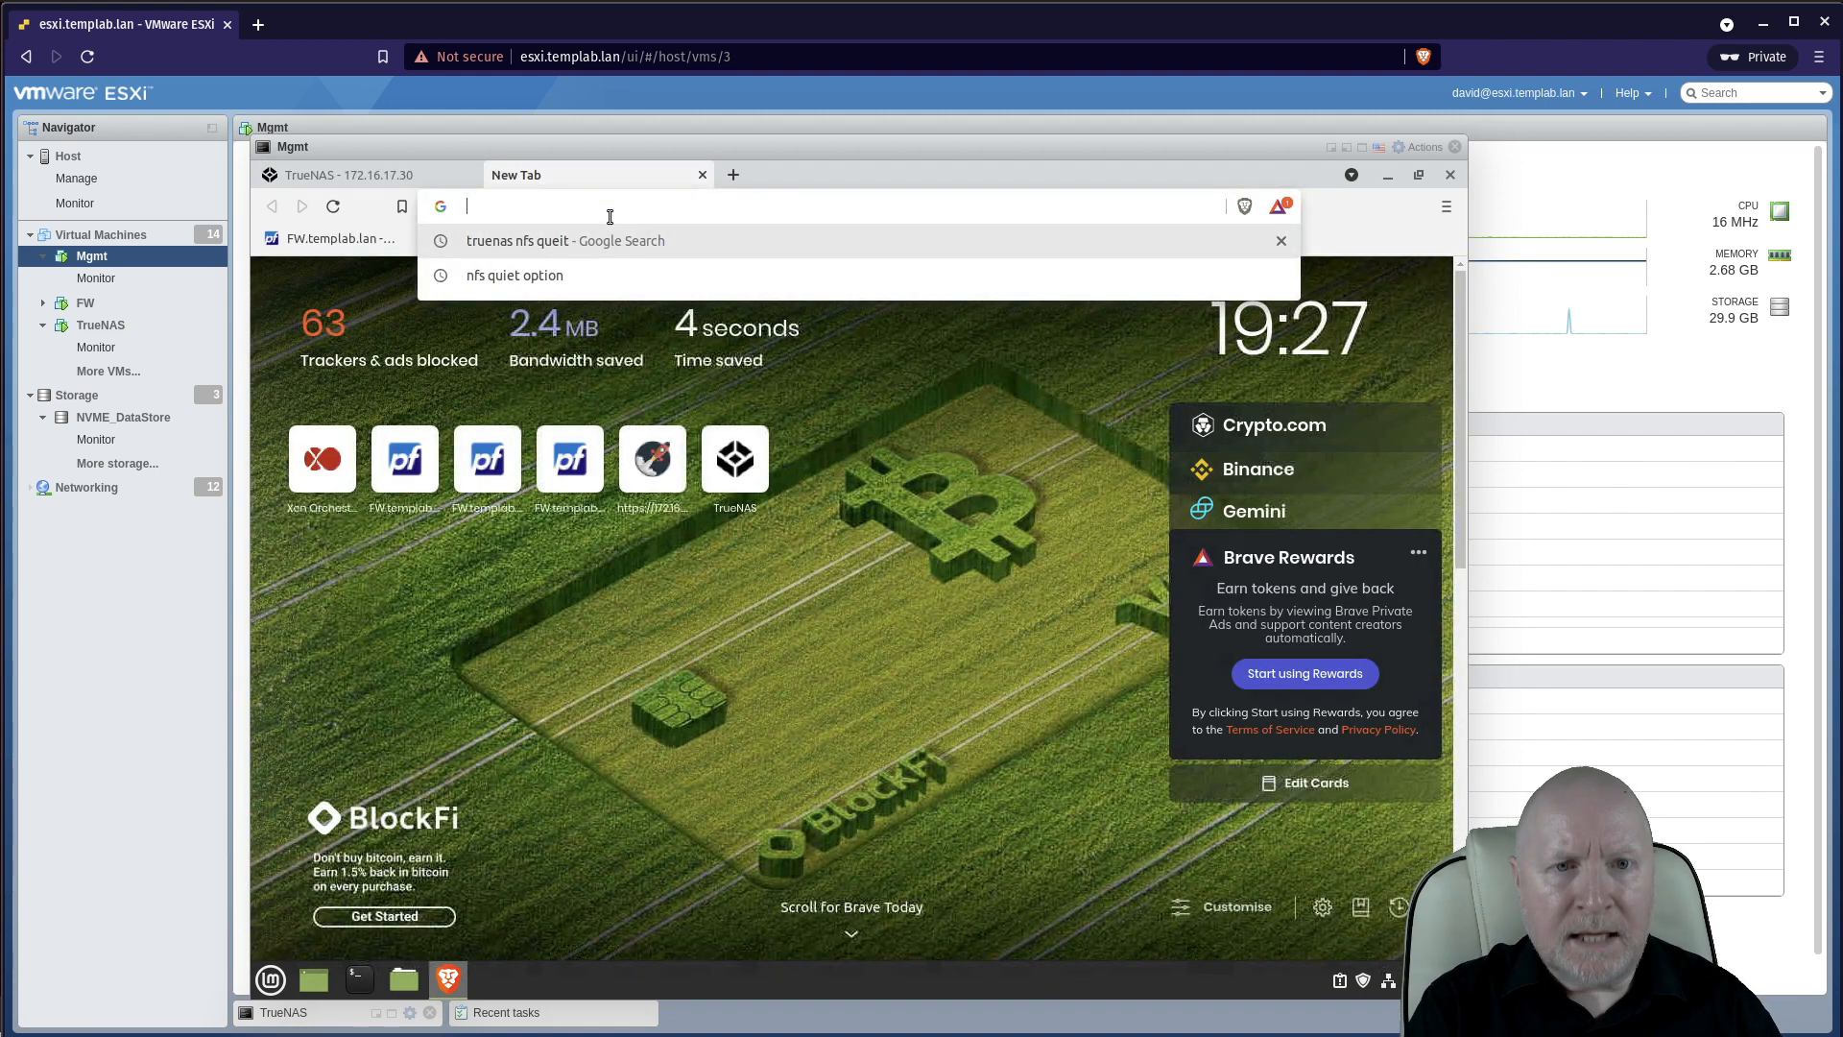
{"action": "type", "text": "172.16.19"}
{"action": "key", "text": "BackSpace"}
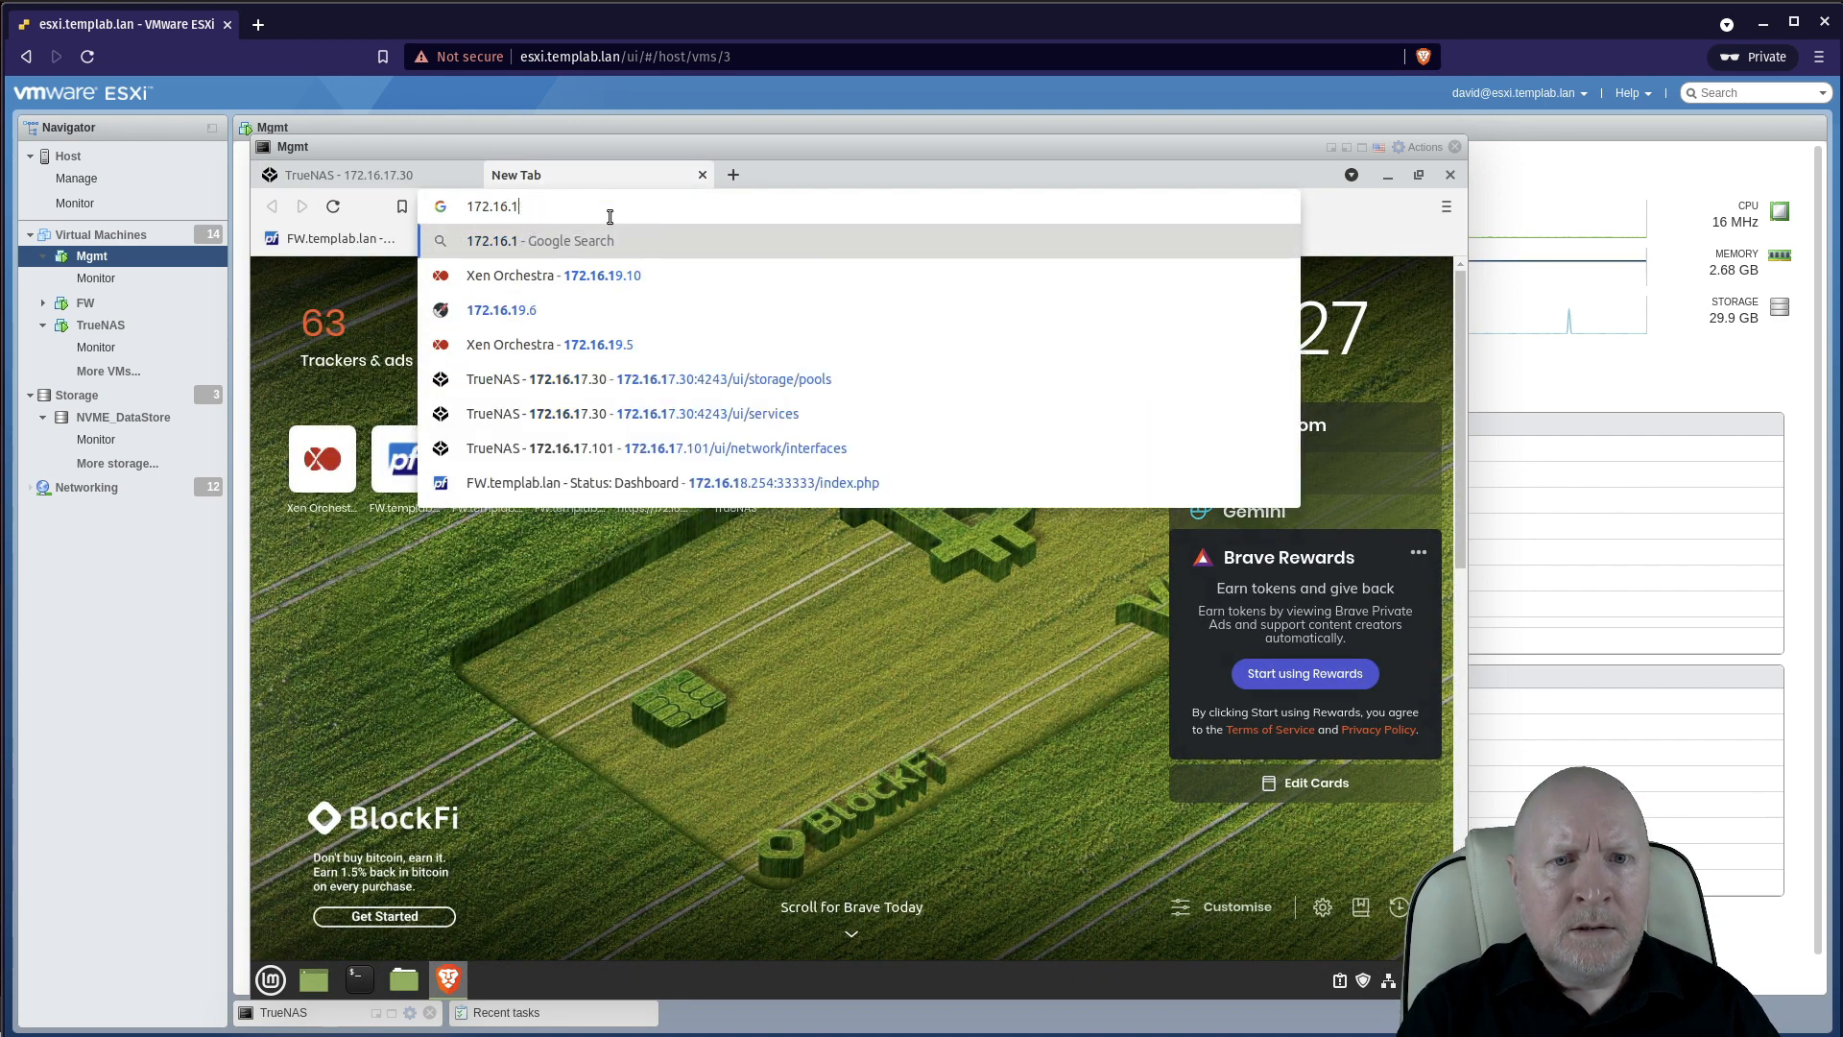
{"action": "type", "text": "7.30"}
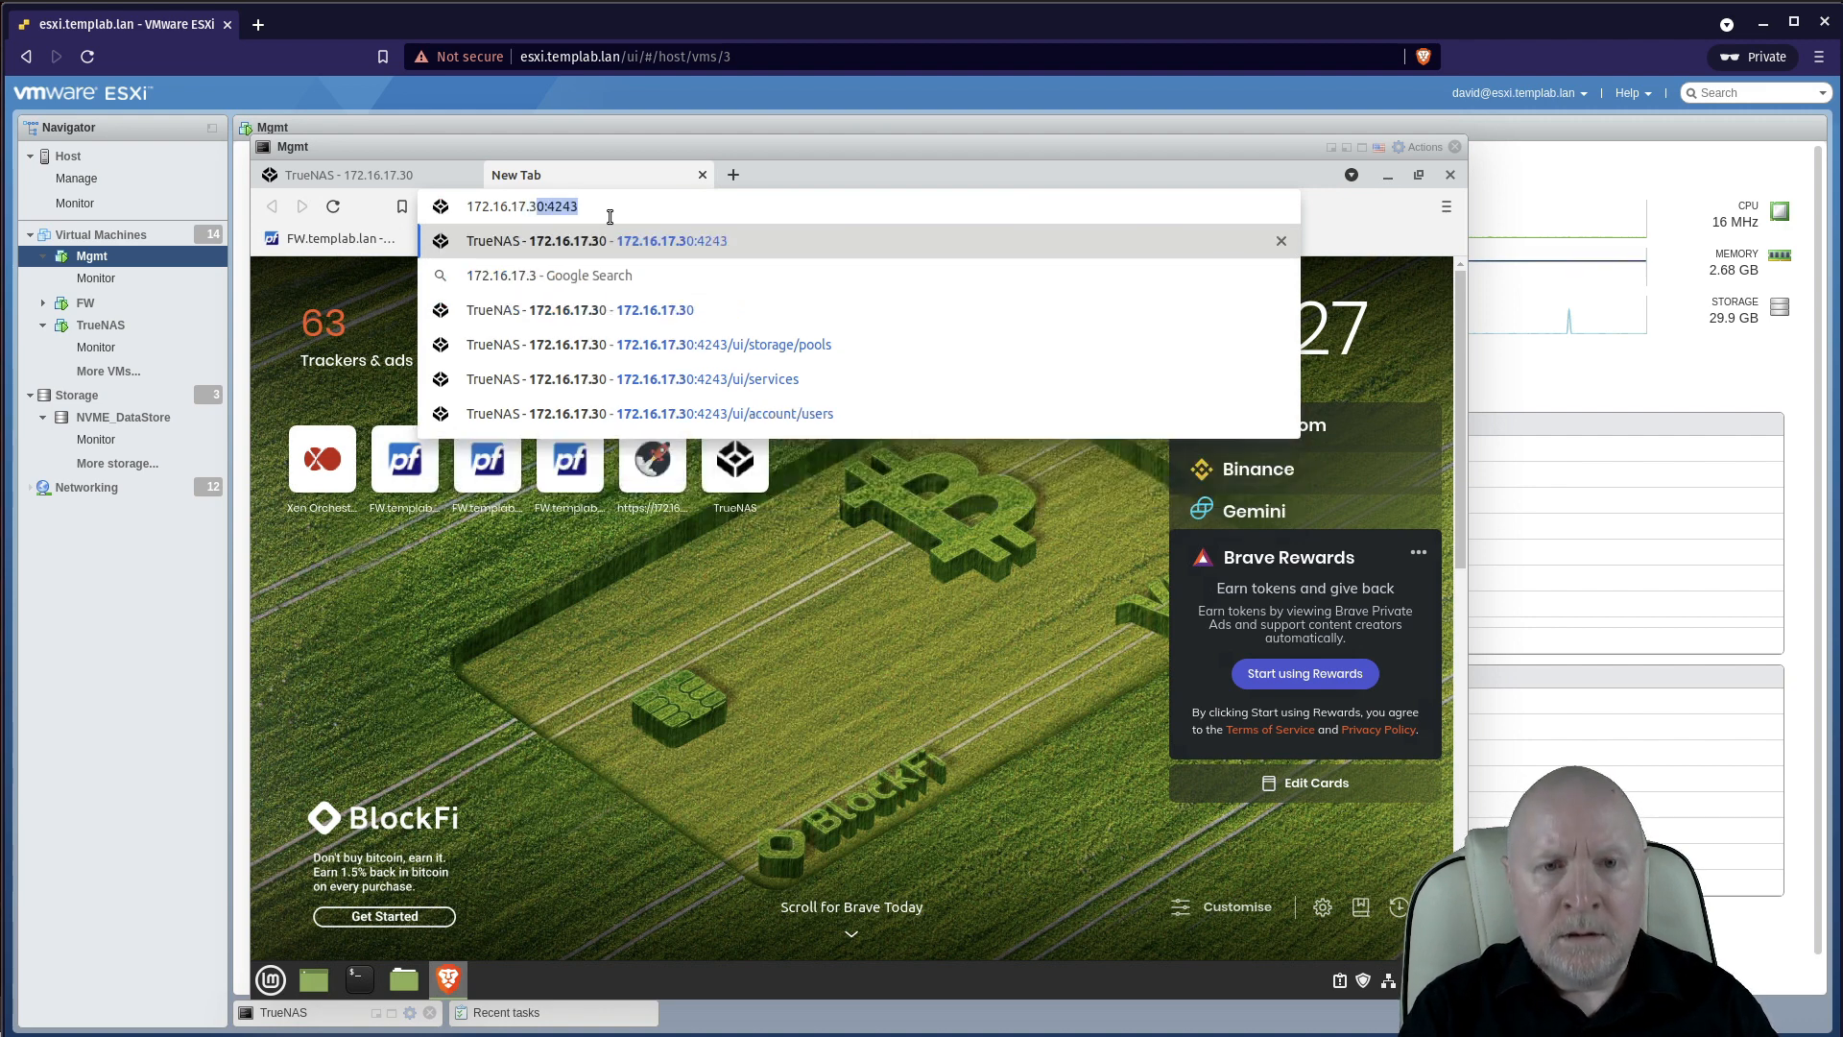
{"action": "type", "text": "@4444"}
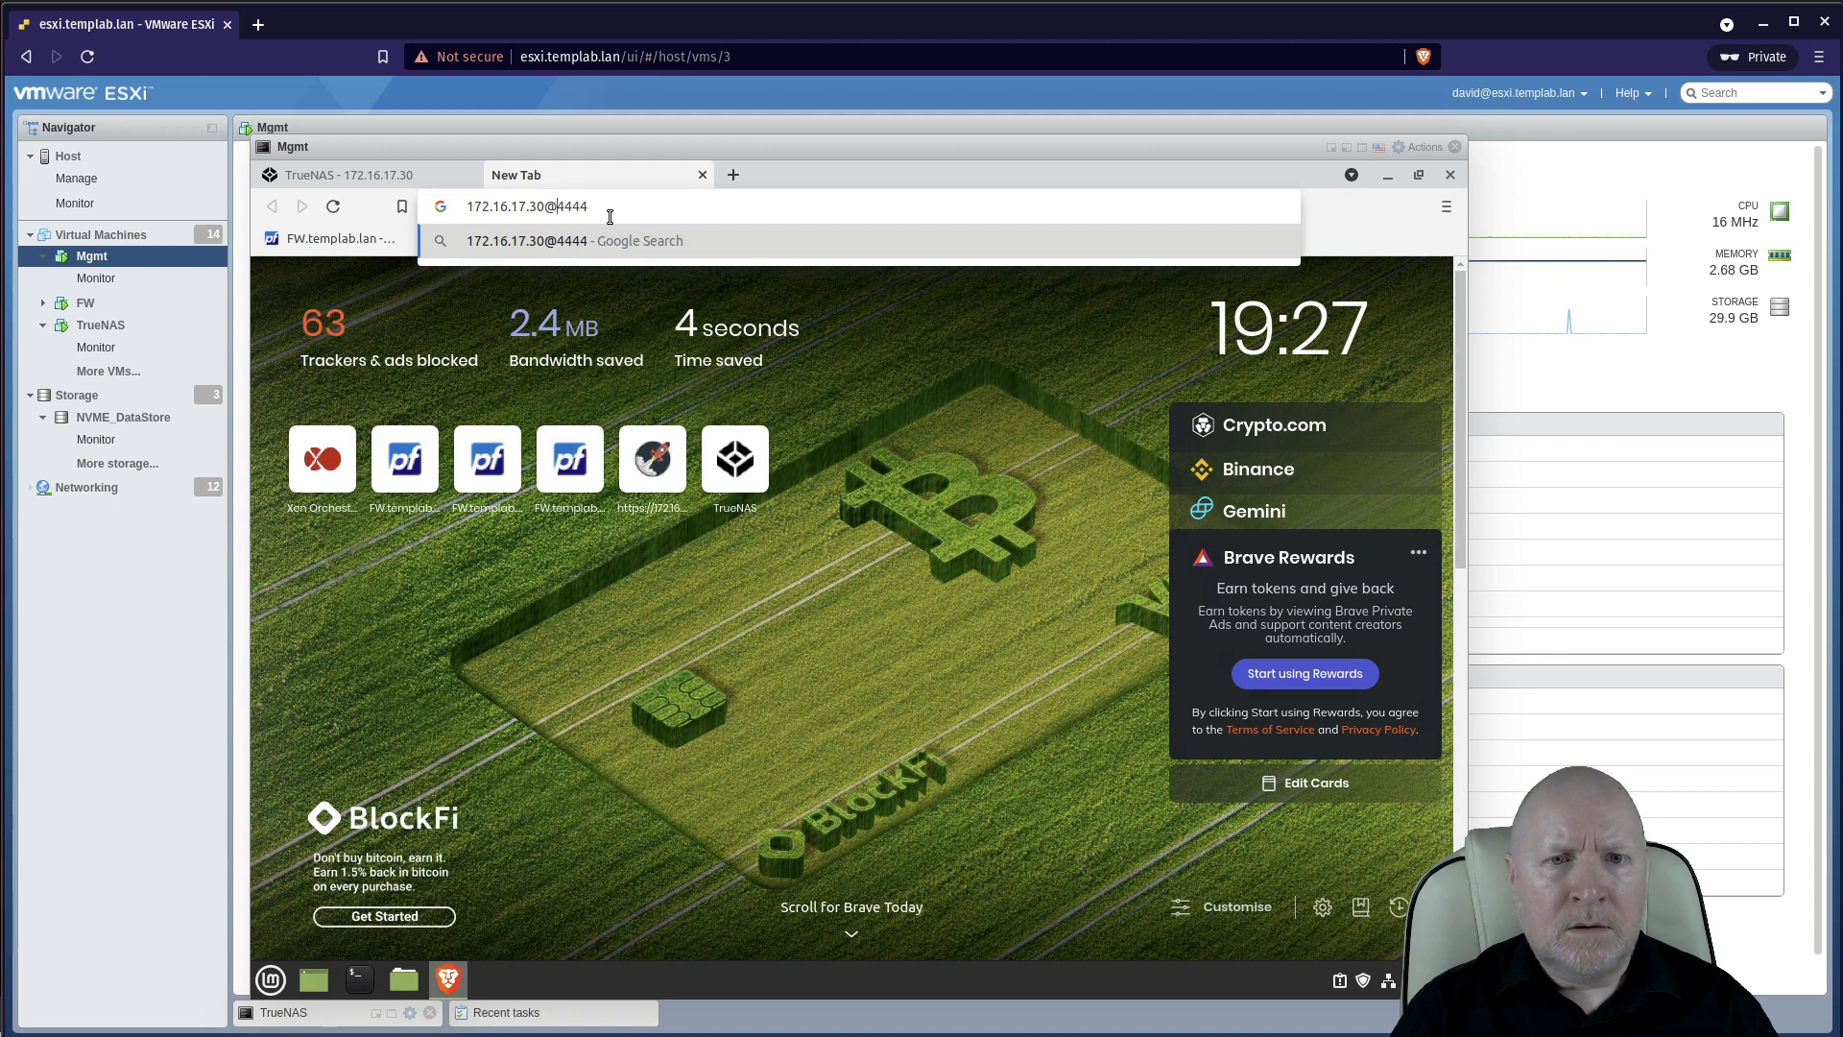
{"action": "key", "text": "Left"}
{"action": "key", "text": "Left"}
{"action": "key", "text": "Left"}
{"action": "key", "text": "Left"}
{"action": "key", "text": "BackSpace"}
{"action": "type", "text": ":"}
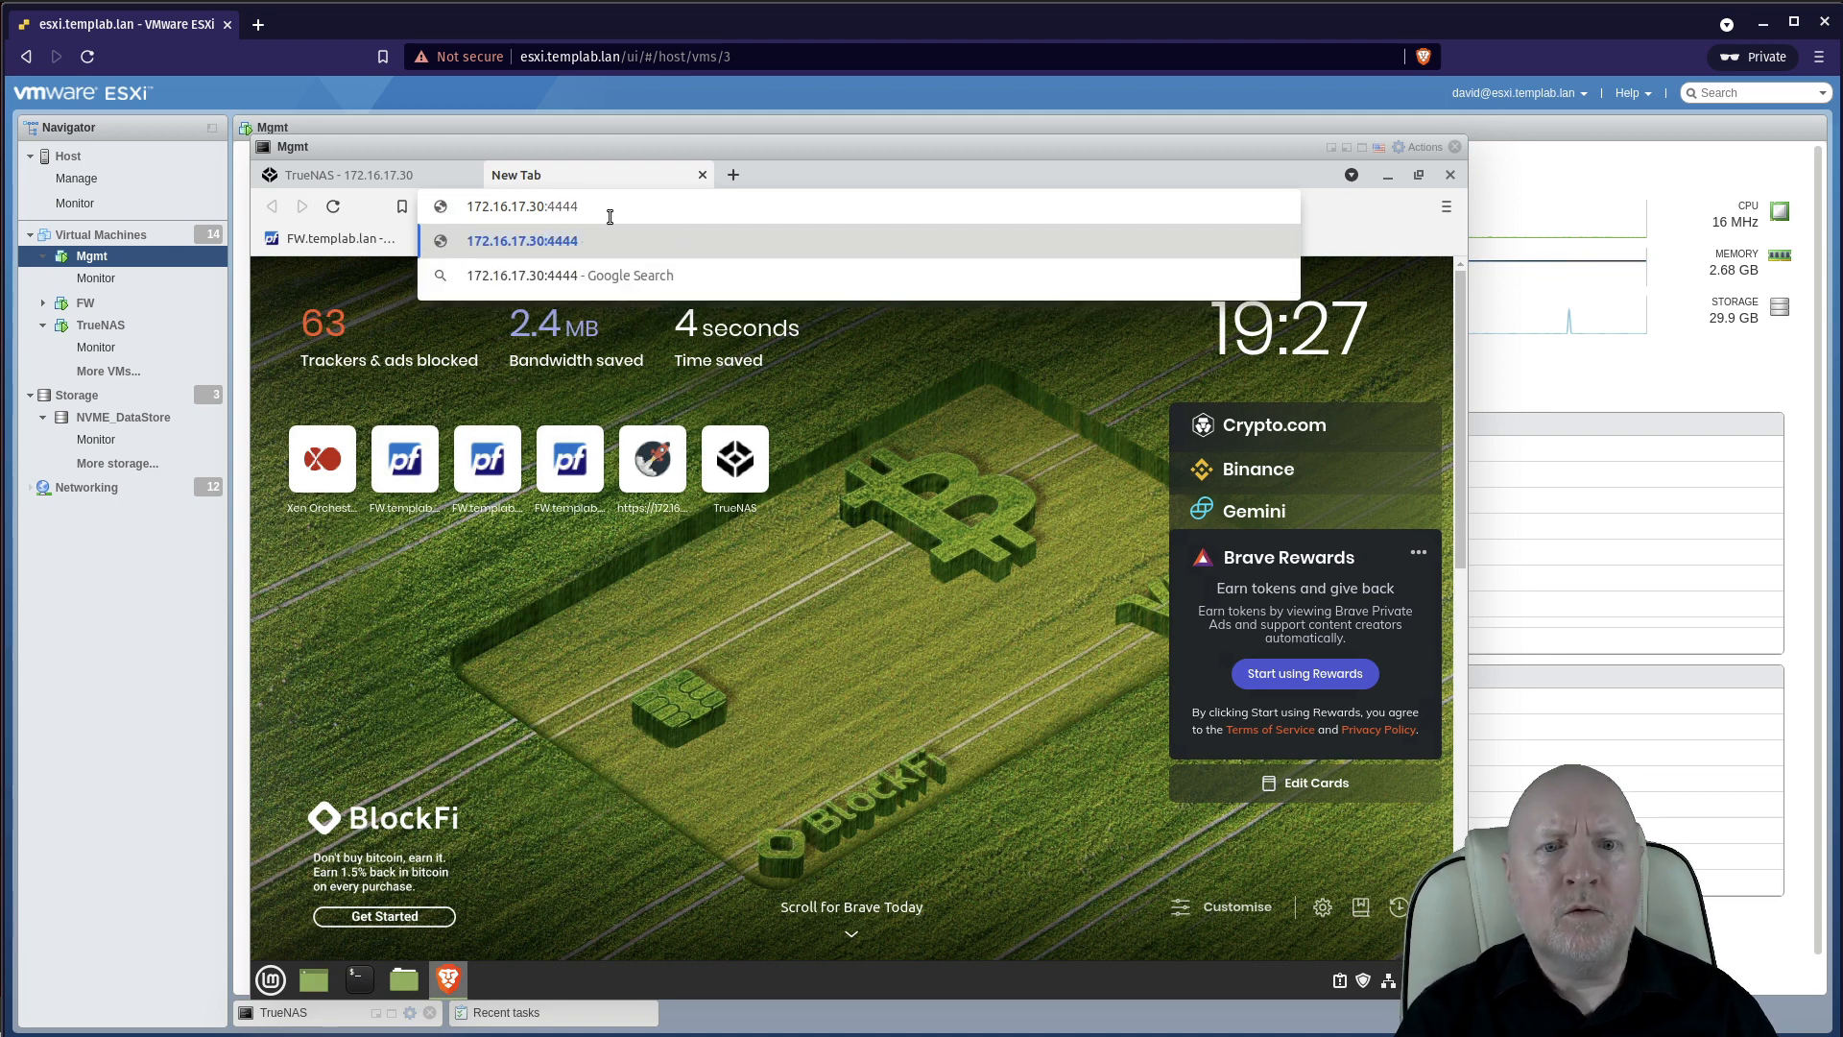
{"action": "key", "text": "Return"}
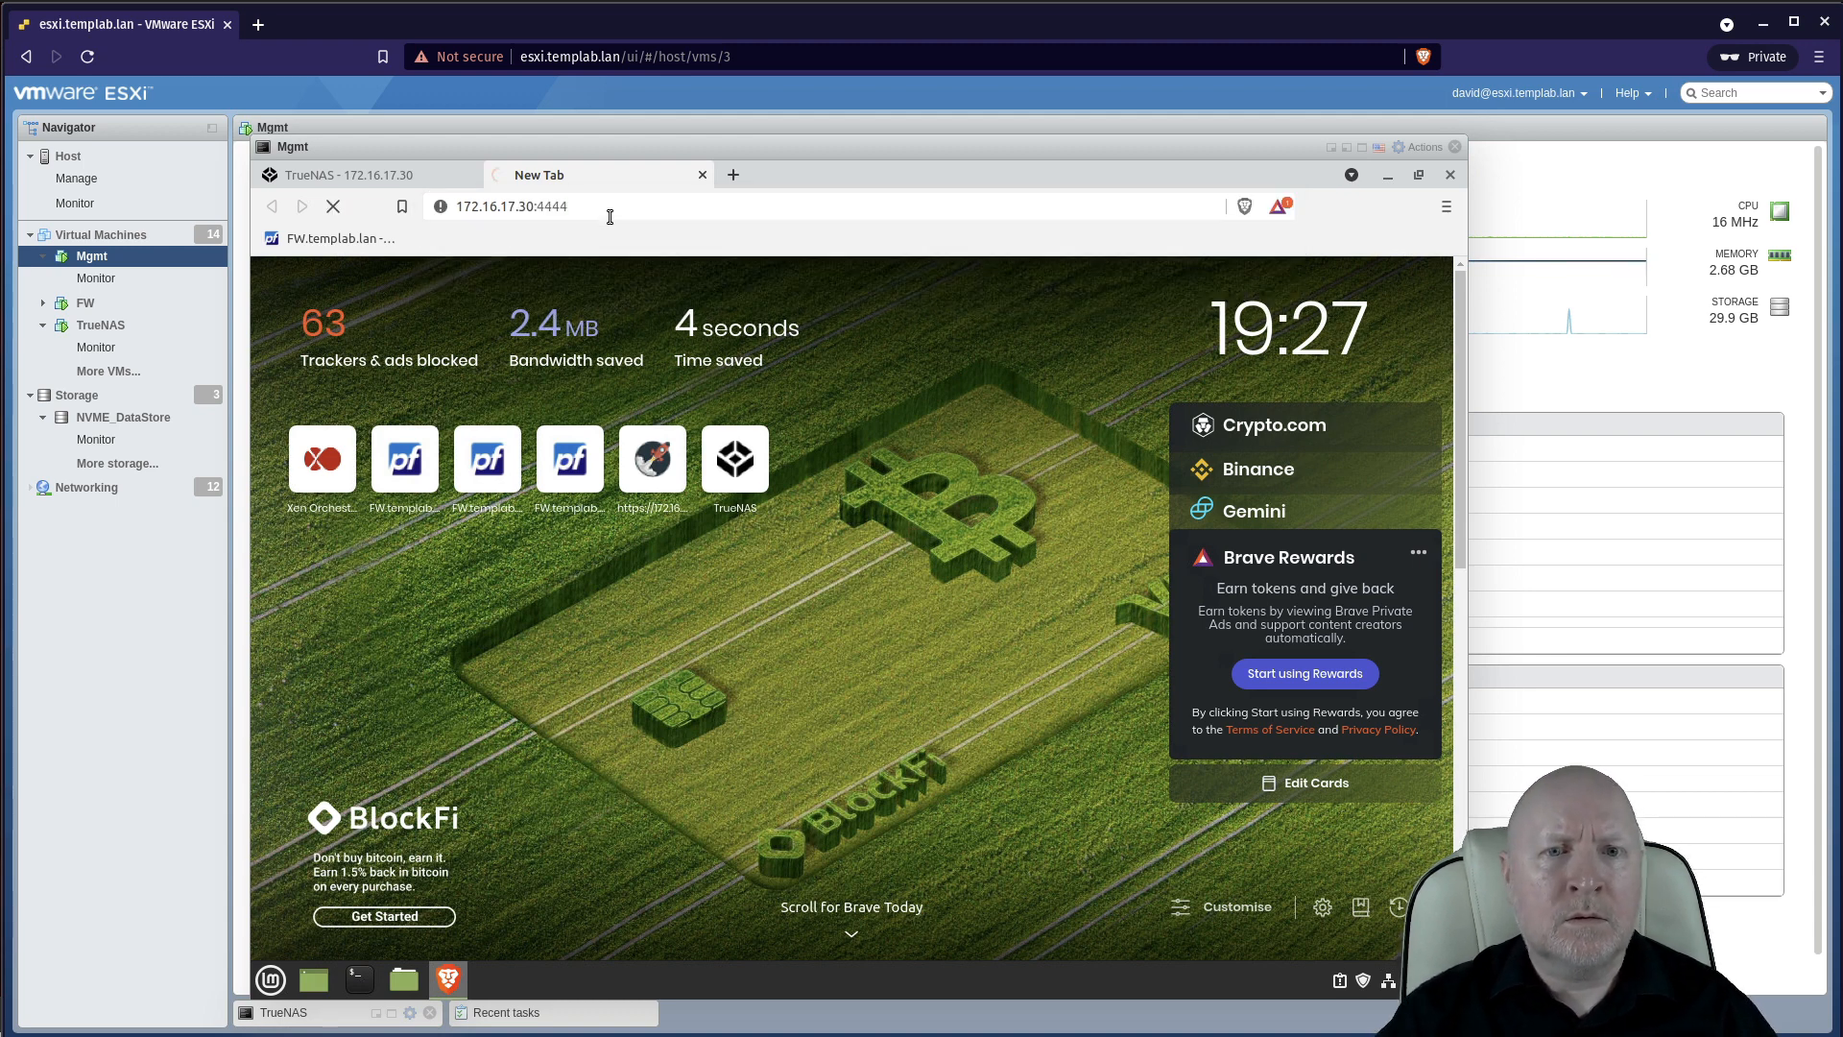
{"action": "left_click", "coordinate": [384, 177]}
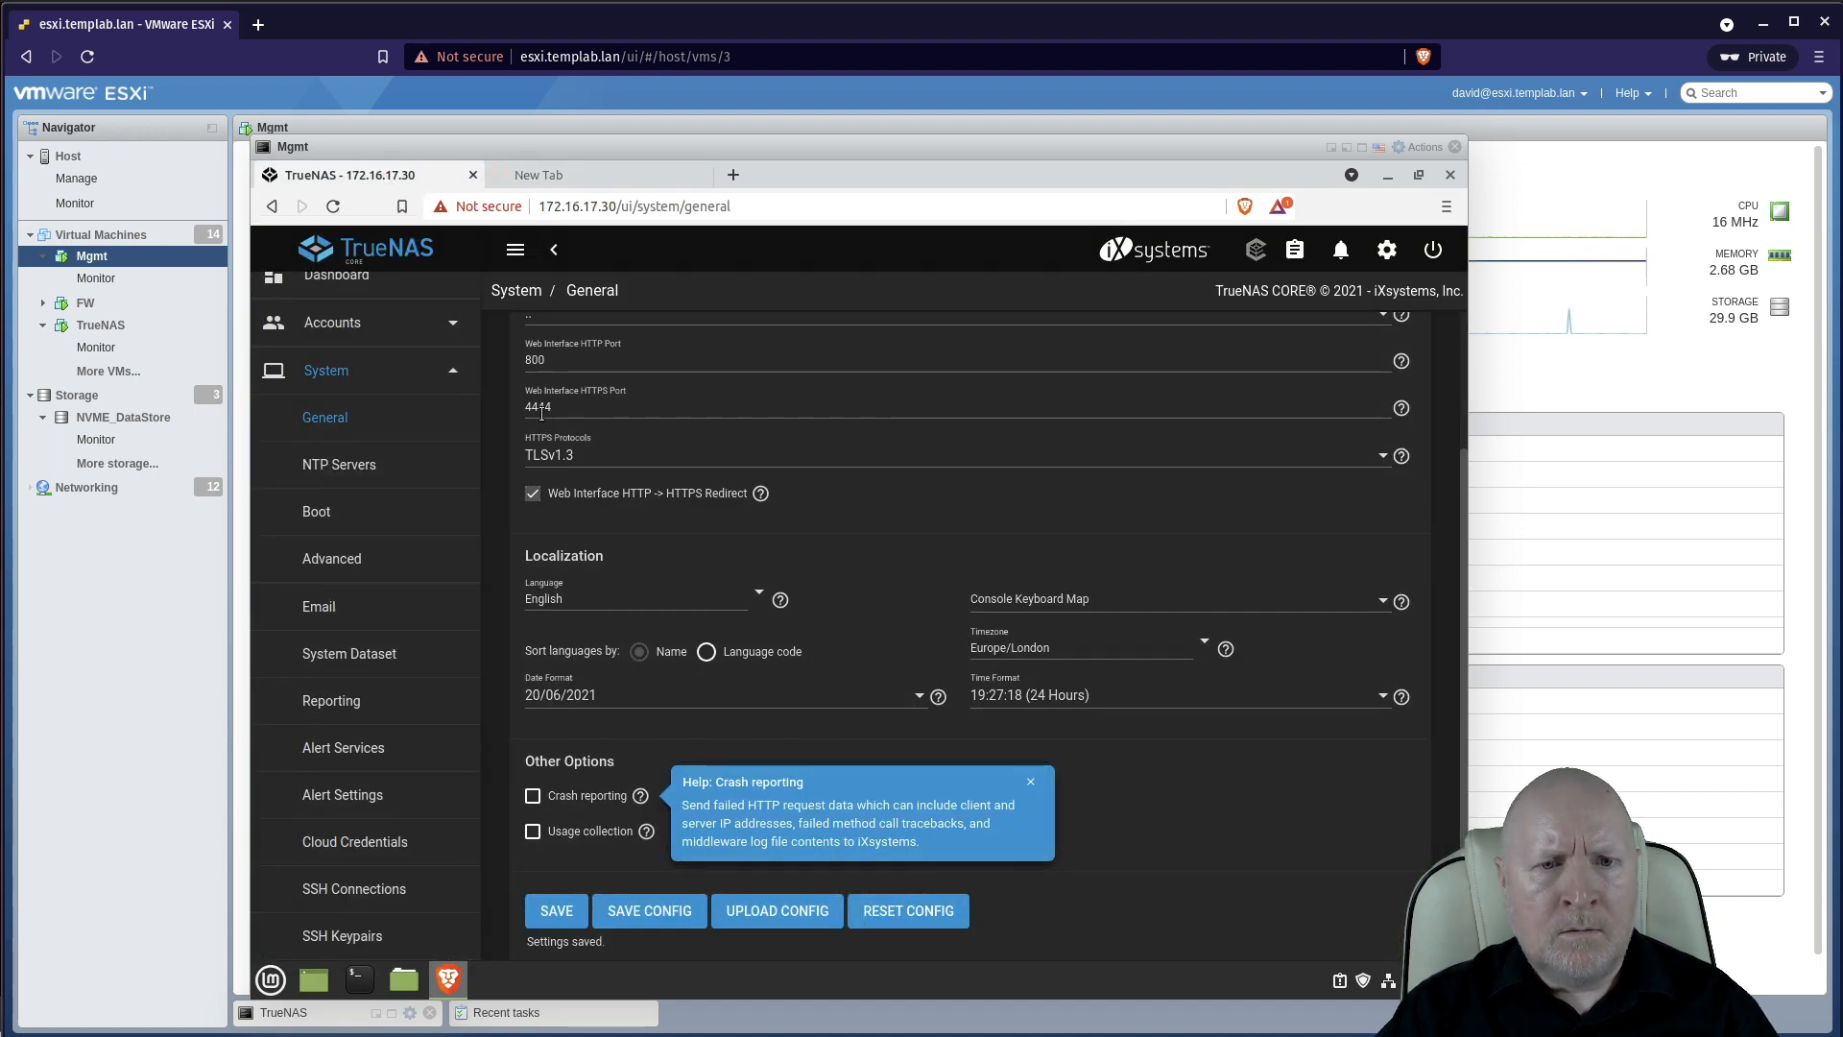
{"action": "left_click", "coordinate": [601, 179]}
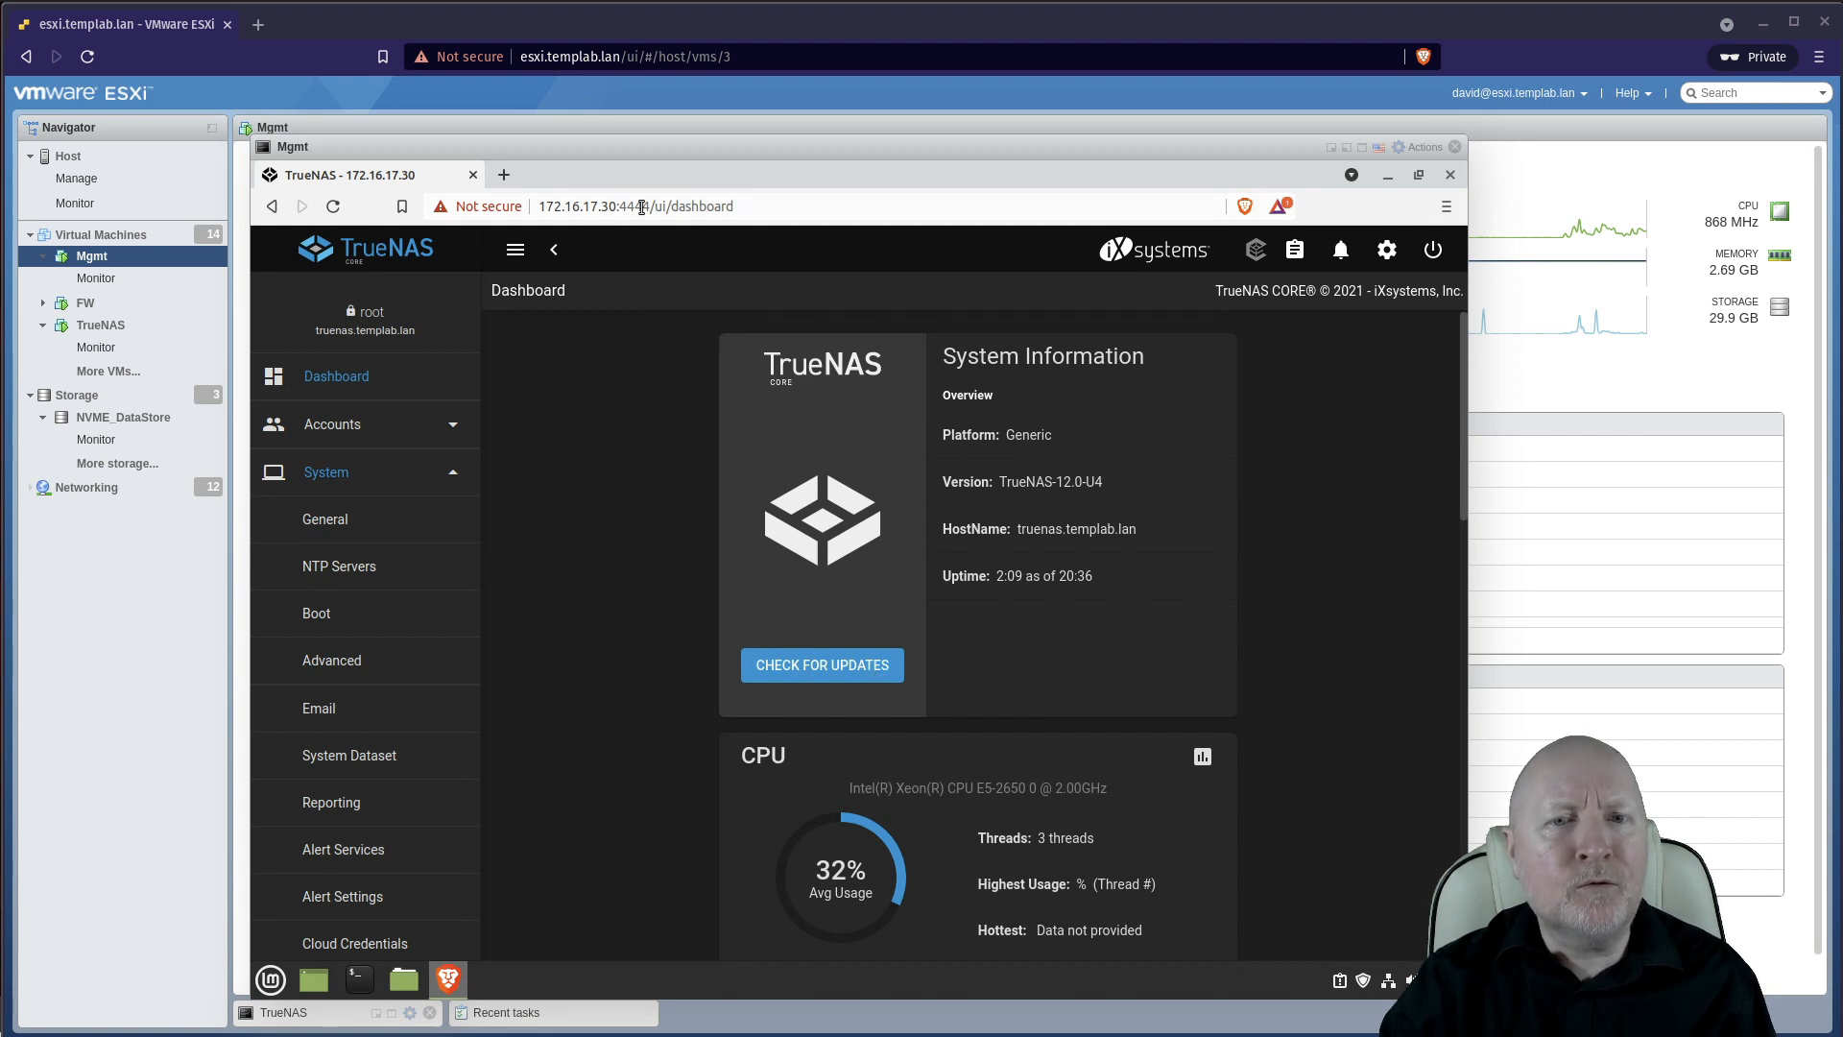
Step: Reveal the dashboard's full web address to check which protocol and port it uses
{"action": "left_click", "coordinate": [808, 200]}
{"action": "key", "text": "Home"}
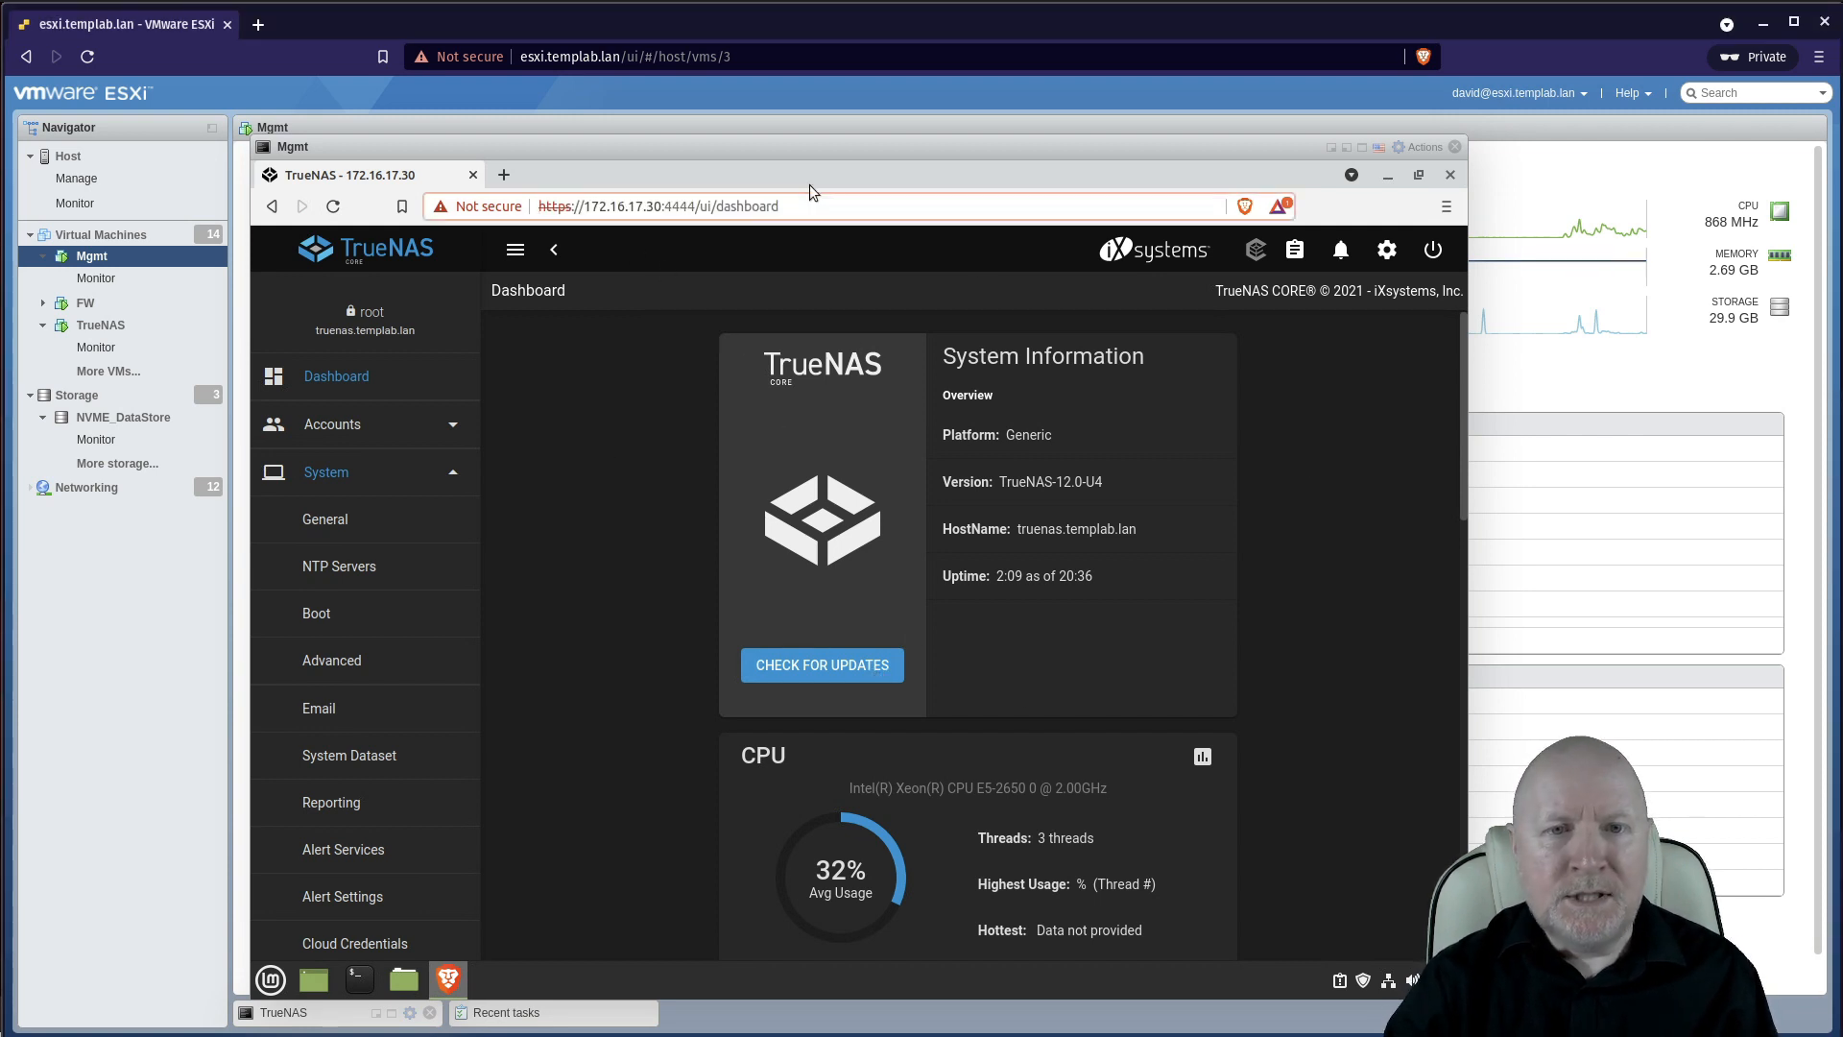
{"action": "left_click", "coordinate": [655, 475]}
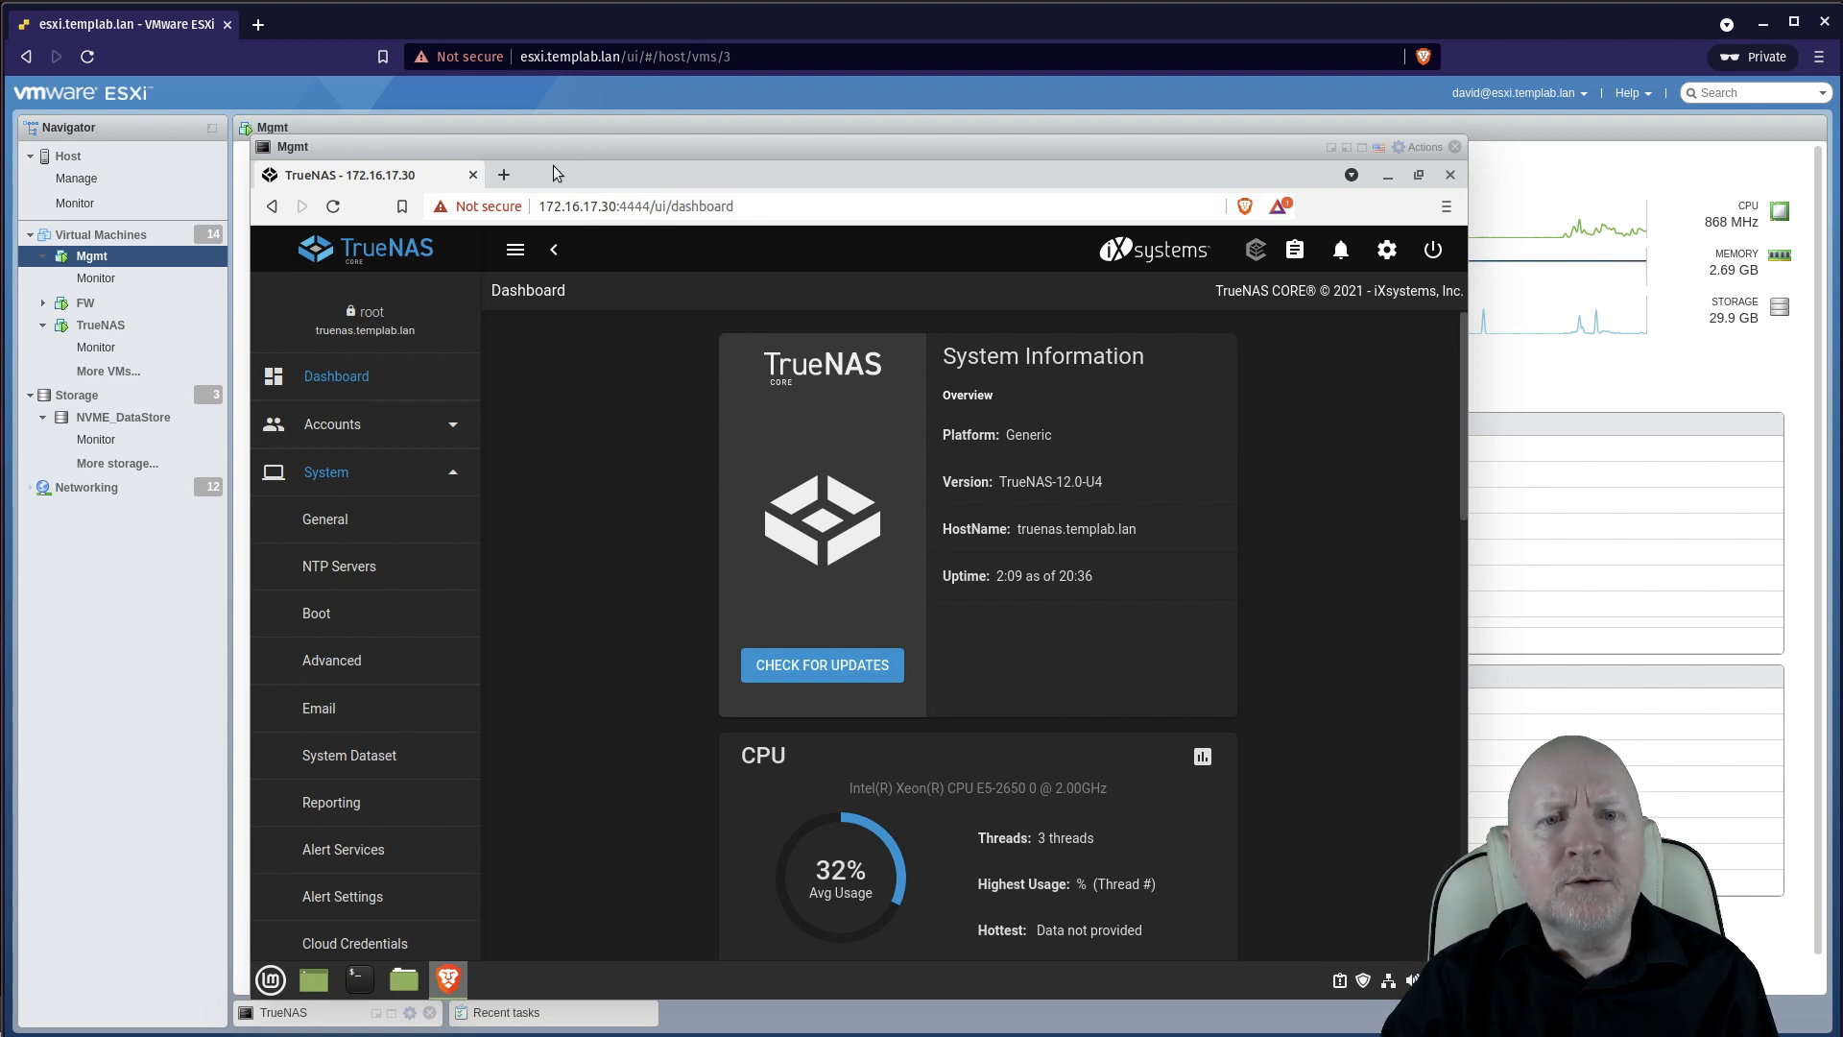
{"action": "left_click", "coordinate": [504, 175]}
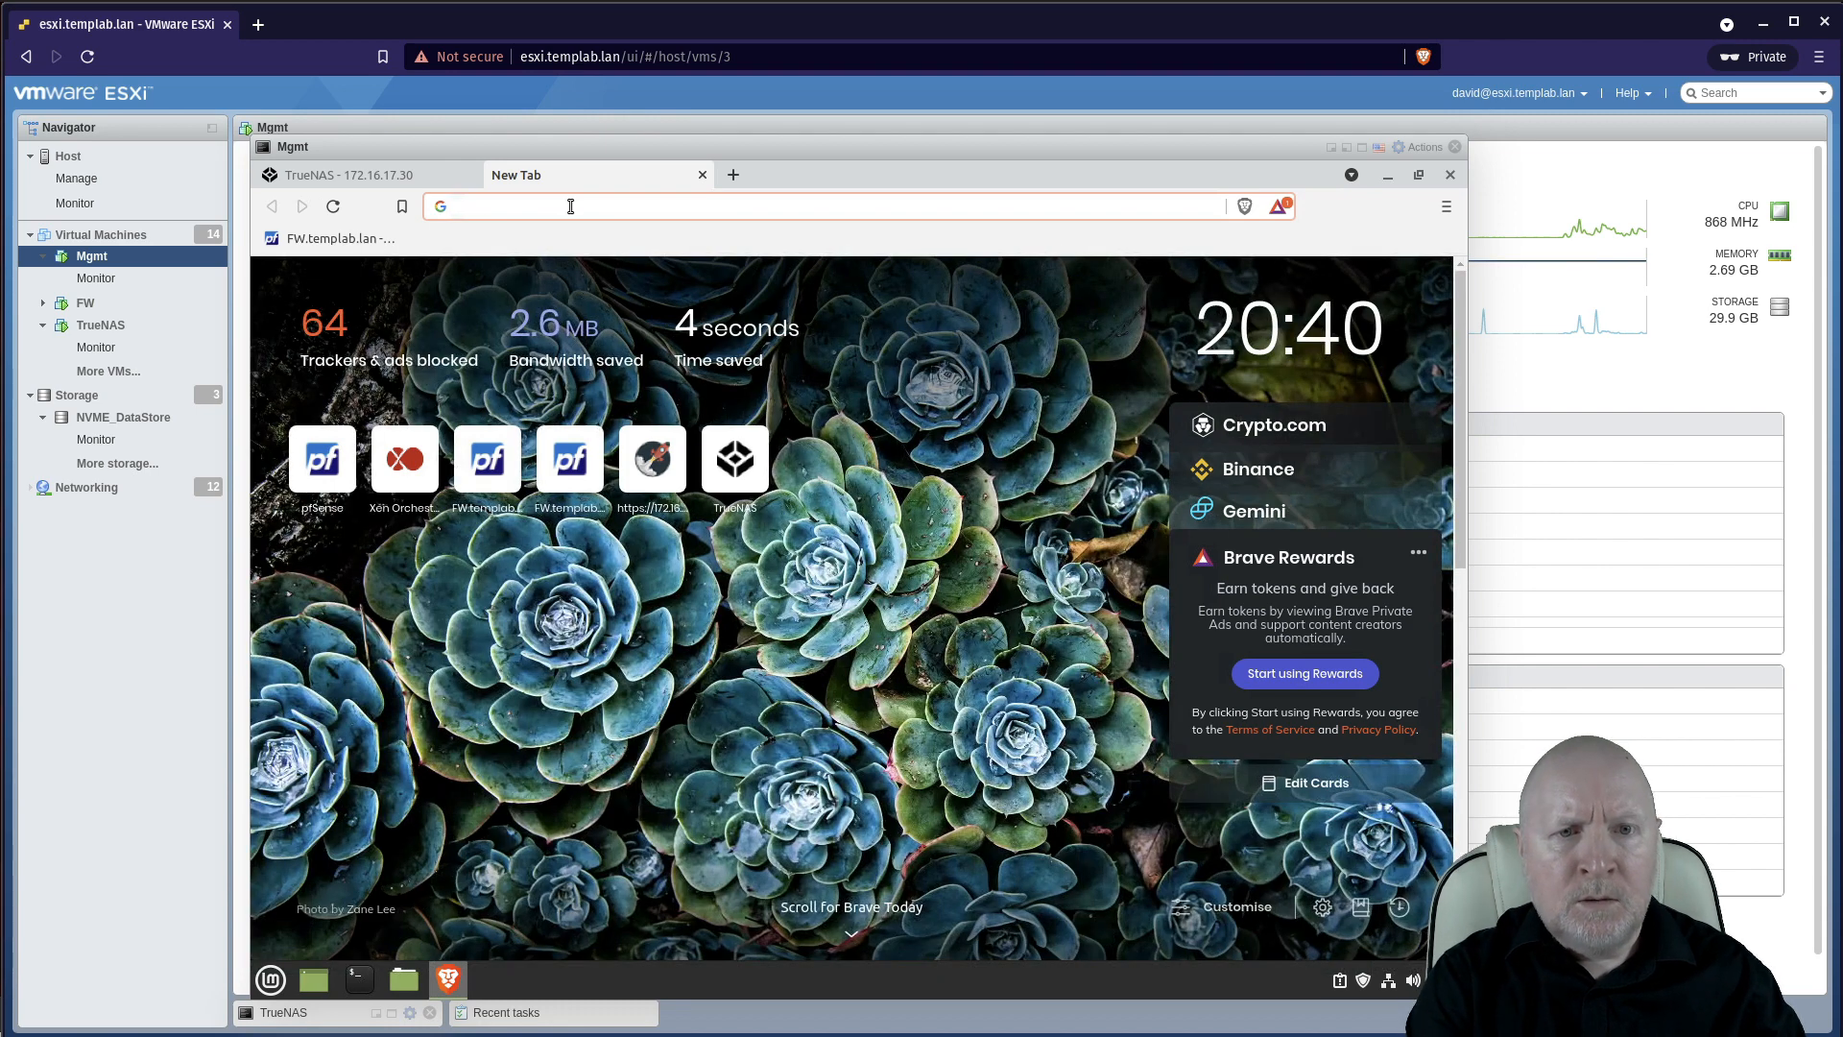
{"action": "type", "text": "172.16.19.10"}
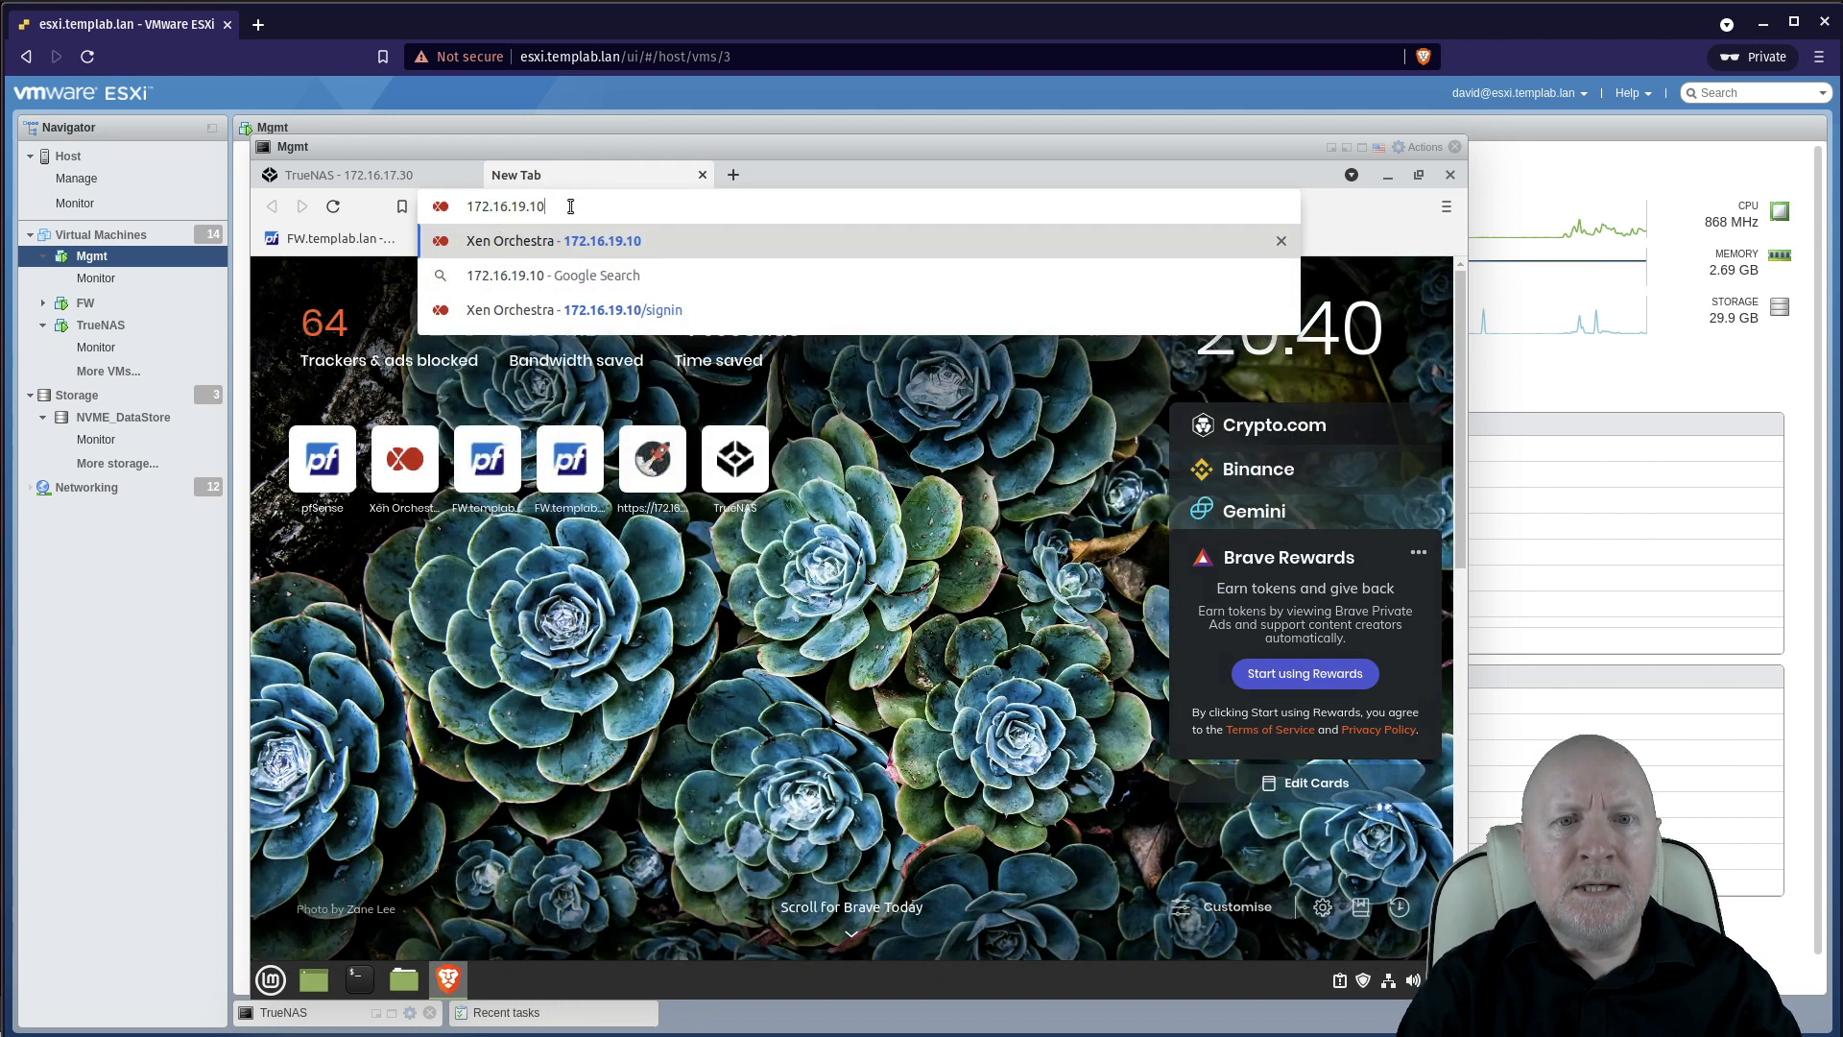
{"action": "key", "text": "BackSpace"}
{"action": "type", "text": "7.30"}
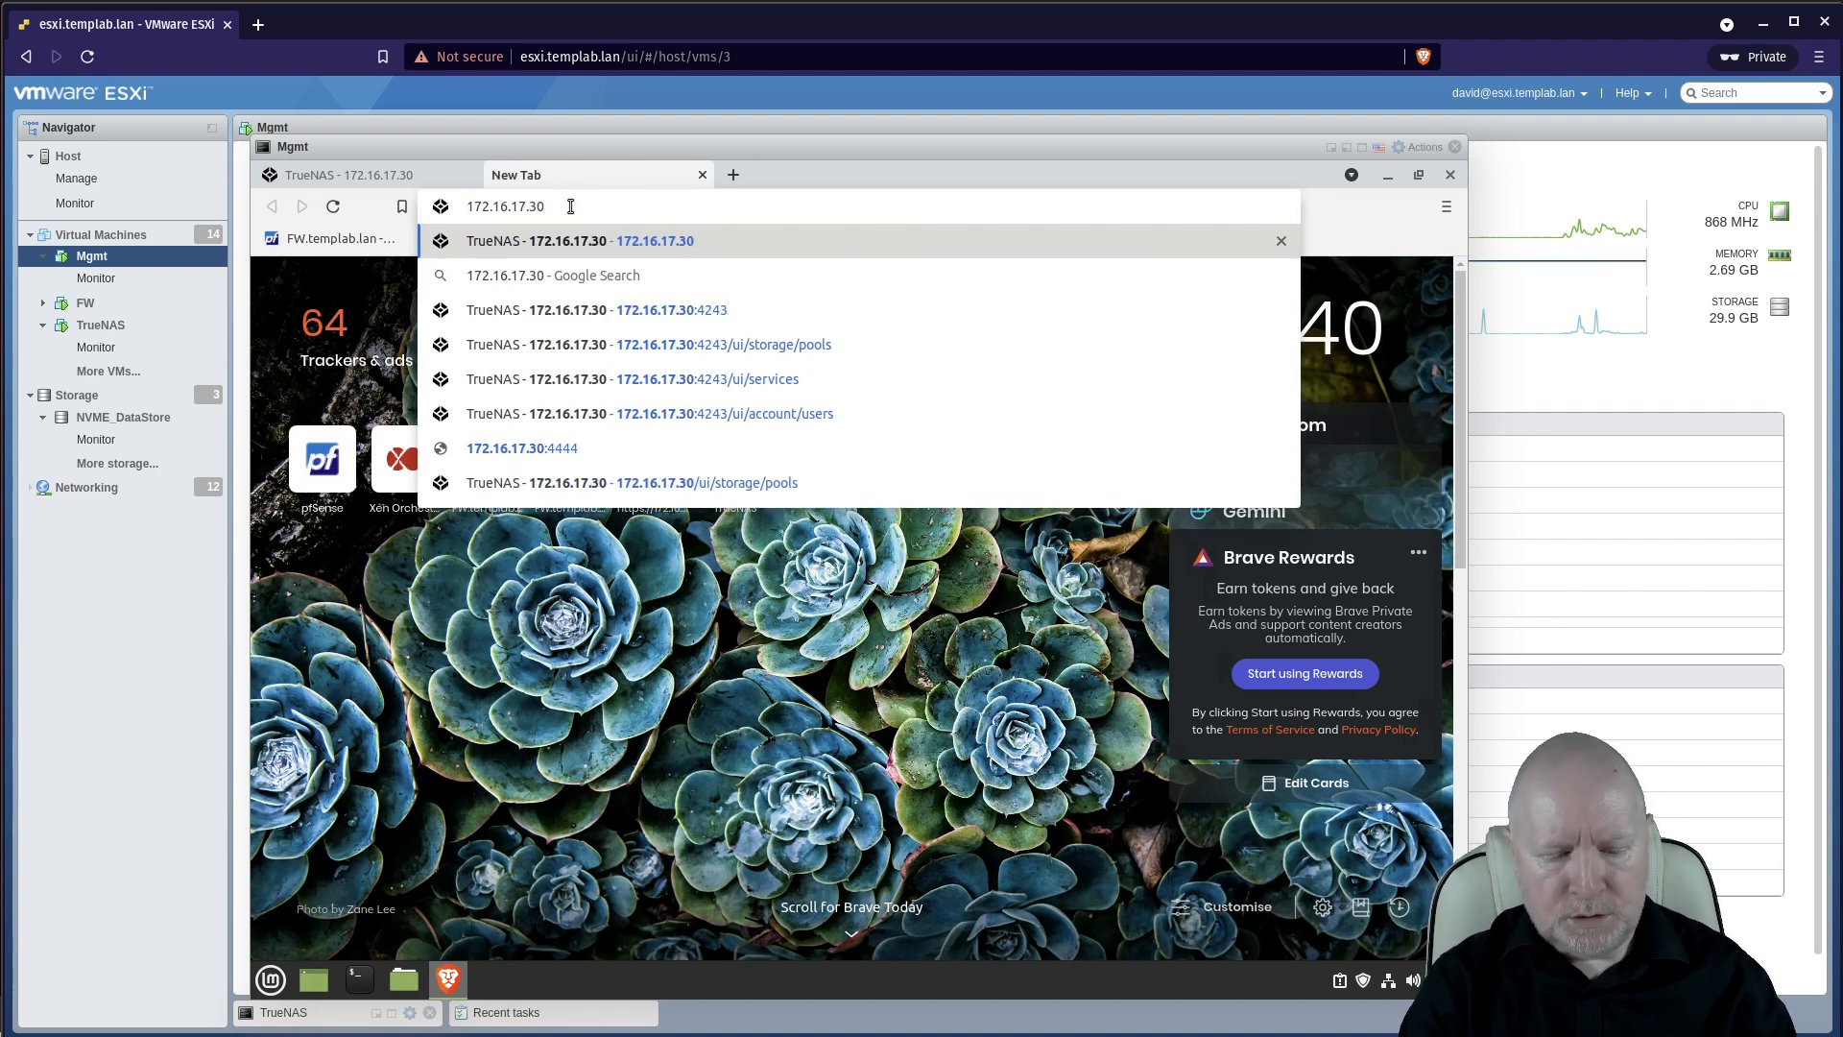
{"action": "key", "text": "Home"}
{"action": "type", "text": "http://"}
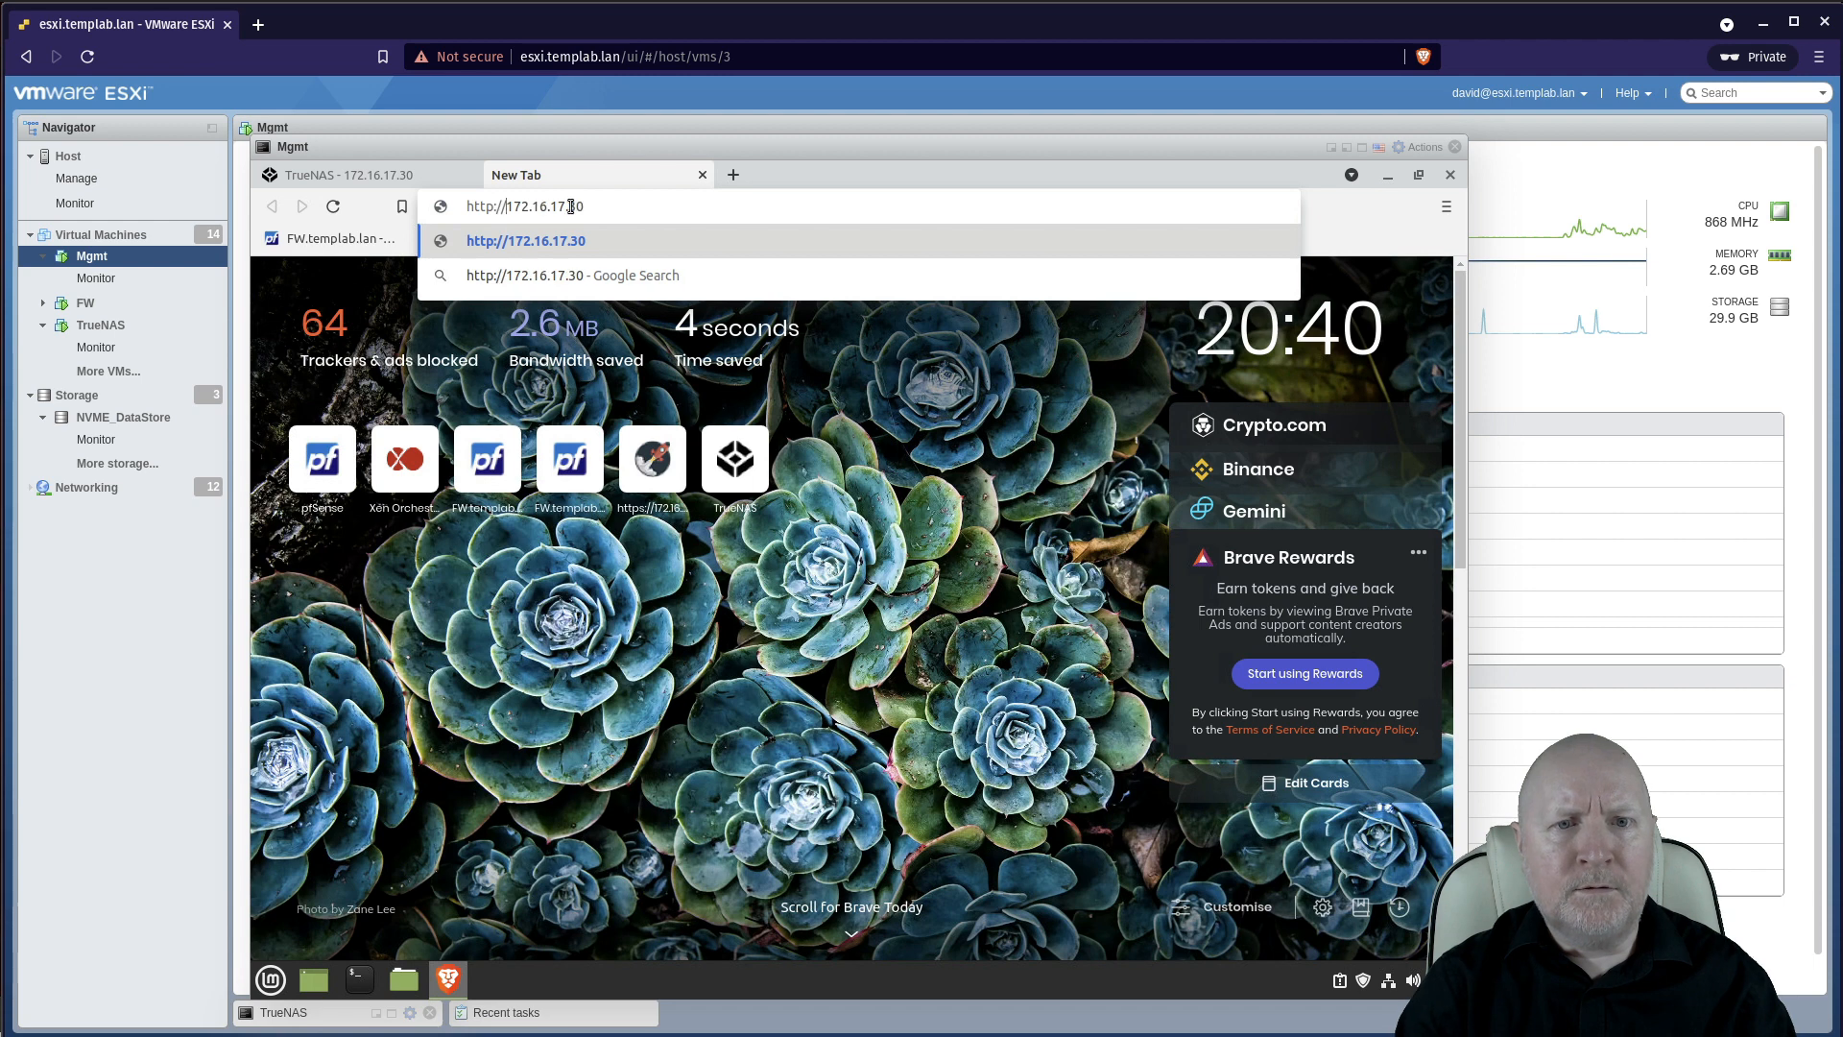
{"action": "key", "text": "Return"}
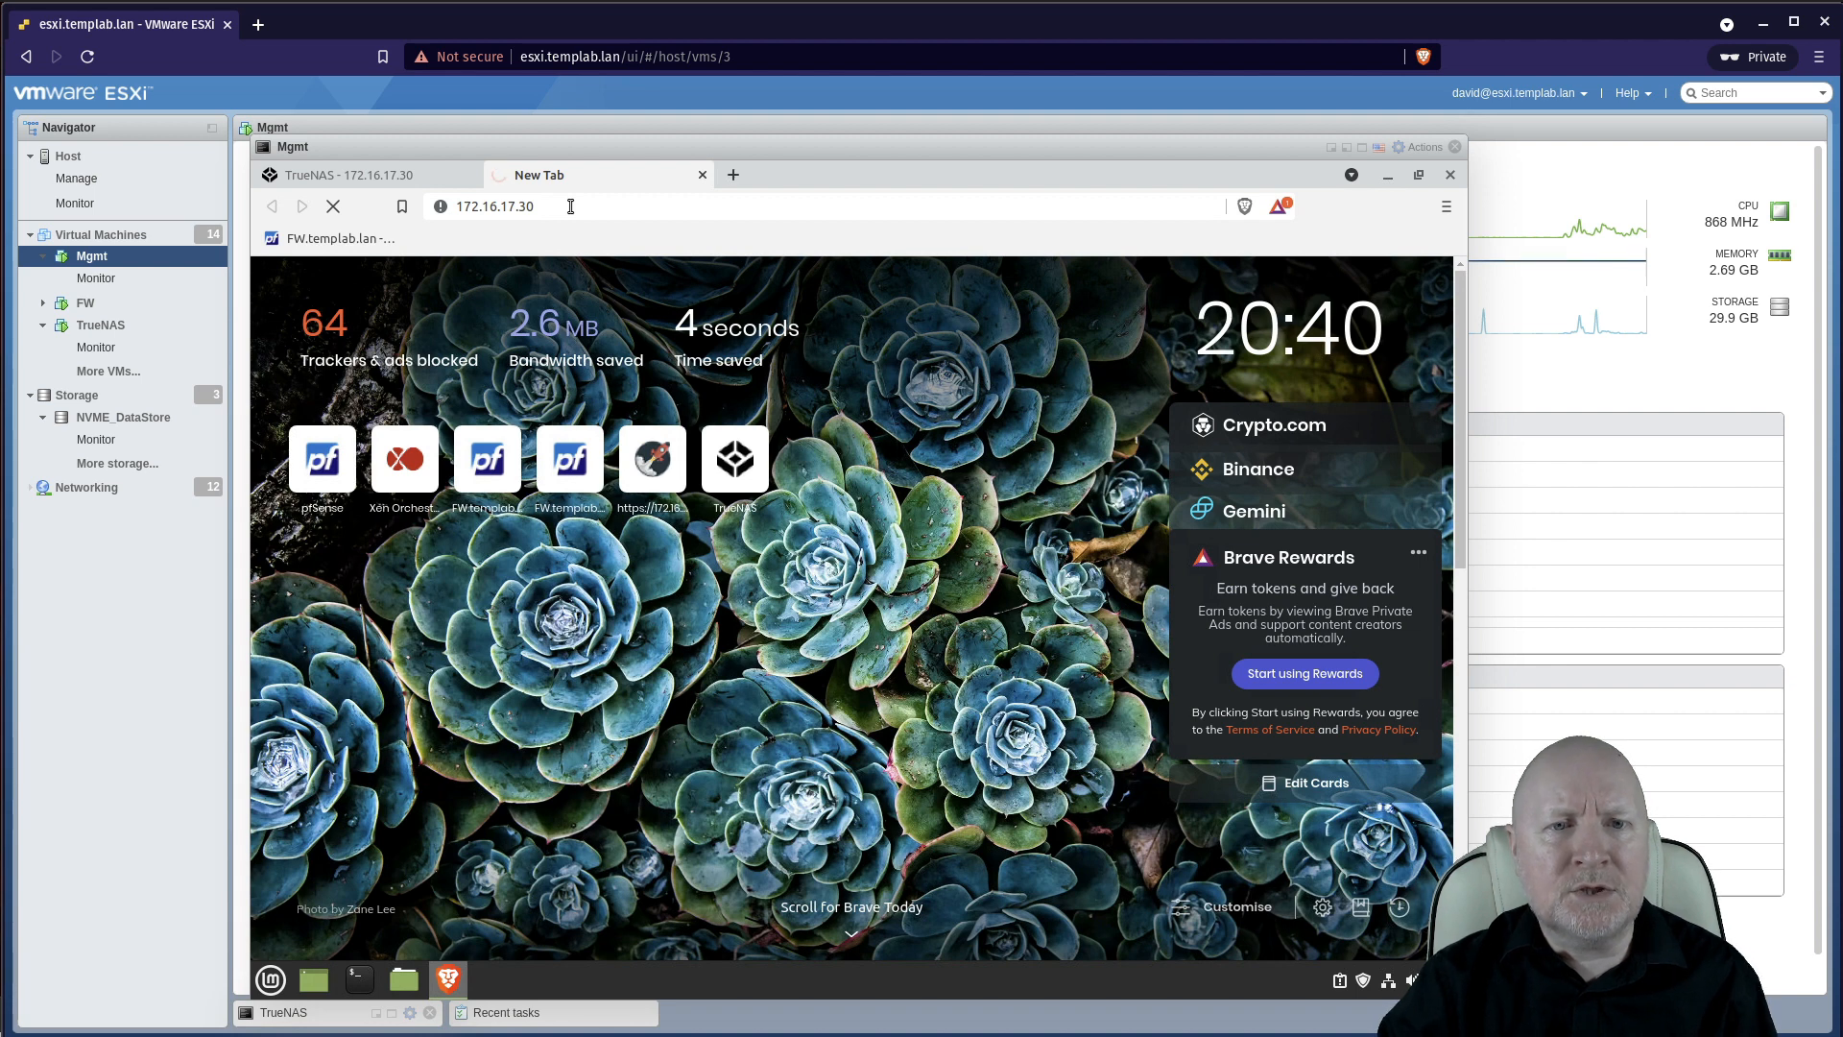
{"action": "left_click", "coordinate": [604, 207]}
{"action": "key", "text": "ctrl+c"}
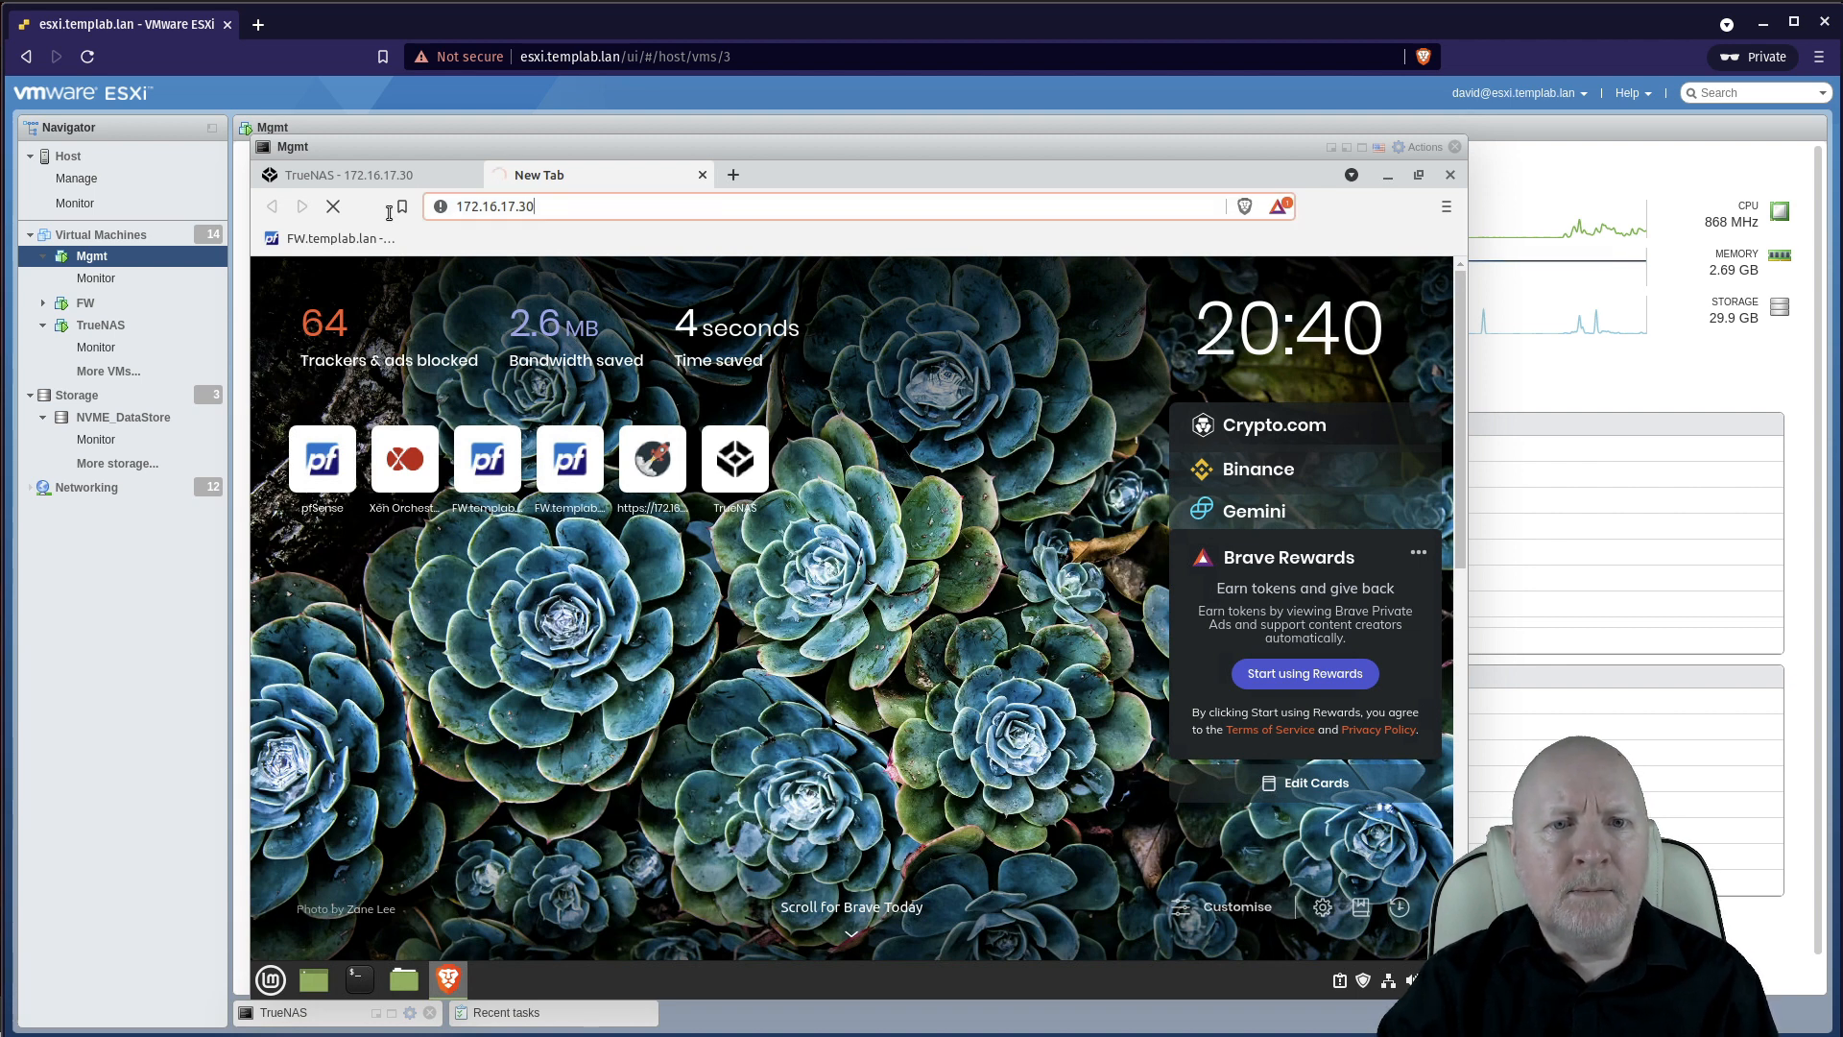
{"action": "left_click", "coordinate": [732, 176]}
{"action": "key", "text": "ctrl+v"}
{"action": "key", "text": "BackSpace"}
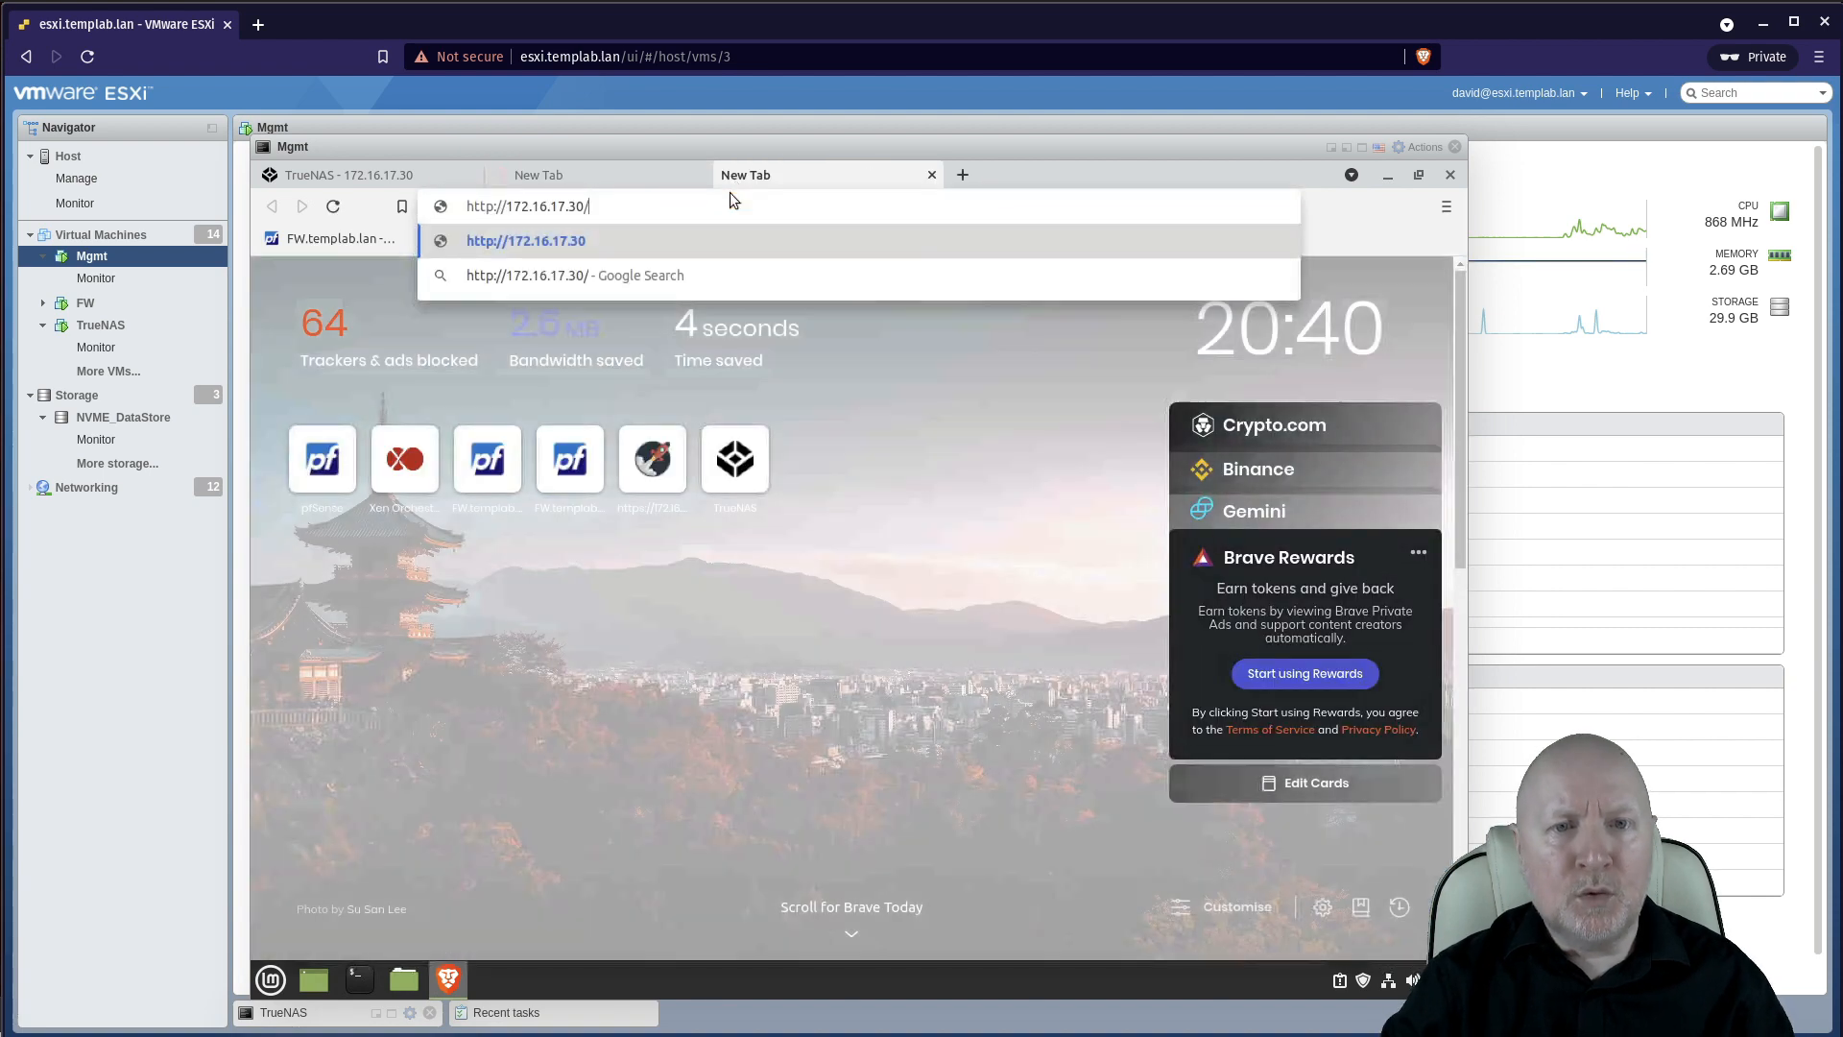
{"action": "type", "text": ":809"}
{"action": "key", "text": "BackSpace"}
{"action": "type", "text": "0"}
{"action": "key", "text": "Return"}
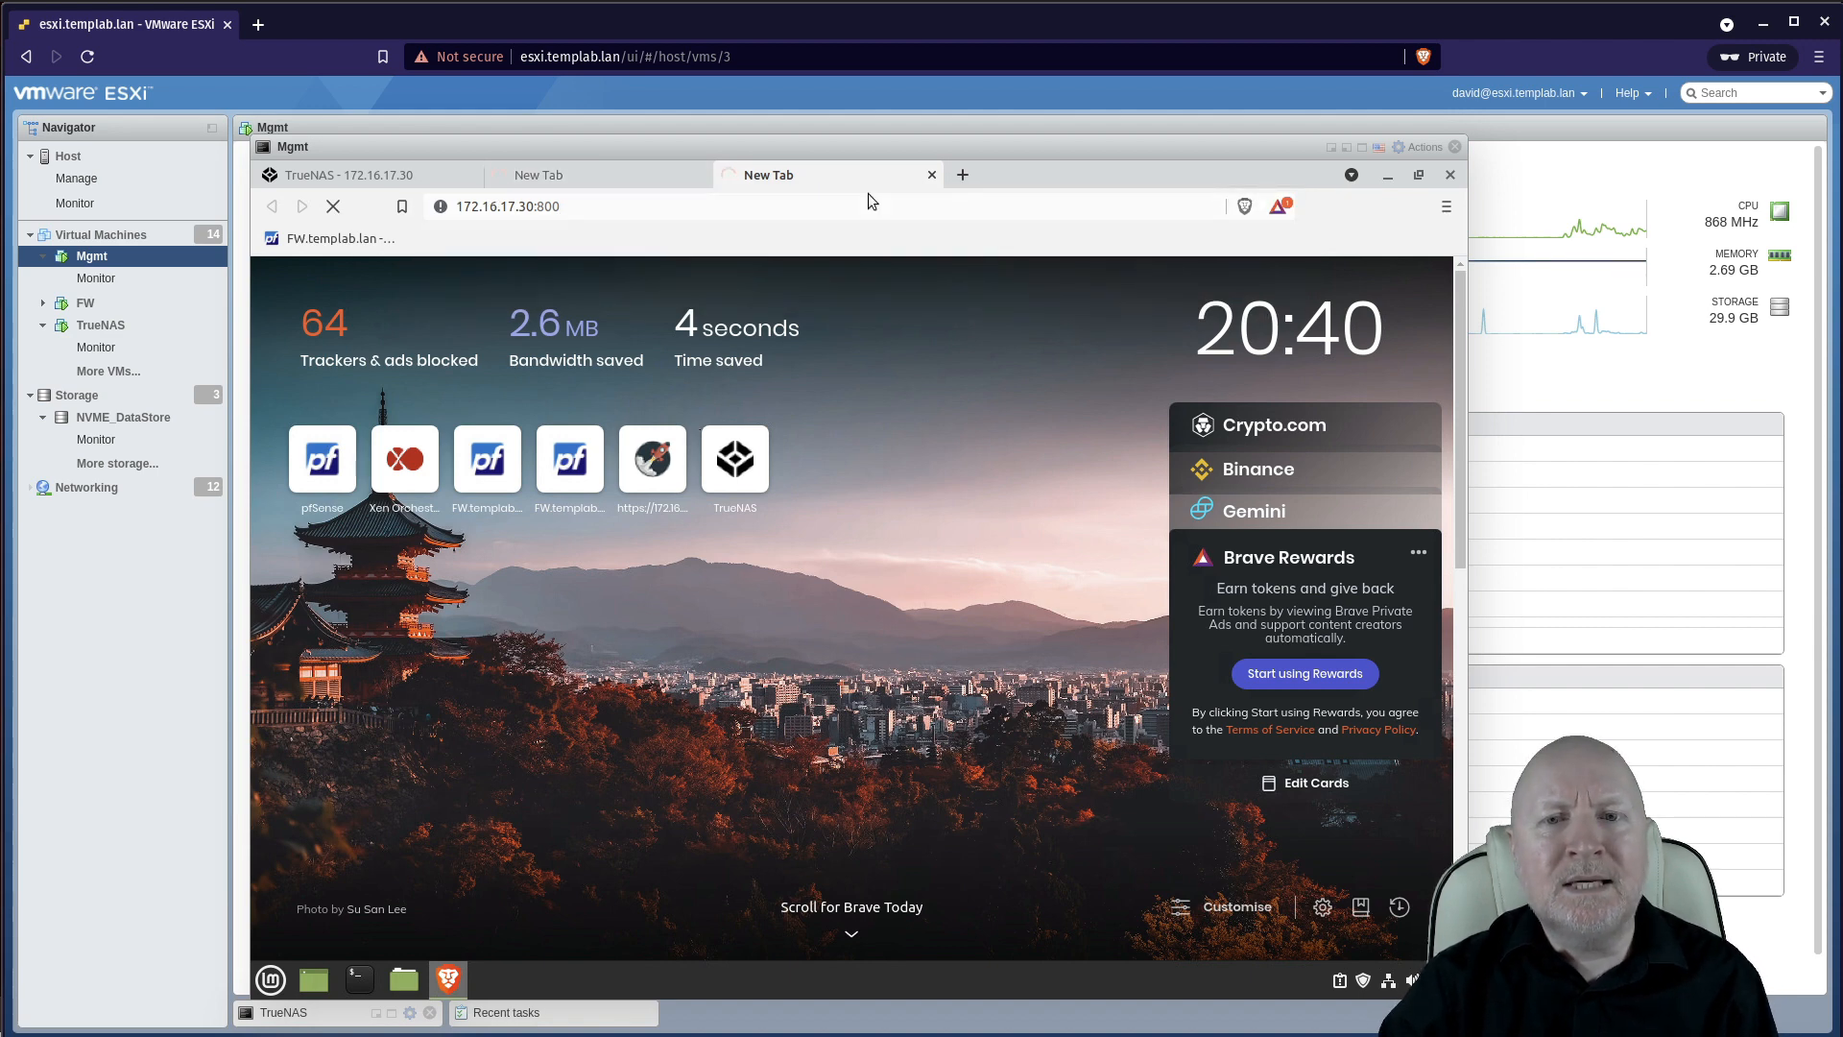
{"action": "left_click", "coordinate": [933, 175]}
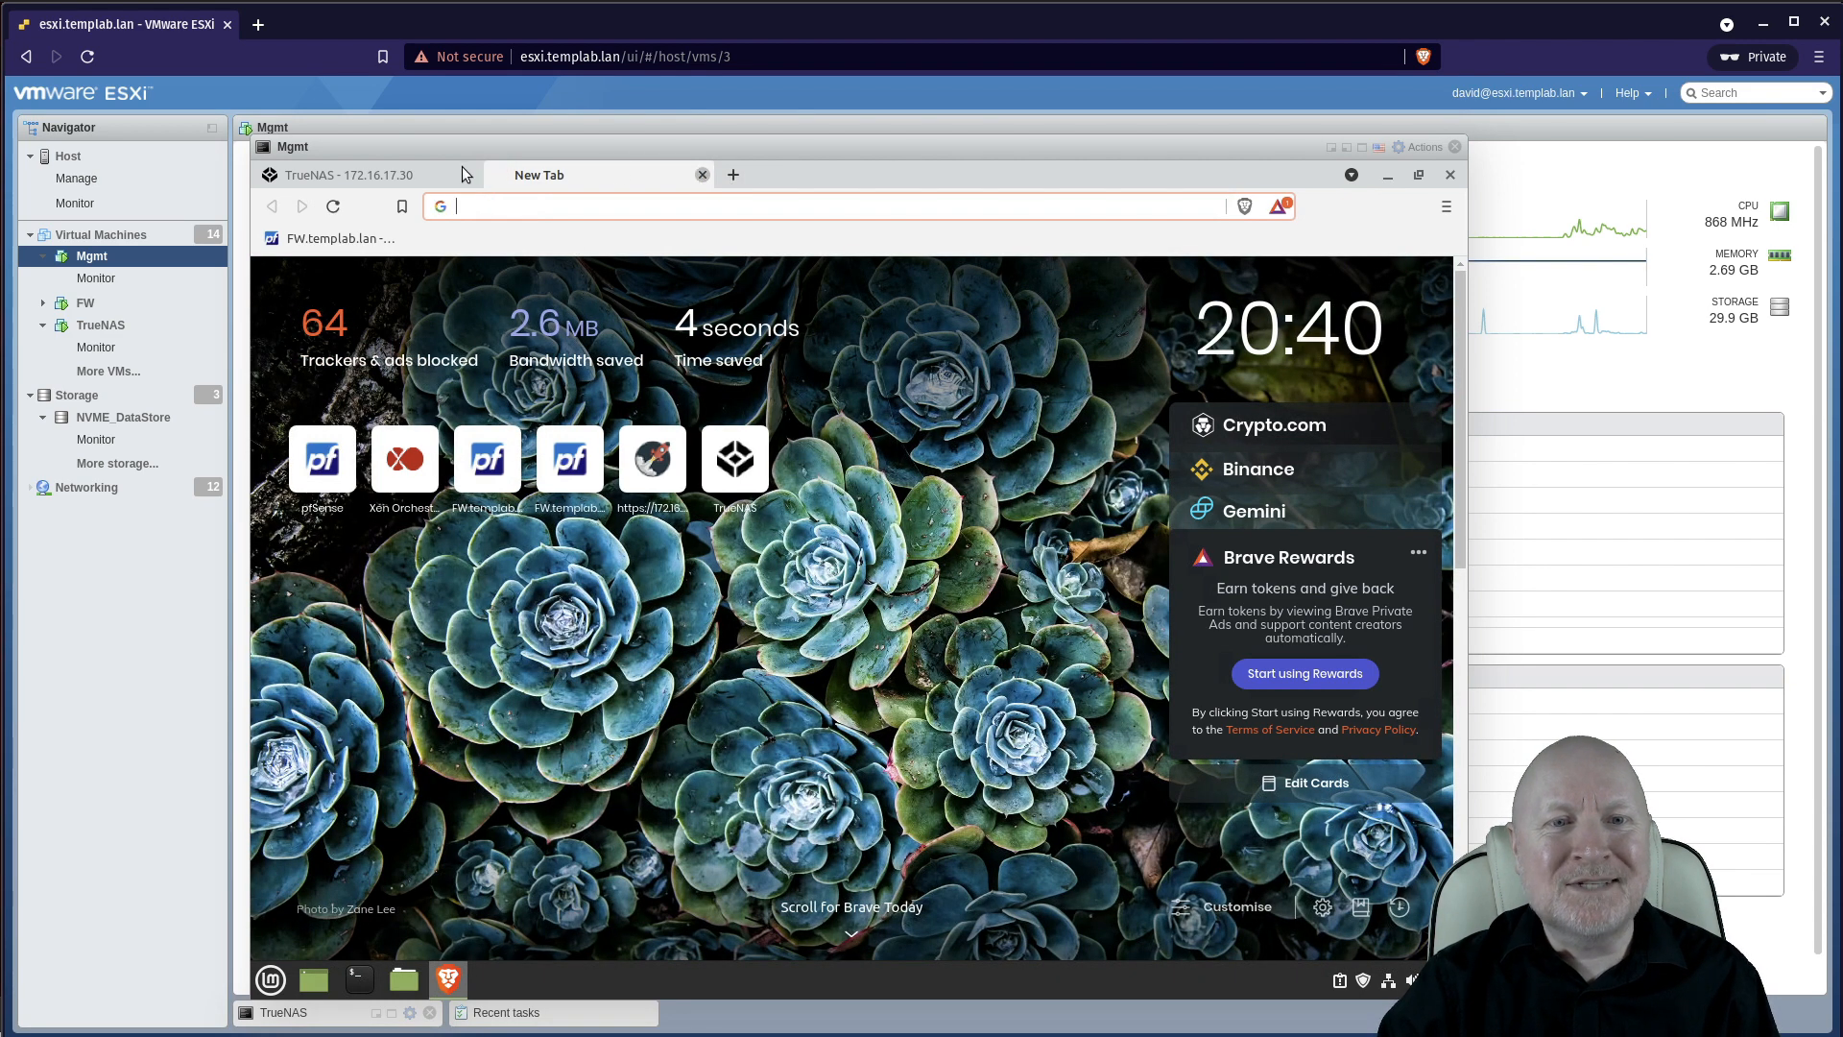
{"action": "left_click", "coordinate": [703, 175]}
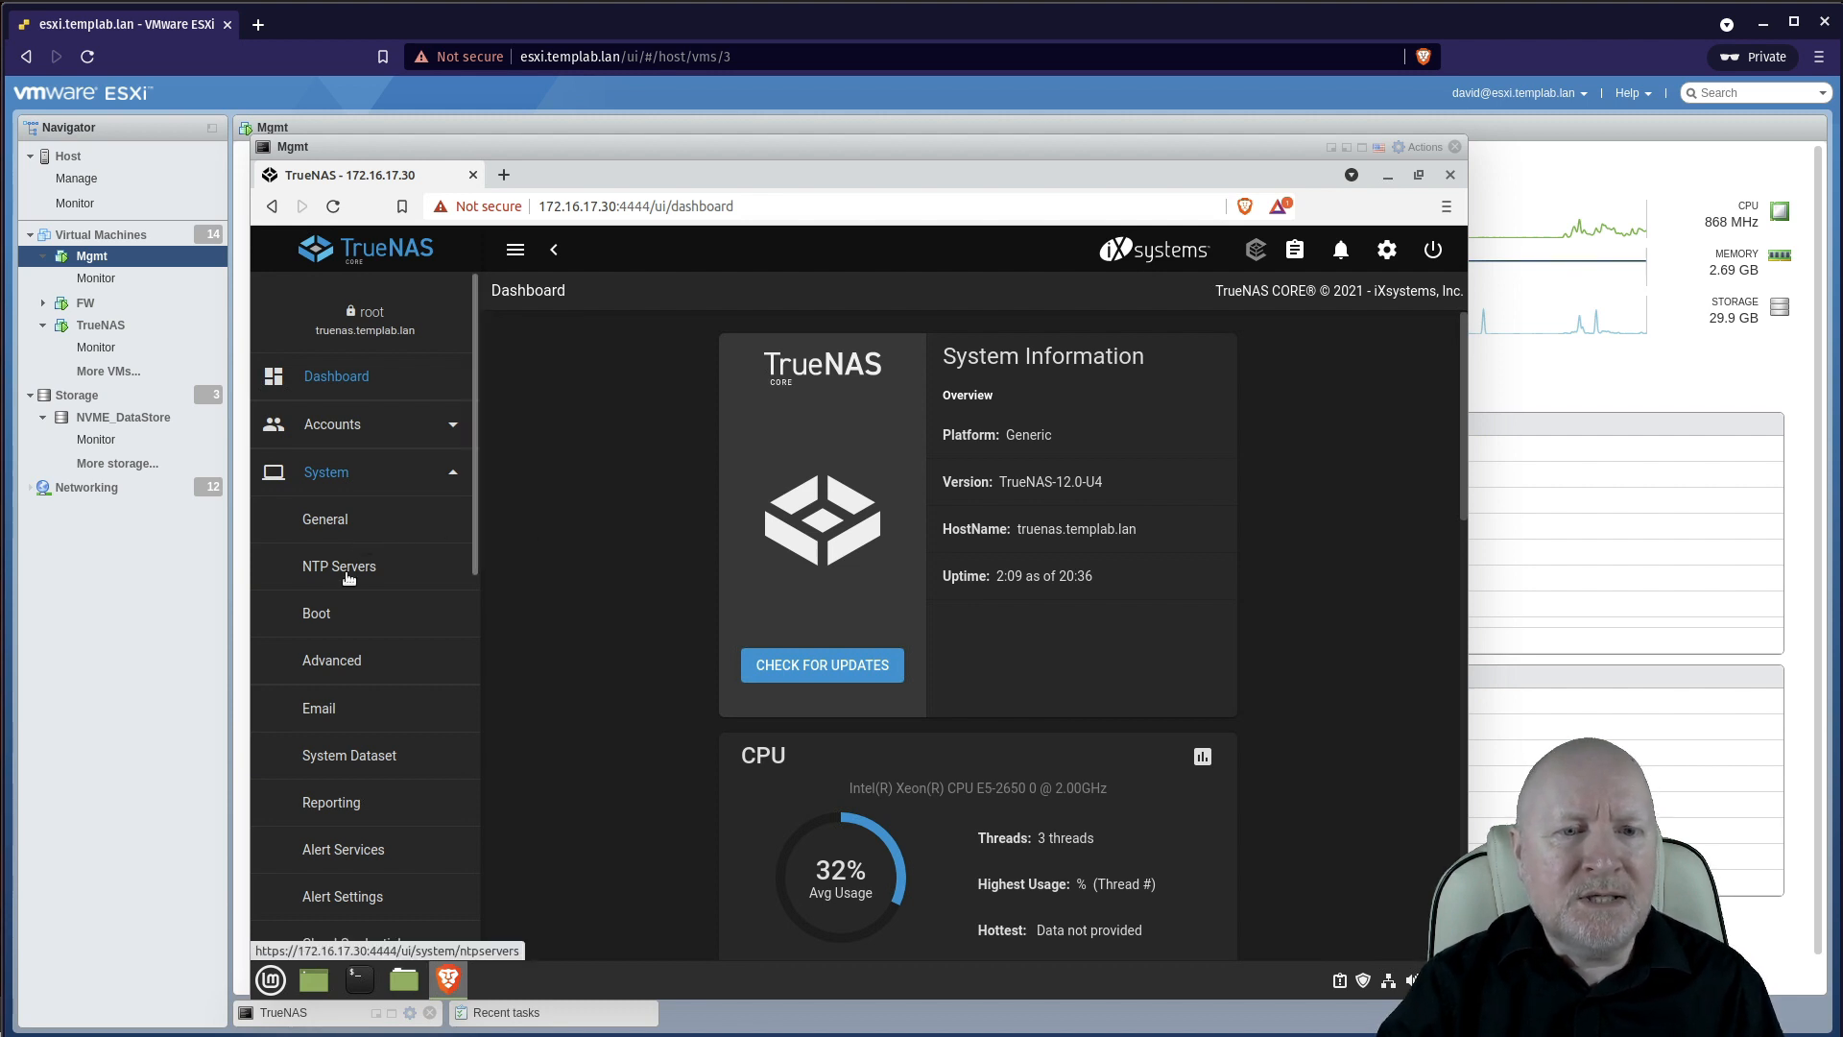
Step: Review the configured NTP servers and the advanced system settings
{"action": "scroll", "coordinate": [603, 589], "scroll_direction": "down", "scroll_amount": 2}
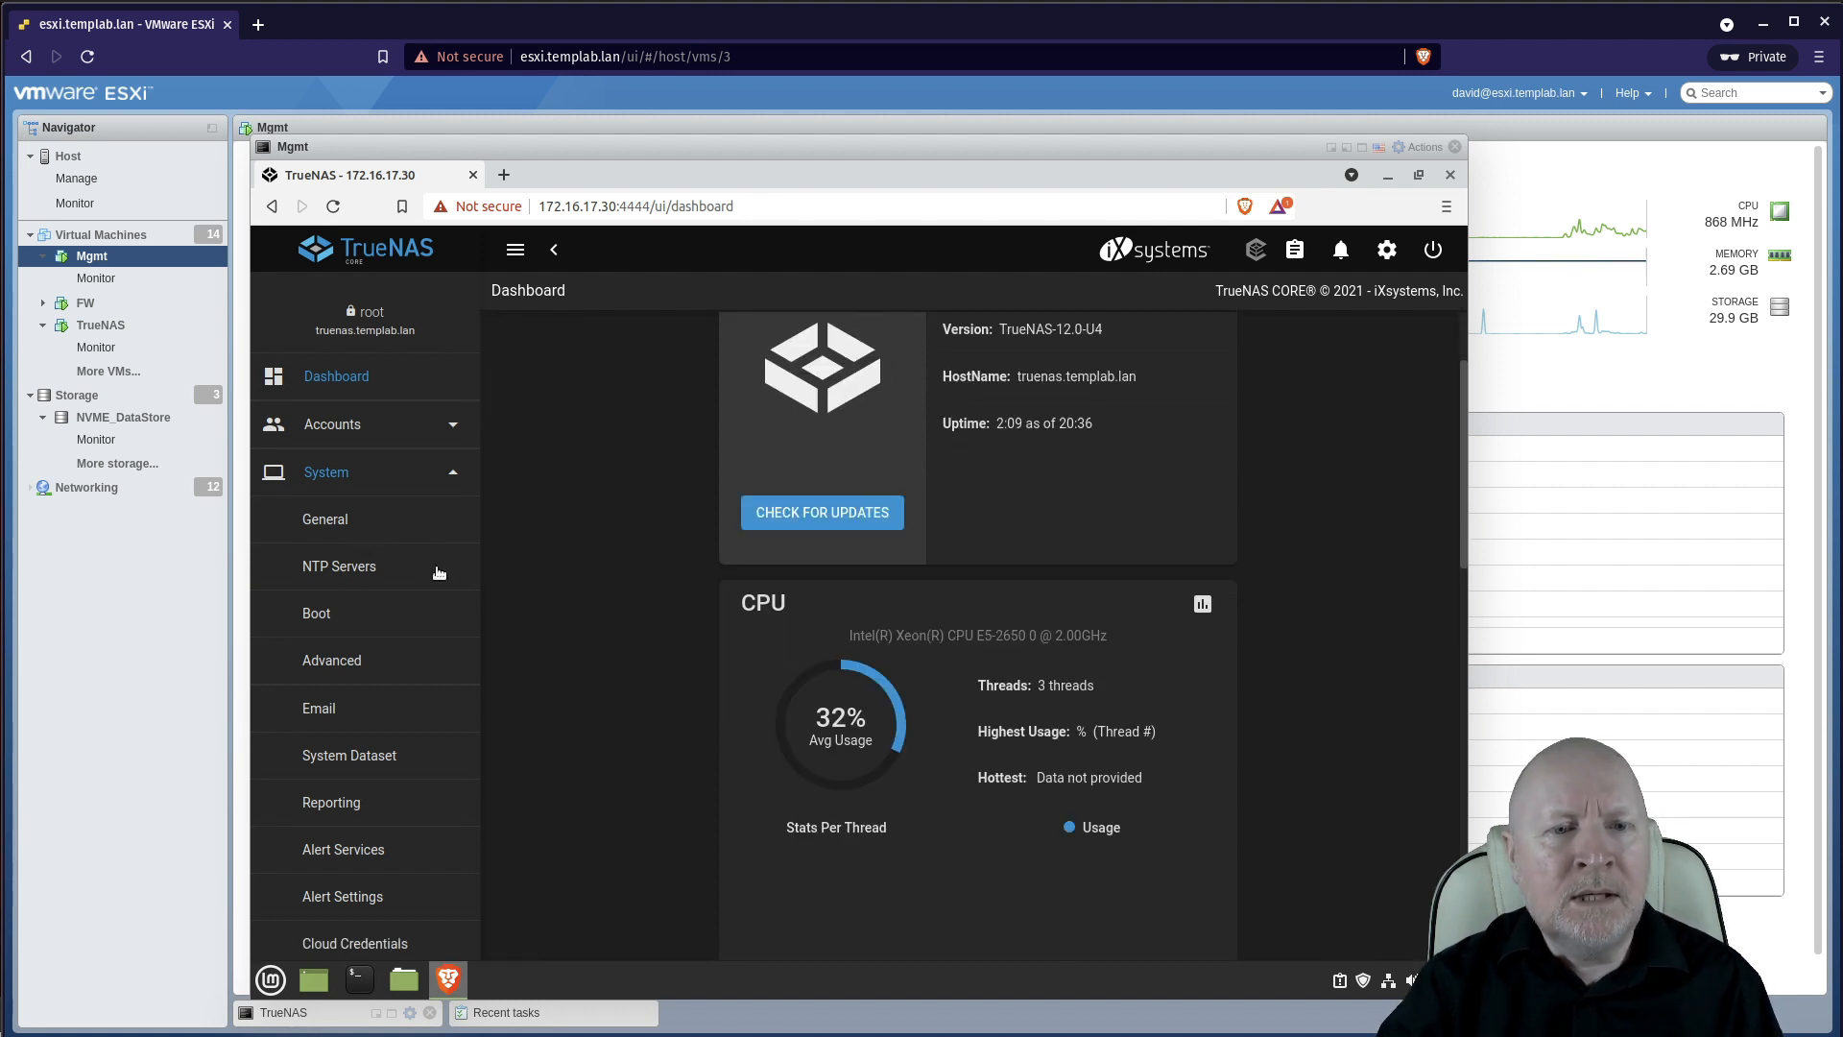
{"action": "left_click", "coordinate": [384, 567]}
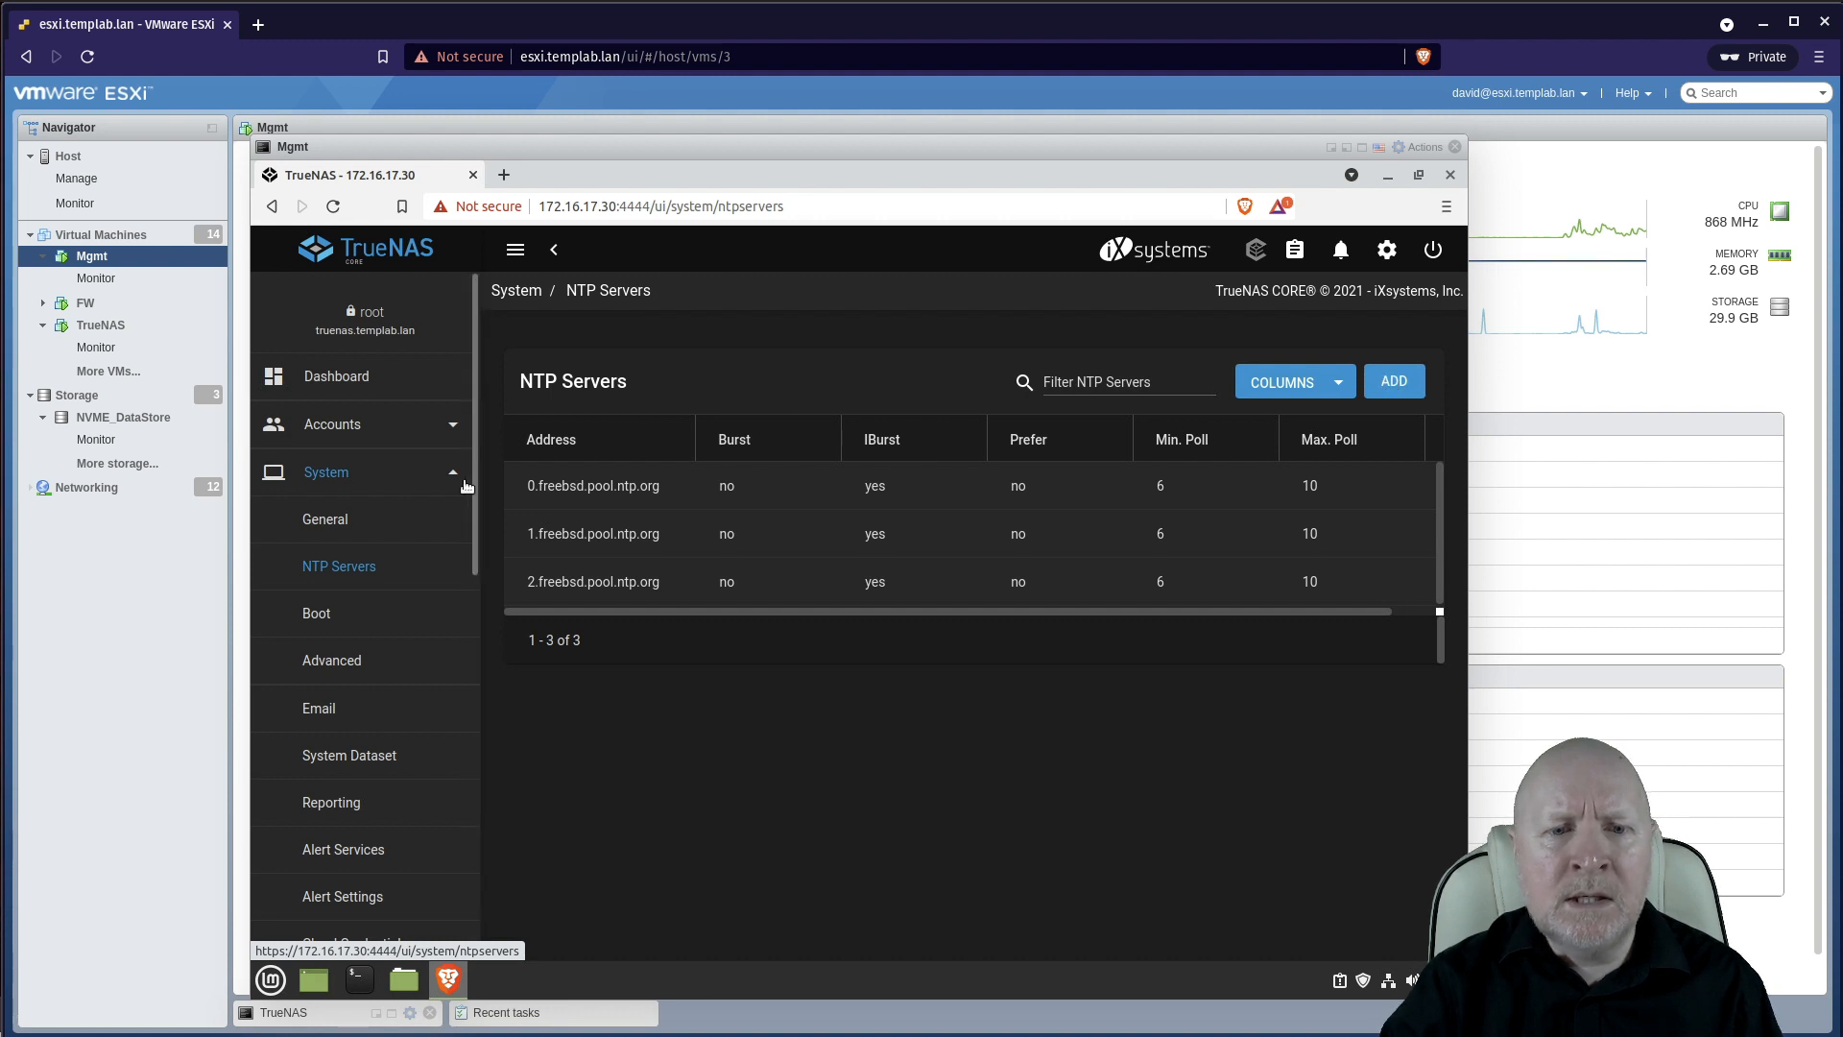
{"action": "scroll", "coordinate": [467, 485], "scroll_direction": "down", "scroll_amount": 3}
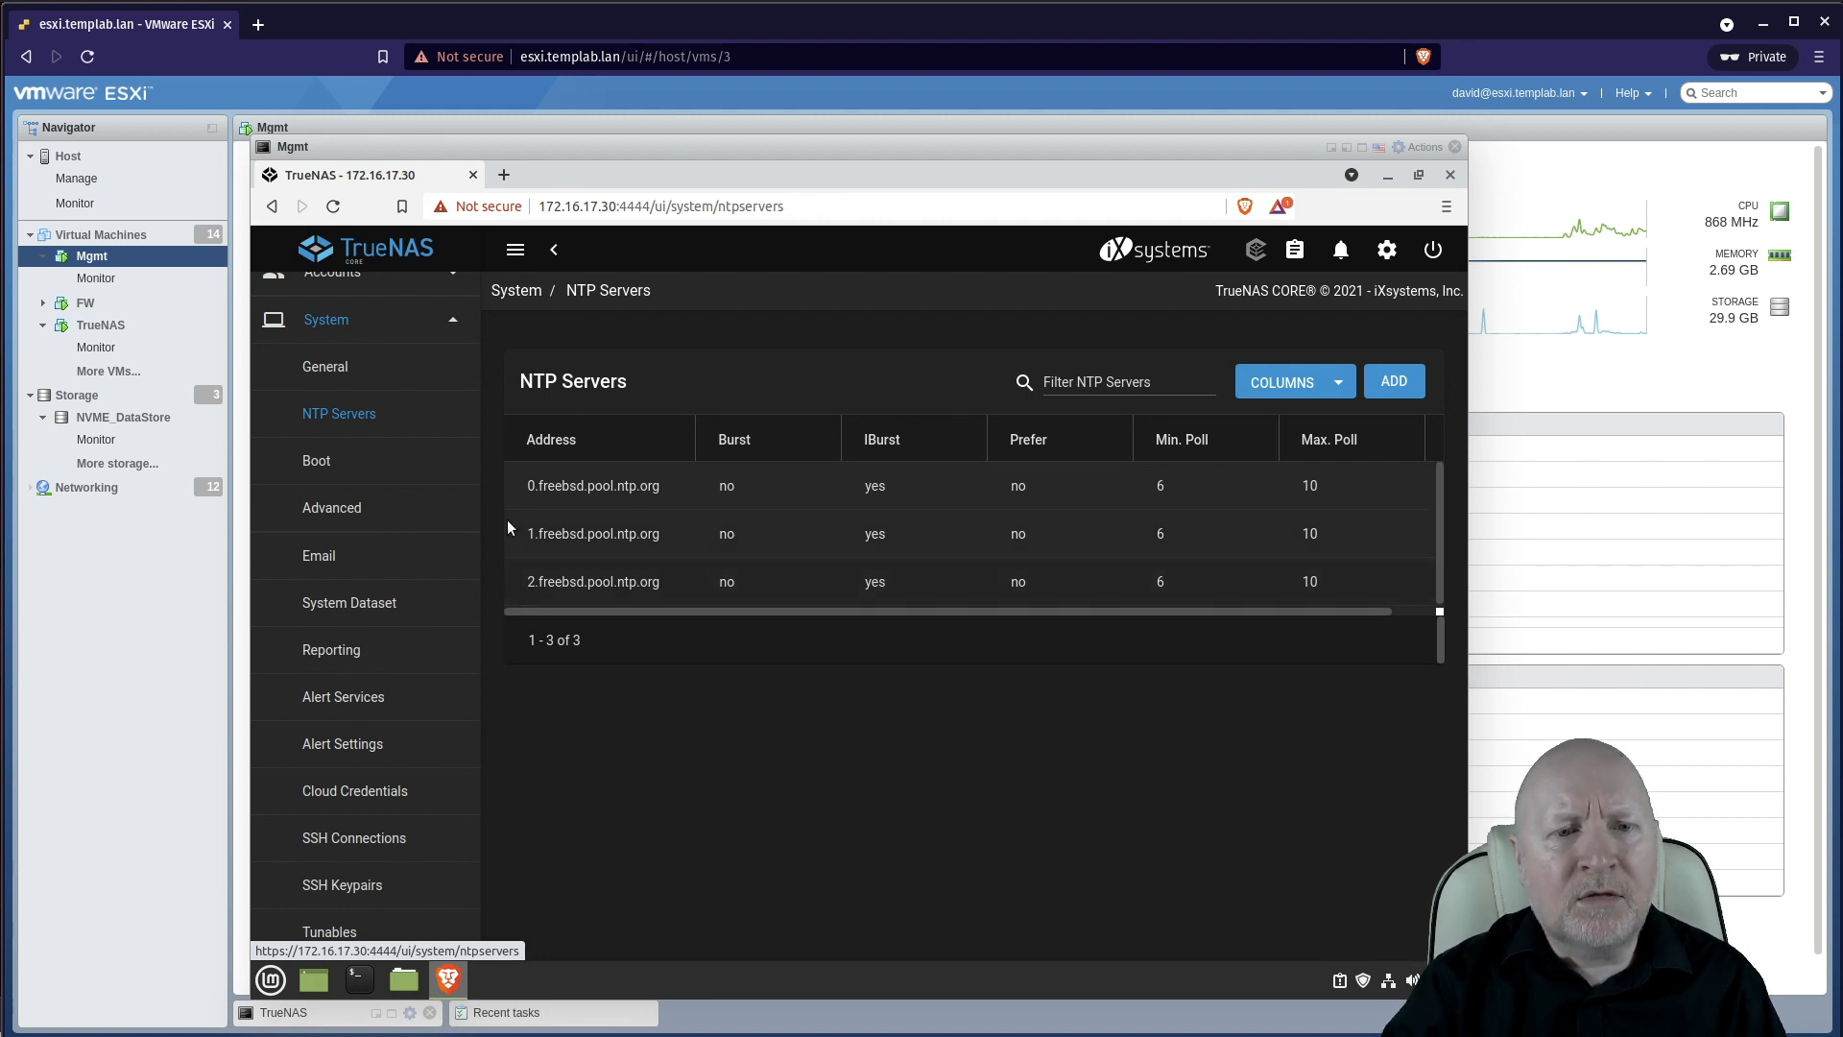
{"action": "left_click", "coordinate": [331, 508]}
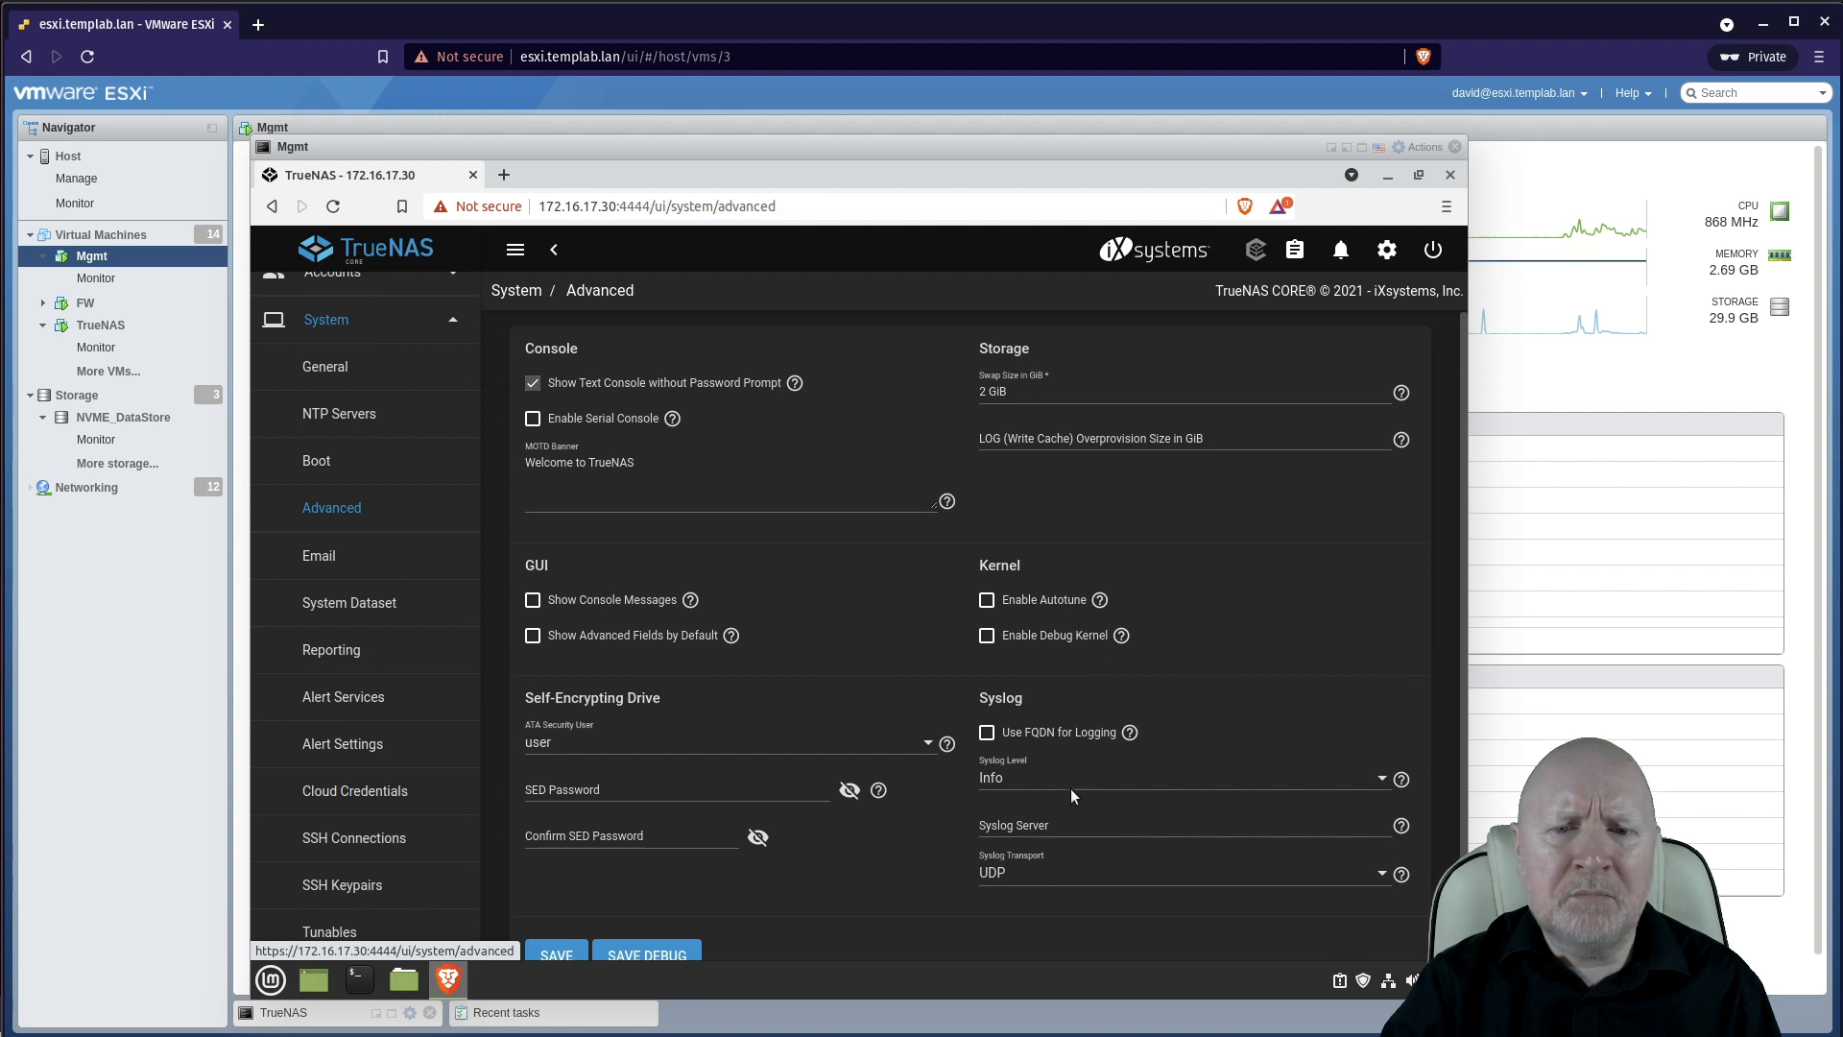
Step: Review the system's email, reporting, alert services and alert settings pages
{"action": "left_click", "coordinate": [307, 557]}
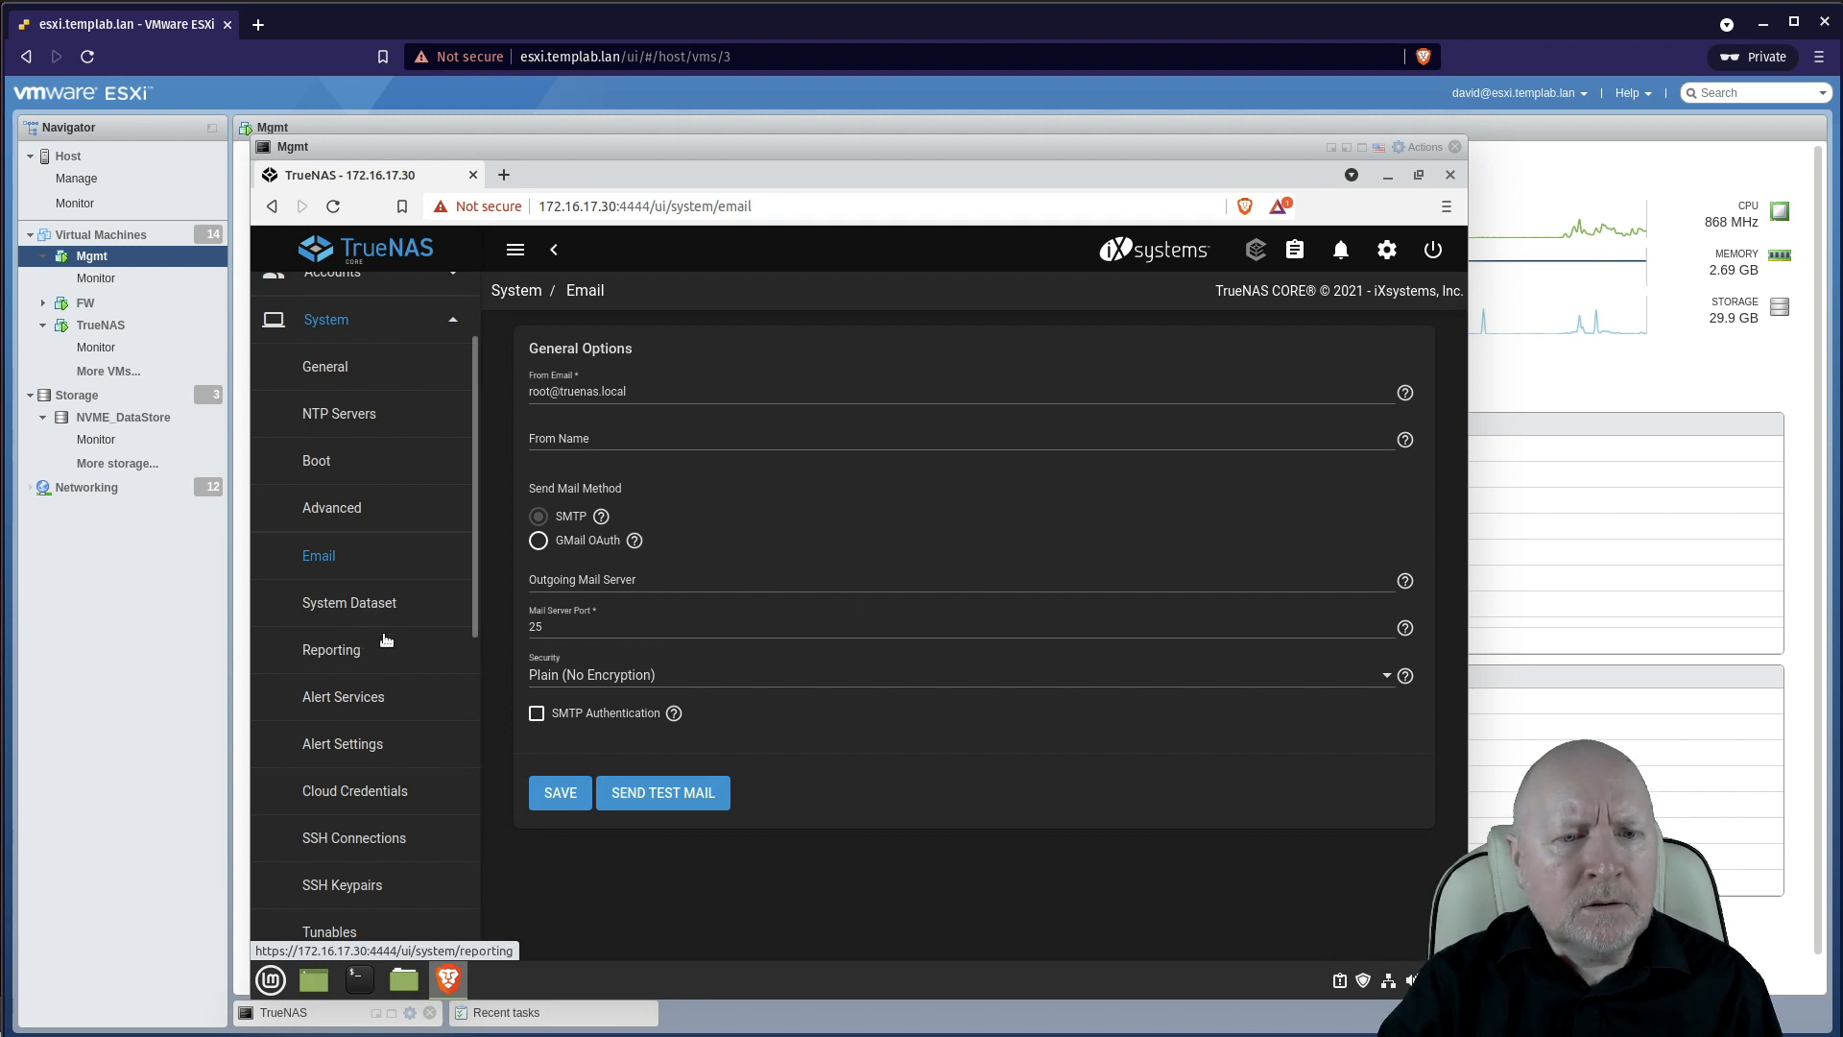
{"action": "scroll", "coordinate": [387, 641], "scroll_direction": "down", "scroll_amount": 2}
{"action": "left_click", "coordinate": [362, 545]}
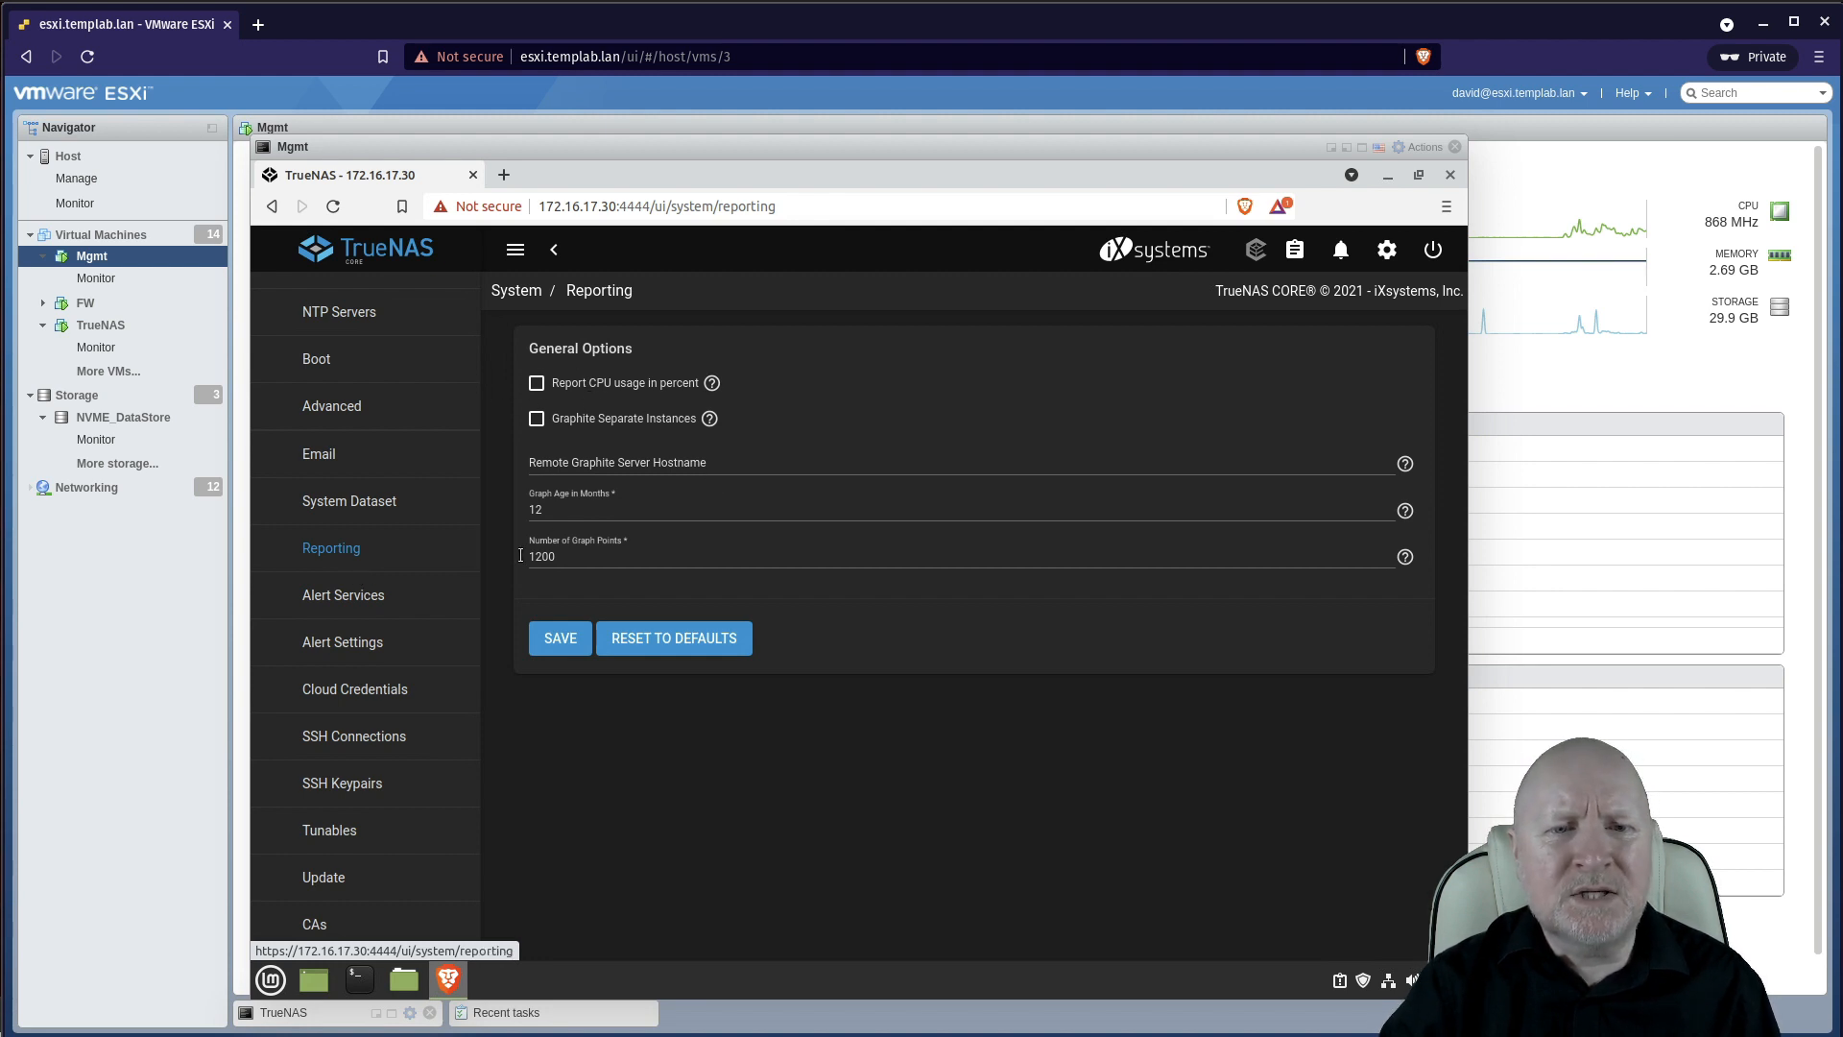
{"action": "left_click", "coordinate": [355, 597]}
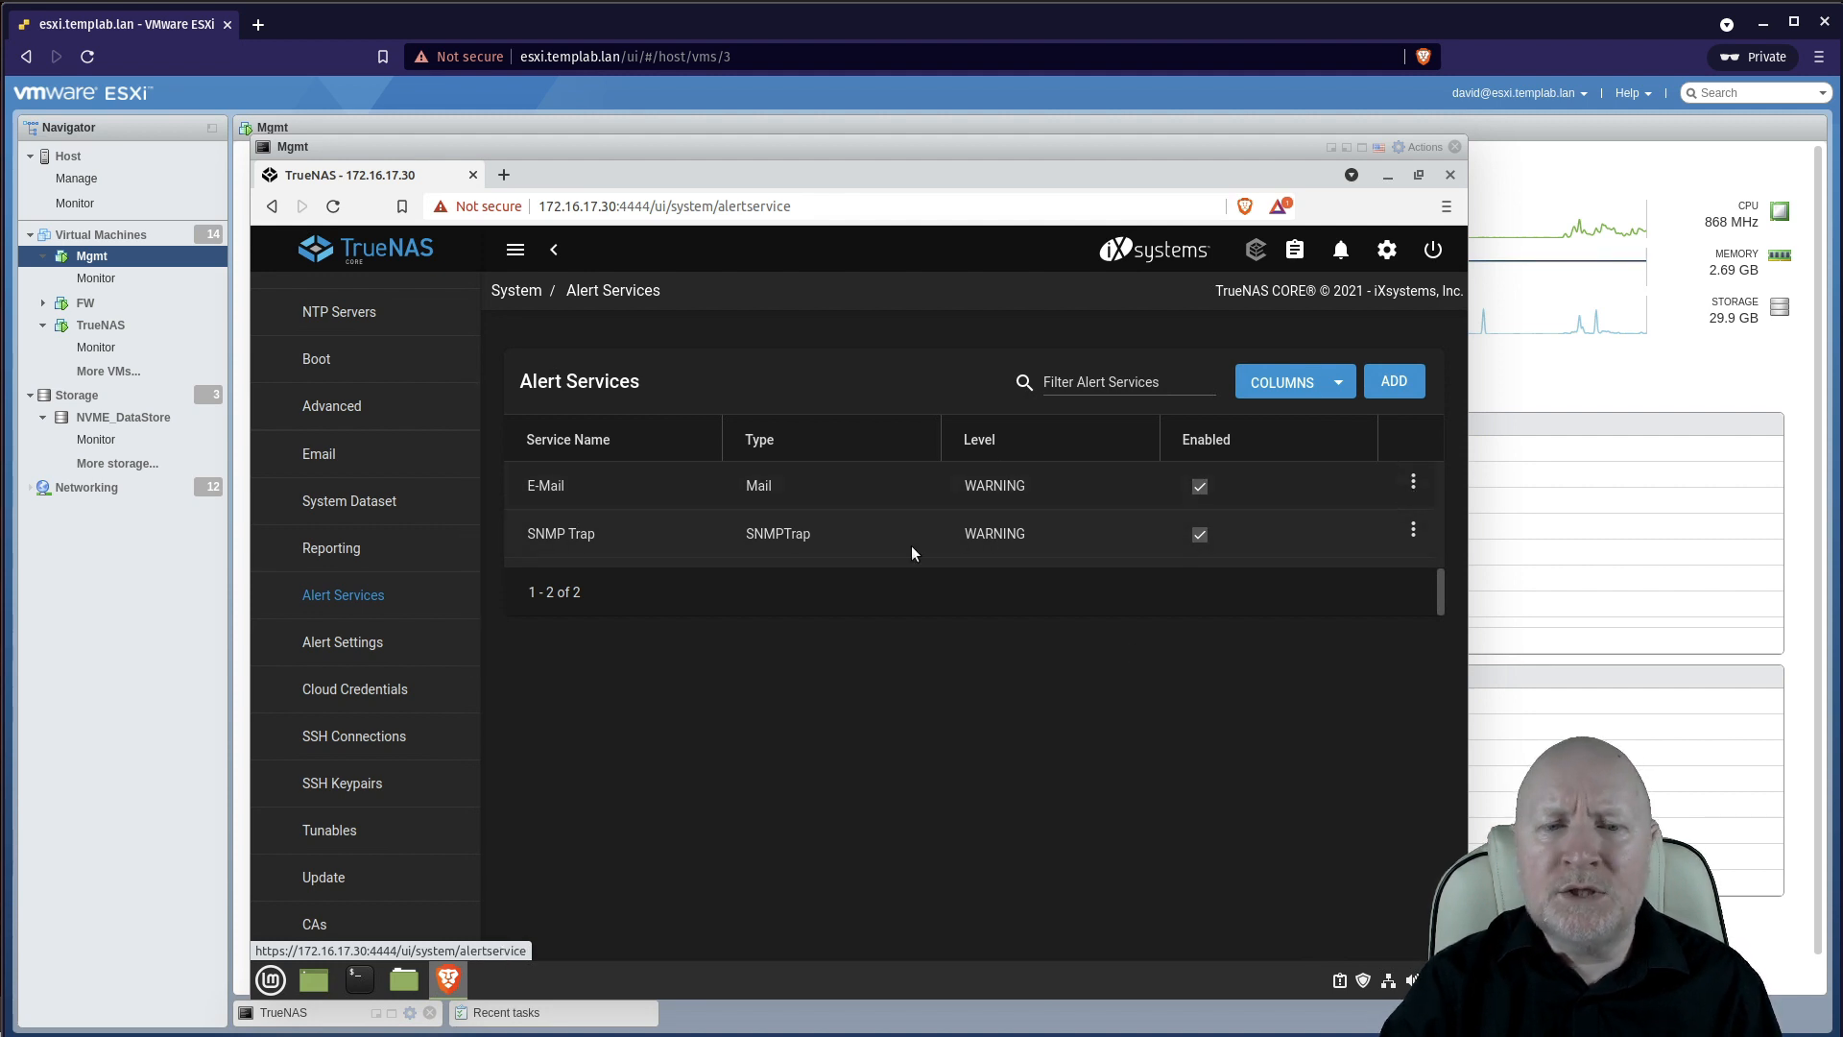
{"action": "left_click", "coordinate": [356, 649]}
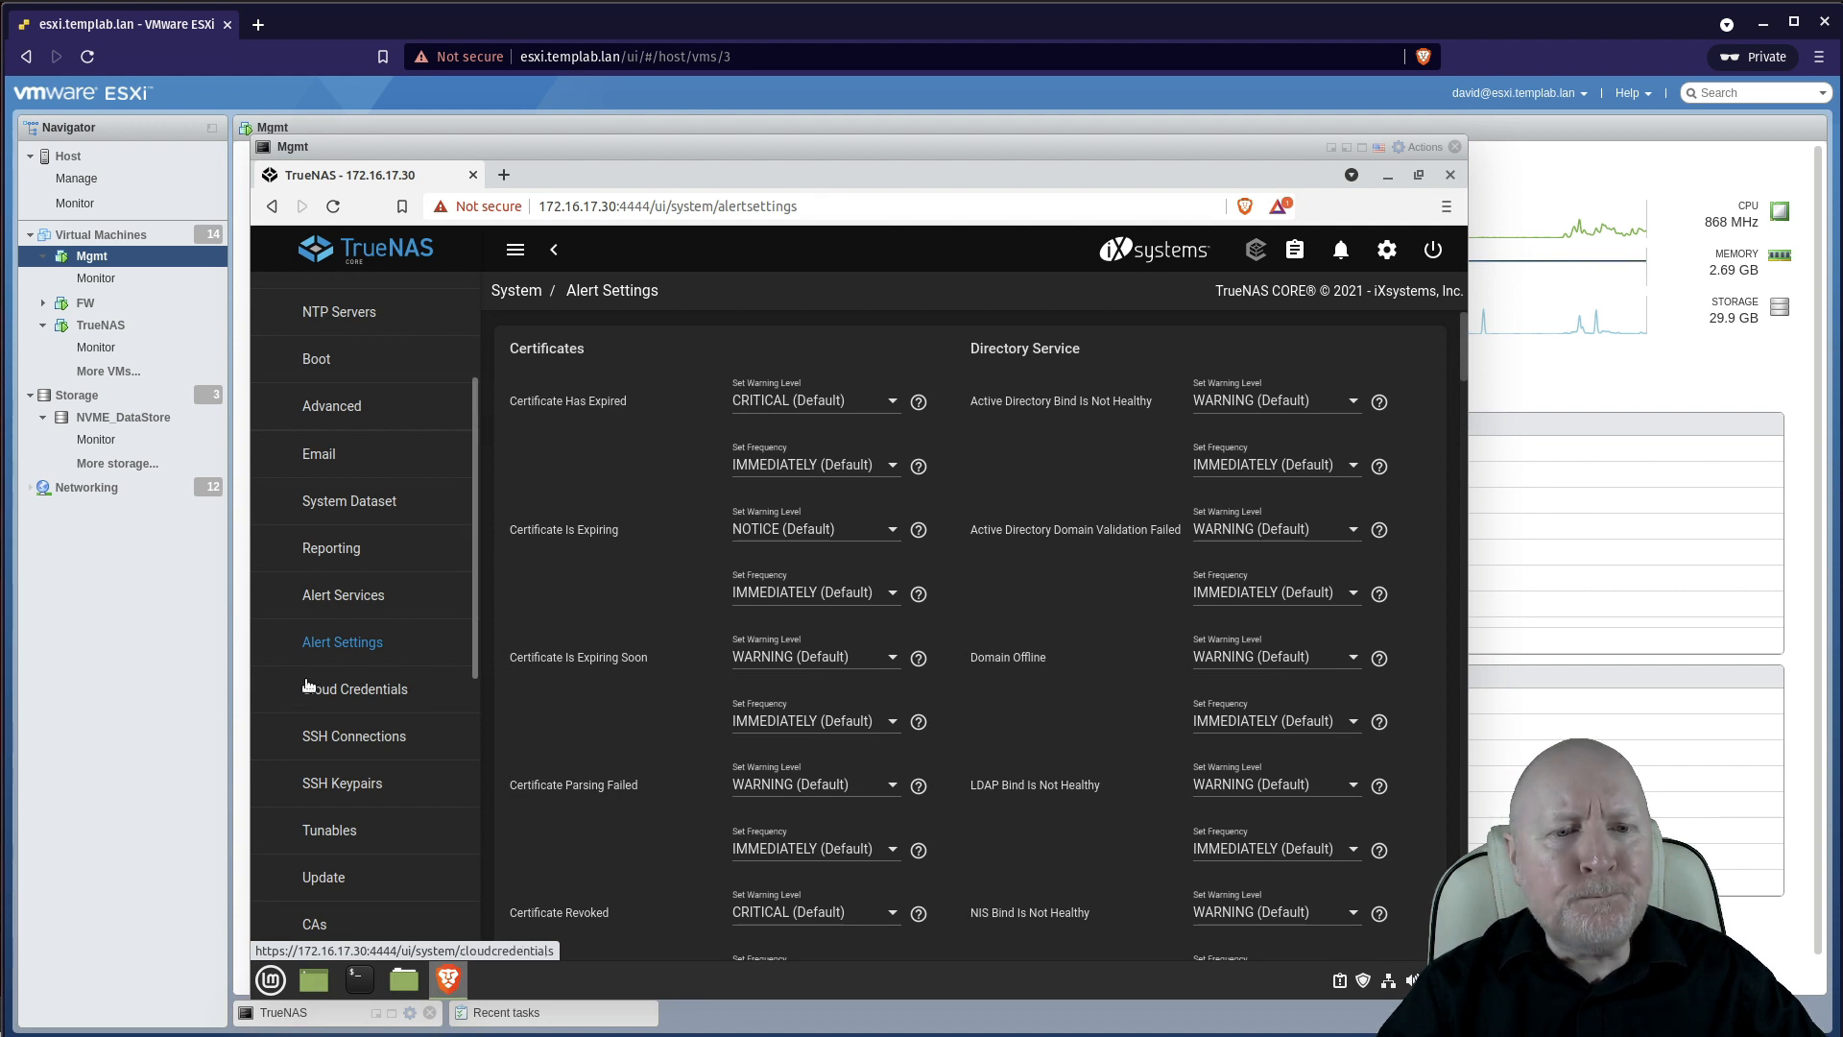
Step: Review the system's SSH connections, SSH keypairs, tunables and update pages
{"action": "scroll", "coordinate": [449, 579], "scroll_direction": "down", "scroll_amount": 4}
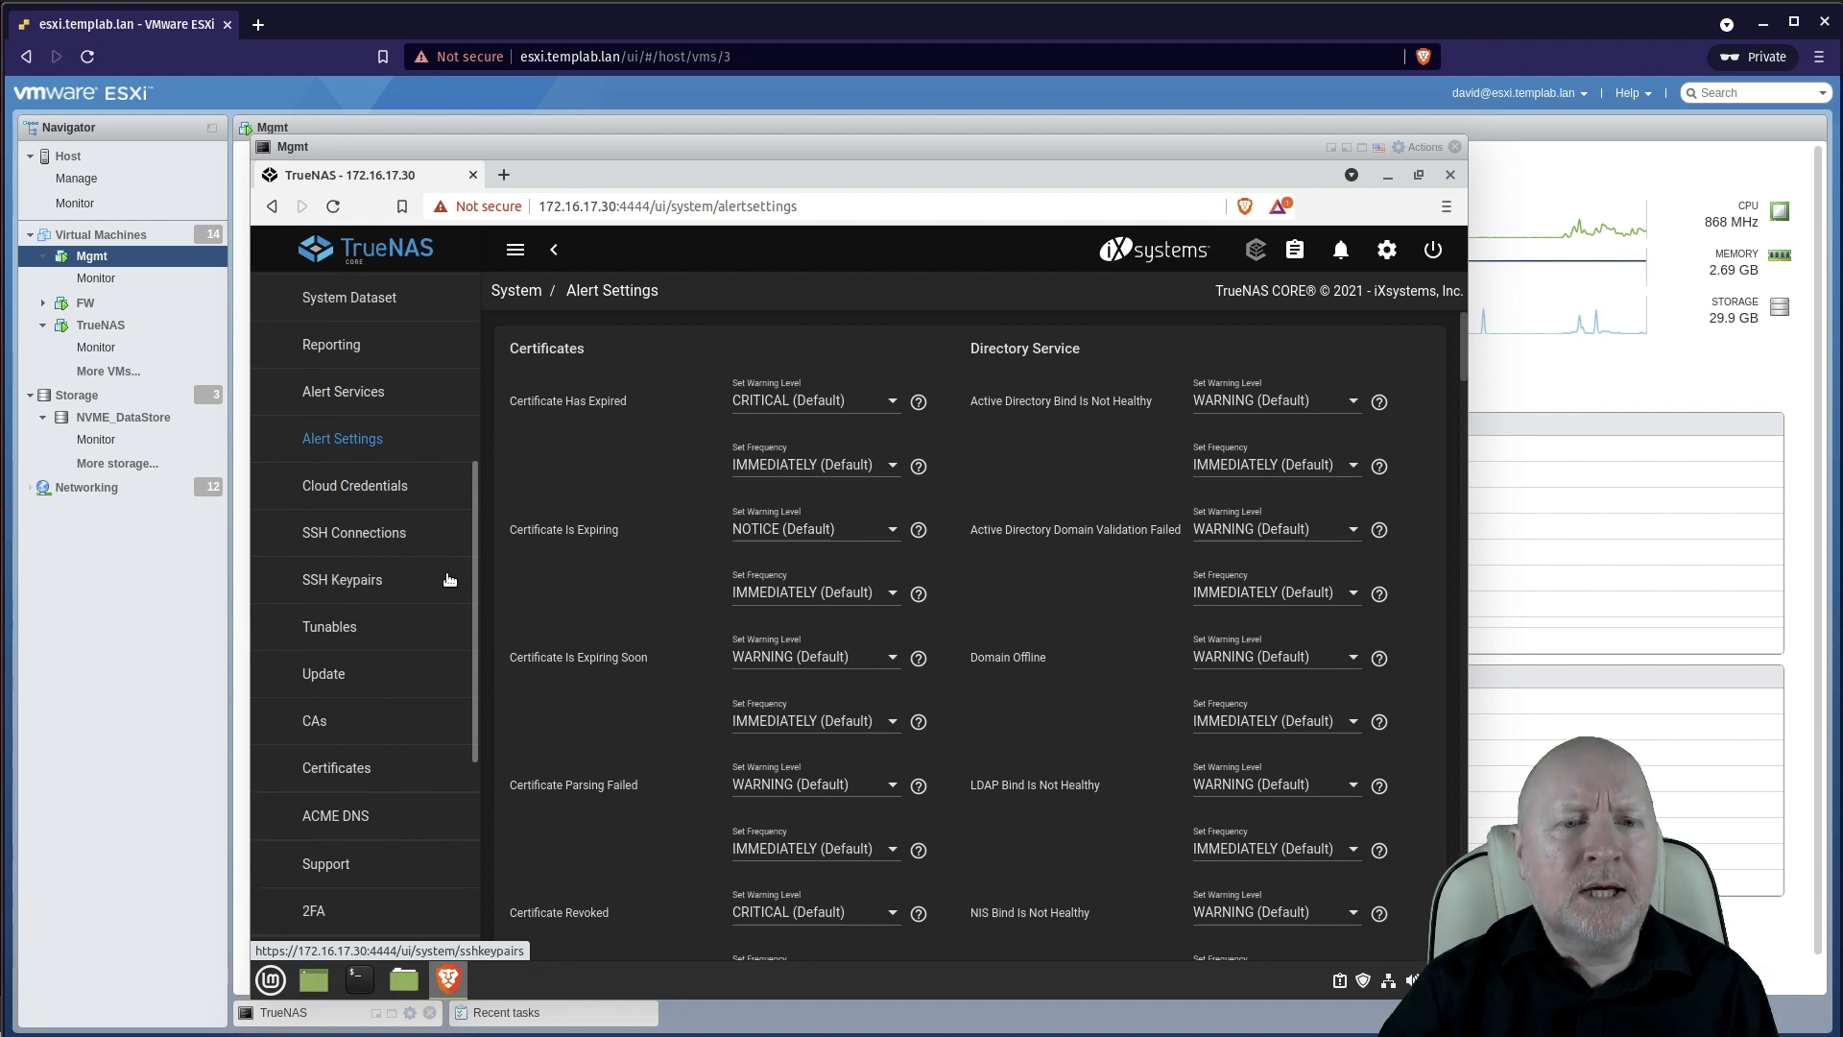
{"action": "left_click", "coordinate": [394, 536]}
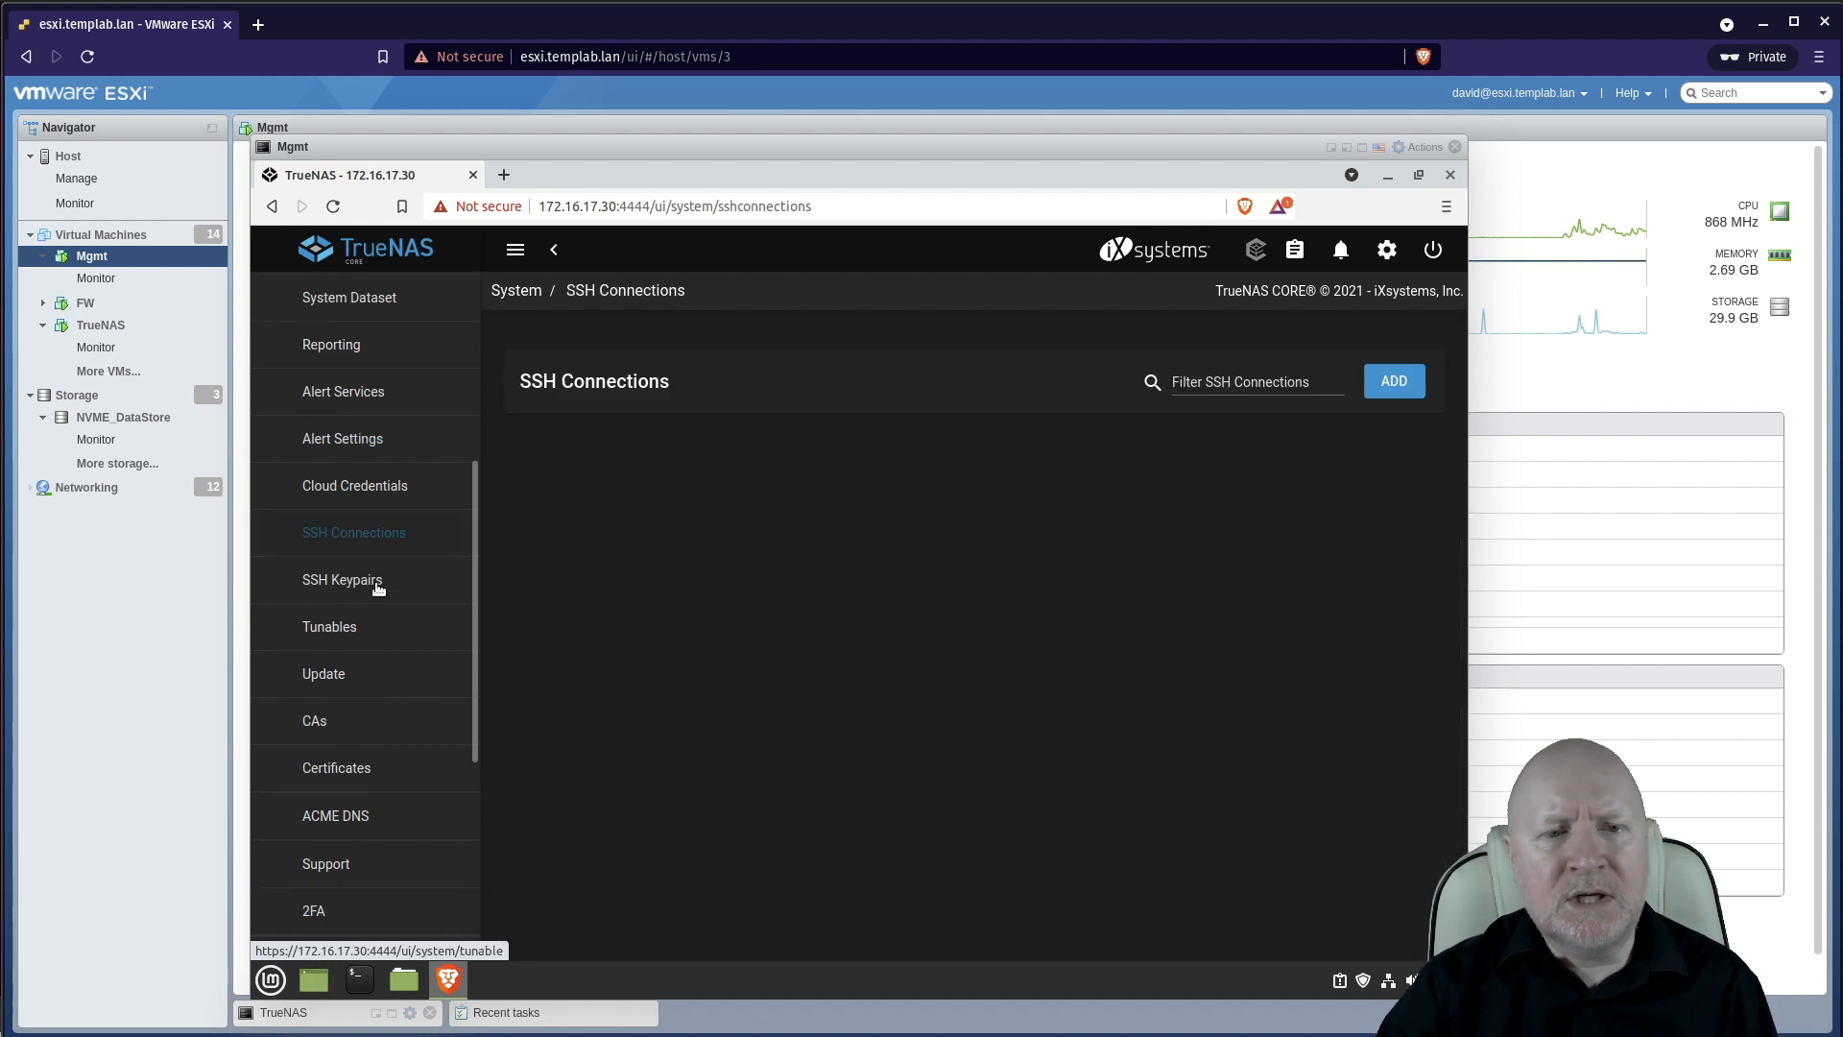
{"action": "left_click", "coordinate": [424, 595]}
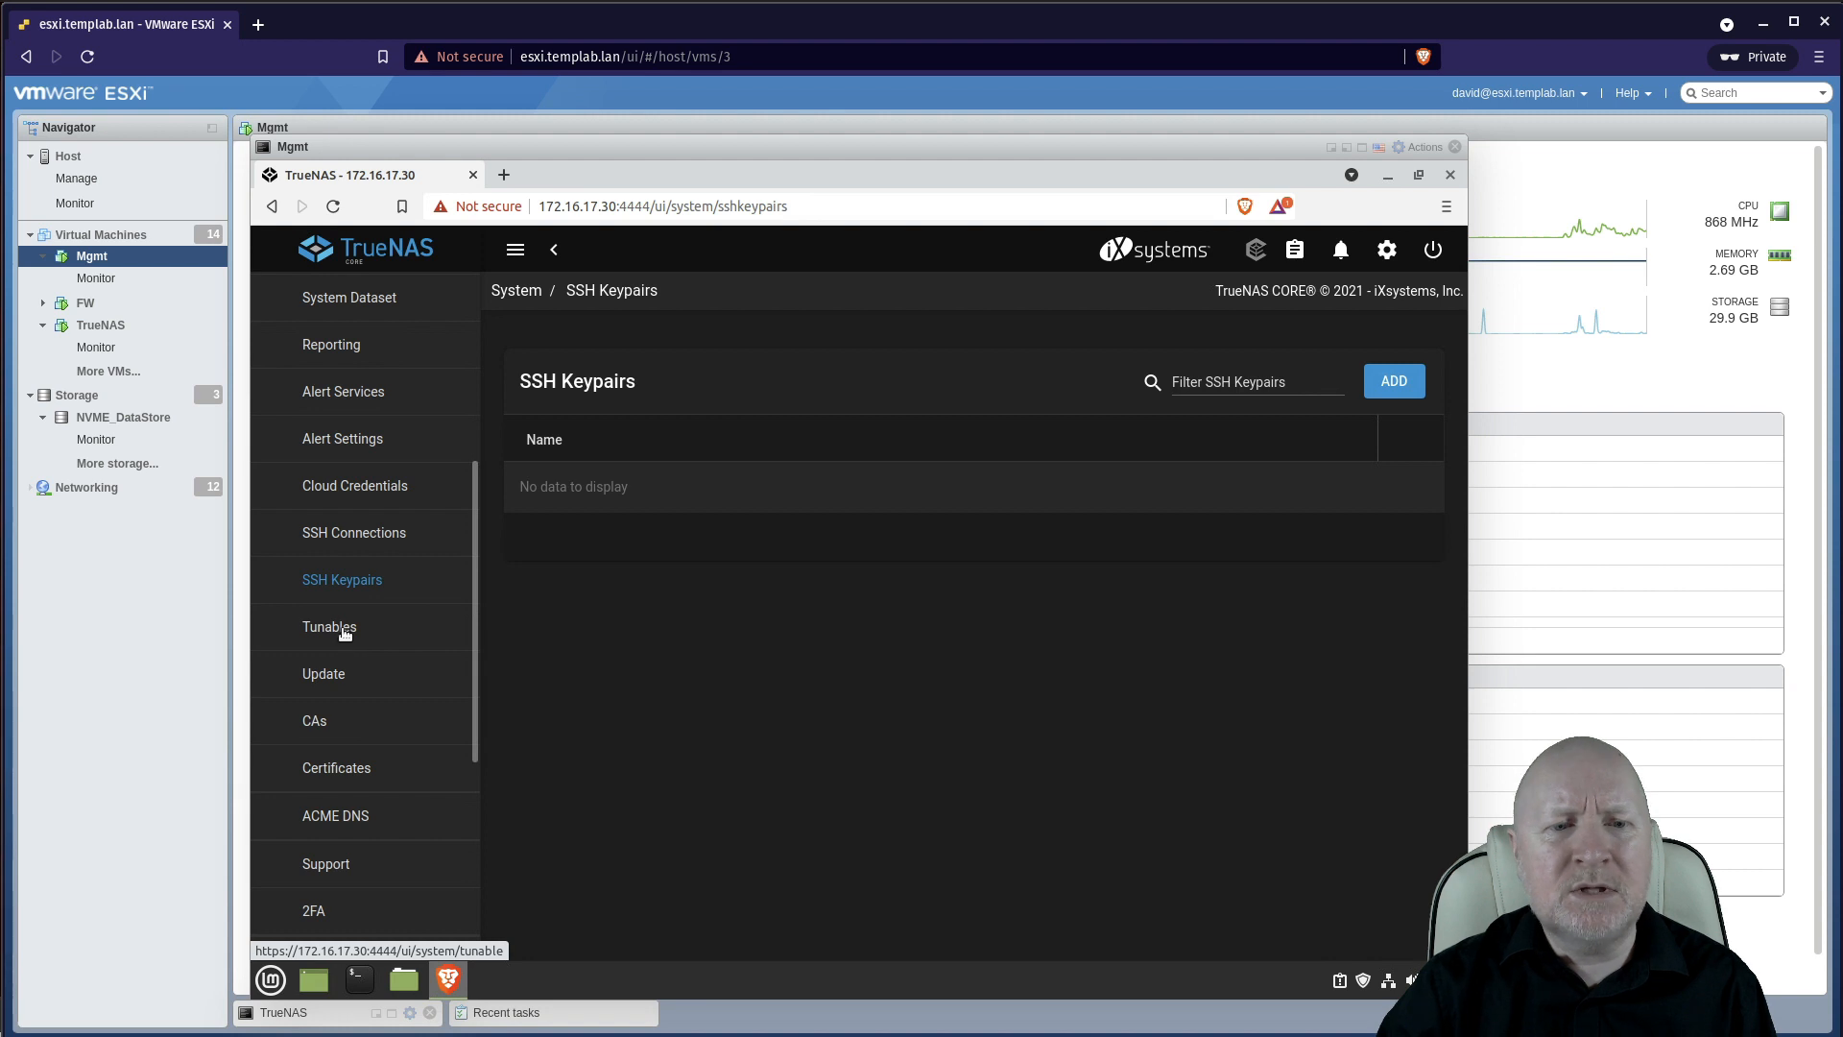
{"action": "left_click", "coordinate": [339, 634]}
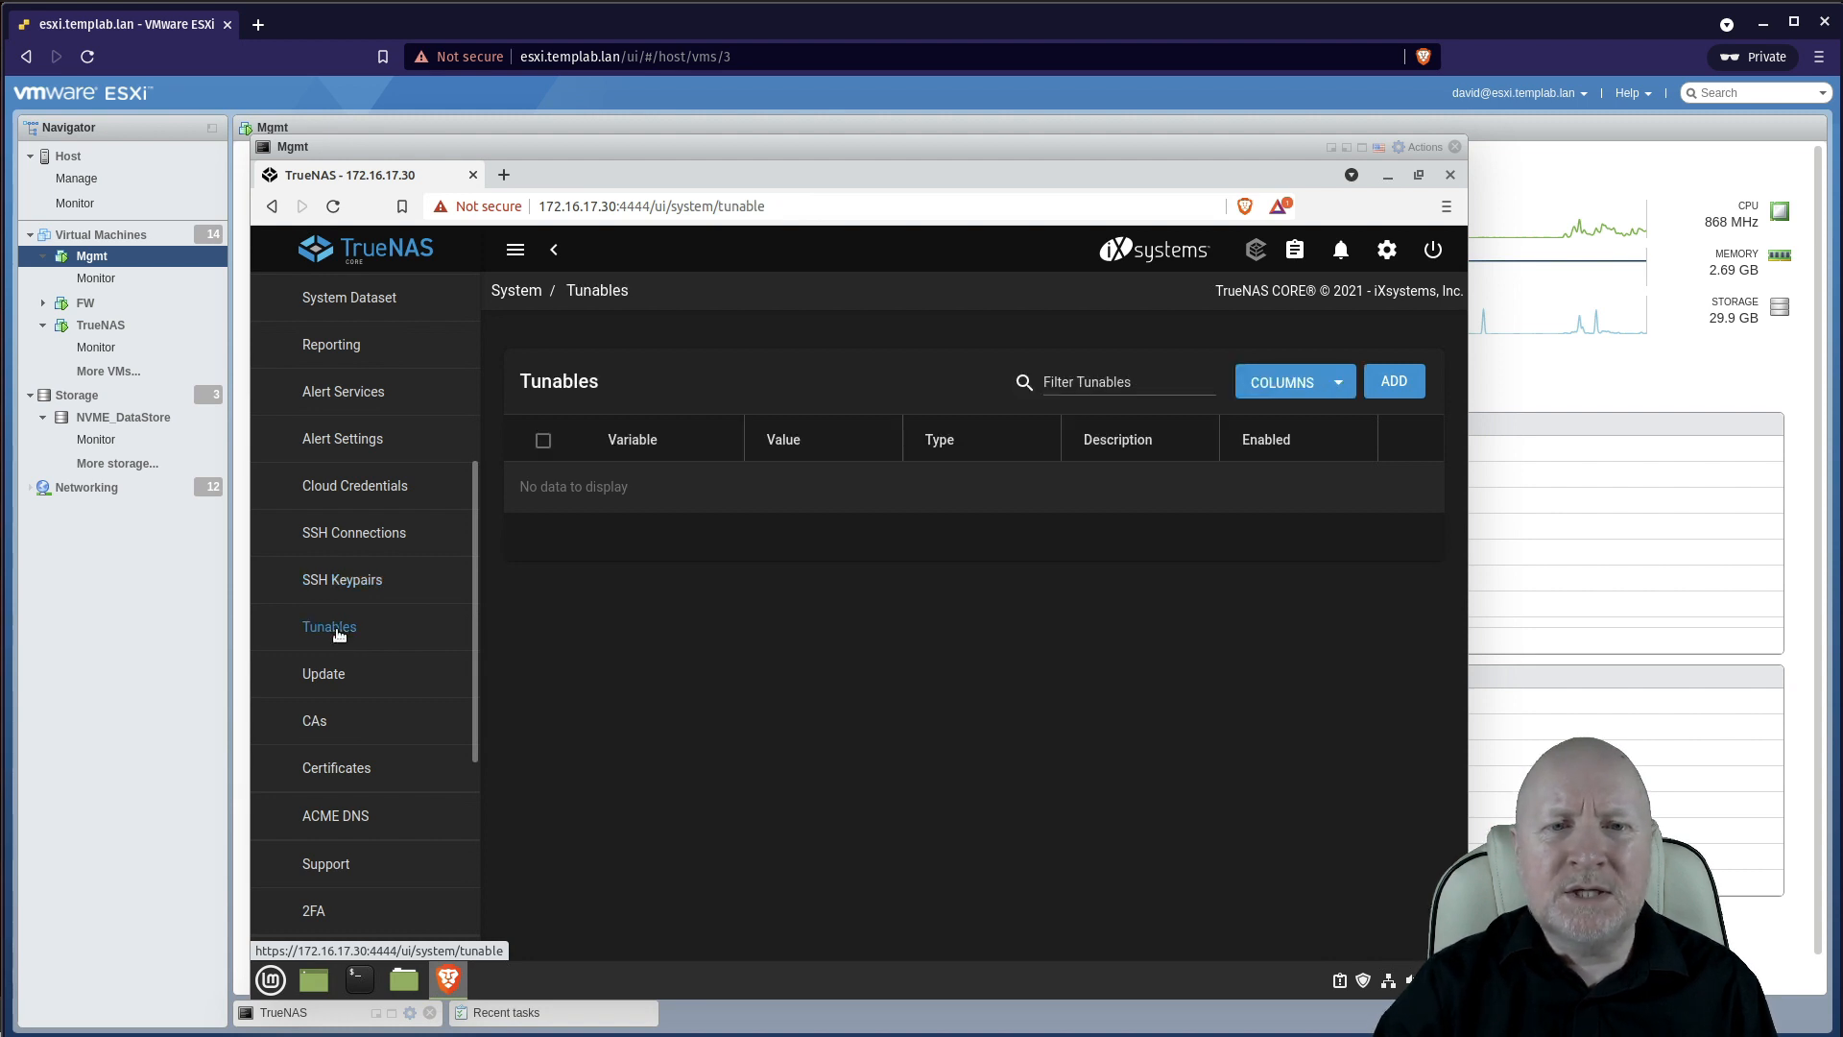
{"action": "scroll", "coordinate": [354, 632], "scroll_direction": "down", "scroll_amount": 1}
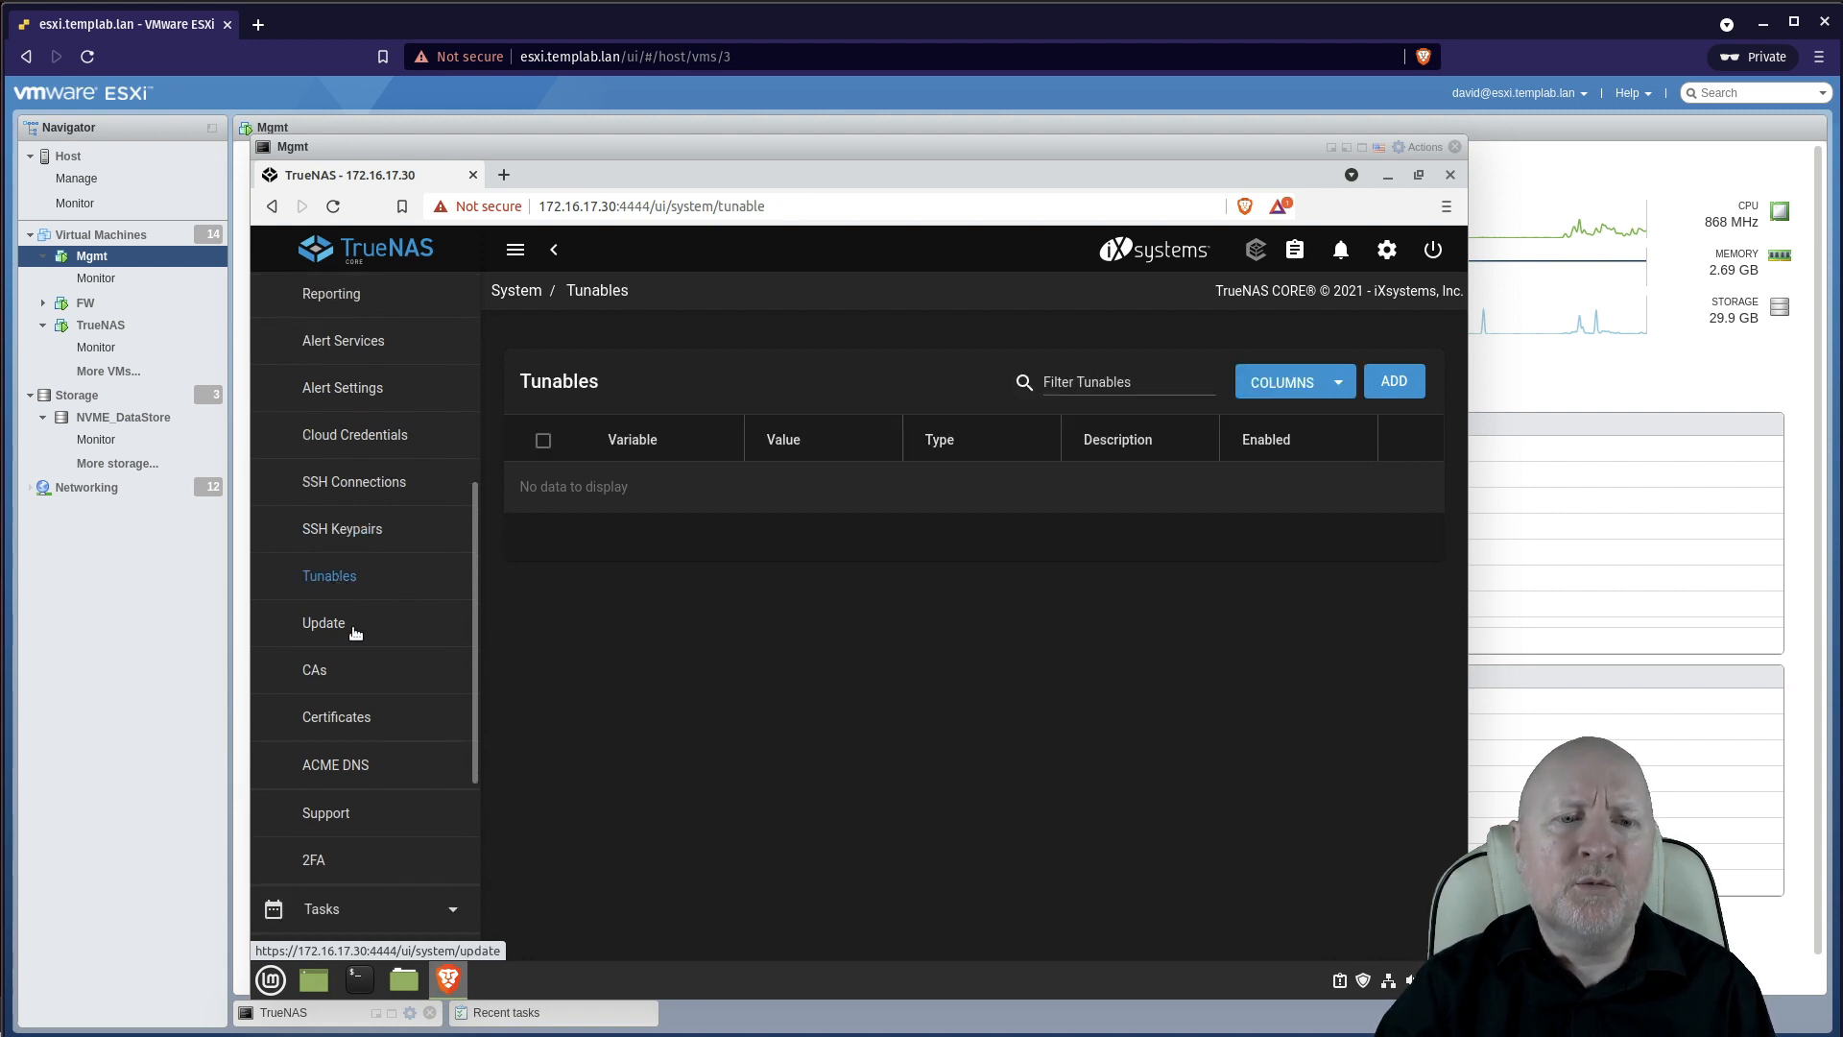
{"action": "left_click", "coordinate": [332, 631]}
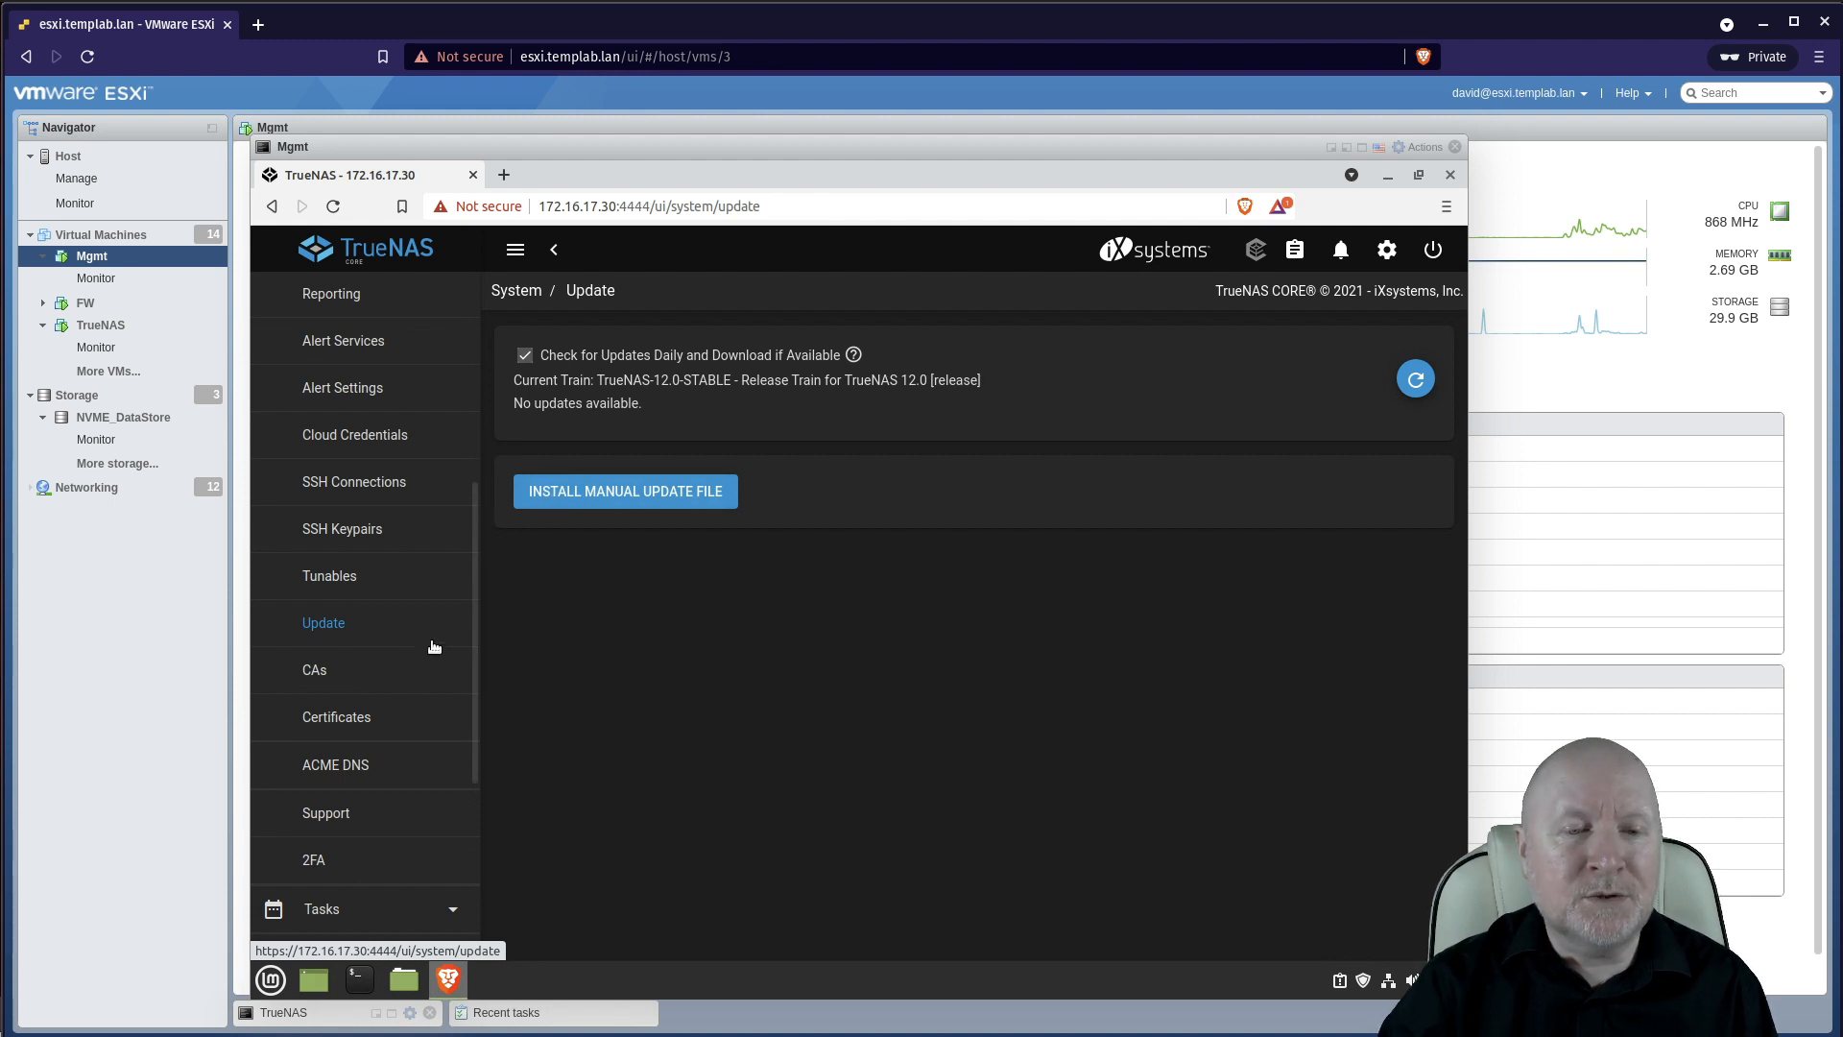
Step: Review the system's certificates, support information and two-factor authentication pages
{"action": "left_click", "coordinate": [337, 716]}
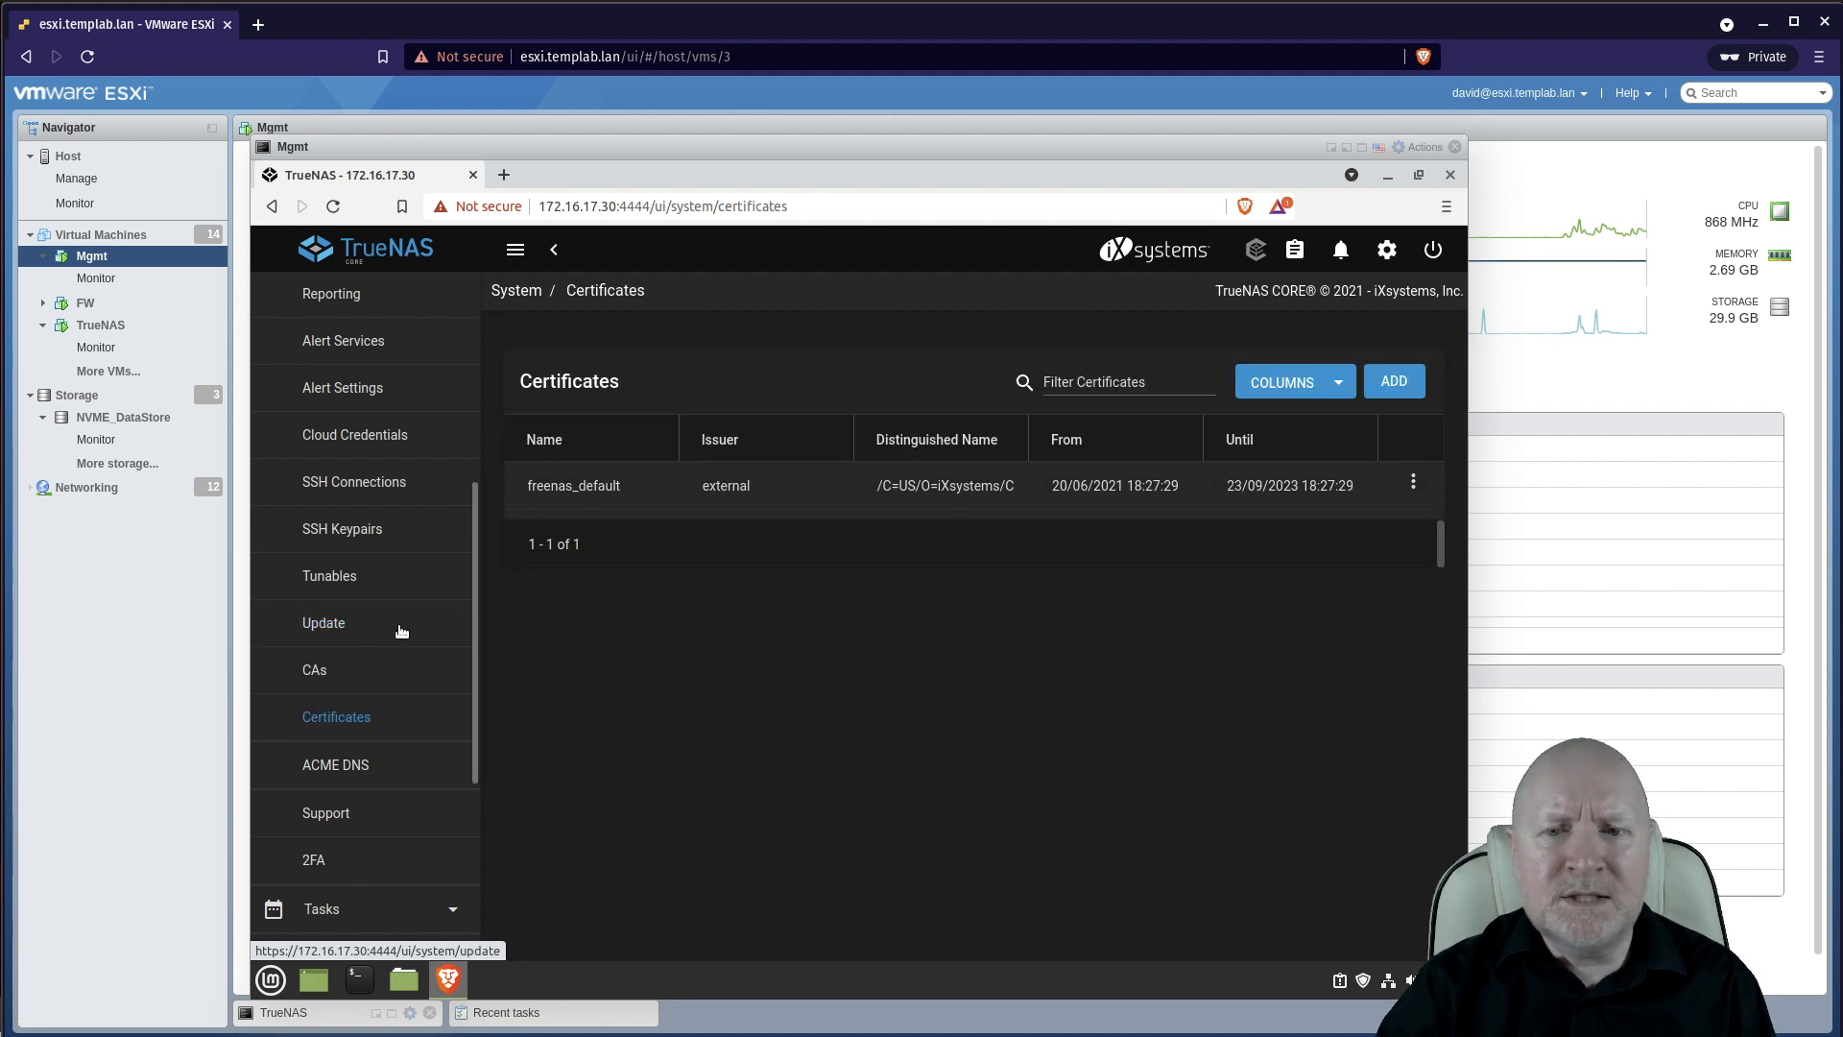
{"action": "scroll", "coordinate": [389, 643], "scroll_direction": "down", "scroll_amount": 3}
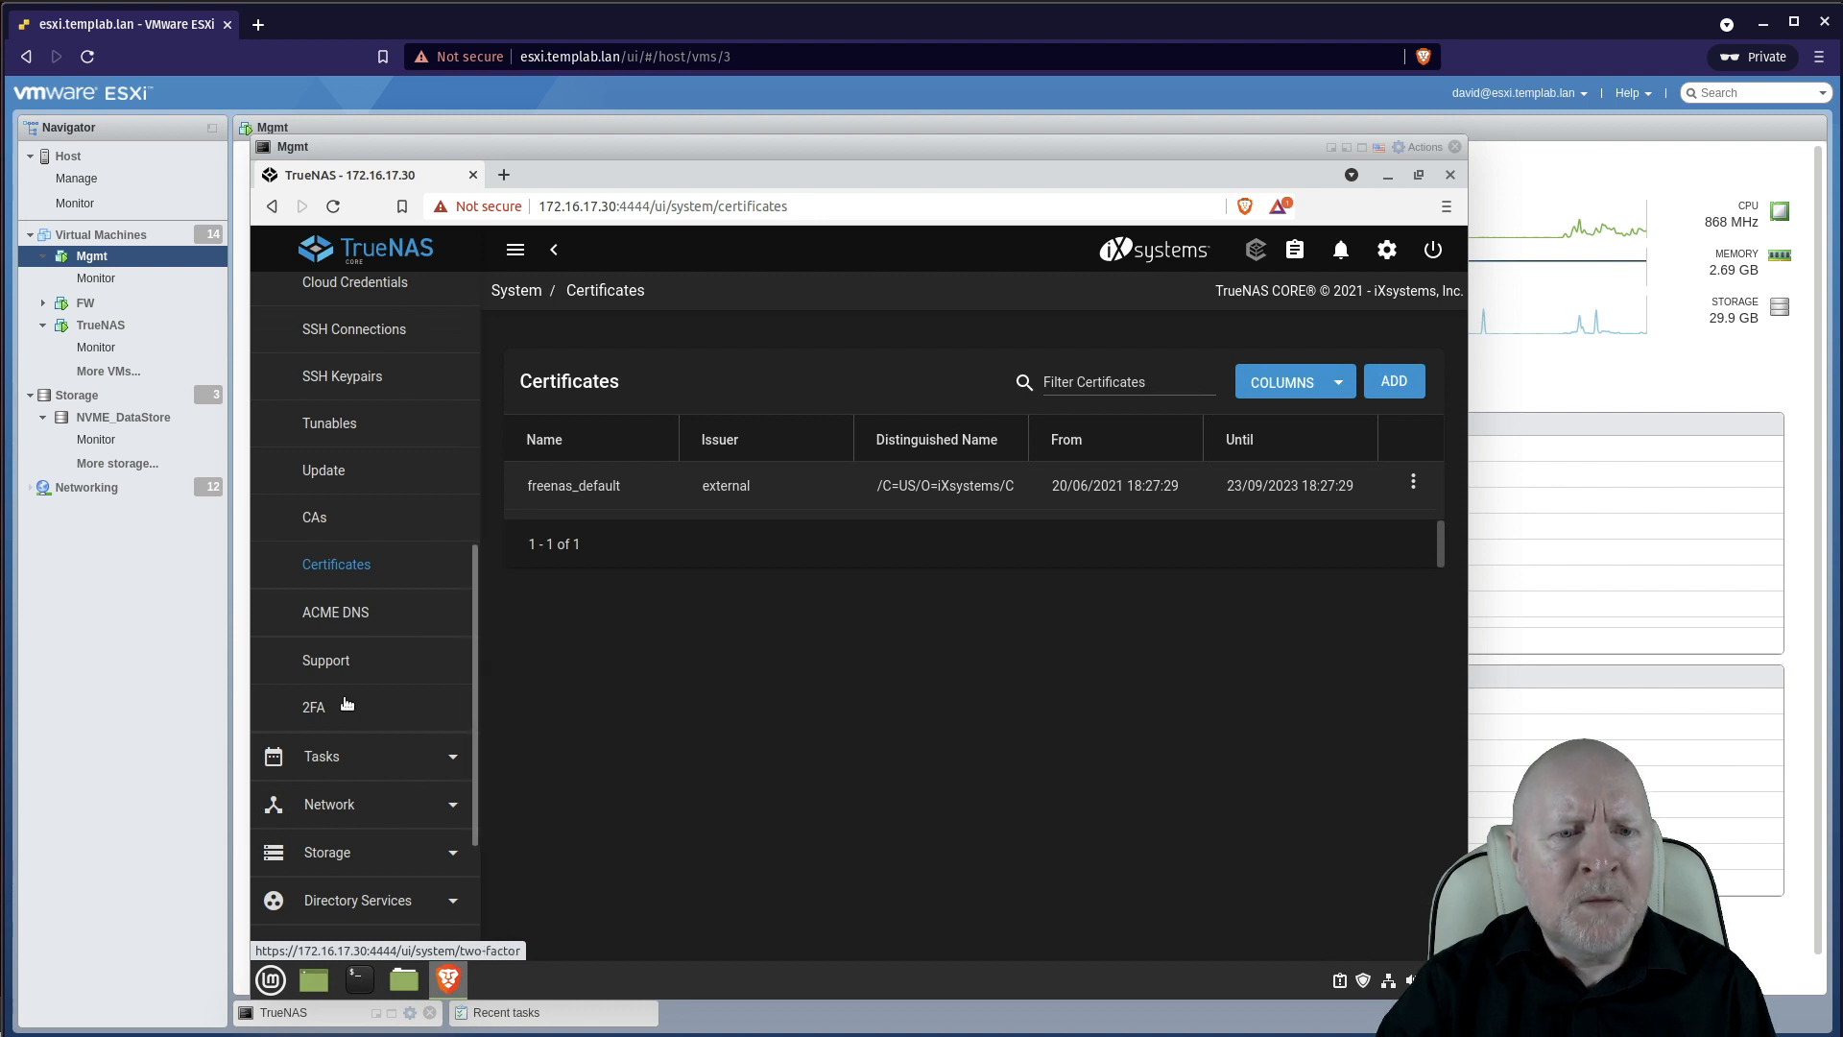
{"action": "left_click", "coordinate": [325, 661]}
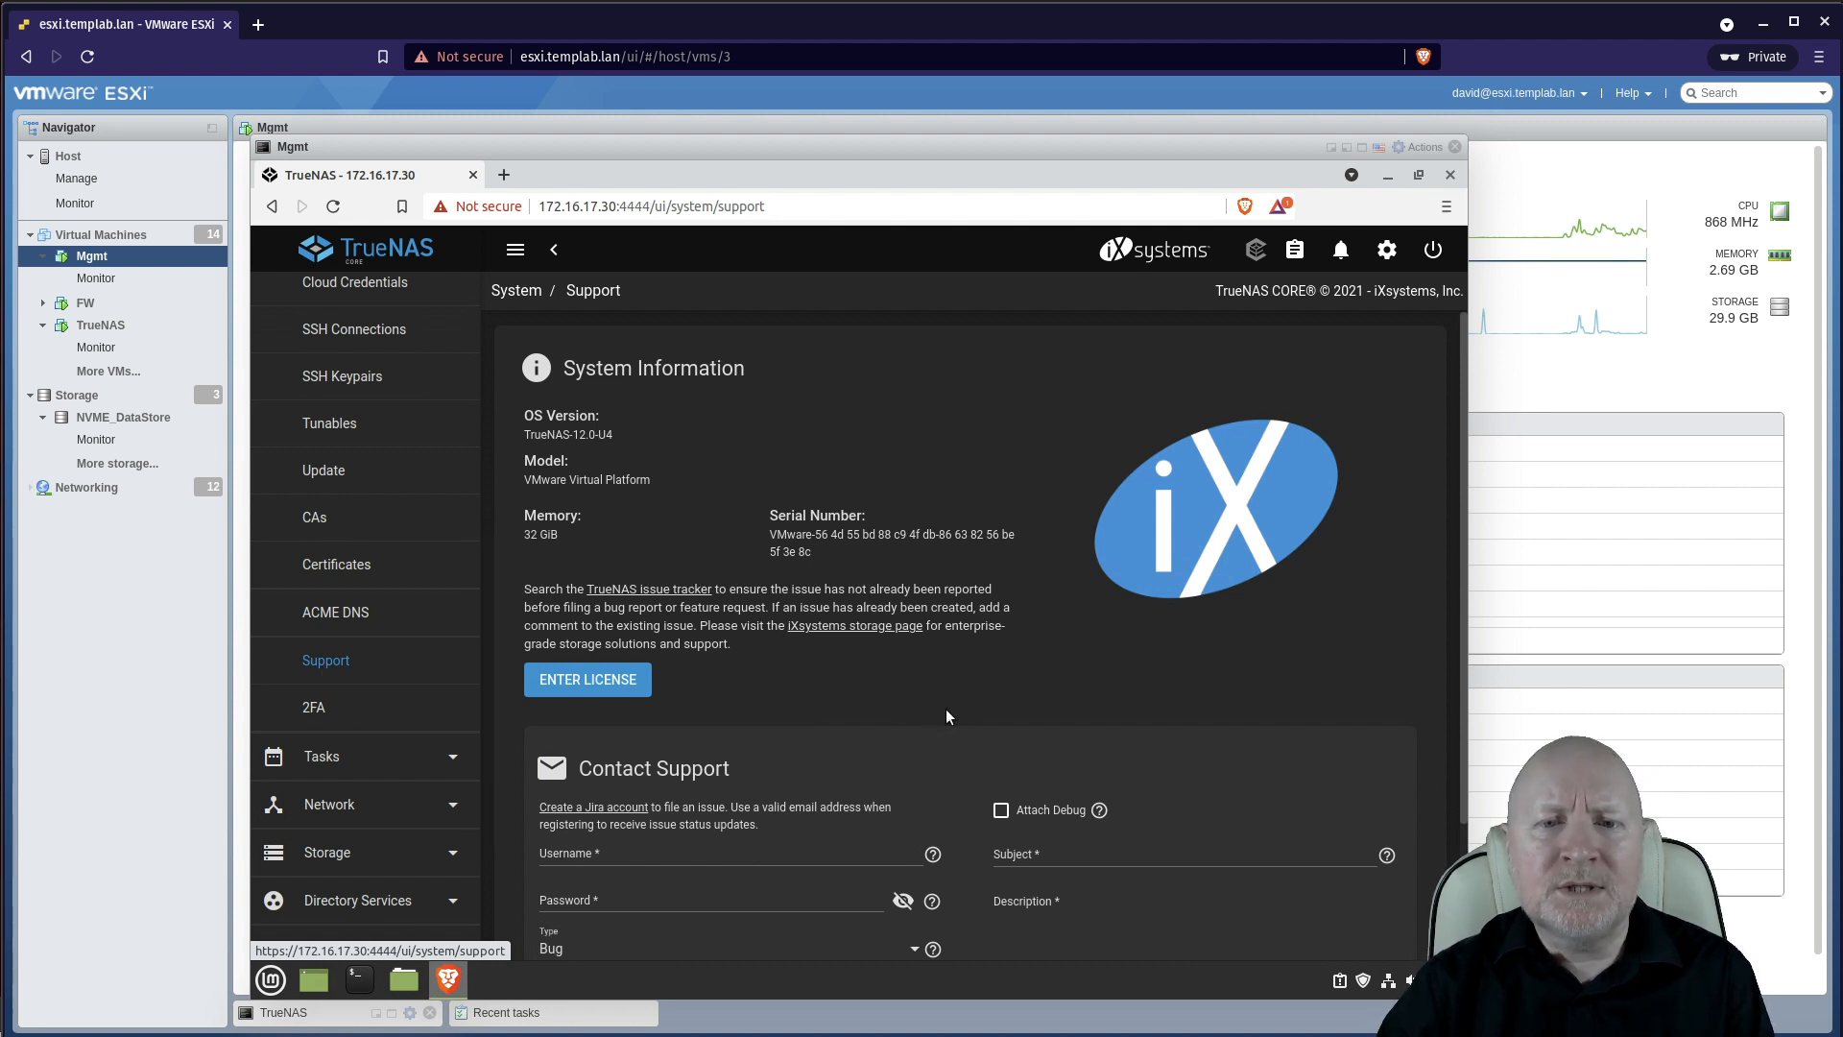
{"action": "scroll", "coordinate": [947, 715], "scroll_direction": "down", "scroll_amount": 1}
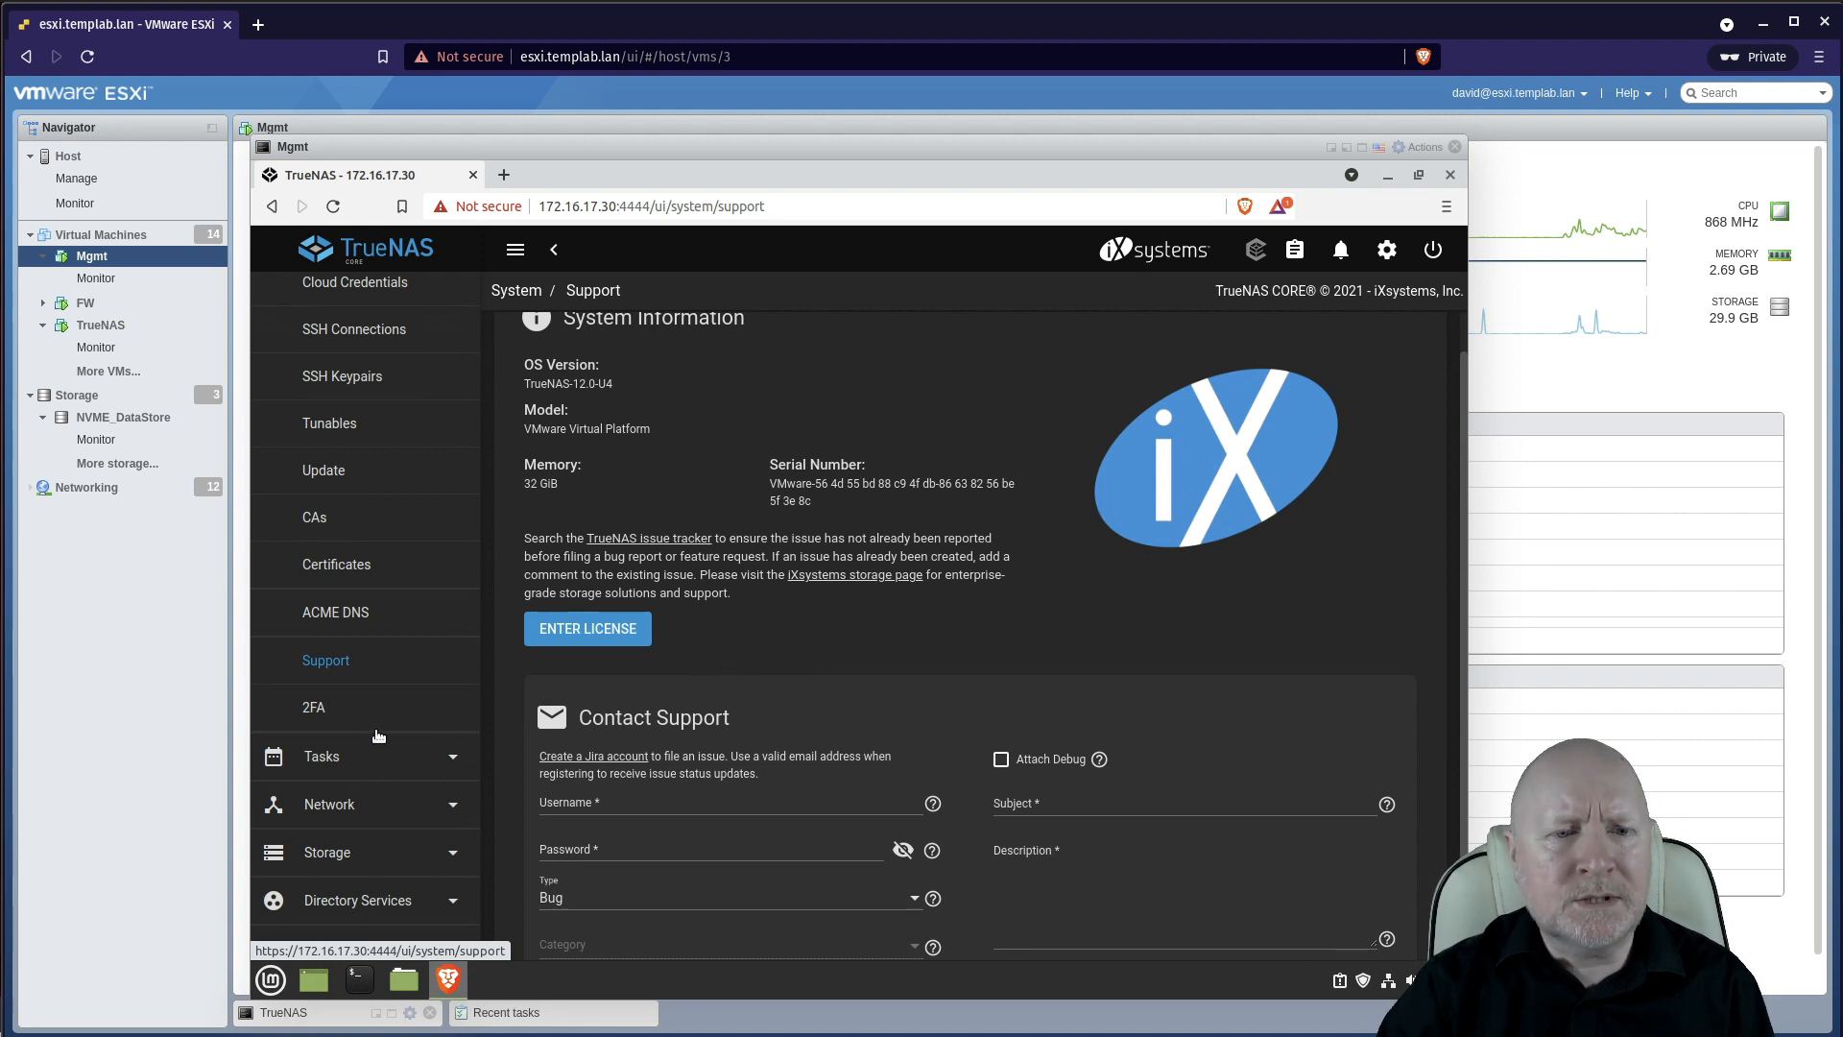
{"action": "left_click", "coordinate": [317, 712]}
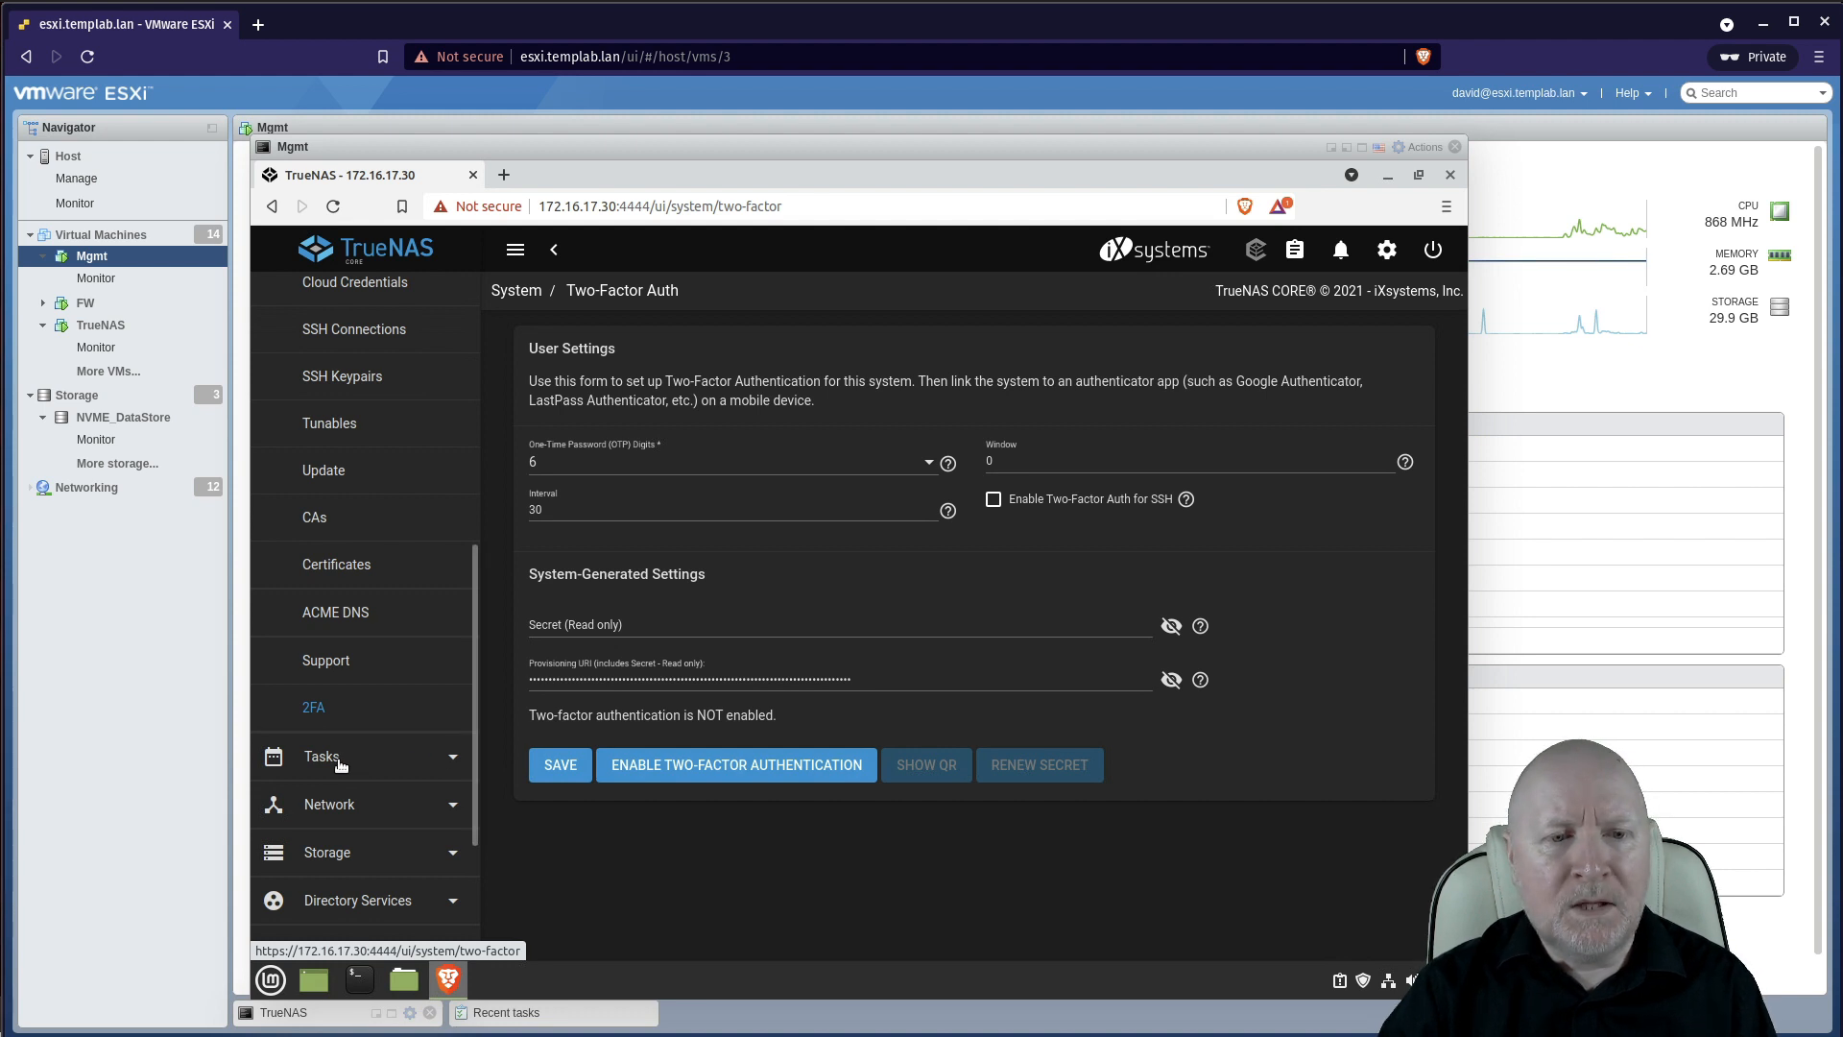
Step: Start creating a new storage pool and name it Pool1
{"action": "scroll", "coordinate": [340, 766], "scroll_direction": "down", "scroll_amount": 3}
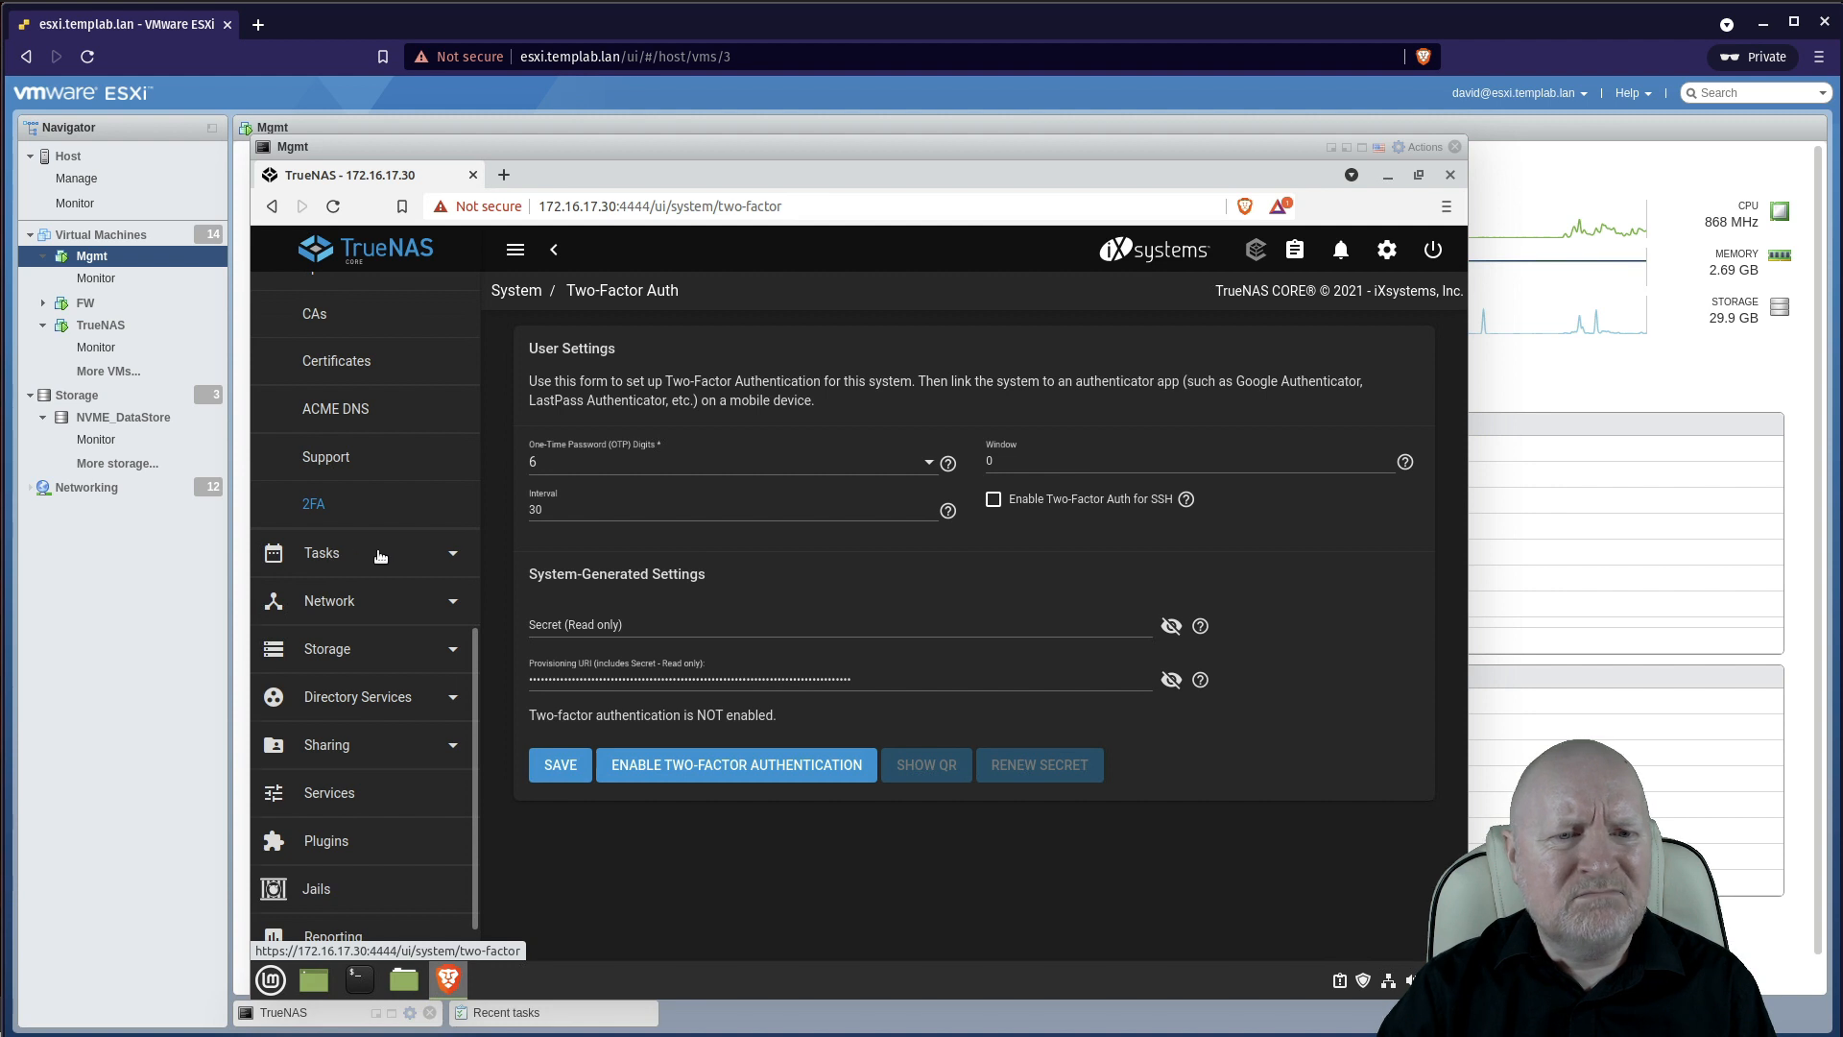
{"action": "scroll", "coordinate": [444, 517], "scroll_direction": "down", "scroll_amount": 4}
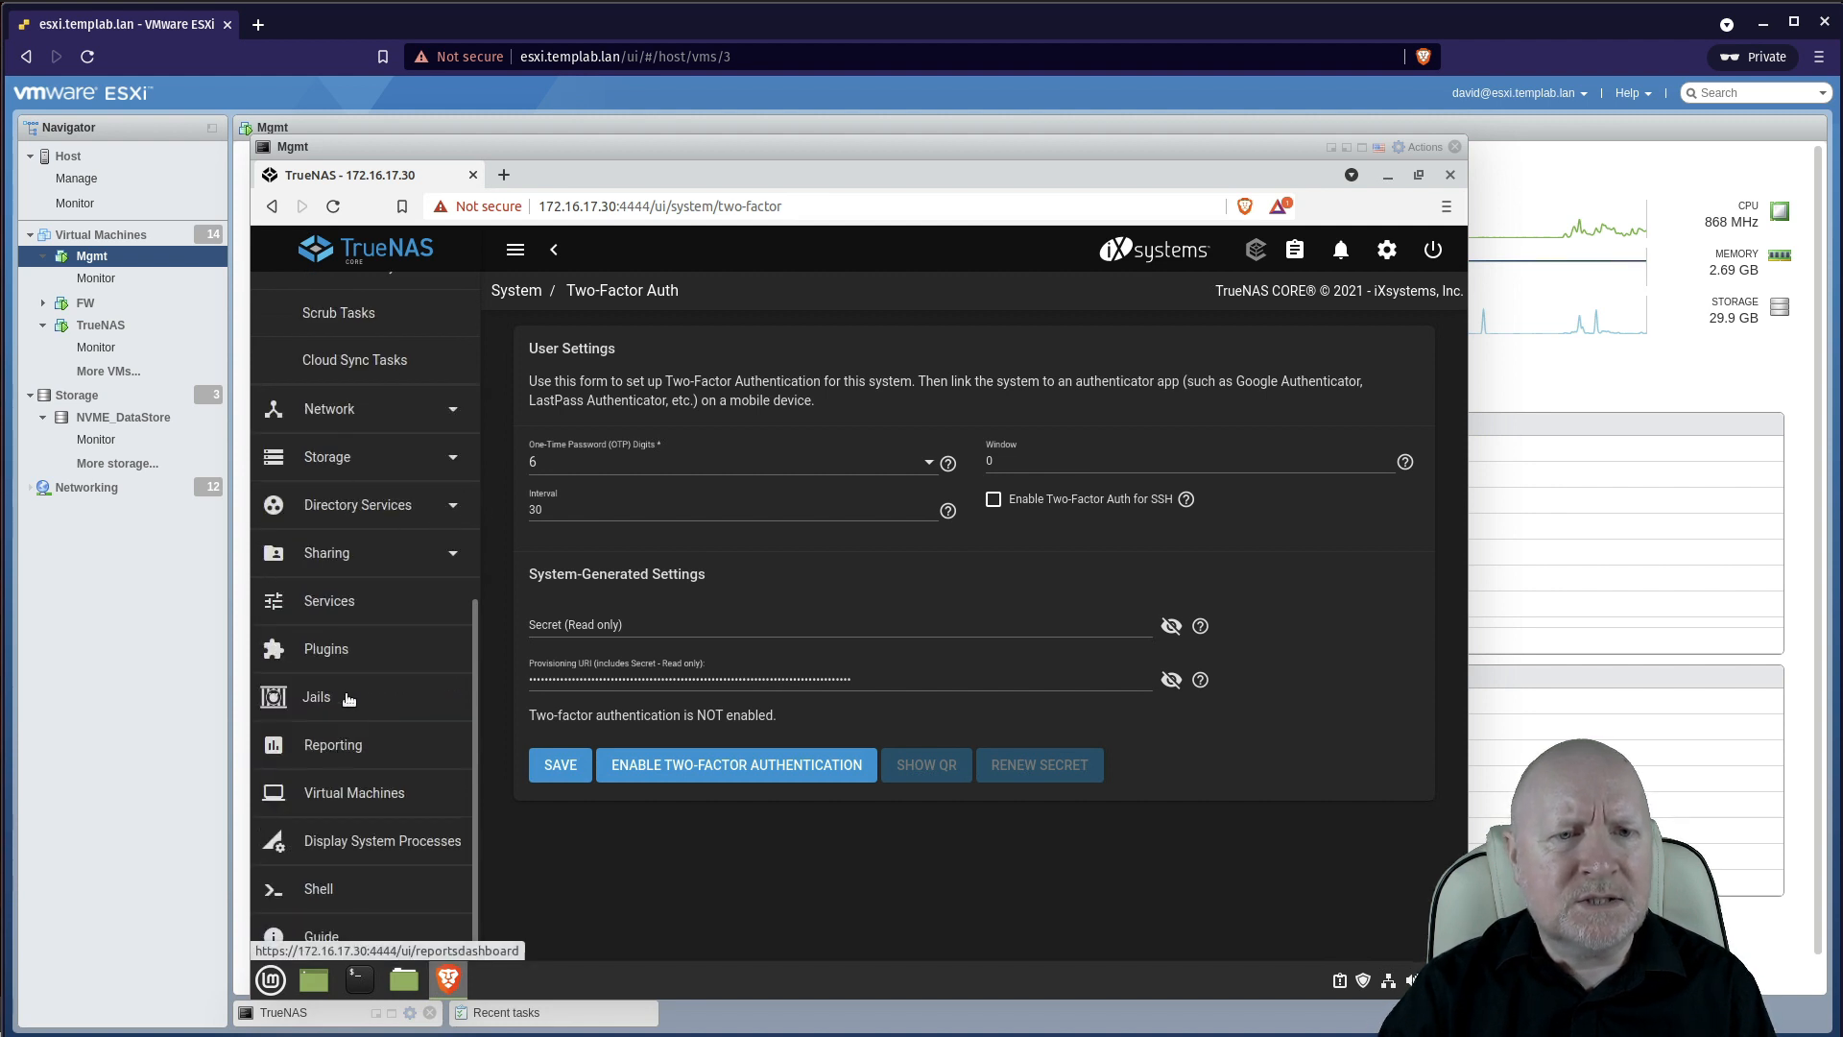
{"action": "left_click", "coordinate": [345, 459]}
{"action": "scroll", "coordinate": [405, 719], "scroll_direction": "up", "scroll_amount": 1}
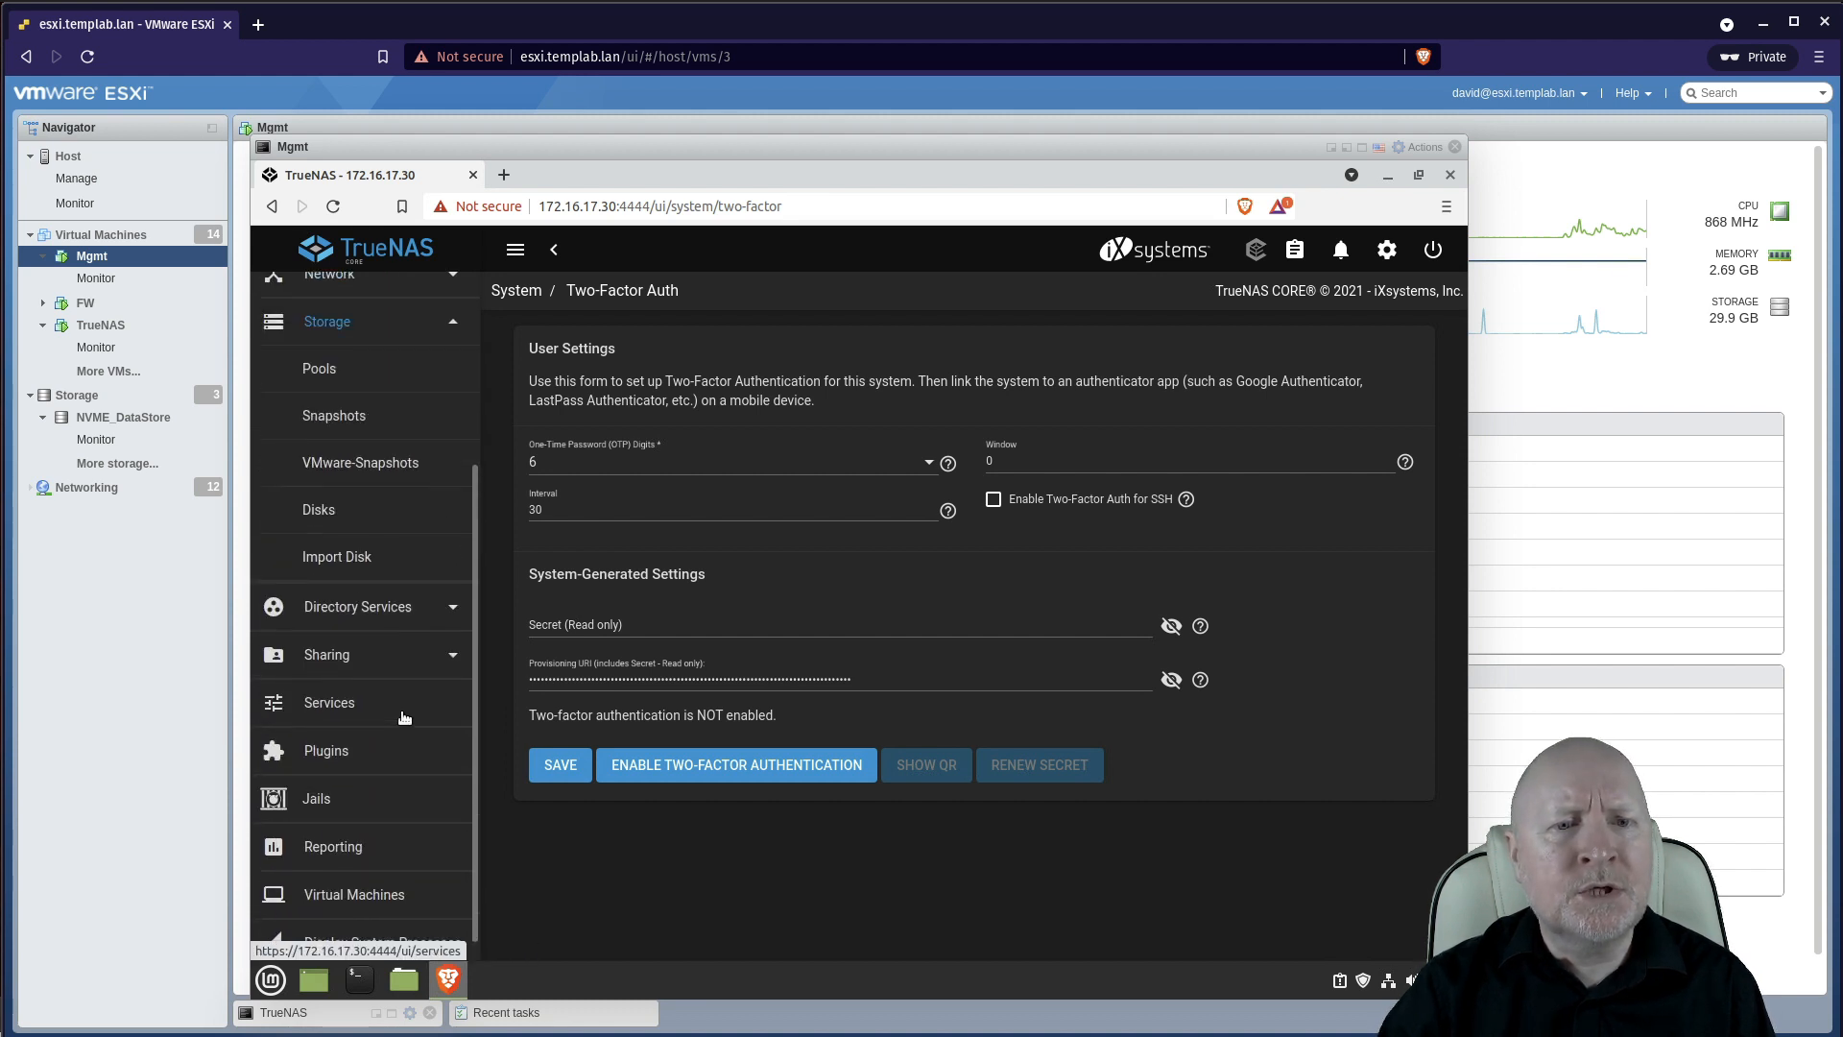
{"action": "scroll", "coordinate": [404, 718], "scroll_direction": "up", "scroll_amount": 3}
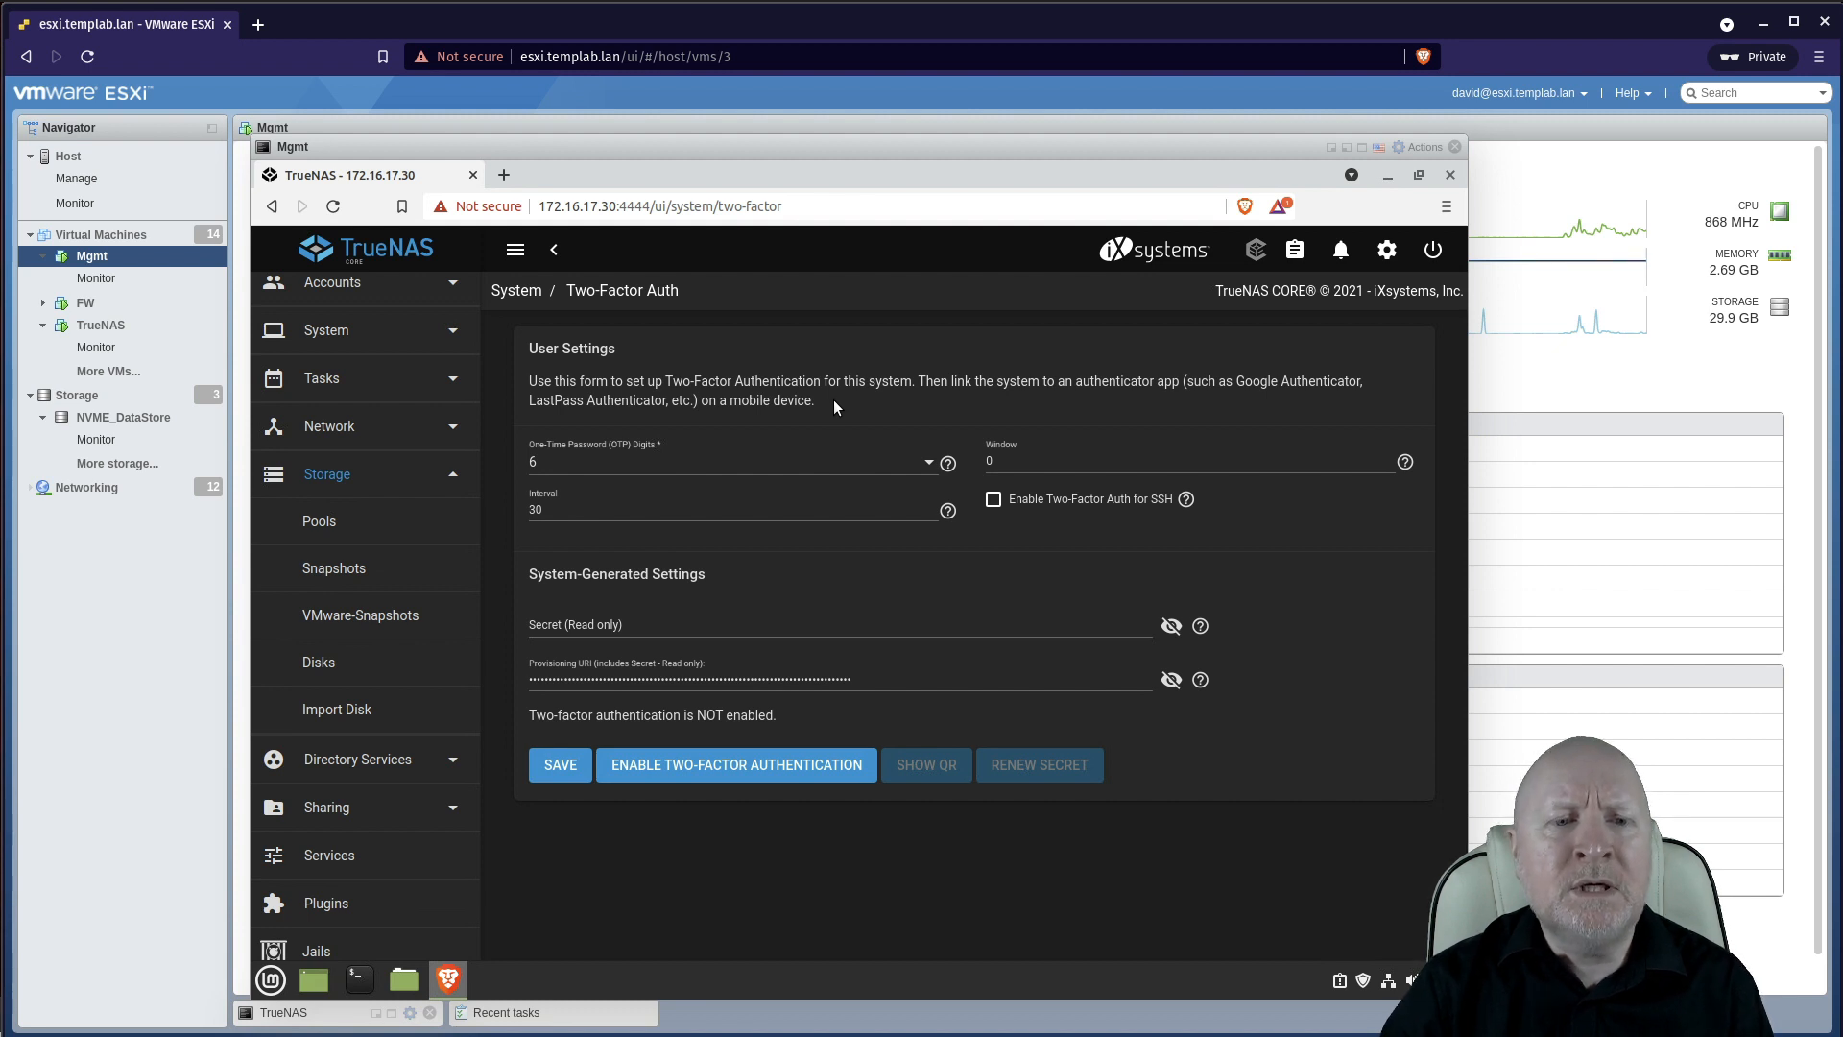
{"action": "left_click", "coordinate": [327, 526]}
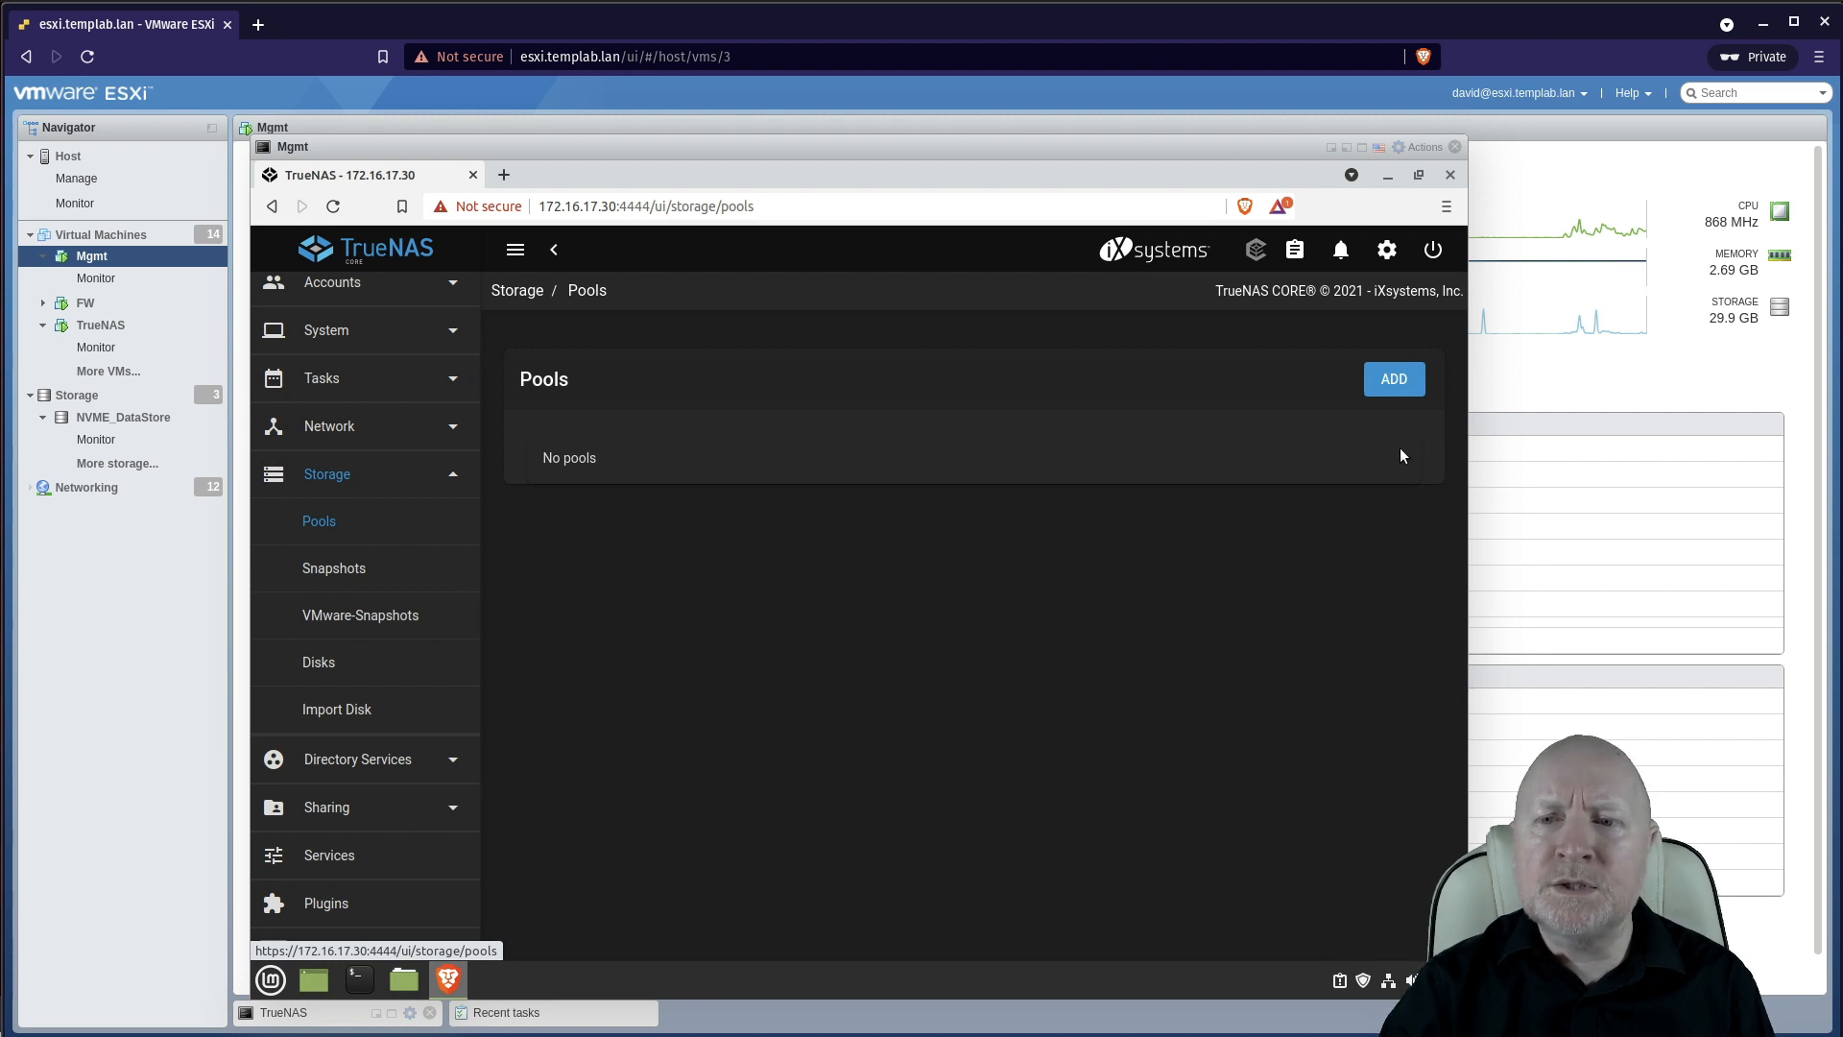
{"action": "left_click", "coordinate": [1395, 381]}
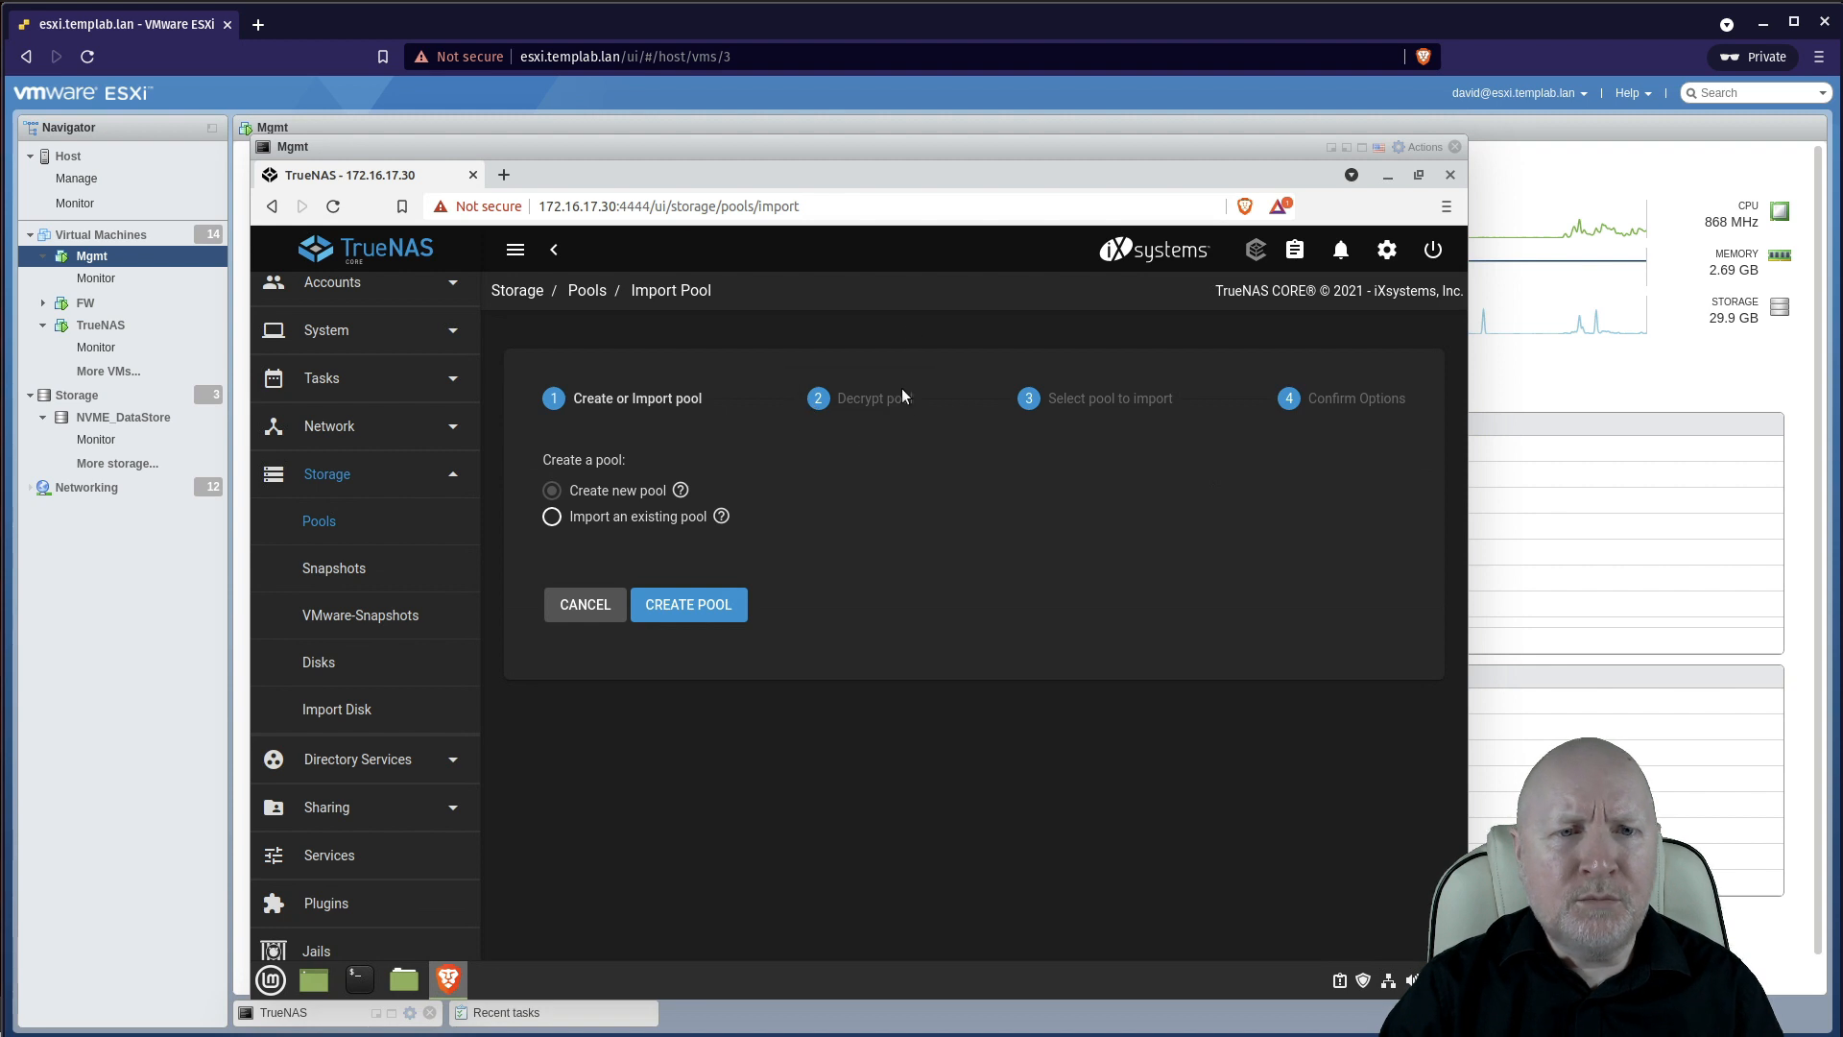
{"action": "left_click", "coordinate": [716, 607]}
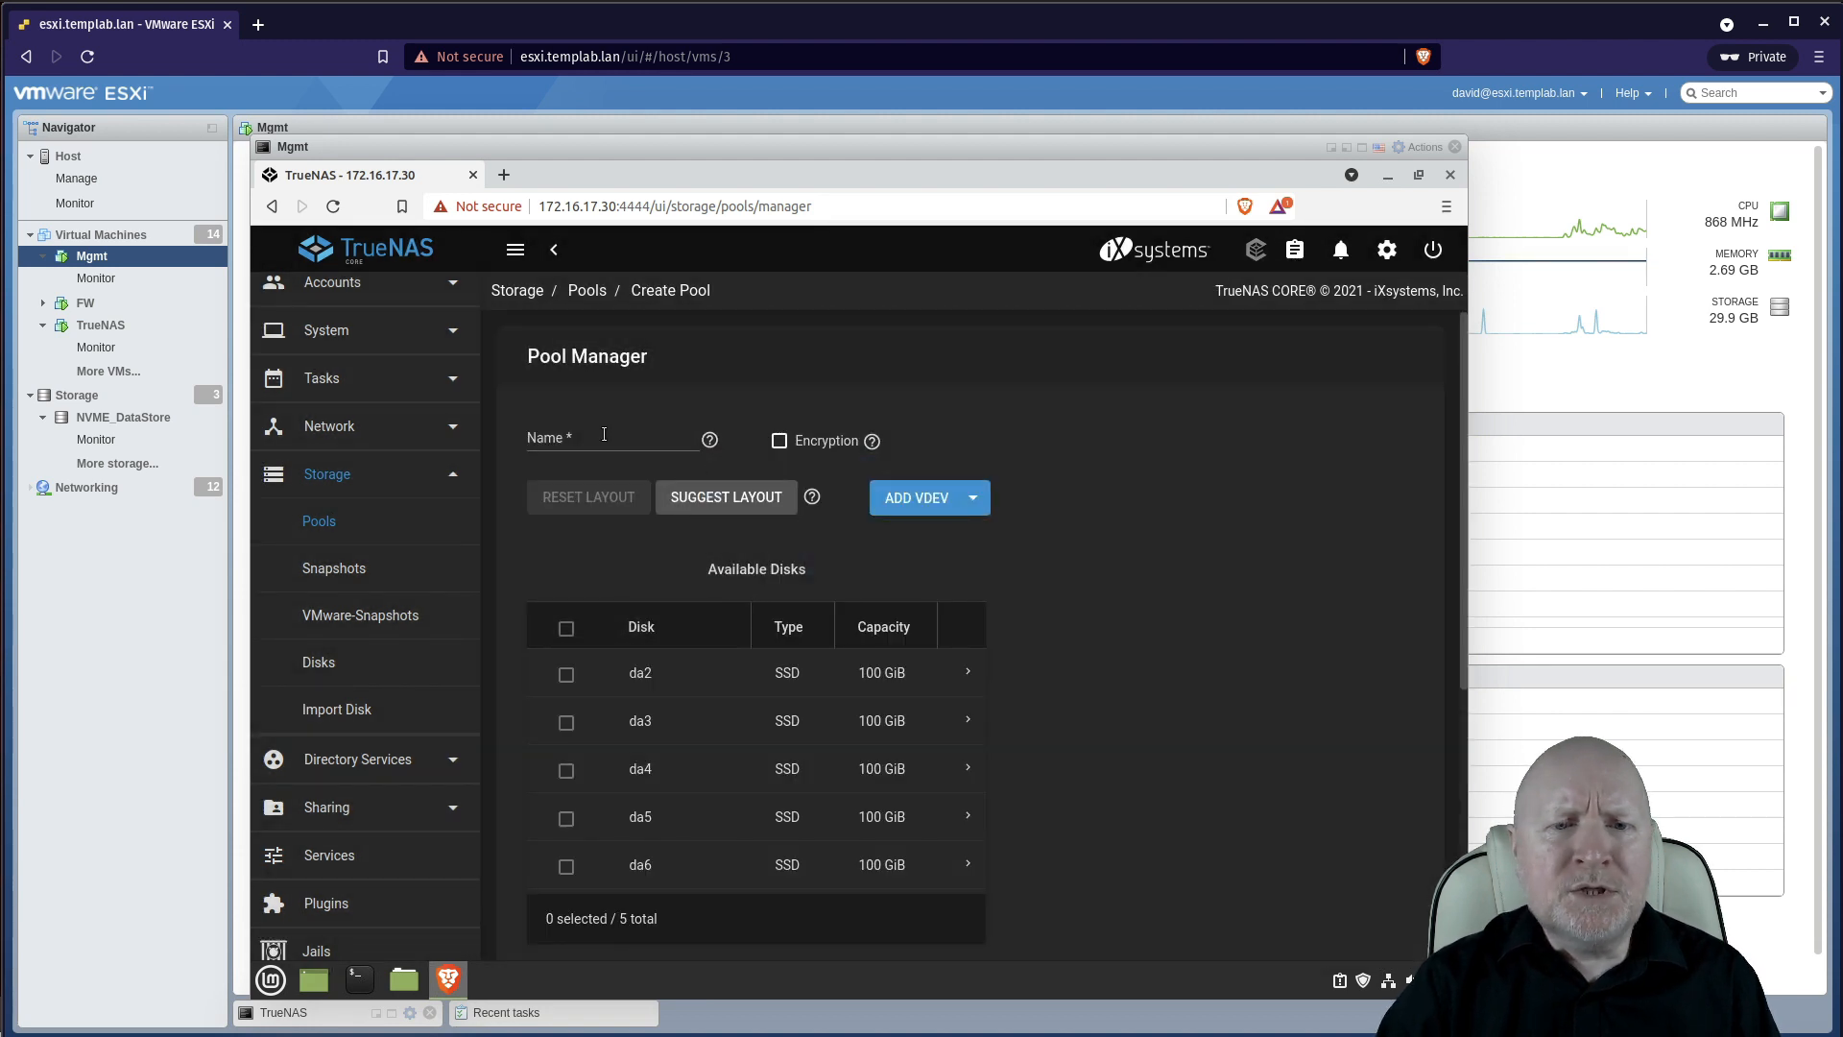
{"action": "left_click", "coordinate": [662, 439]}
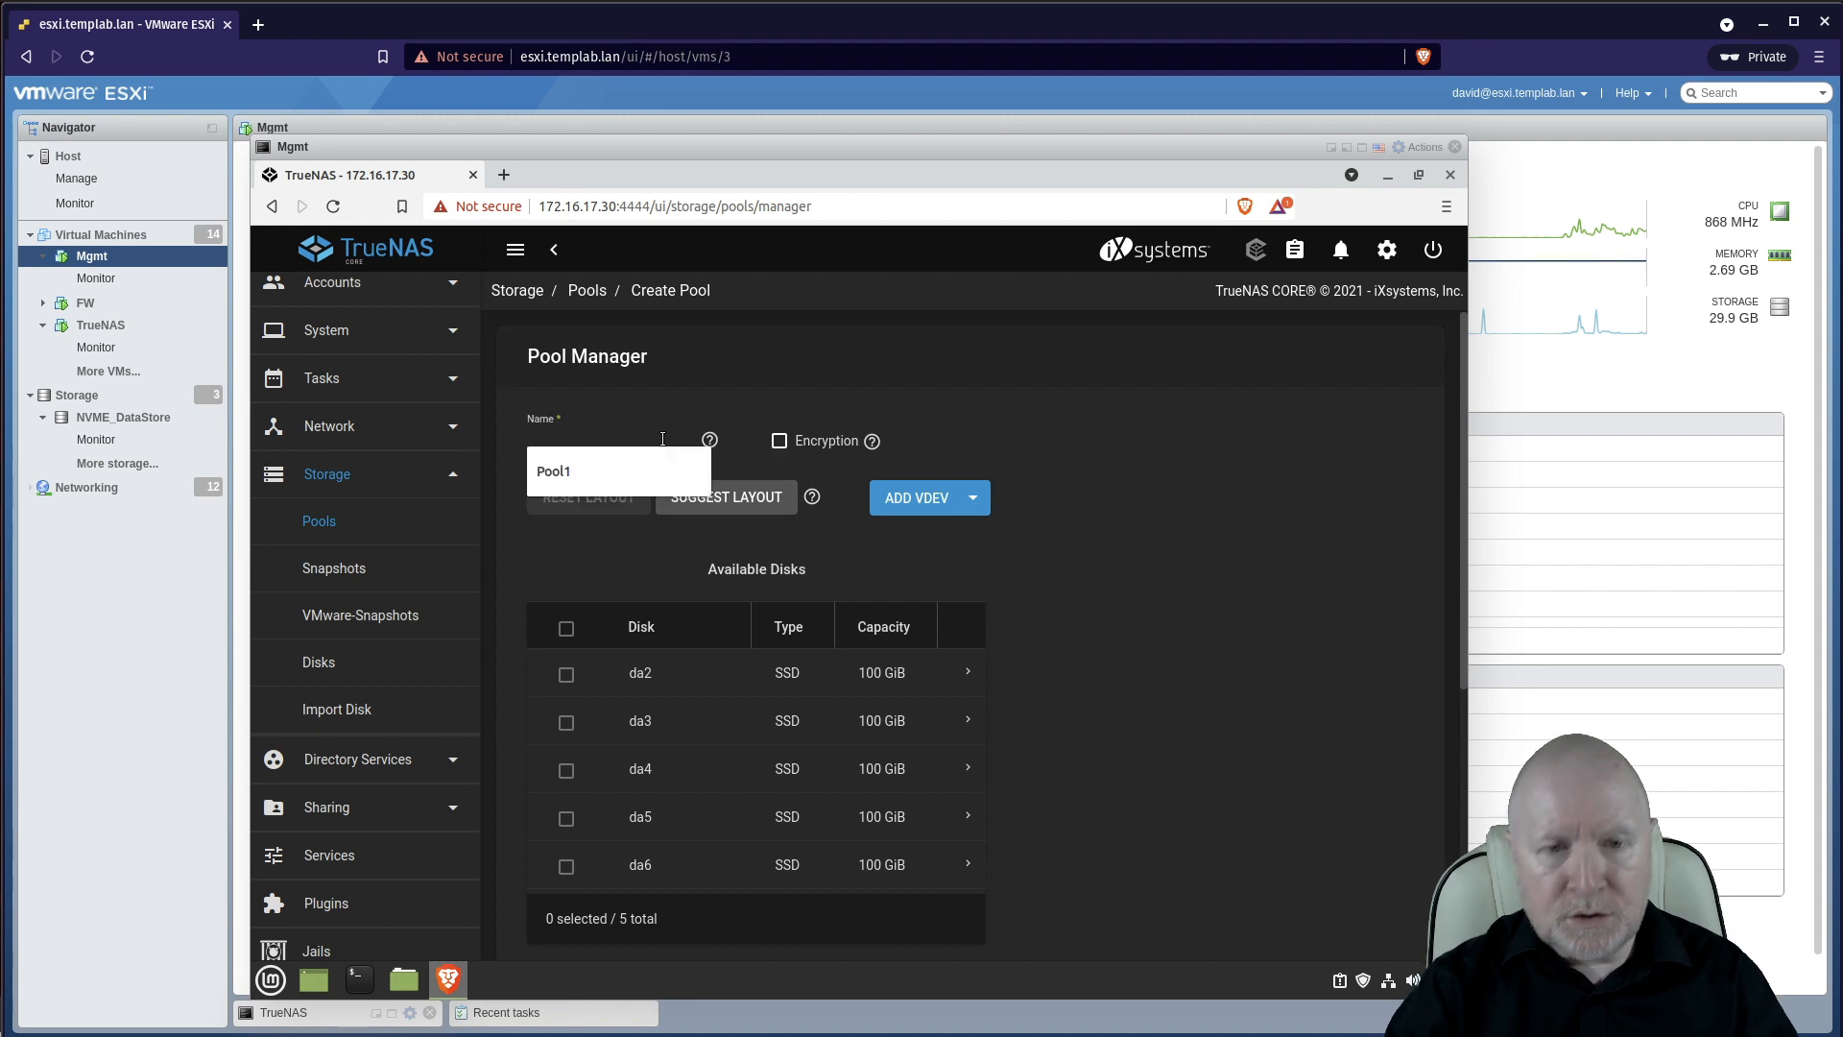
{"action": "left_click", "coordinate": [589, 472]}
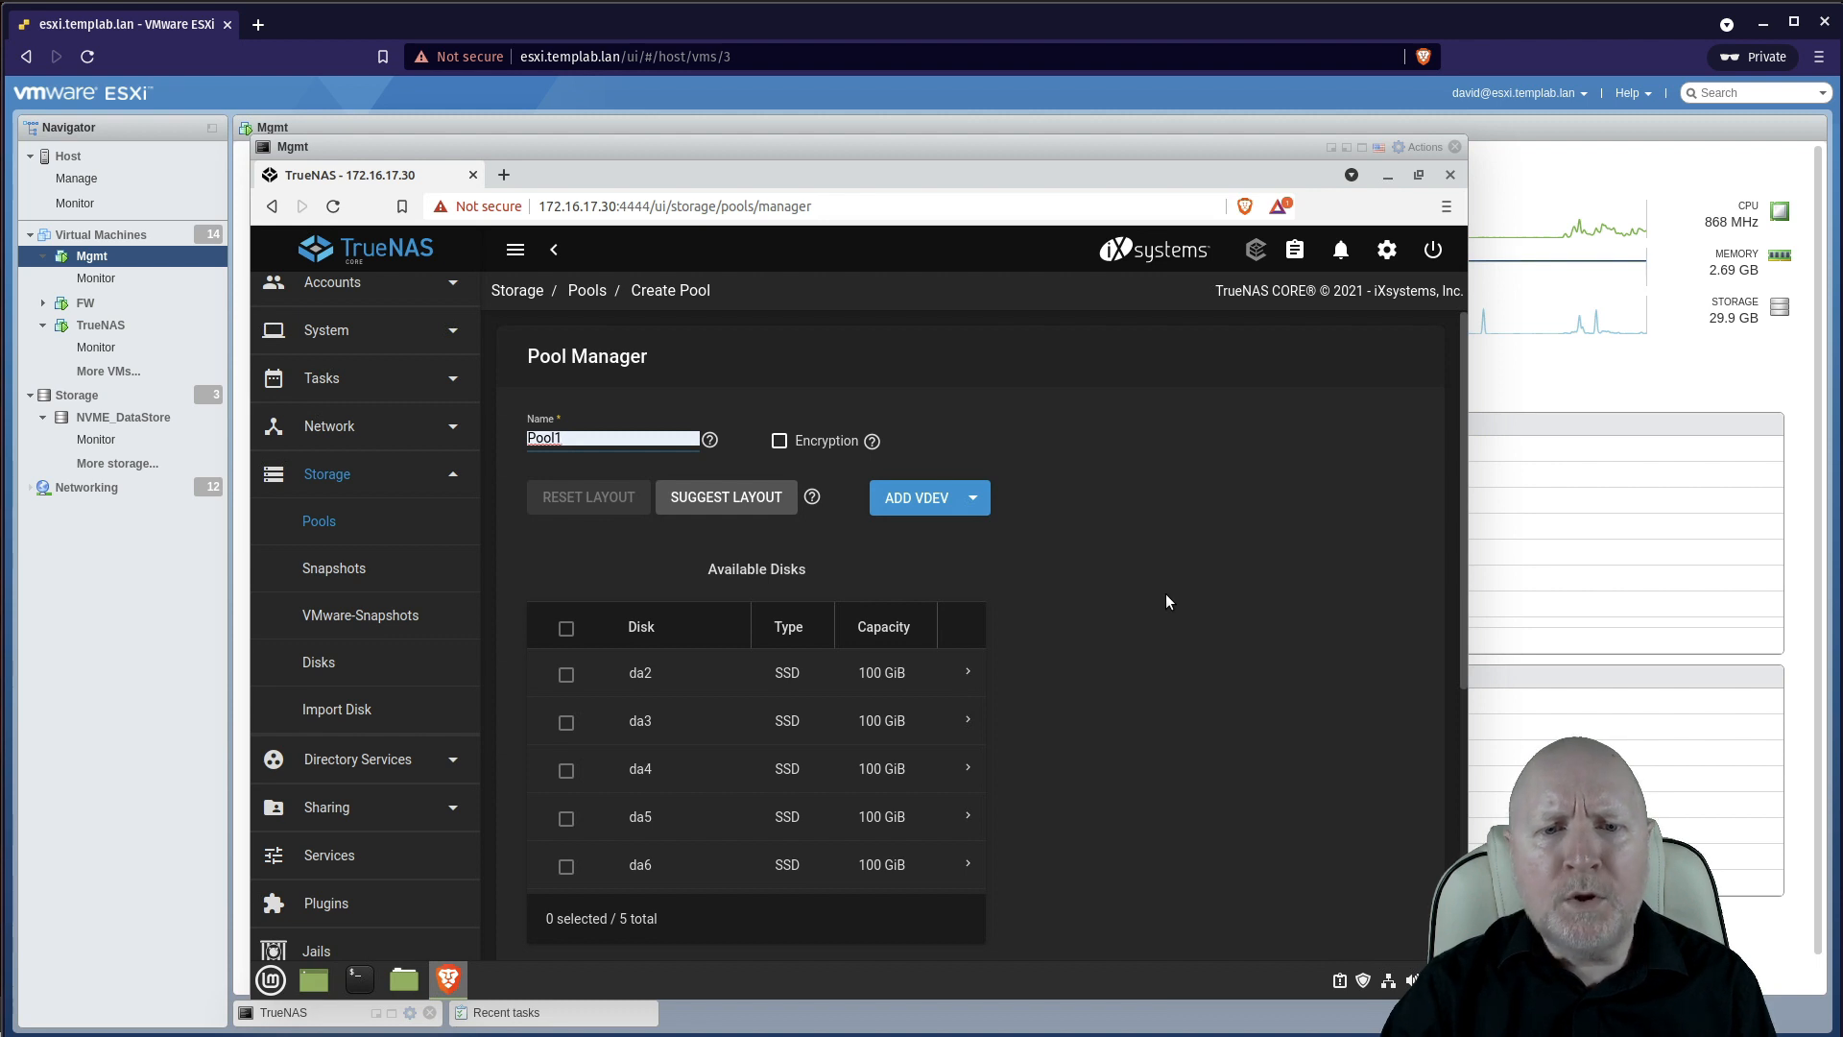
Step: Add the available disks da2 and da3 to the pool's data vdev
{"action": "scroll", "coordinate": [1165, 608], "scroll_direction": "down", "scroll_amount": 1}
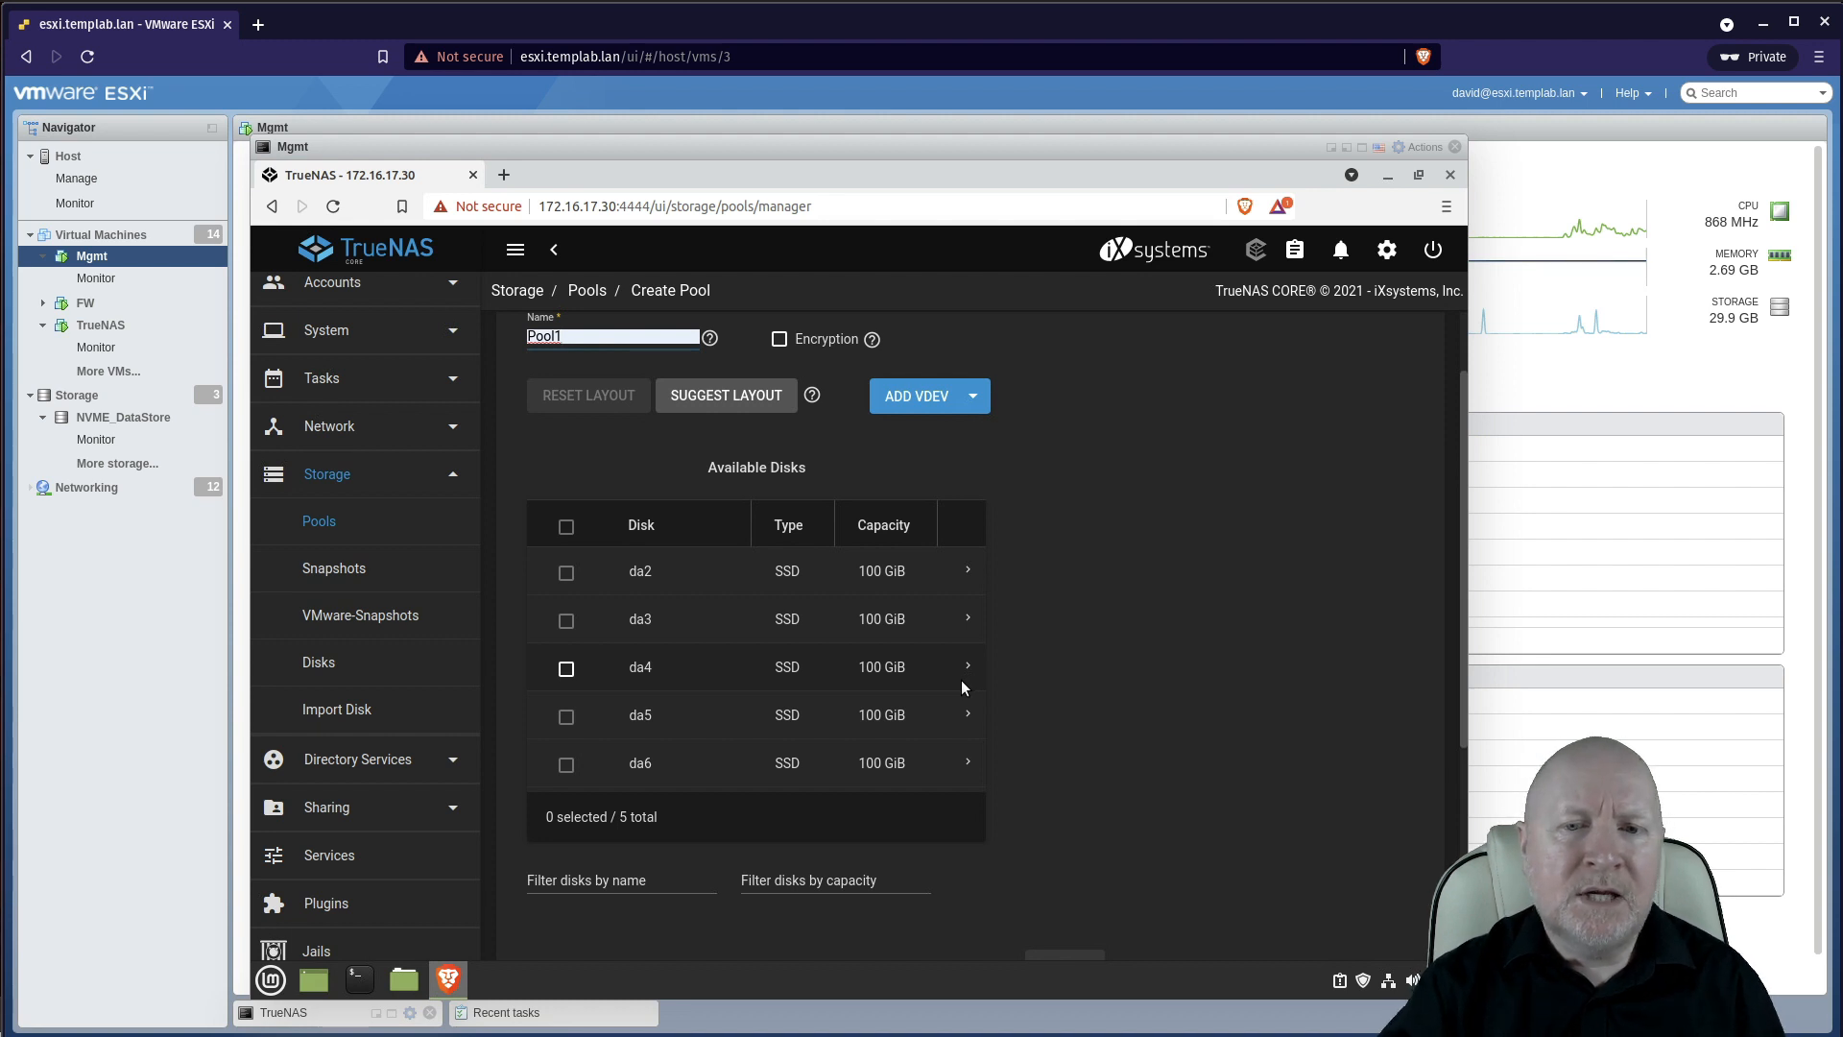
{"action": "scroll", "coordinate": [960, 680], "scroll_direction": "up", "scroll_amount": 1}
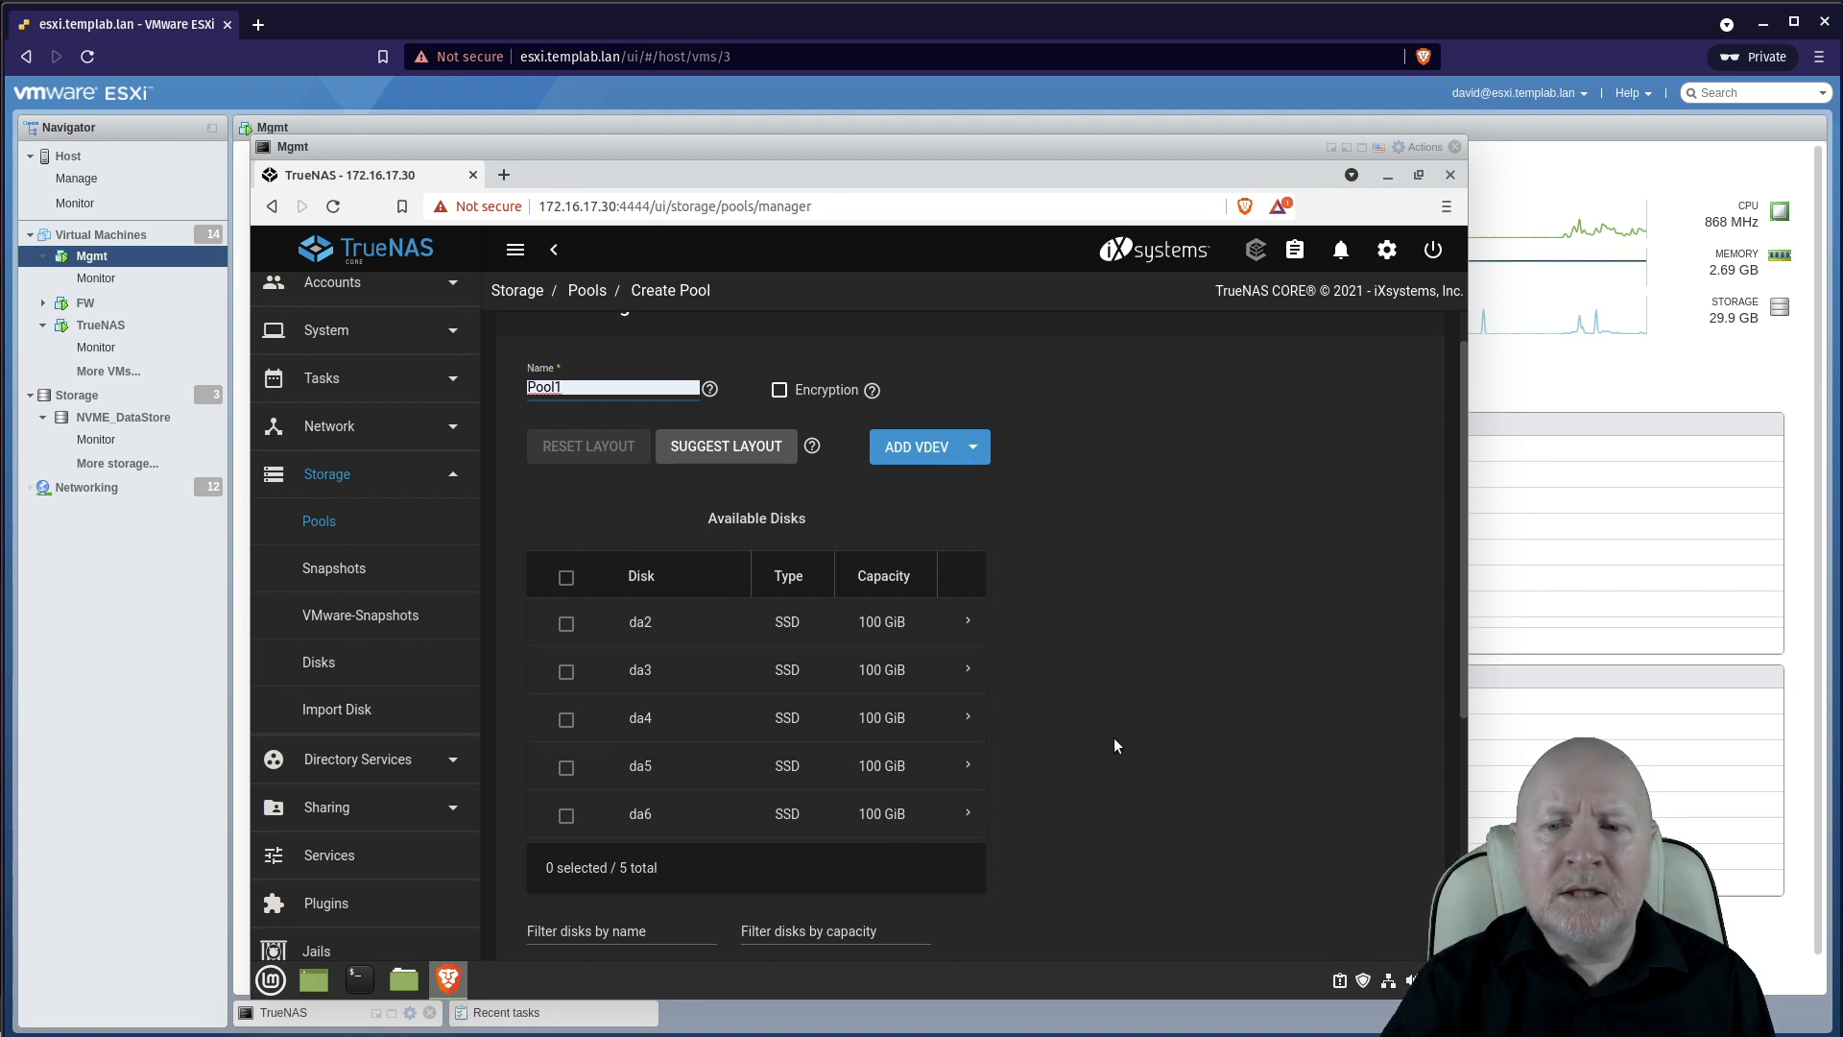
{"action": "scroll", "coordinate": [1122, 730], "scroll_direction": "down", "scroll_amount": 2}
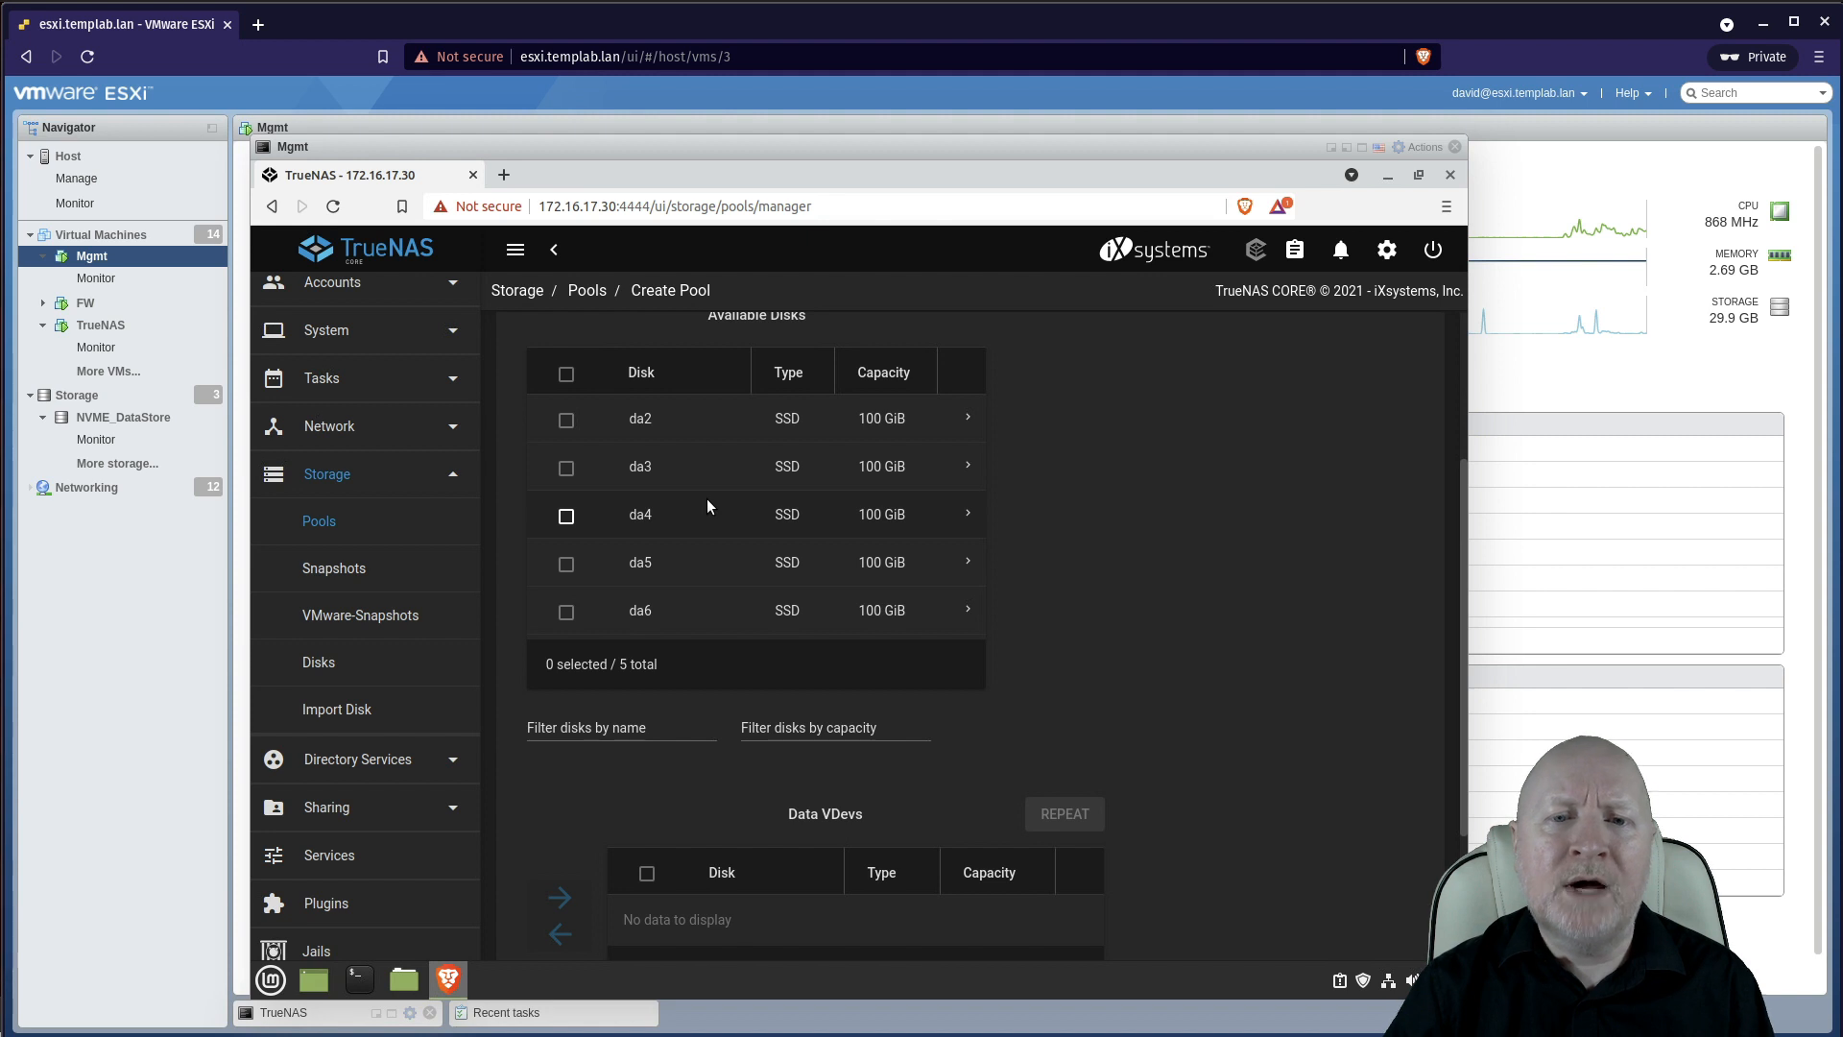
{"action": "scroll", "coordinate": [1236, 651], "scroll_direction": "up", "scroll_amount": 1}
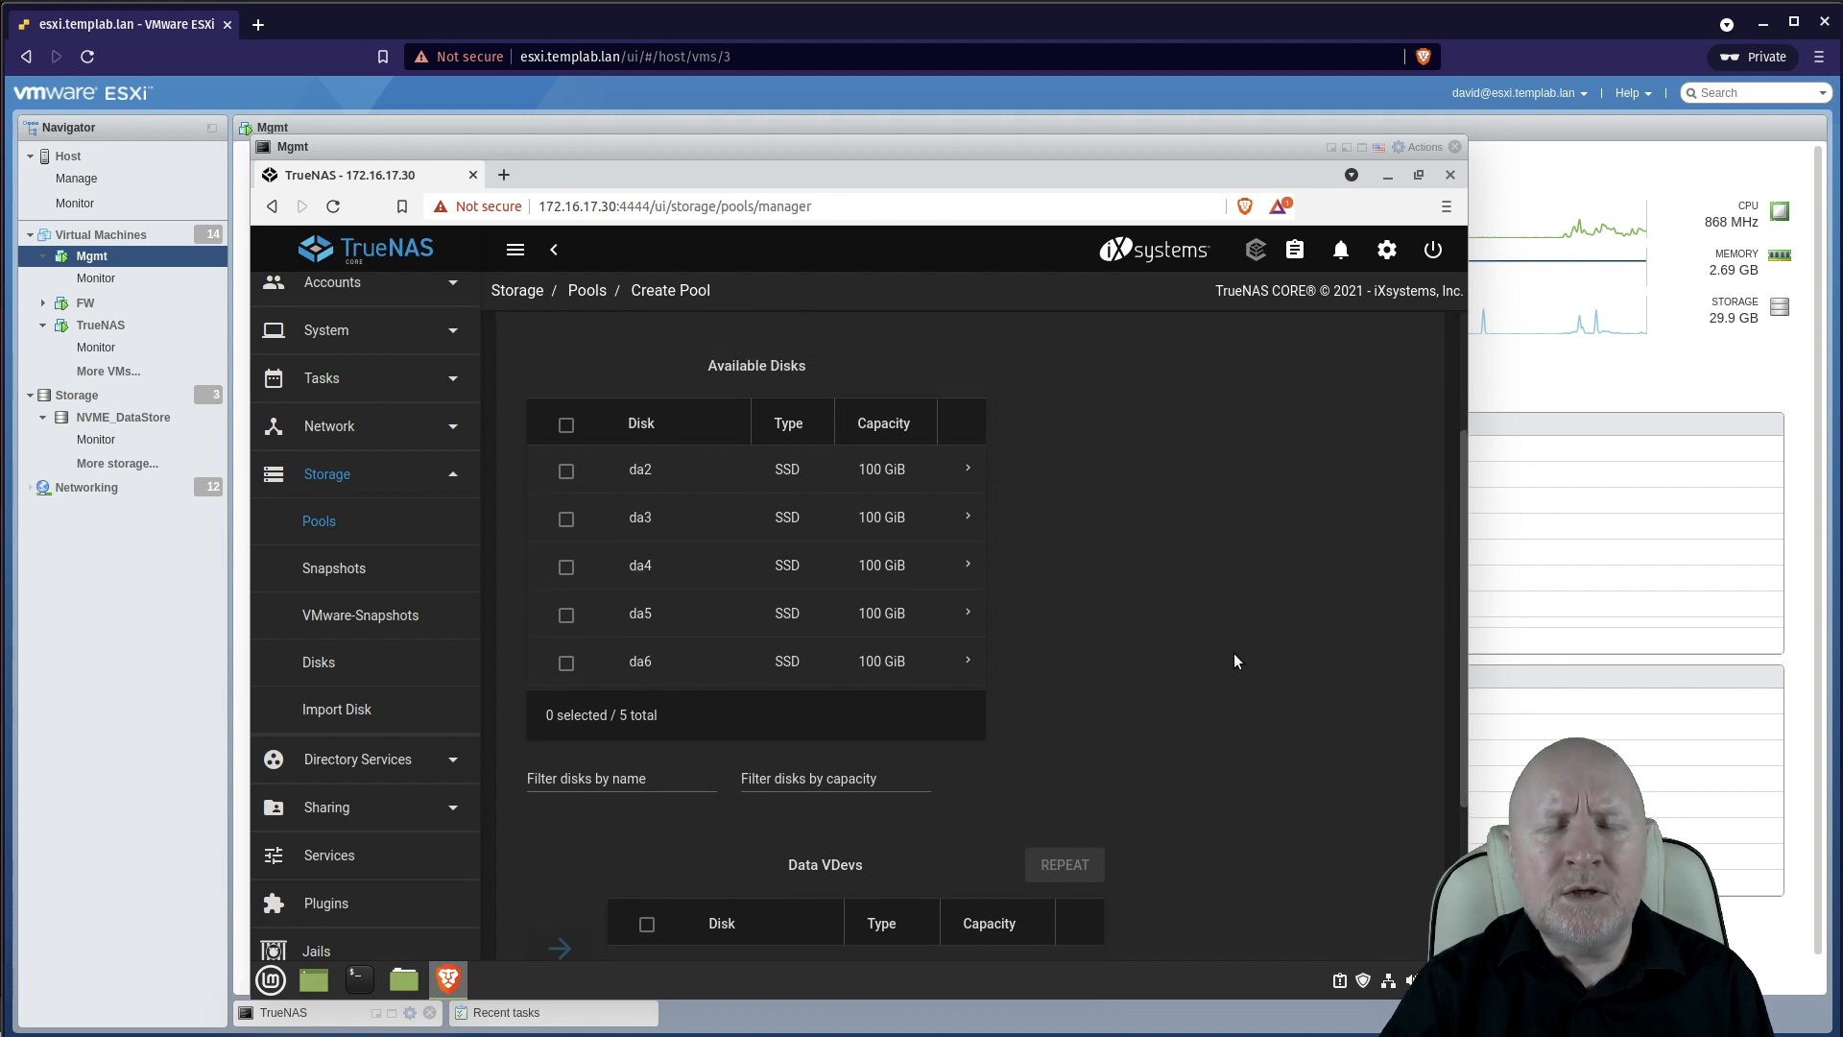
{"action": "scroll", "coordinate": [1183, 664], "scroll_direction": "up", "scroll_amount": 4}
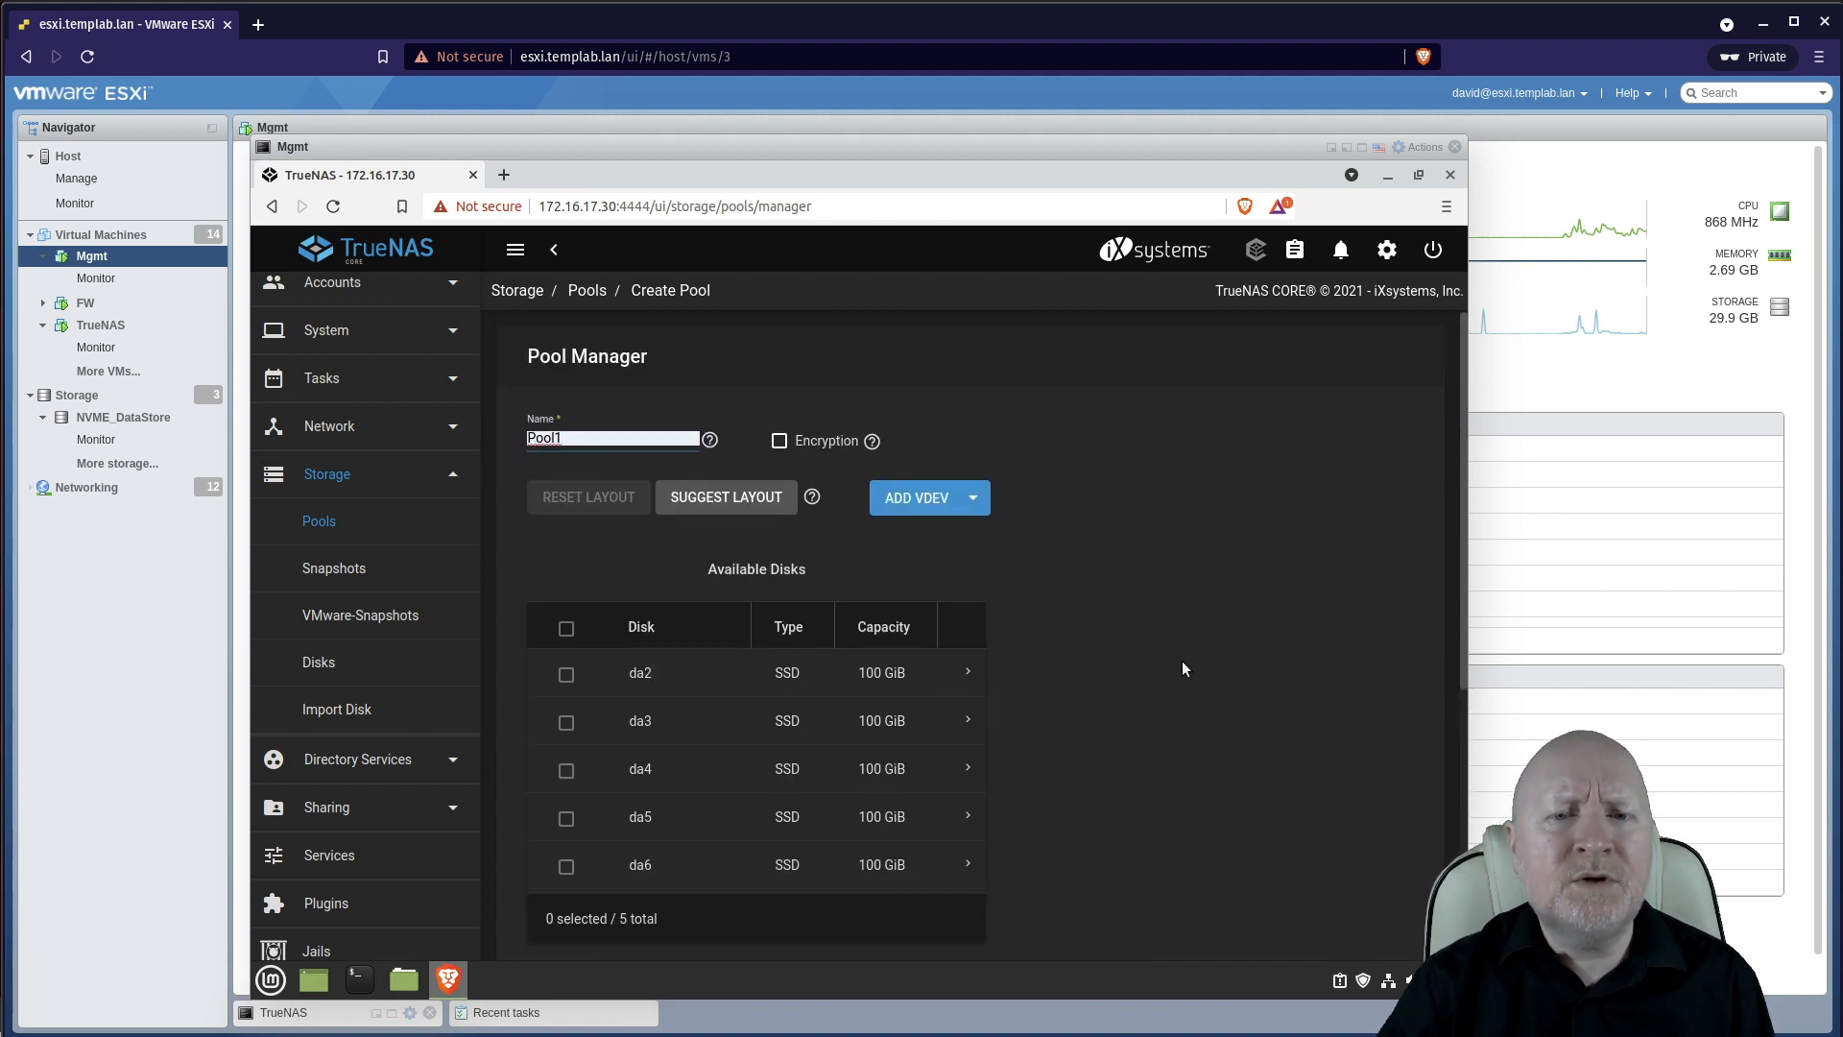
{"action": "scroll", "coordinate": [672, 614], "scroll_direction": "down", "scroll_amount": 1}
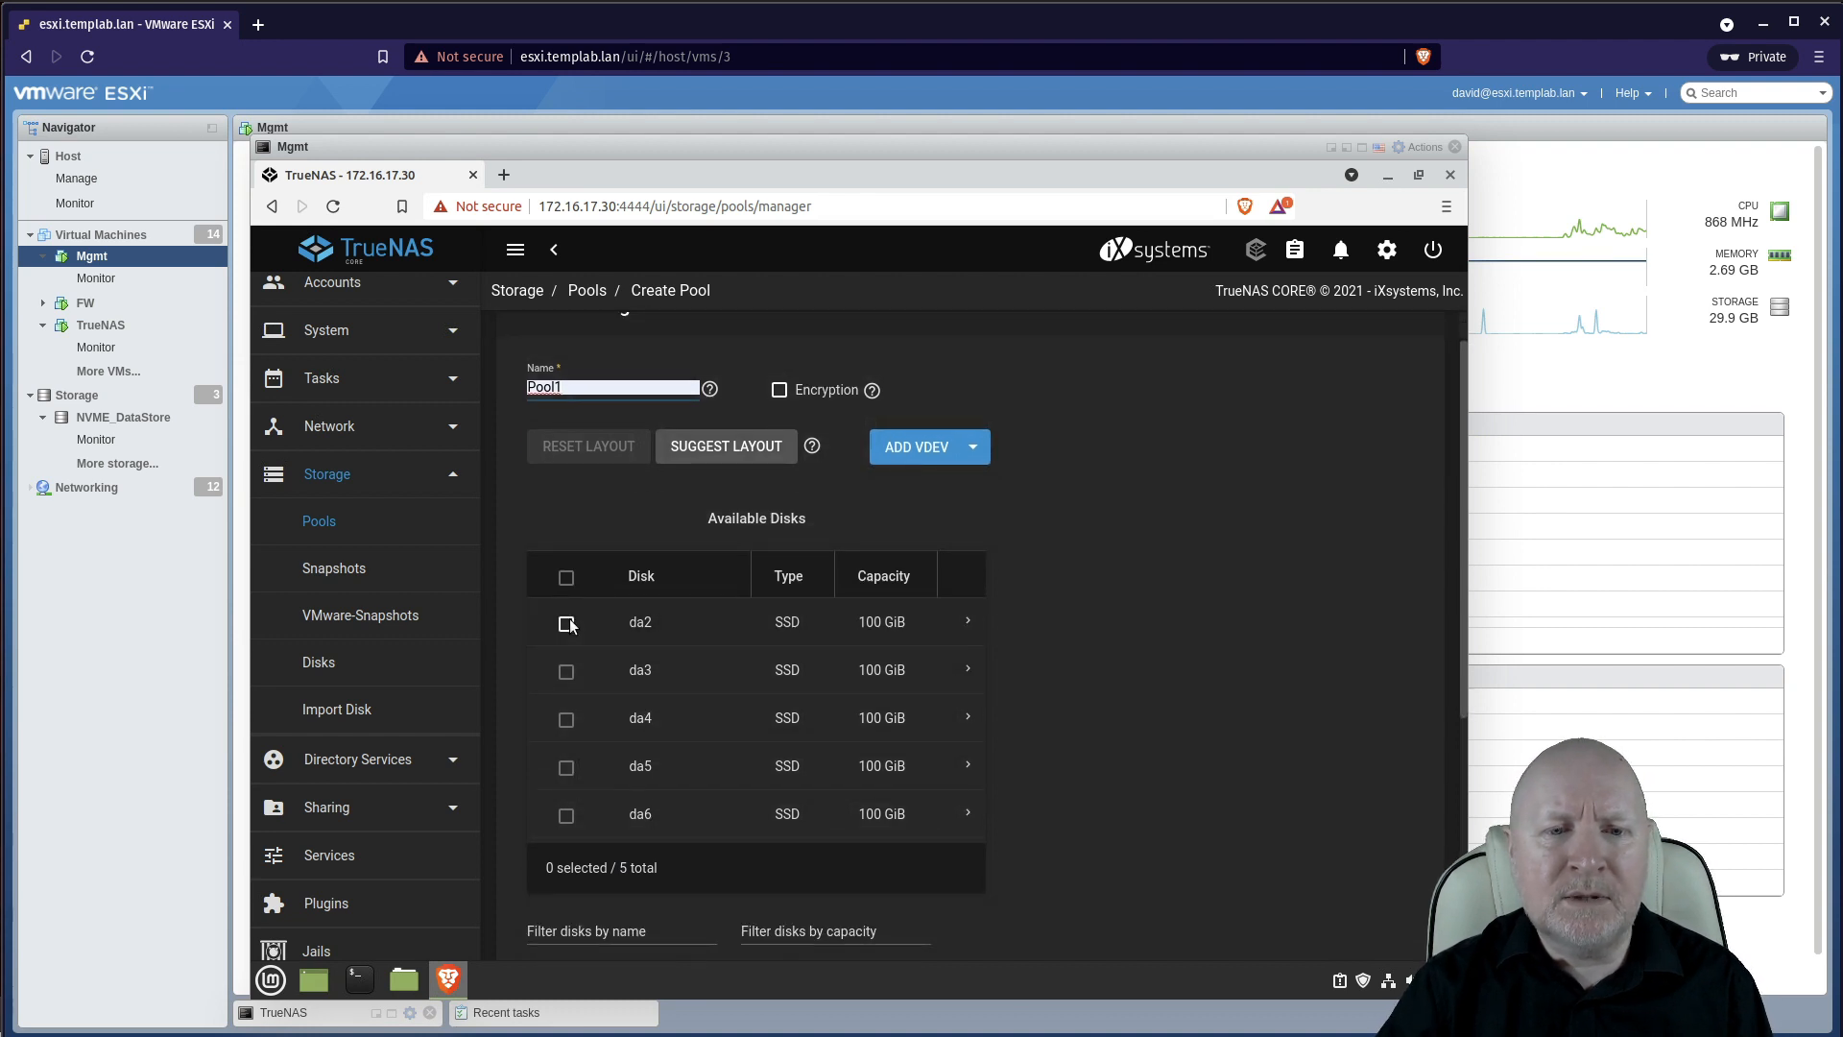
{"action": "left_click", "coordinate": [567, 623]}
{"action": "left_click", "coordinate": [566, 671]}
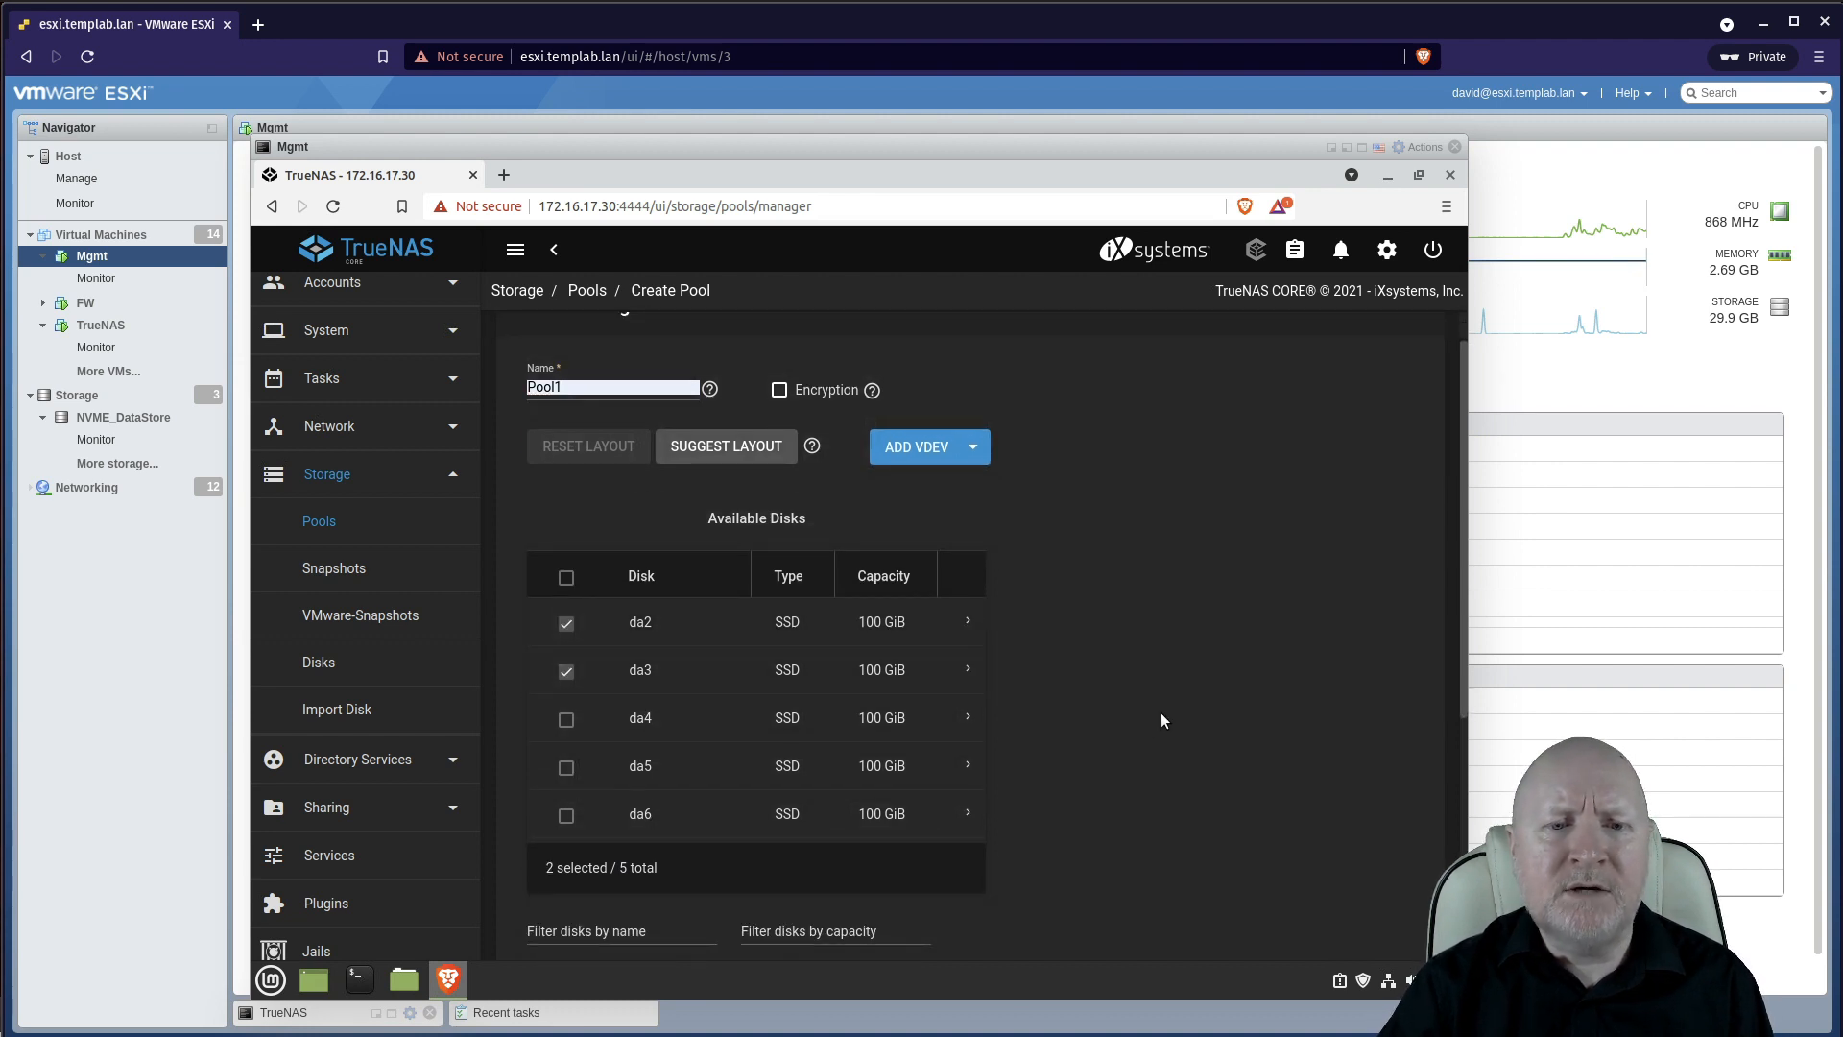
{"action": "scroll", "coordinate": [1161, 721], "scroll_direction": "down", "scroll_amount": 5}
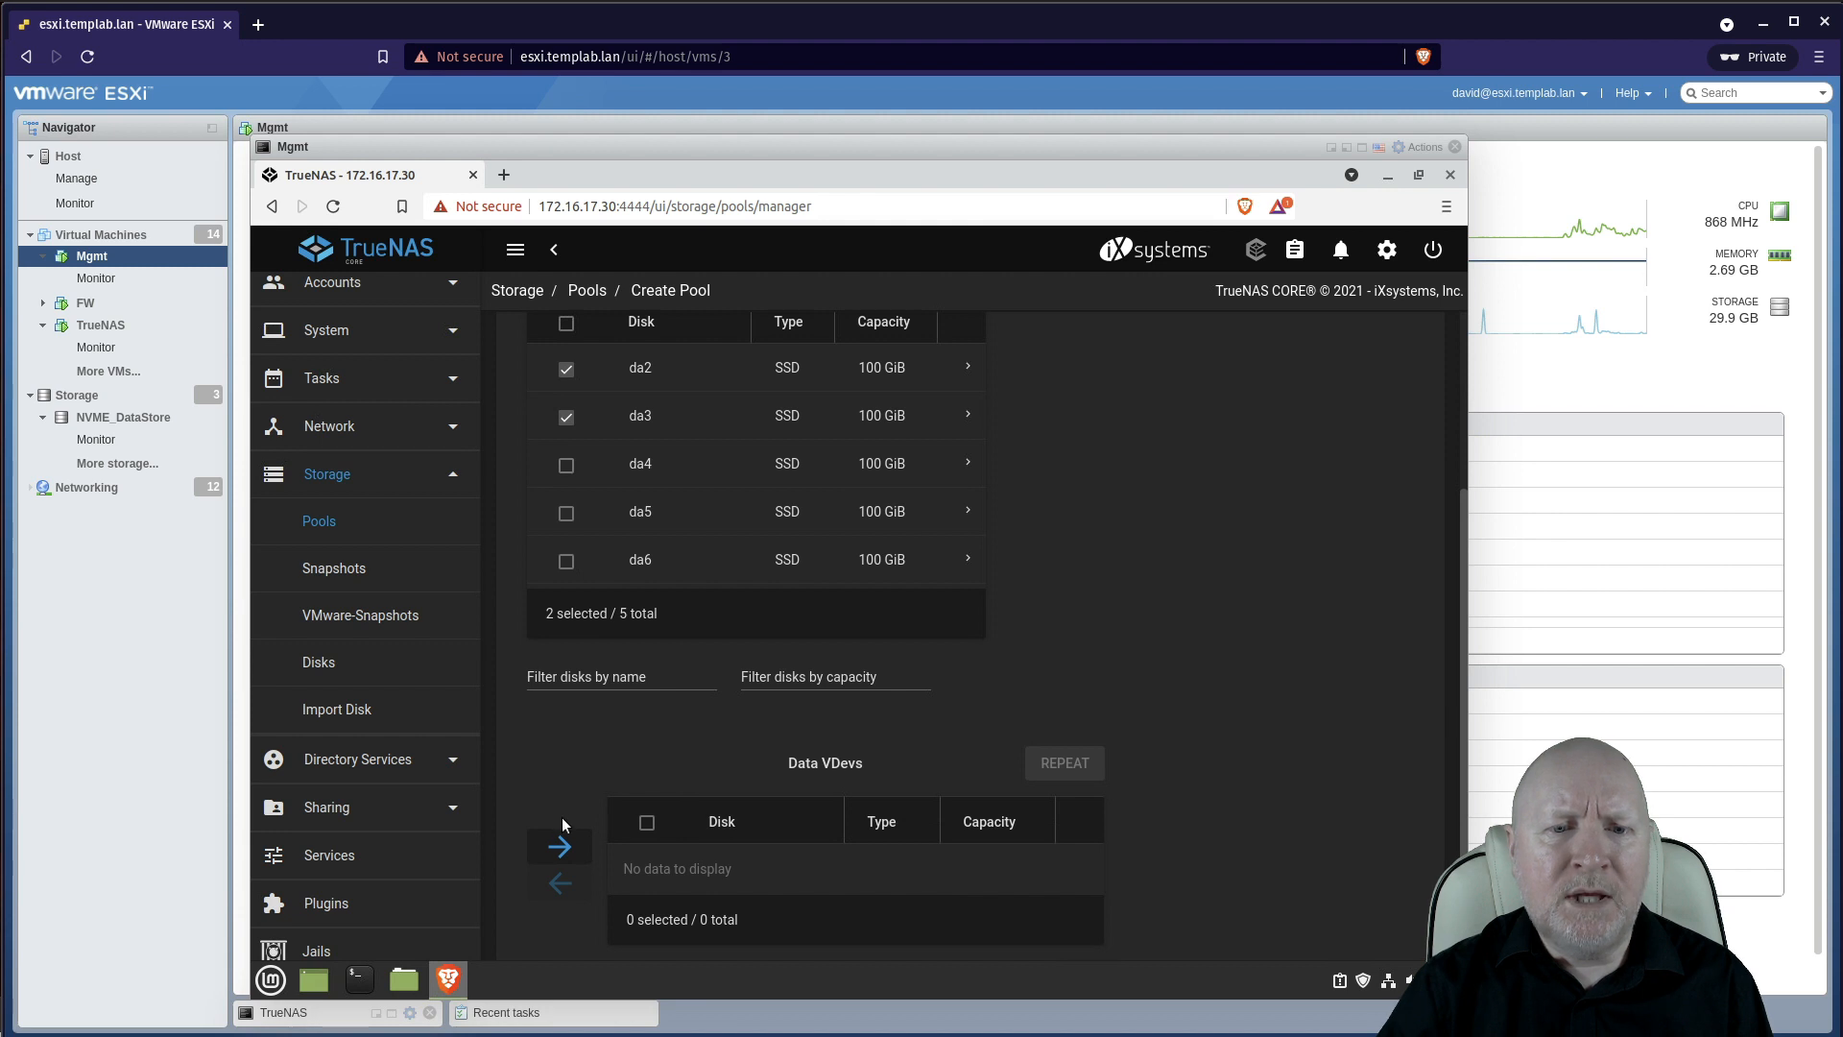
{"action": "left_click", "coordinate": [563, 848]}
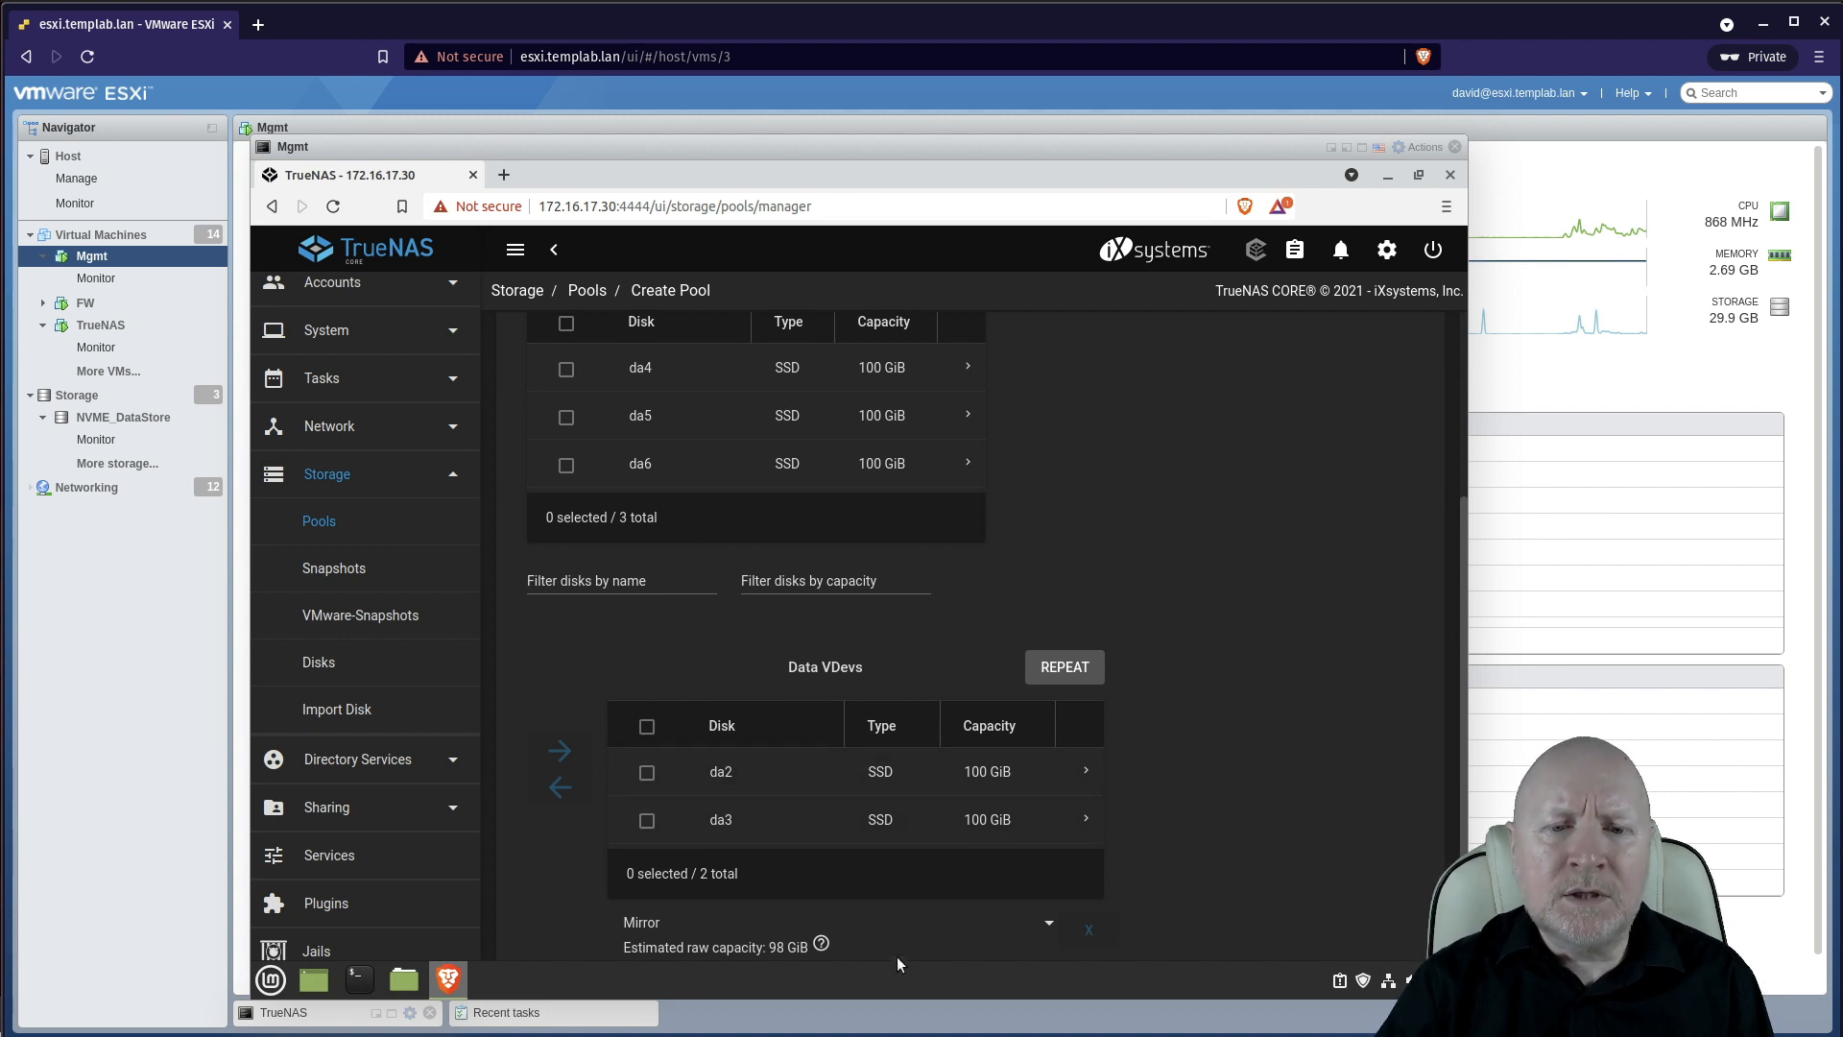
Step: Switch the two-disk data vdev's layout to Stripe to compare its capacity, and set it back to Mirror
{"action": "scroll", "coordinate": [1183, 827], "scroll_direction": "down", "scroll_amount": 1}
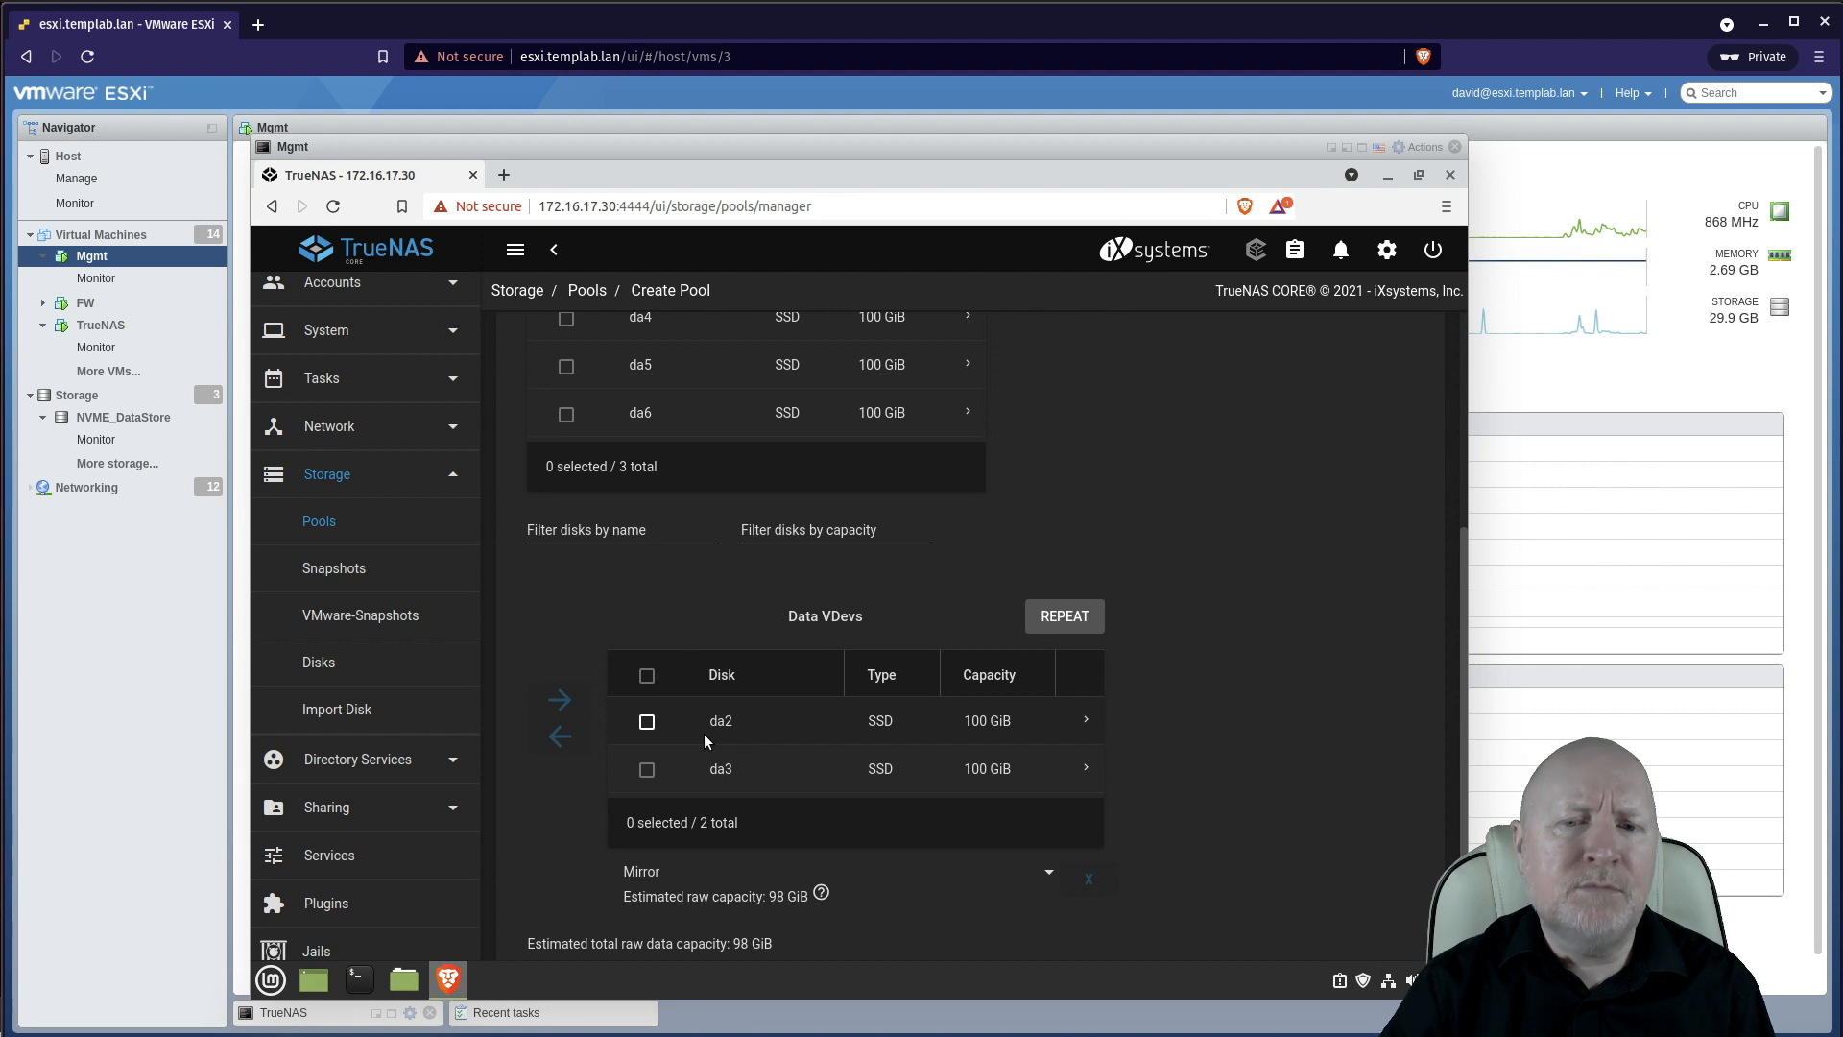
{"action": "left_click", "coordinate": [1047, 876]}
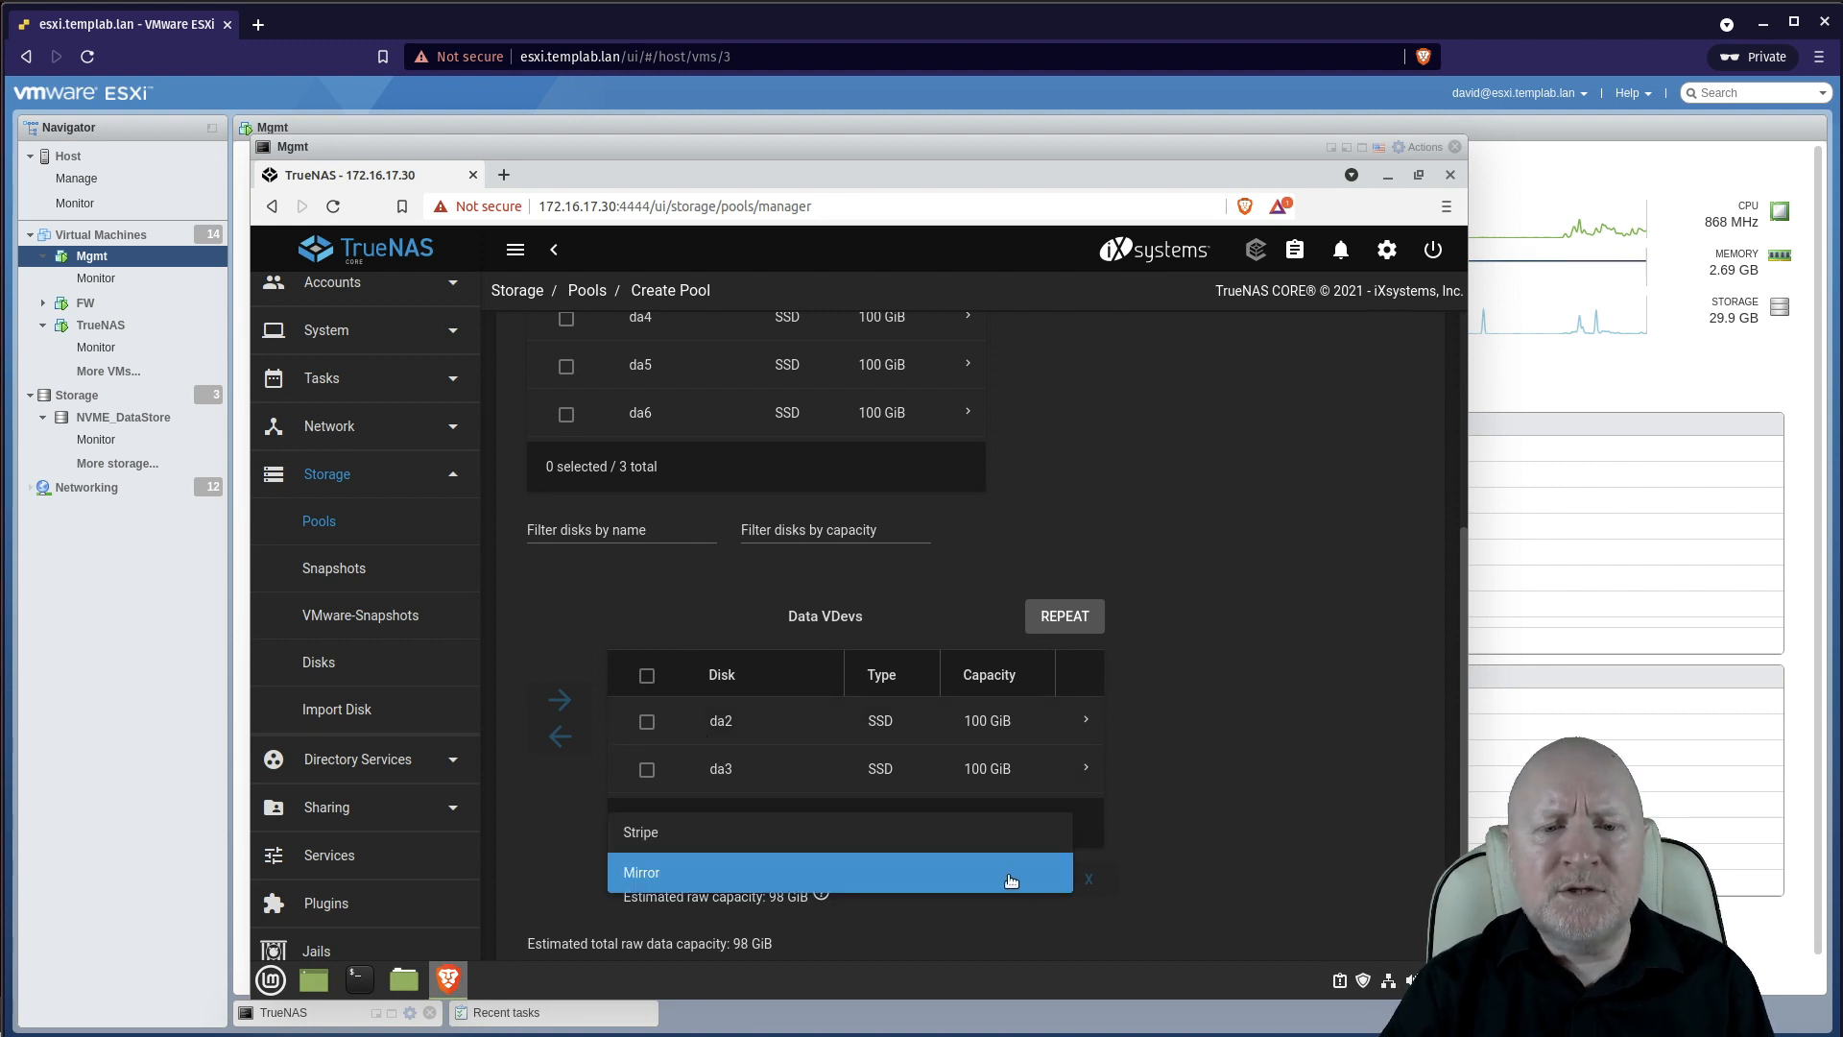
{"action": "left_click", "coordinate": [739, 833]}
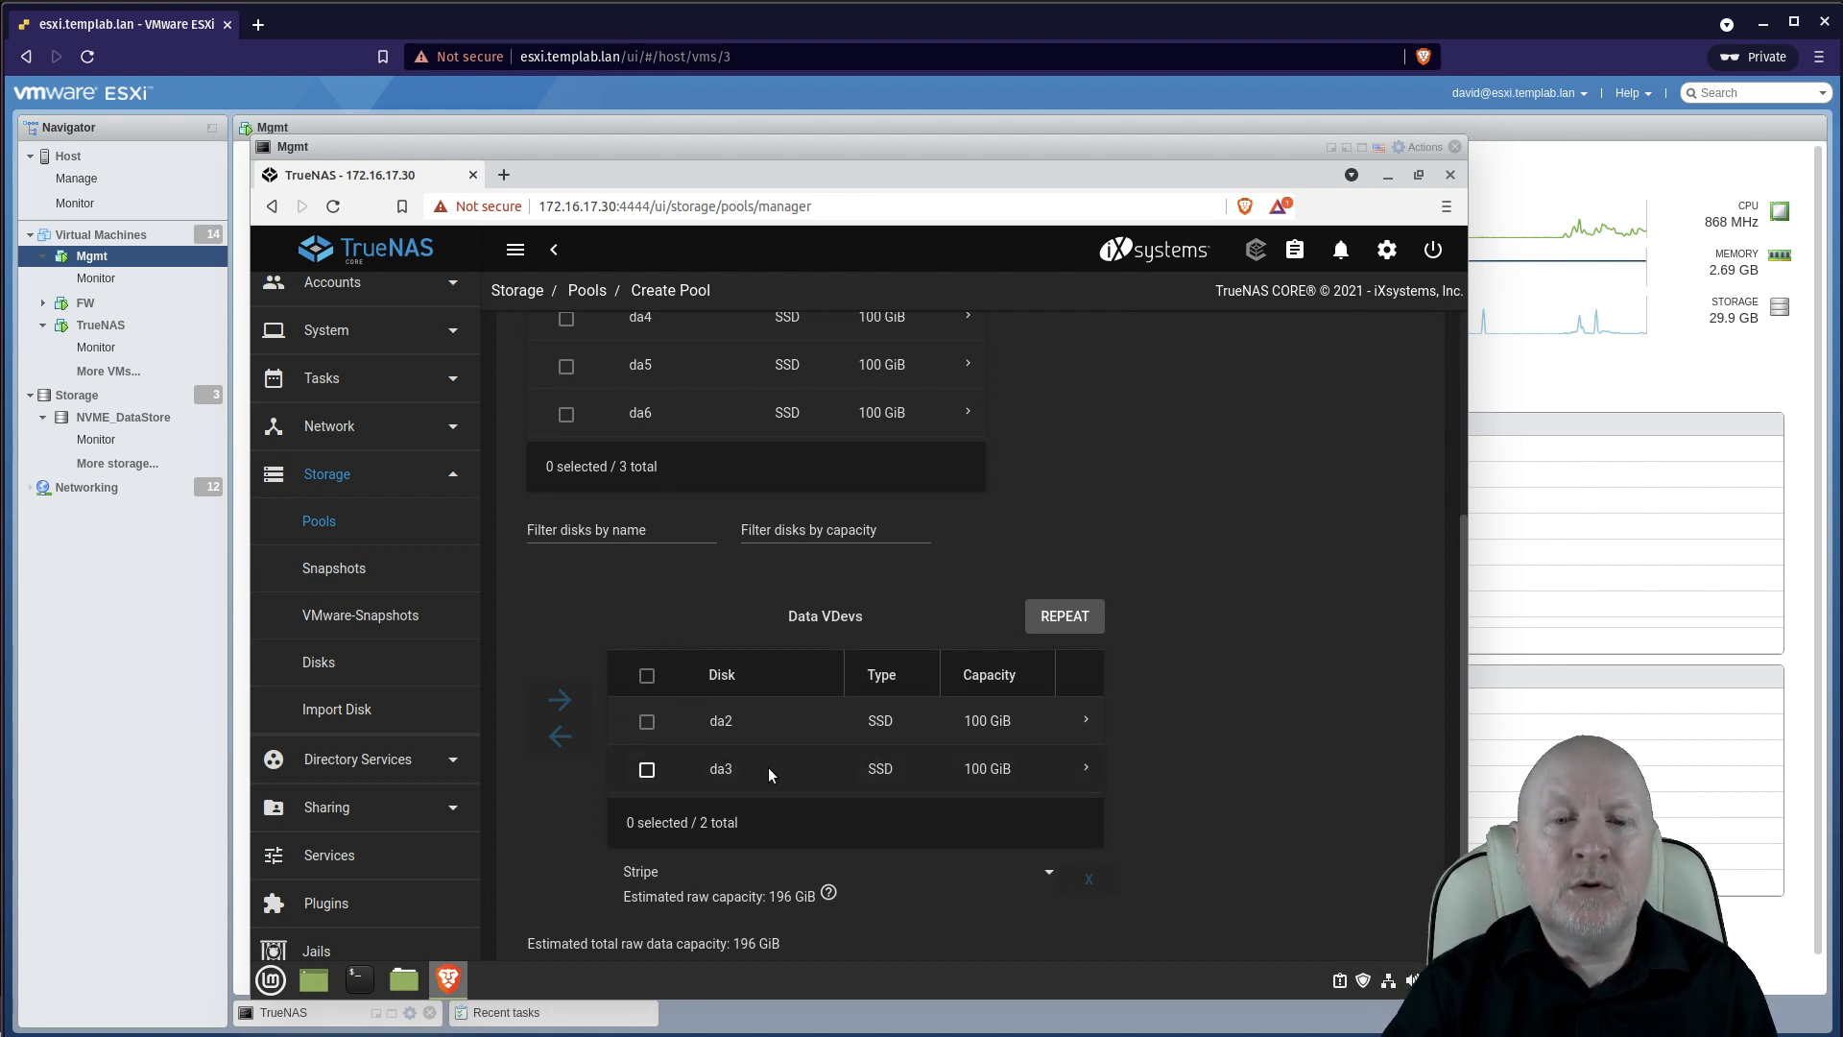
{"action": "left_click", "coordinate": [1053, 875]}
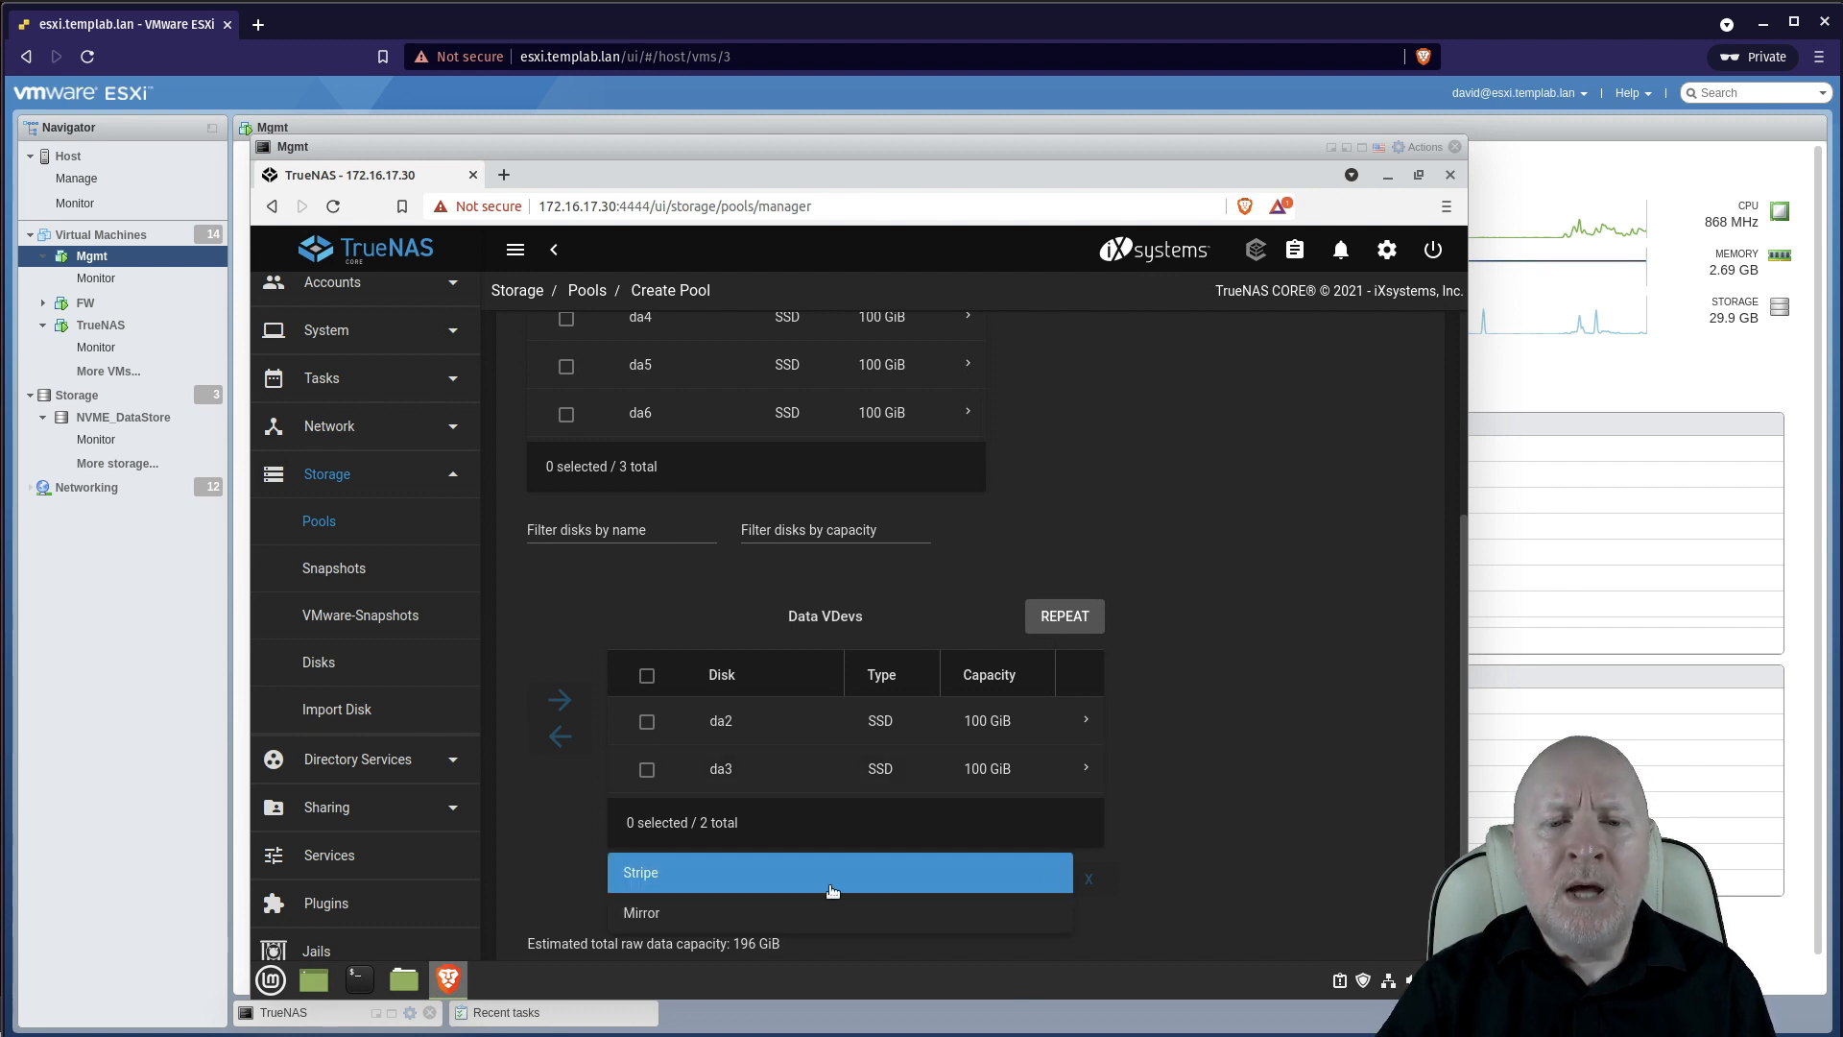
{"action": "left_click", "coordinate": [807, 910]}
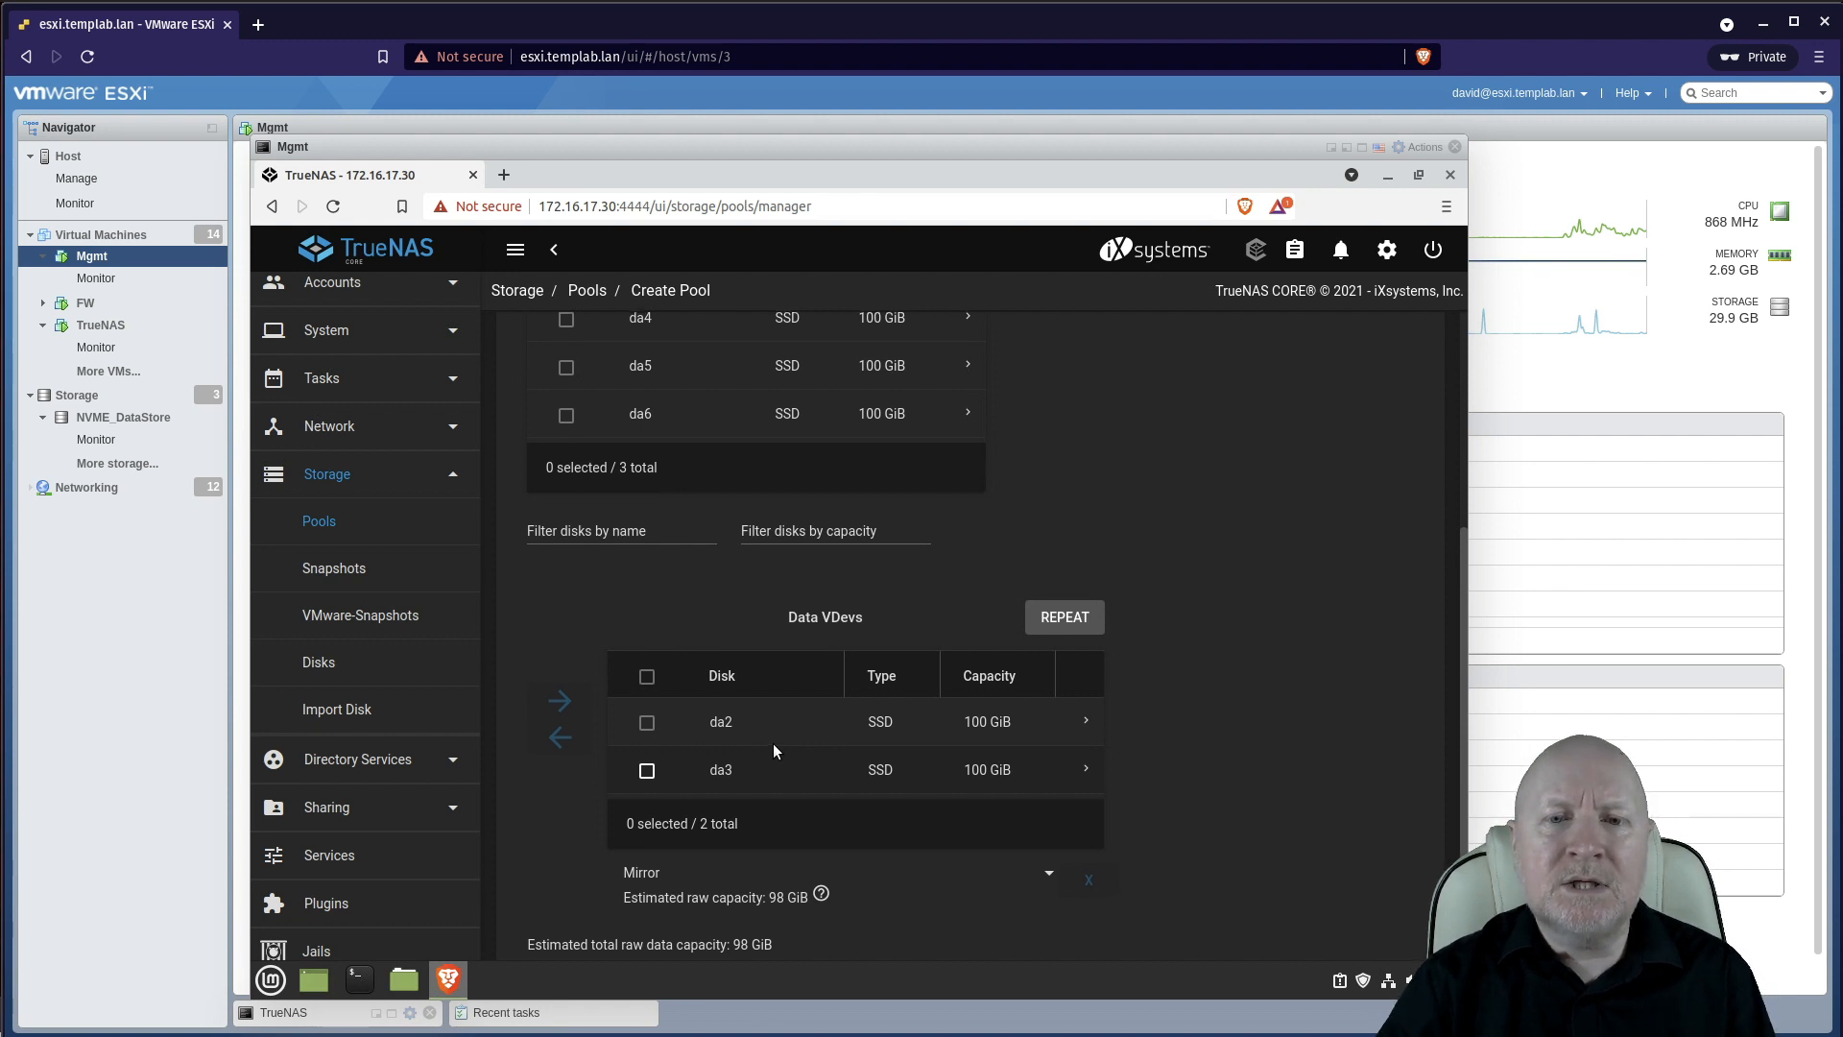
Step: Add disk da4 to the pool's data vdev and check its layout and estimated capacity
{"action": "scroll", "coordinate": [774, 743], "scroll_direction": "up", "scroll_amount": 3}
{"action": "left_click", "coordinate": [566, 469]}
{"action": "scroll", "coordinate": [634, 758], "scroll_direction": "down", "scroll_amount": 1}
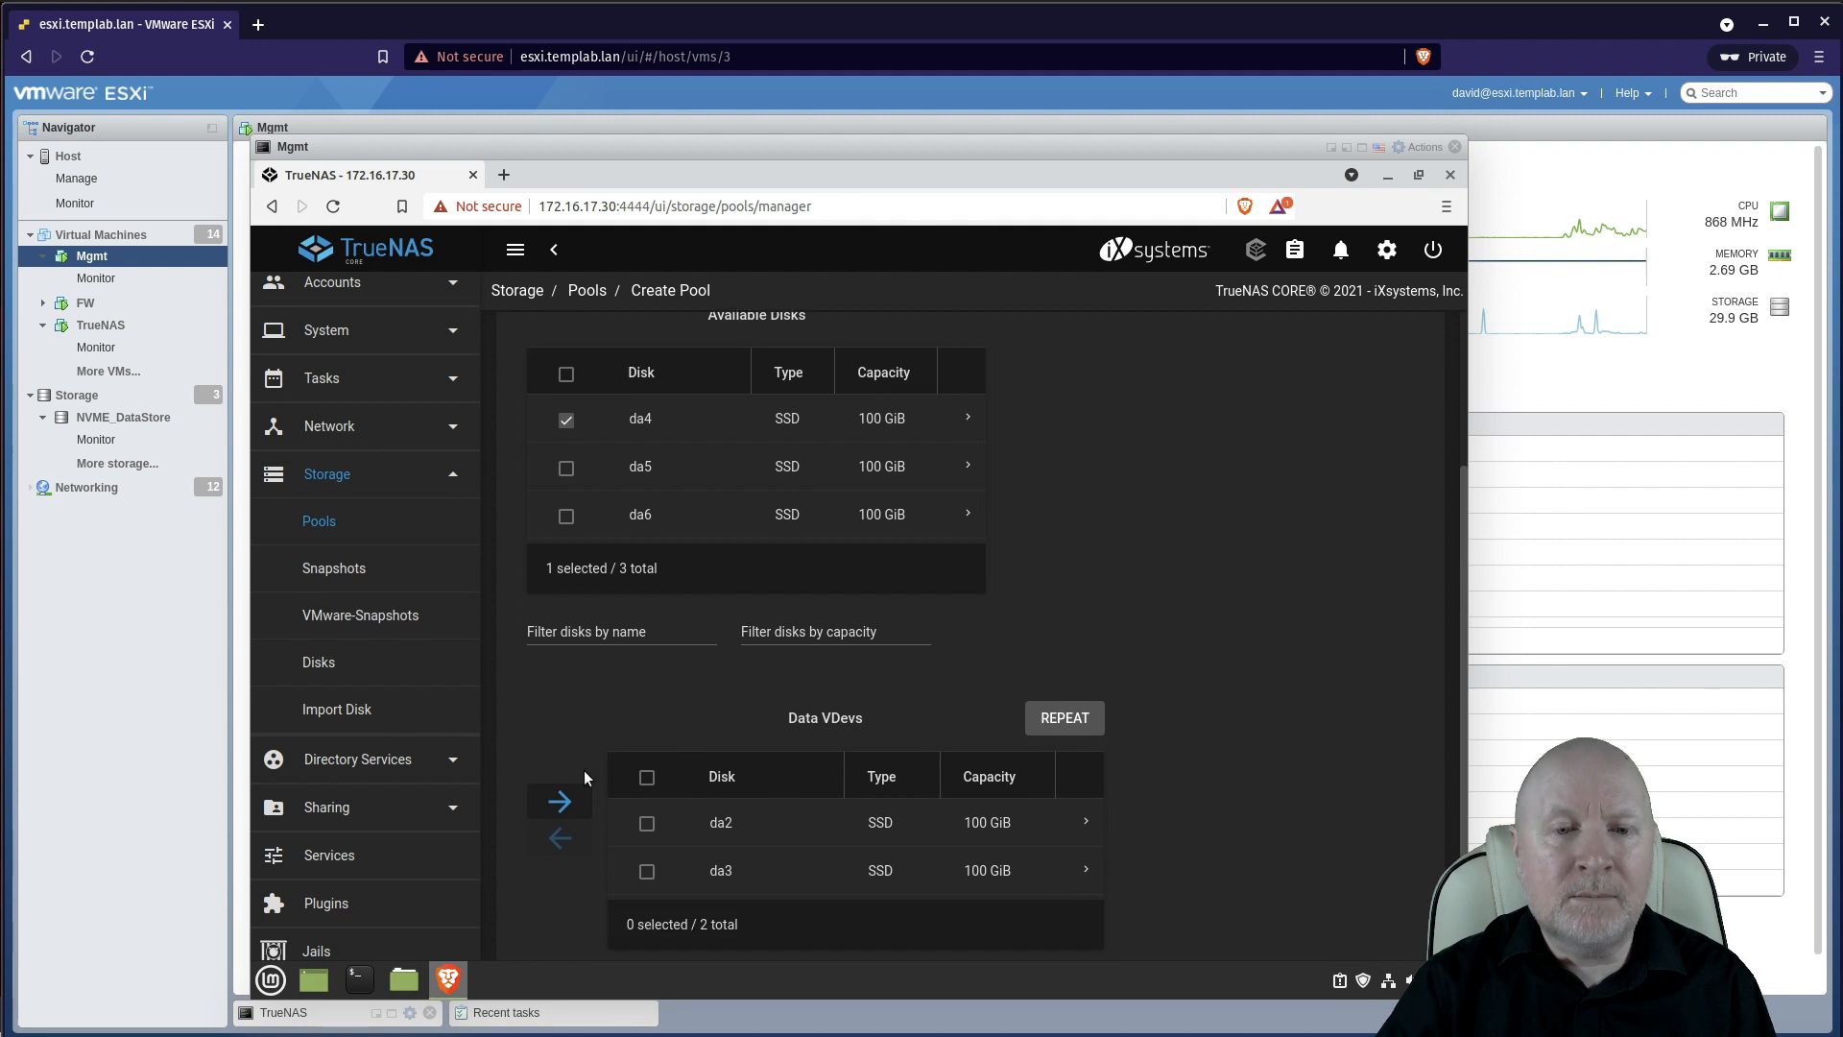
{"action": "left_click", "coordinate": [562, 805]}
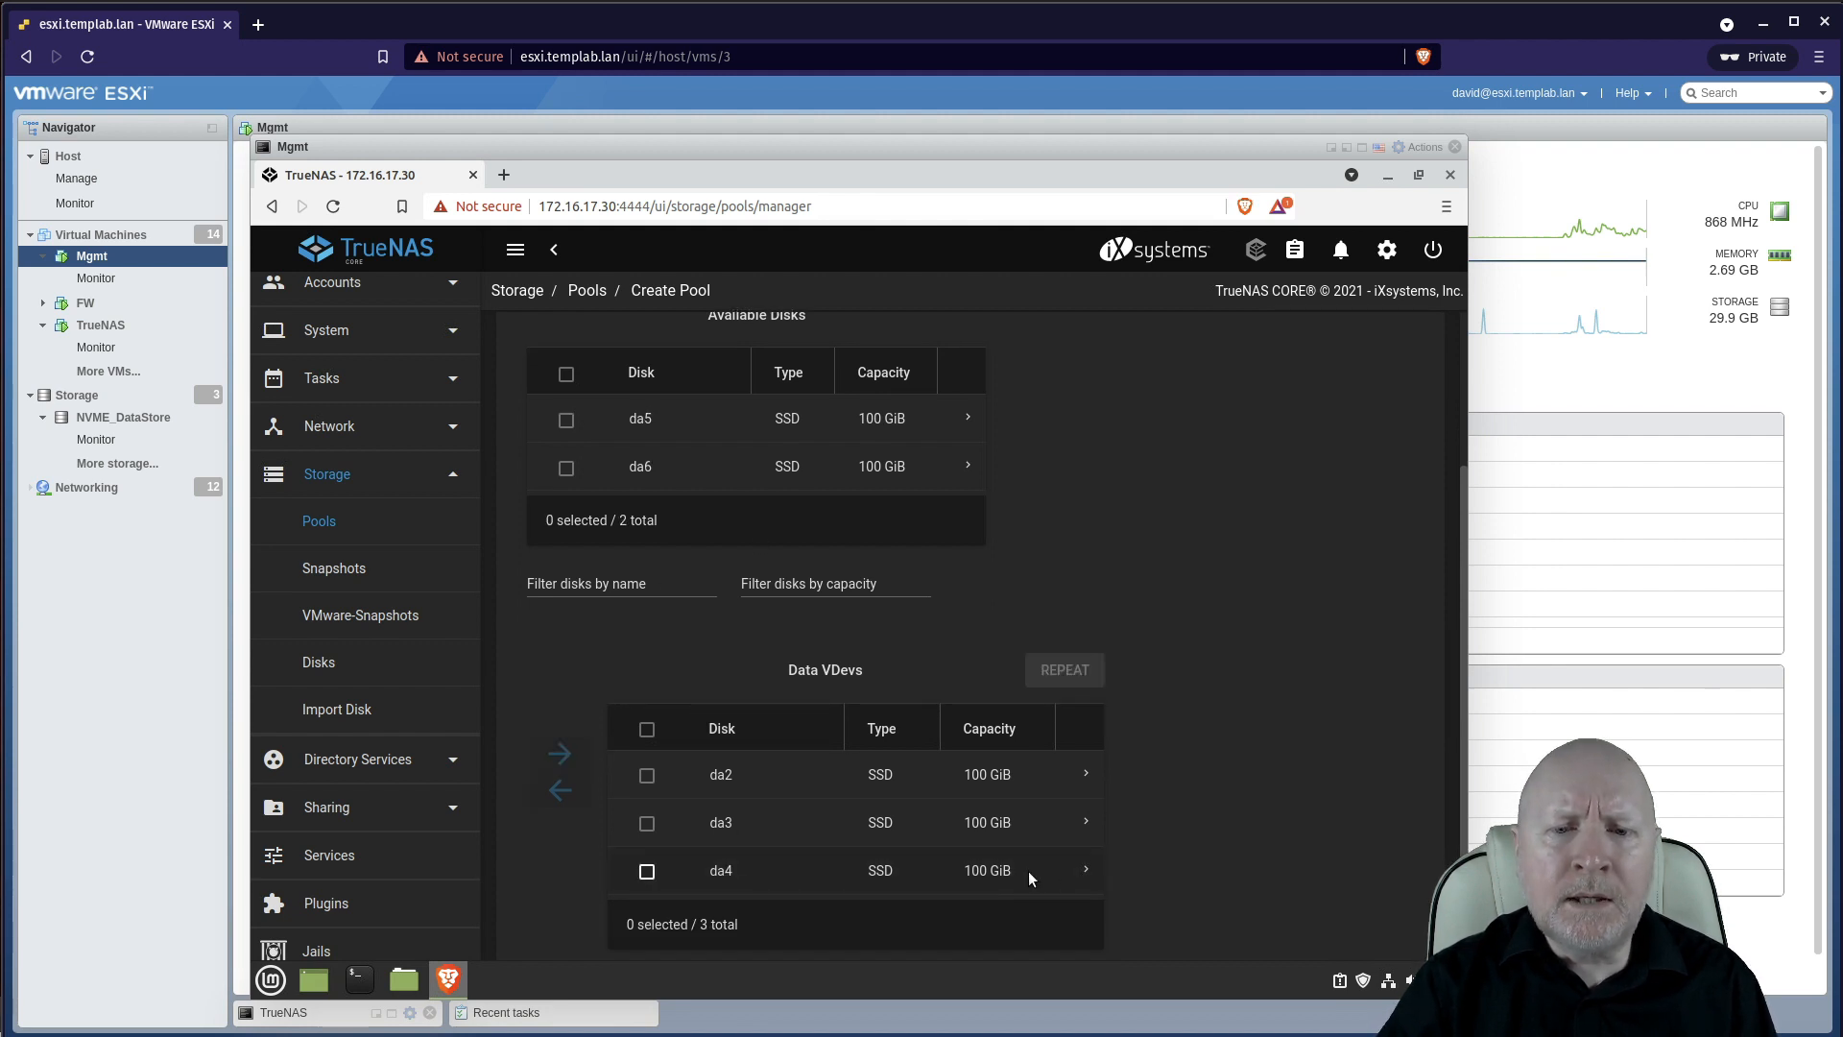
{"action": "scroll", "coordinate": [1242, 878], "scroll_direction": "down", "scroll_amount": 1}
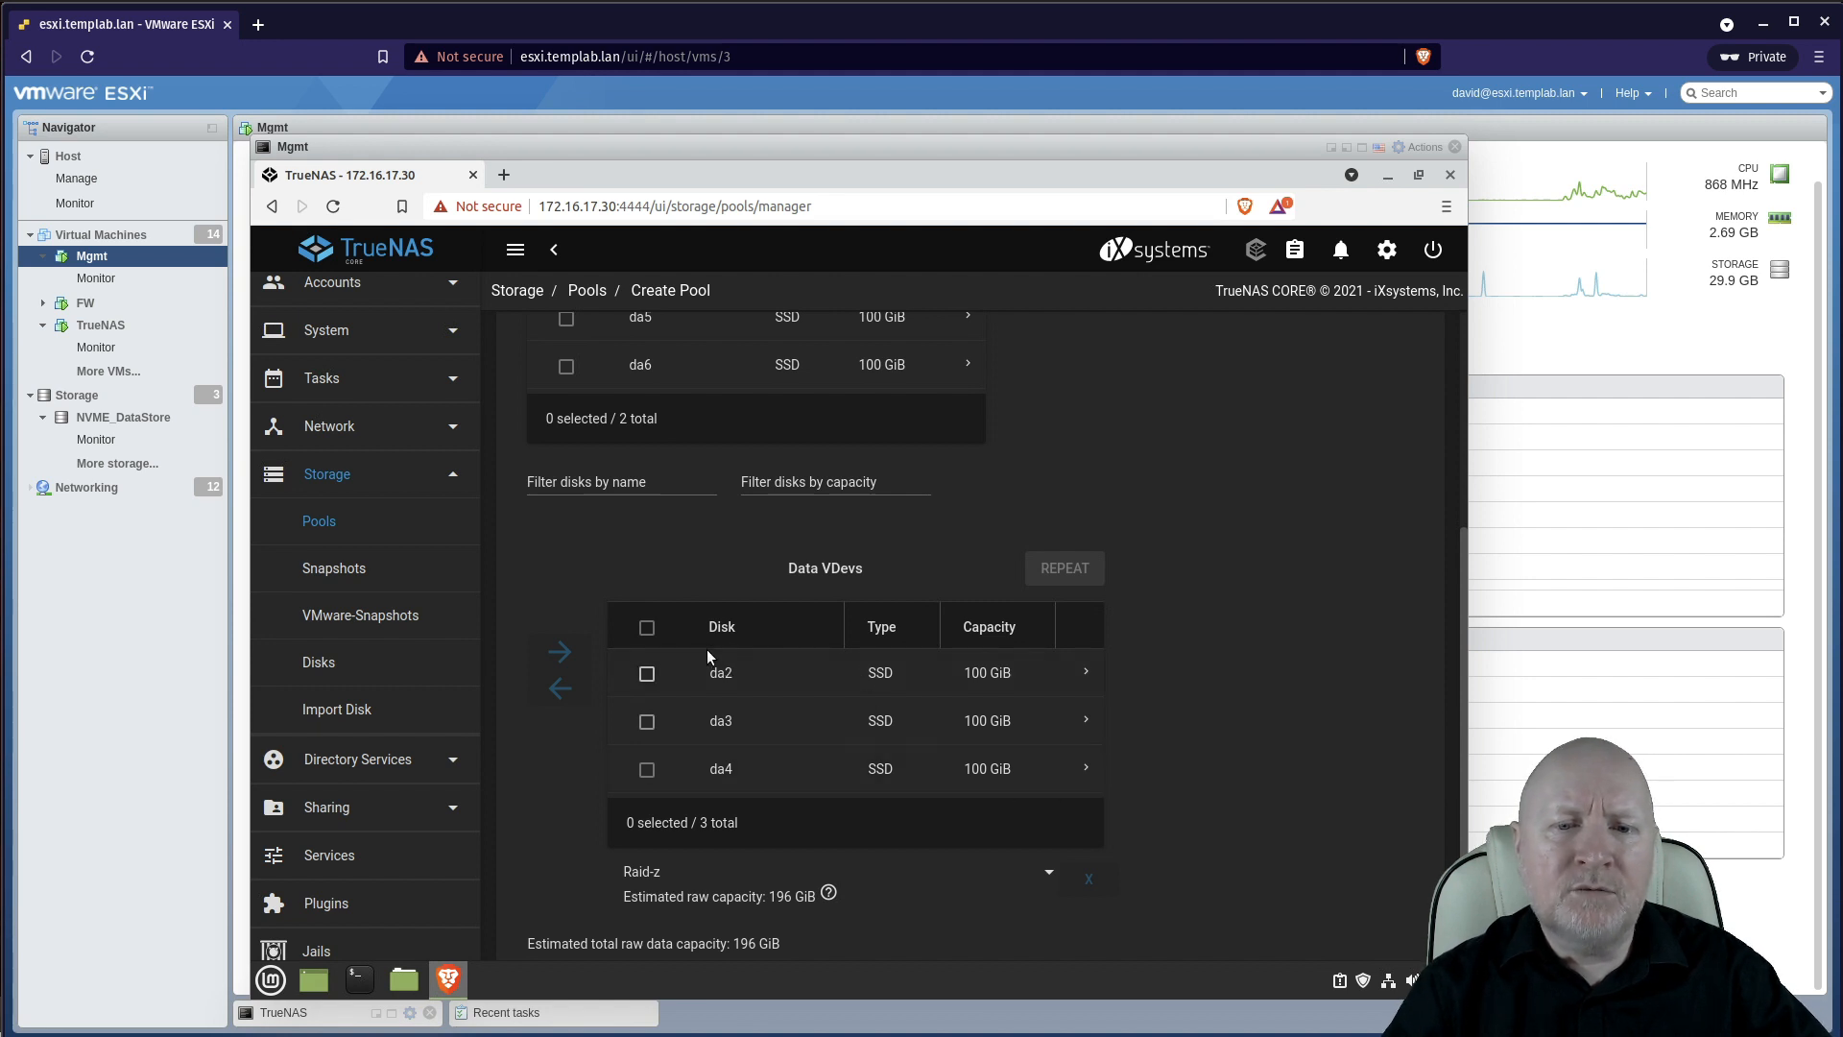
Step: Add disk da5 to the data vdev as its fourth disk
{"action": "scroll", "coordinate": [861, 693], "scroll_direction": "up", "scroll_amount": 1}
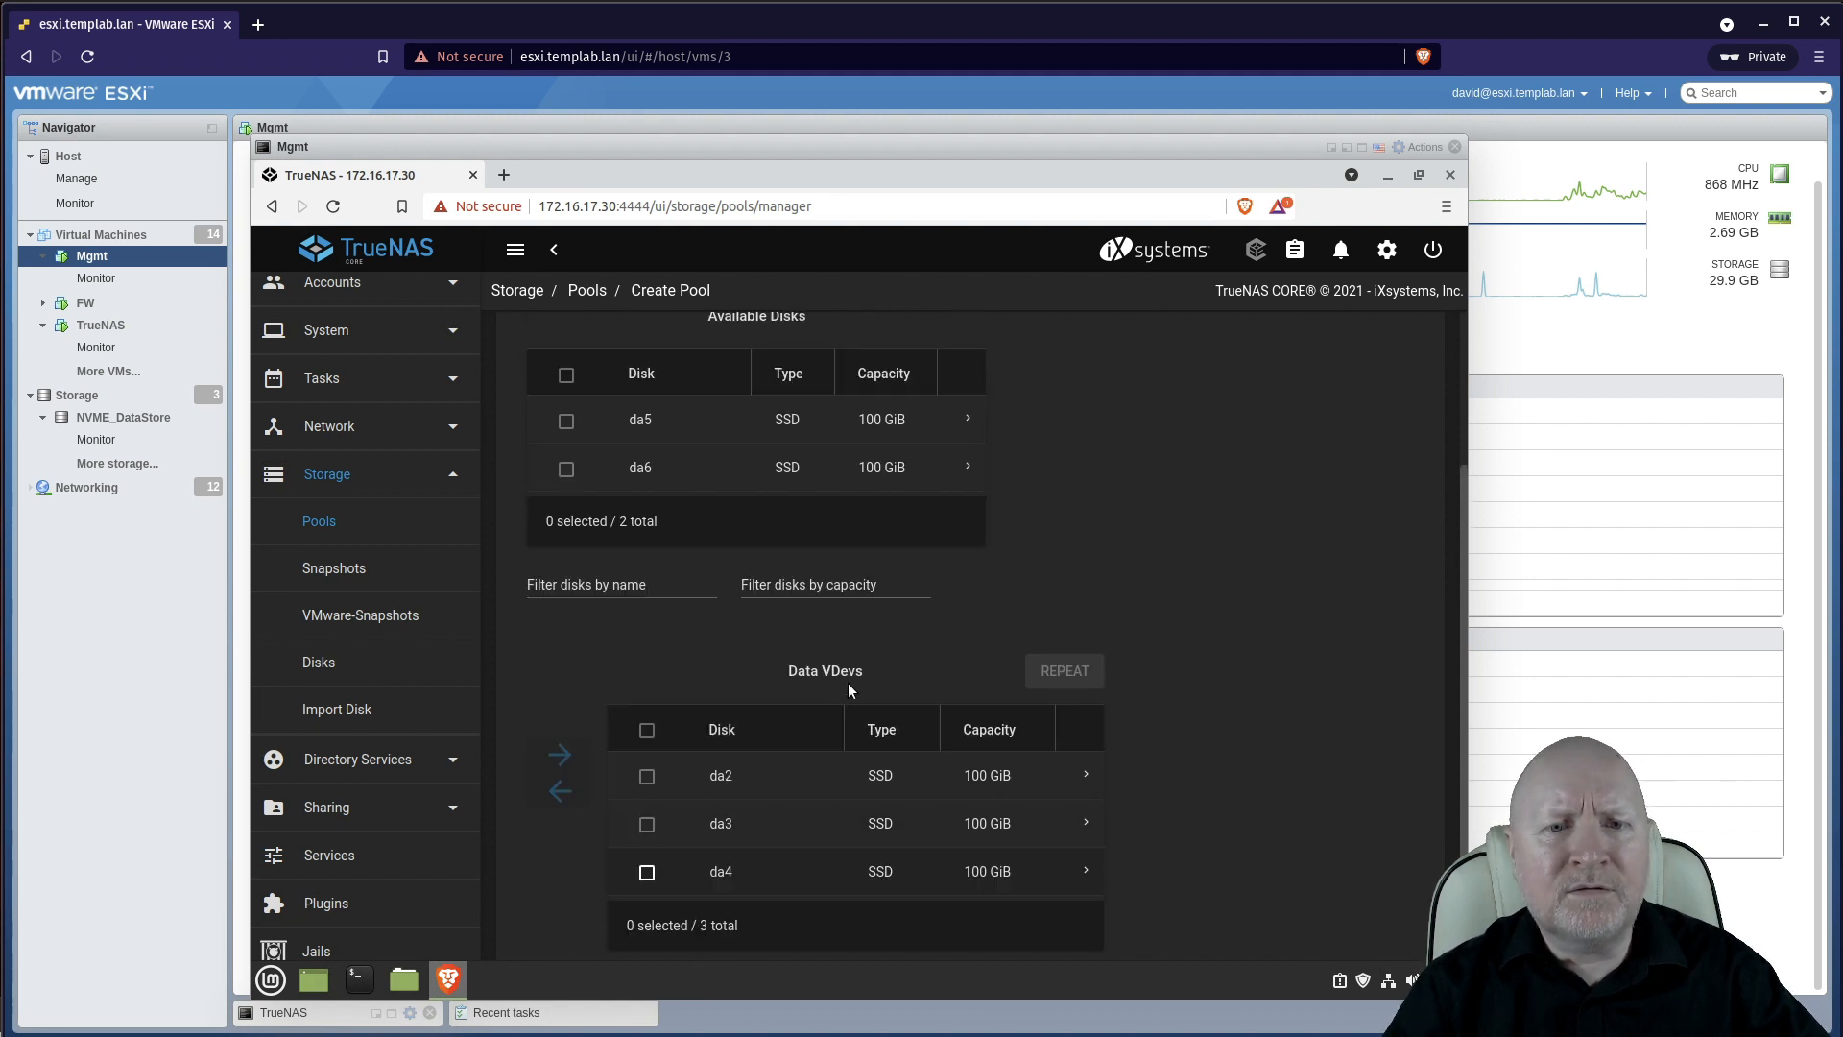
{"action": "scroll", "coordinate": [861, 693], "scroll_direction": "up", "scroll_amount": 1}
{"action": "left_click", "coordinate": [564, 479]}
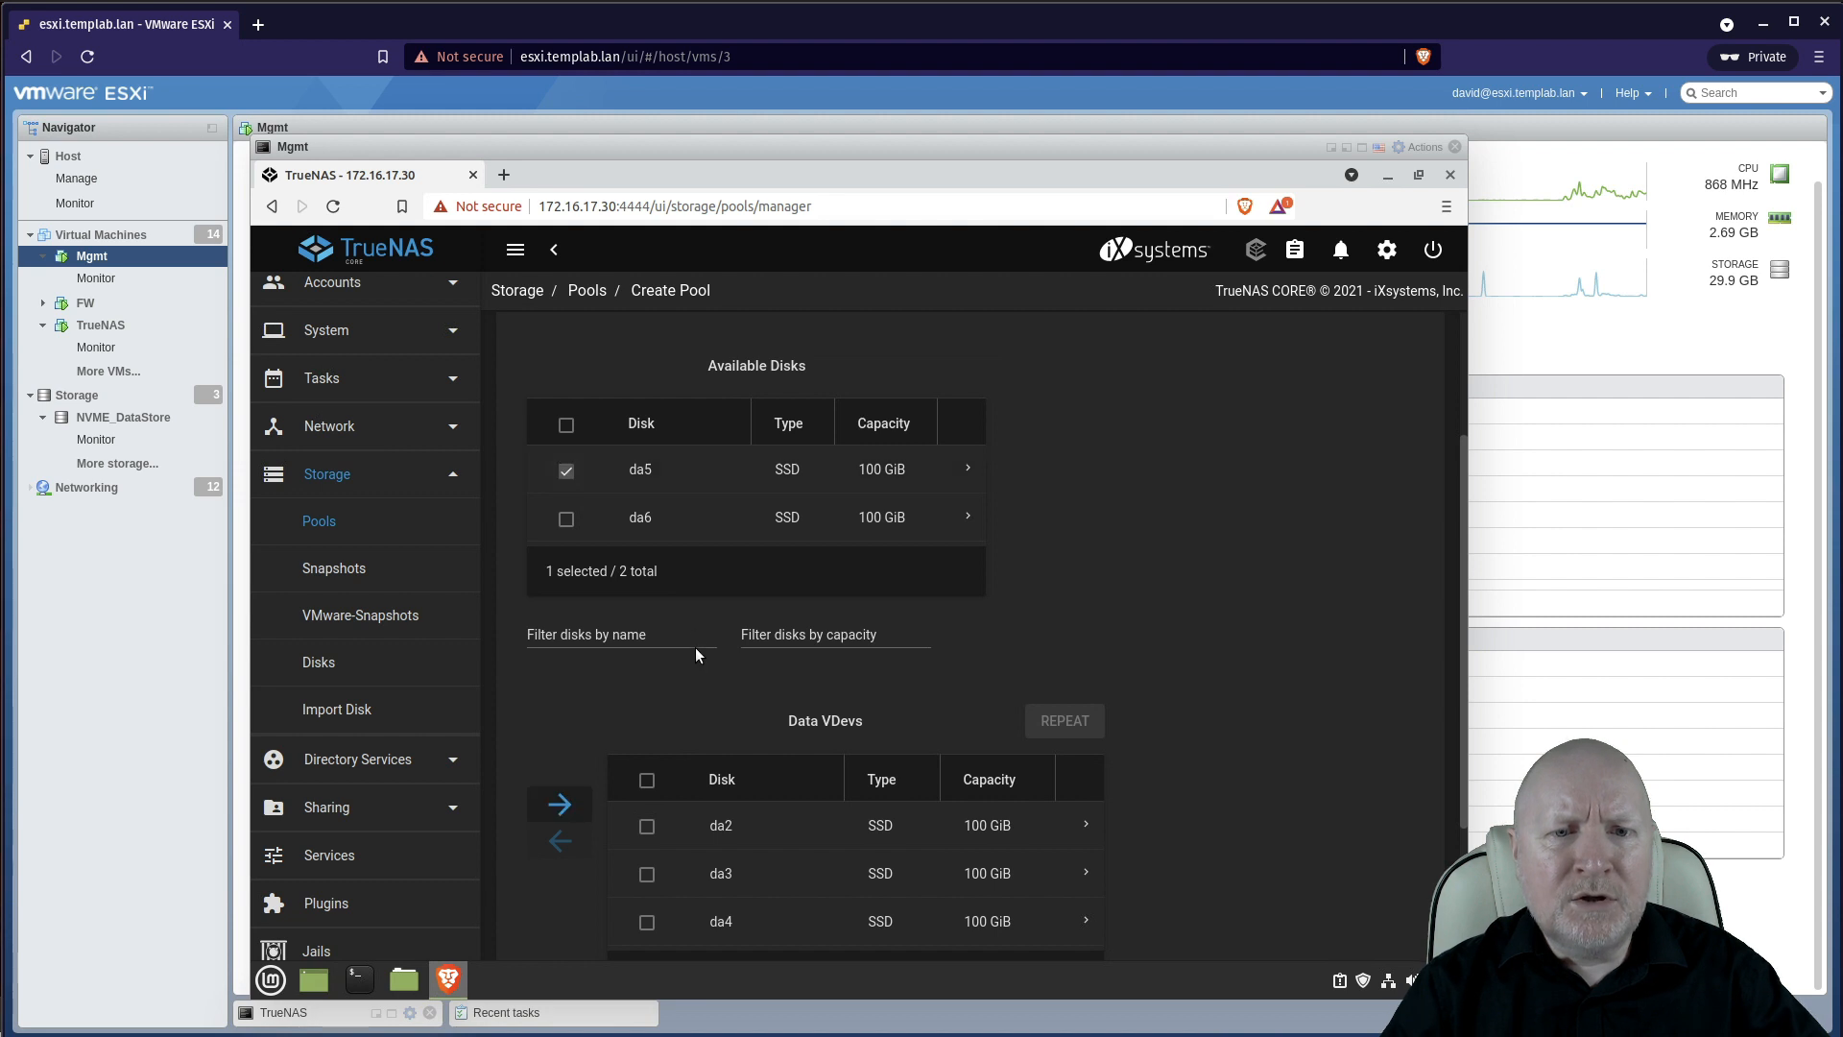
{"action": "scroll", "coordinate": [695, 652], "scroll_direction": "down", "scroll_amount": 2}
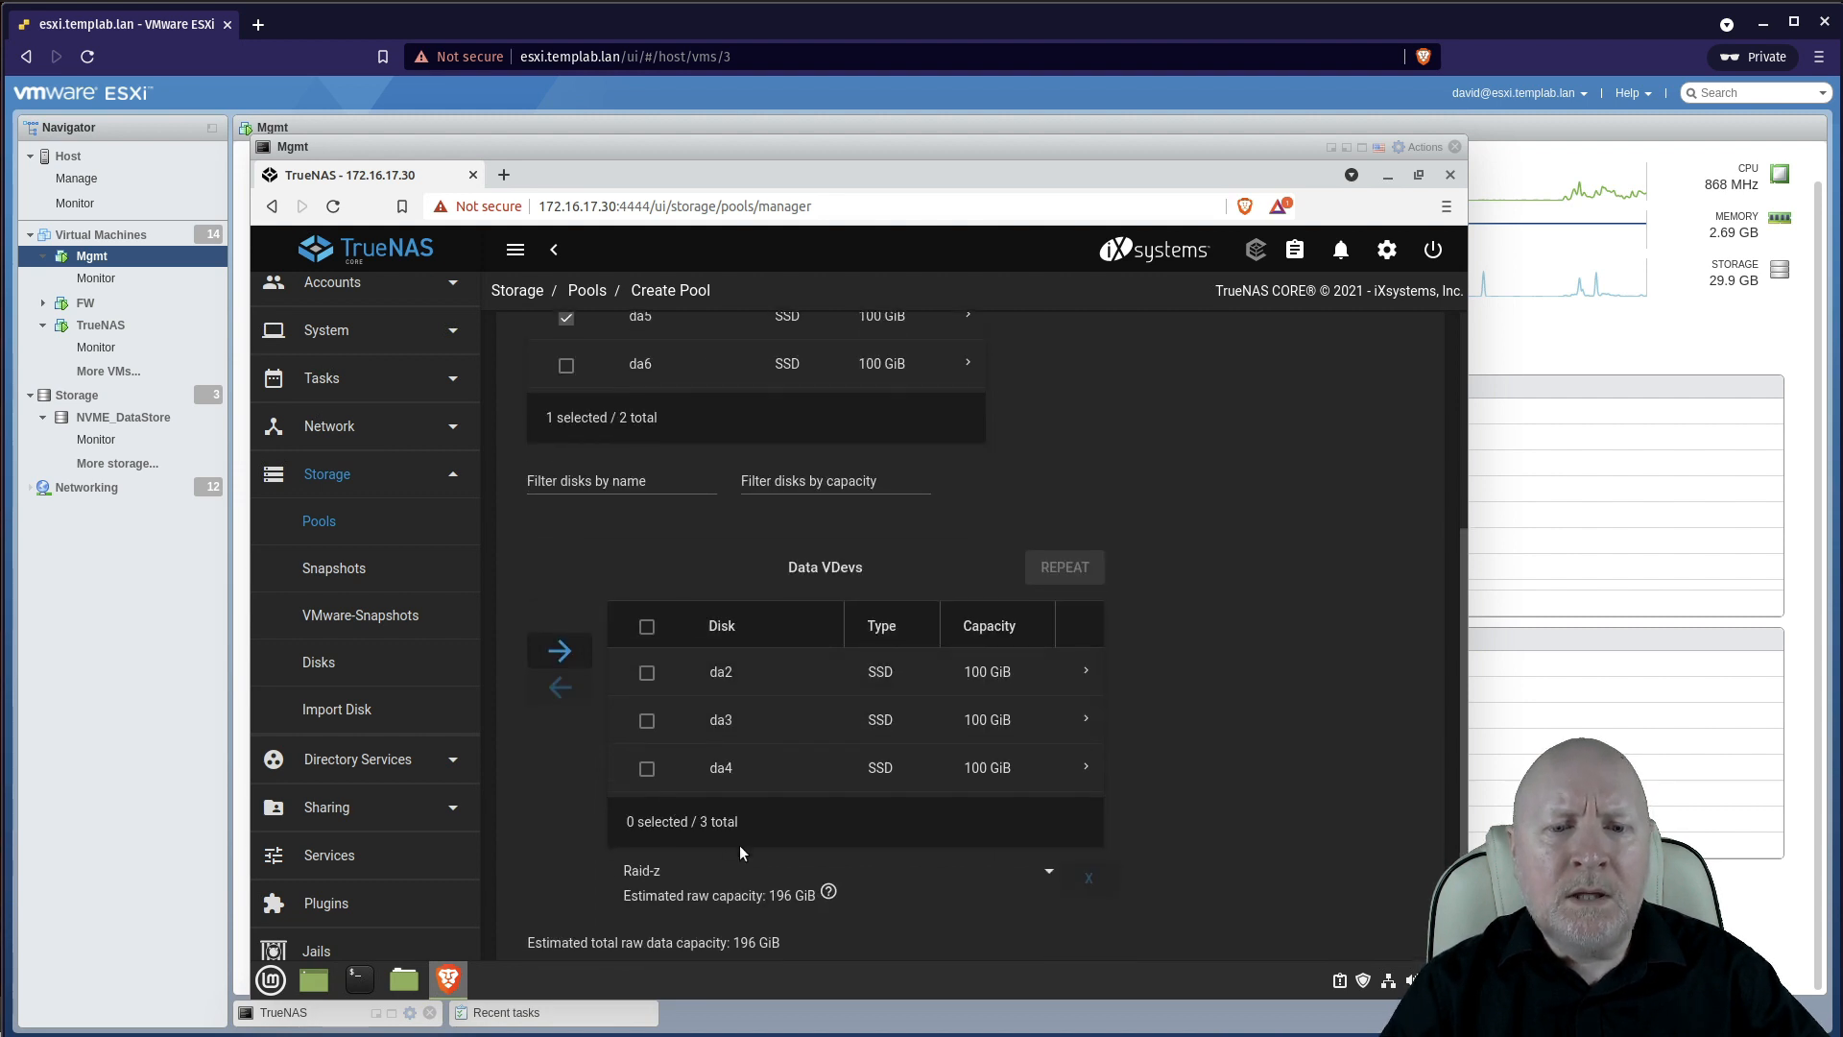
{"action": "scroll", "coordinate": [744, 845], "scroll_direction": "down", "scroll_amount": 1}
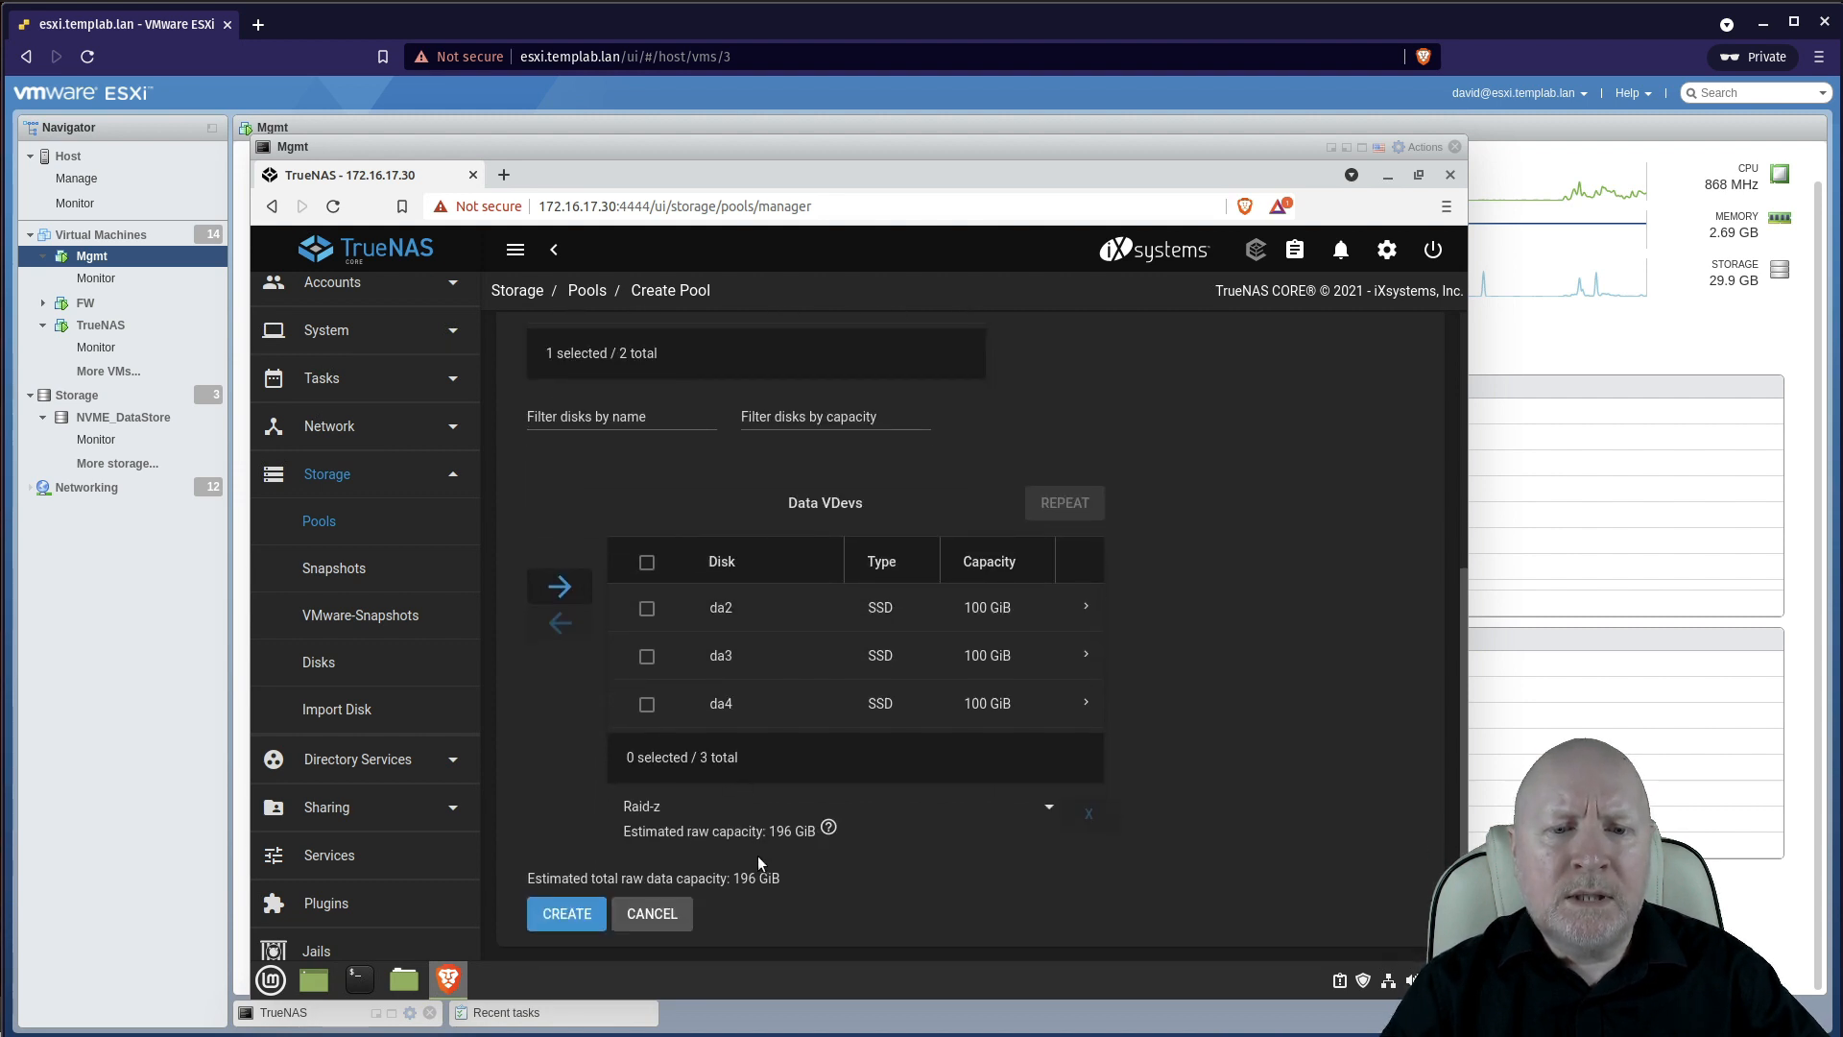
{"action": "left_click", "coordinate": [557, 588]}
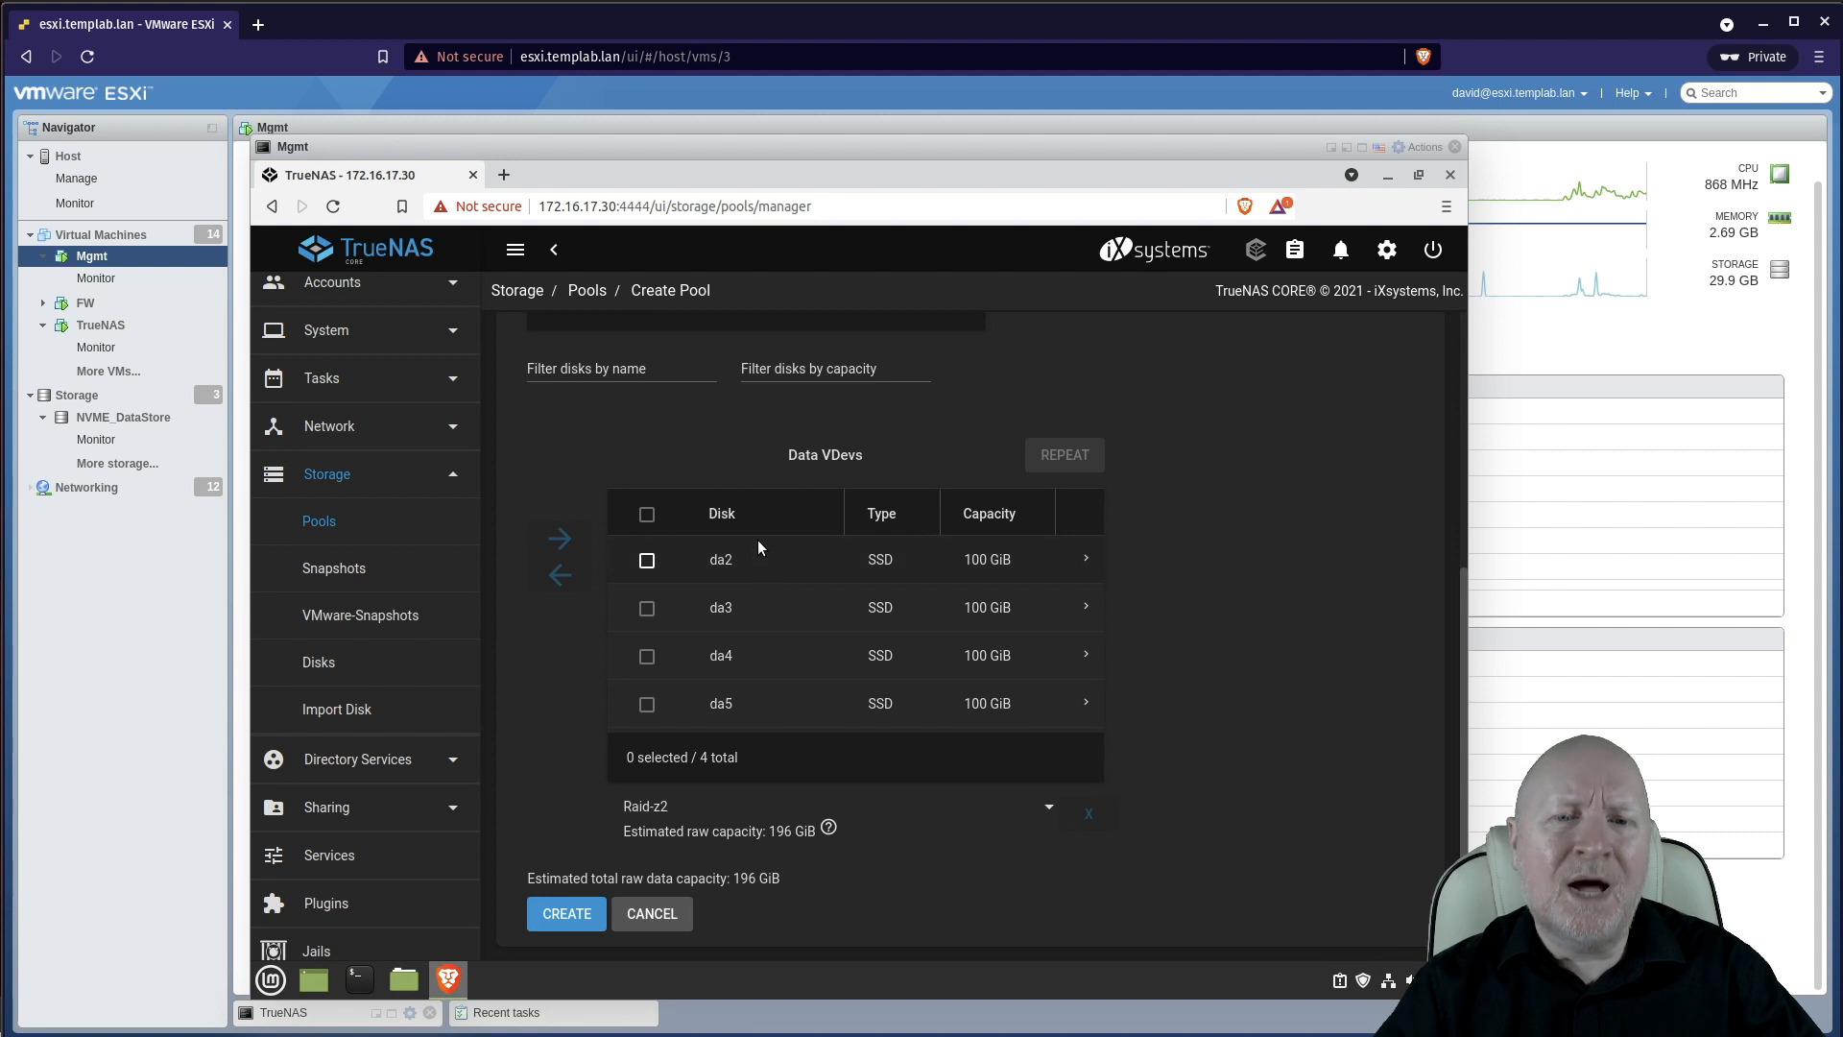
Step: Add the remaining disk da6 to the data vdev and review the five-disk layout and estimated capacity
{"action": "scroll", "coordinate": [762, 547], "scroll_direction": "up", "scroll_amount": 1}
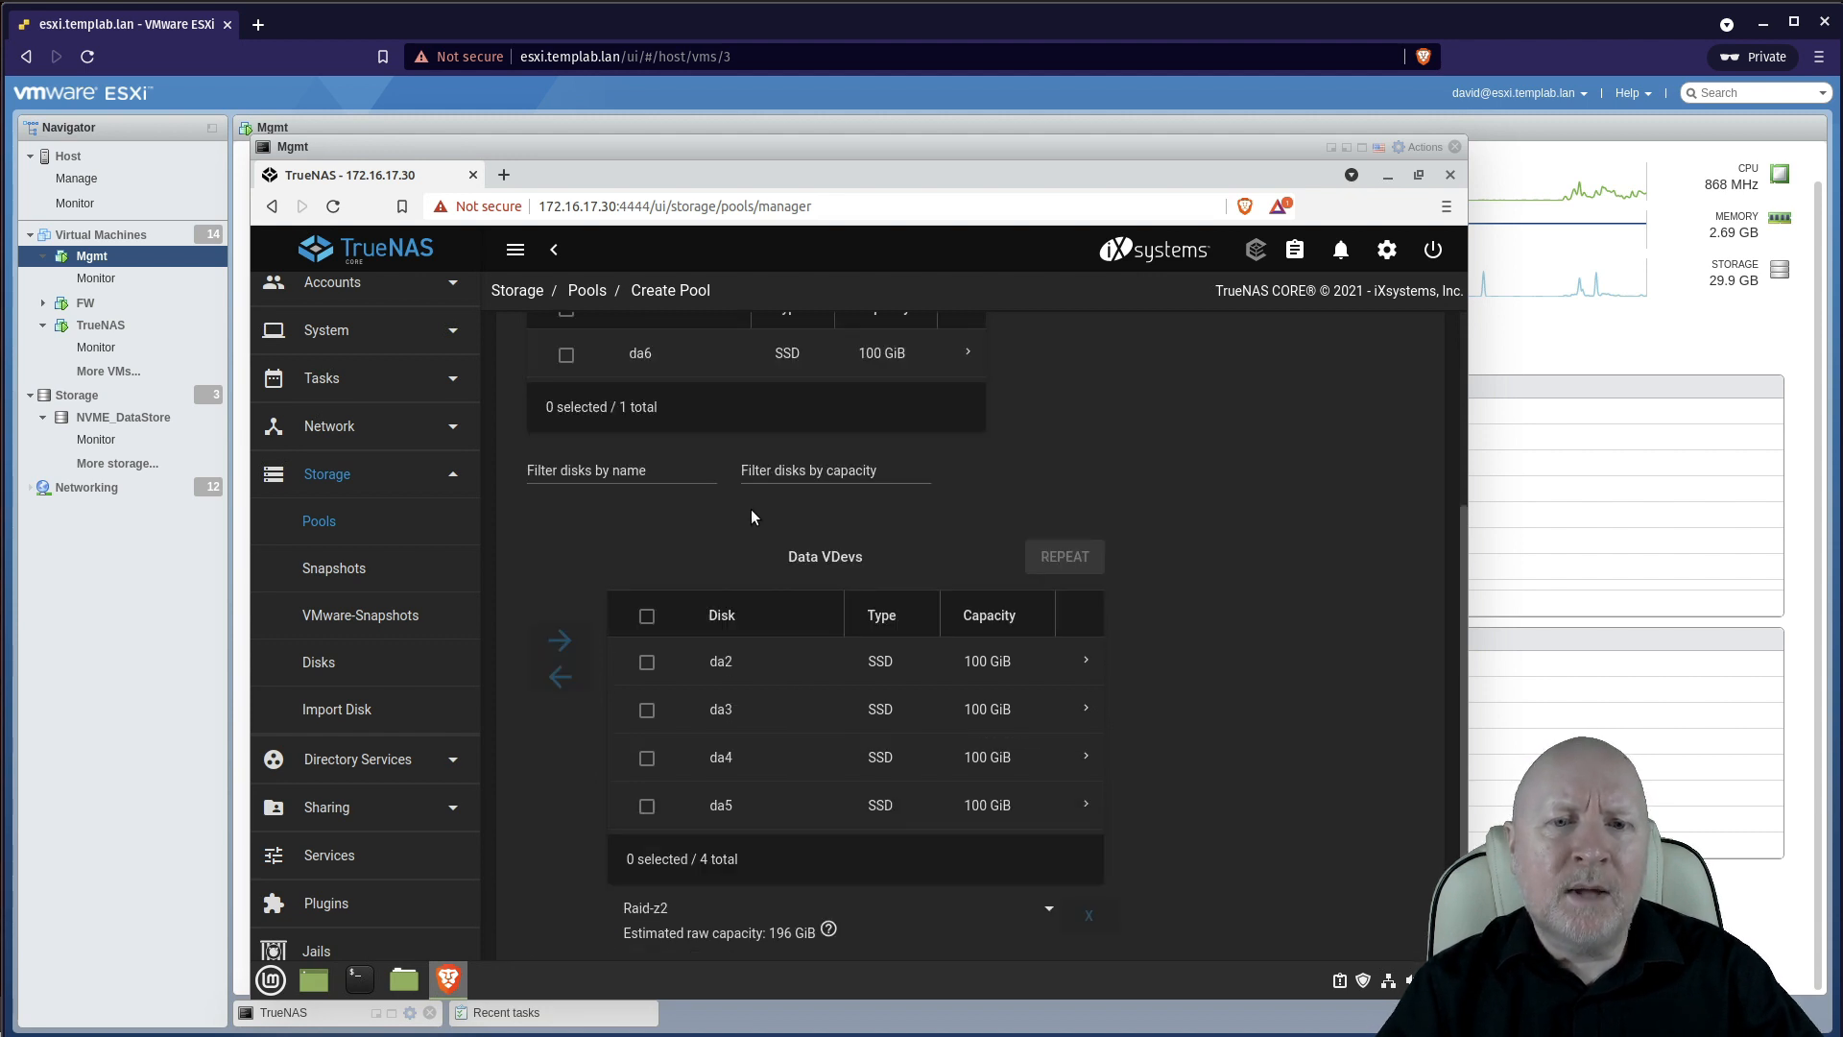
{"action": "scroll", "coordinate": [751, 515], "scroll_direction": "up", "scroll_amount": 1}
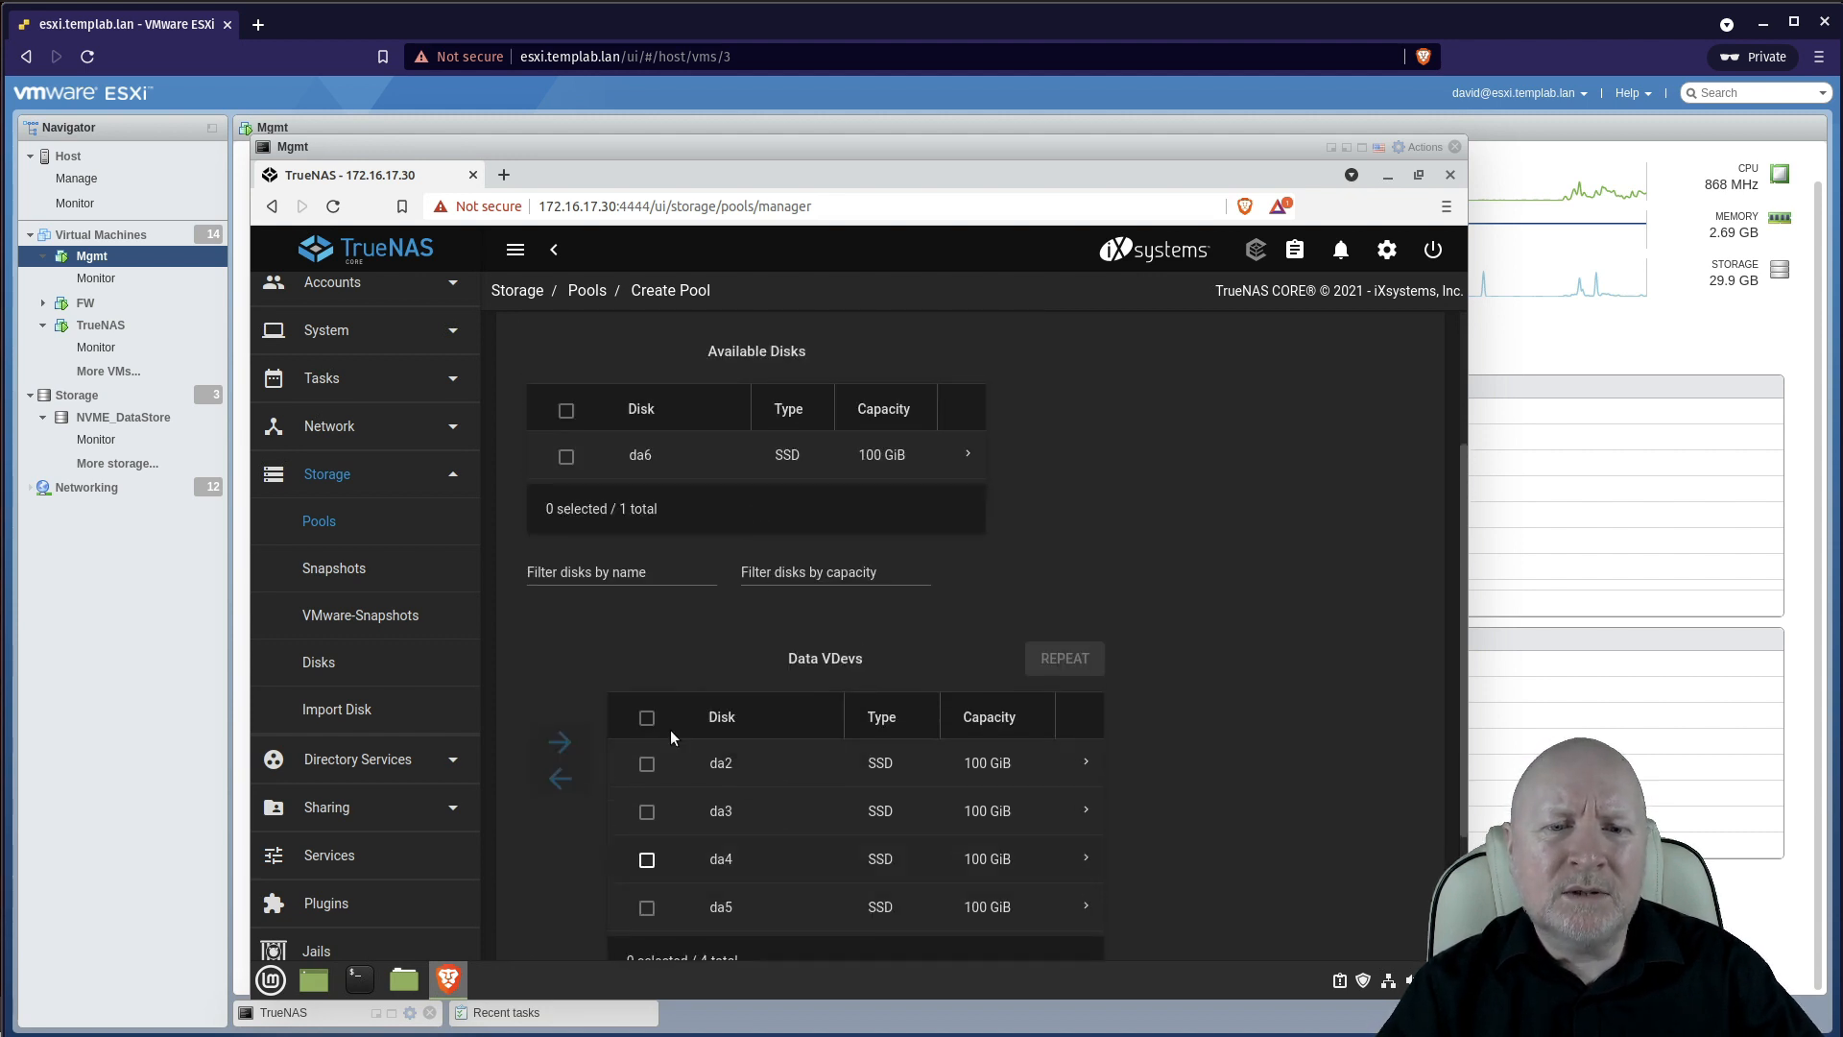
{"action": "left_click", "coordinate": [565, 458]}
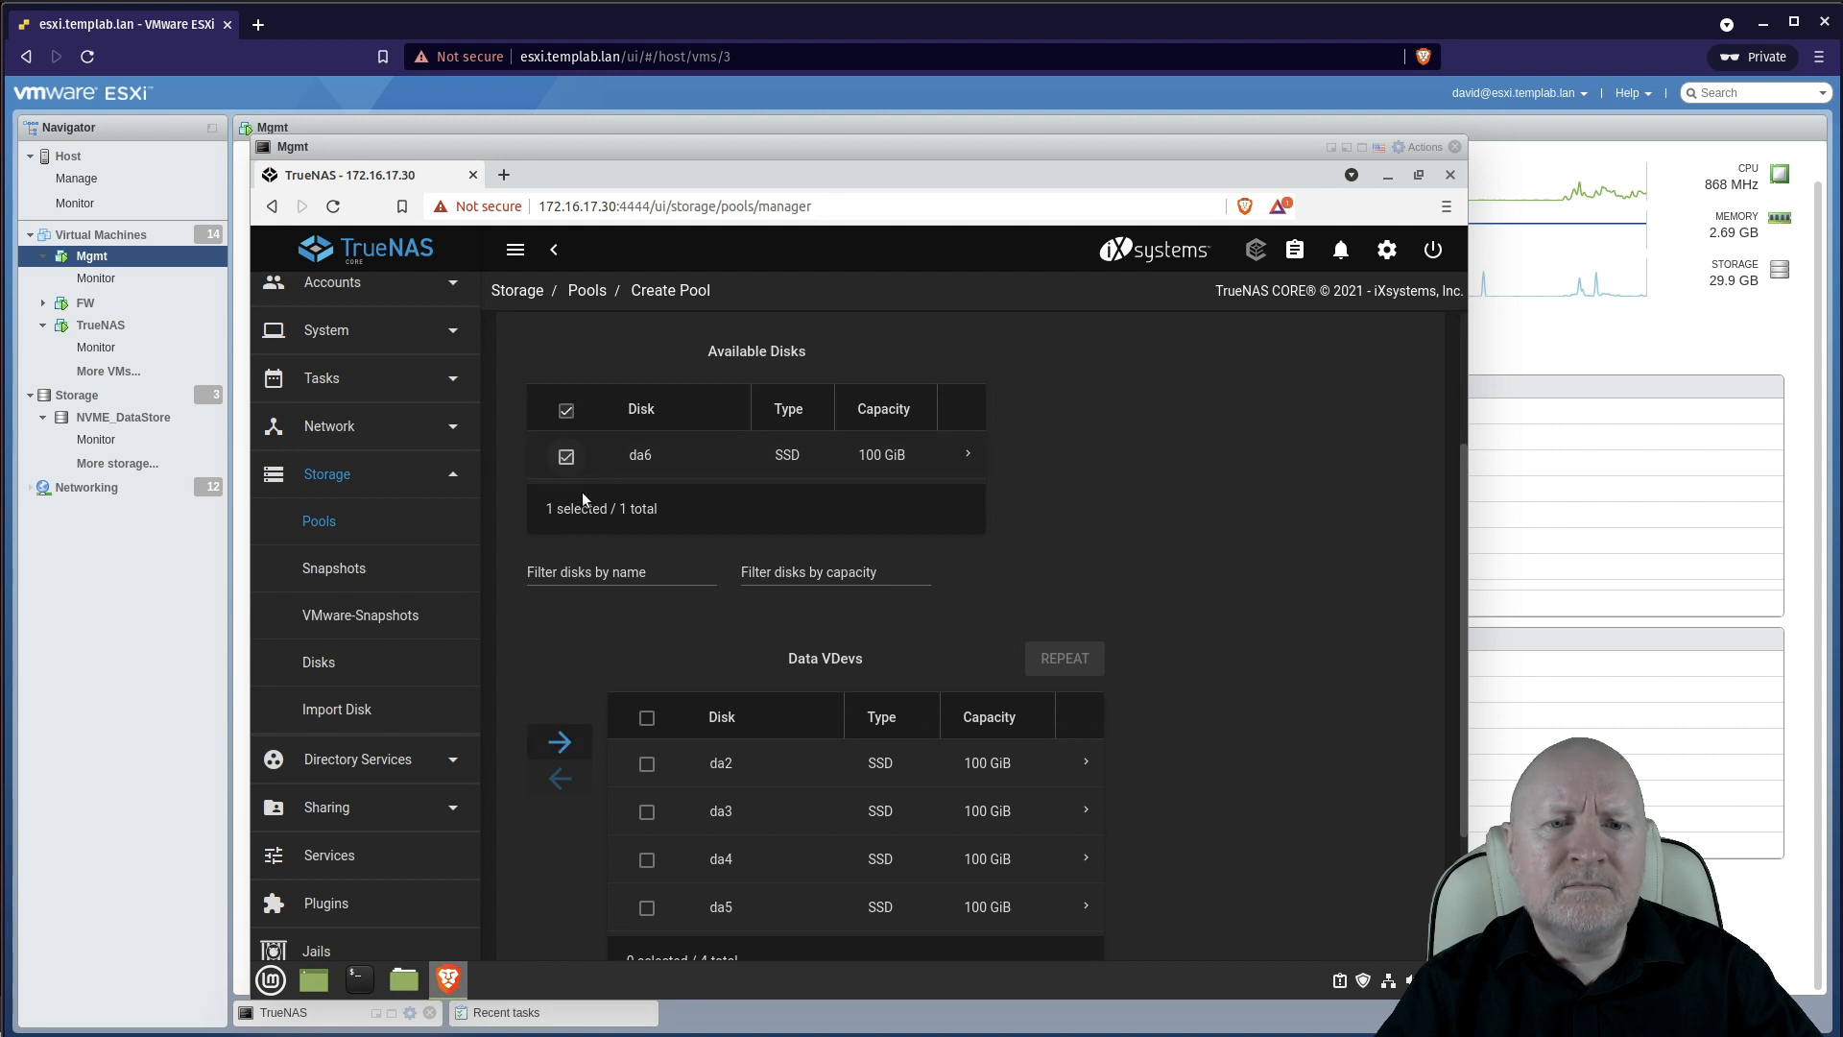
{"action": "left_click", "coordinate": [559, 742]}
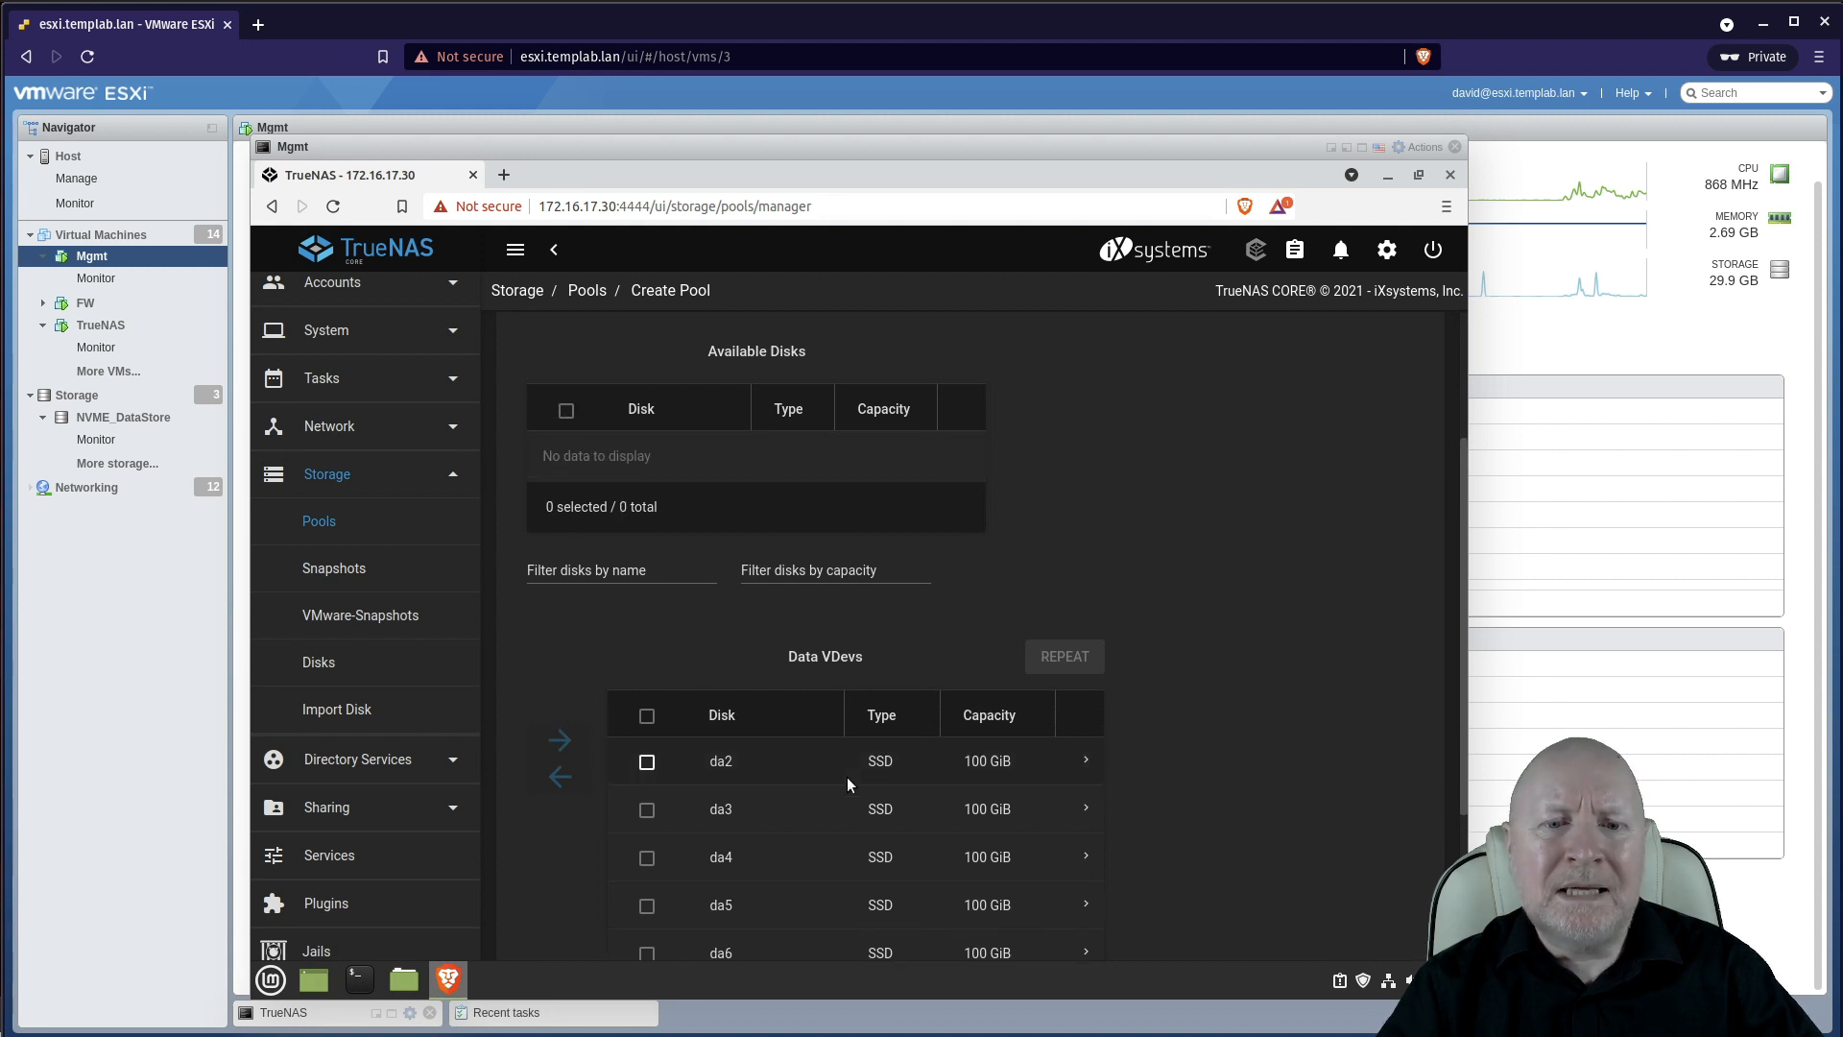
{"action": "scroll", "coordinate": [944, 826], "scroll_direction": "down", "scroll_amount": 2}
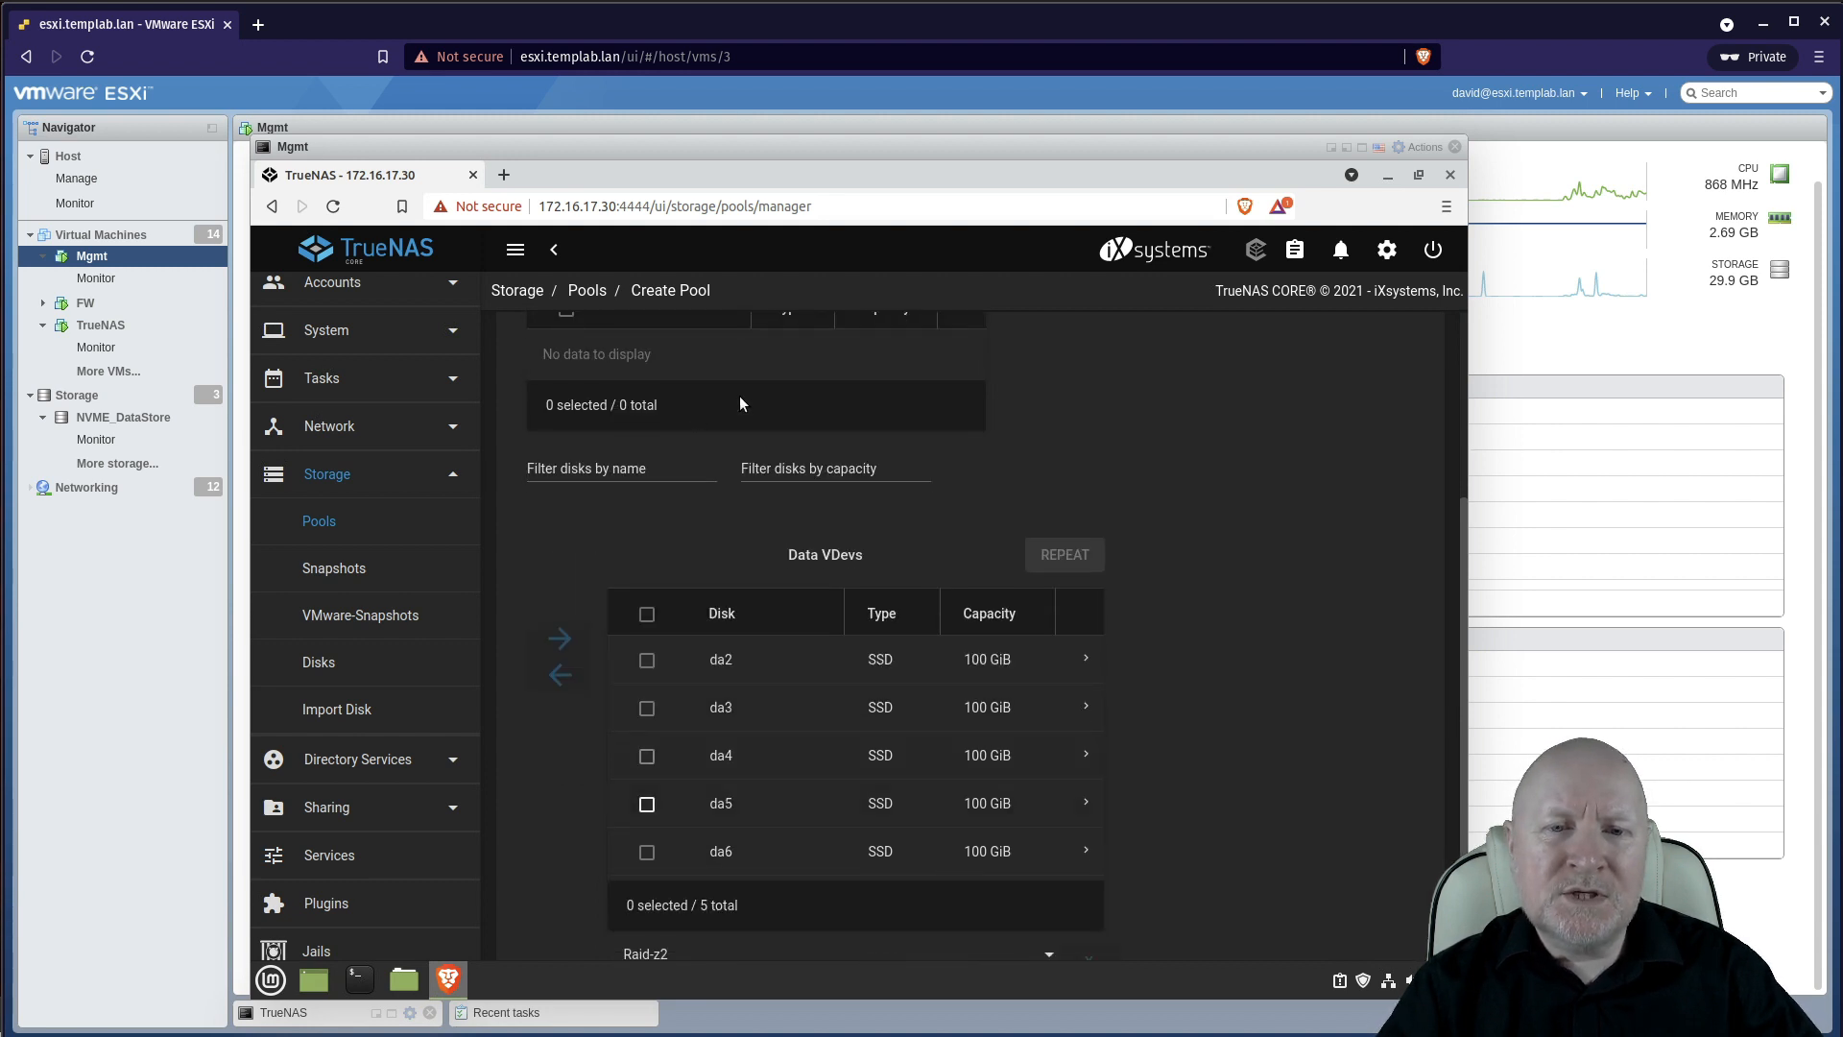
{"action": "scroll", "coordinate": [722, 418], "scroll_direction": "up", "scroll_amount": 5}
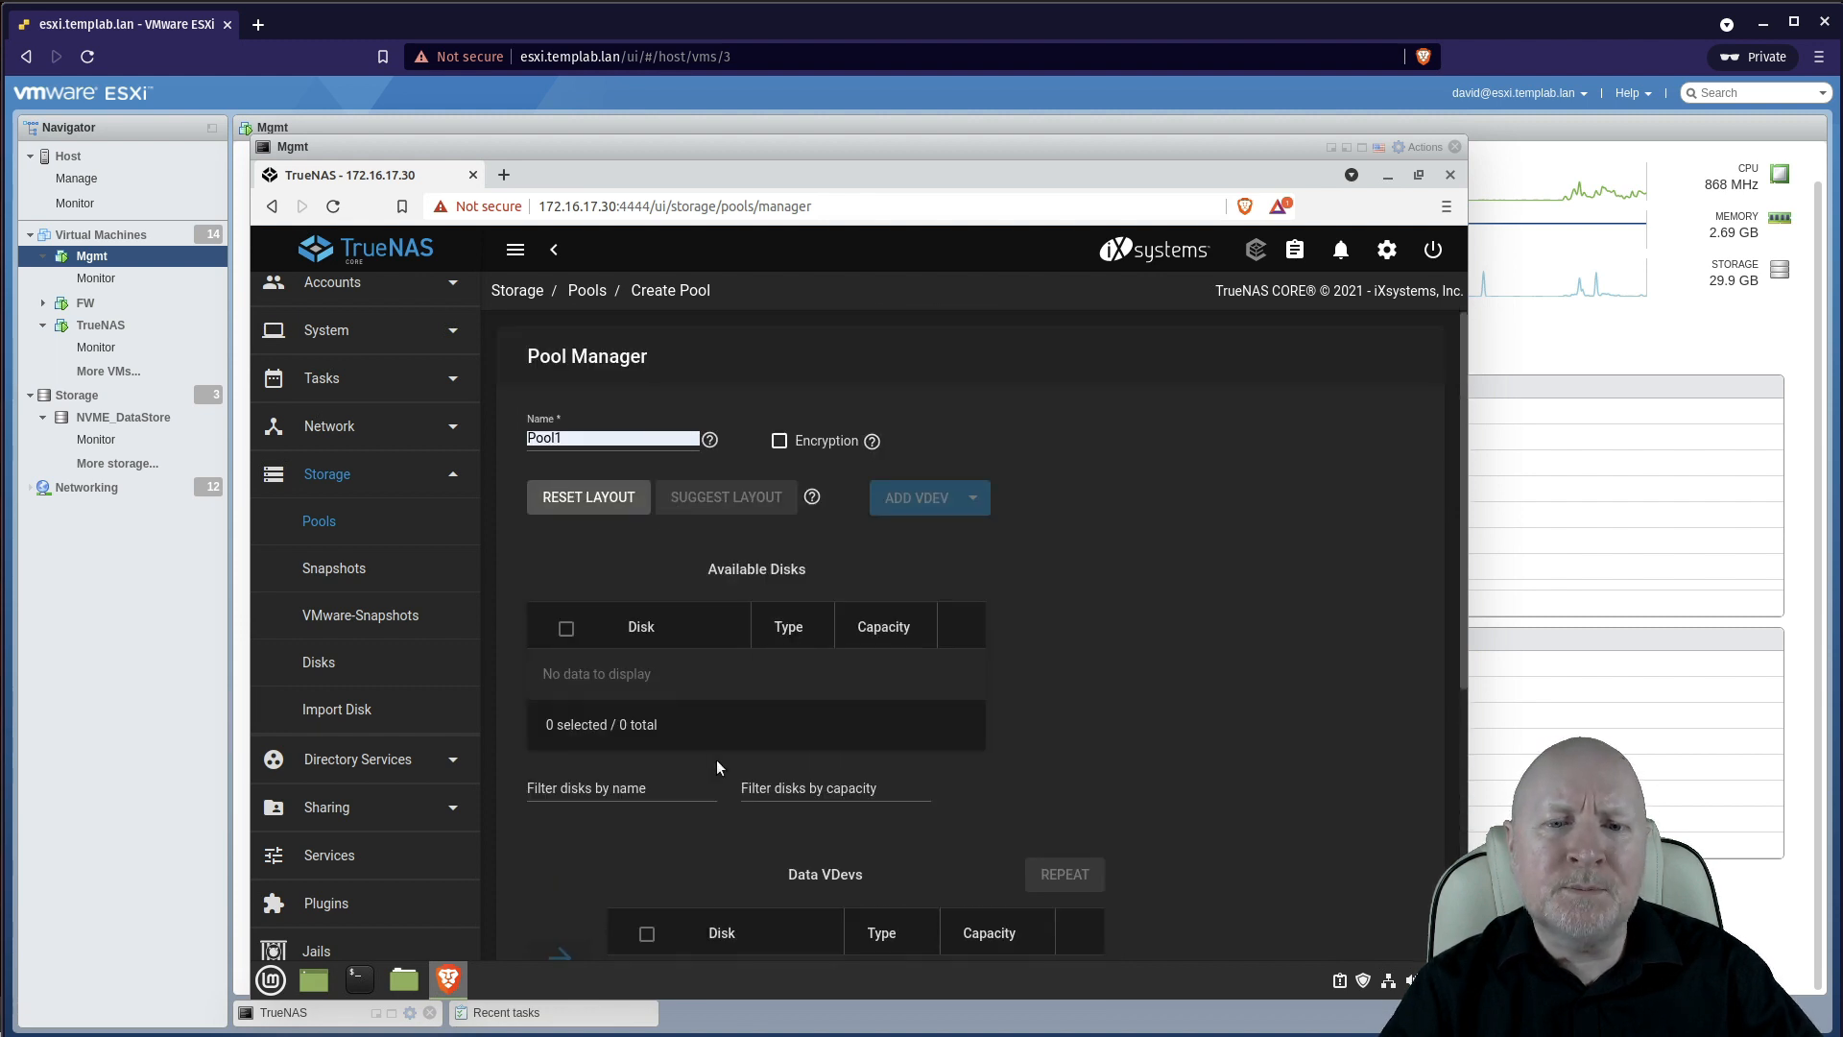
{"action": "scroll", "coordinate": [716, 767], "scroll_direction": "down", "scroll_amount": 6}
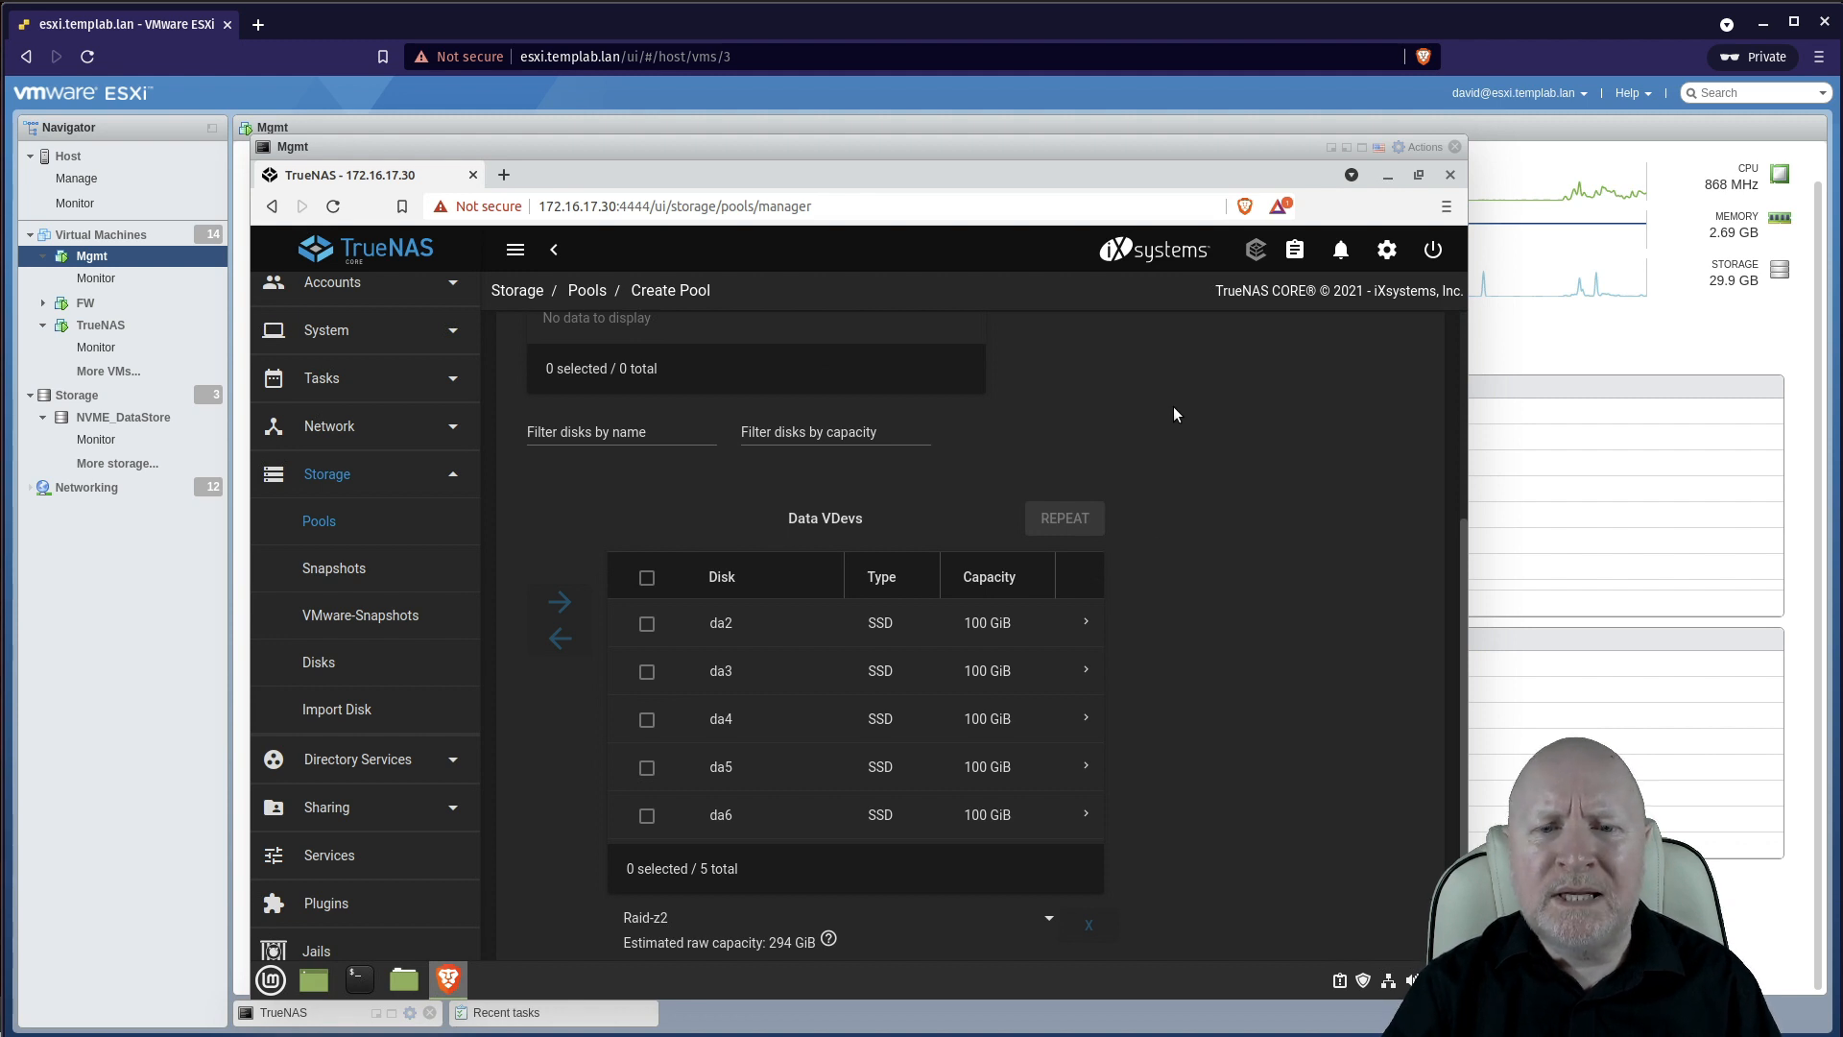
{"action": "scroll", "coordinate": [1281, 498], "scroll_direction": "down", "scroll_amount": 1}
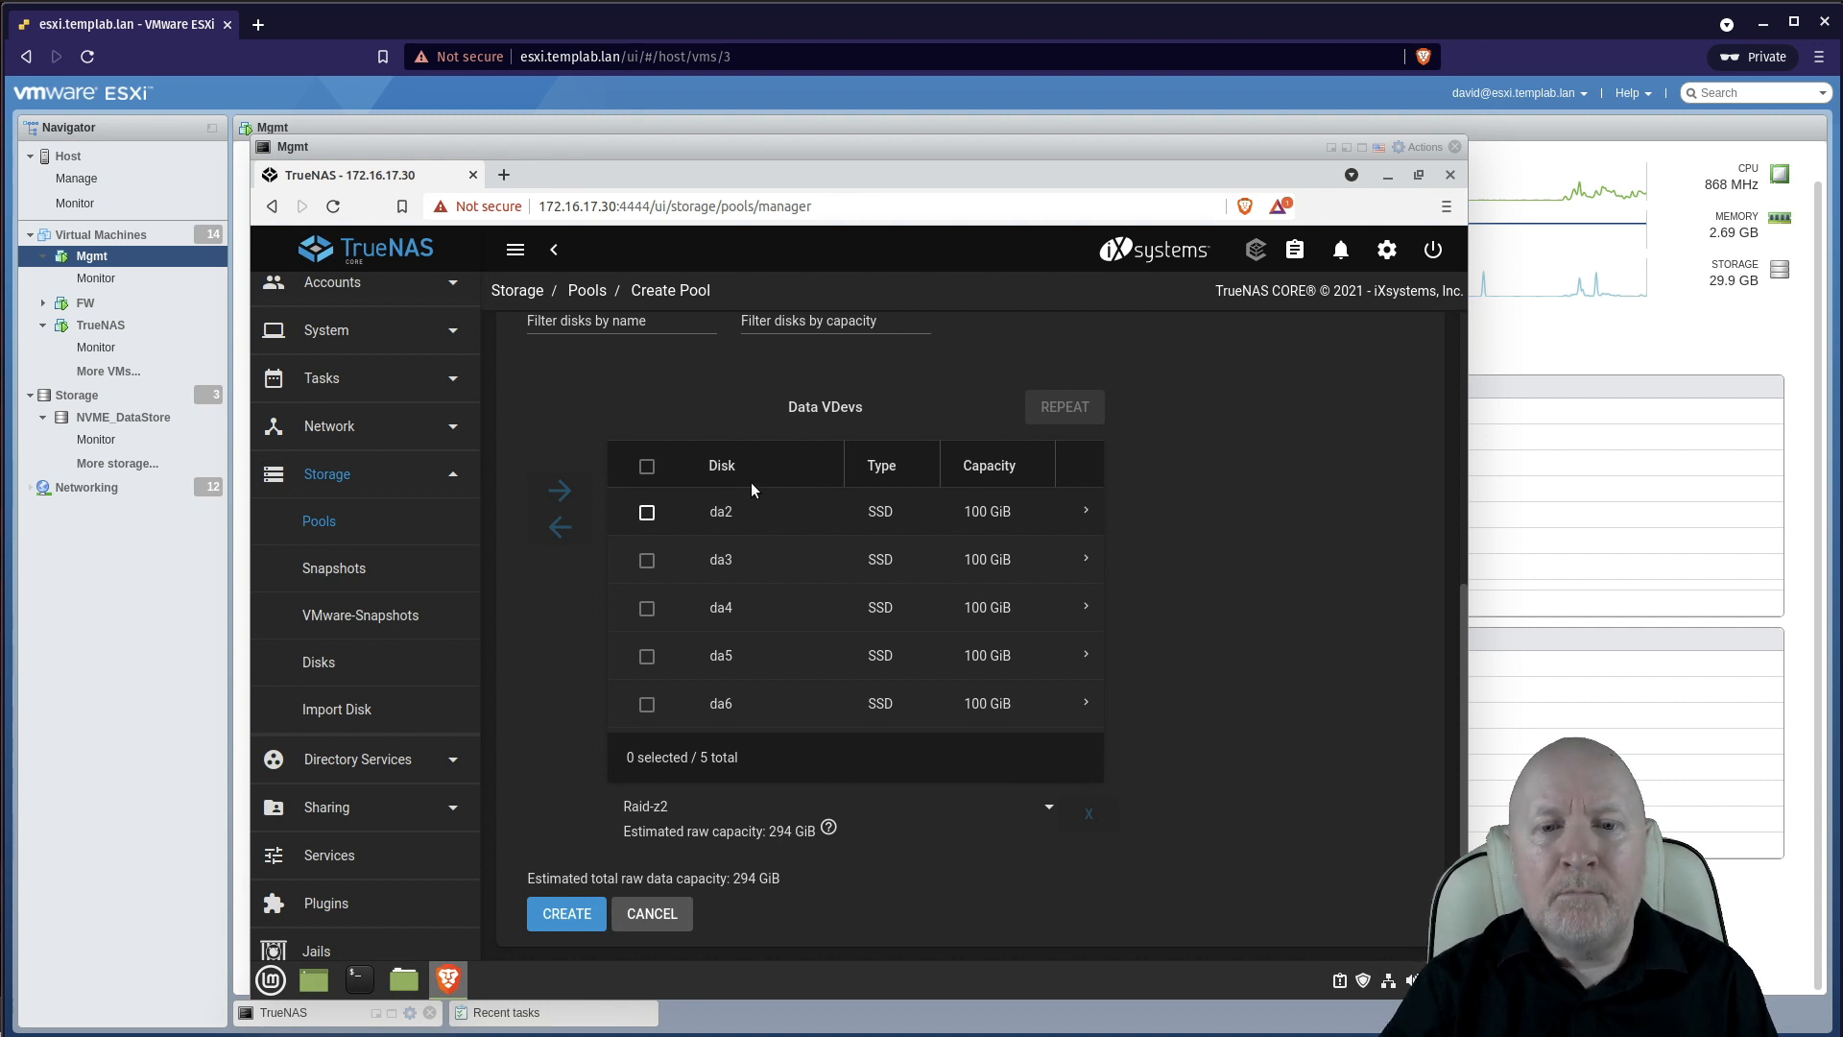
Step: Remove disk da6 from the data vdev, returning it to the available disks
{"action": "scroll", "coordinate": [1396, 597], "scroll_direction": "up", "scroll_amount": 1}
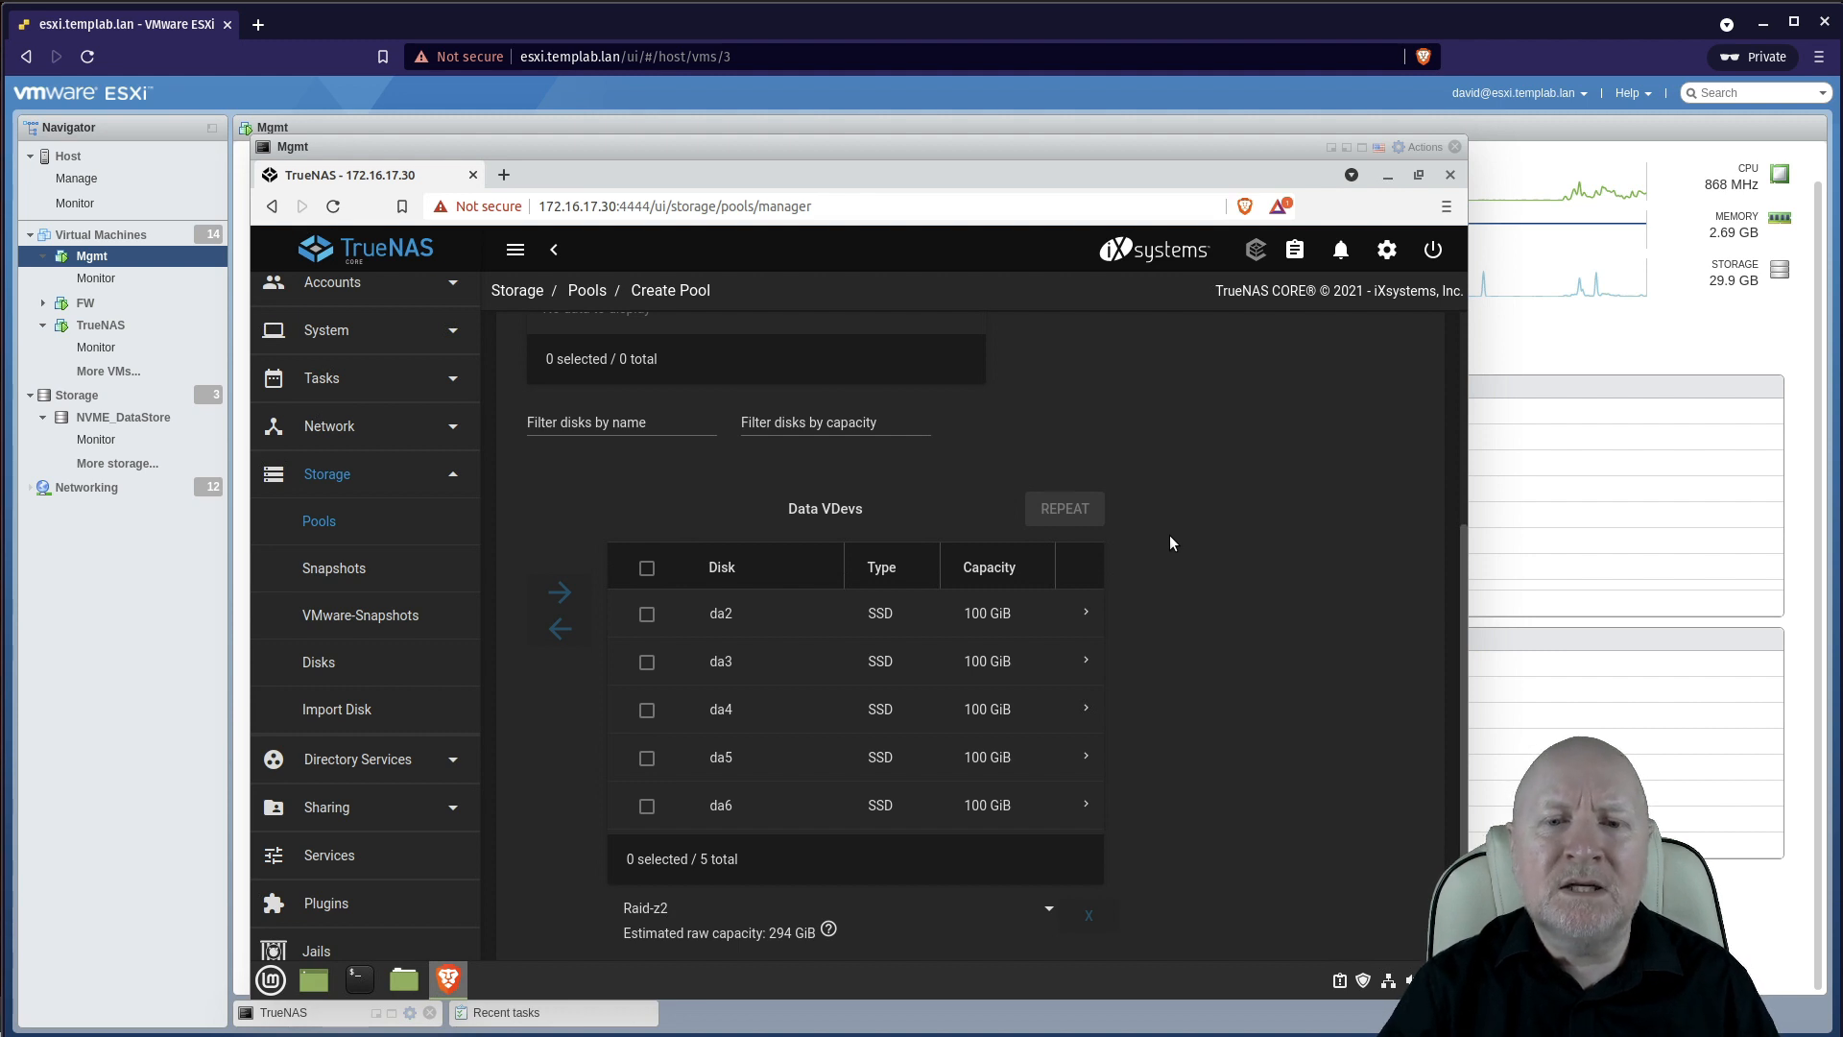
{"action": "scroll", "coordinate": [1170, 534], "scroll_direction": "up", "scroll_amount": 4}
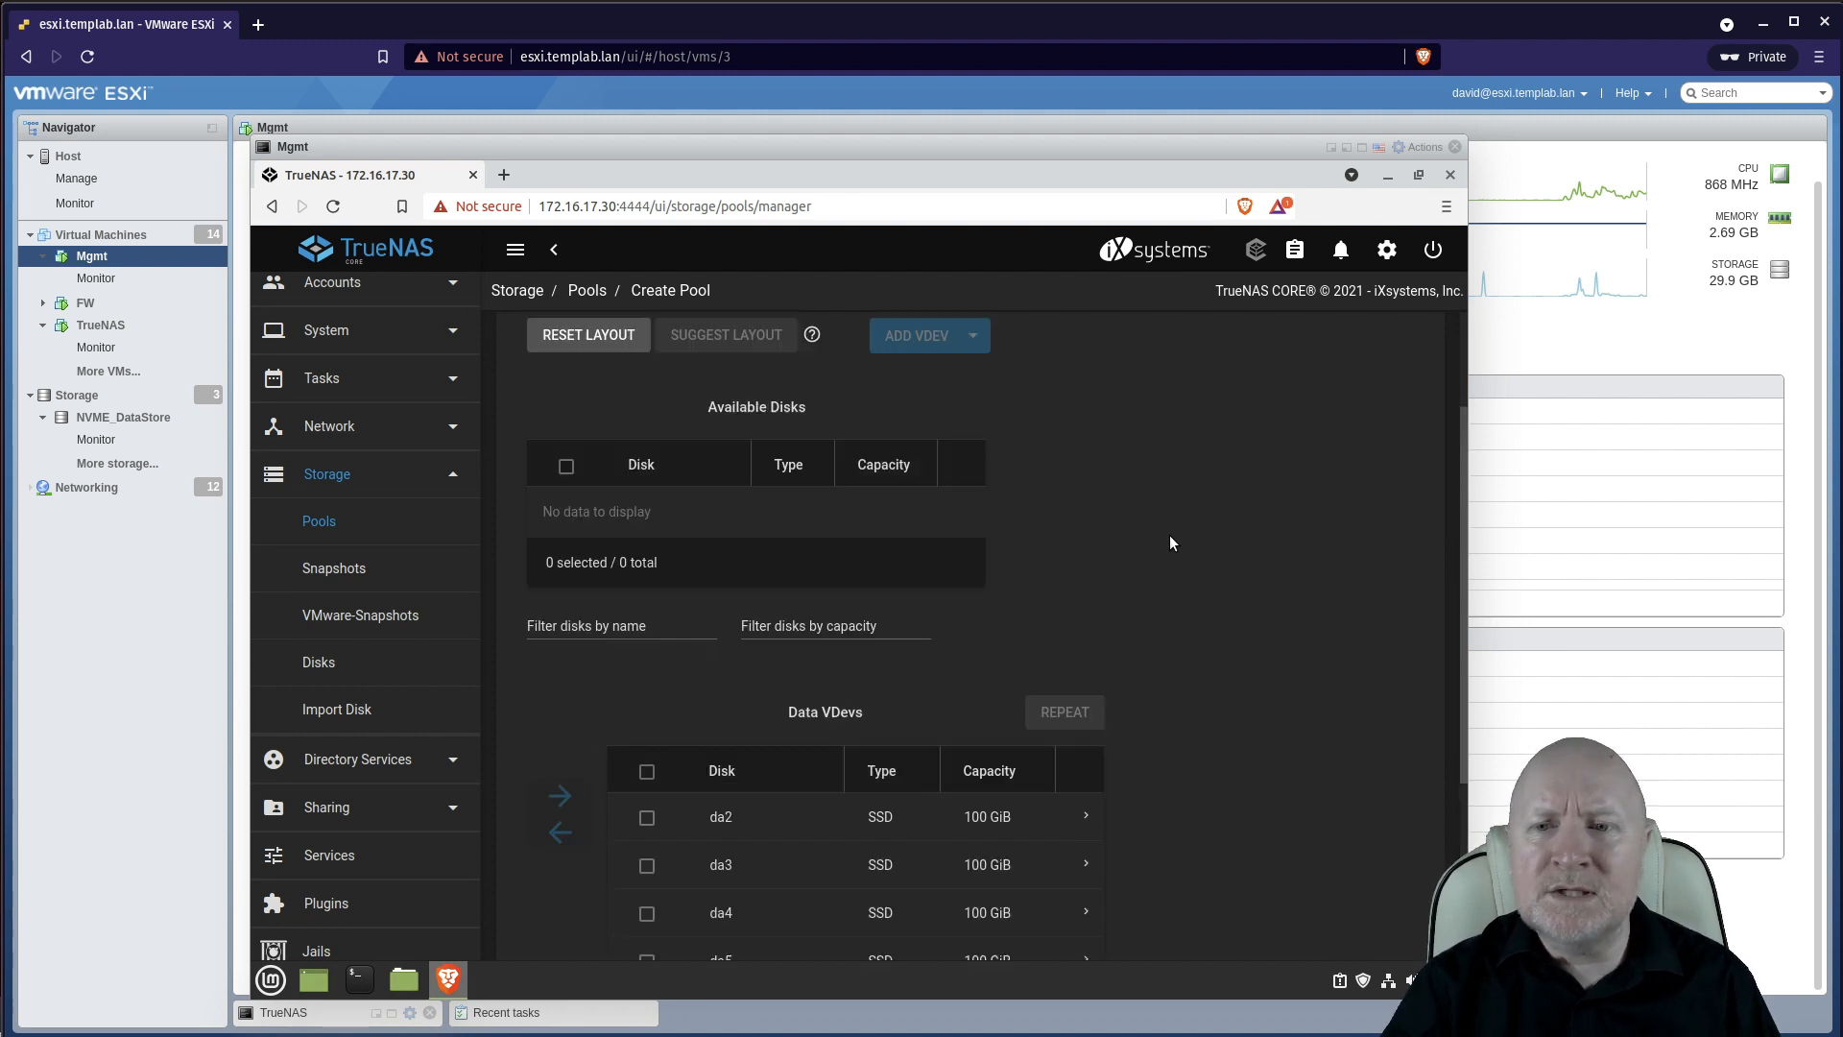
{"action": "scroll", "coordinate": [1169, 533], "scroll_direction": "down", "scroll_amount": 4}
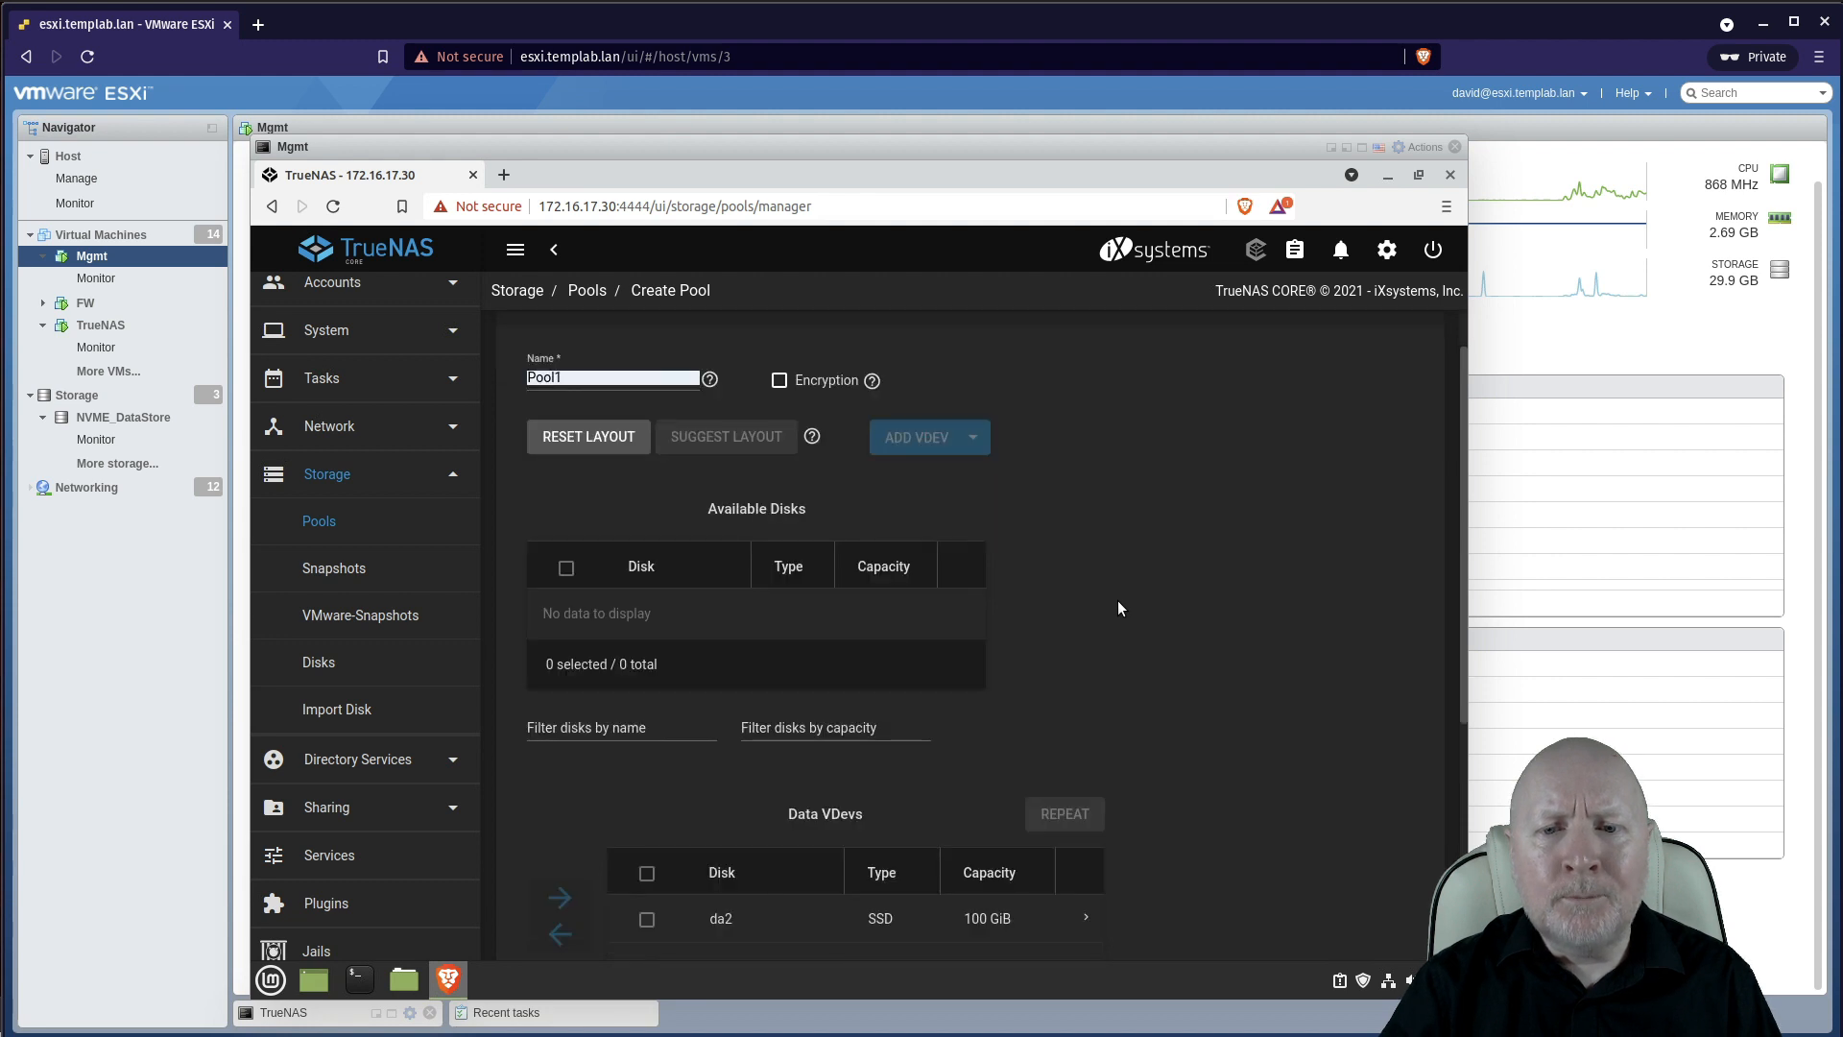
{"action": "left_click", "coordinate": [647, 764]}
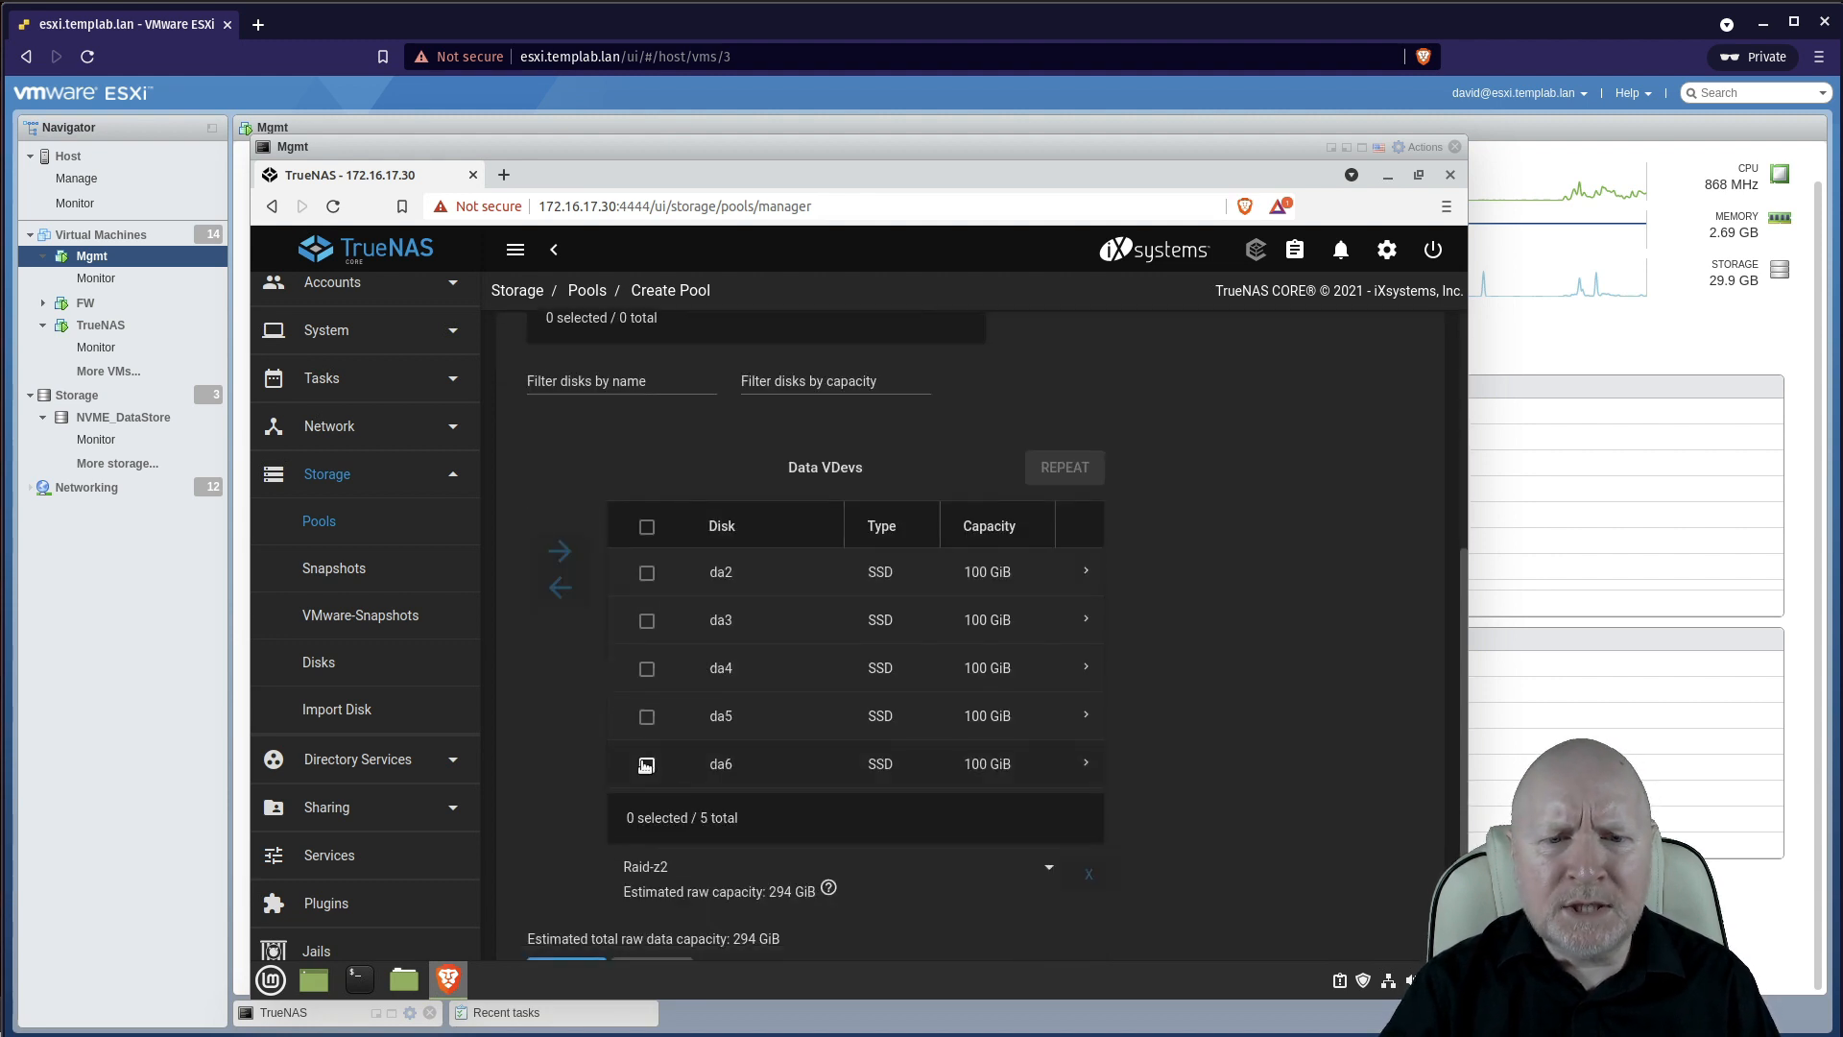
{"action": "left_click", "coordinate": [561, 587]}
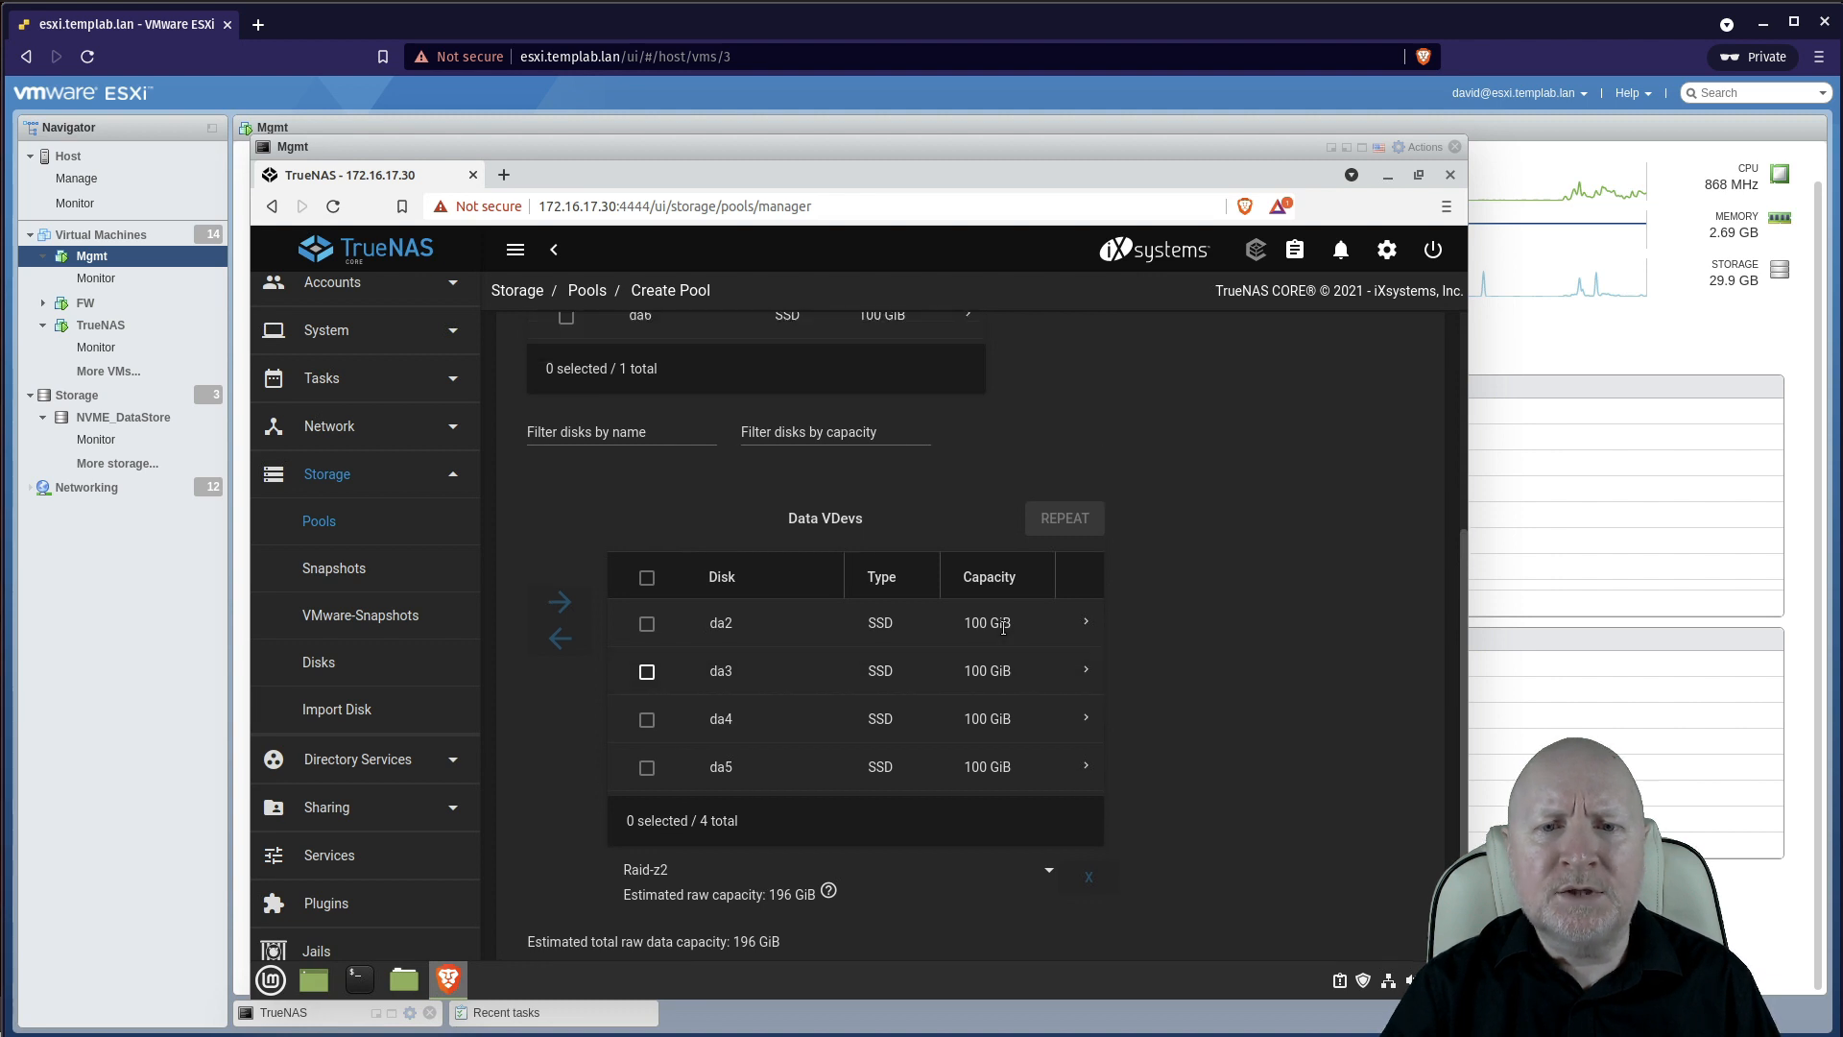
Step: Examine the pool's disk layout and the optional vdev types that can be added, such as Cache, Log, Hot Spare, Metadata and Dedup
{"action": "scroll", "coordinate": [1003, 627], "scroll_direction": "up", "scroll_amount": 4}
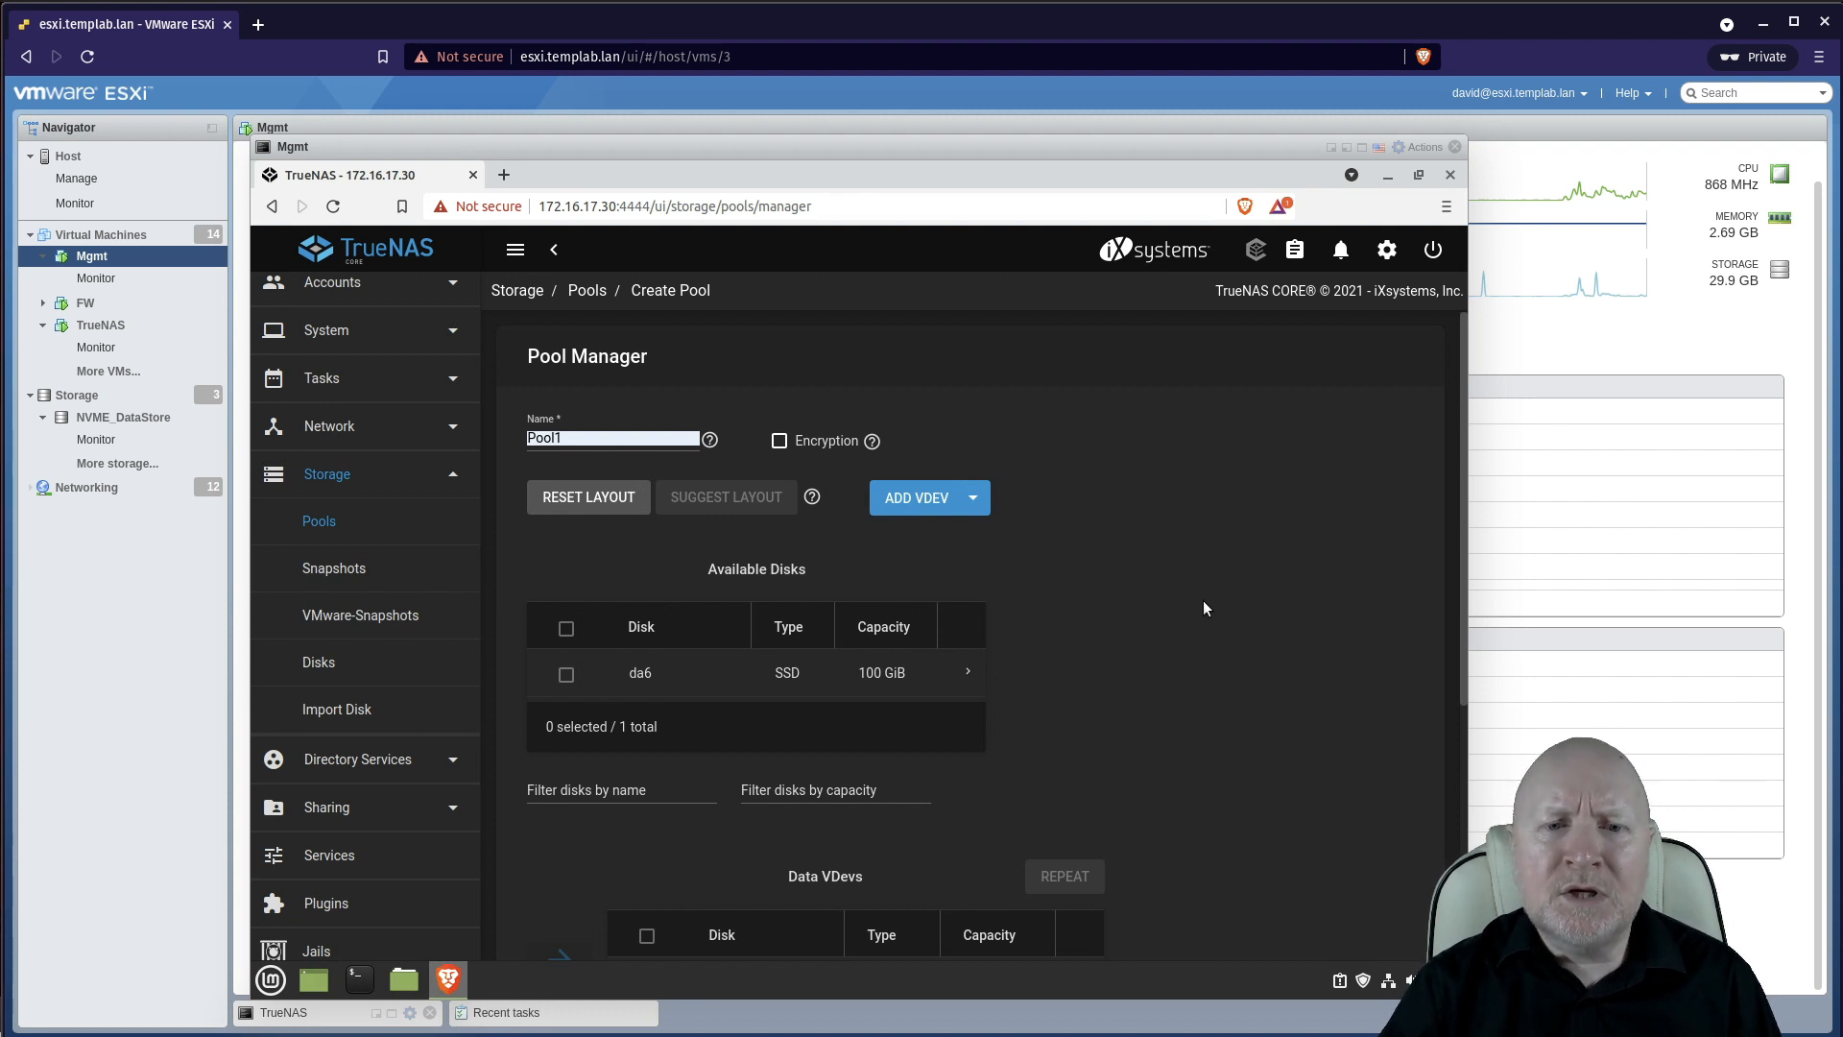
{"action": "scroll", "coordinate": [1202, 615], "scroll_direction": "down", "scroll_amount": 2}
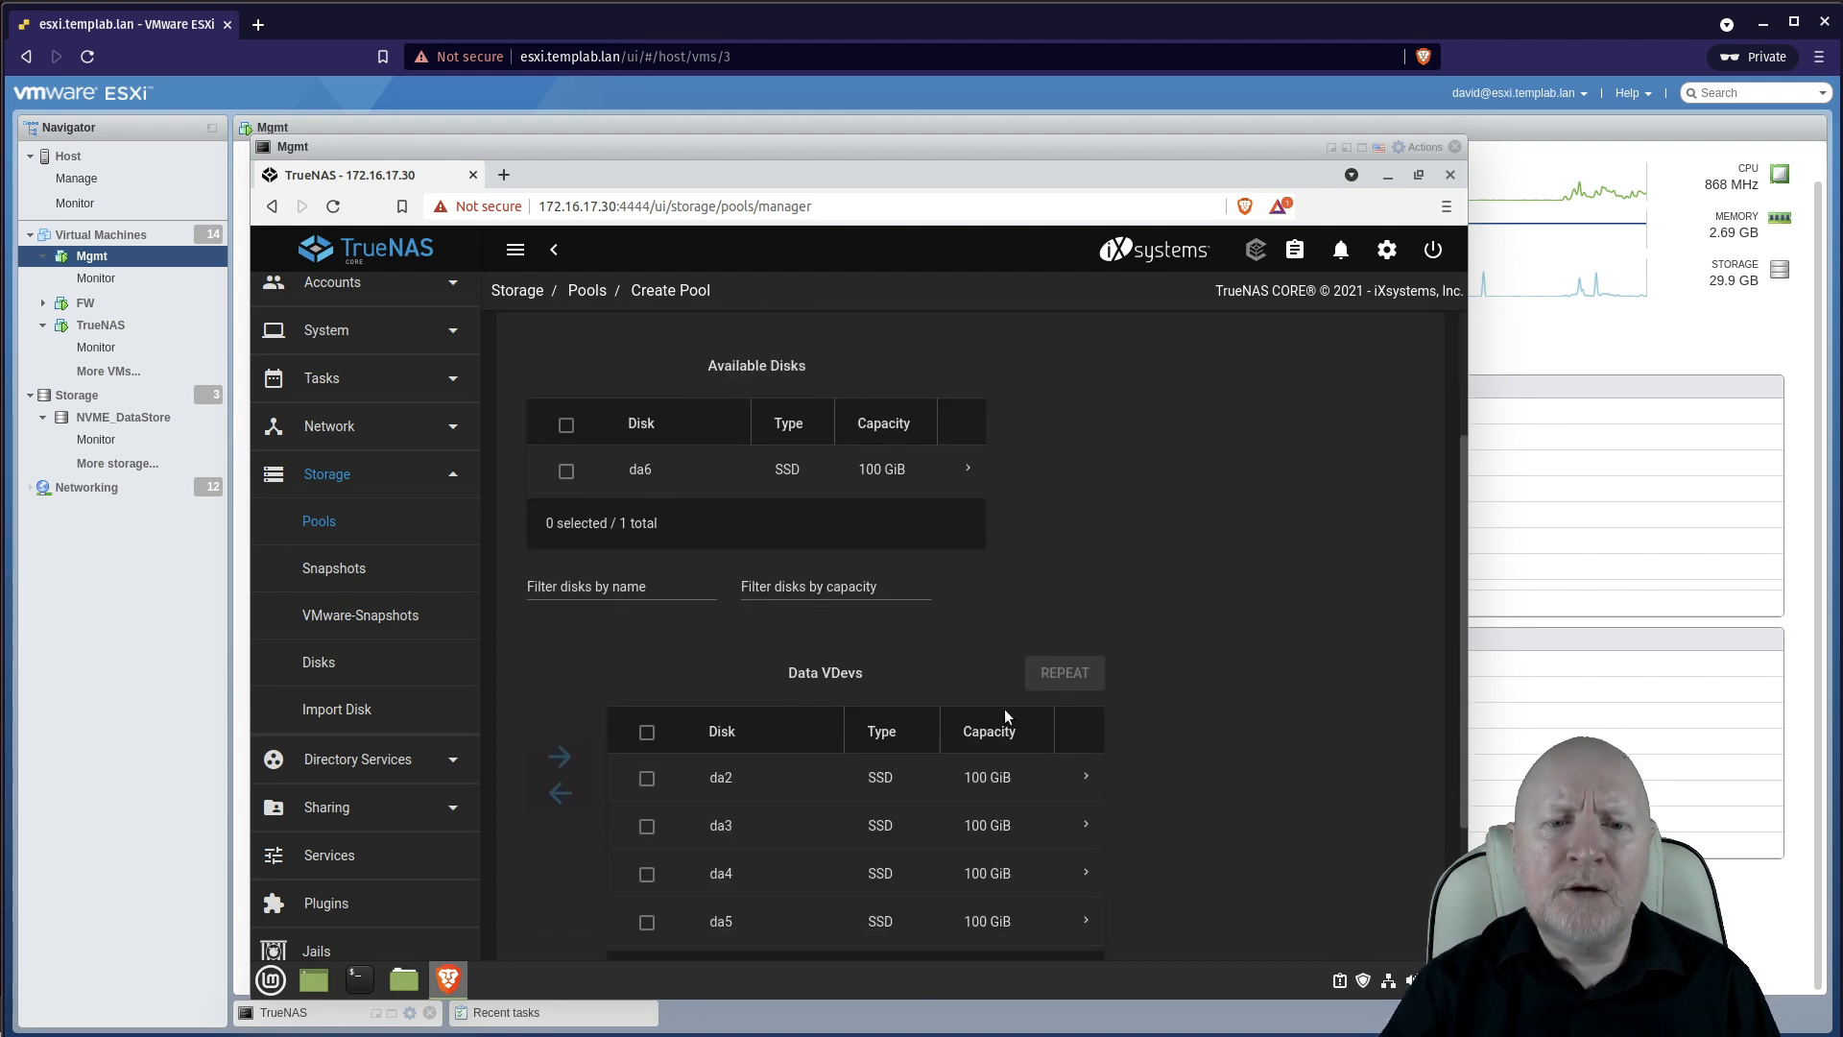
{"action": "scroll", "coordinate": [1056, 581], "scroll_direction": "up", "scroll_amount": 3}
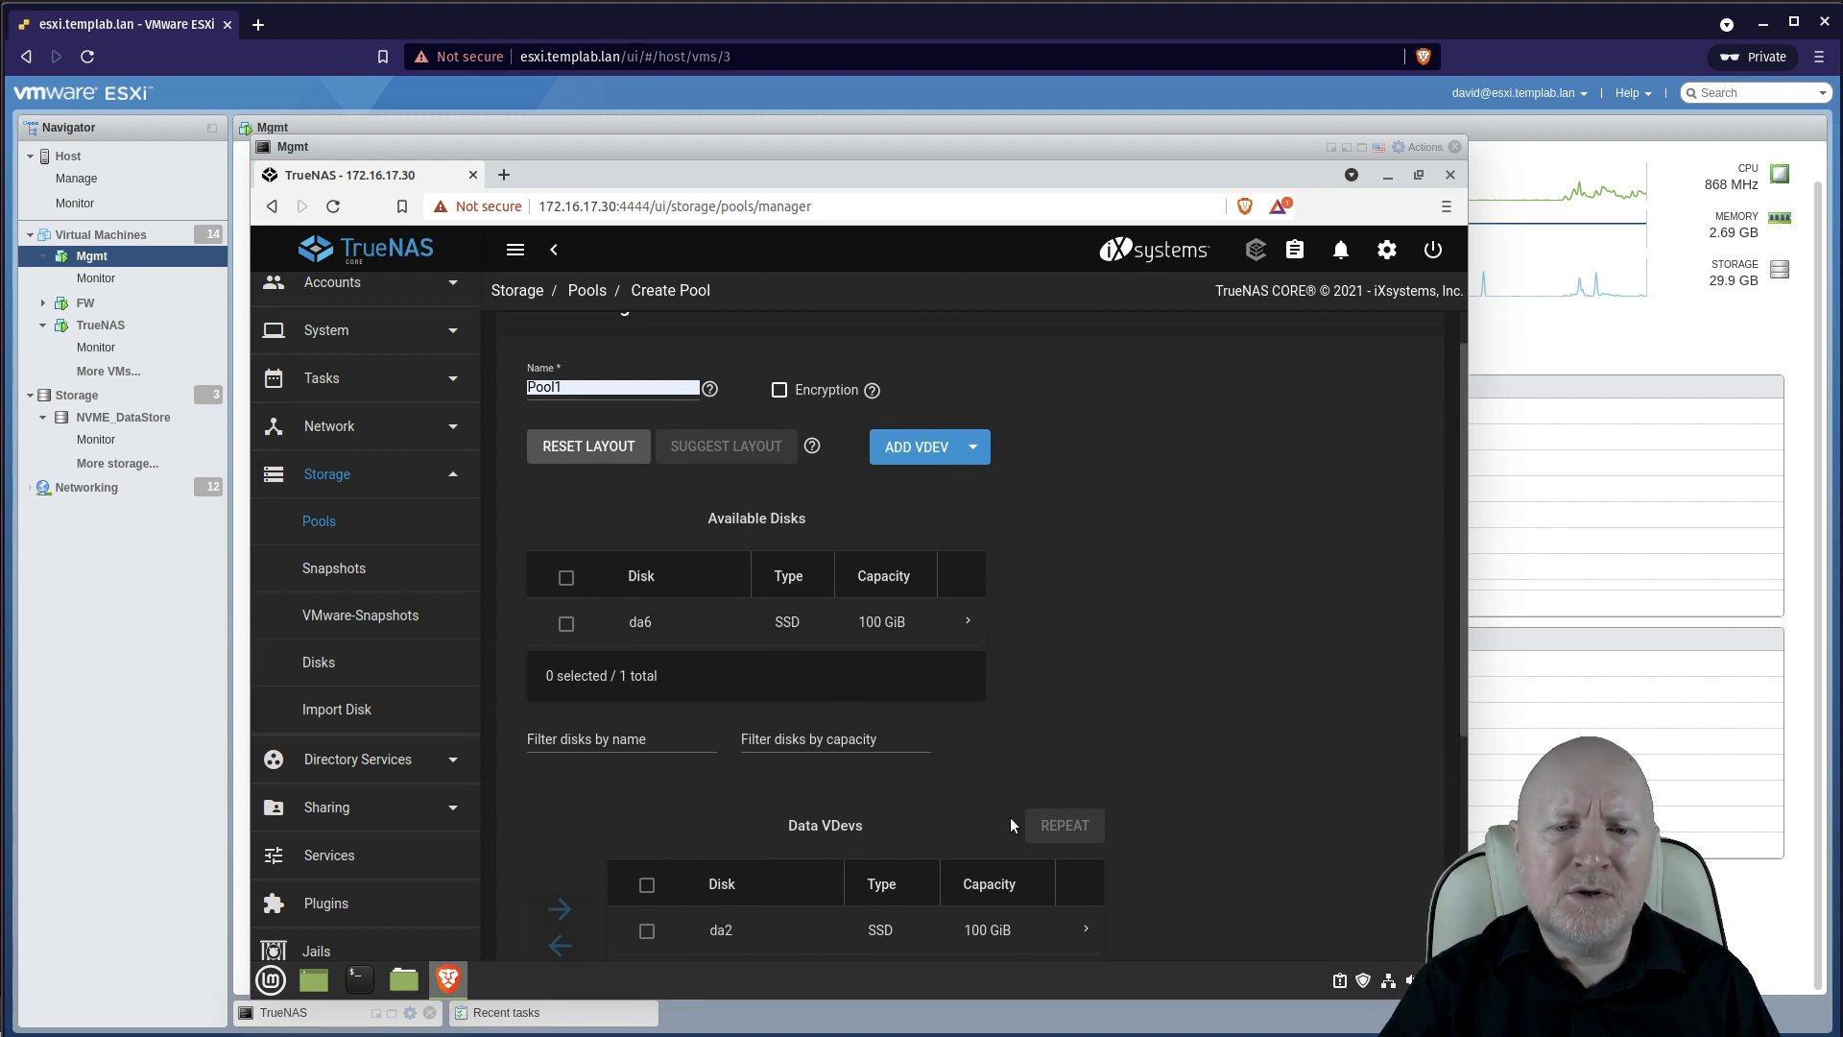
{"action": "scroll", "coordinate": [1327, 885], "scroll_direction": "down", "scroll_amount": 1}
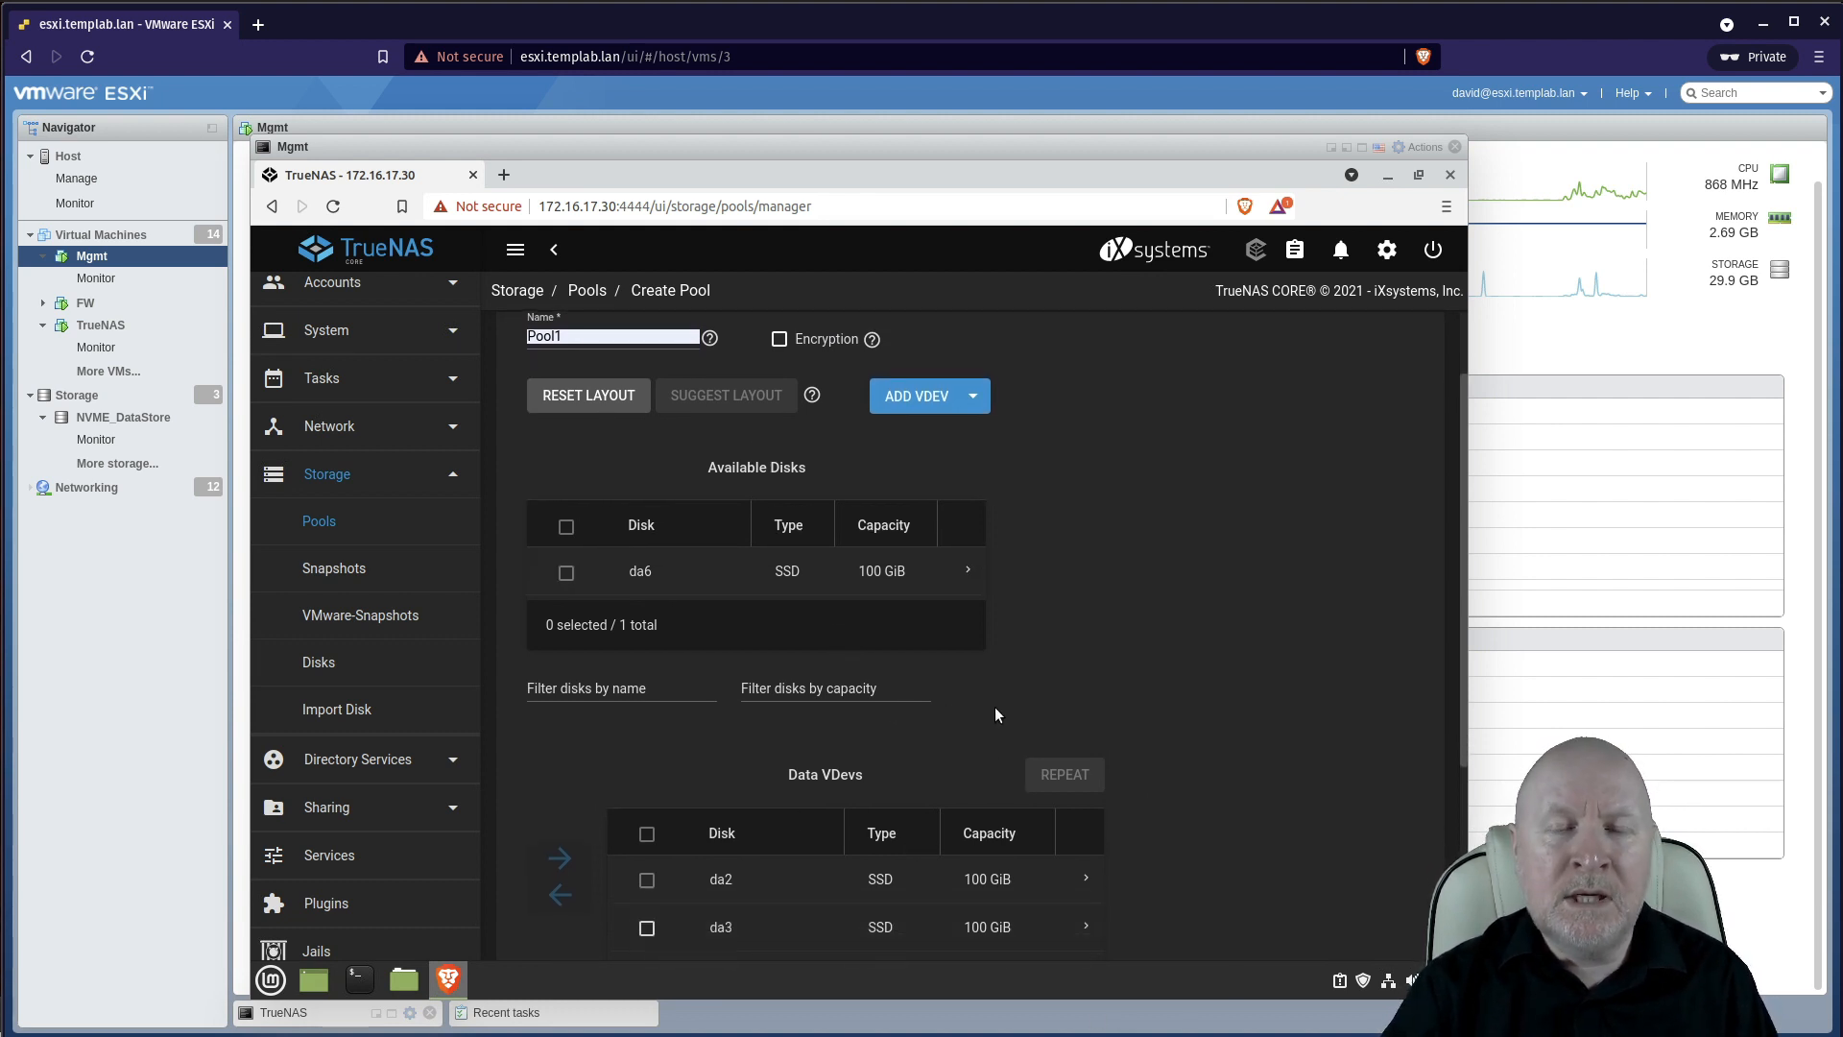
{"action": "scroll", "coordinate": [1209, 508], "scroll_direction": "up", "scroll_amount": 2}
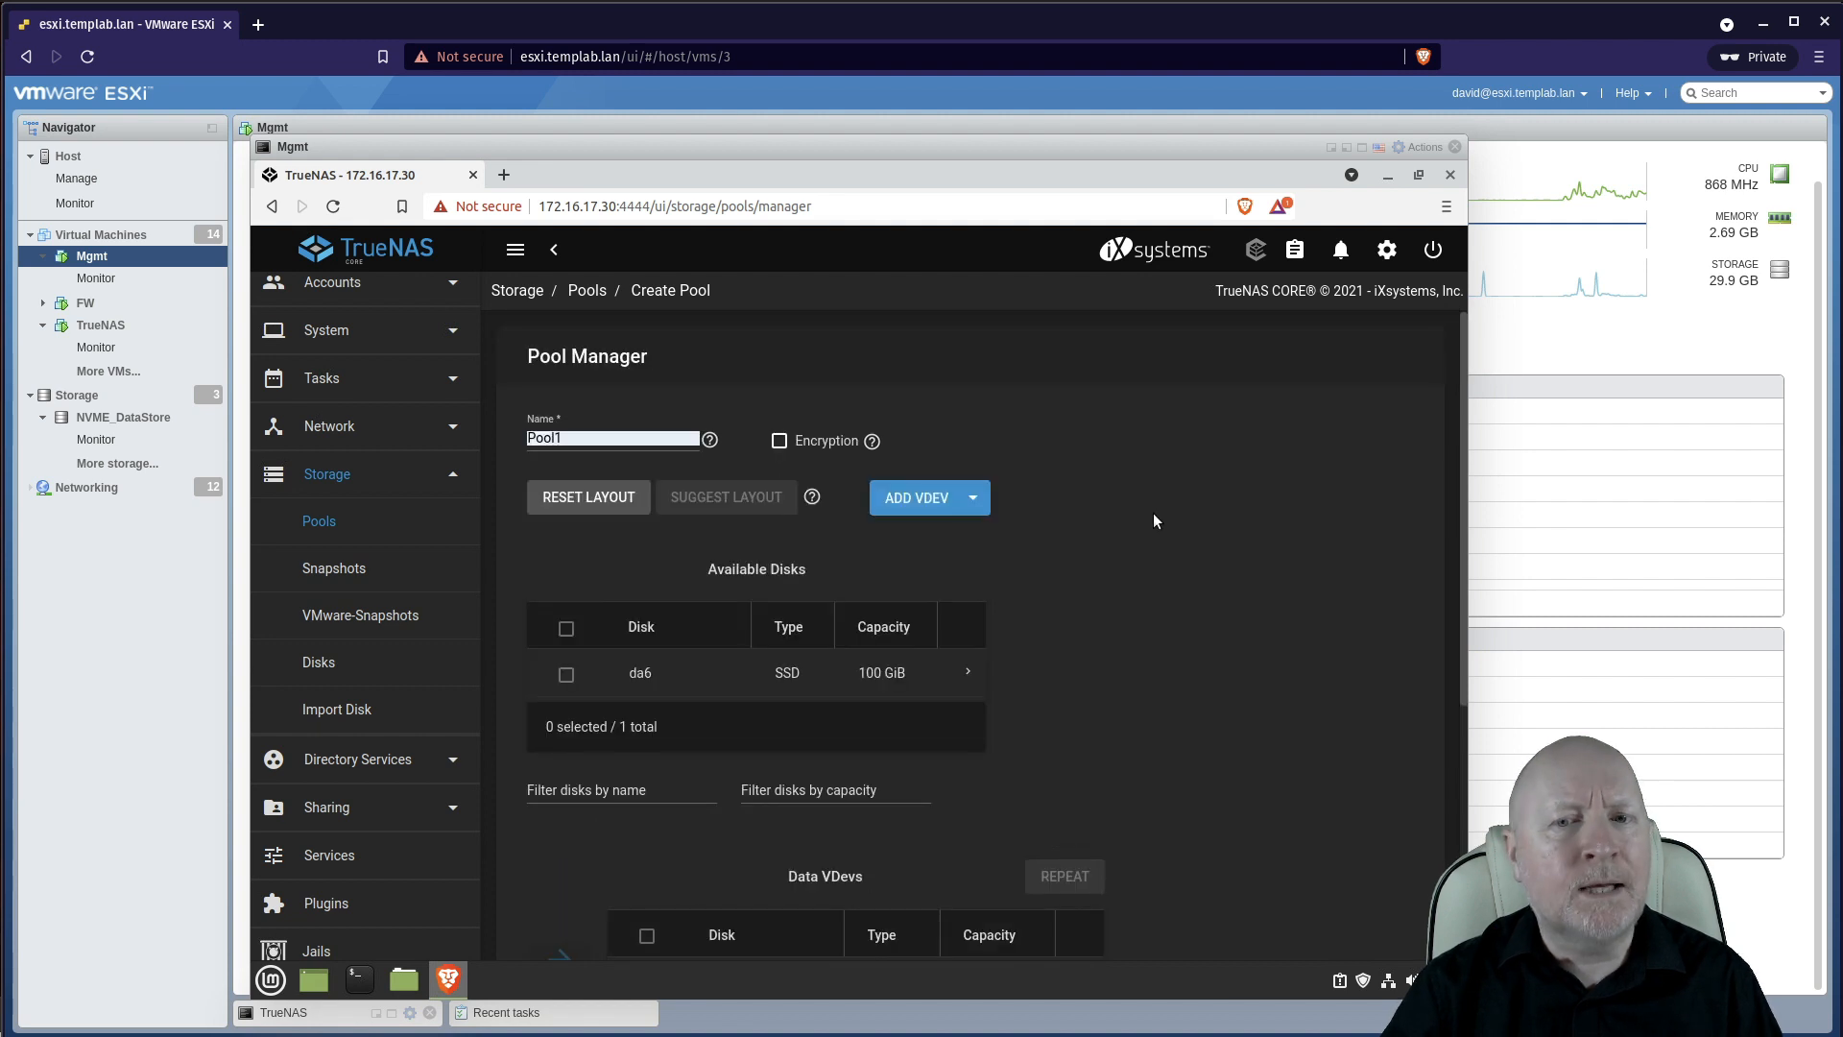
{"action": "left_click", "coordinate": [969, 499]}
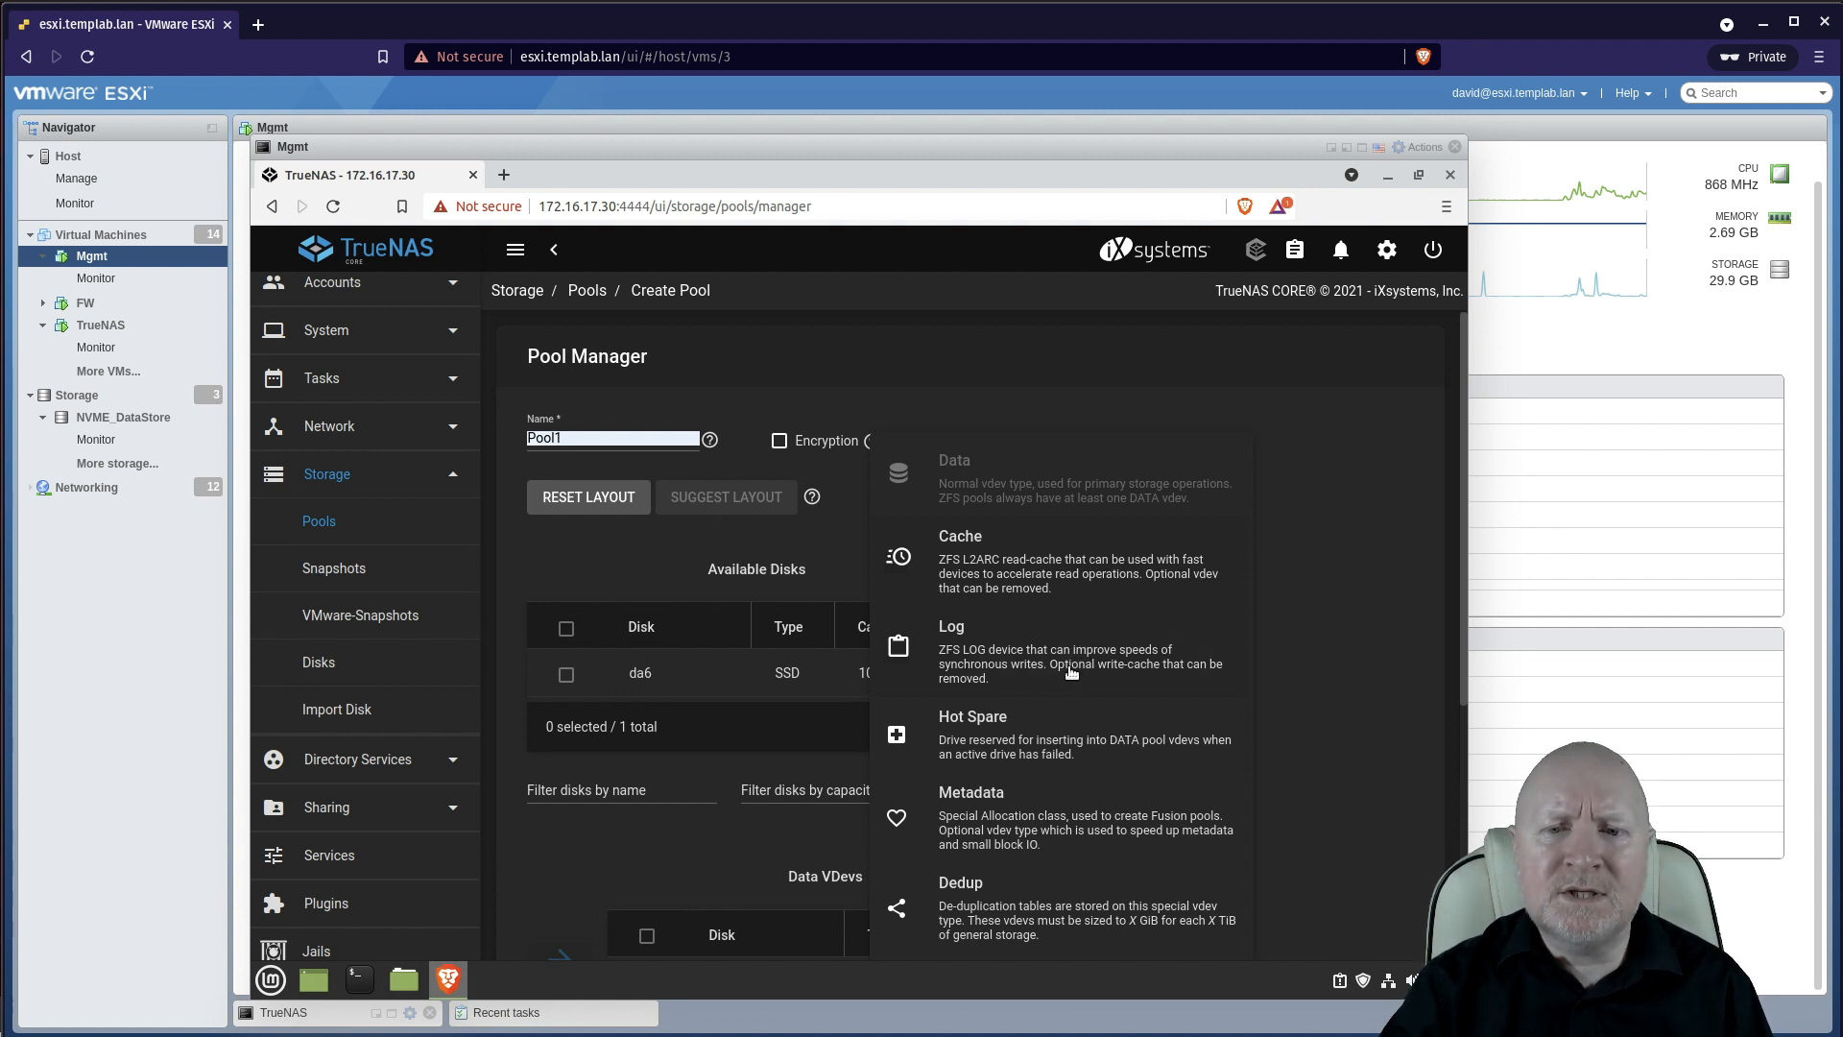
{"action": "left_click", "coordinate": [1335, 614]}
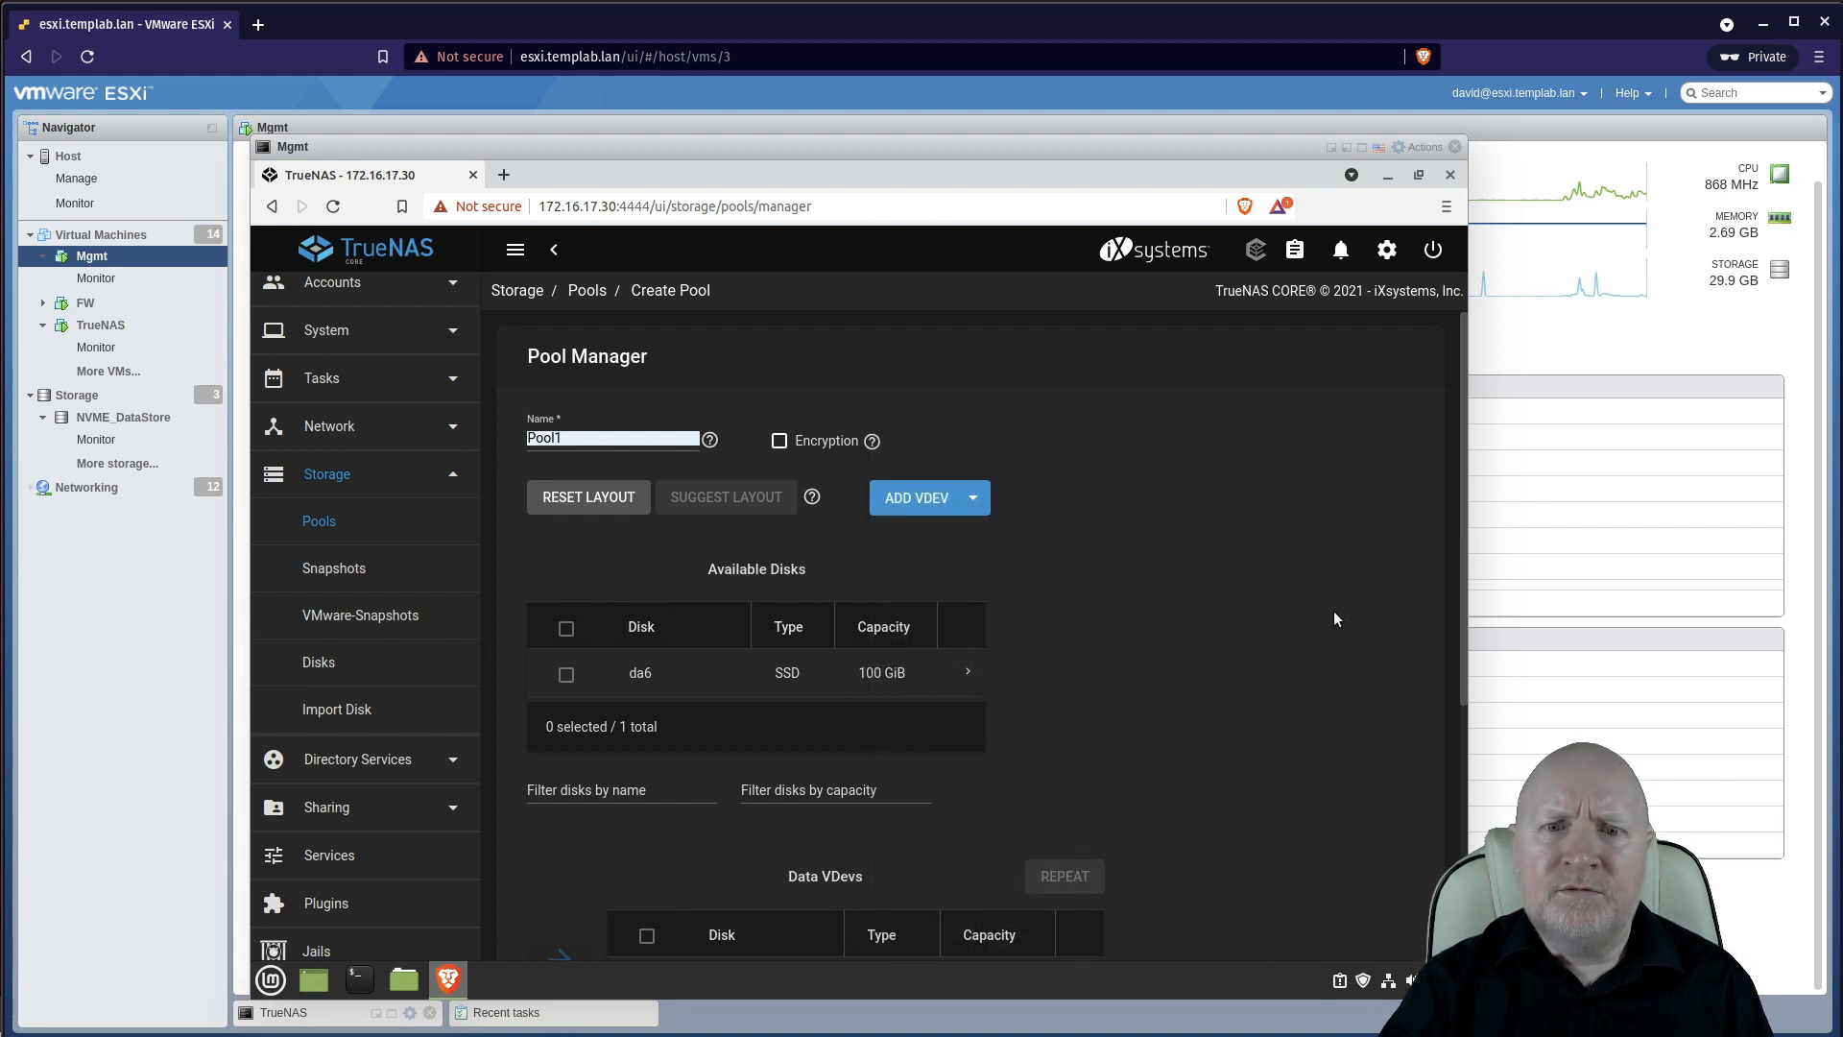
{"action": "scroll", "coordinate": [1335, 617], "scroll_direction": "down", "scroll_amount": 4}
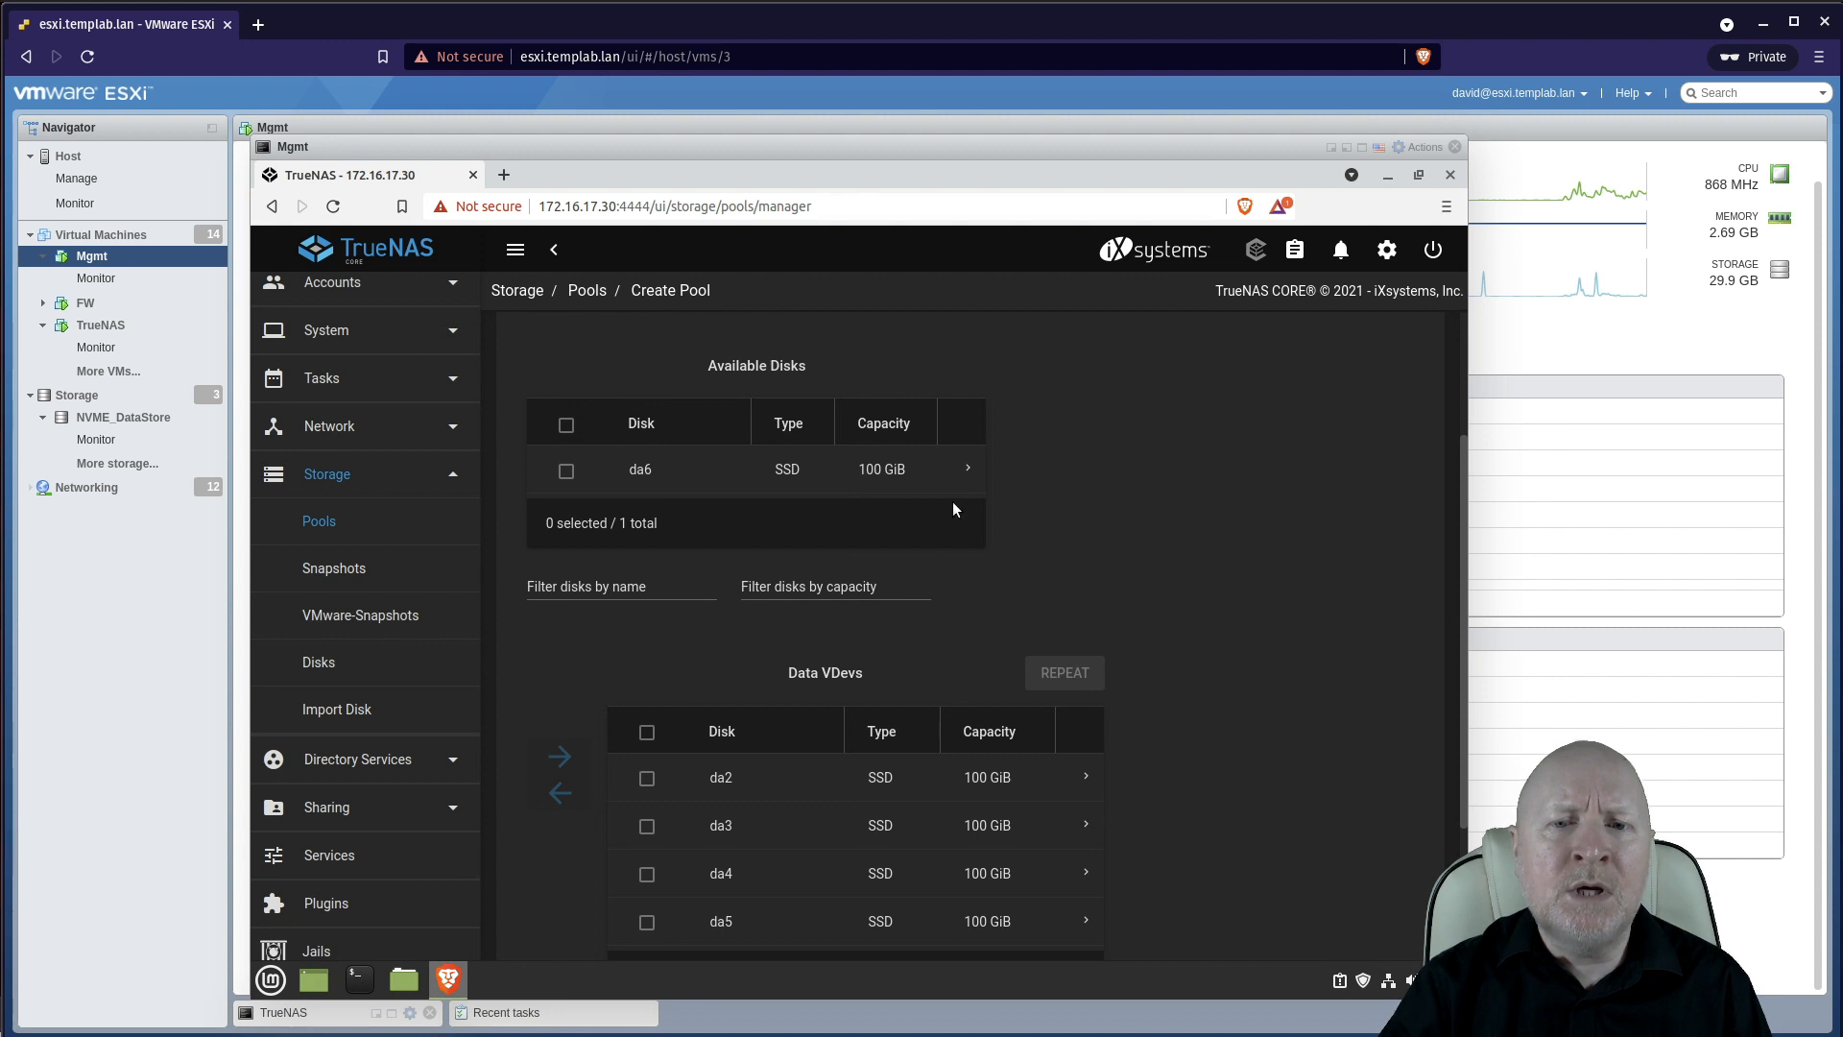
{"action": "scroll", "coordinate": [1029, 555], "scroll_direction": "up", "scroll_amount": 1}
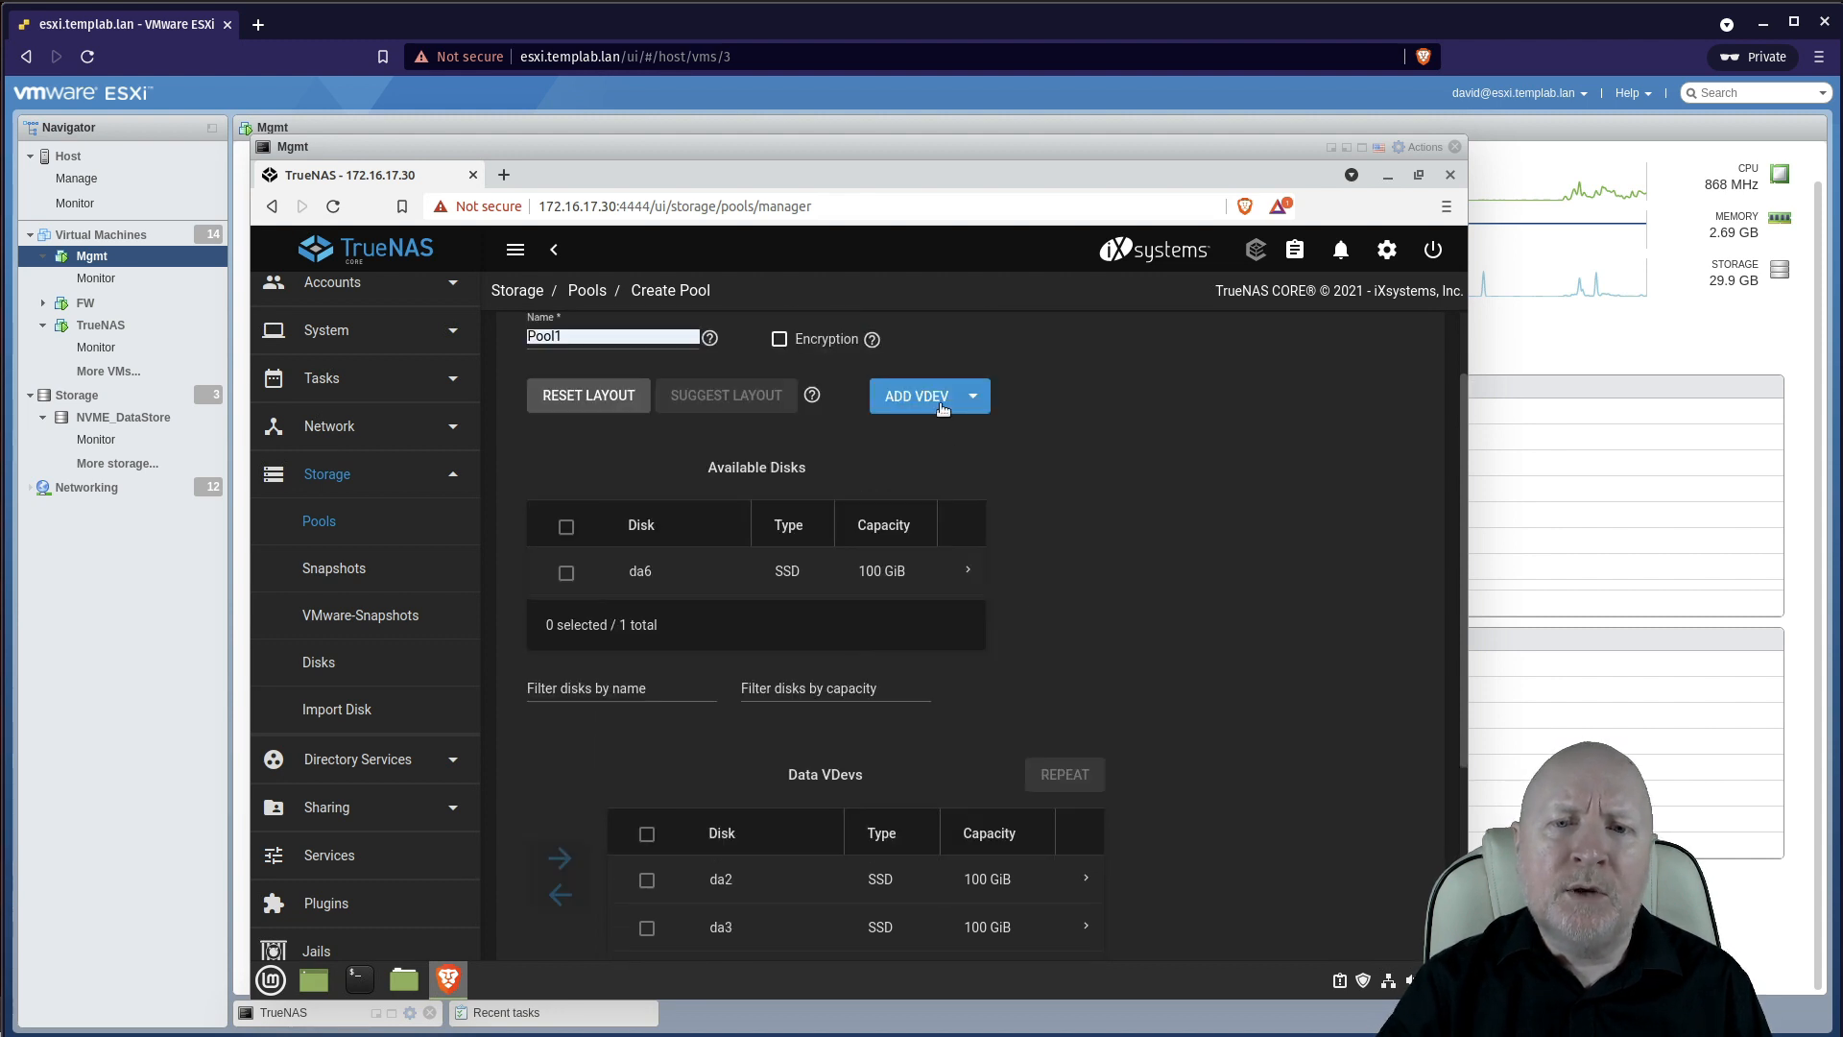
{"action": "left_click", "coordinate": [981, 404]}
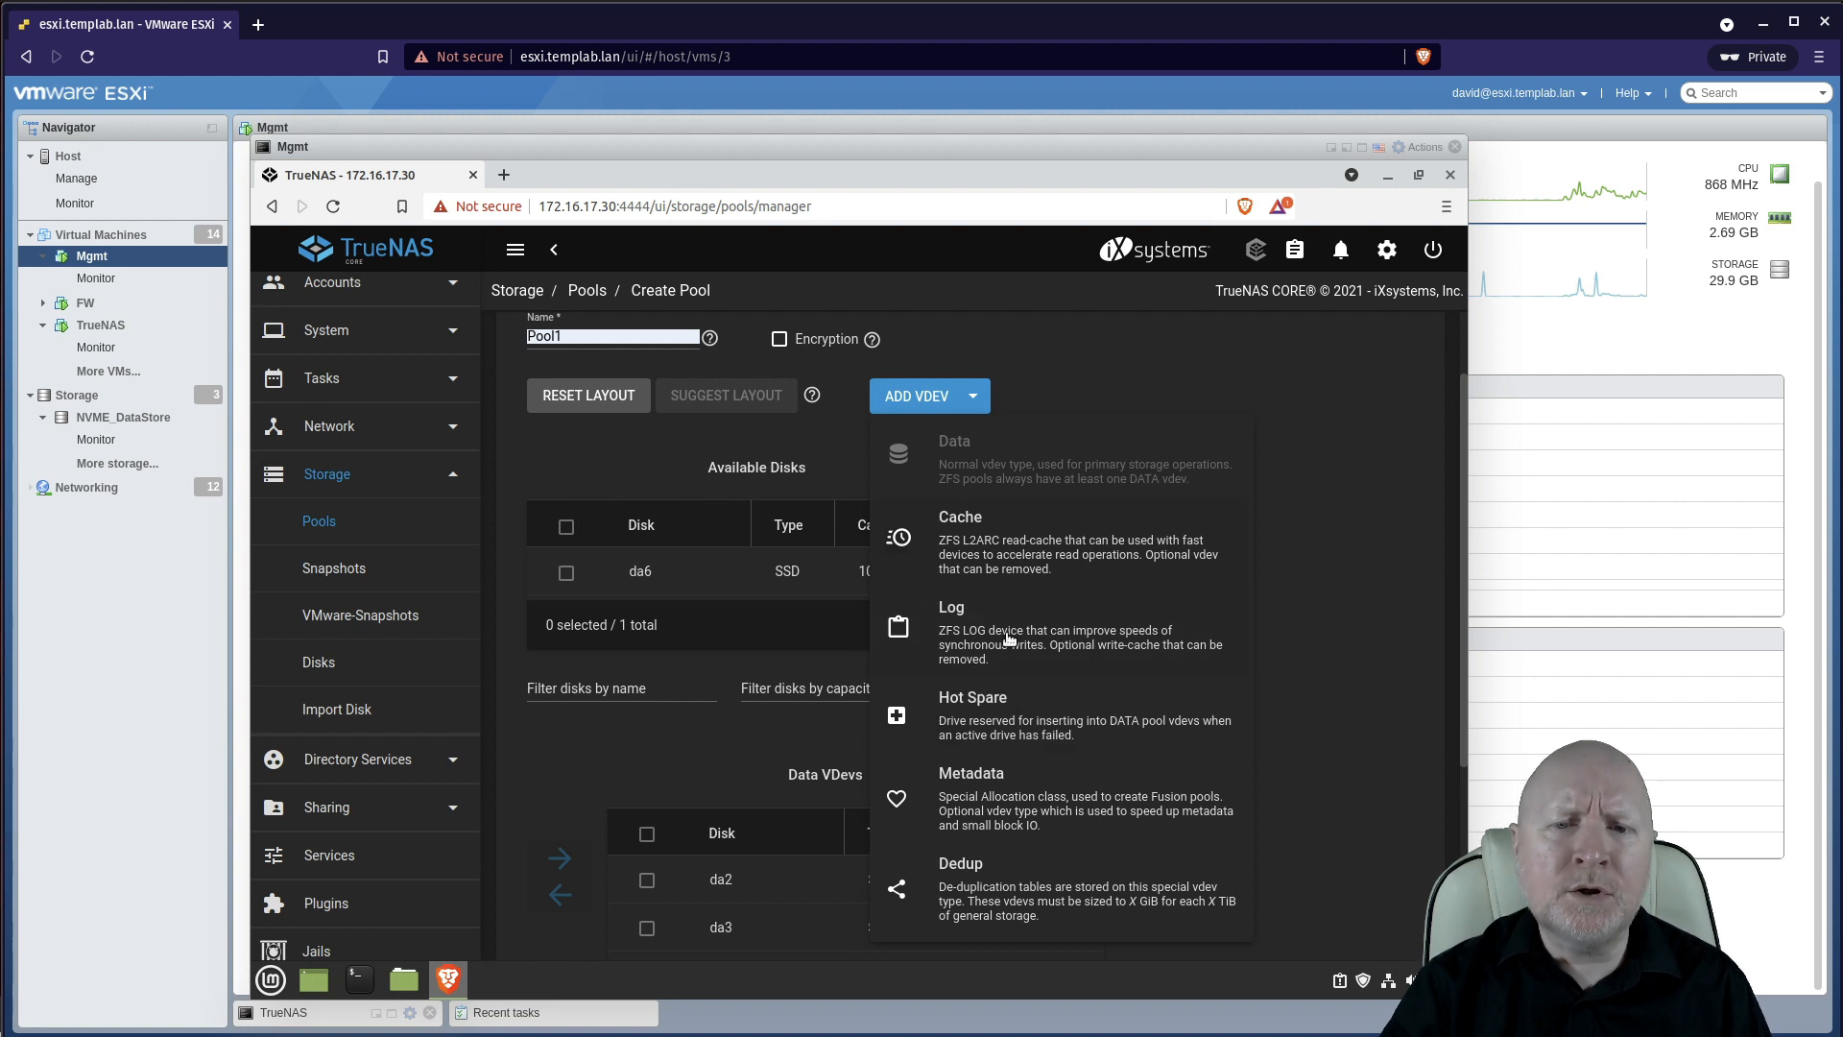
{"action": "left_click", "coordinate": [1362, 624]}
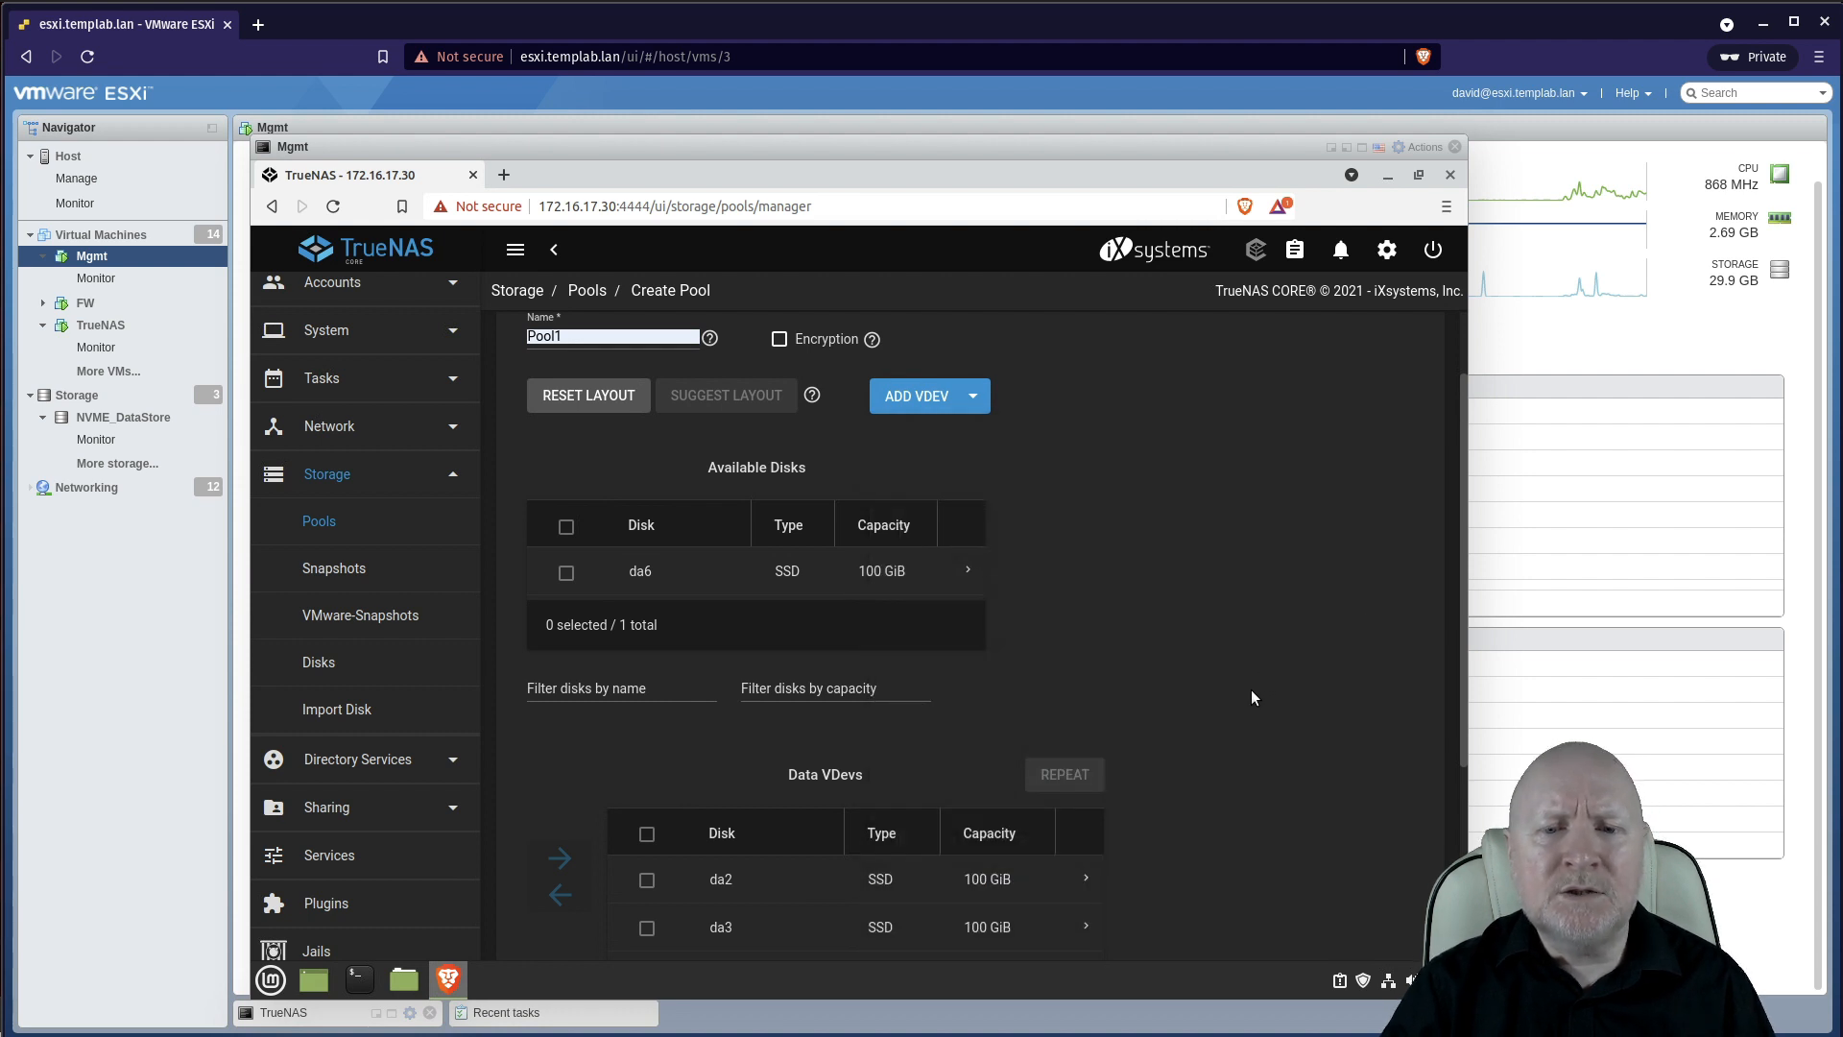
{"action": "scroll", "coordinate": [1254, 690], "scroll_direction": "down", "scroll_amount": 1}
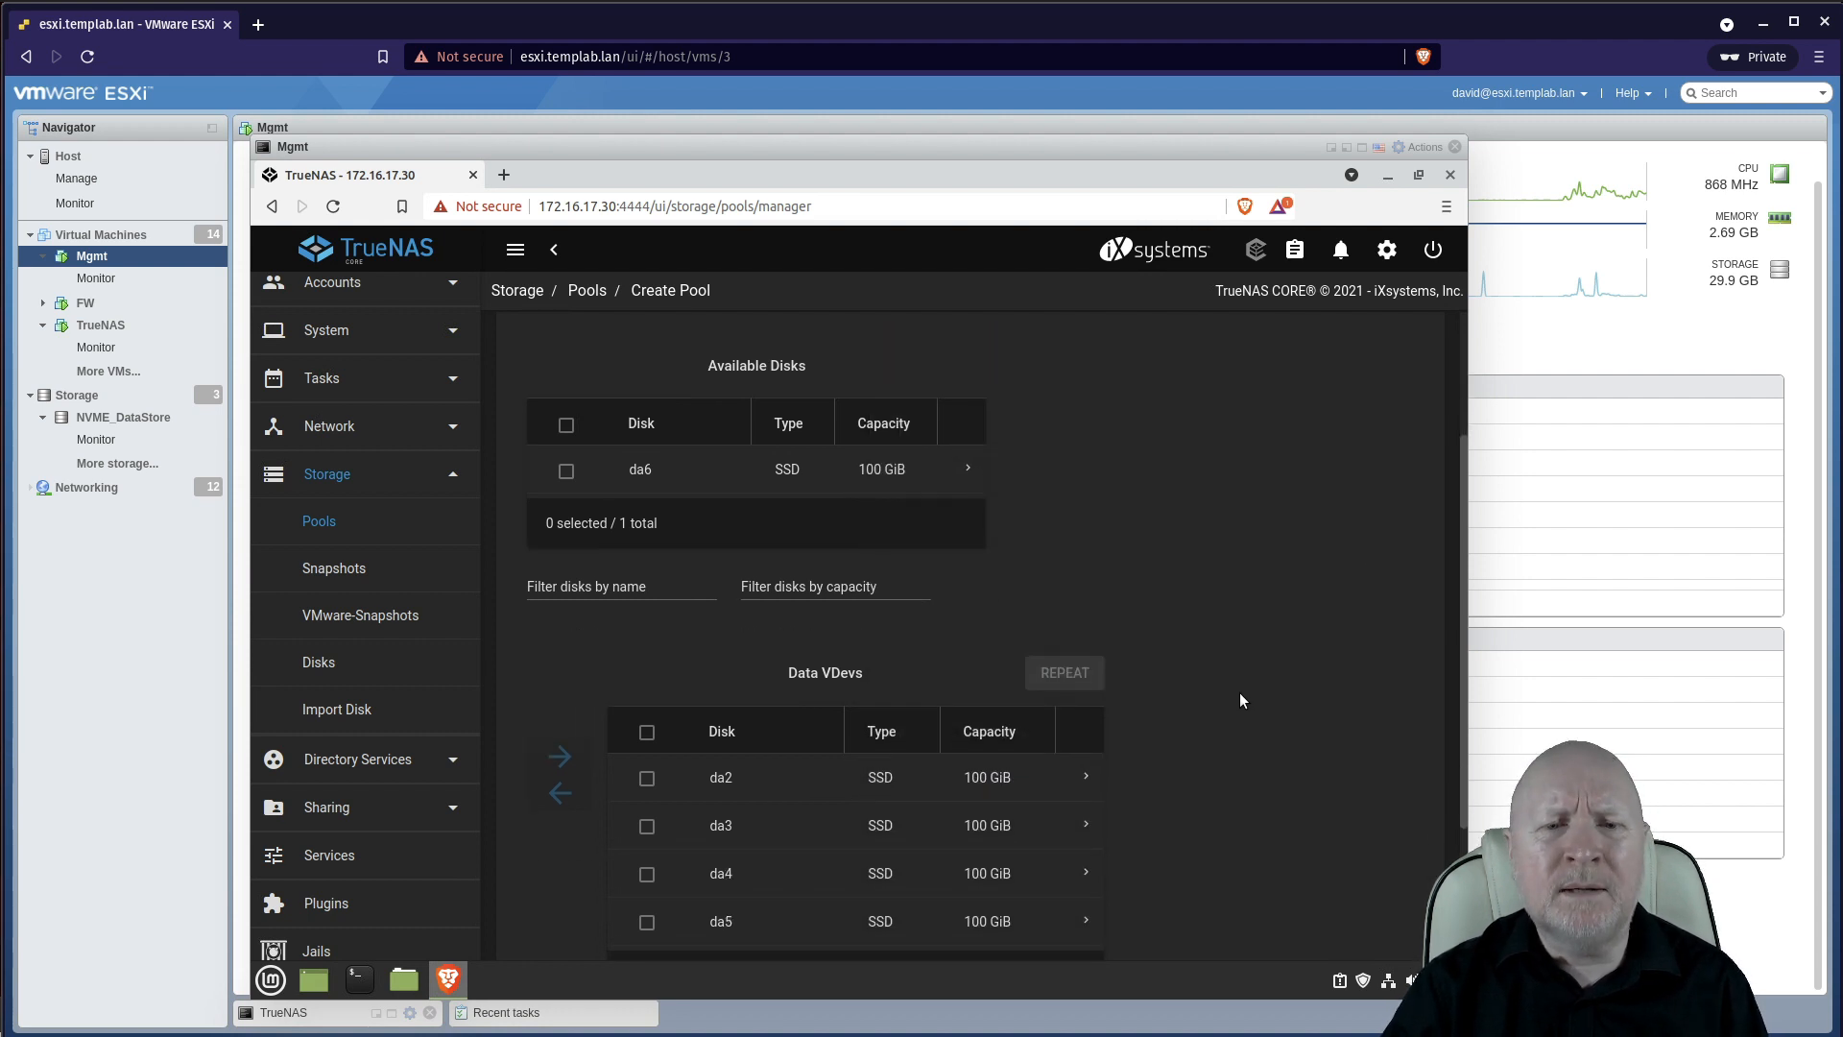
{"action": "scroll", "coordinate": [670, 855], "scroll_direction": "down", "scroll_amount": 1}
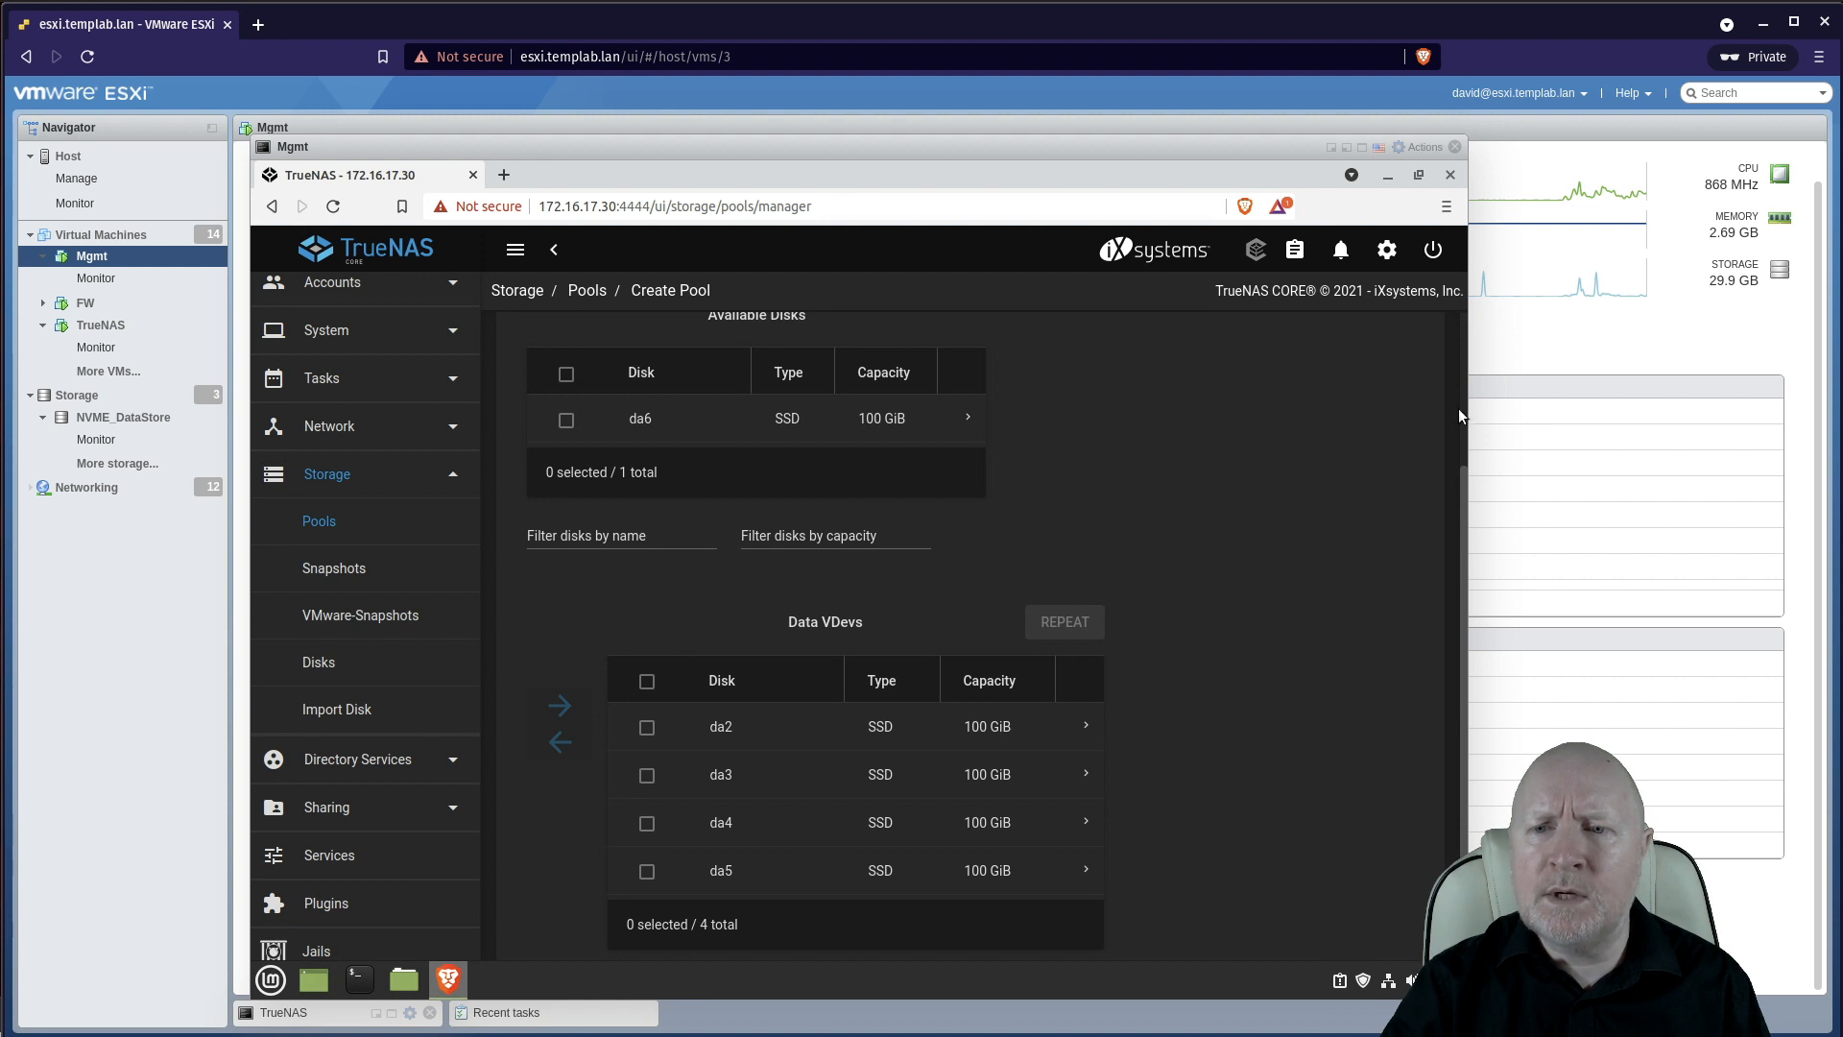
{"action": "scroll", "coordinate": [1460, 419], "scroll_direction": "up", "scroll_amount": 3}
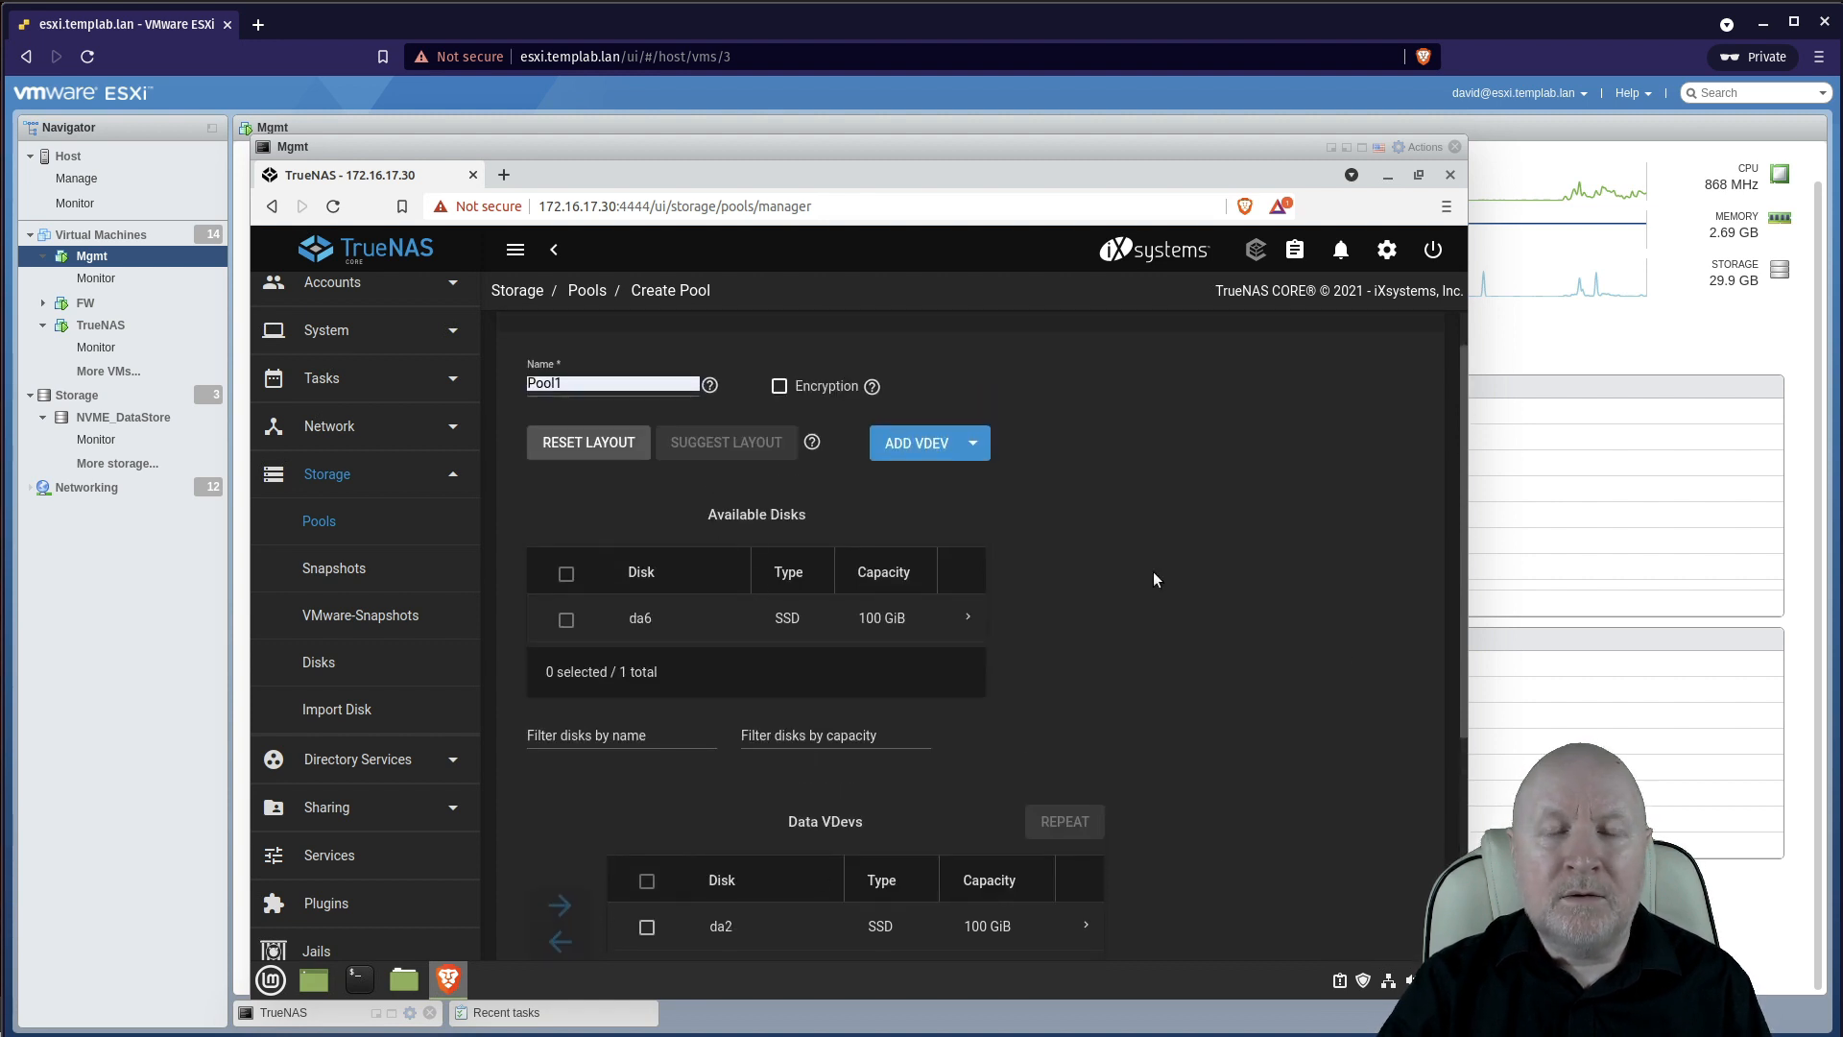
Step: Add the available disk da6 to the data vdev as its fifth disk
{"action": "left_click", "coordinate": [574, 619]}
{"action": "scroll", "coordinate": [1200, 698], "scroll_direction": "down", "scroll_amount": 4}
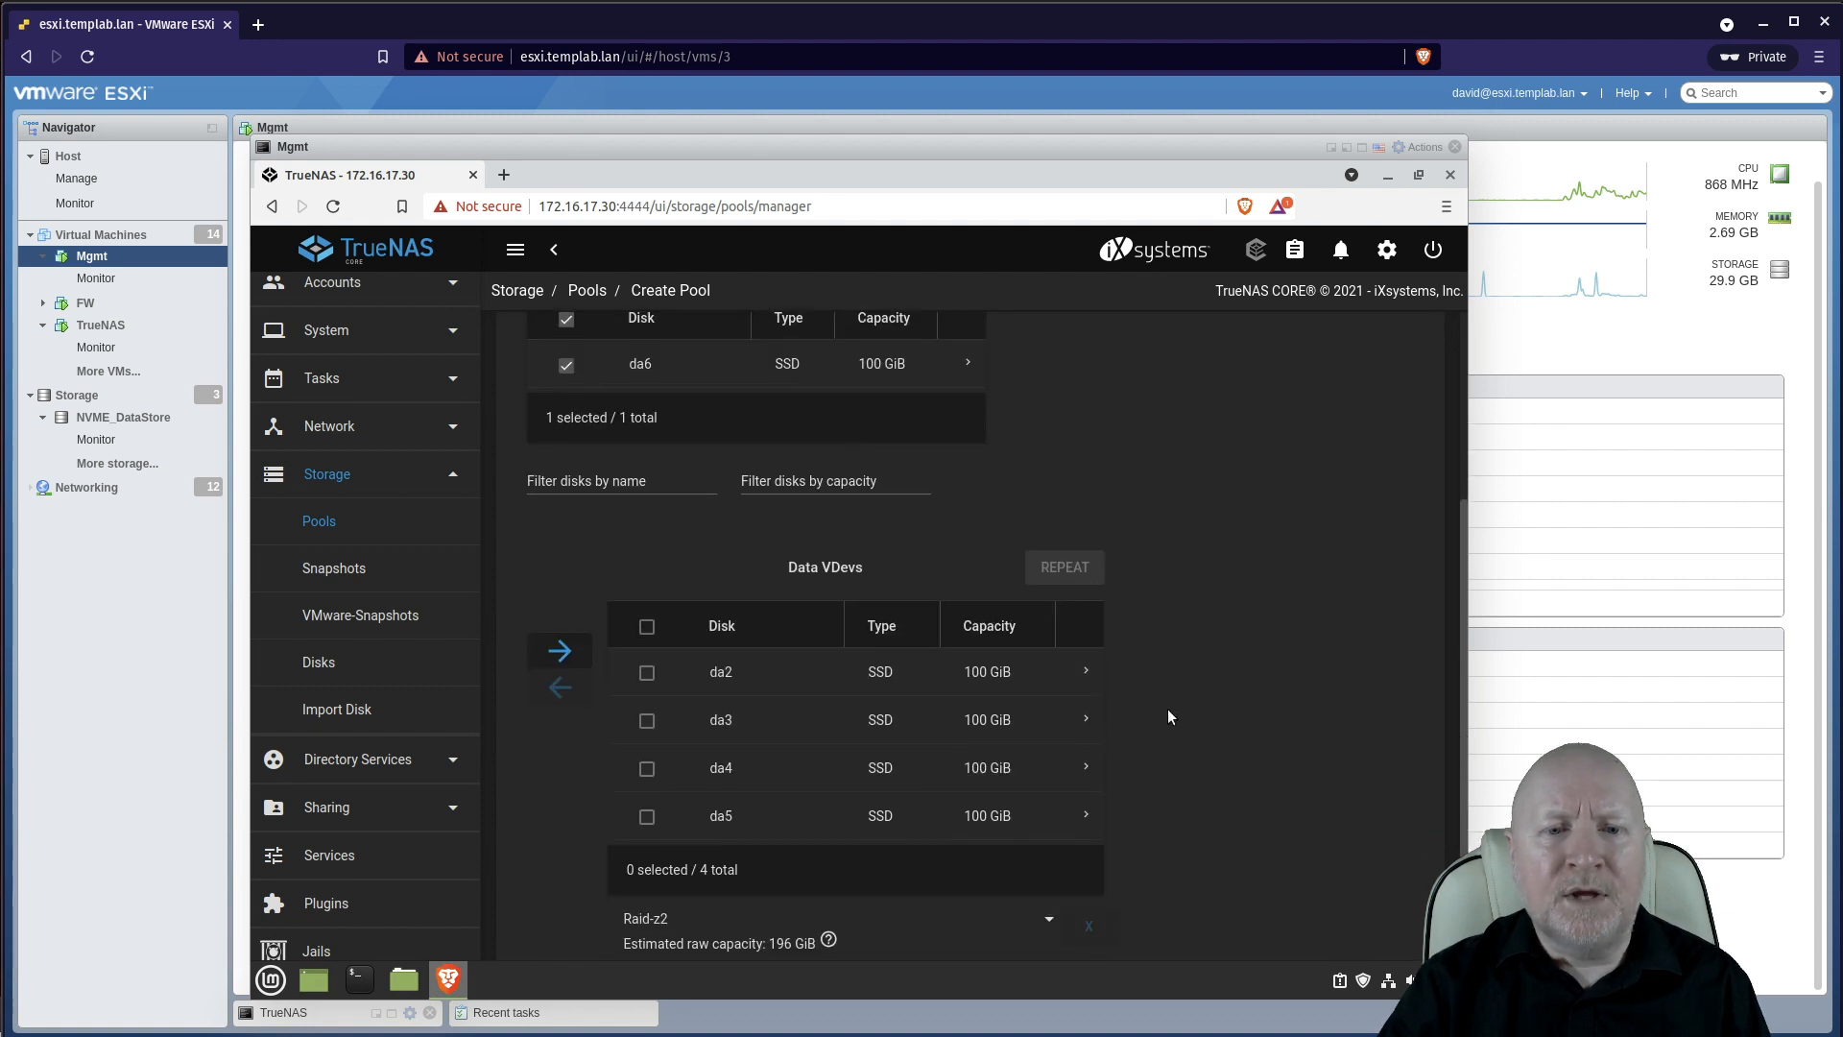
{"action": "left_click", "coordinate": [561, 550]}
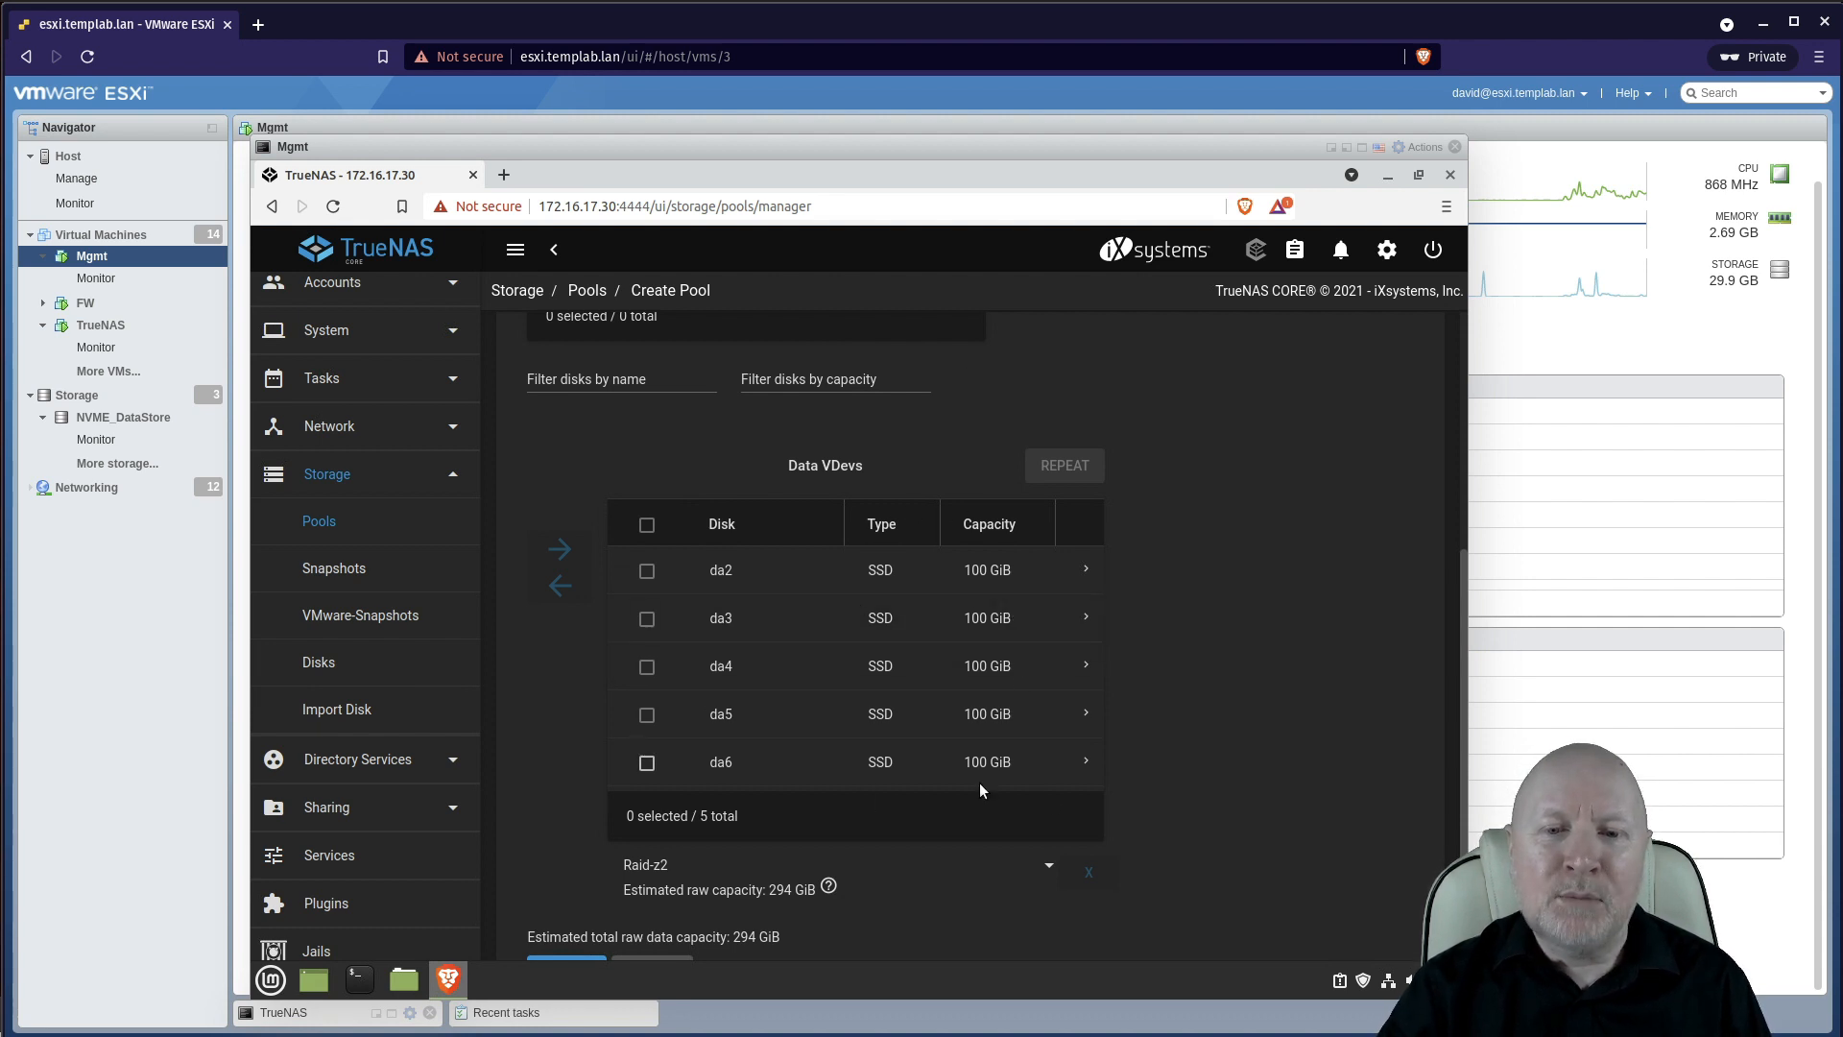
{"action": "scroll", "coordinate": [1212, 652], "scroll_direction": "up", "scroll_amount": 1}
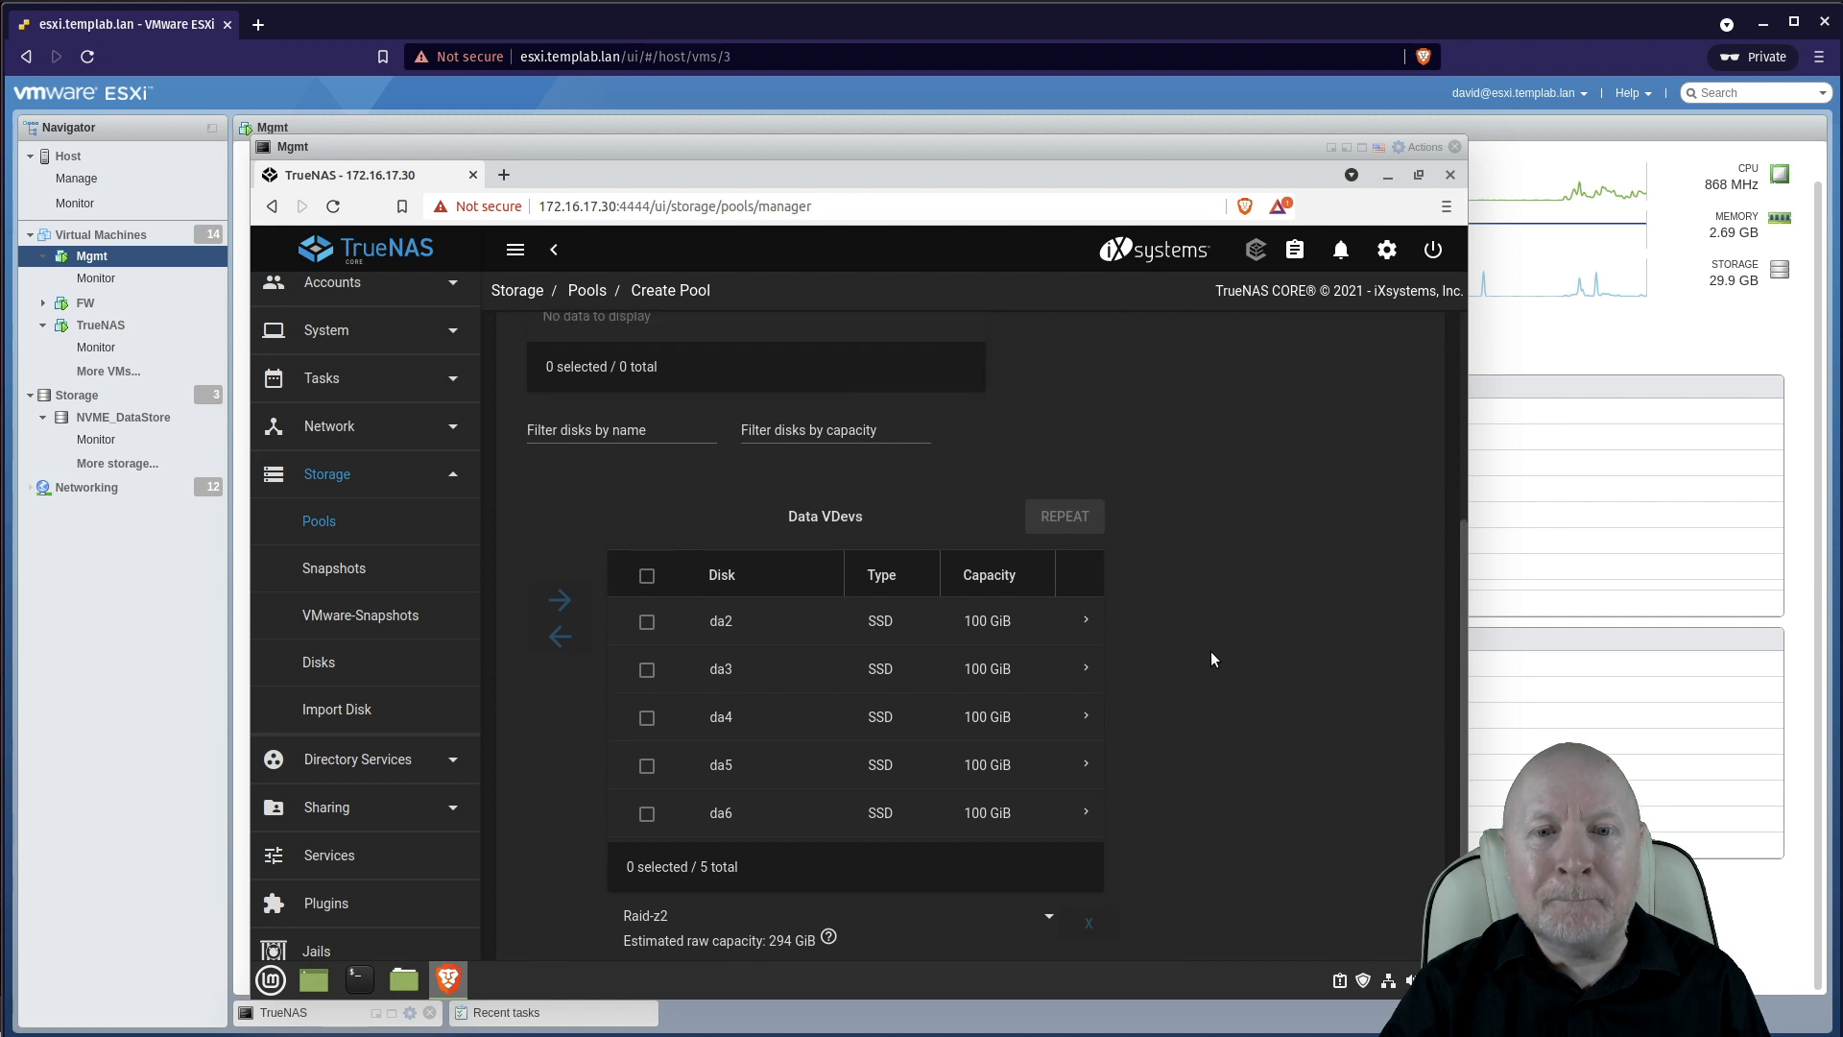
{"action": "scroll", "coordinate": [1212, 653], "scroll_direction": "up", "scroll_amount": 5}
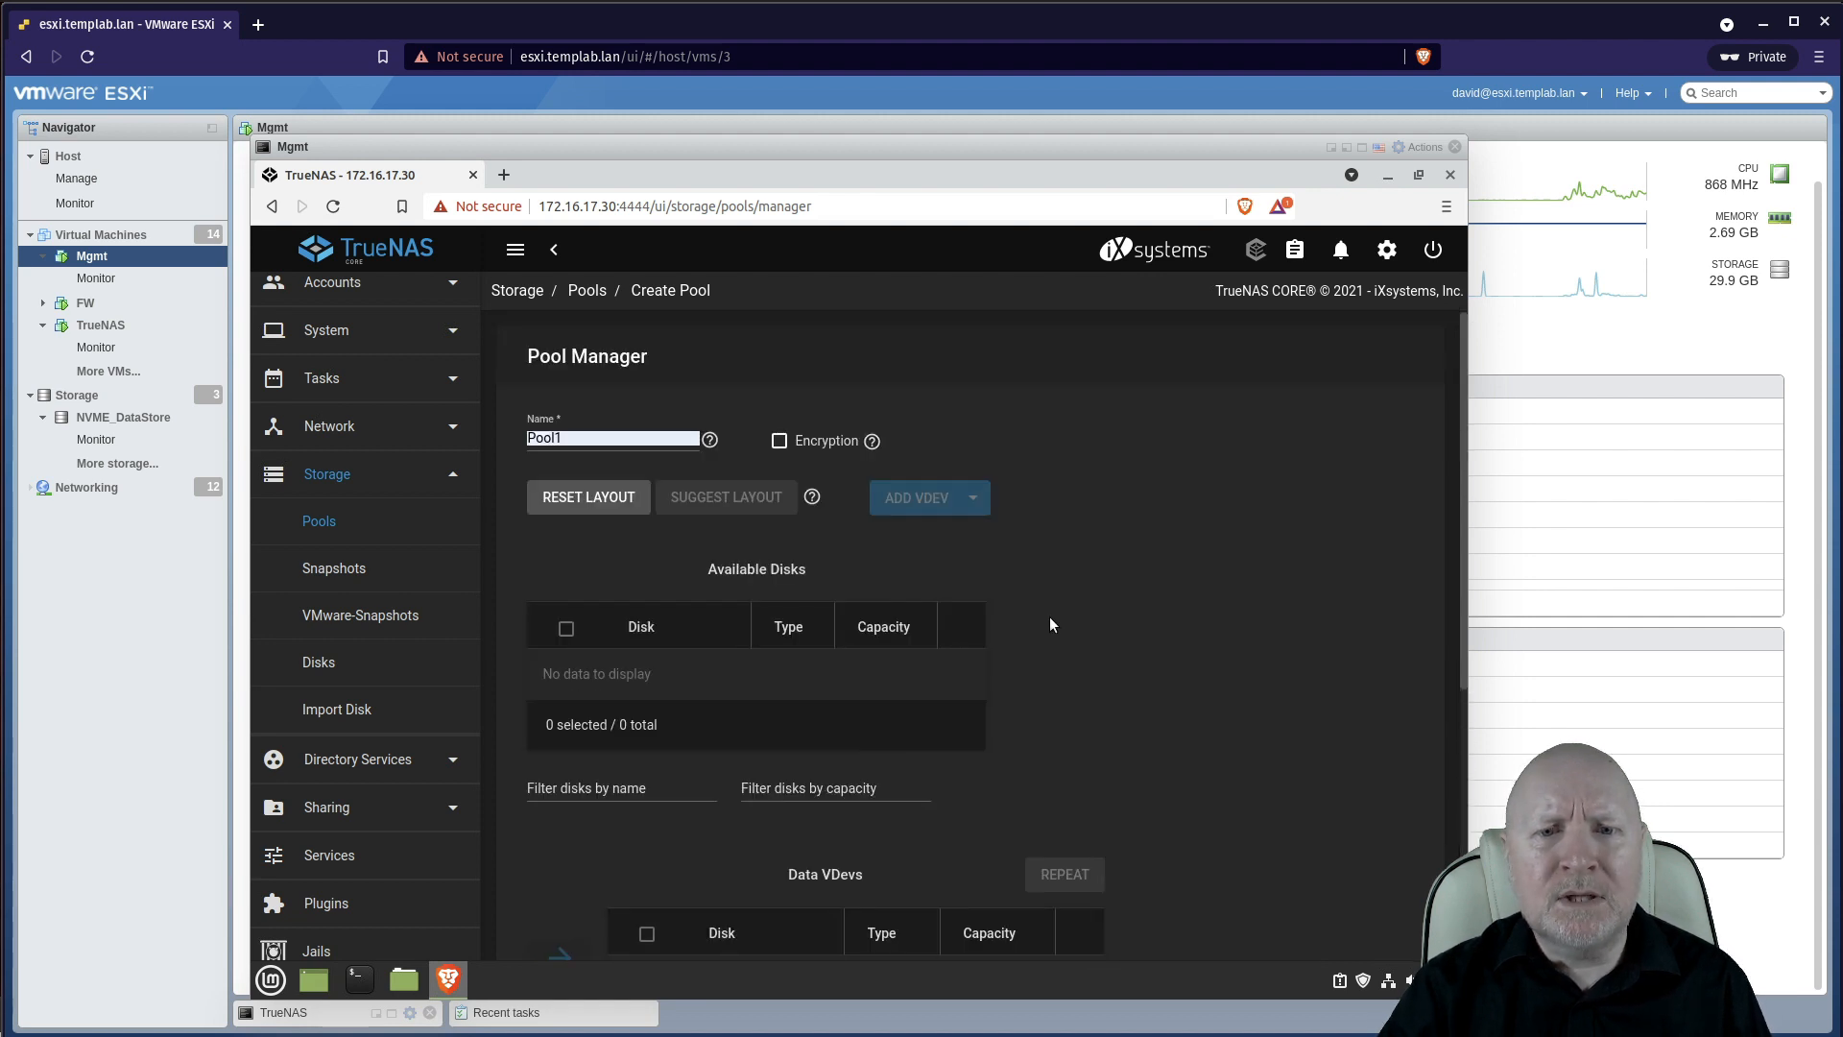
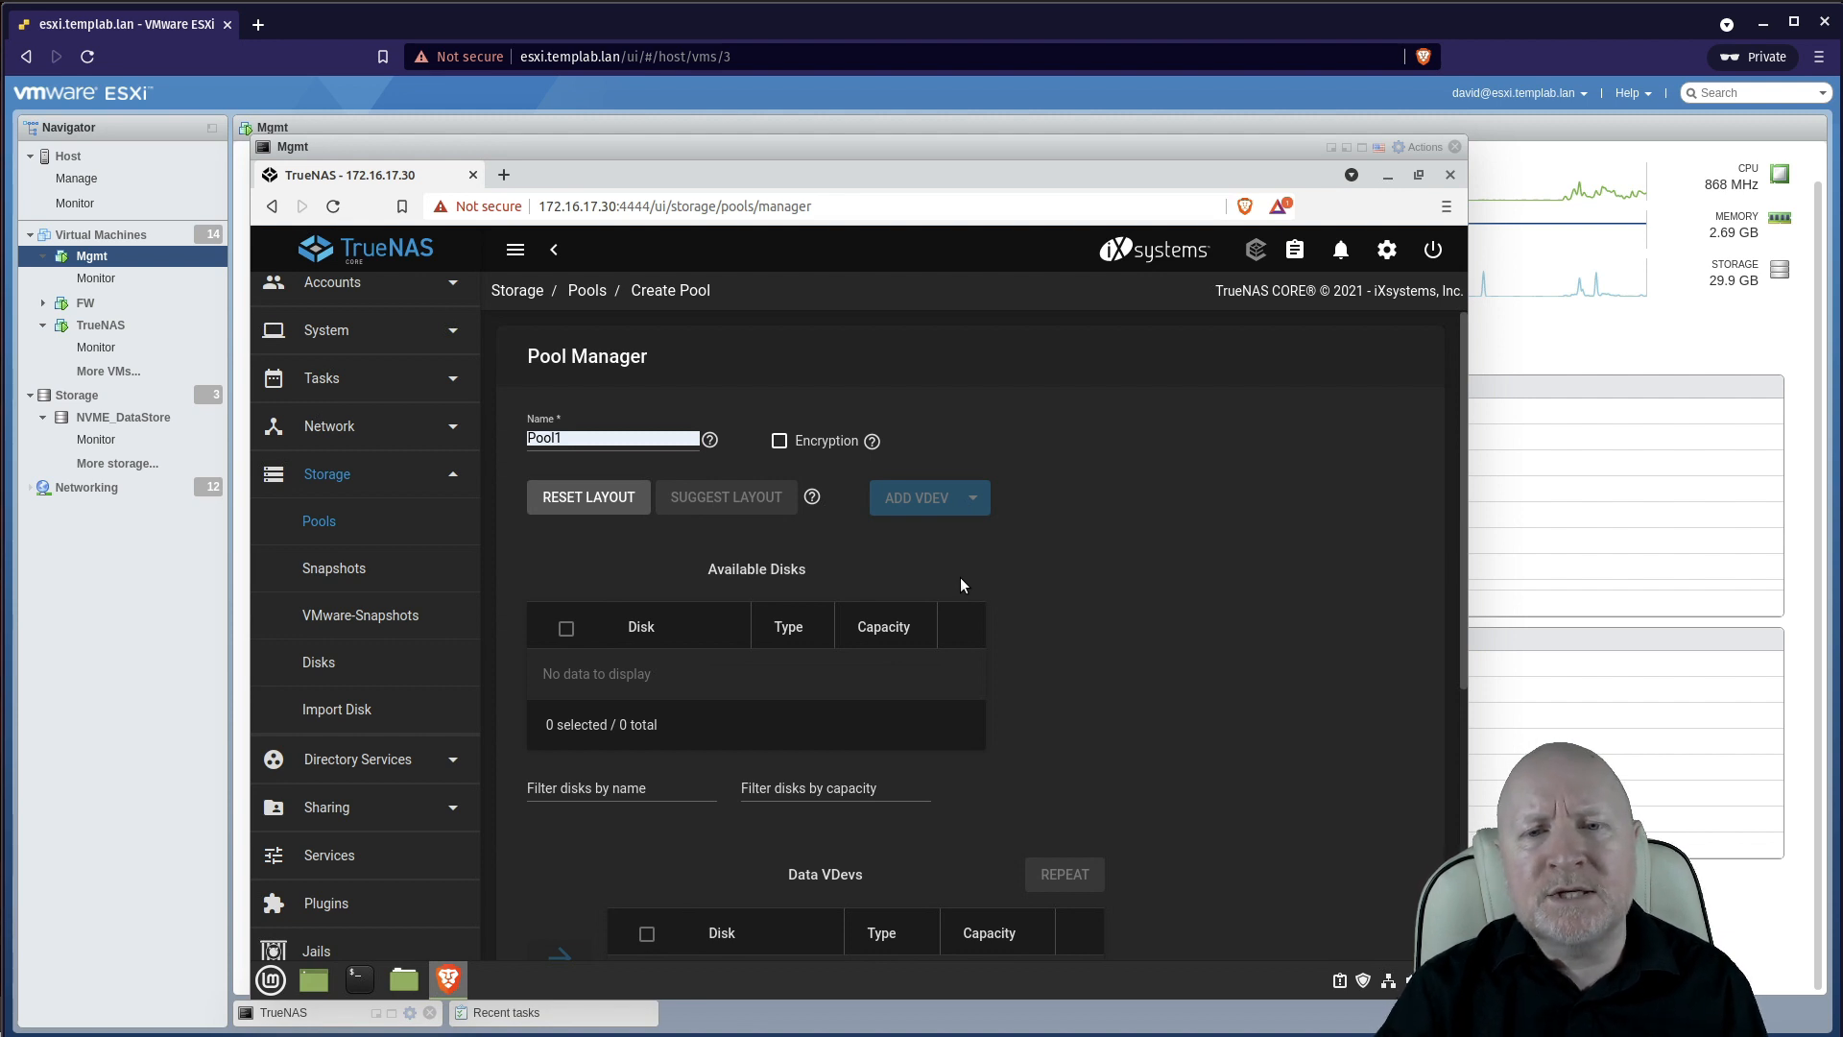
Step: Create Pool1 from the Raid-z2 data vdev with disks da2 to da6, confirming that the contents of the disks are erased
{"action": "scroll", "coordinate": [1126, 628], "scroll_direction": "down", "scroll_amount": 2}
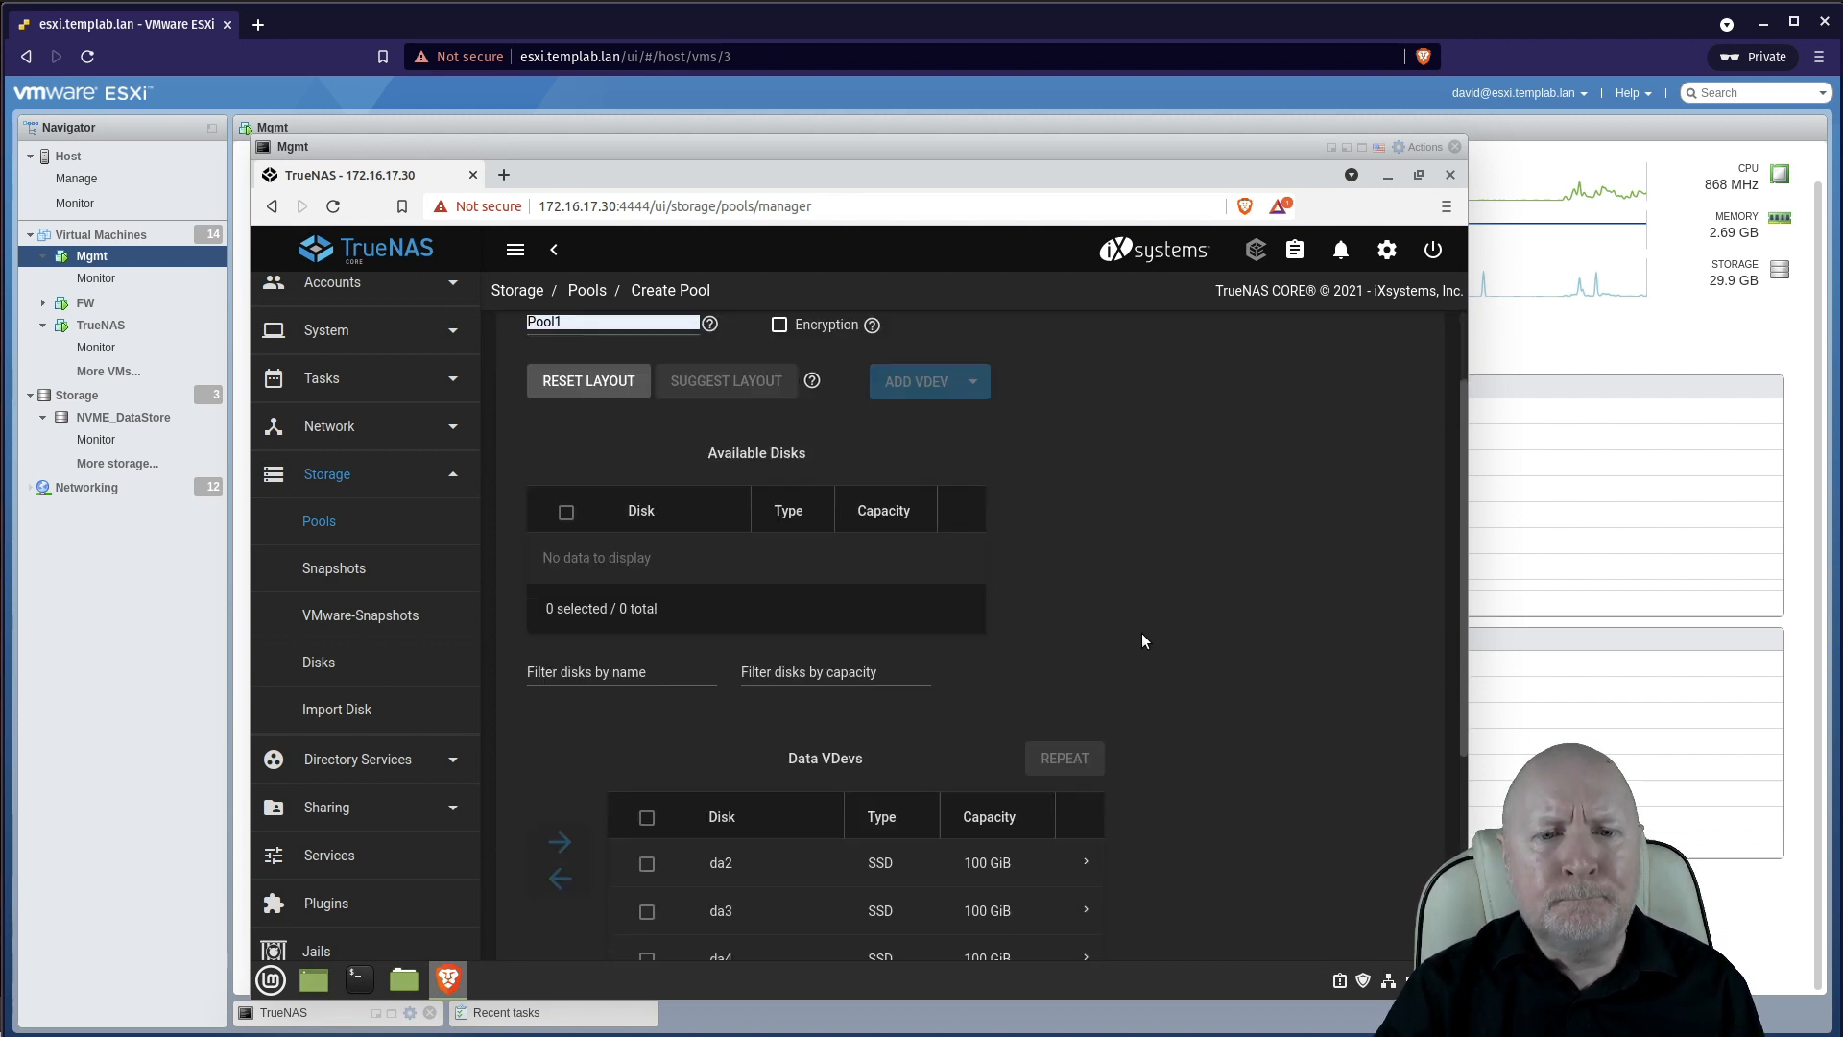
{"action": "scroll", "coordinate": [1140, 626], "scroll_direction": "down", "scroll_amount": 1}
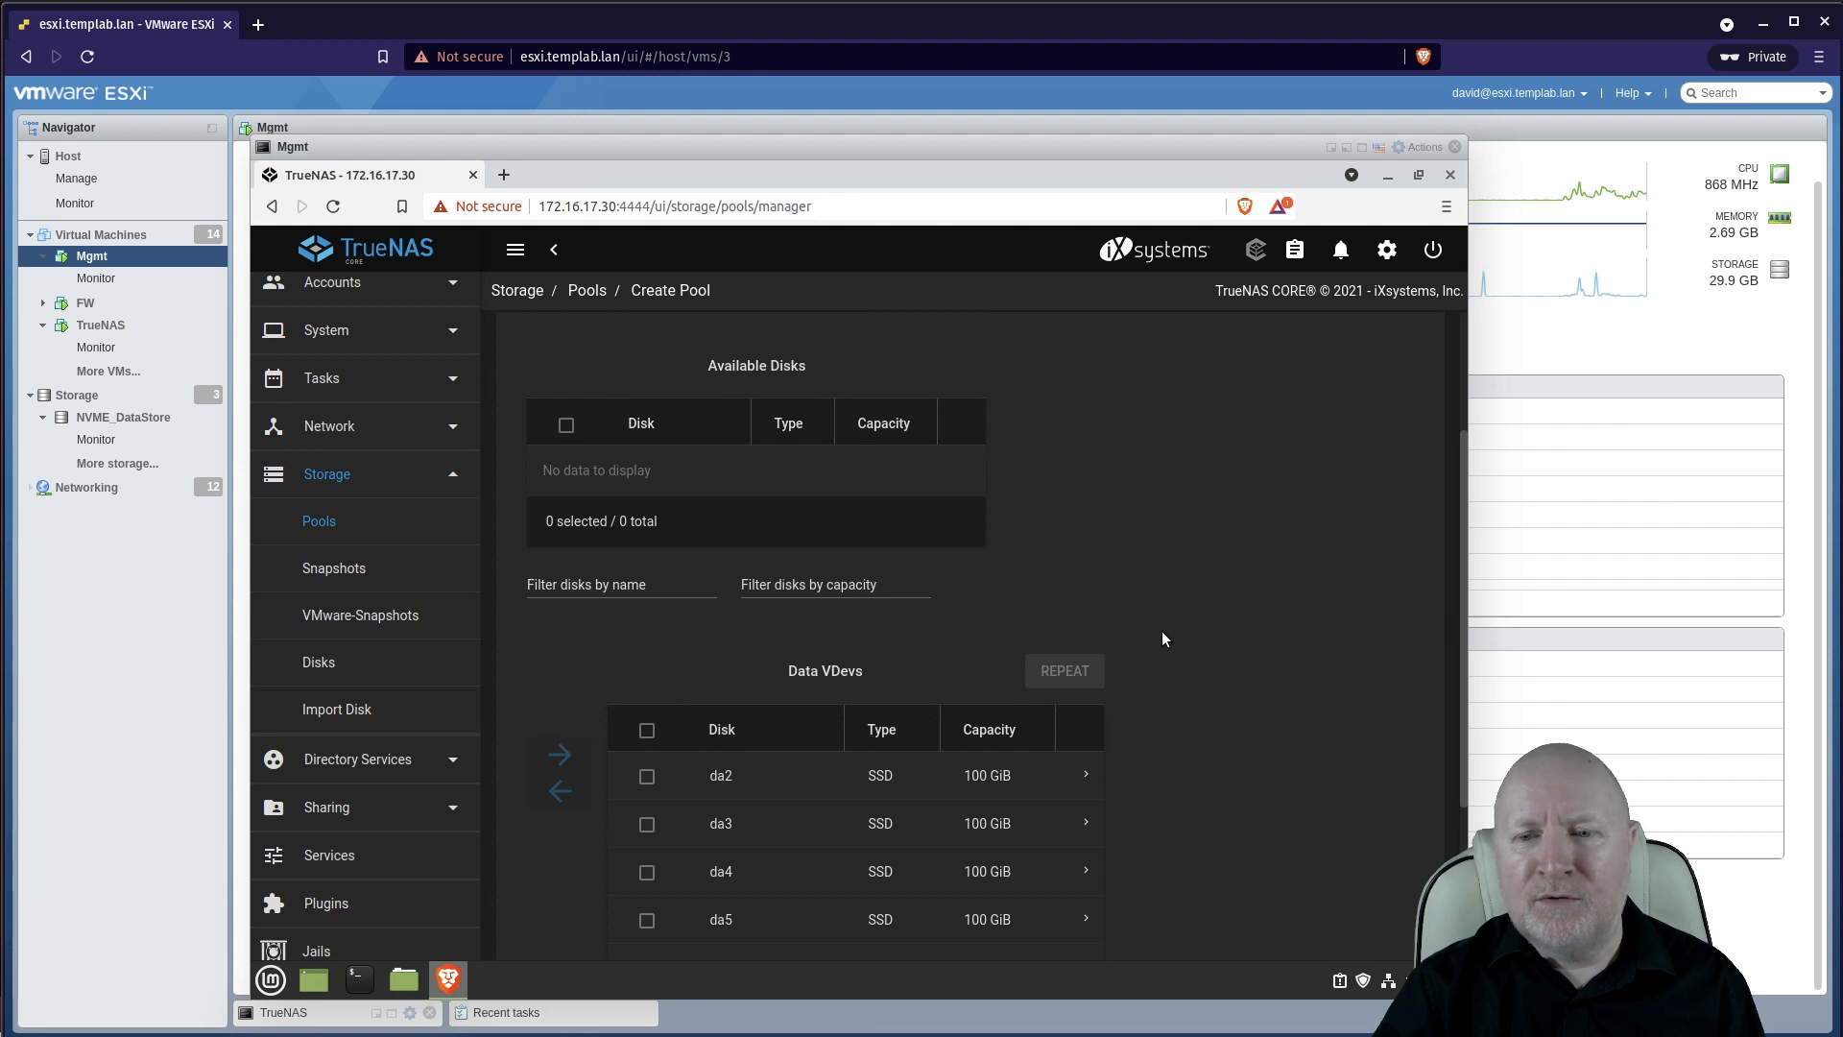
{"action": "scroll", "coordinate": [1162, 630], "scroll_direction": "down", "scroll_amount": 4}
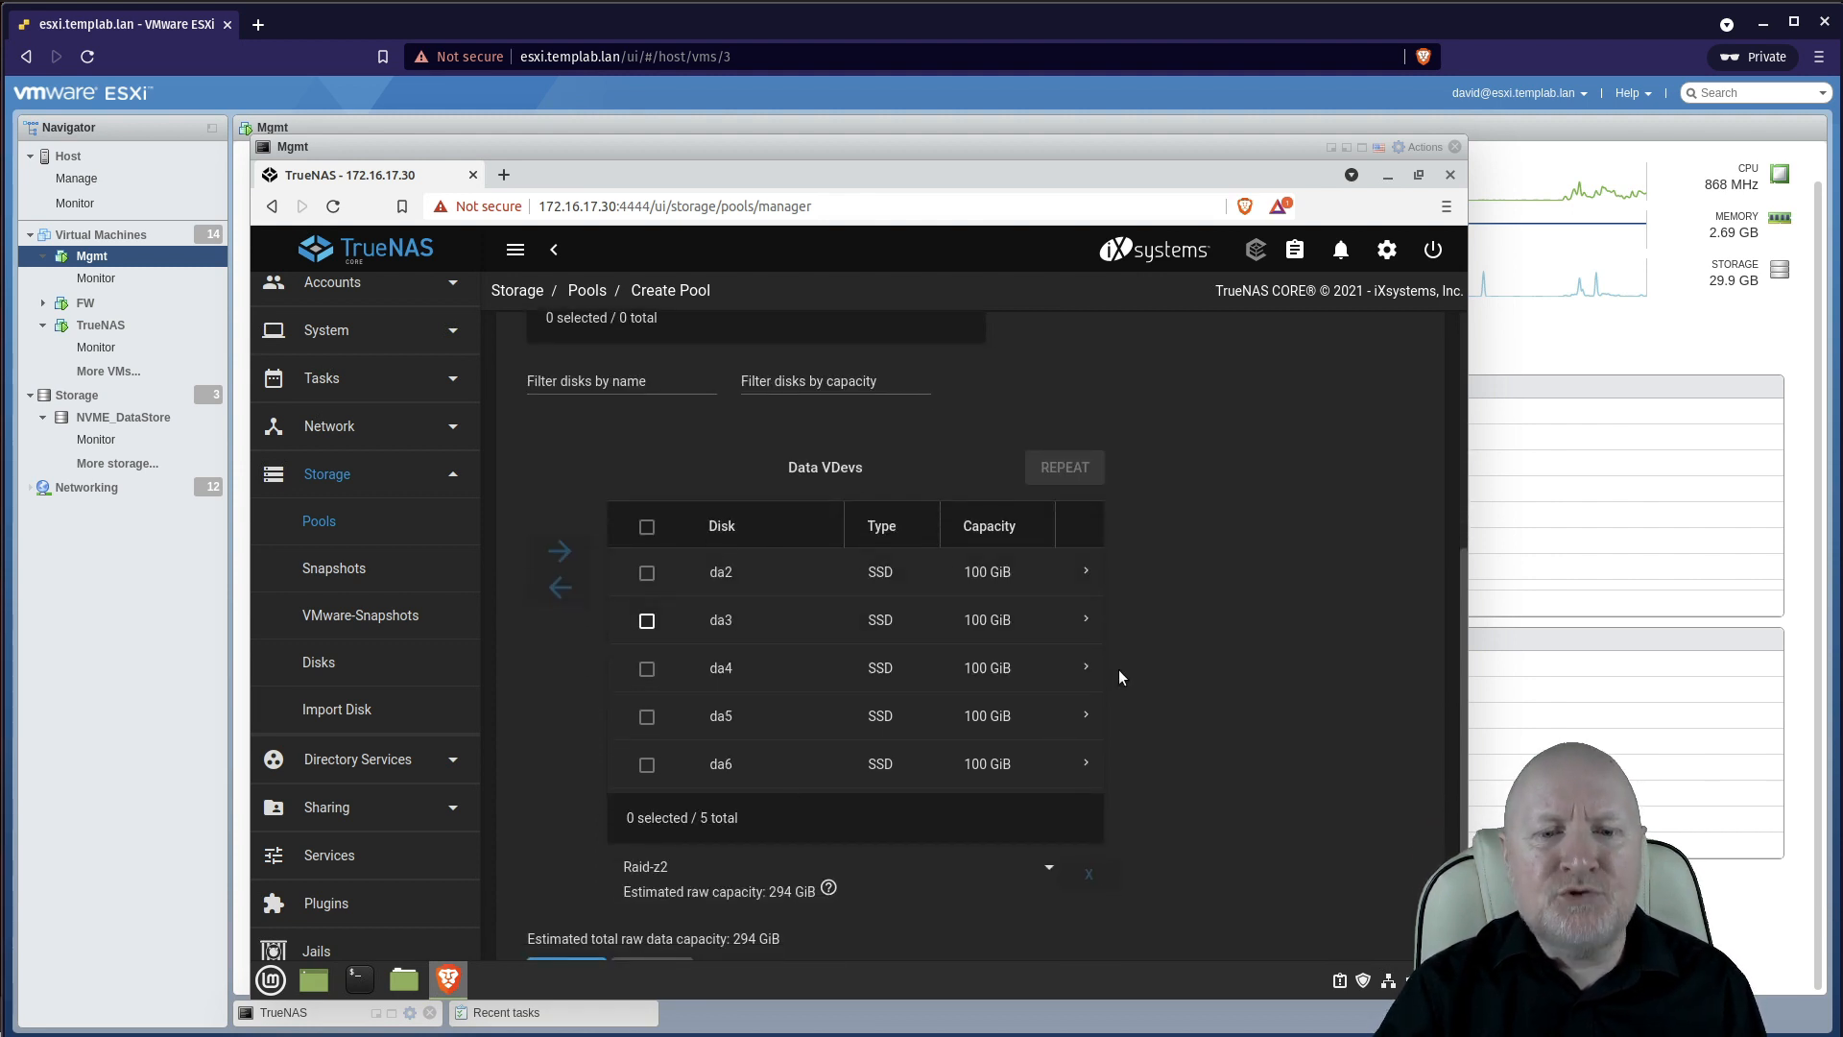
{"action": "scroll", "coordinate": [1119, 689], "scroll_direction": "down", "scroll_amount": 1}
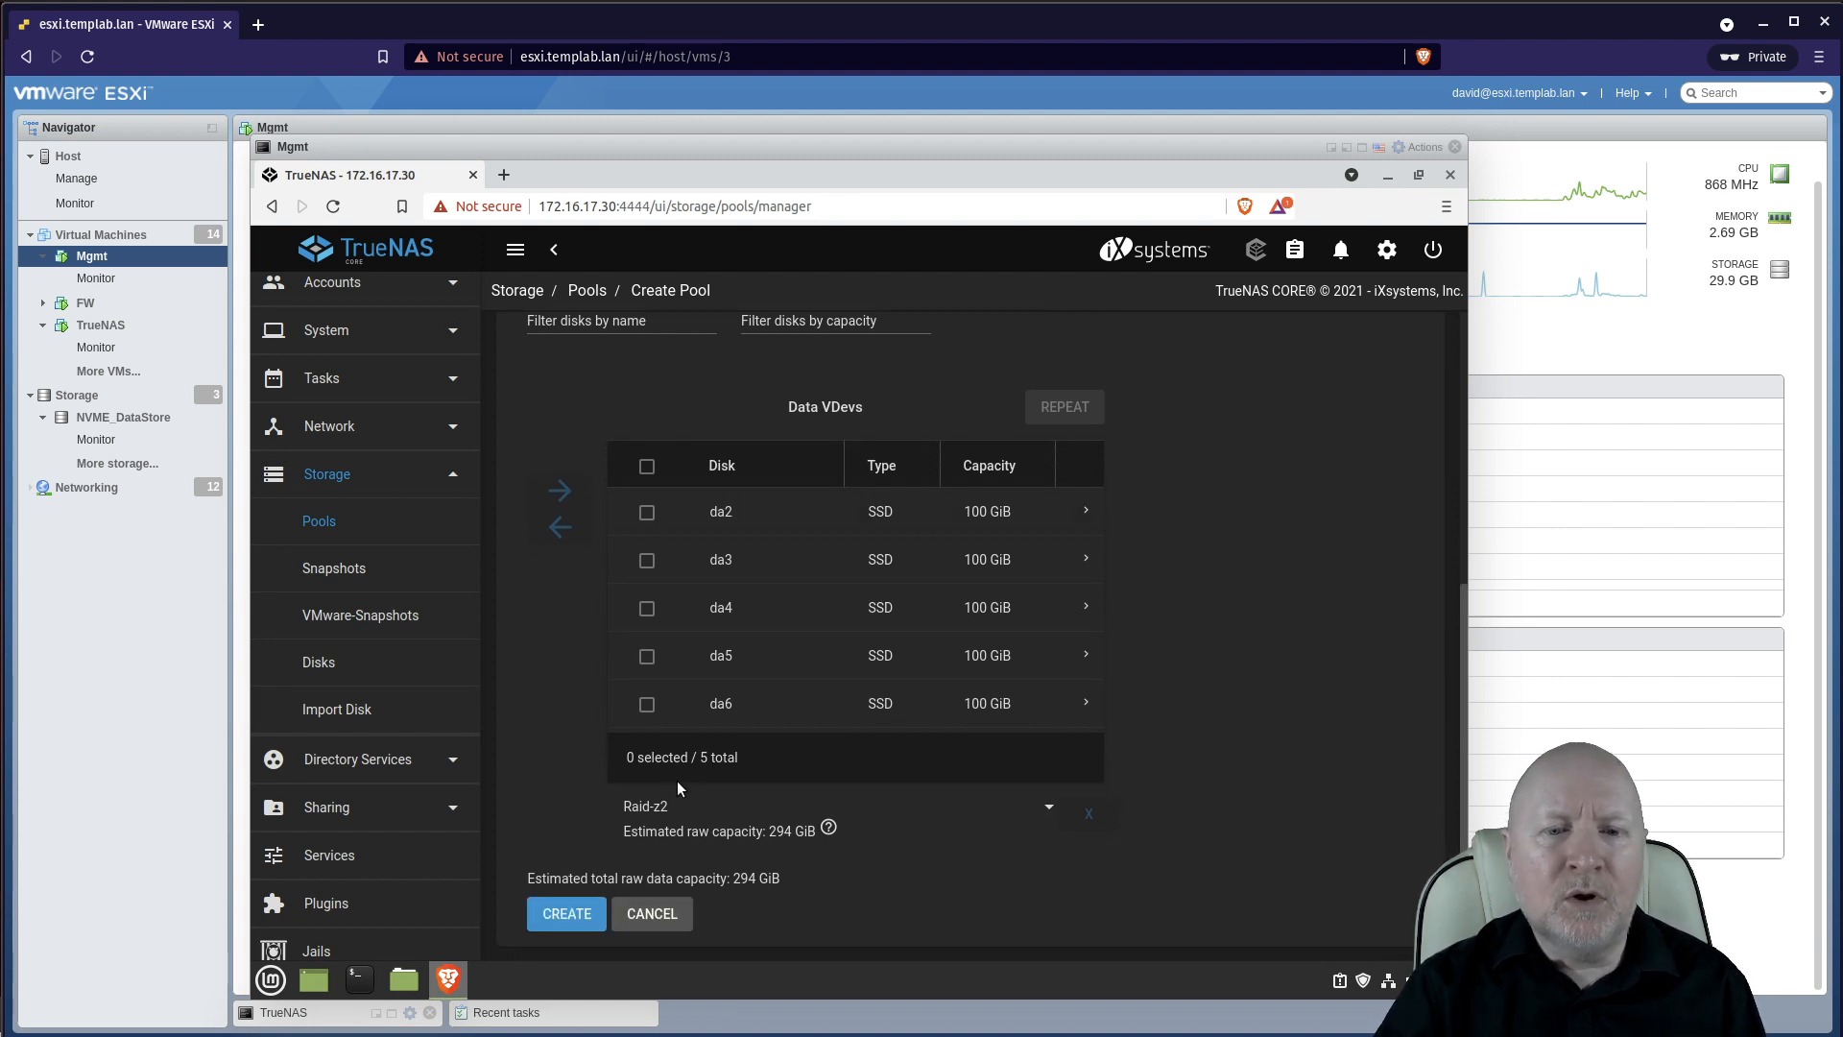
{"action": "left_click", "coordinate": [1052, 811]}
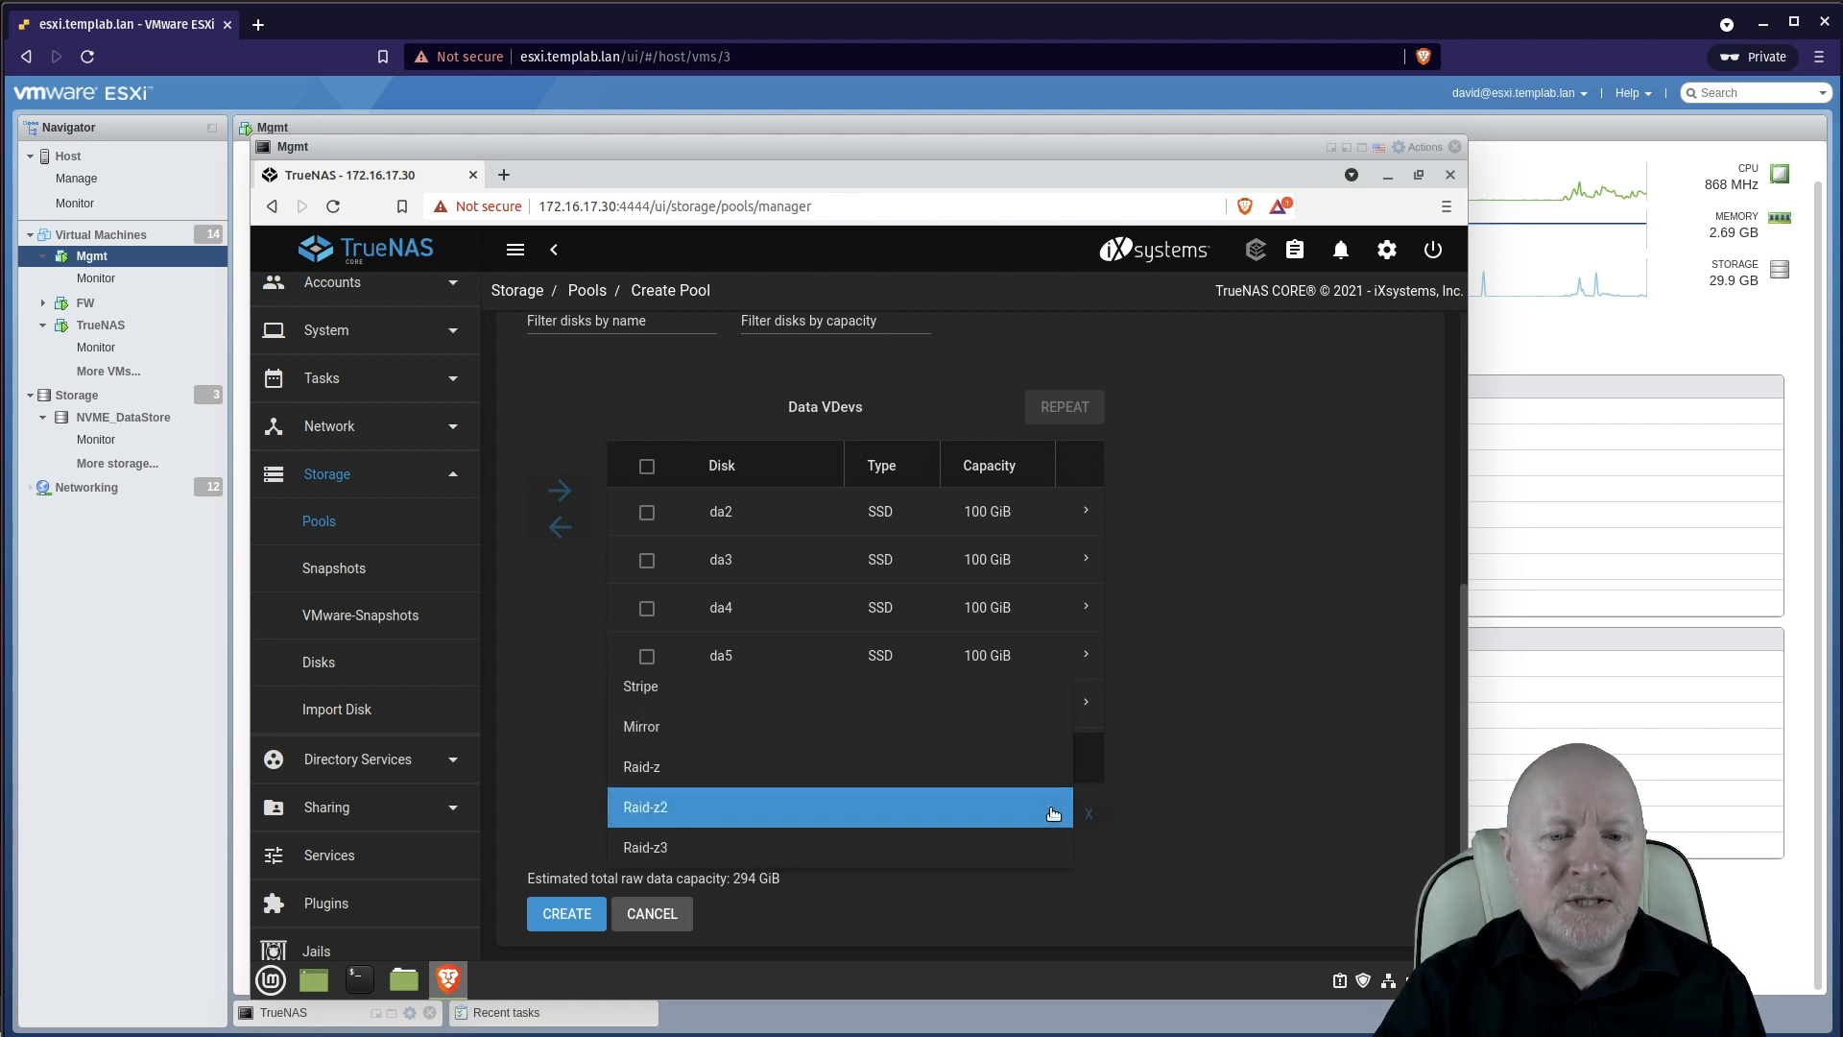
{"action": "left_click", "coordinate": [1276, 740]}
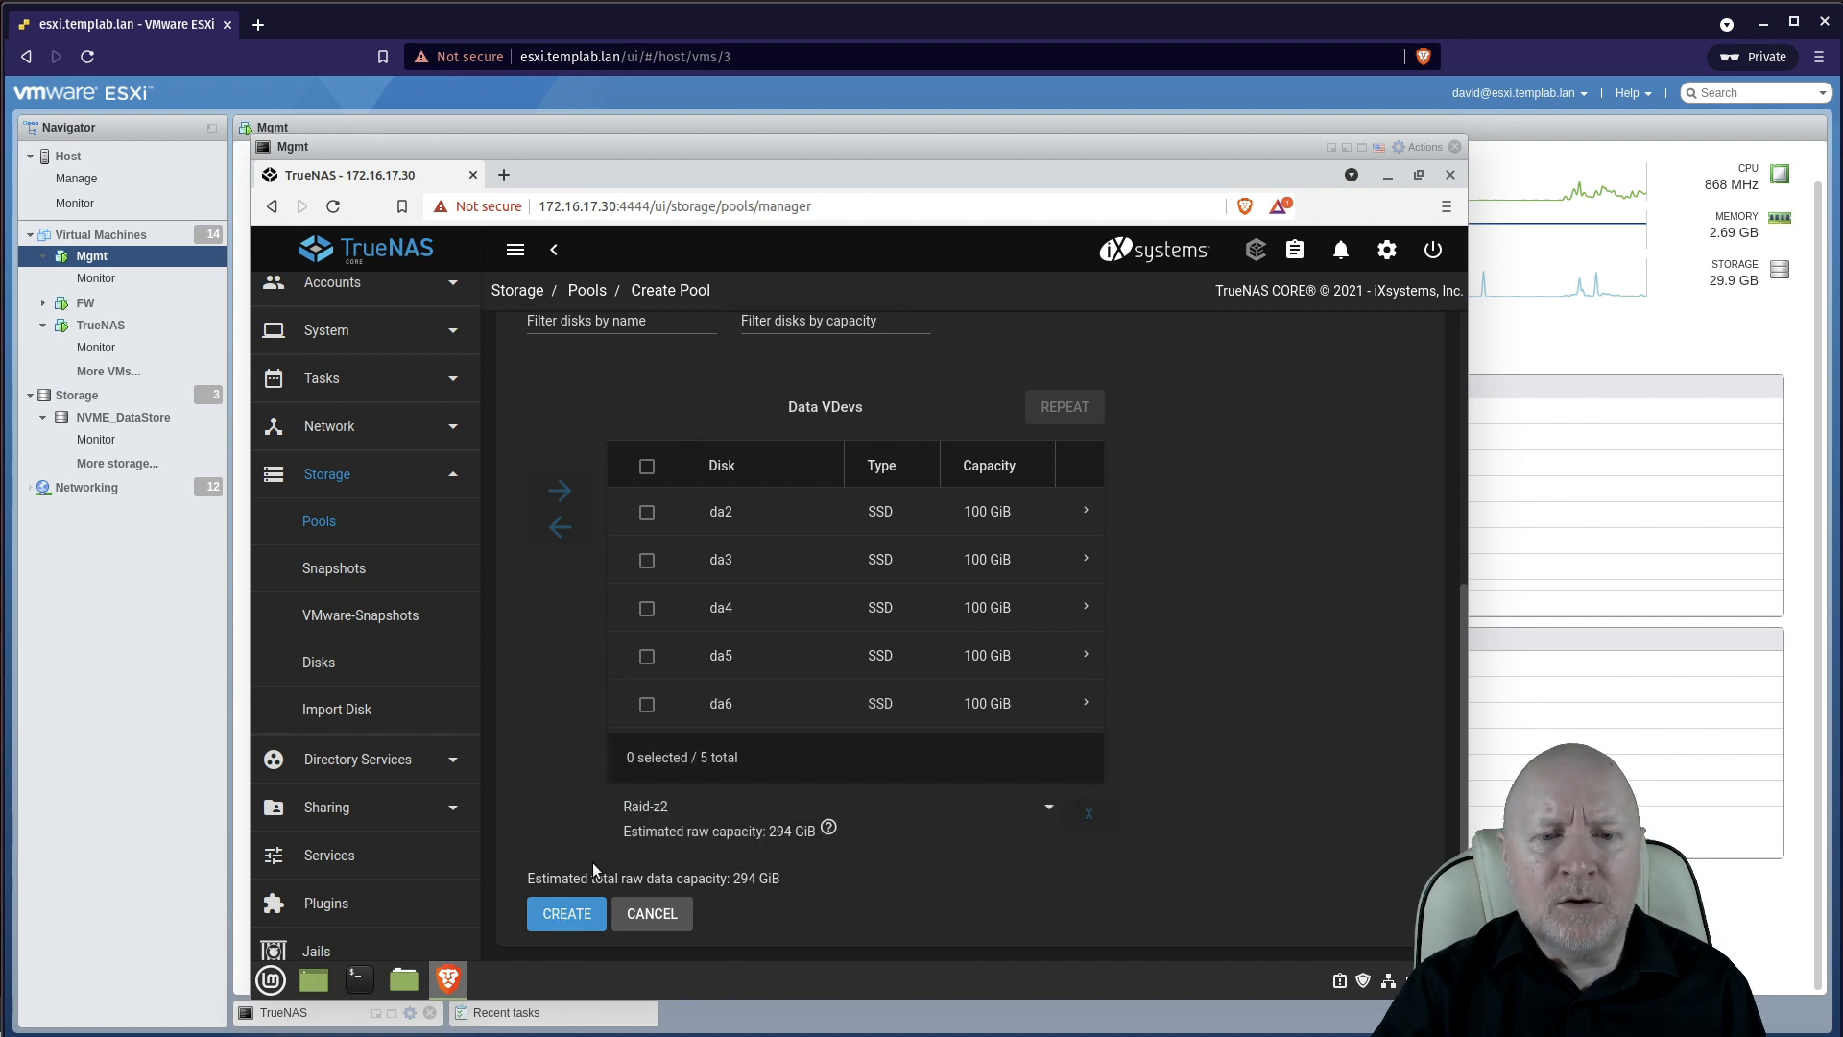
{"action": "left_click", "coordinate": [566, 913]}
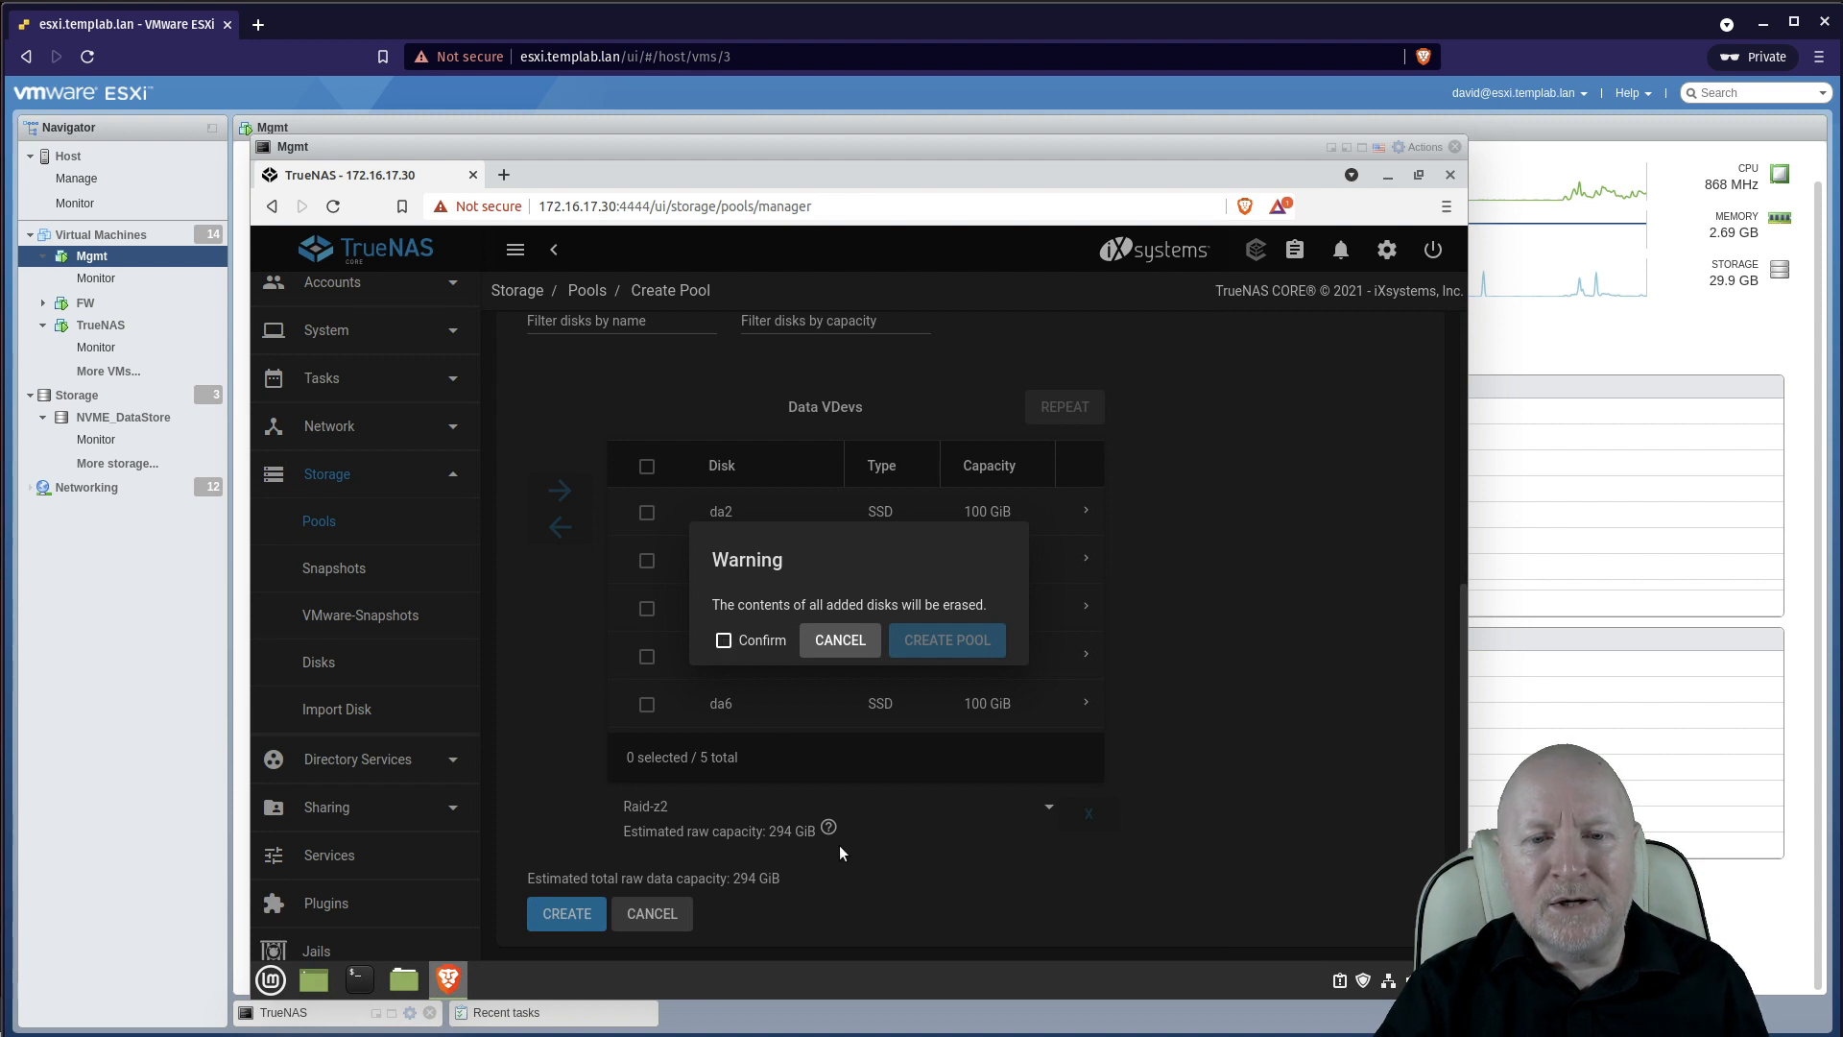
{"action": "left_click", "coordinate": [725, 643]}
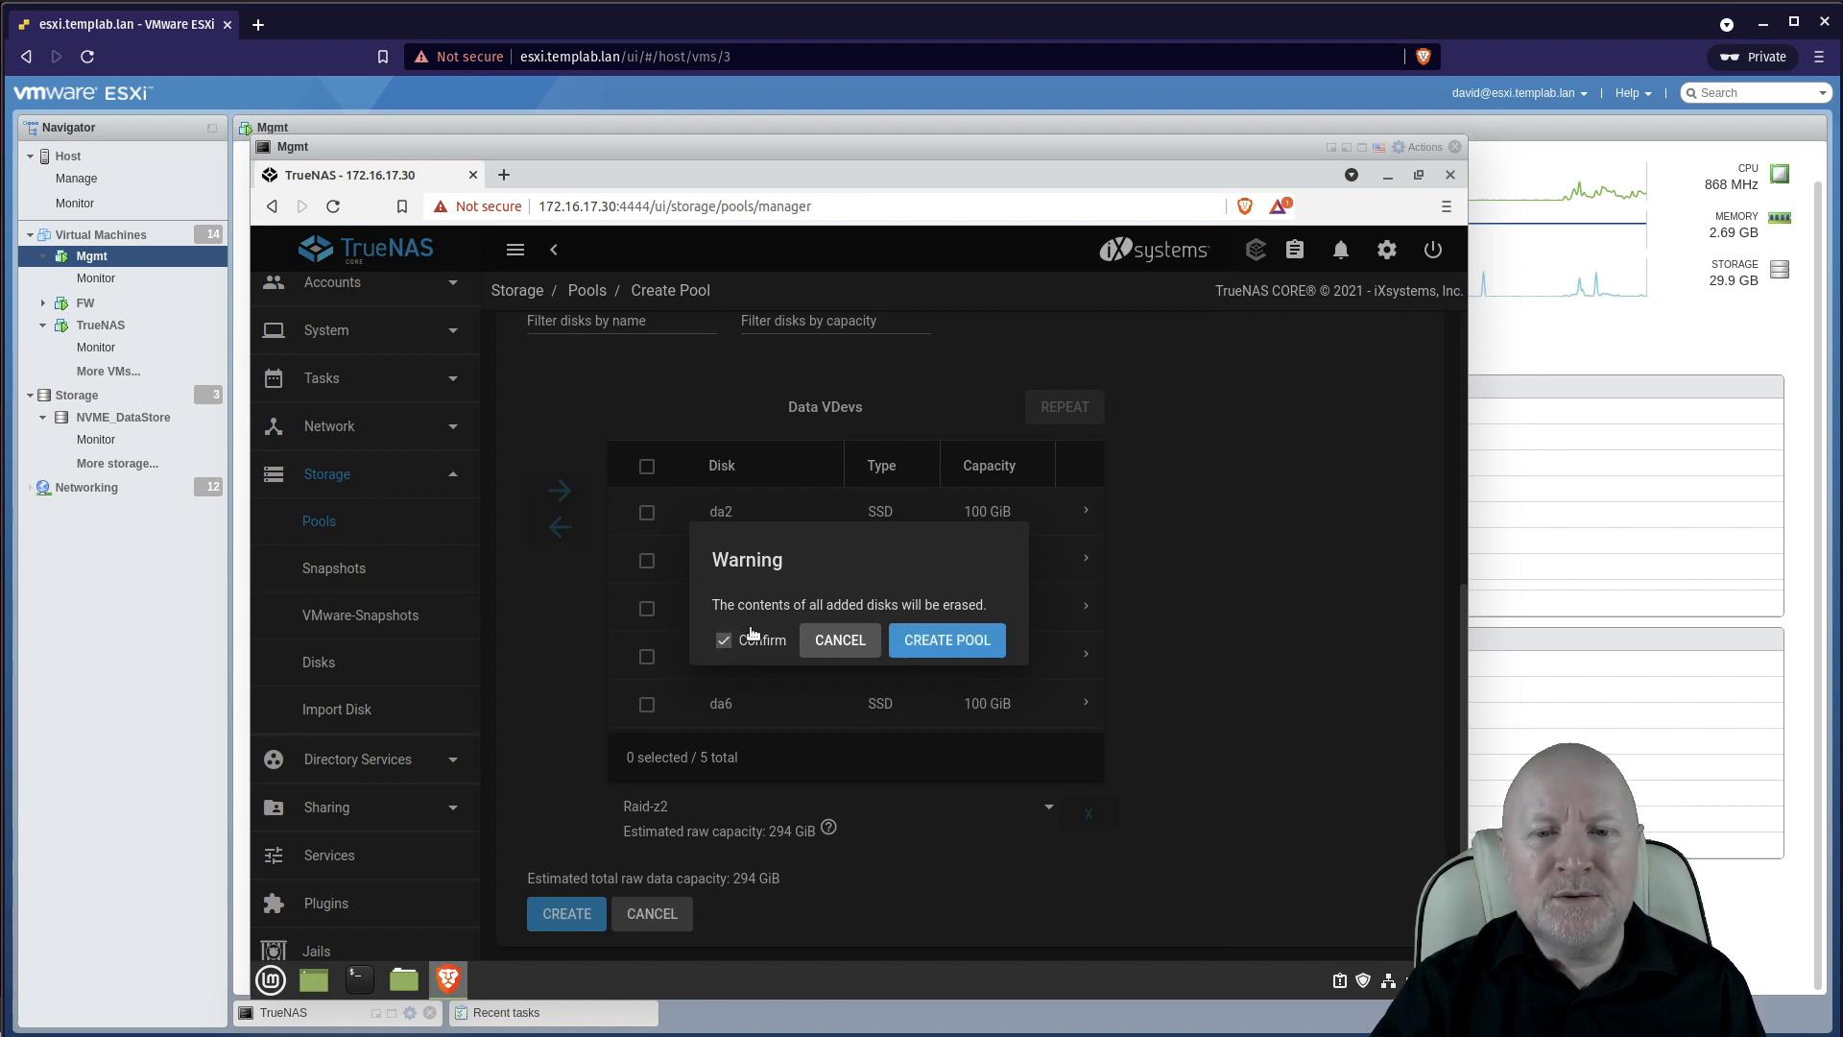
{"action": "left_click", "coordinate": [970, 639]}
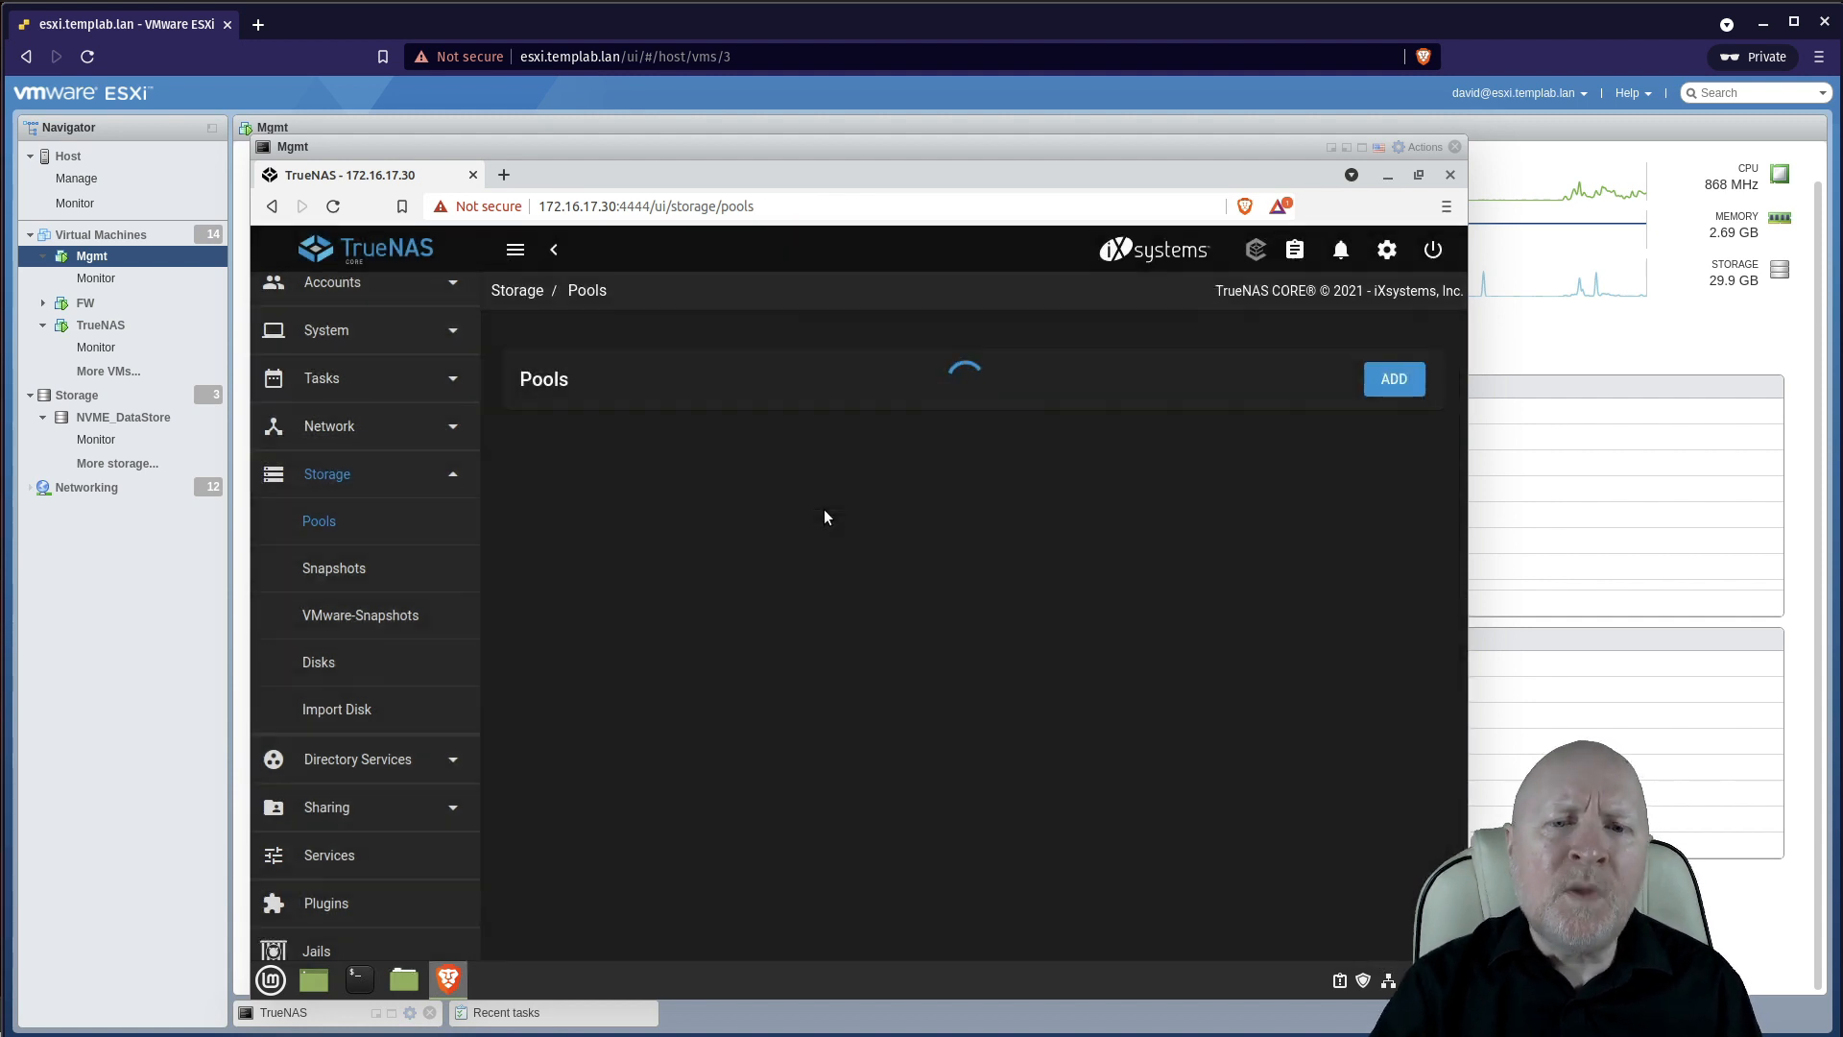
{"action": "left_click", "coordinate": [845, 543]}
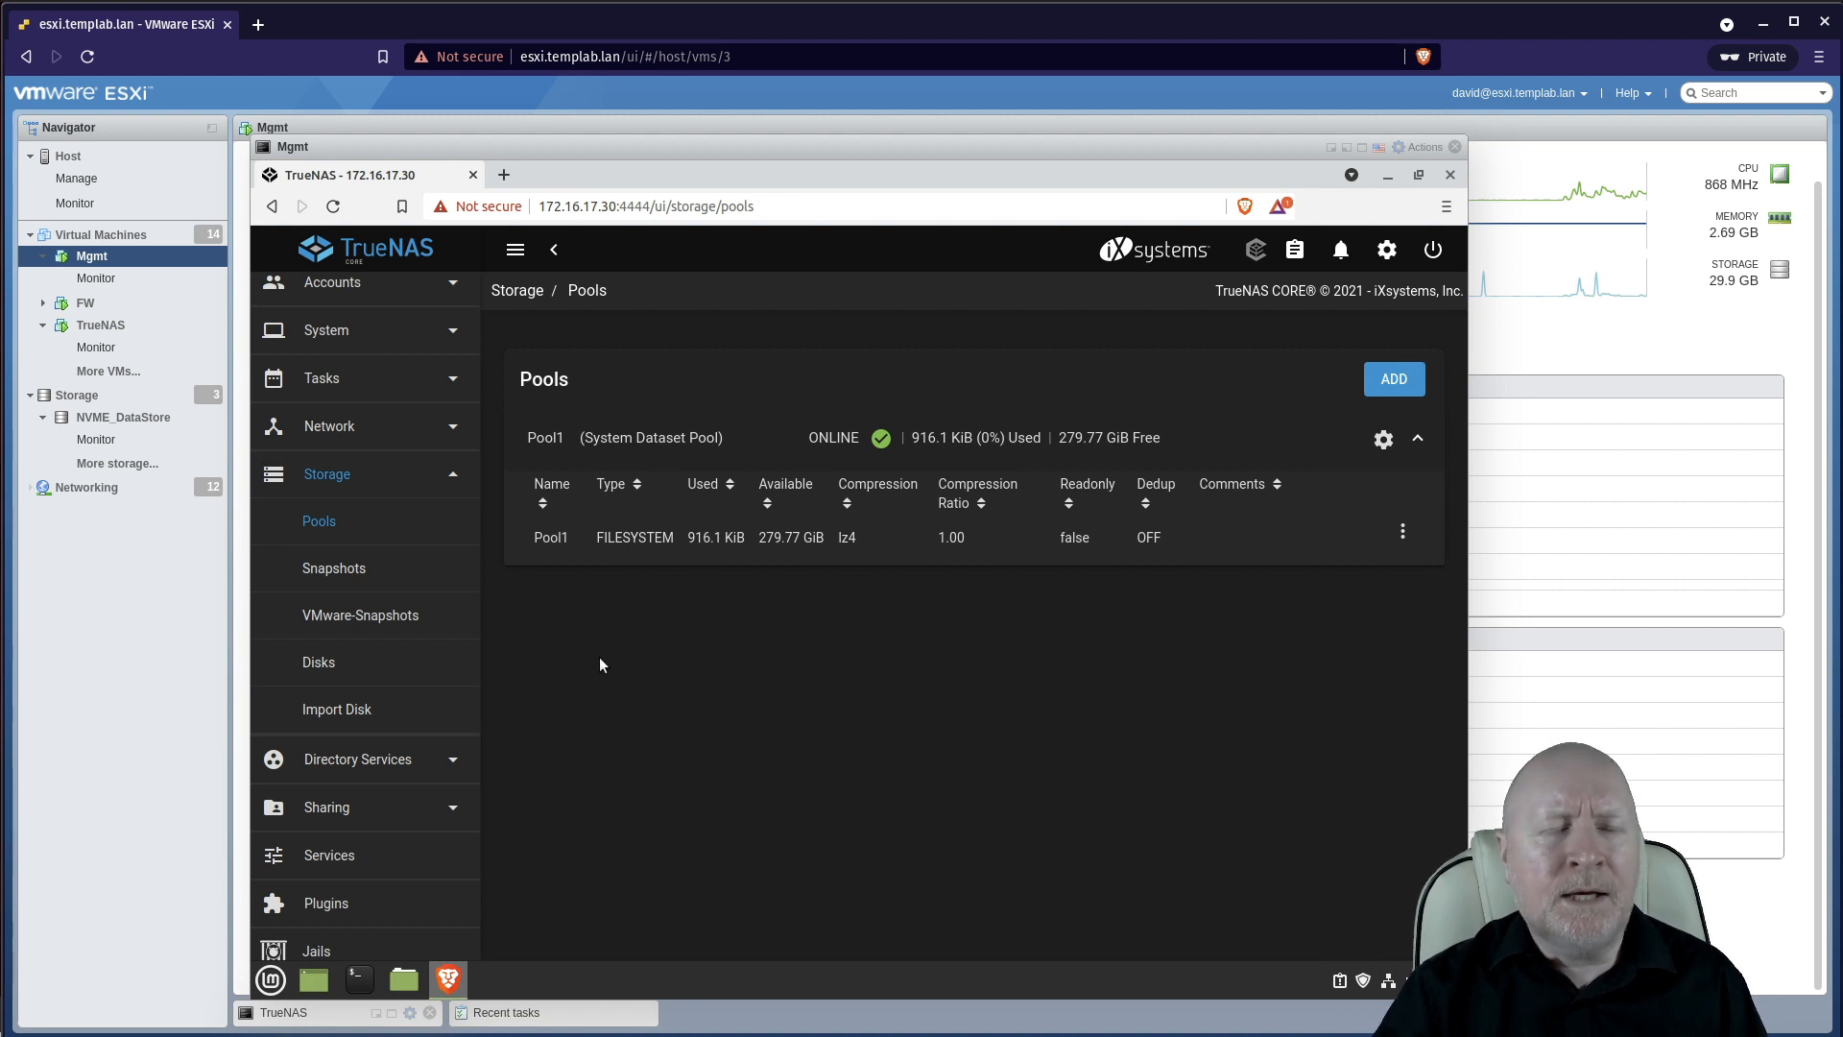
Step: Add a dataset named Home to Pool1, keeping the default inherited options and the Generic share type
{"action": "left_click", "coordinate": [1195, 539]}
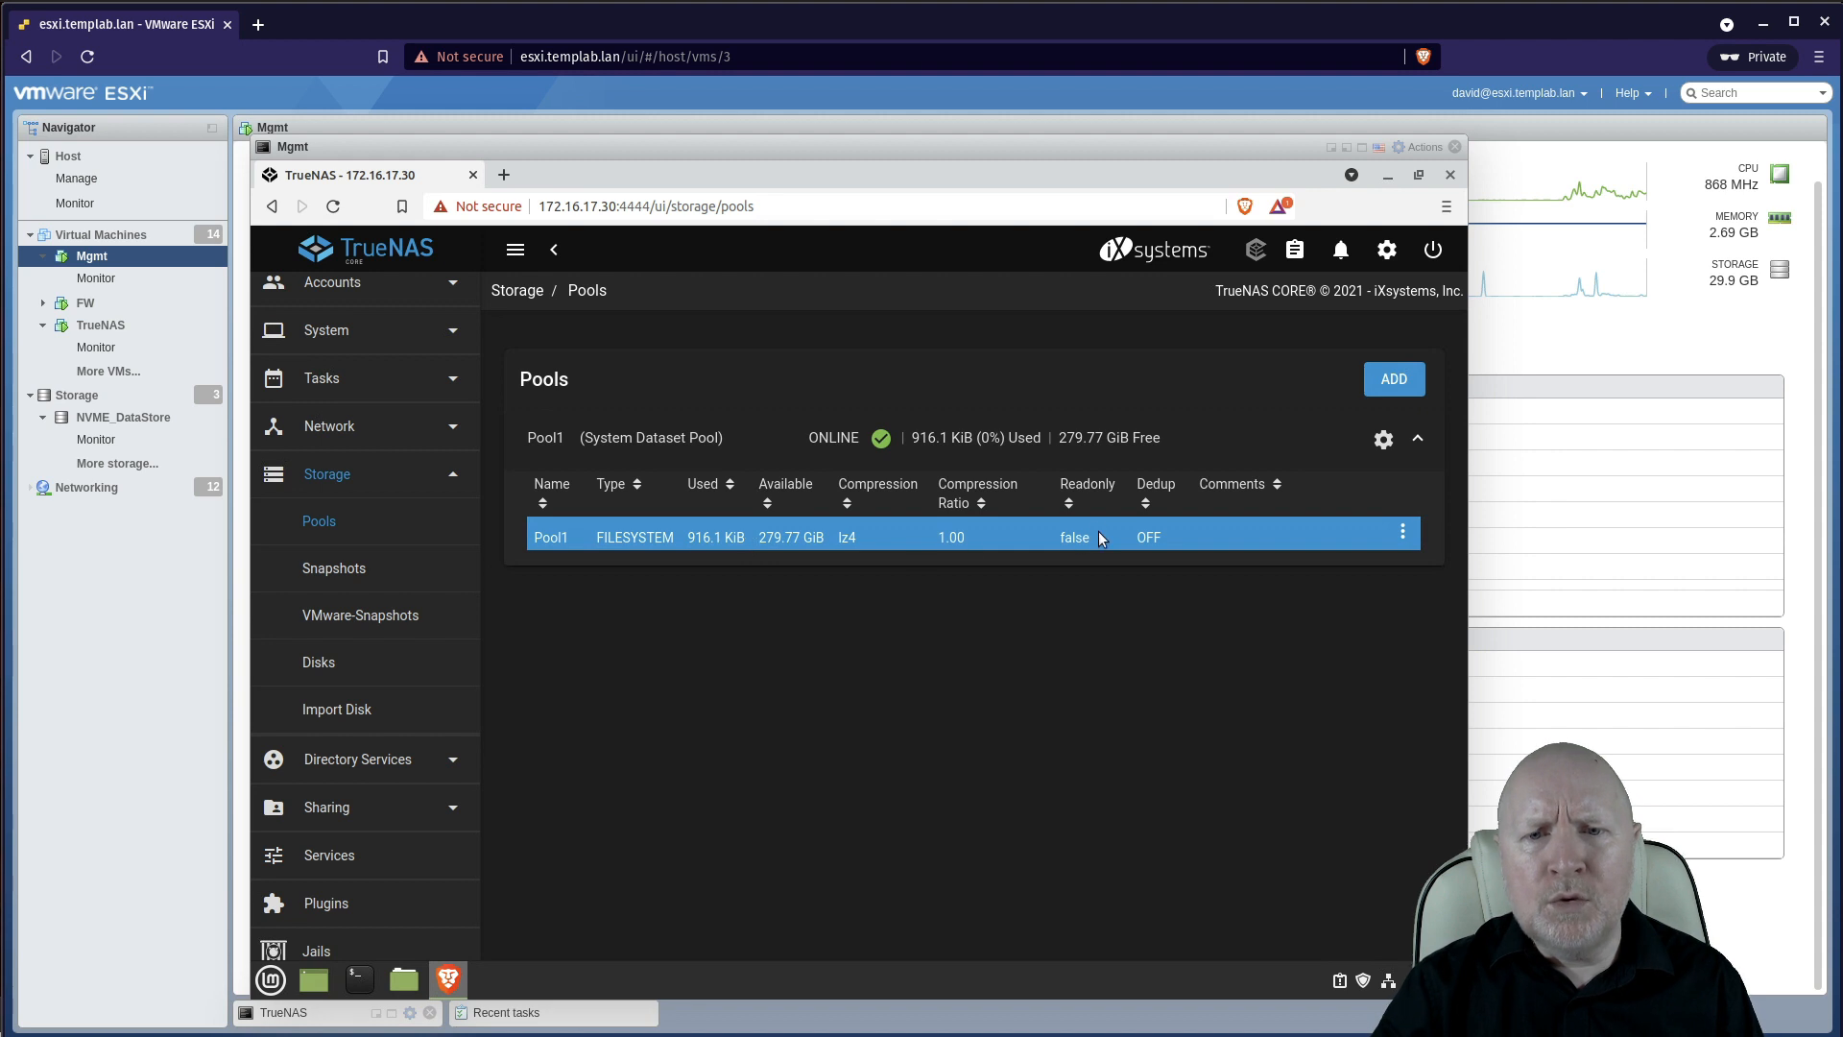
{"action": "left_click", "coordinate": [1402, 532]}
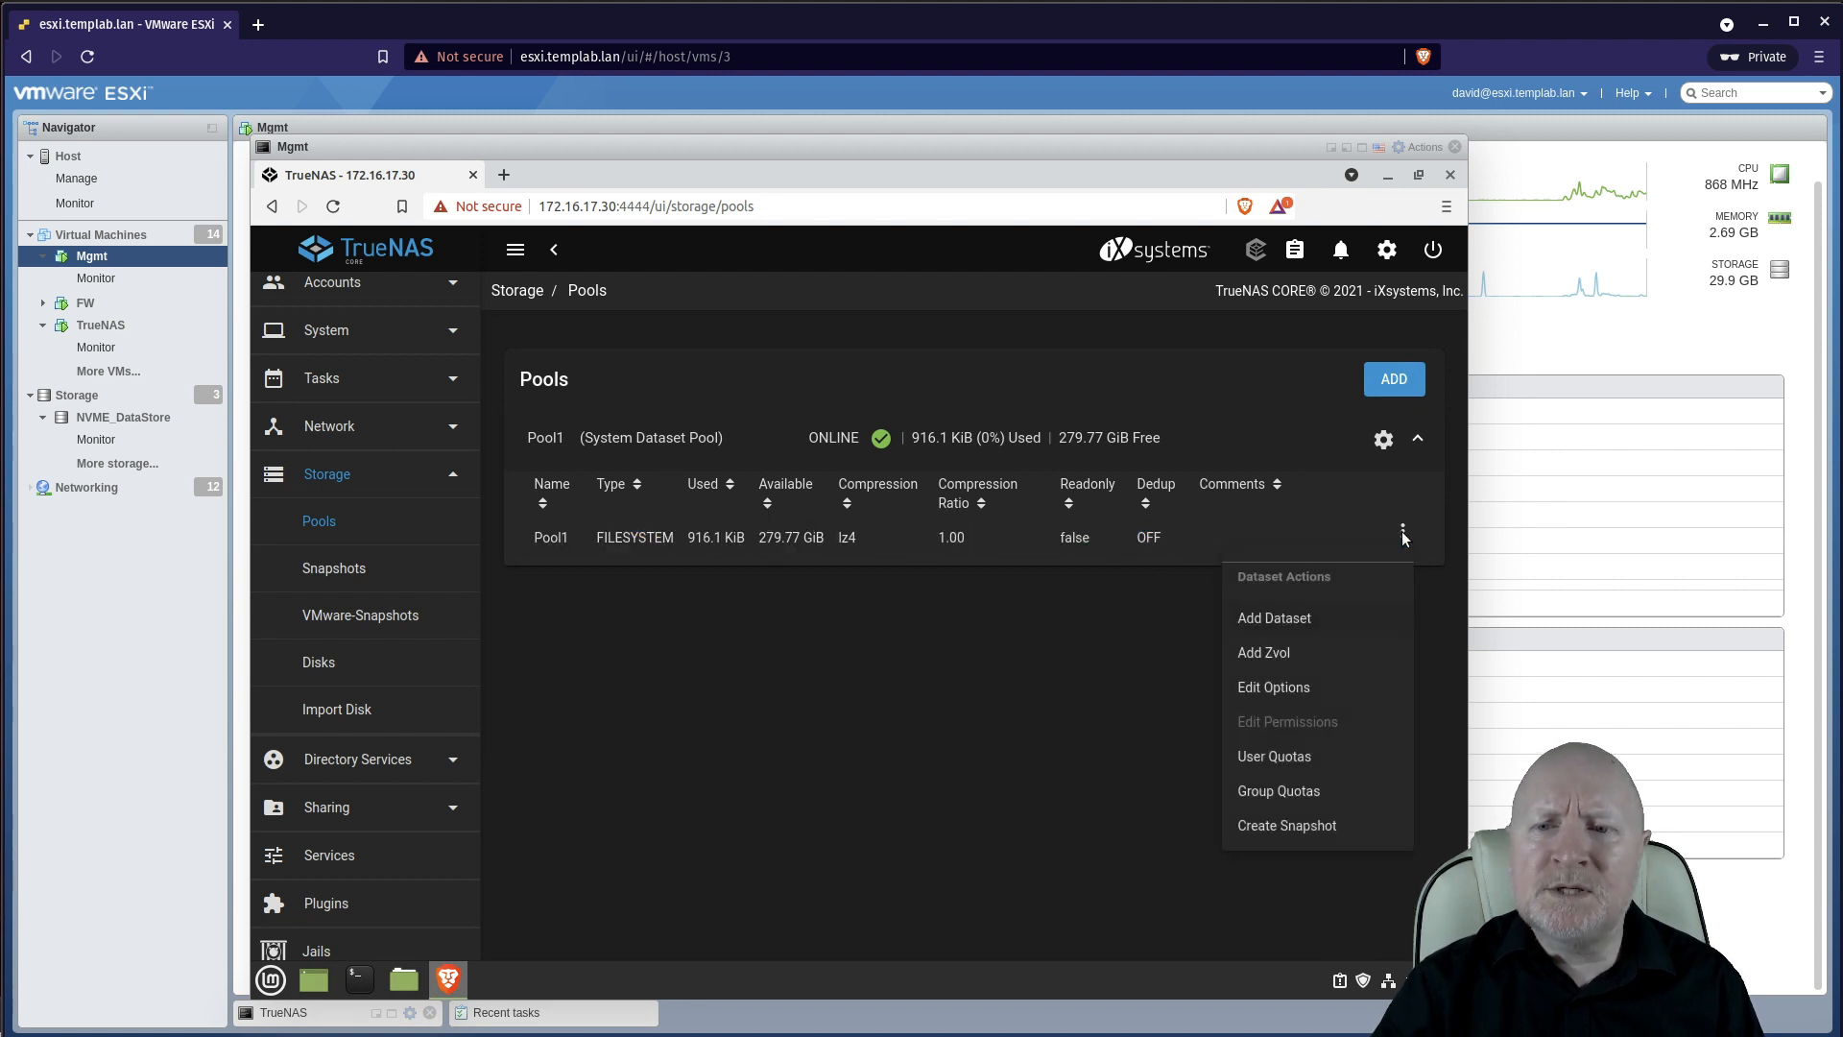
{"action": "left_click", "coordinate": [1300, 624]}
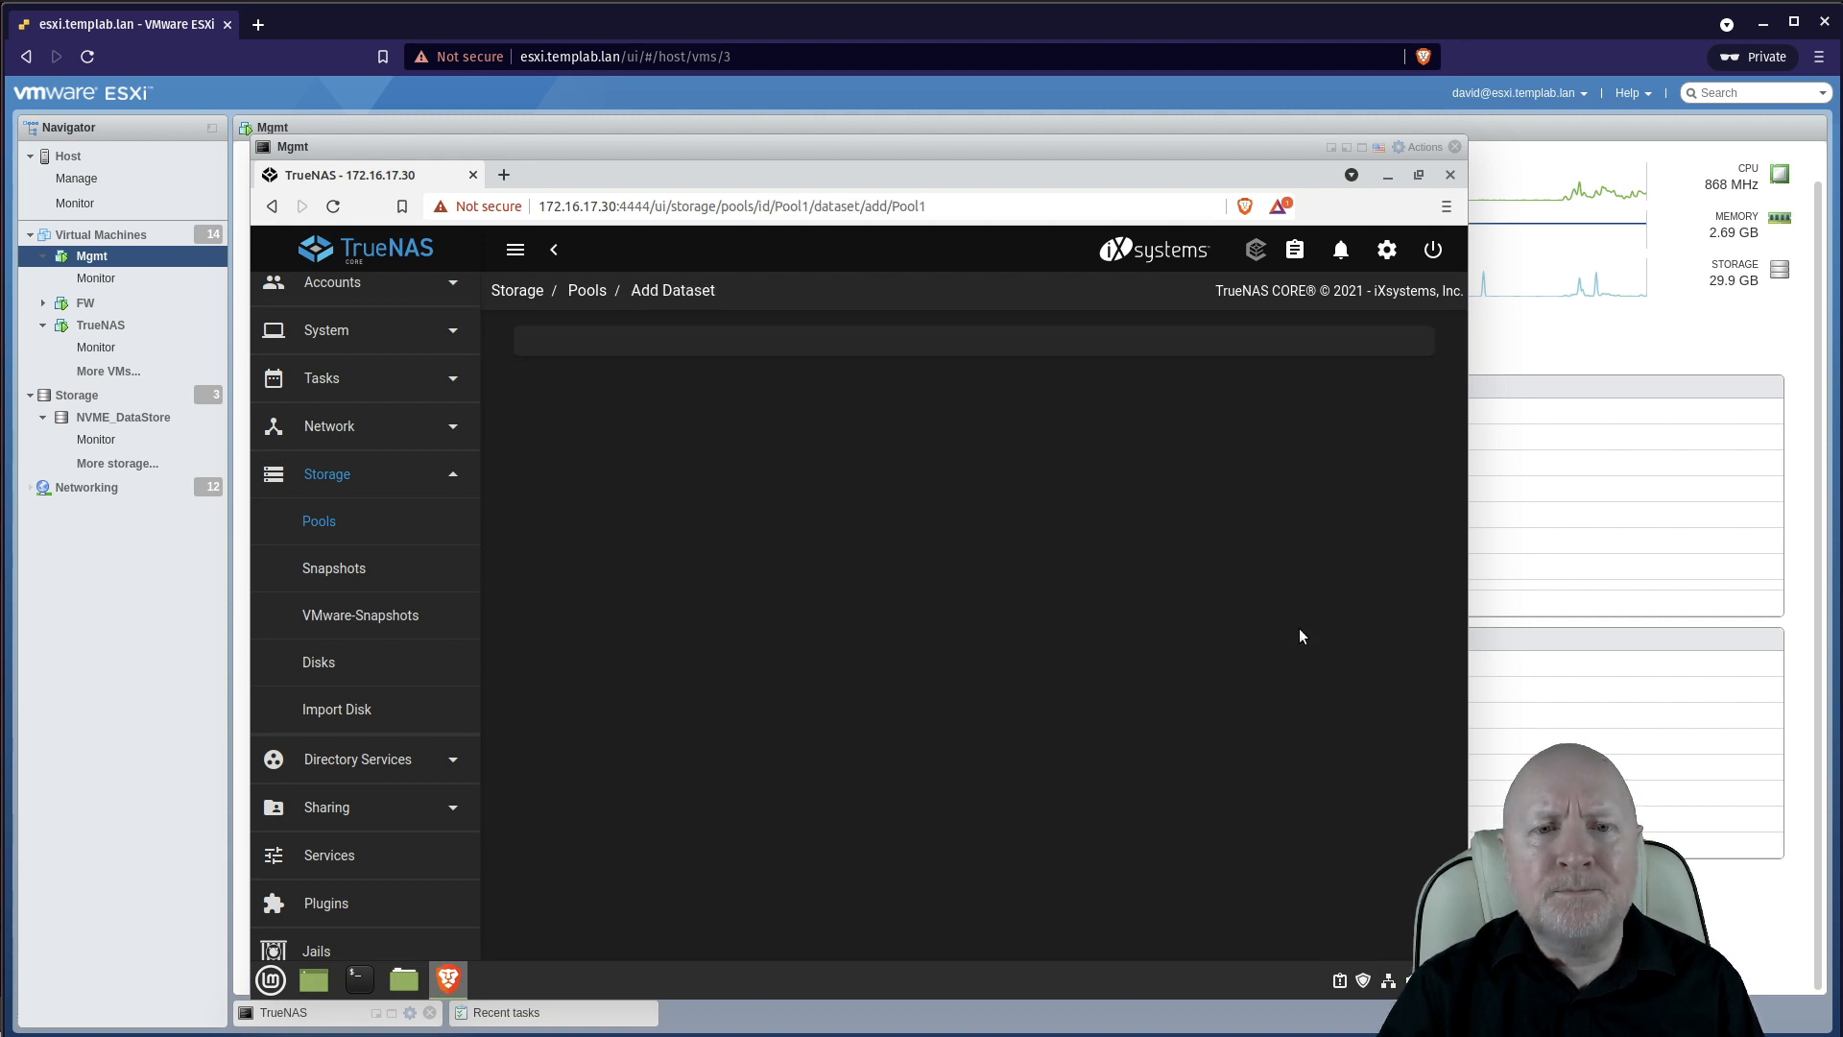
{"action": "left_click", "coordinate": [583, 386]}
{"action": "type", "text": "Home"}
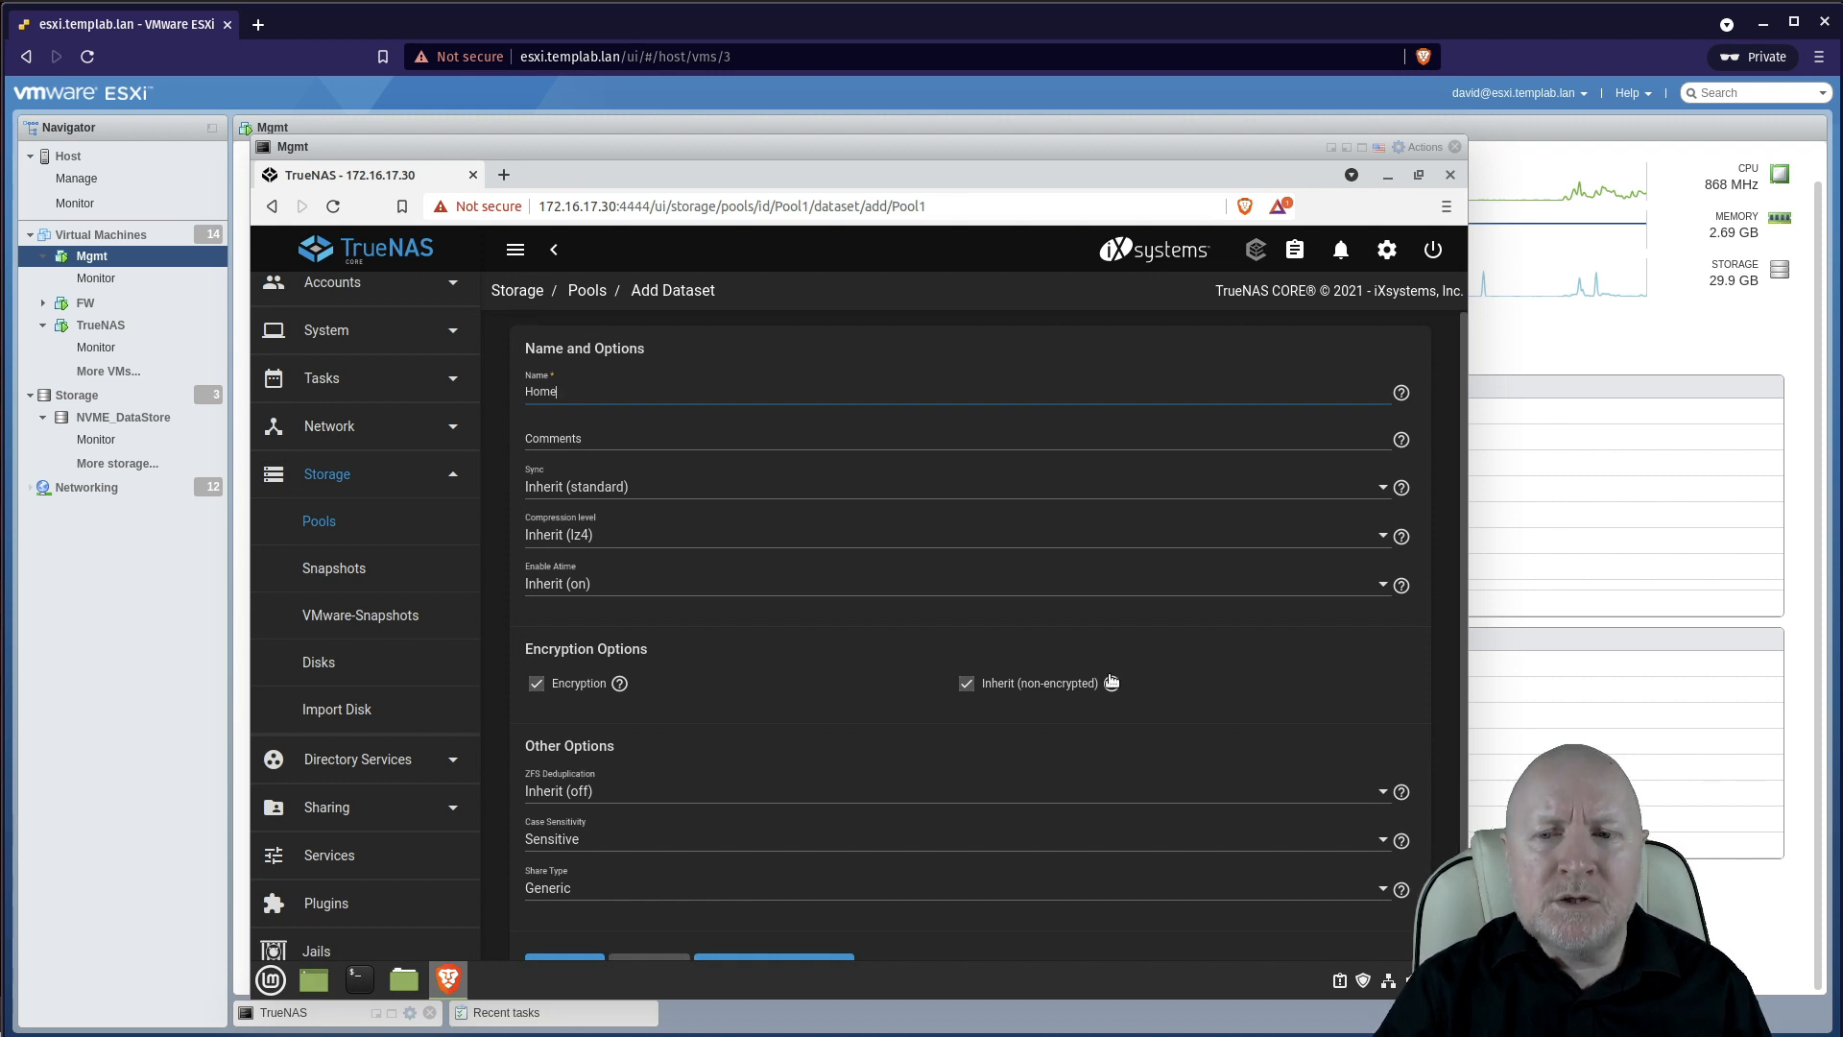
{"action": "scroll", "coordinate": [1112, 682], "scroll_direction": "down", "scroll_amount": 1}
{"action": "scroll", "coordinate": [1111, 682], "scroll_direction": "up", "scroll_amount": 1}
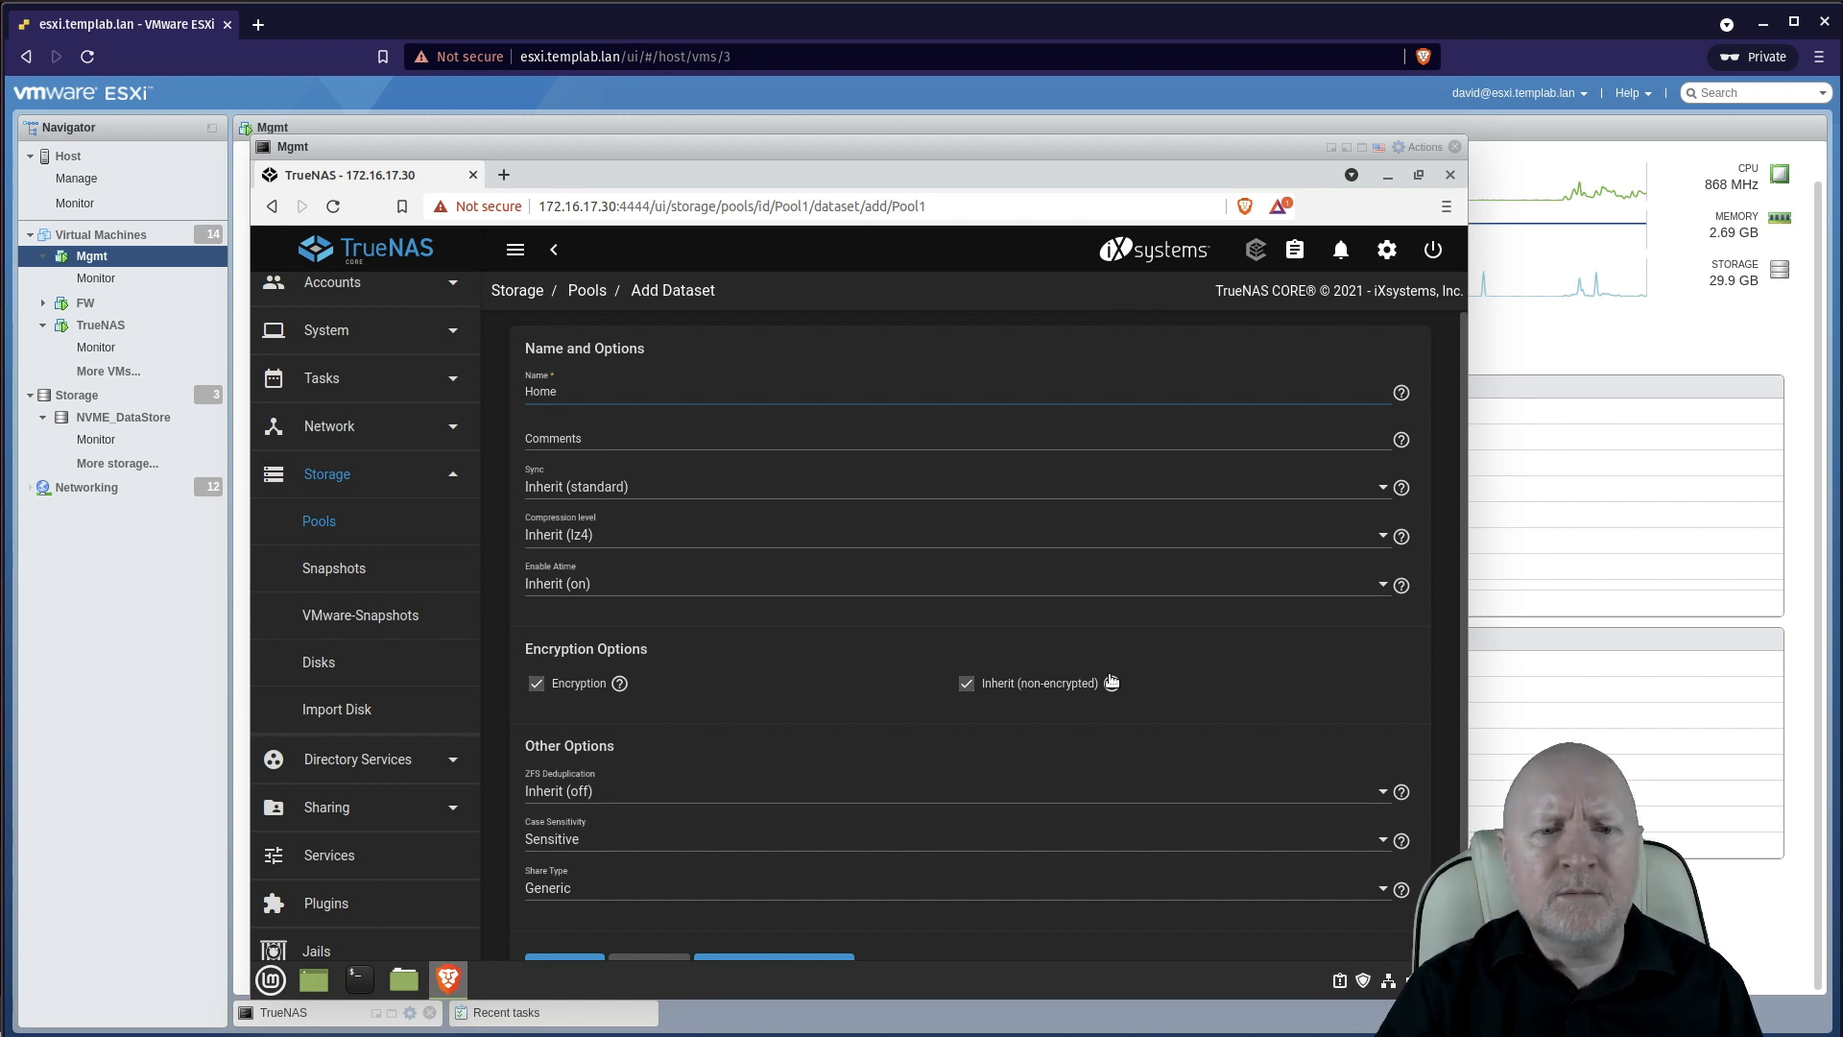
{"action": "scroll", "coordinate": [1111, 681], "scroll_direction": "down", "scroll_amount": 1}
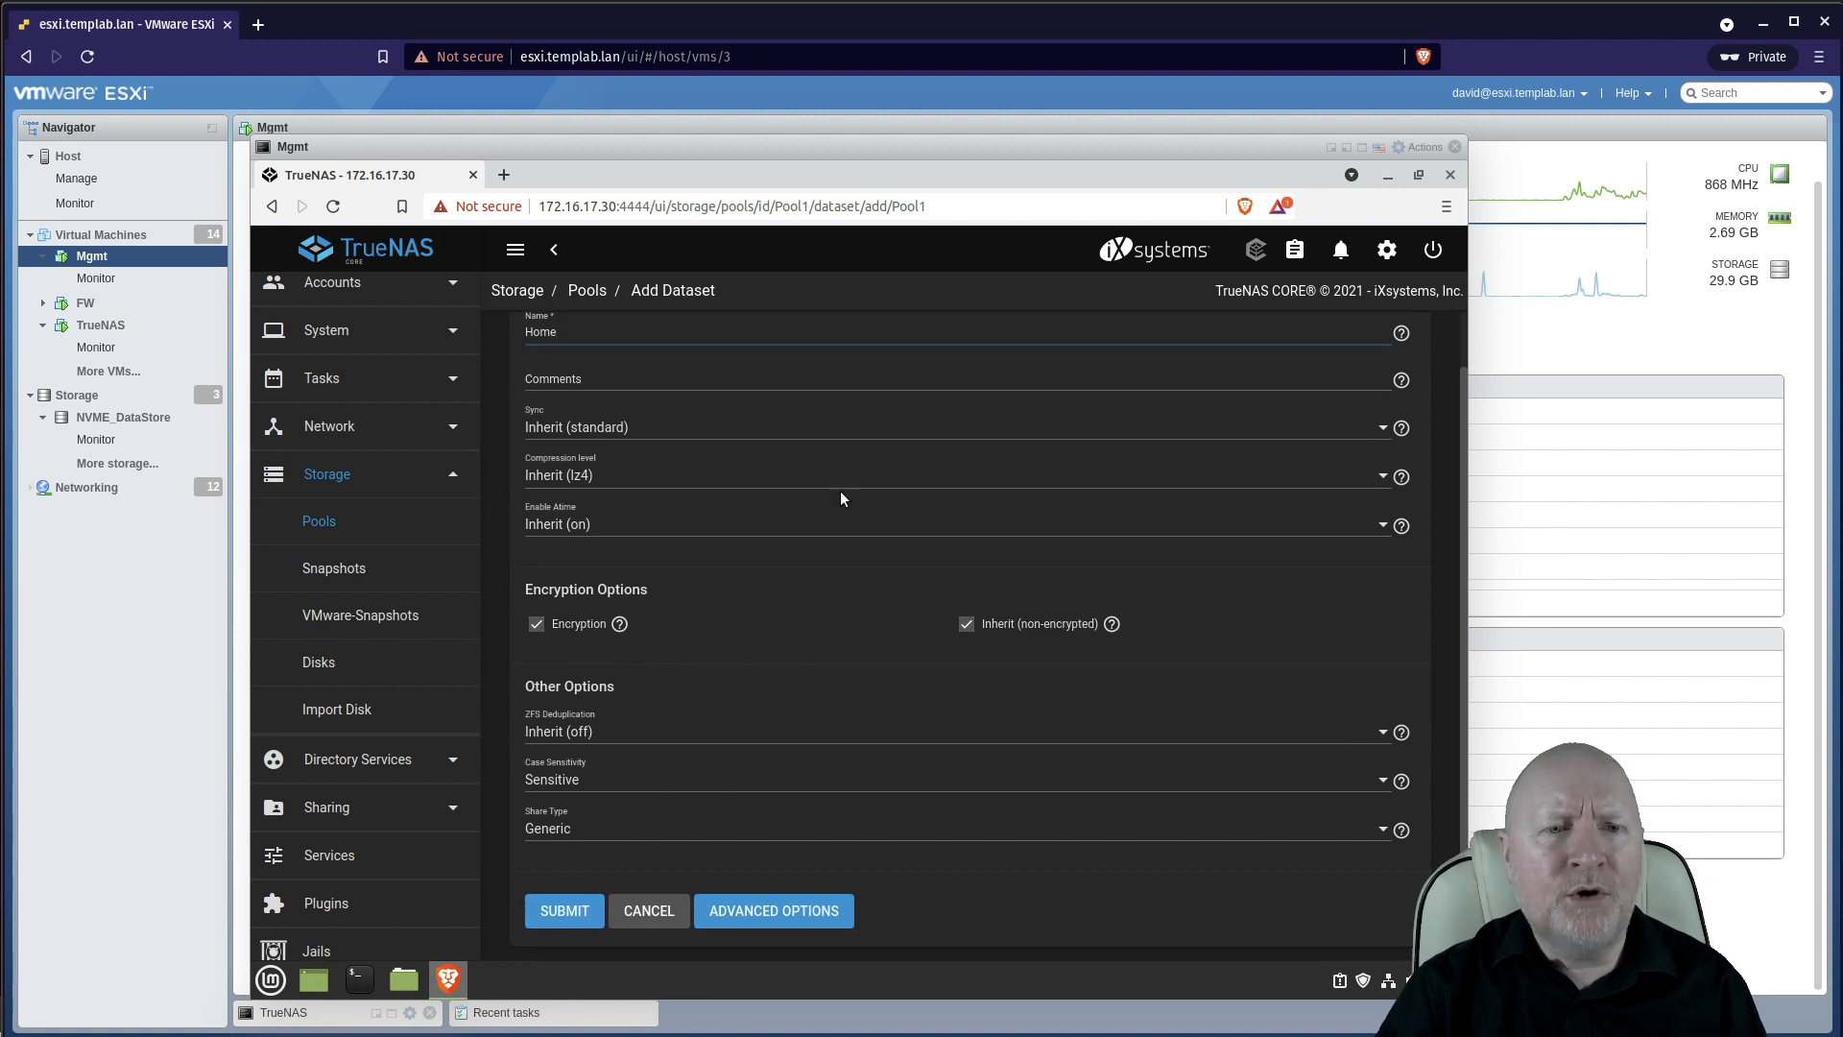
{"action": "scroll", "coordinate": [832, 489], "scroll_direction": "up", "scroll_amount": 1}
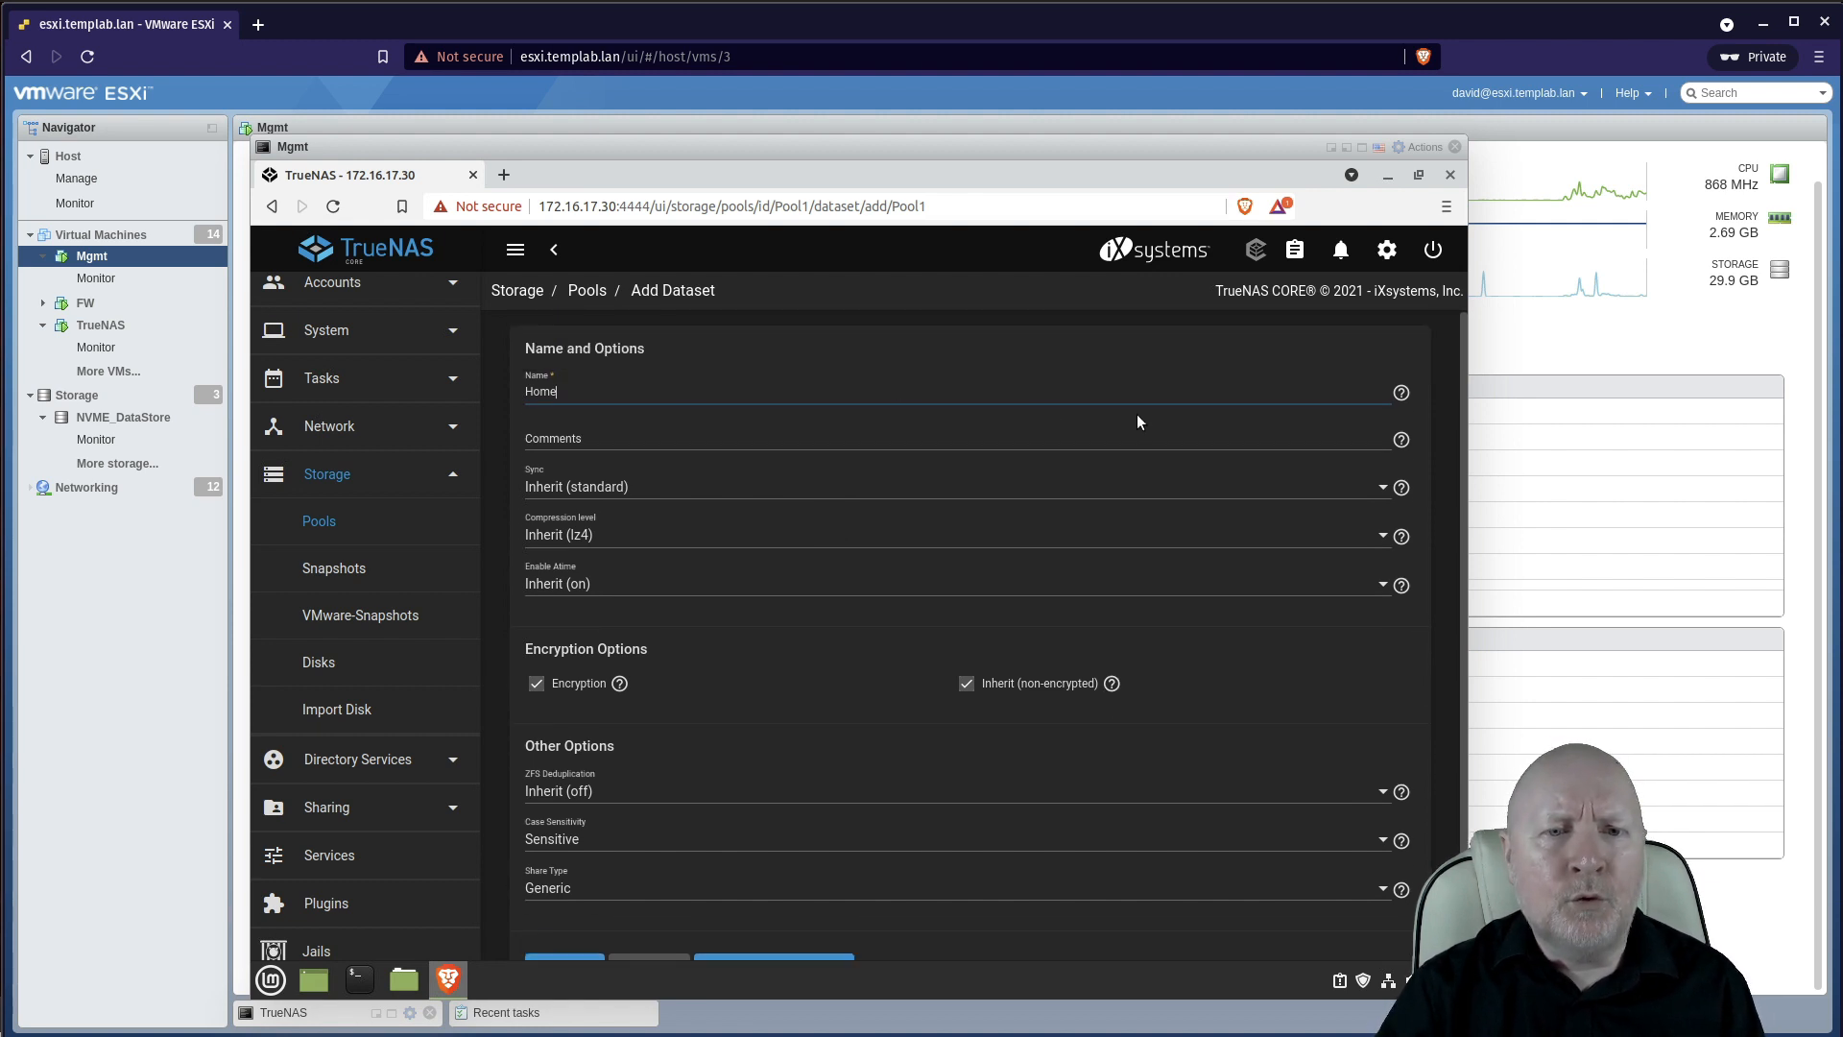
{"action": "scroll", "coordinate": [1115, 494], "scroll_direction": "down", "scroll_amount": 1}
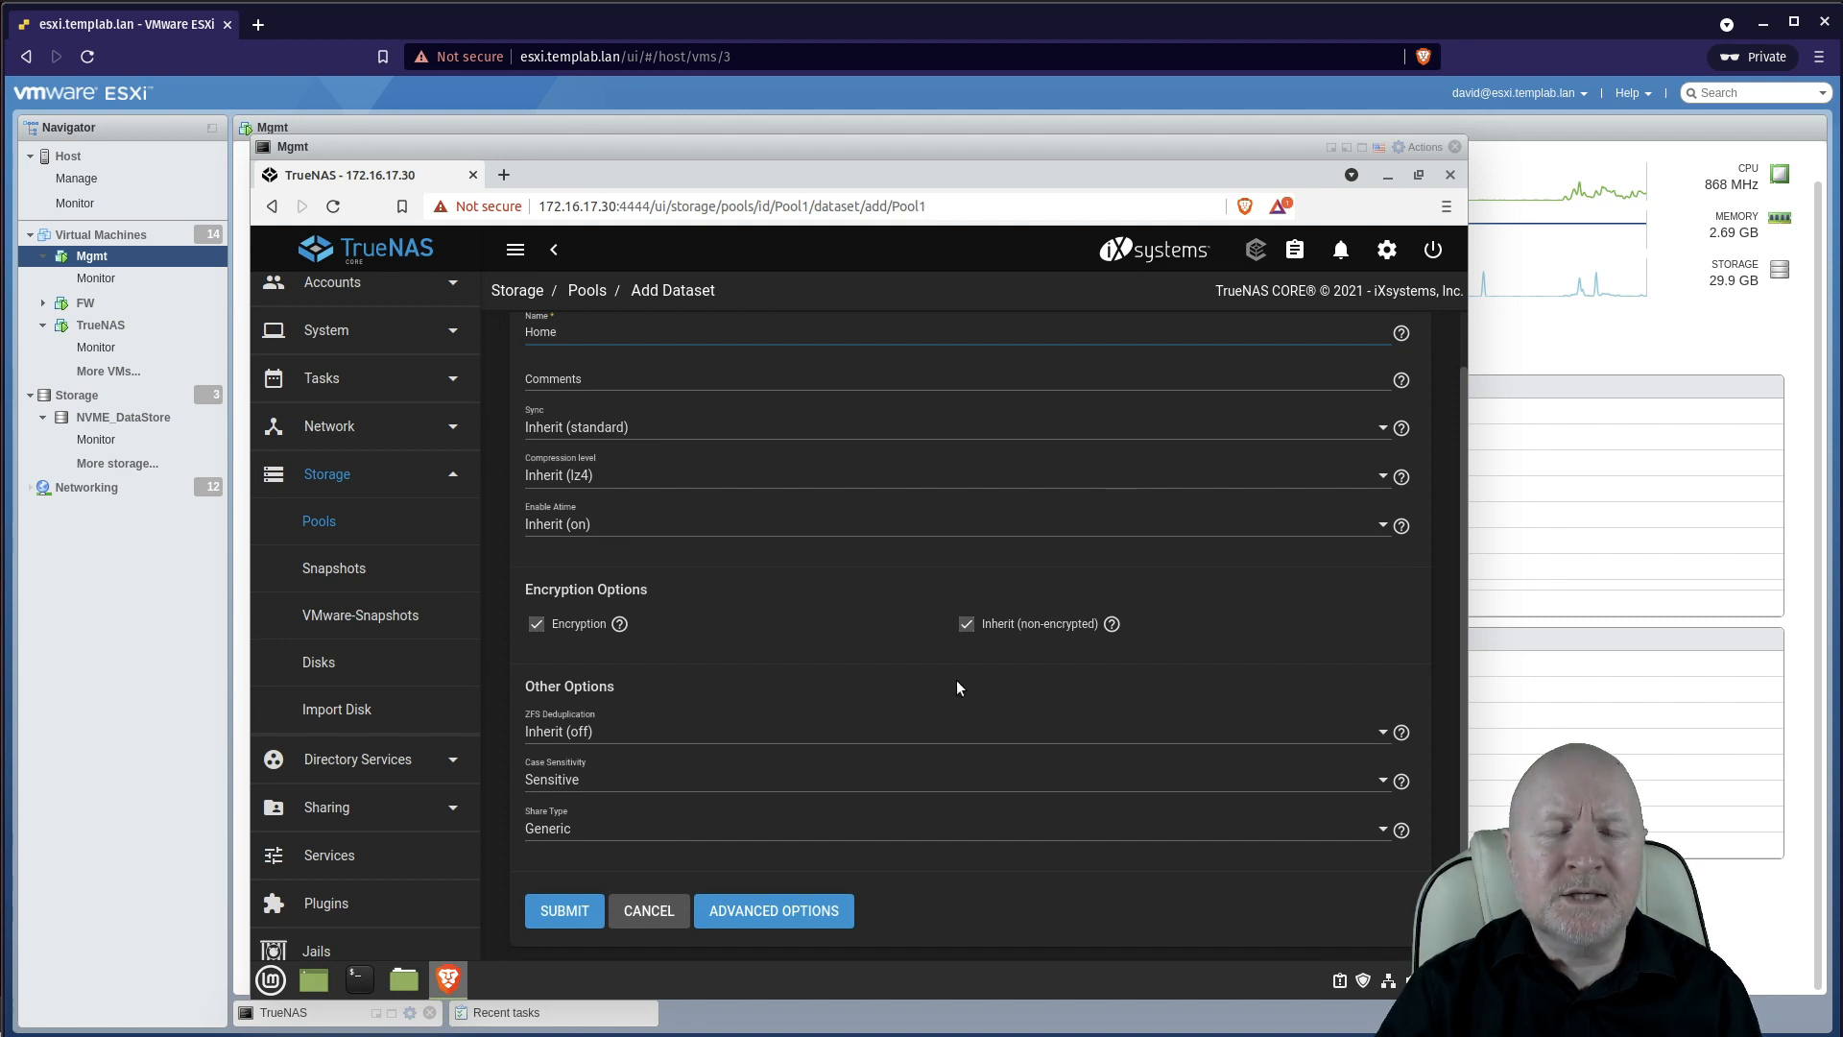
{"action": "left_click", "coordinate": [580, 922]}
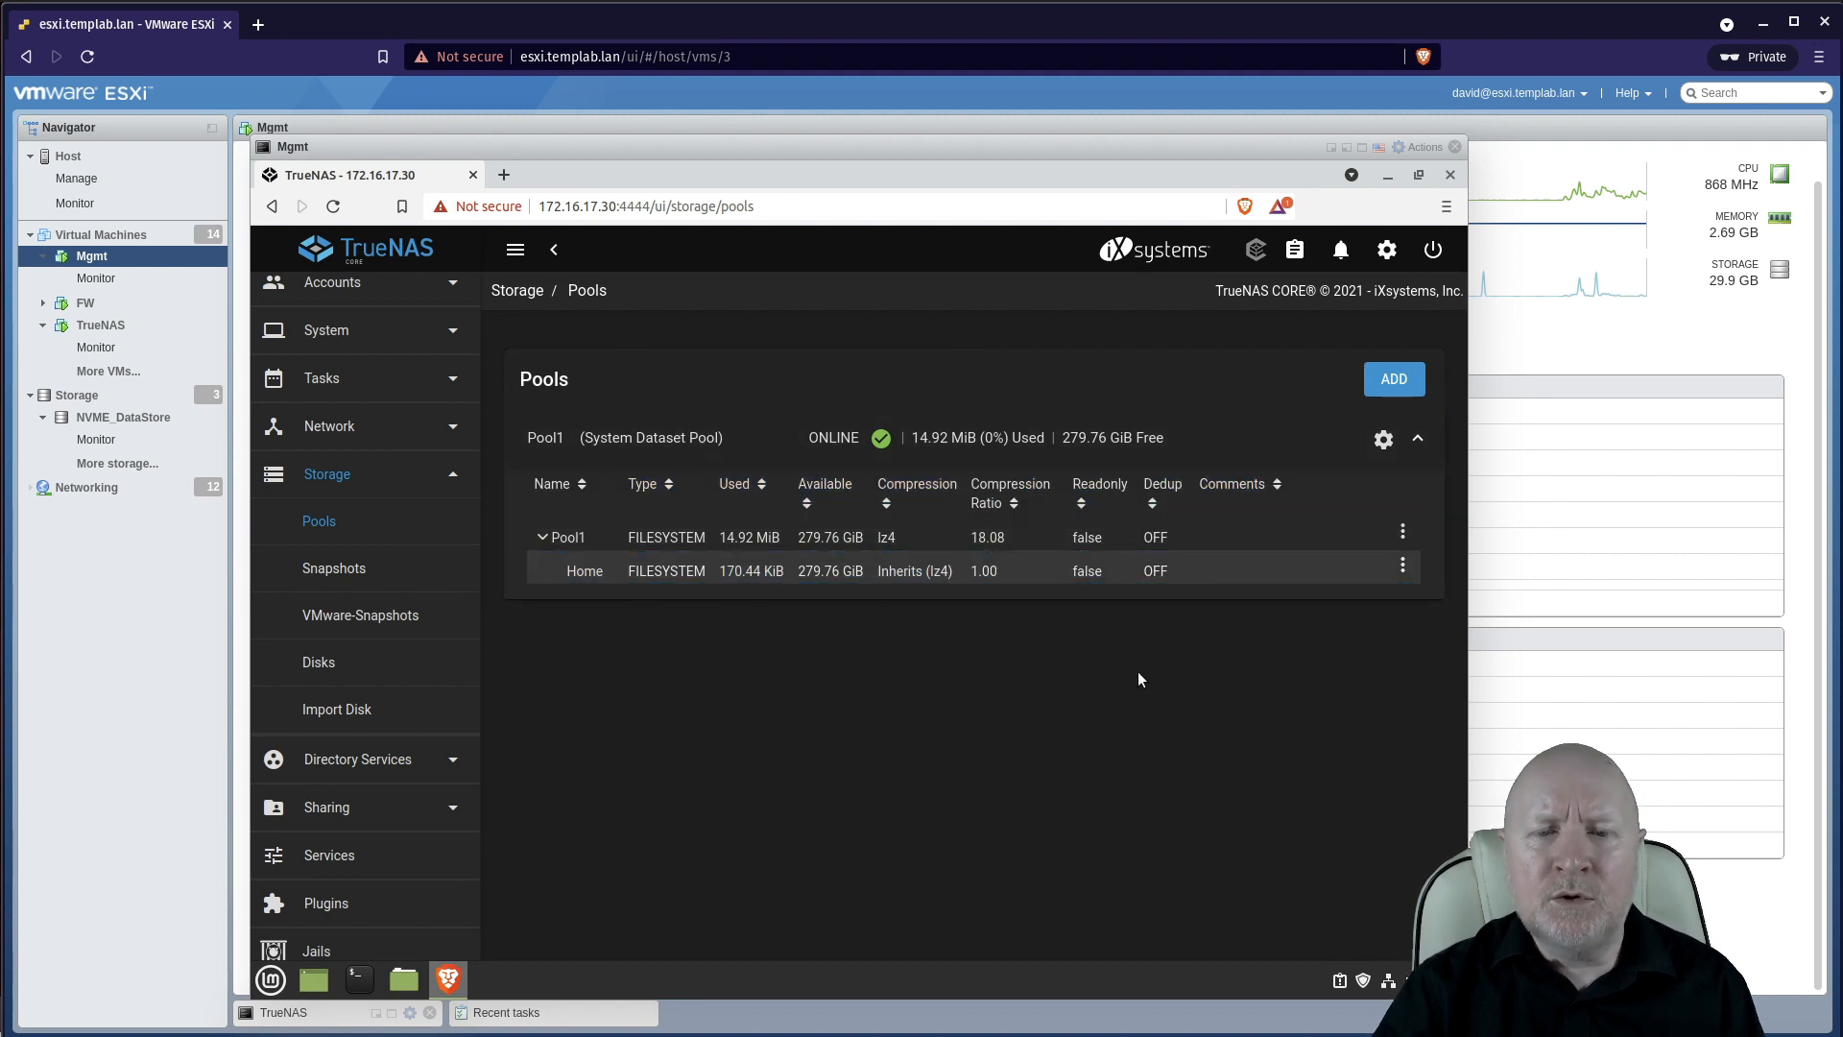
Step: Add a dataset named ISOs directly under Pool1 with the default options
{"action": "left_click", "coordinate": [1402, 531]}
{"action": "left_click", "coordinate": [1339, 619]}
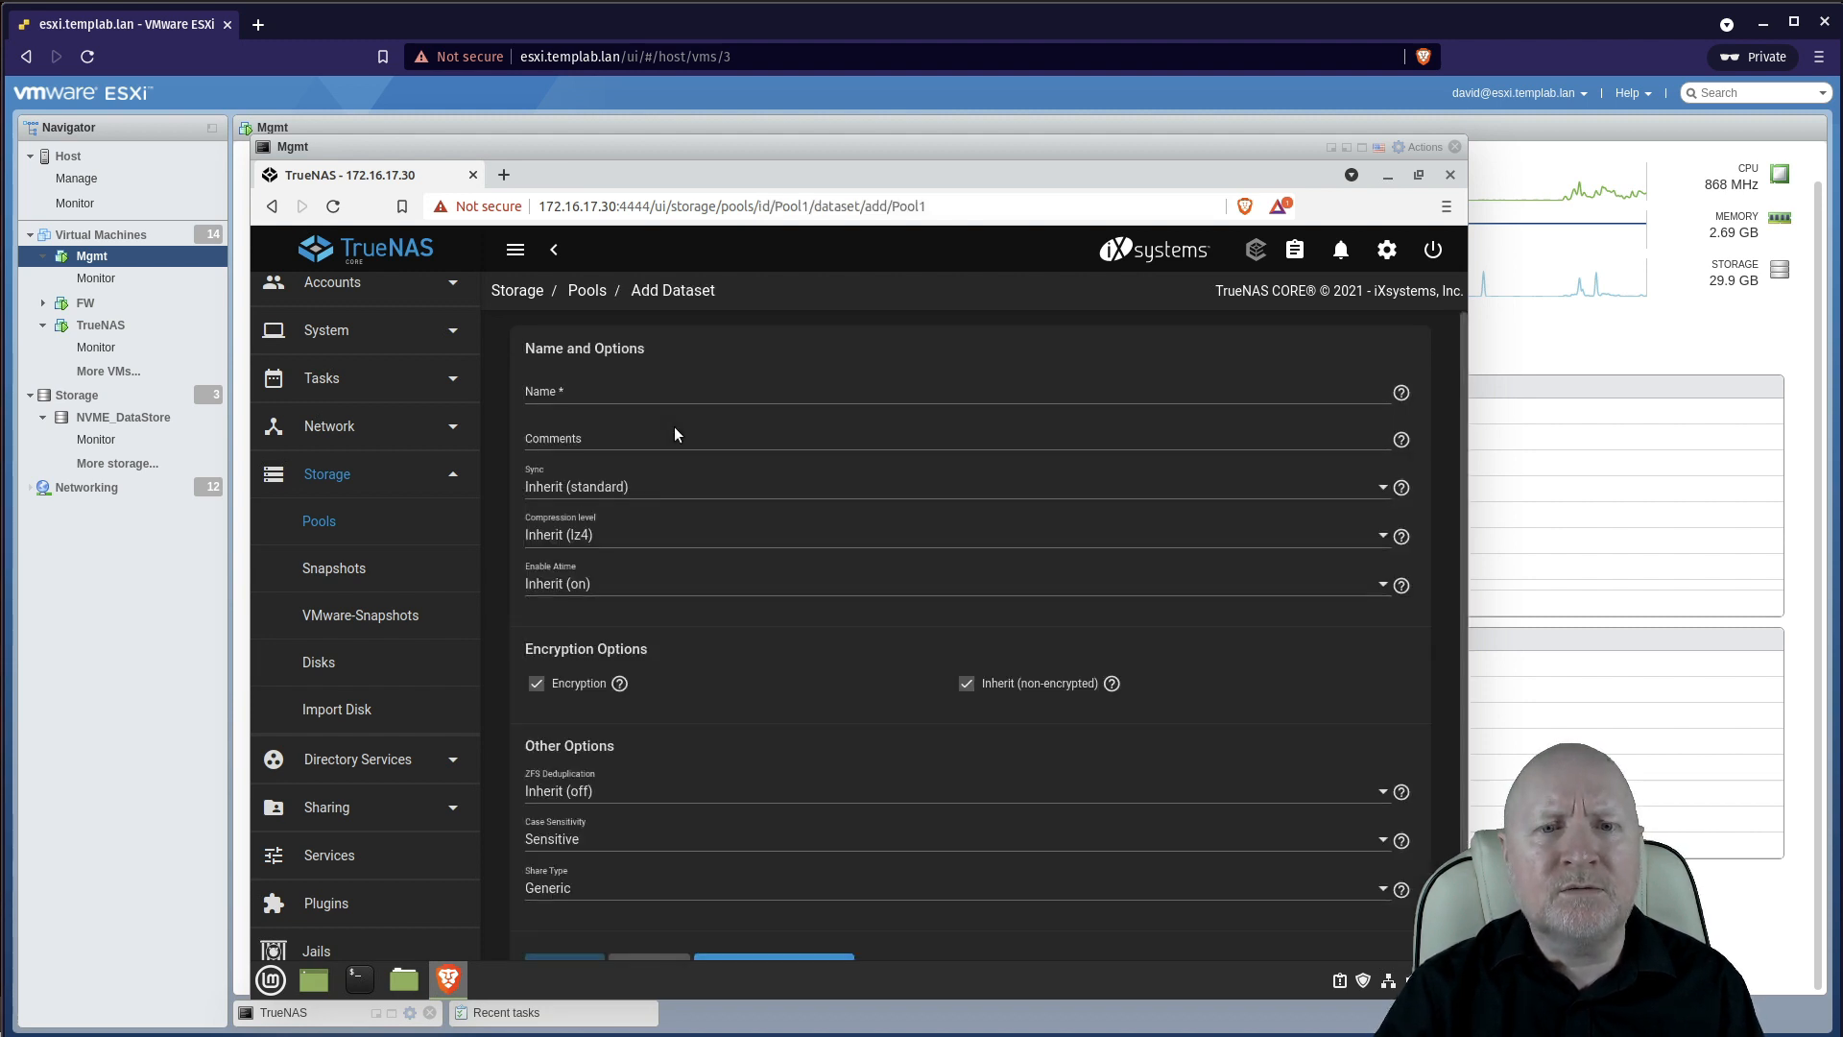
{"action": "left_click", "coordinate": [569, 388]}
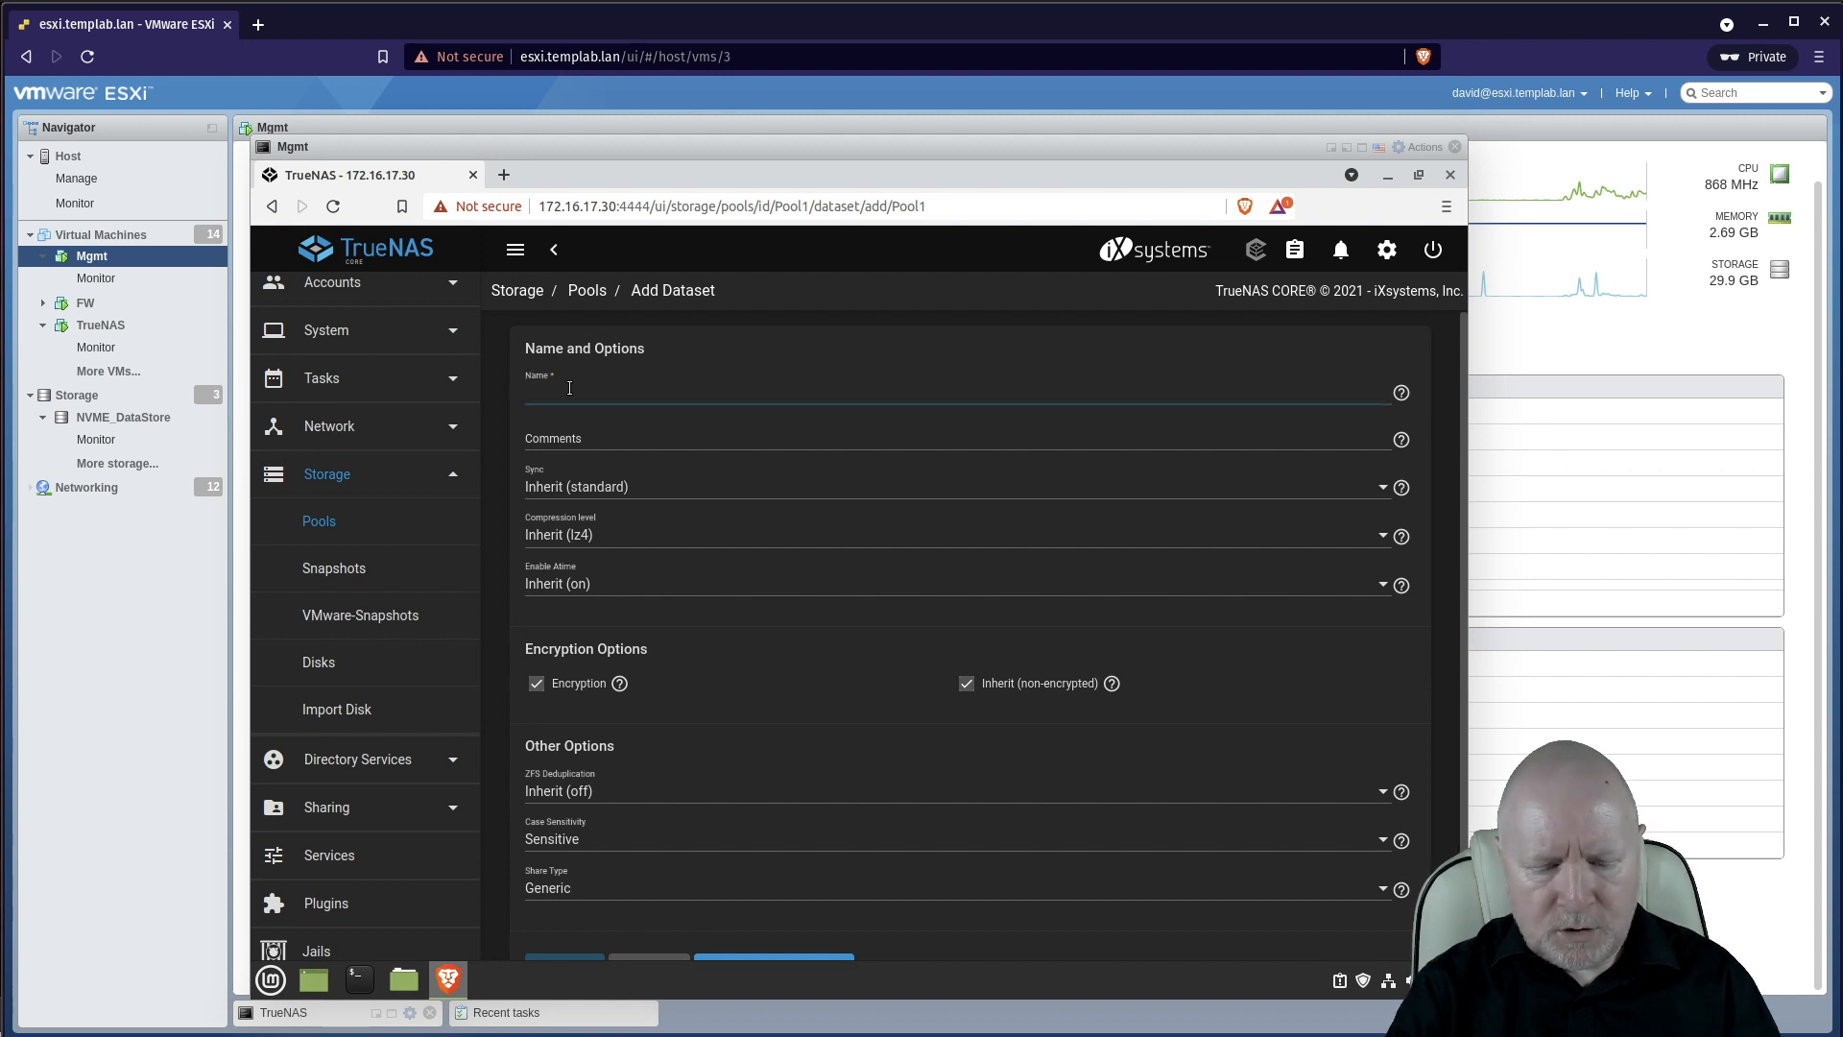
{"action": "type", "text": "ISOS"}
{"action": "key", "text": "BackSpace"}
{"action": "type", "text": "s"}
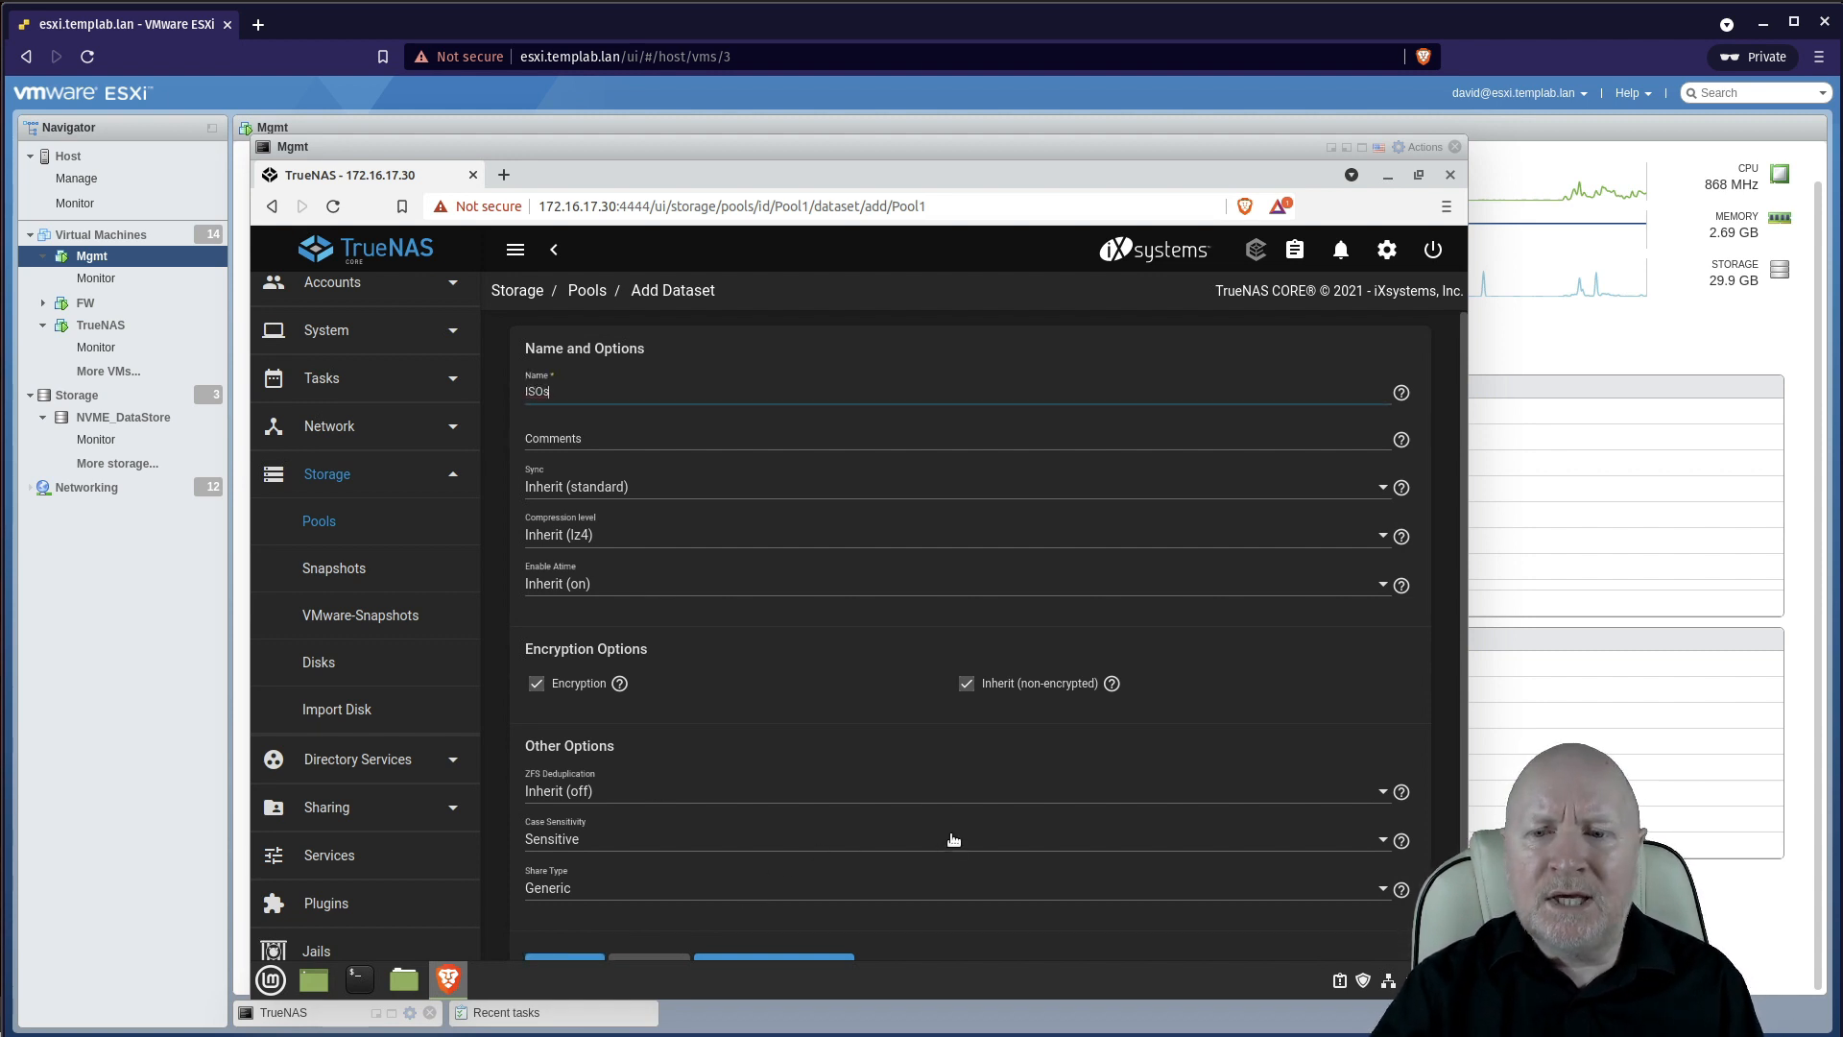
{"action": "scroll", "coordinate": [950, 843], "scroll_direction": "down", "scroll_amount": 1}
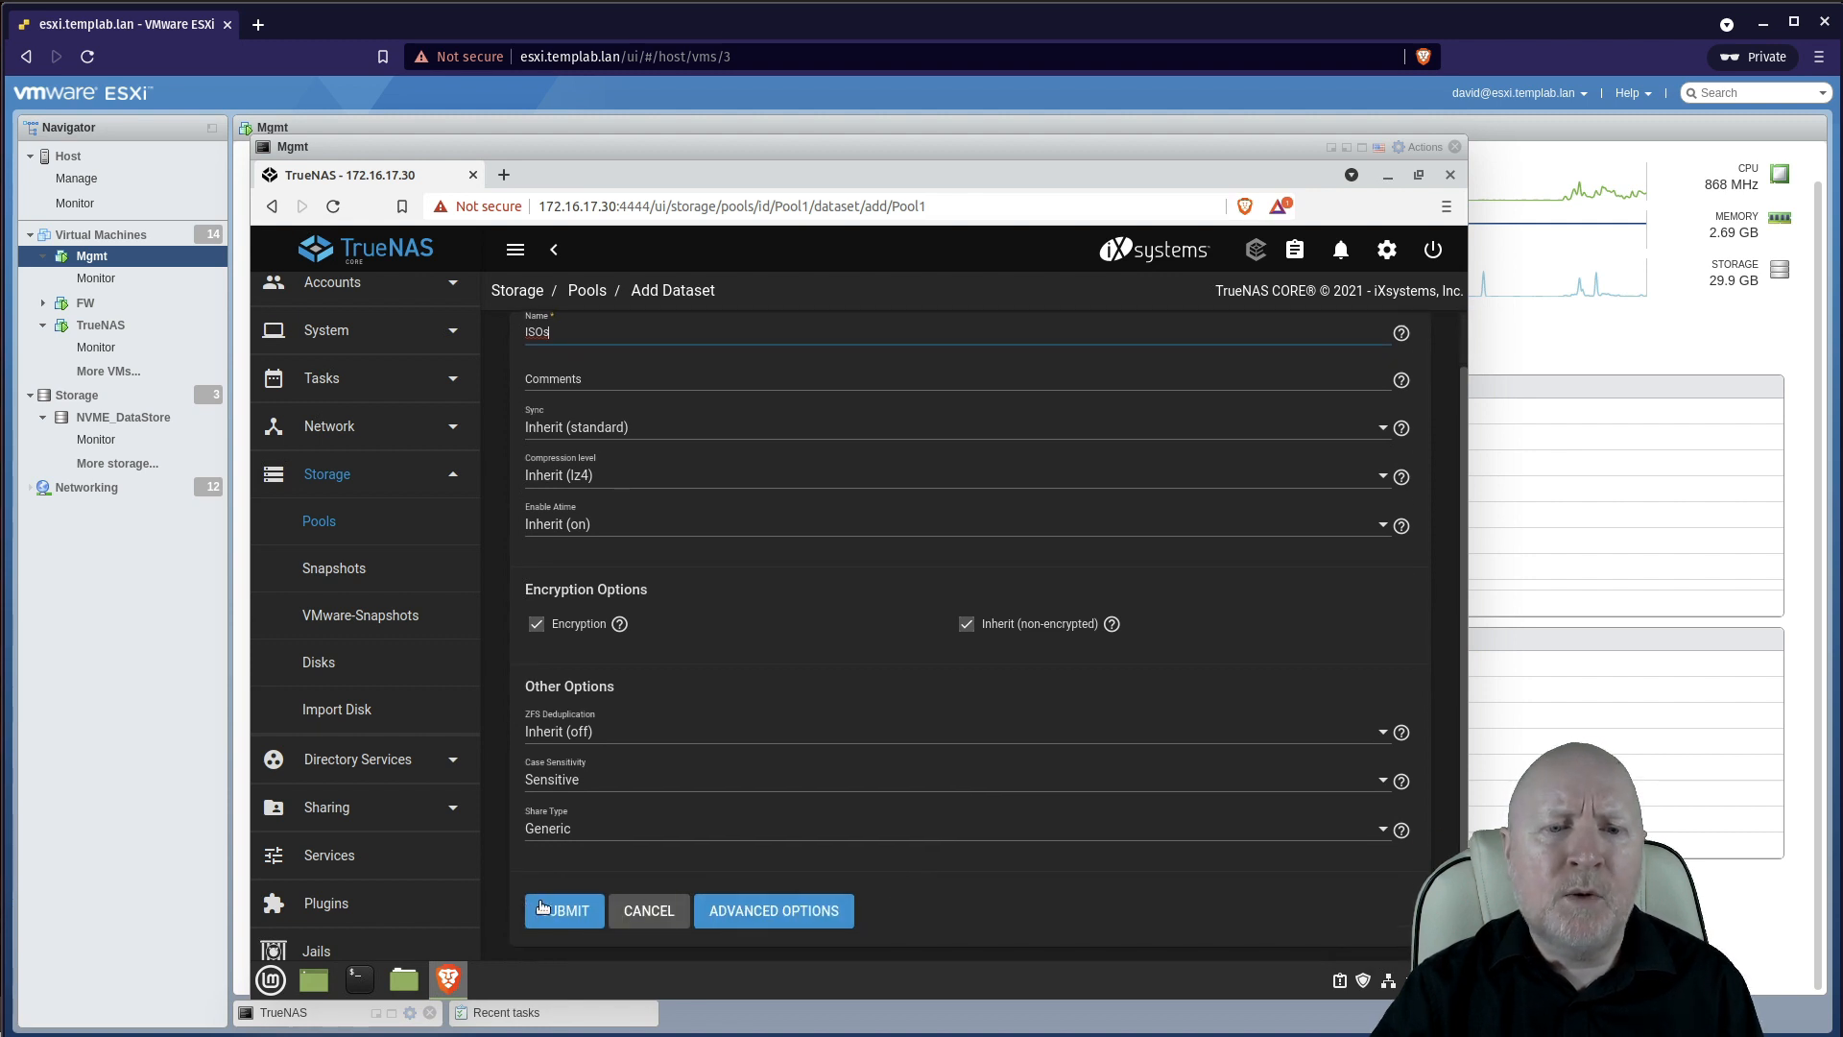
{"action": "left_click", "coordinate": [564, 910]}
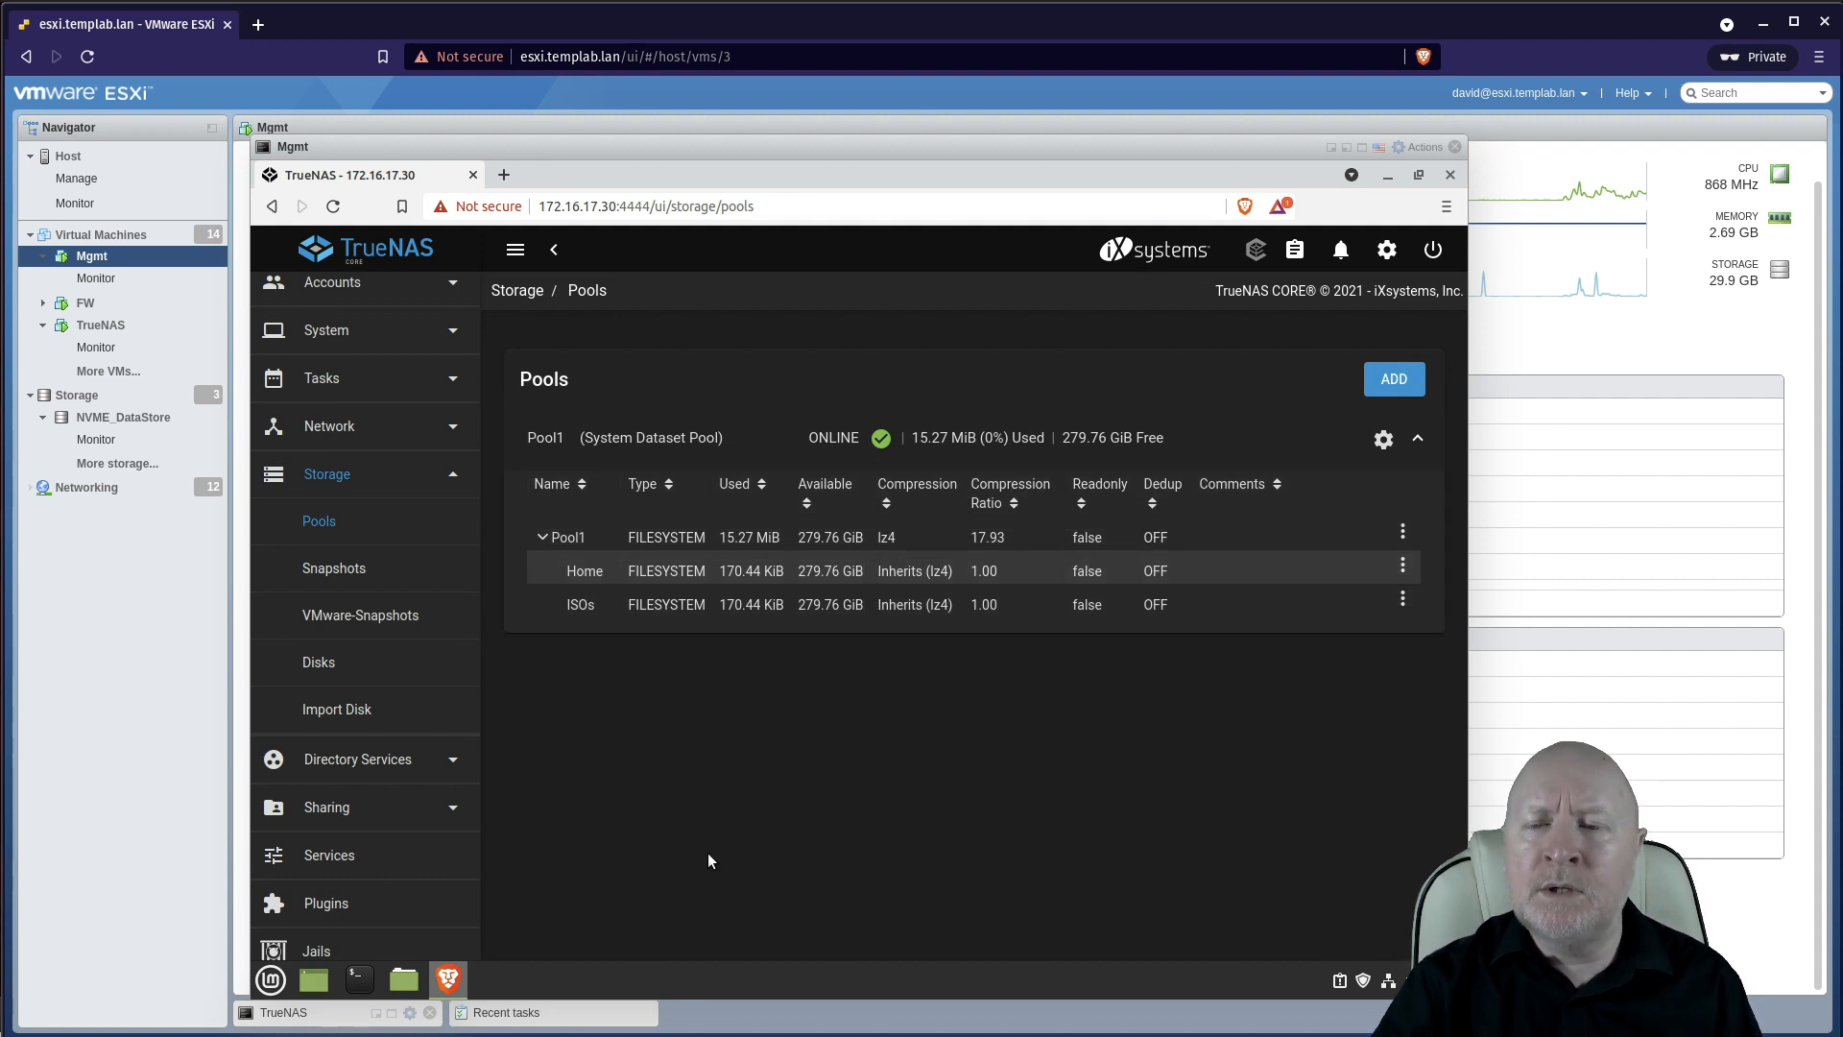
Step: Add a dataset named Shared directly under Pool1 with the default options
{"action": "left_click", "coordinate": [1404, 530]}
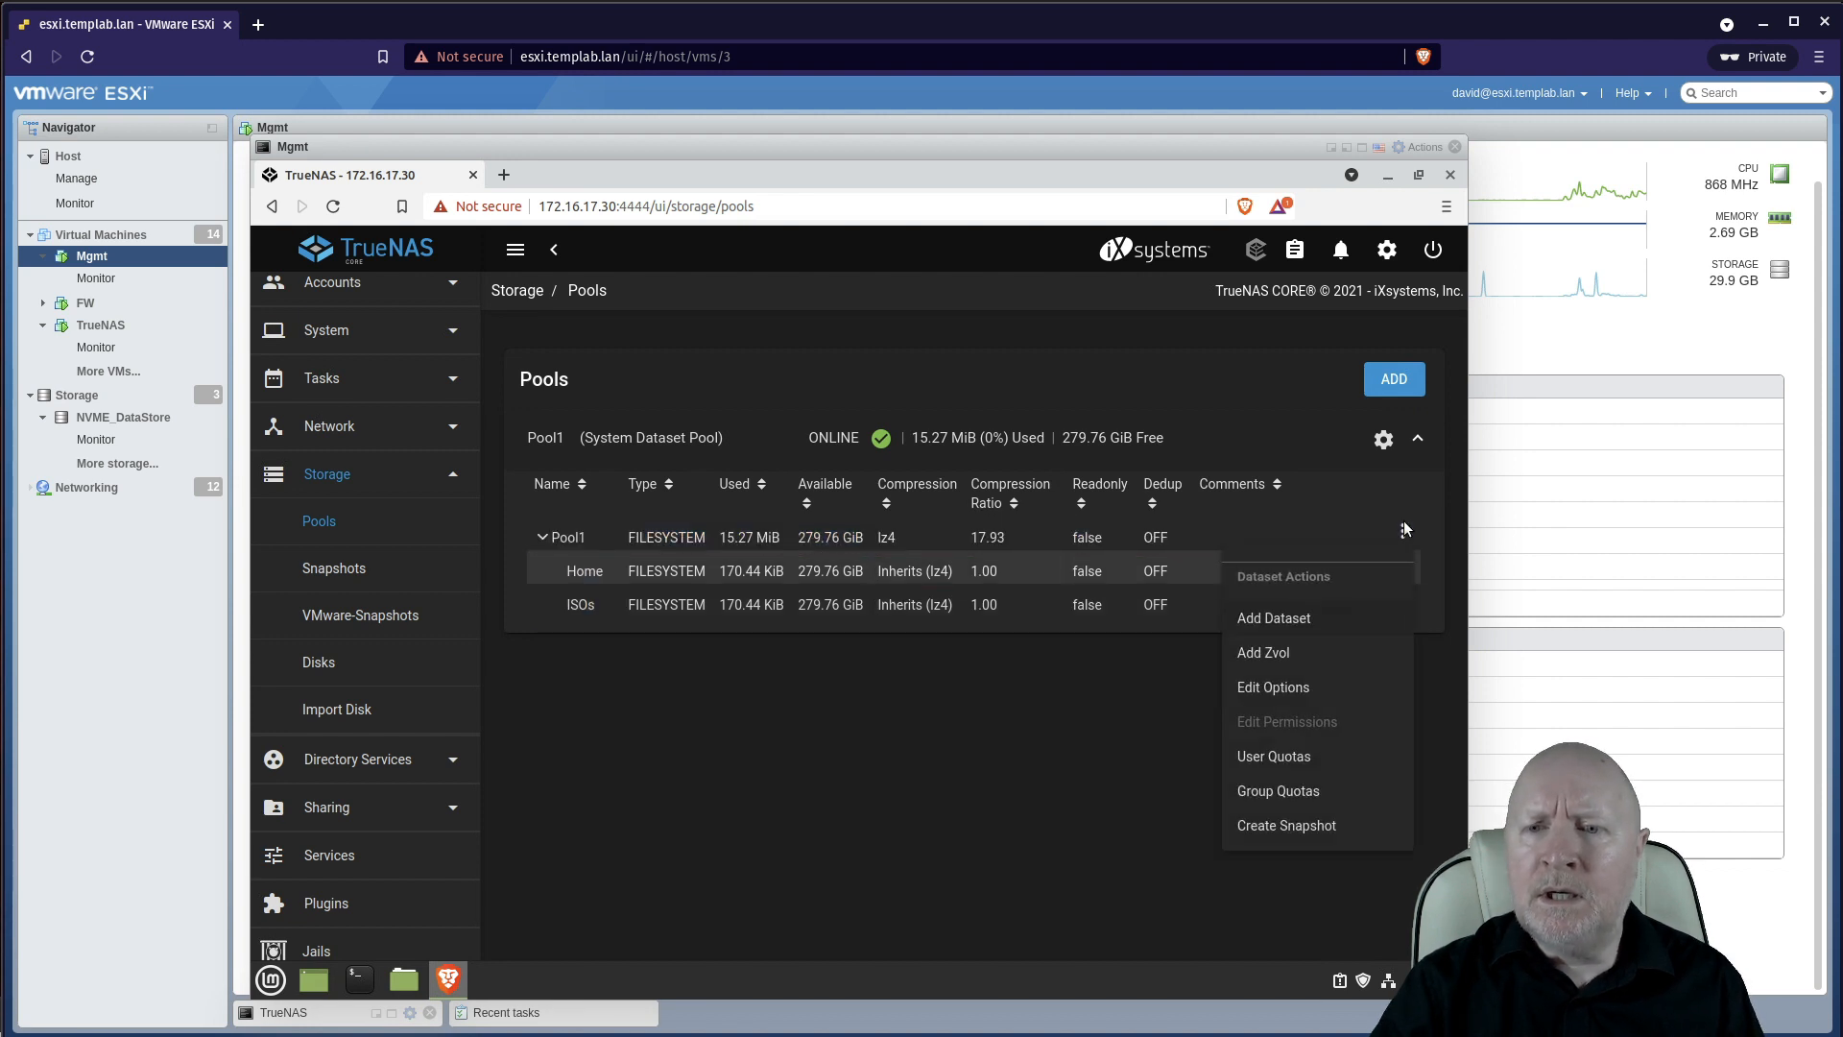
{"action": "left_click", "coordinate": [1299, 619]}
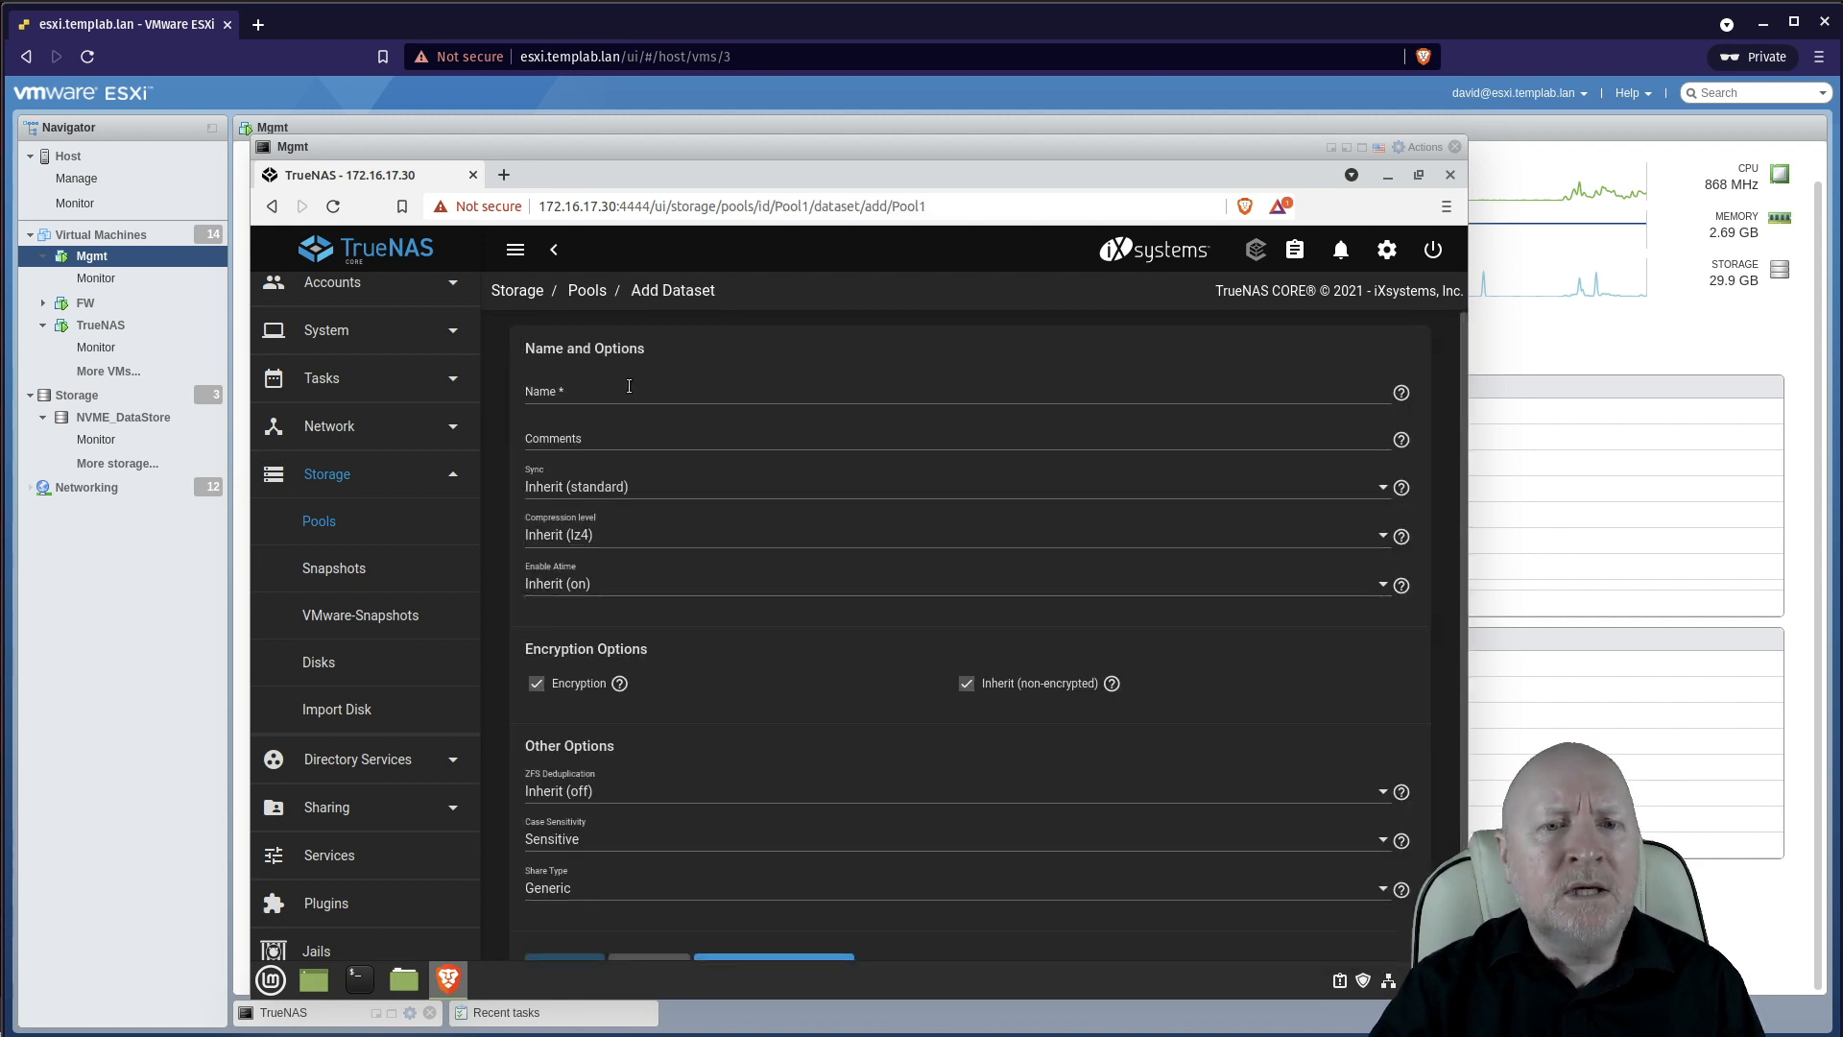
{"action": "left_click", "coordinate": [606, 389]}
{"action": "type", "text": "Shared"}
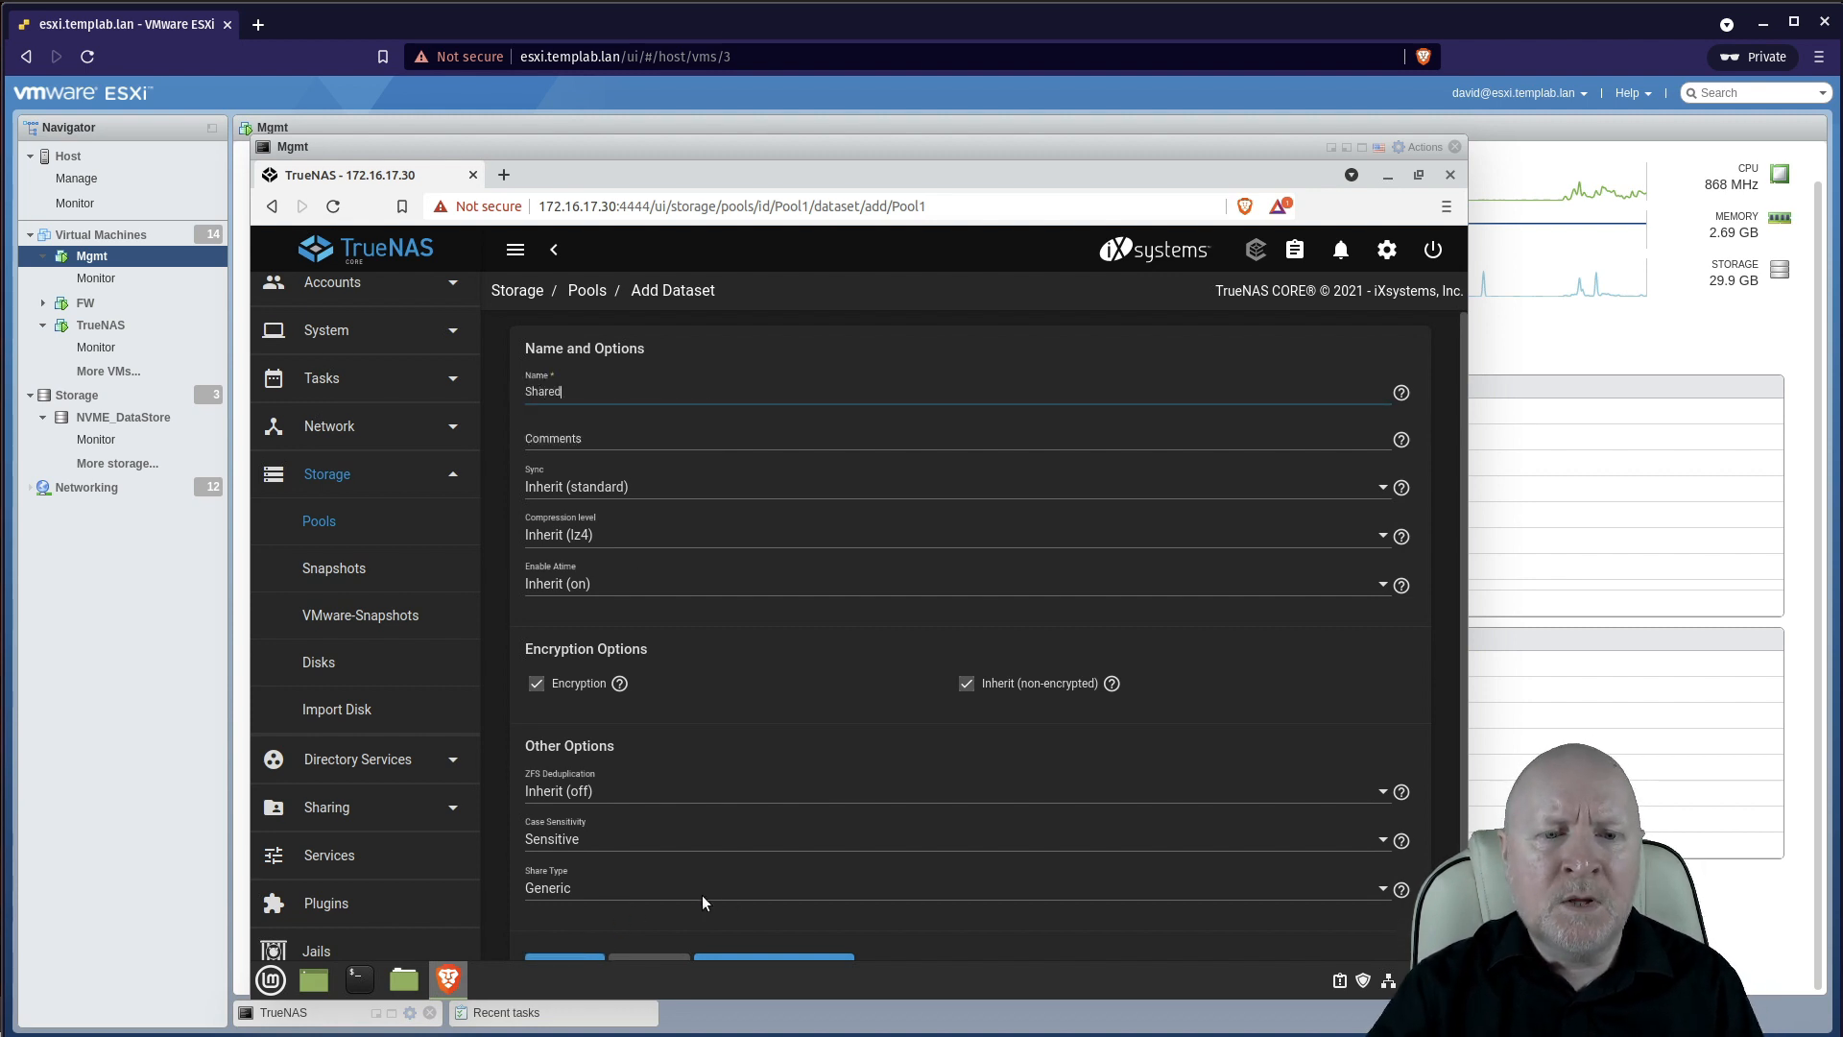
{"action": "scroll", "coordinate": [664, 909], "scroll_direction": "down", "scroll_amount": 1}
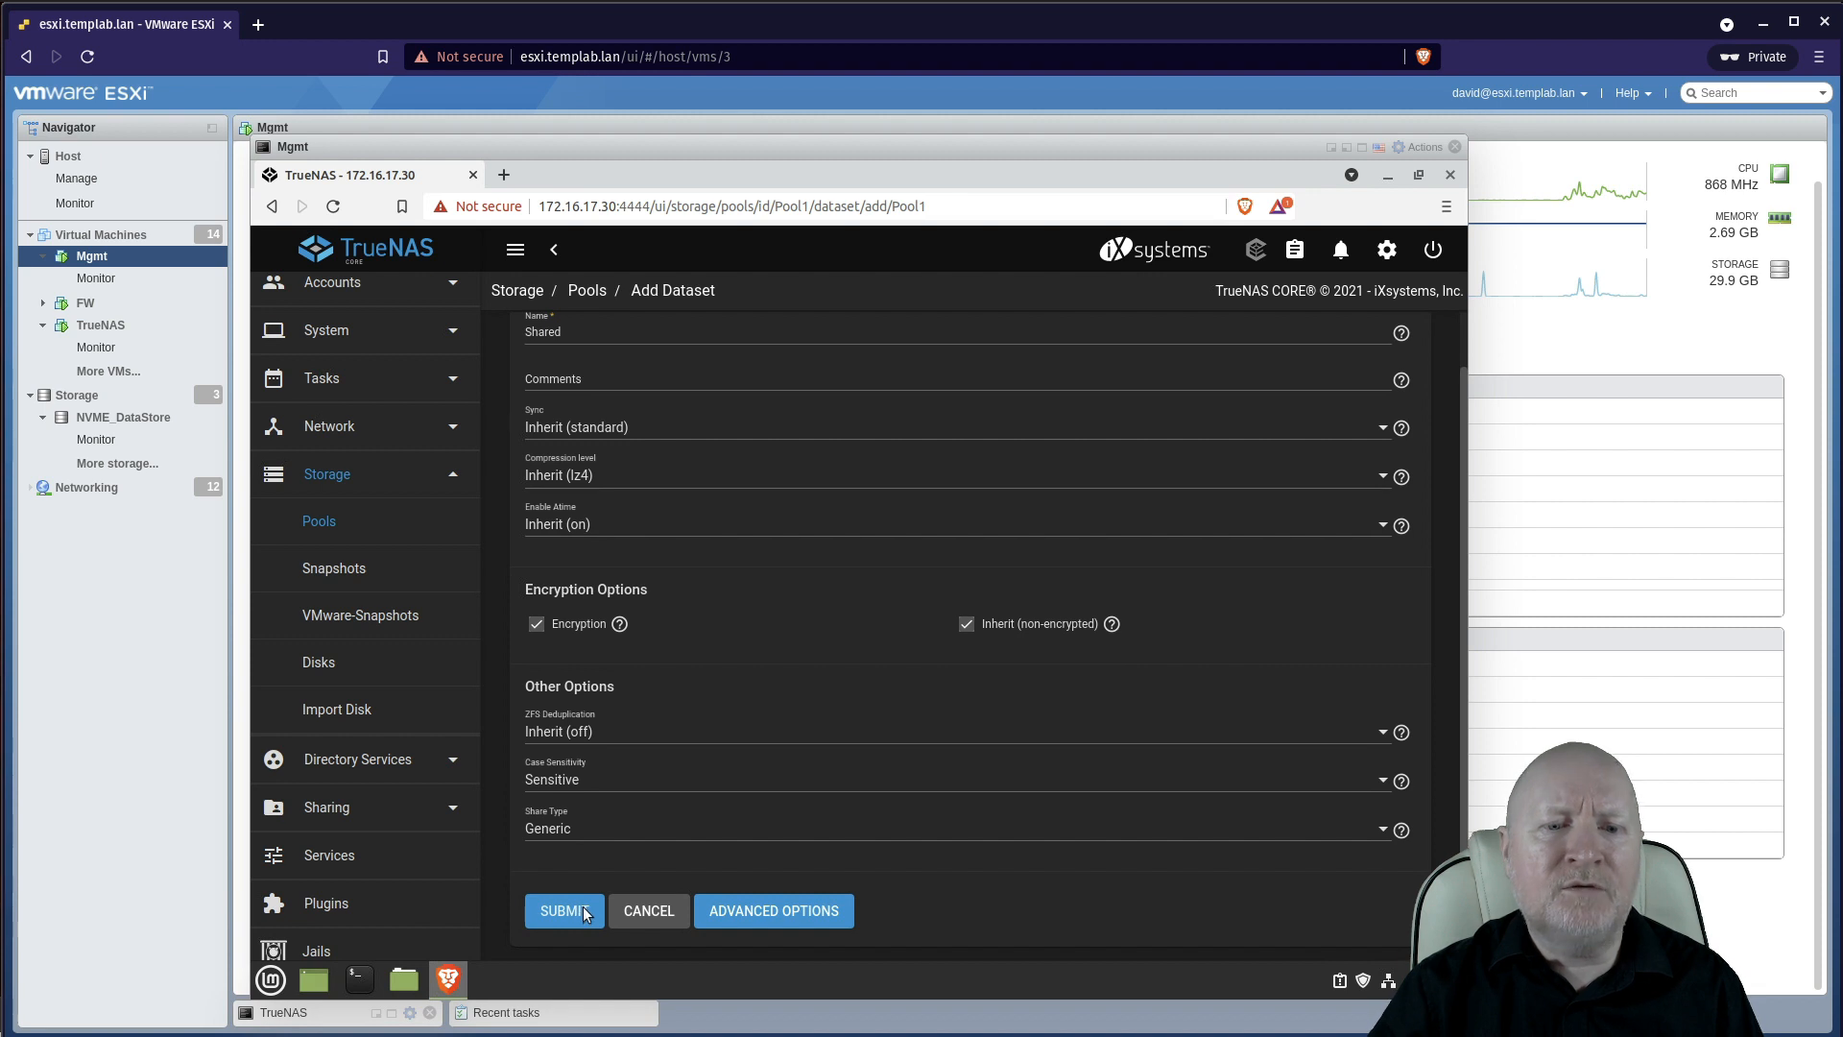
{"action": "left_click", "coordinate": [564, 910]}
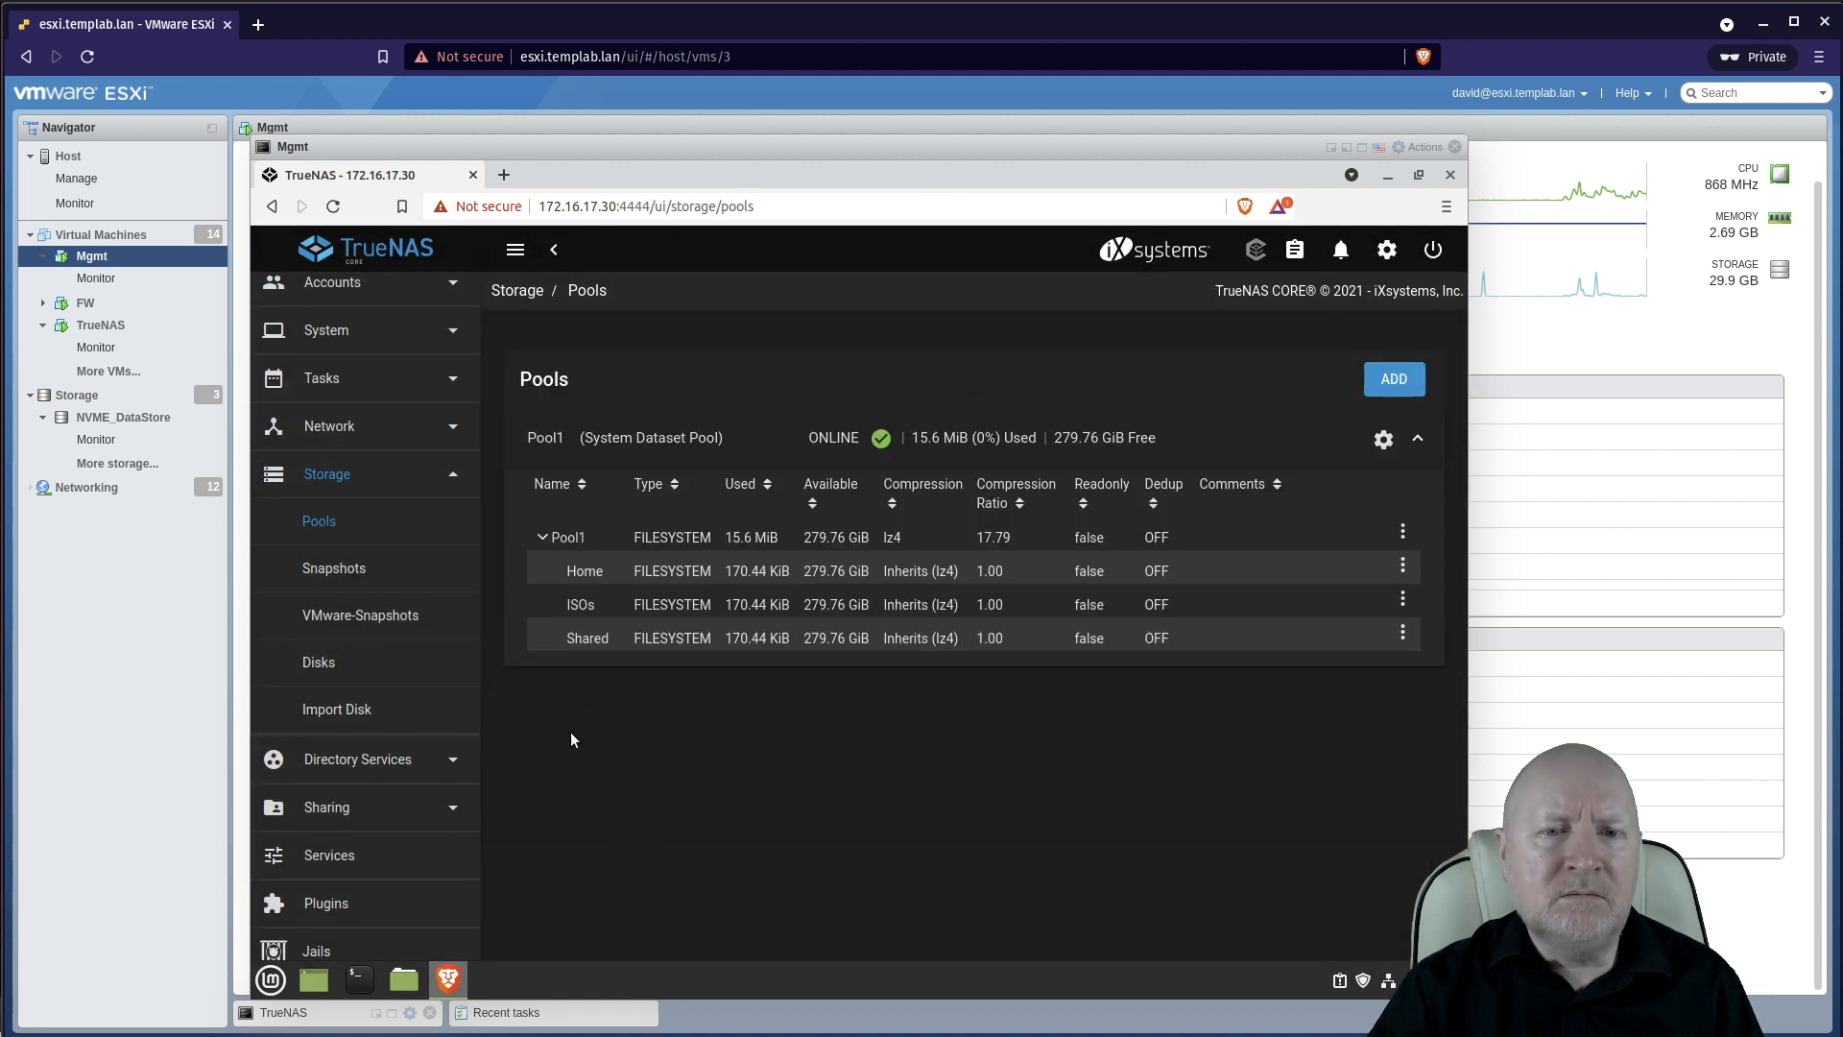
{"action": "left_click", "coordinate": [713, 625]}
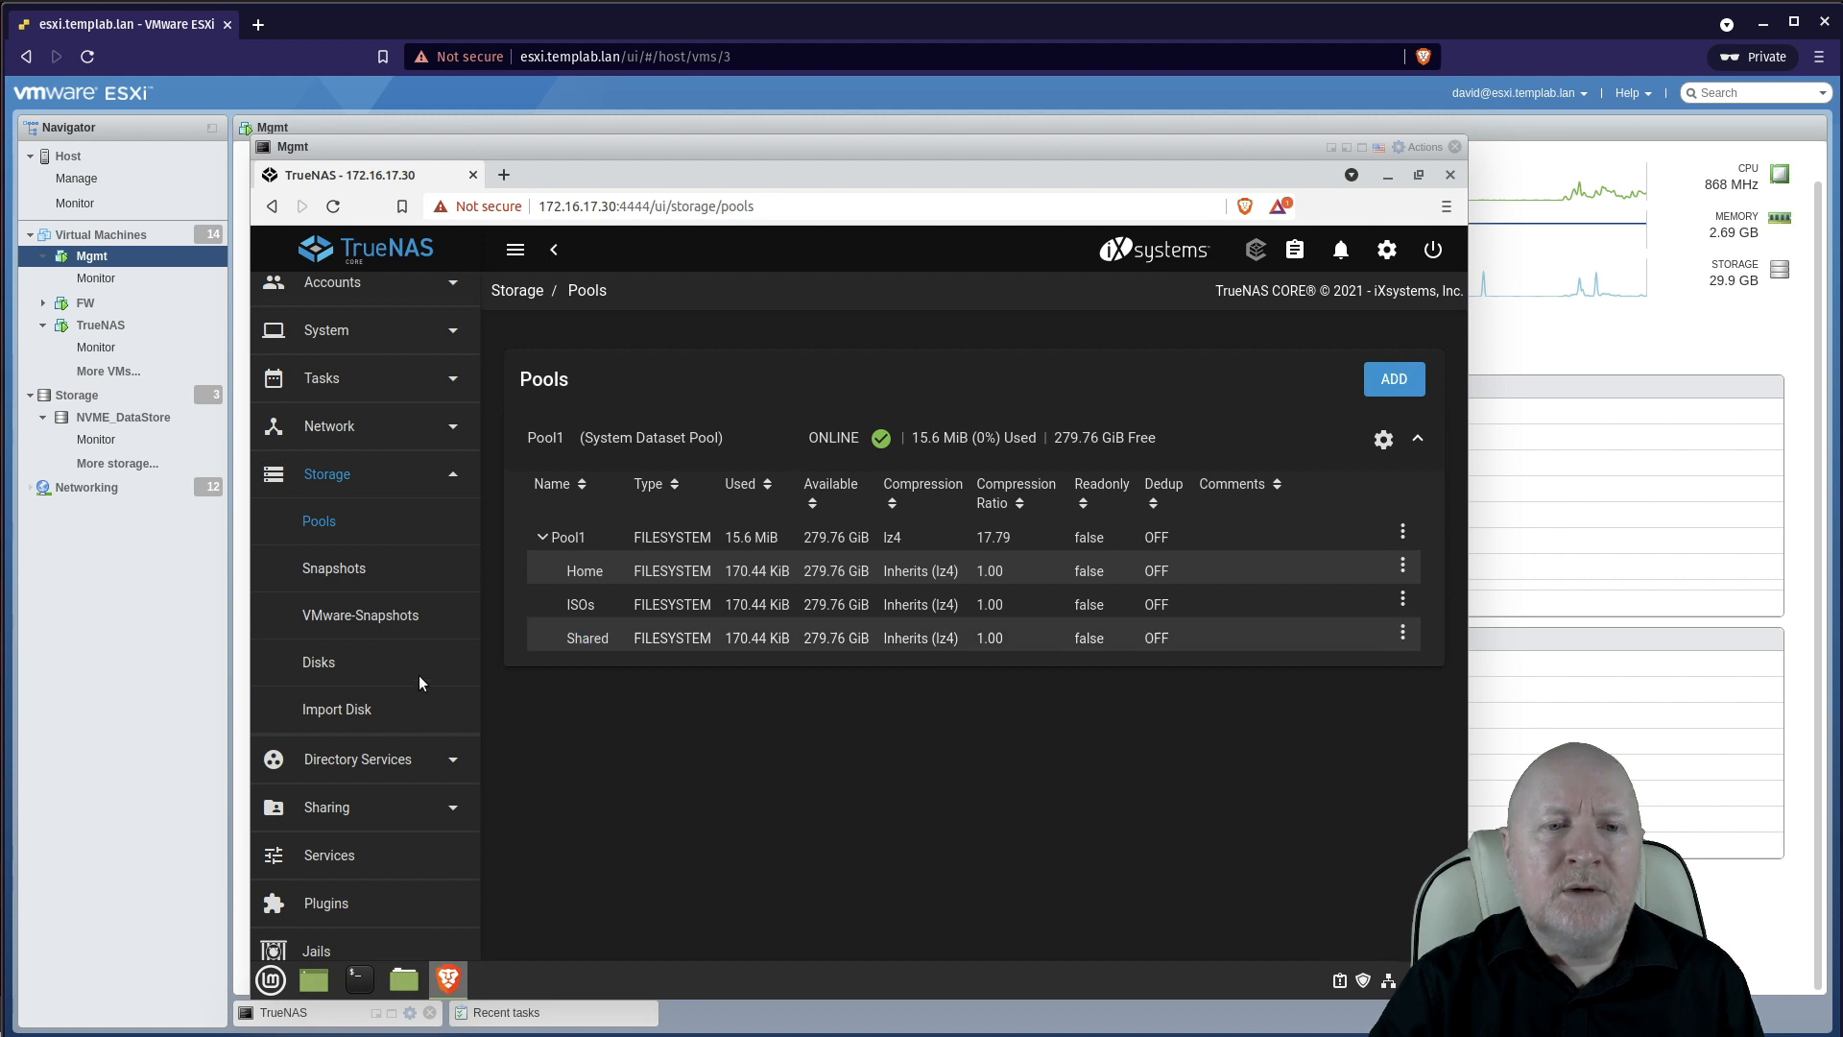
Step: Open the permissions of the Home dataset and examine its owner and access mode
{"action": "scroll", "coordinate": [369, 727], "scroll_direction": "up", "scroll_amount": 1}
{"action": "scroll", "coordinate": [369, 727], "scroll_direction": "up", "scroll_amount": 2}
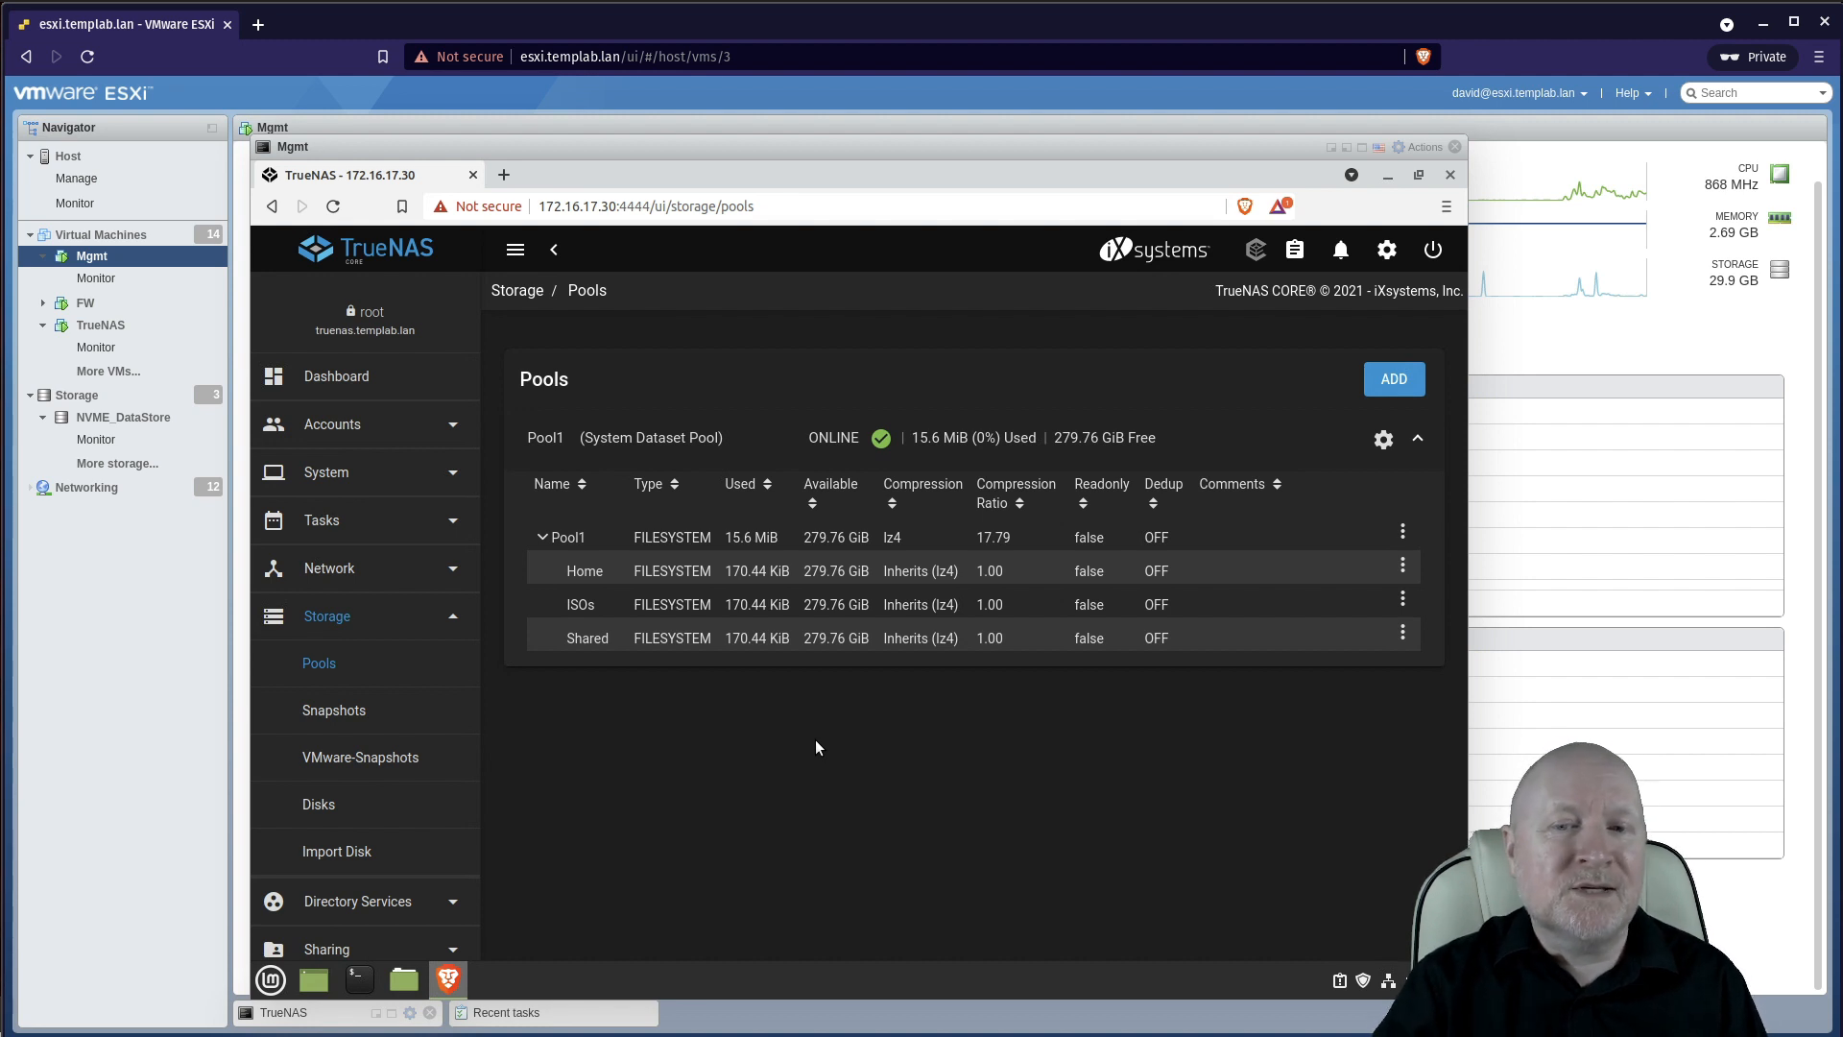
{"action": "left_click", "coordinate": [1284, 641]}
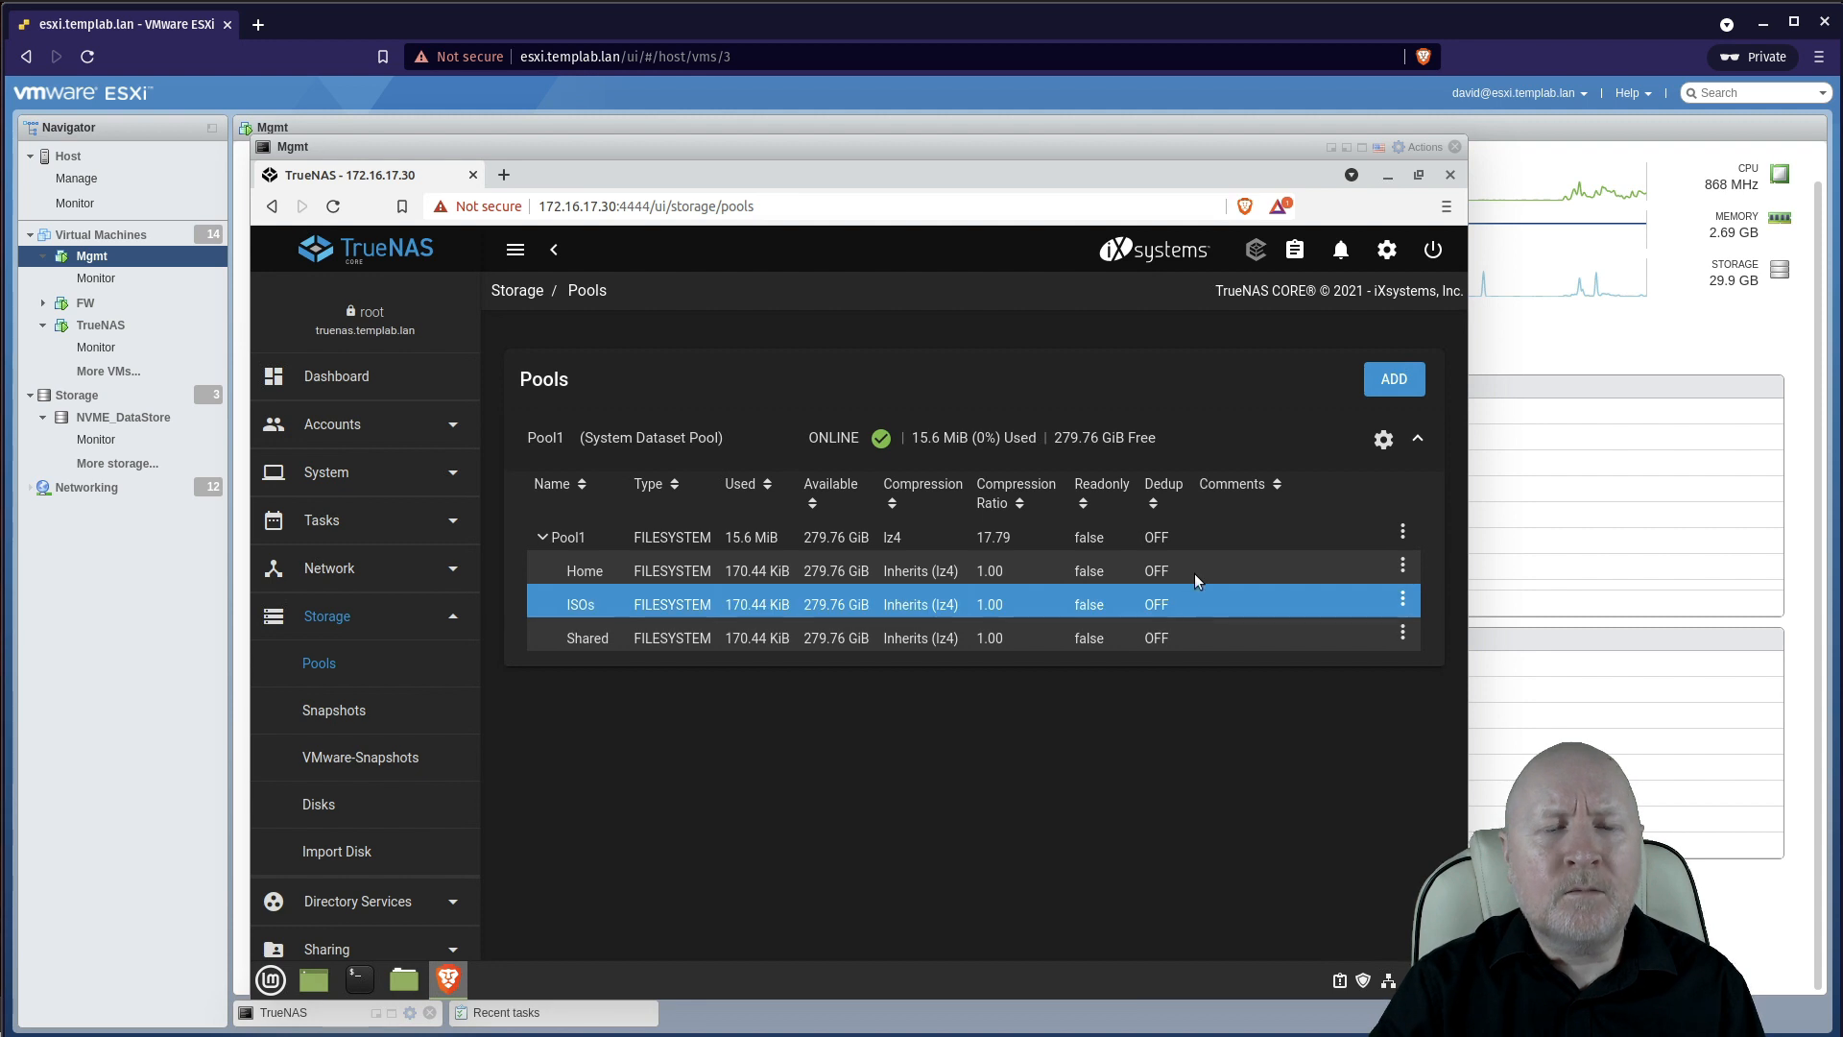
{"action": "left_click", "coordinate": [1403, 566]}
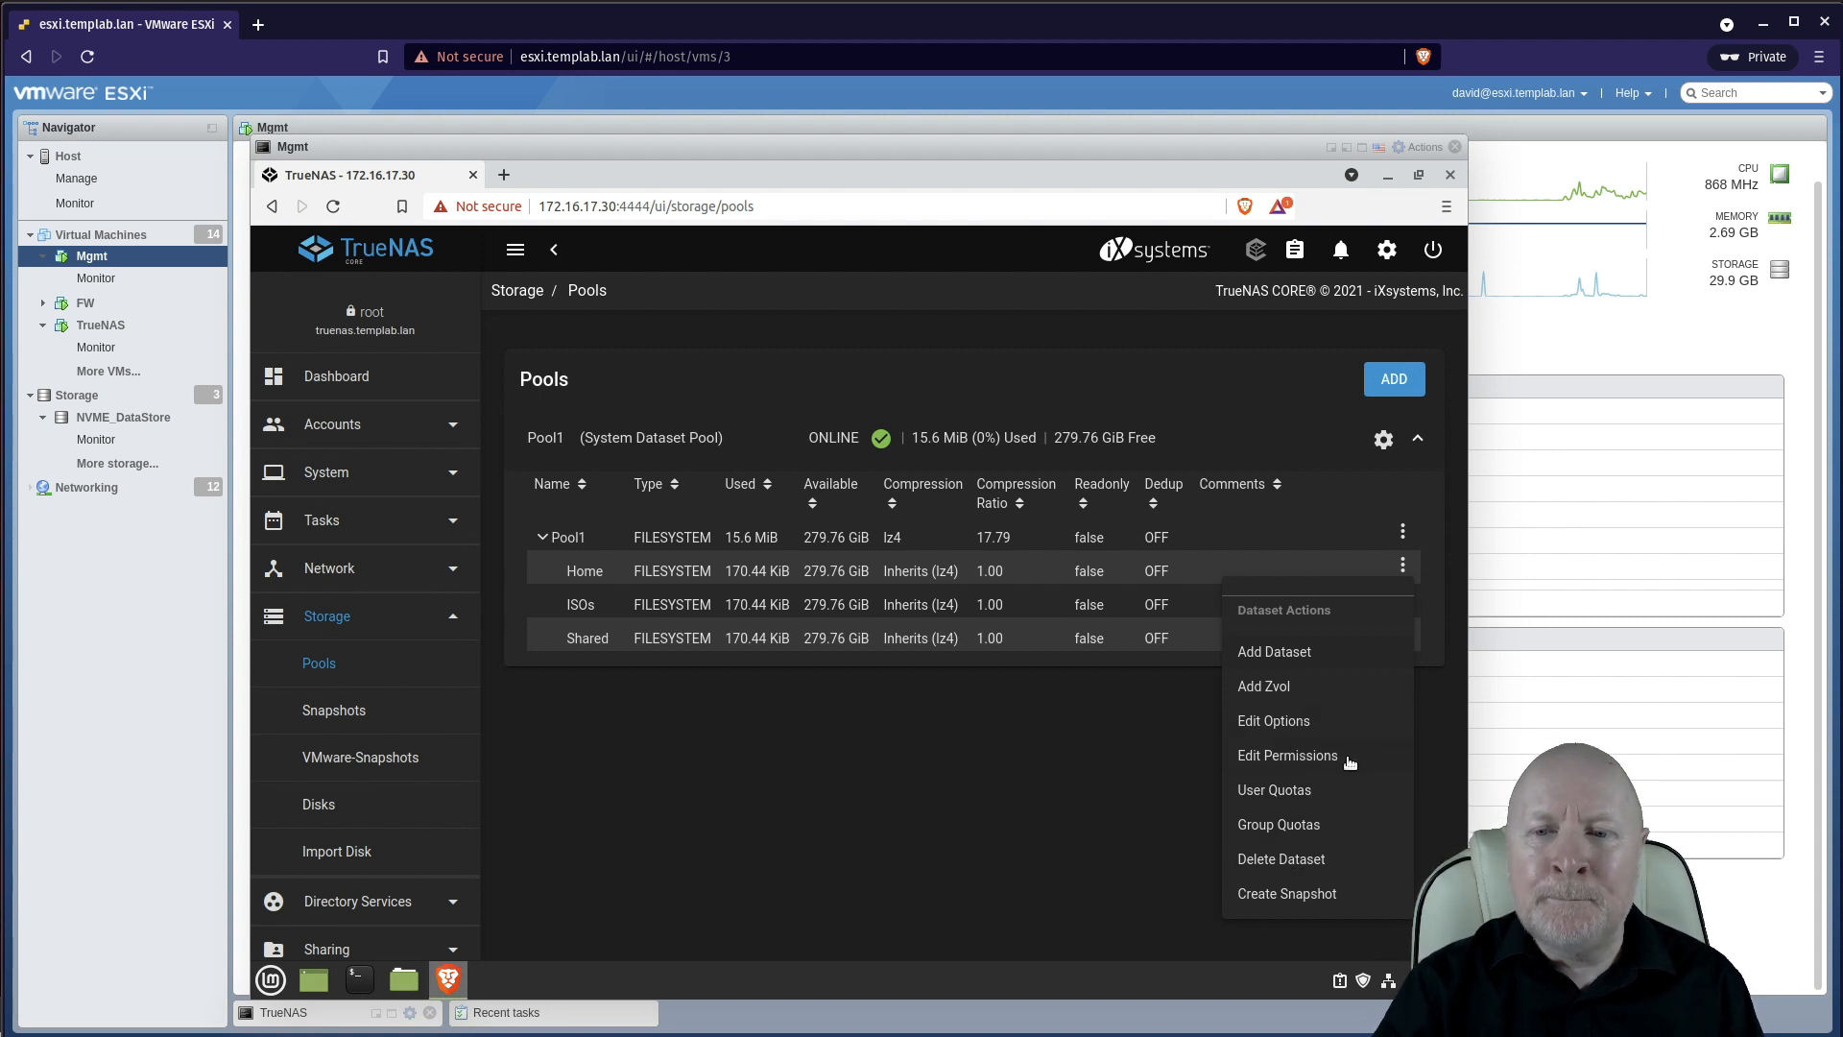
{"action": "left_click", "coordinate": [1271, 758]}
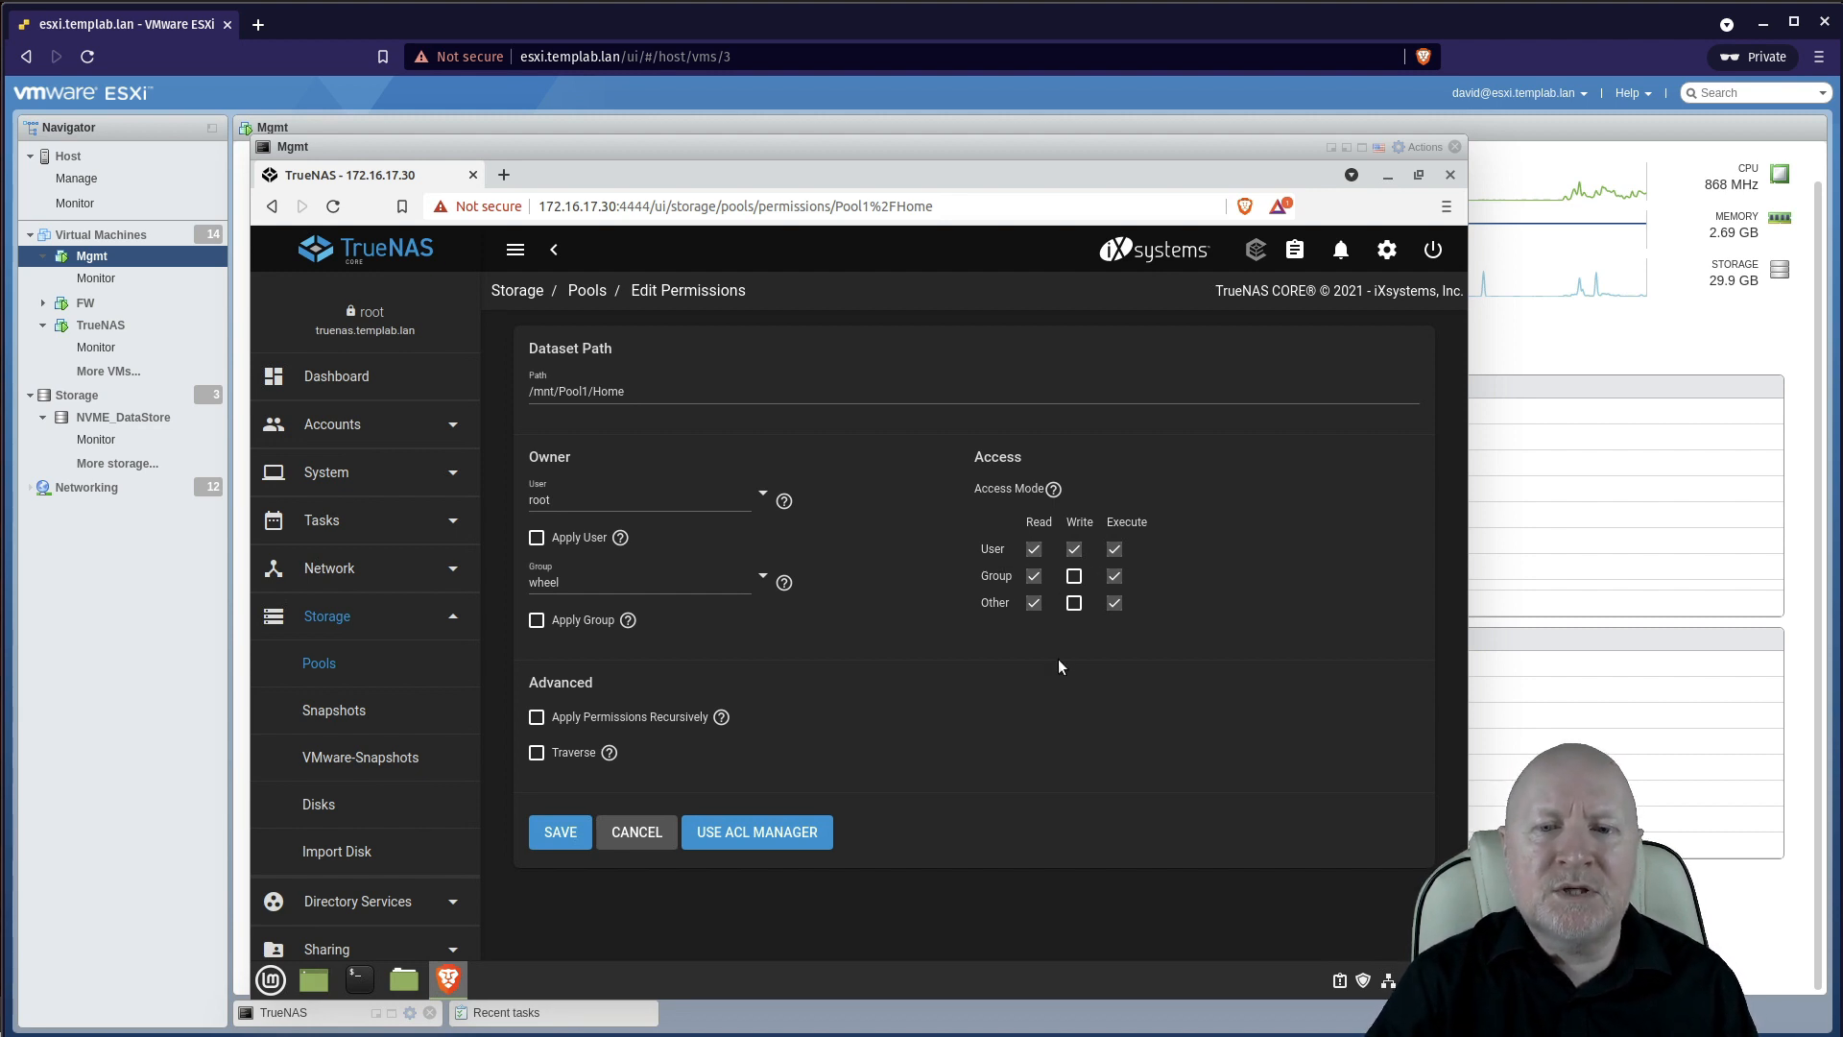
{"action": "left_click", "coordinate": [1034, 603]}
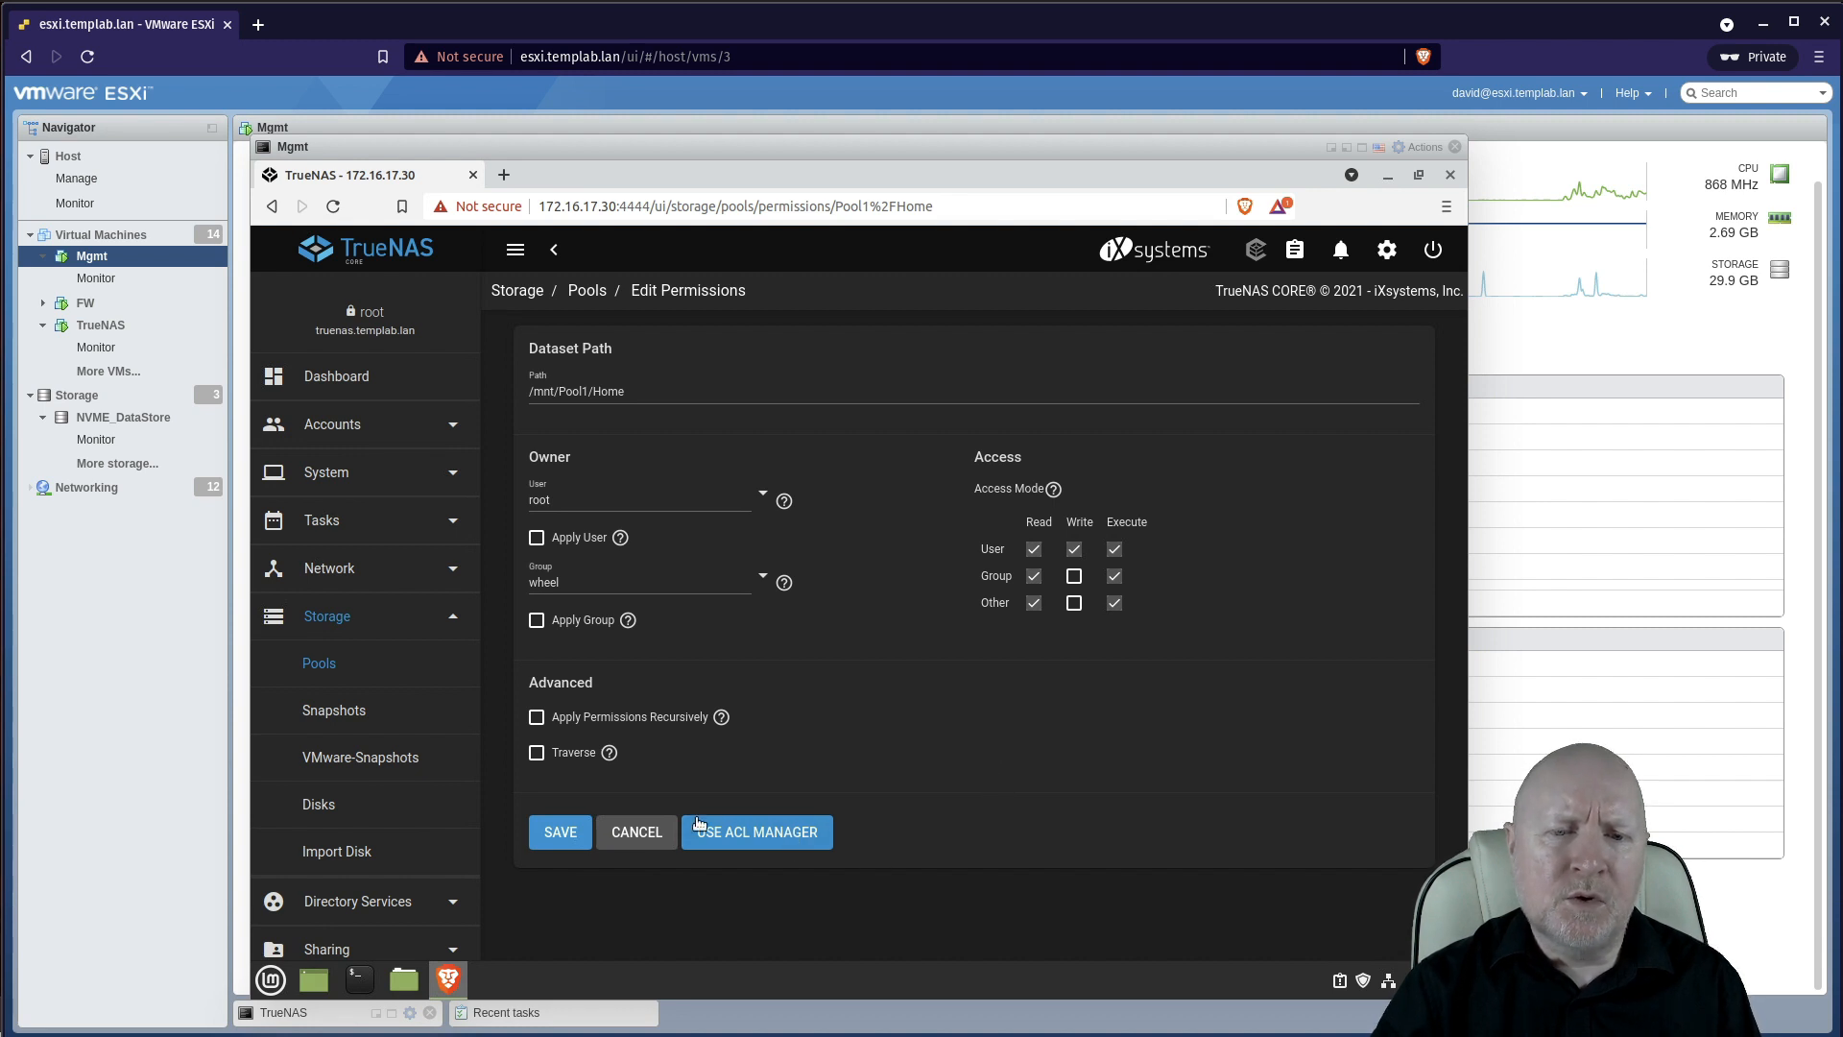
Step: Try the RESTRICTED preset ACL on the Home dataset in the ACL manager
{"action": "left_click", "coordinate": [754, 833]}
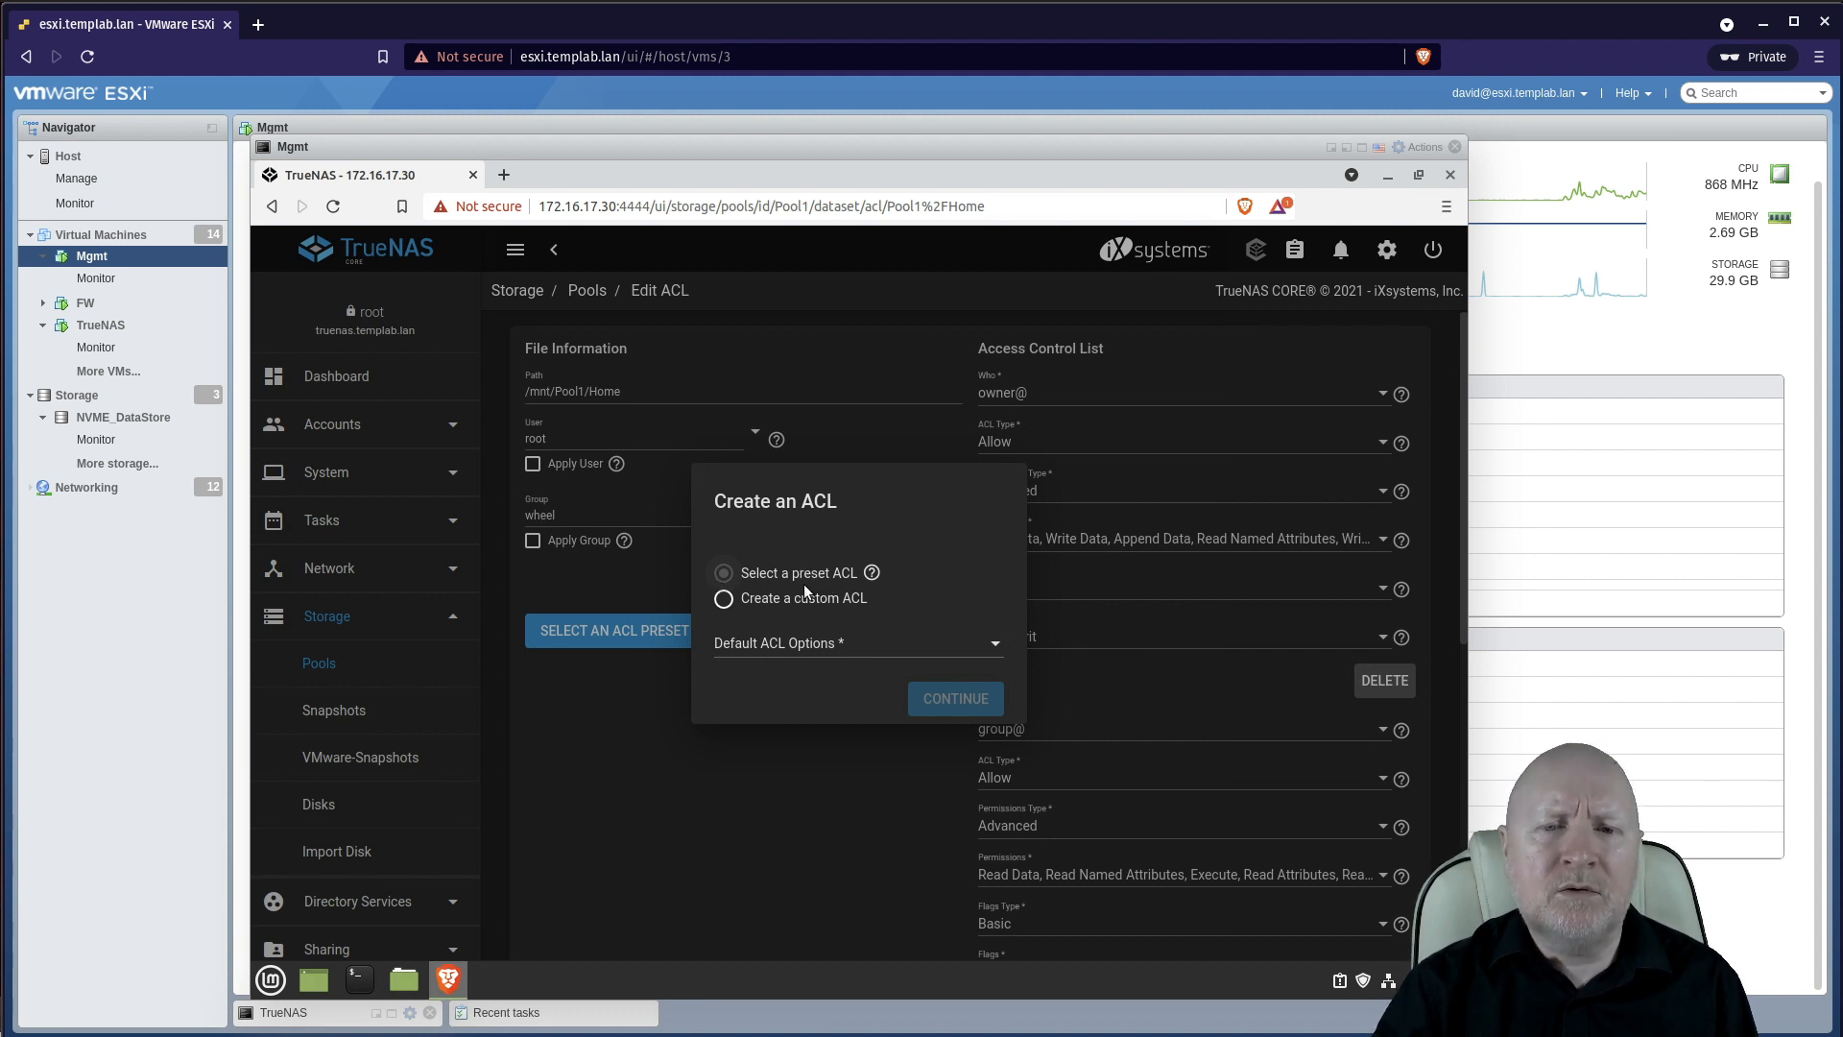
{"action": "left_click", "coordinate": [991, 645]}
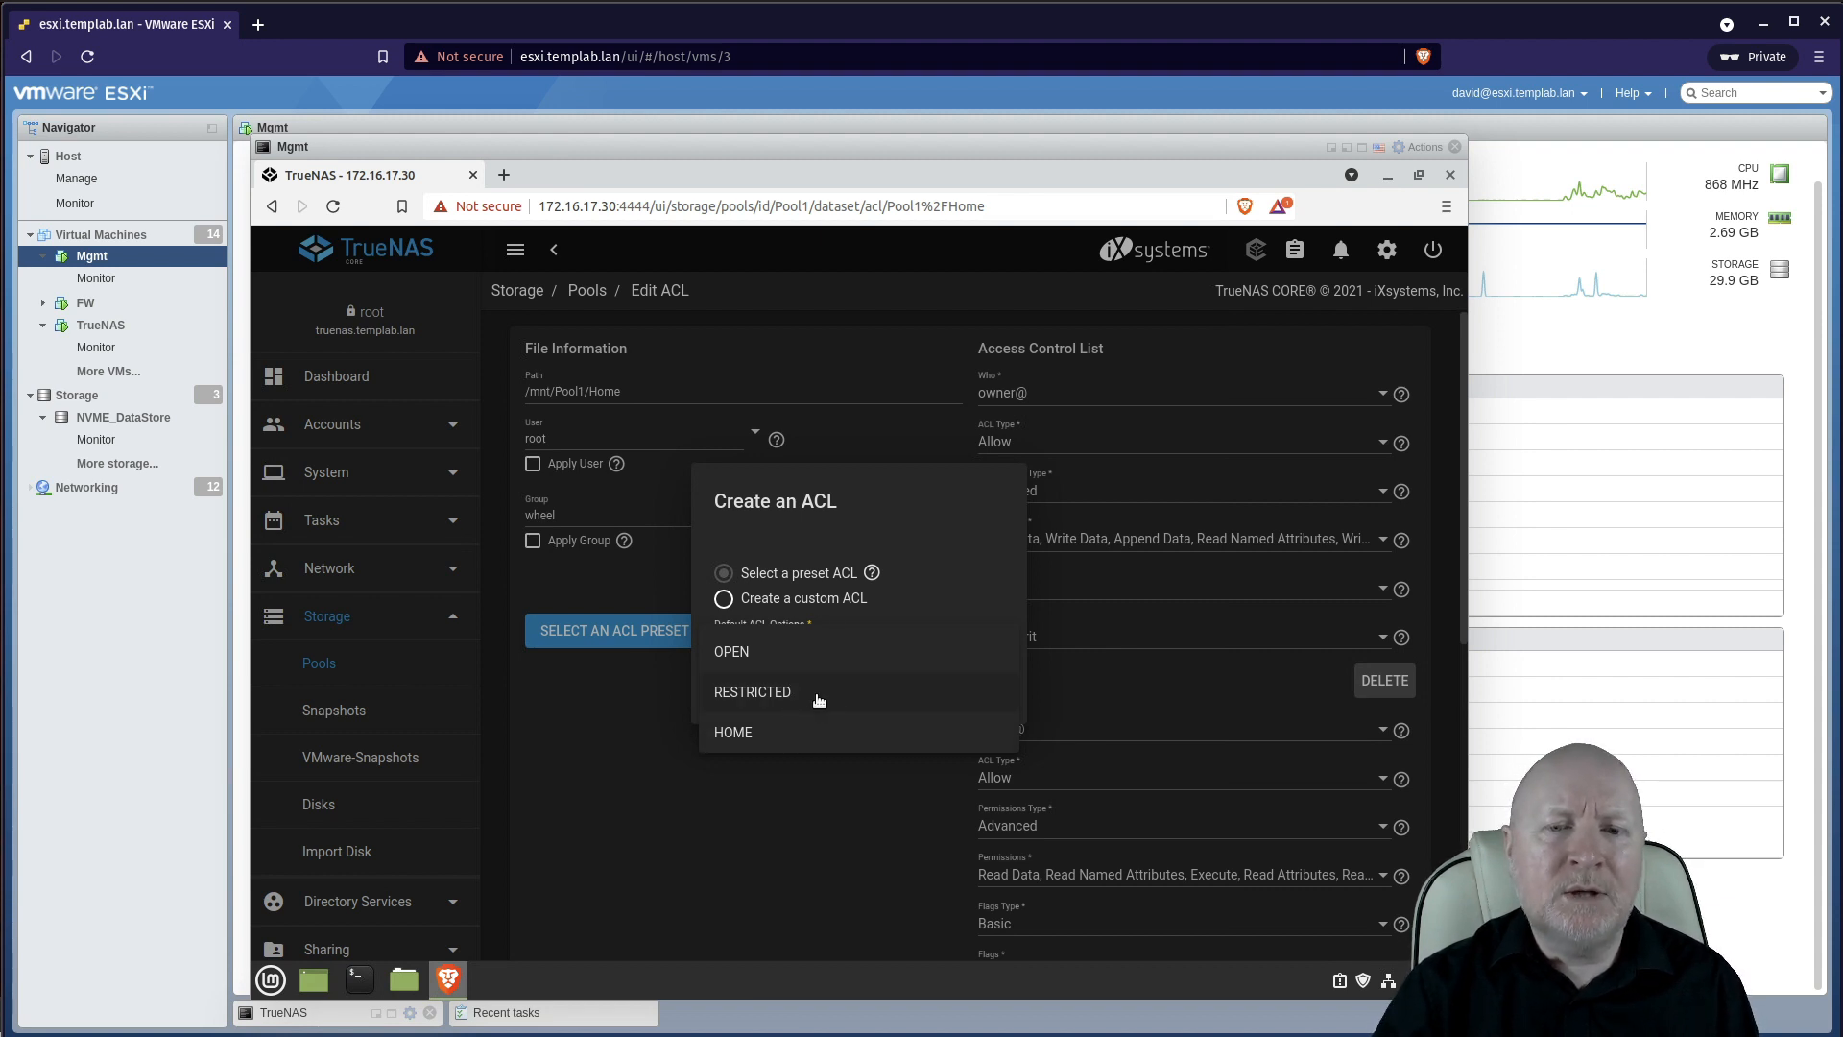
{"action": "left_click", "coordinate": [735, 692]}
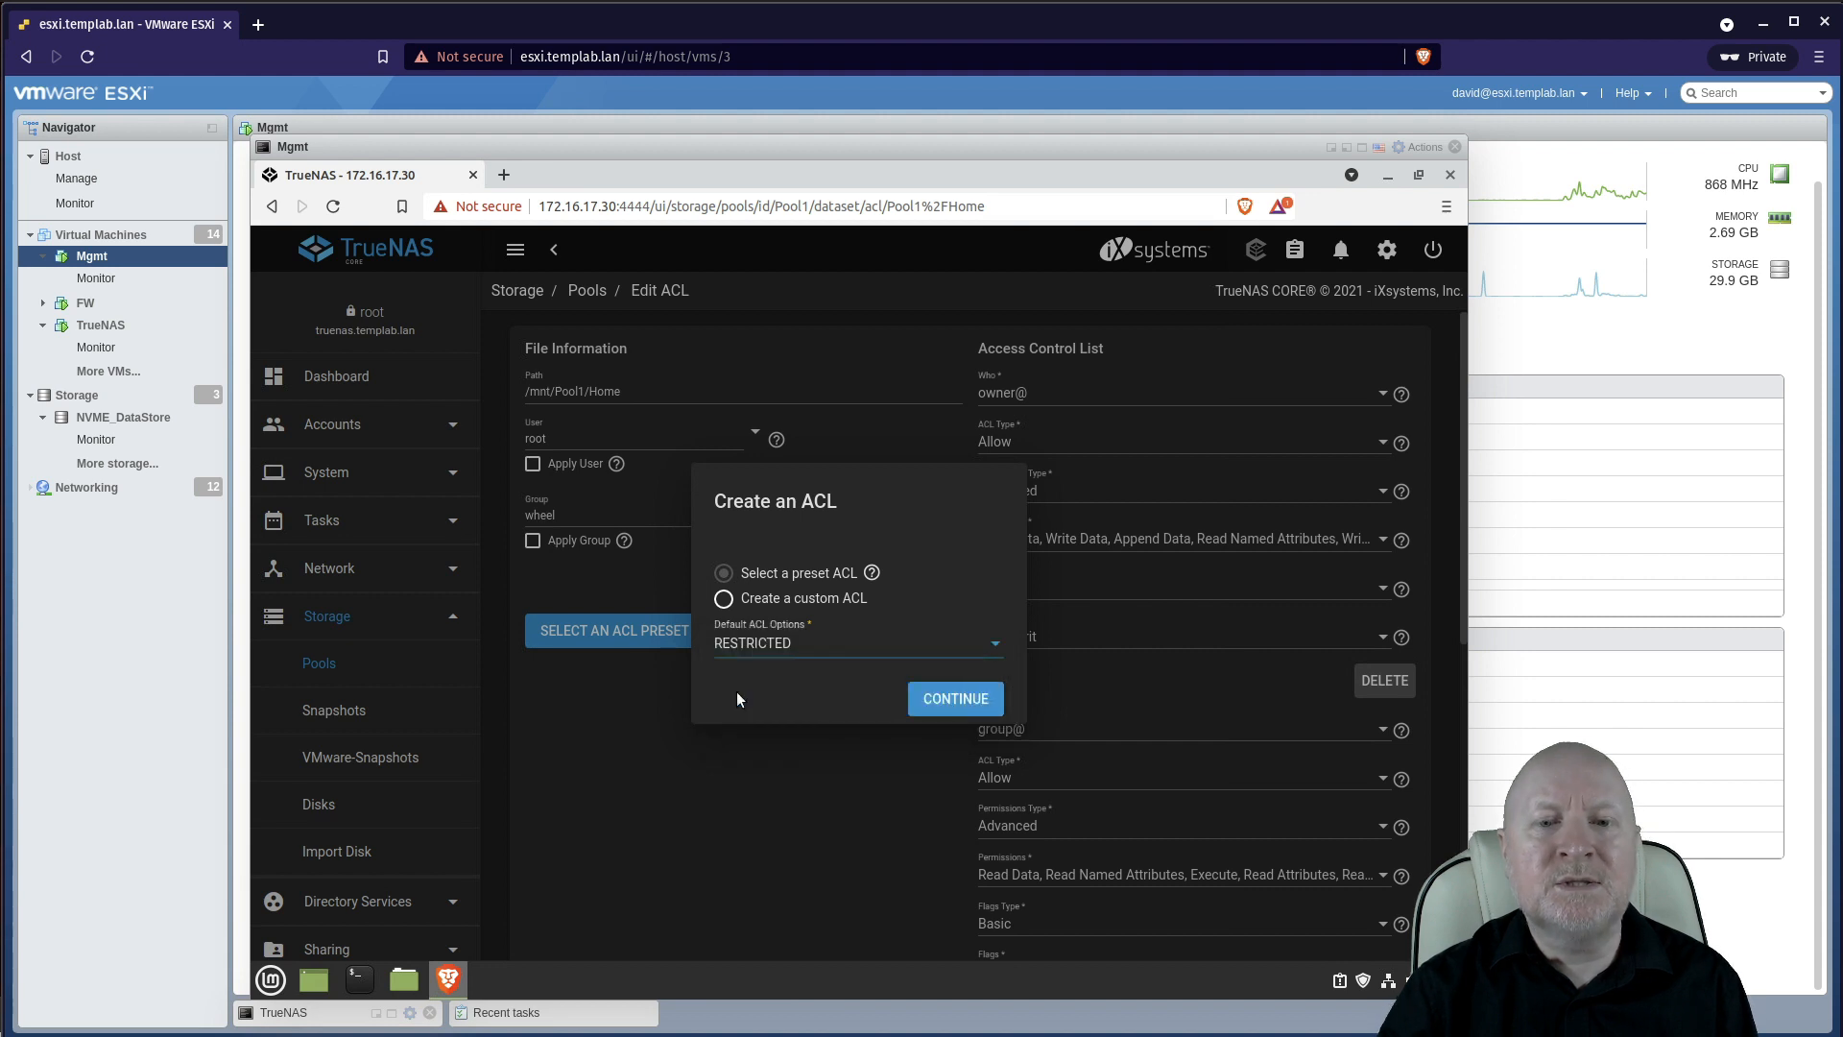
{"action": "left_click", "coordinate": [952, 700]}
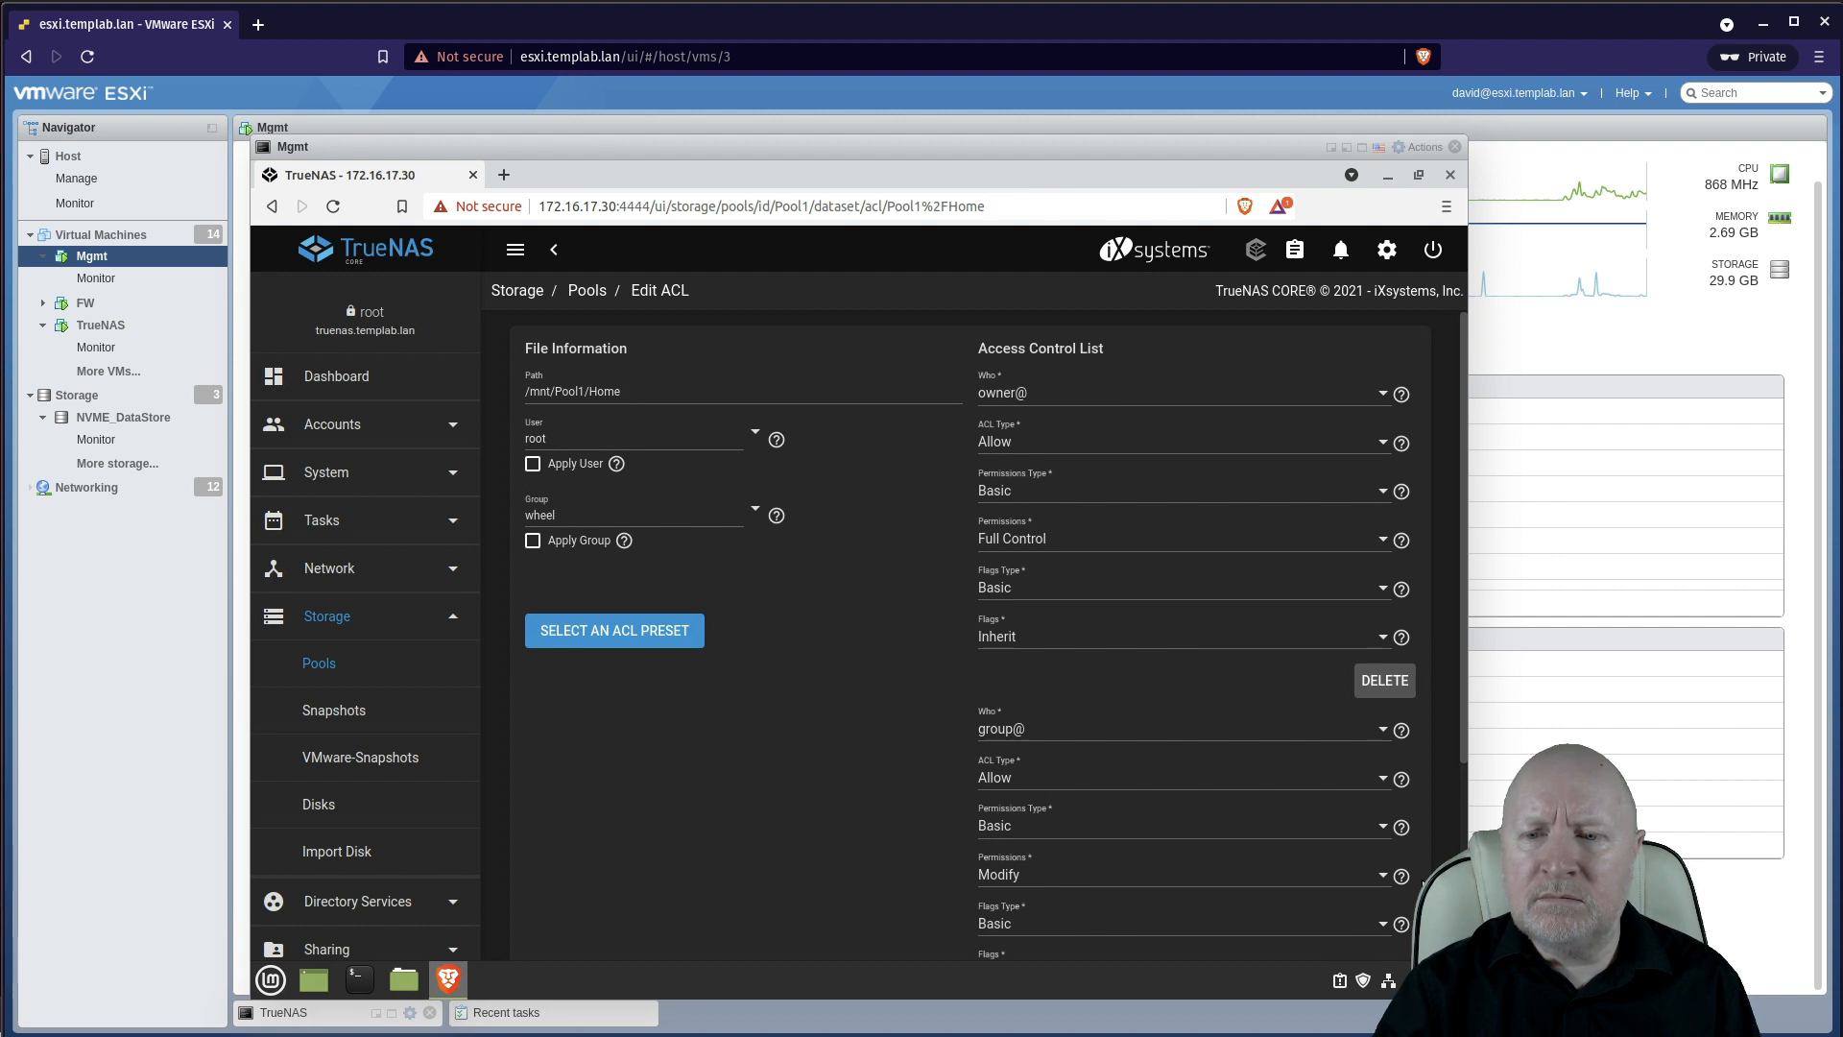
Step: Review the owner@ and group@ entries of Home's access control list, and return to the pools overview without saving
{"action": "scroll", "coordinate": [1424, 878], "scroll_direction": "down", "scroll_amount": 1}
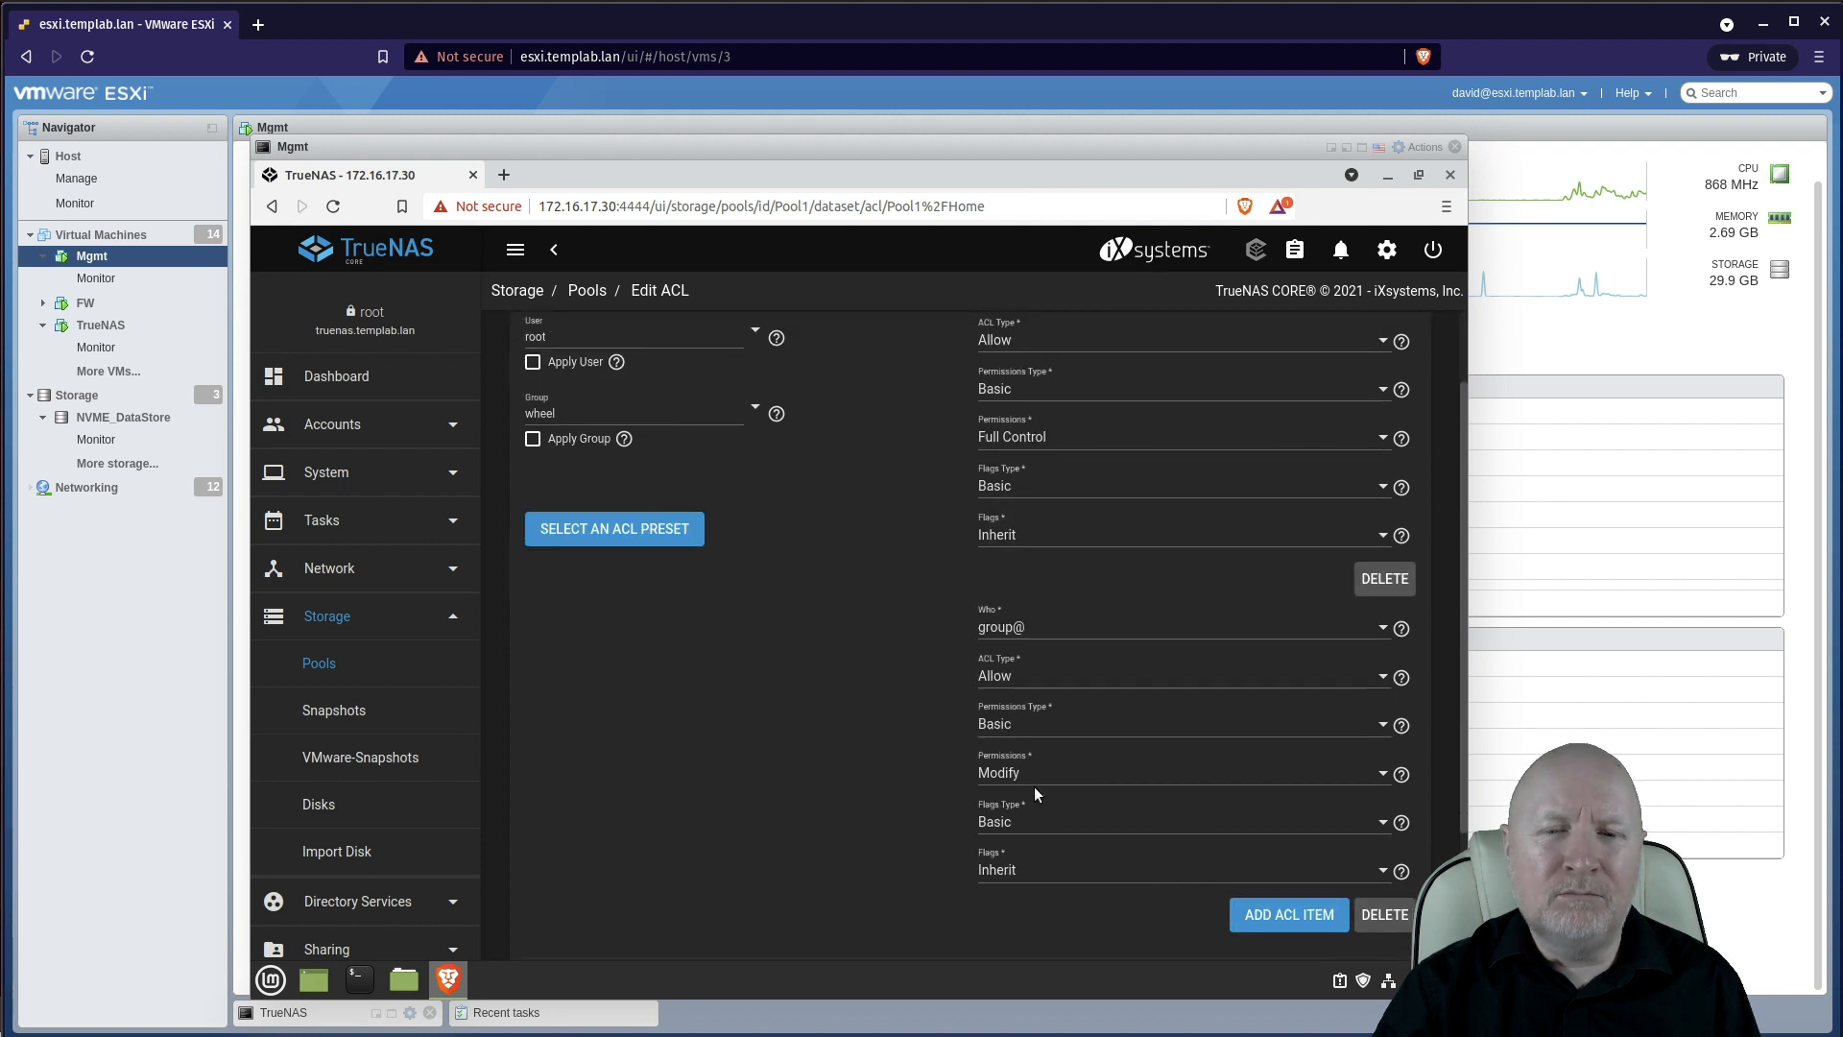
{"action": "scroll", "coordinate": [1196, 756], "scroll_direction": "up", "scroll_amount": 1}
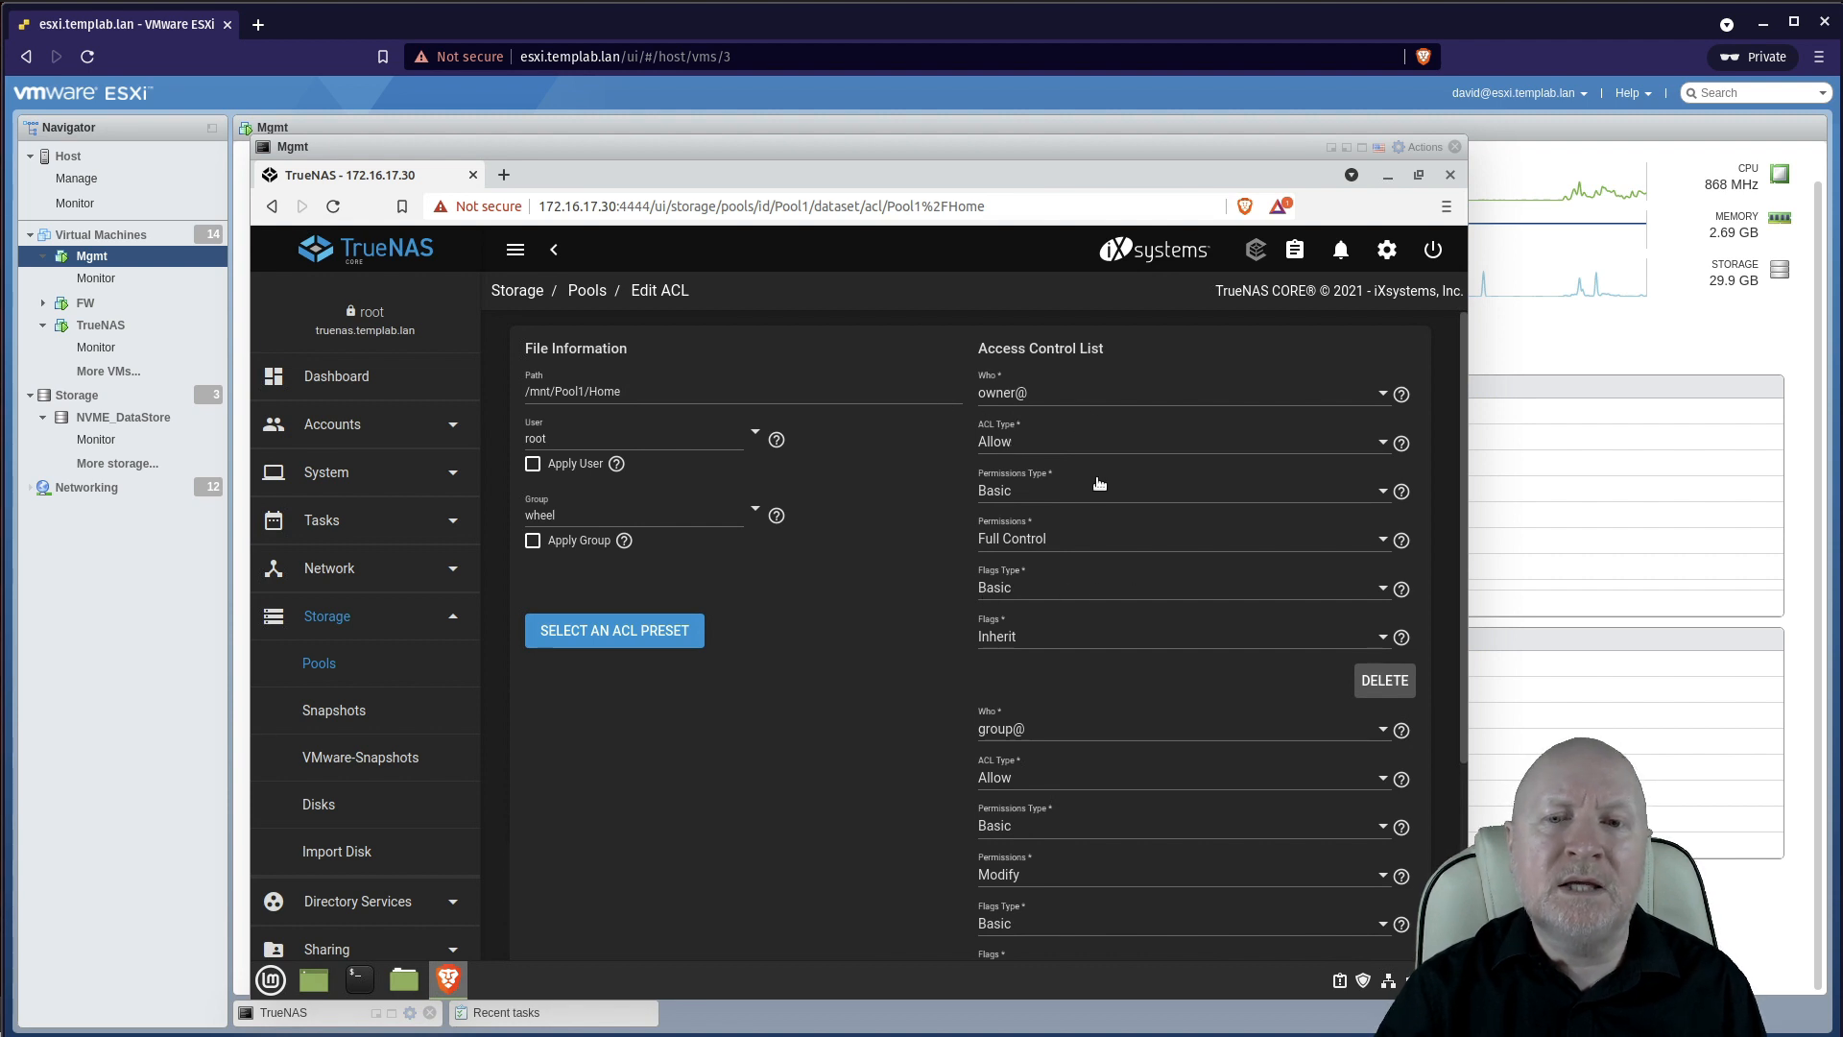
{"action": "scroll", "coordinate": [1085, 624], "scroll_direction": "down", "scroll_amount": 1}
{"action": "scroll", "coordinate": [1092, 669], "scroll_direction": "down", "scroll_amount": 2}
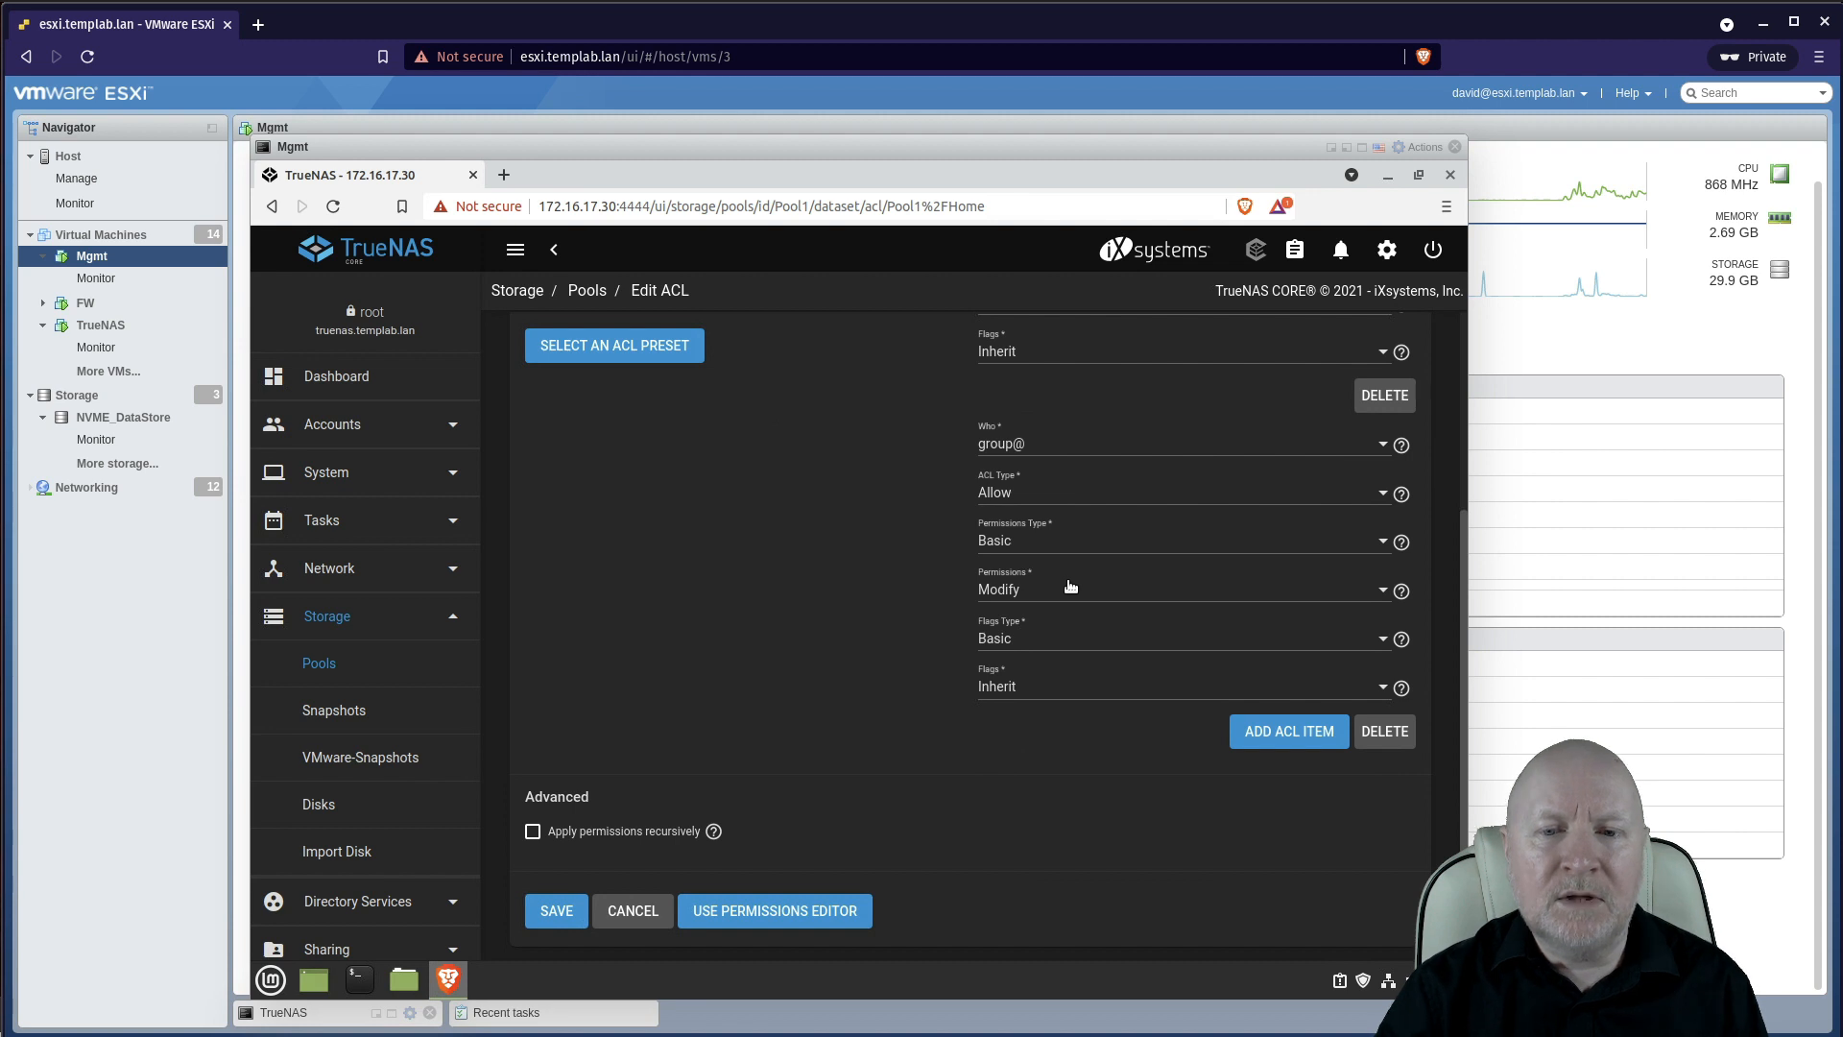
{"action": "scroll", "coordinate": [951, 610], "scroll_direction": "up", "scroll_amount": 1}
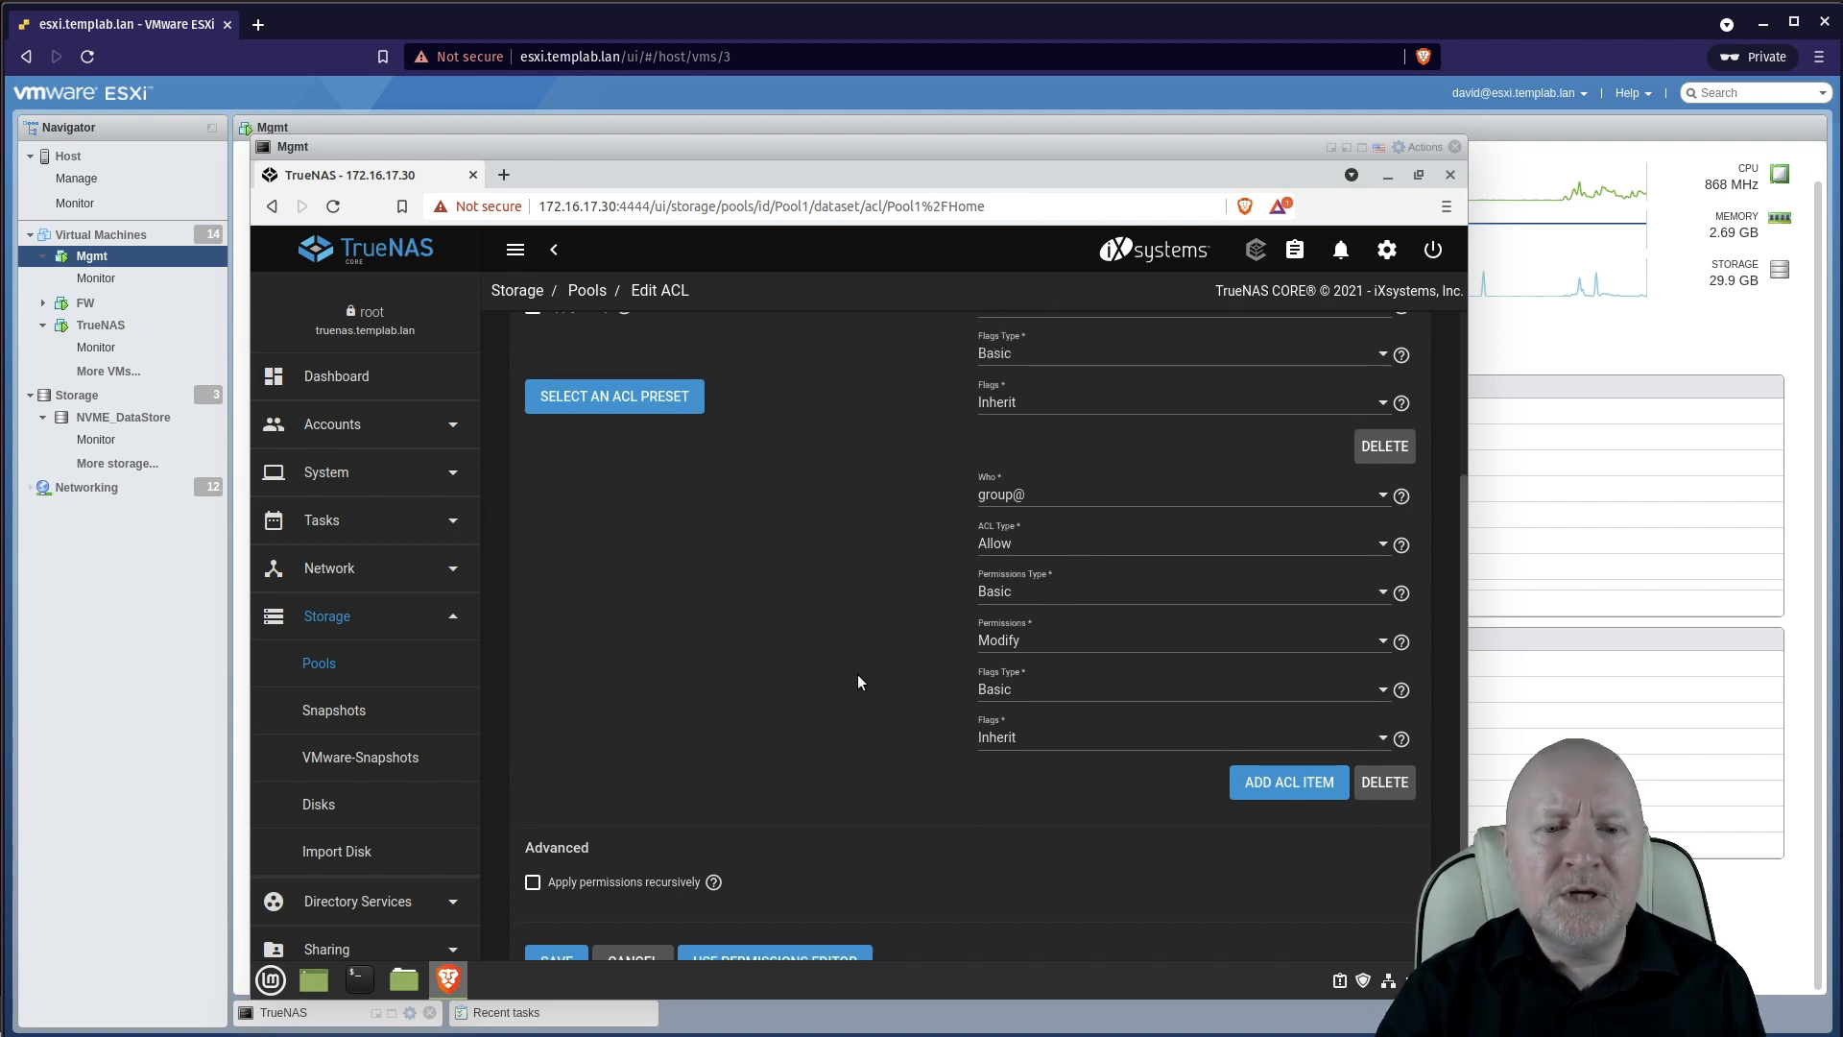
{"action": "scroll", "coordinate": [757, 583], "scroll_direction": "up", "scroll_amount": 5}
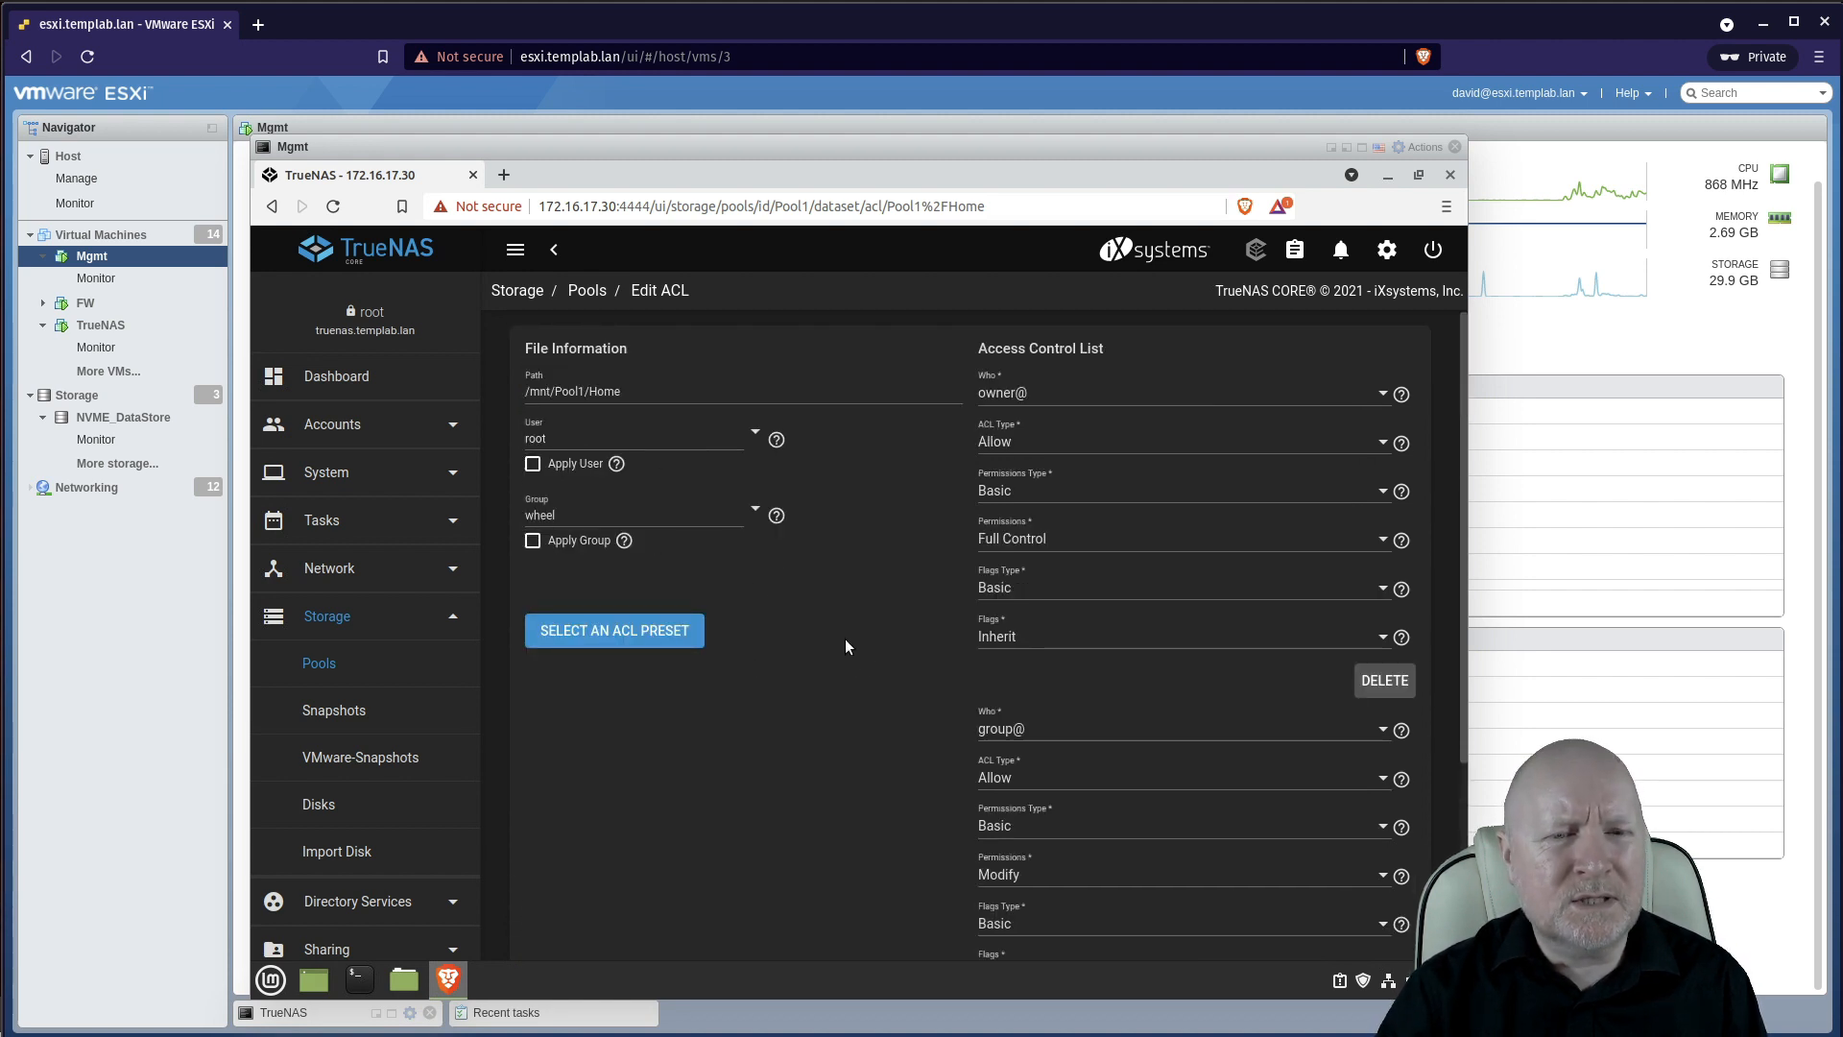
{"action": "left_click", "coordinate": [325, 669]}
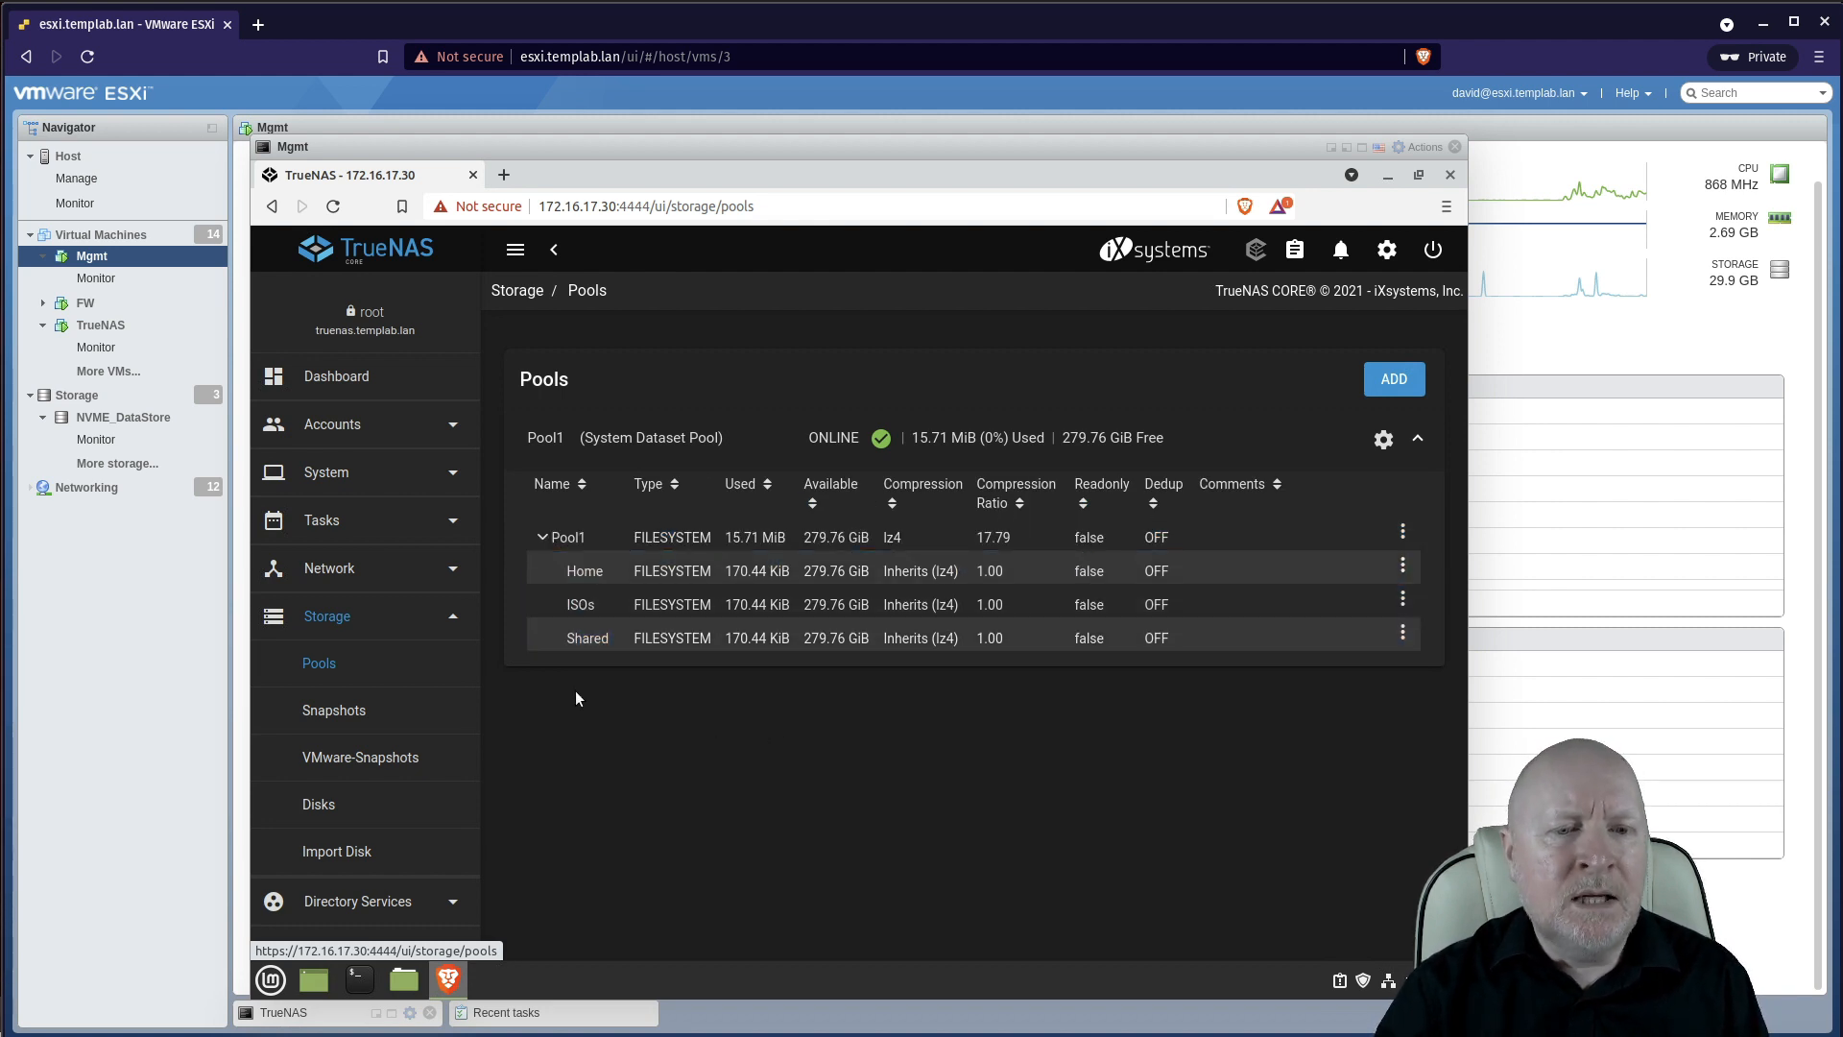
Step: Look over the available sharing types and view the Windows (SMB) shares list
{"action": "scroll", "coordinate": [411, 638], "scroll_direction": "down", "scroll_amount": 2}
{"action": "scroll", "coordinate": [411, 639], "scroll_direction": "down", "scroll_amount": 2}
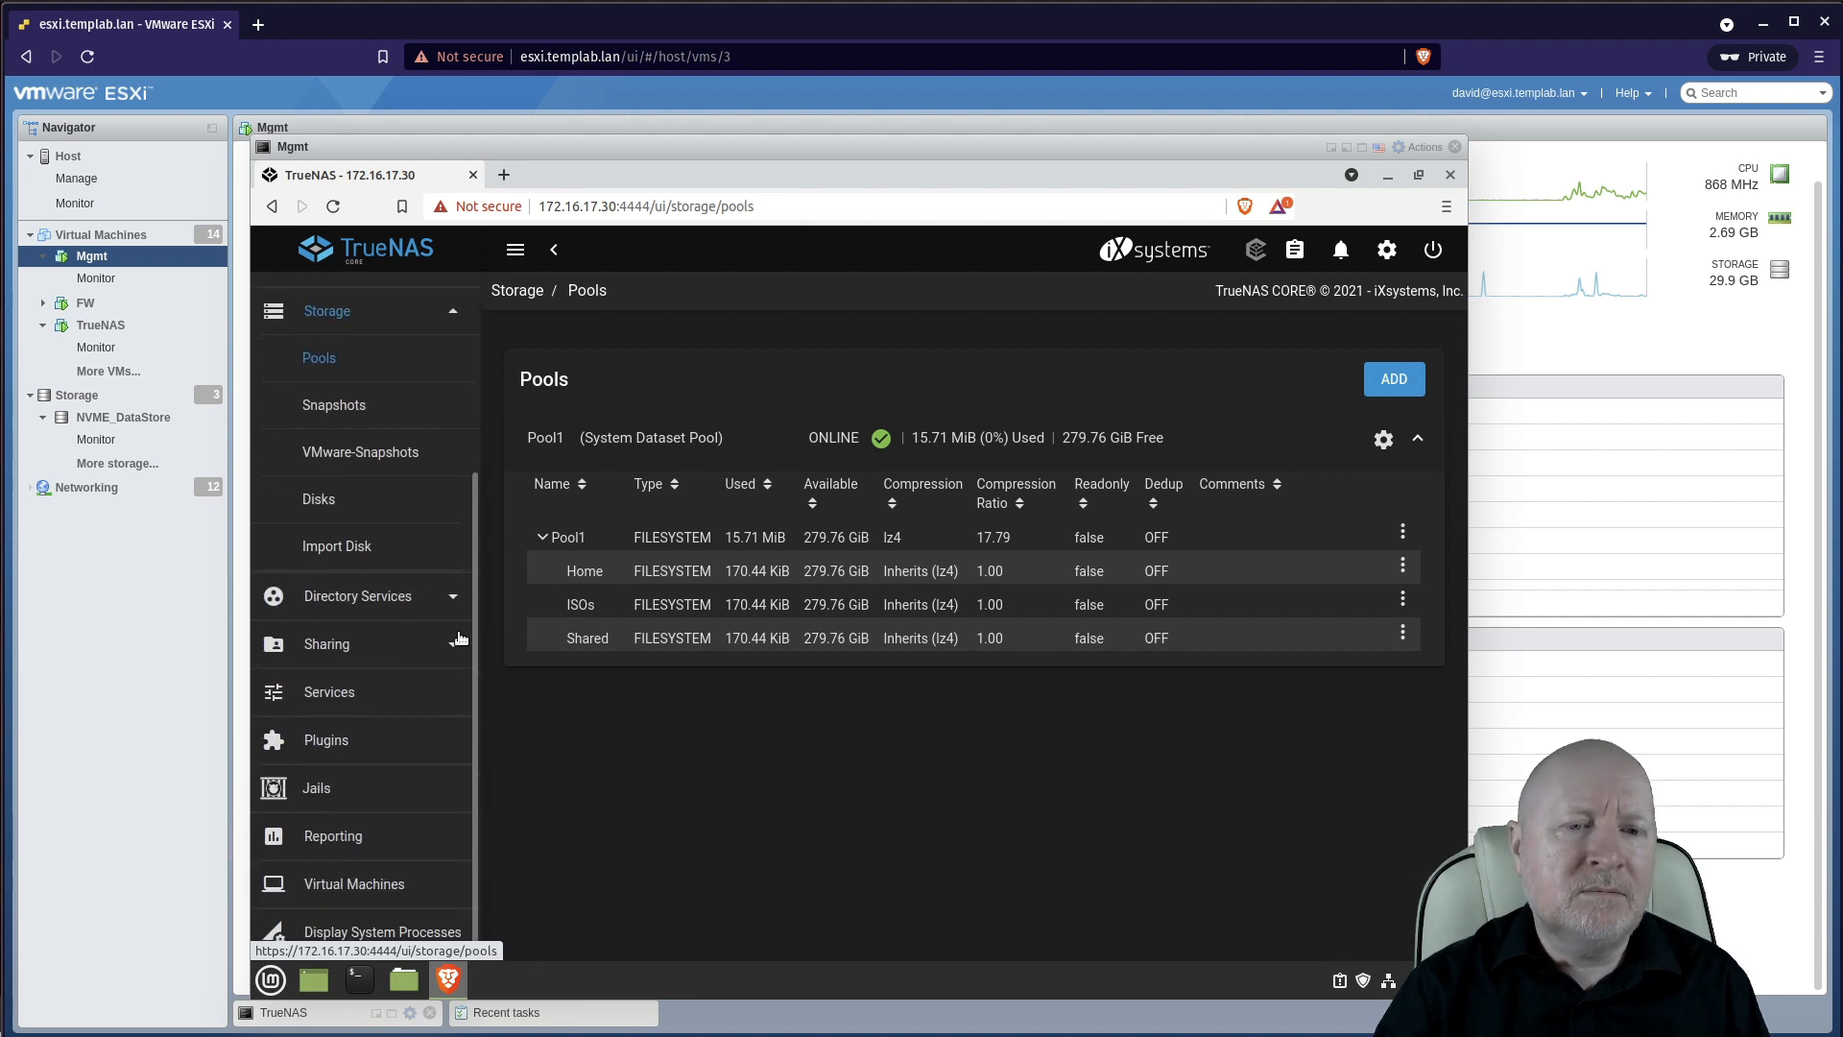
{"action": "left_click", "coordinate": [341, 644]}
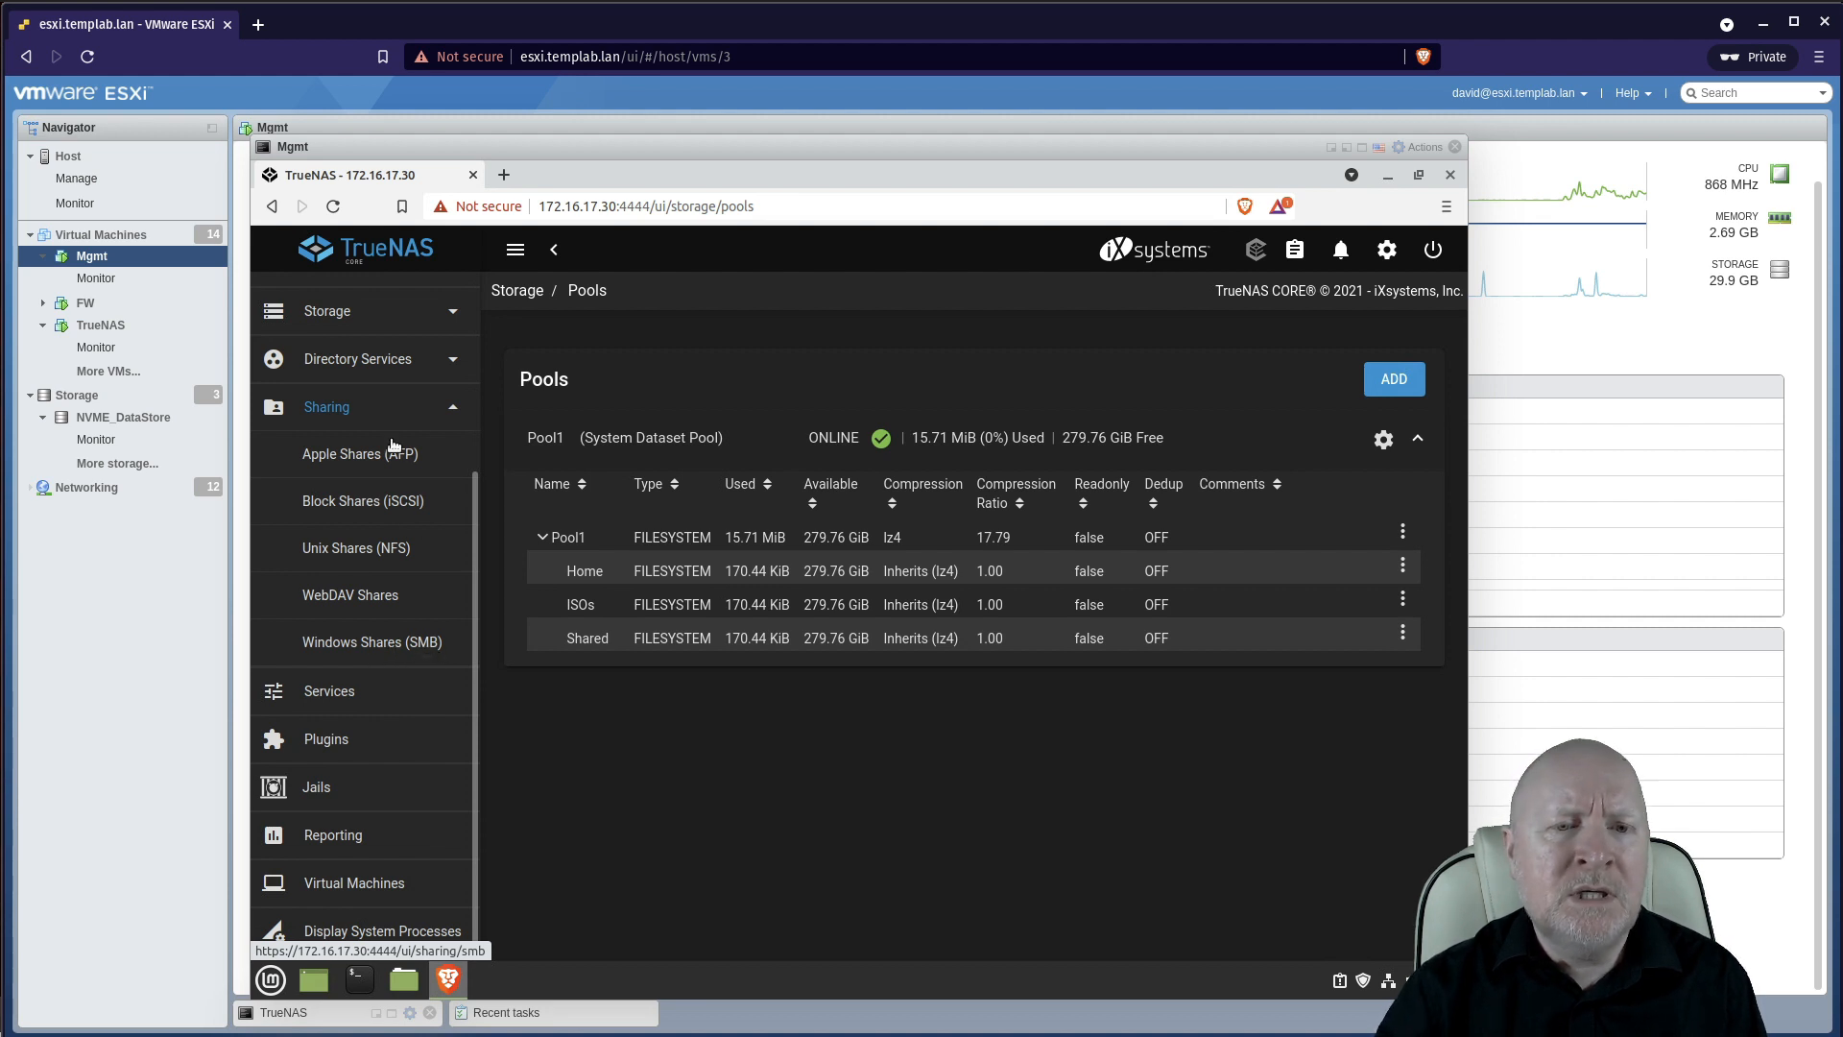
{"action": "left_click", "coordinate": [414, 641]}
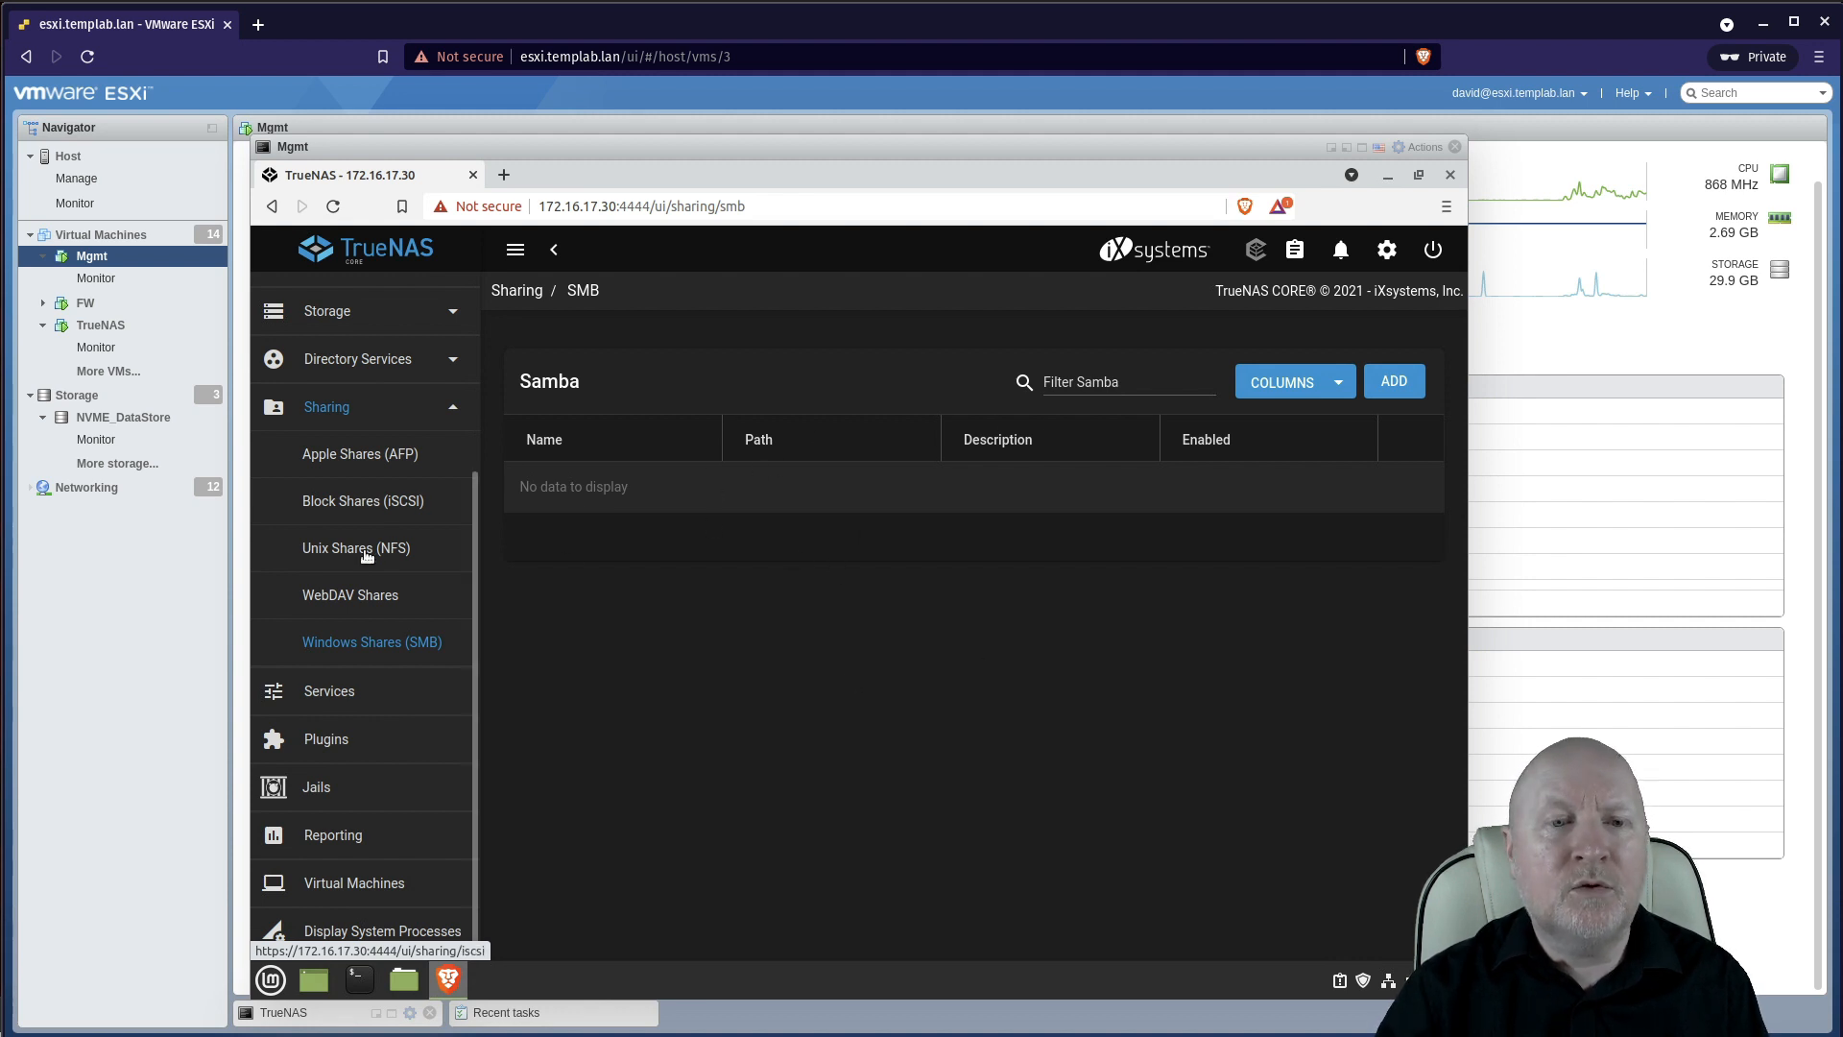
Step: Examine the full list of services with their running and automatic start settings
{"action": "left_click", "coordinate": [373, 699]}
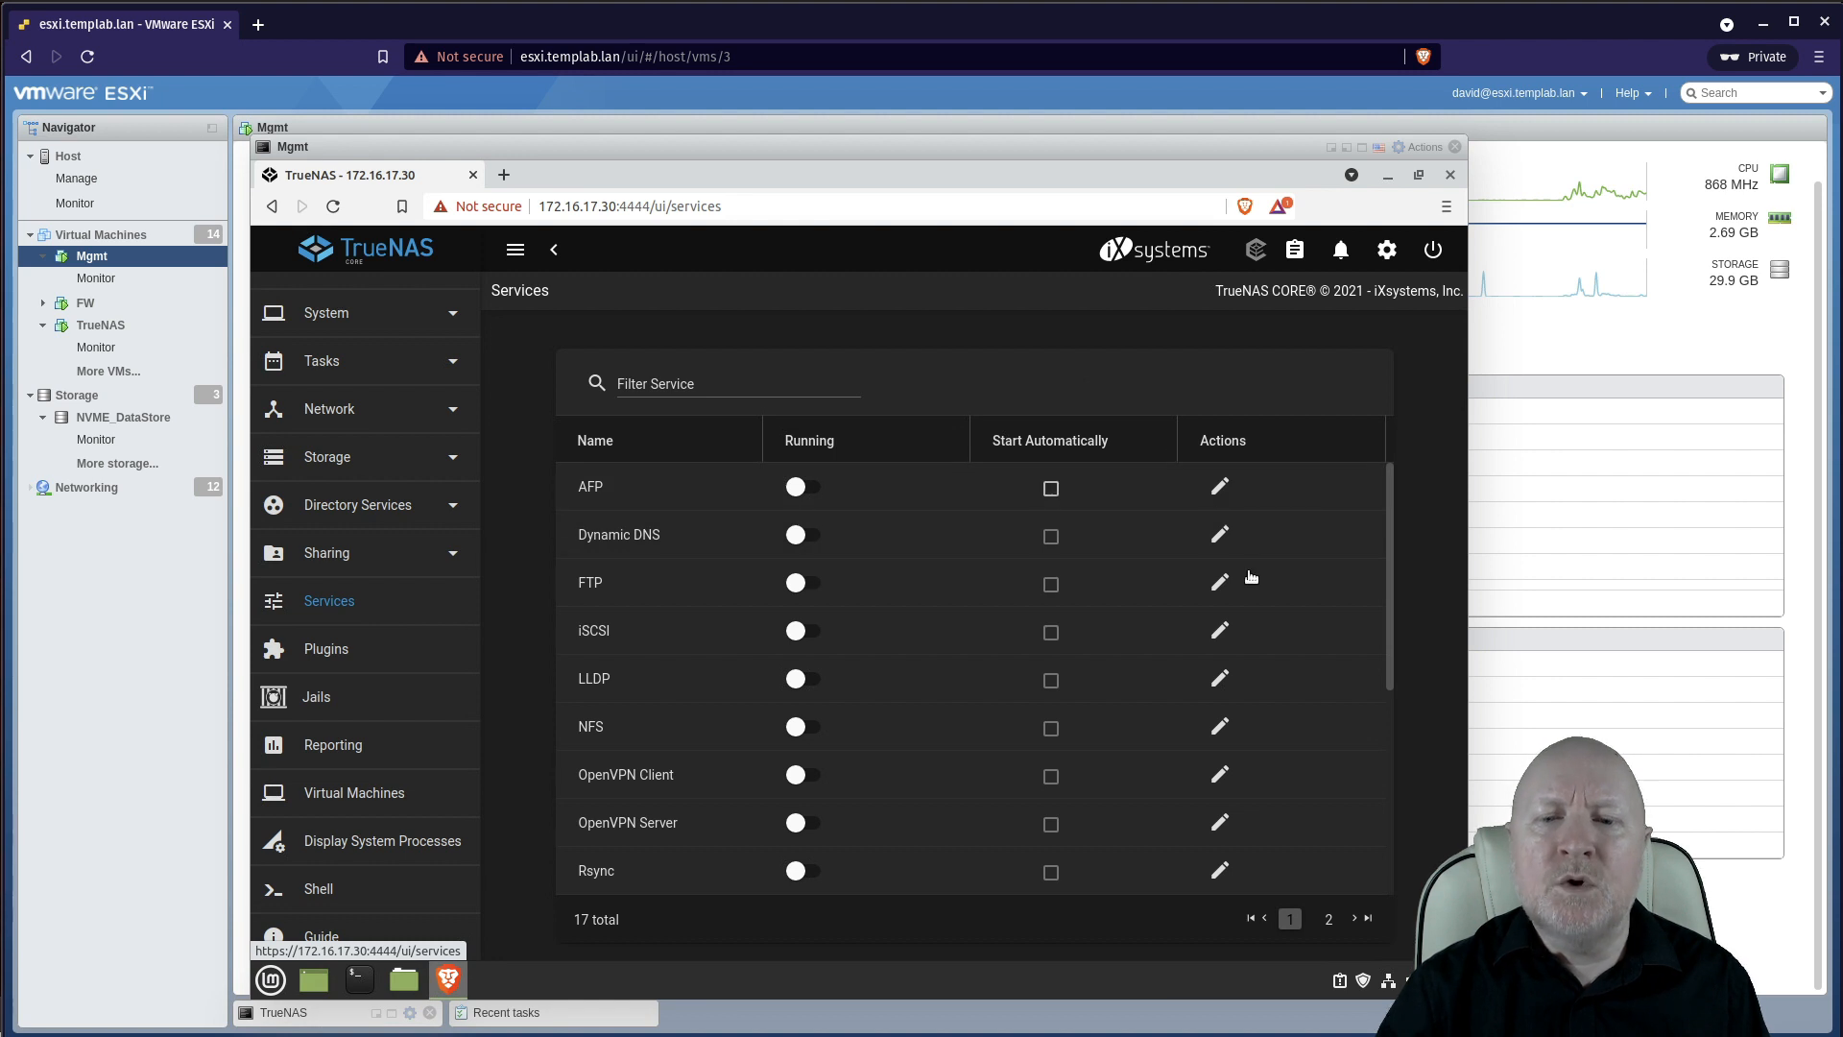
{"action": "scroll", "coordinate": [1287, 630], "scroll_direction": "down", "scroll_amount": 1}
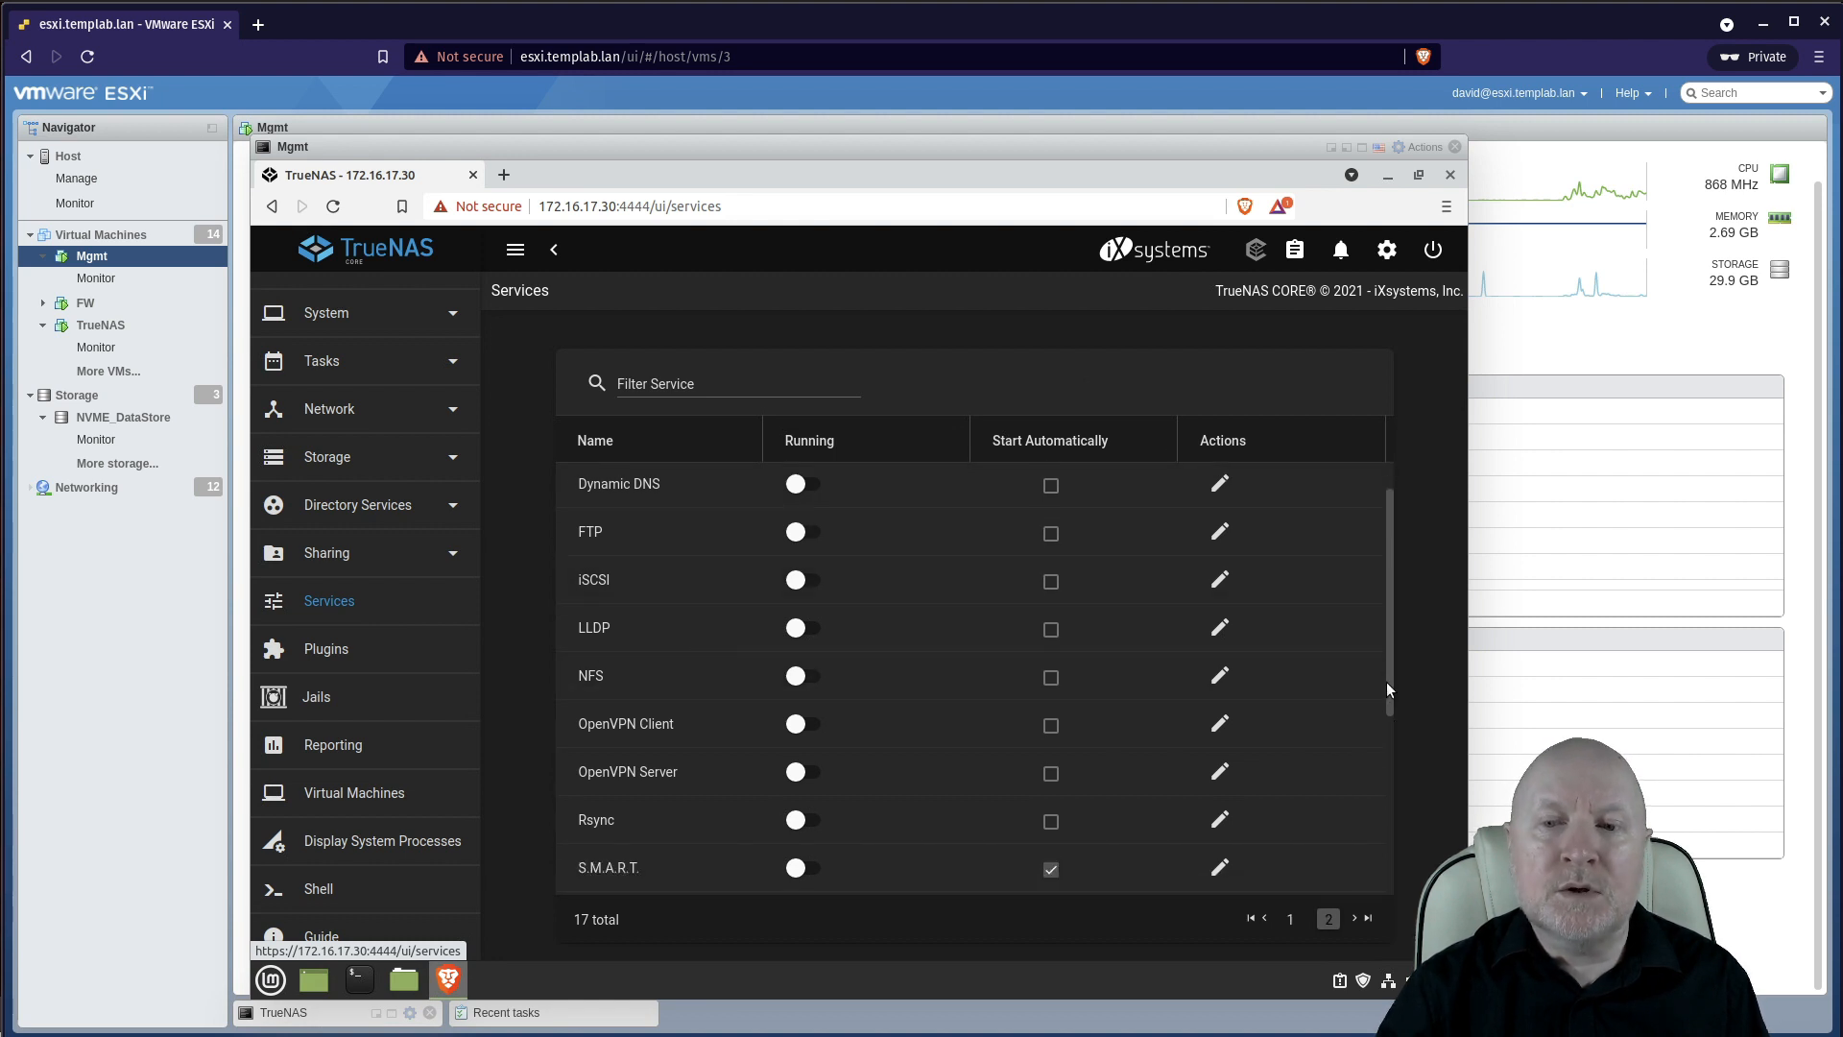
{"action": "left_click_drag", "start_coordinate": [1386, 720], "coordinate": [1392, 912]}
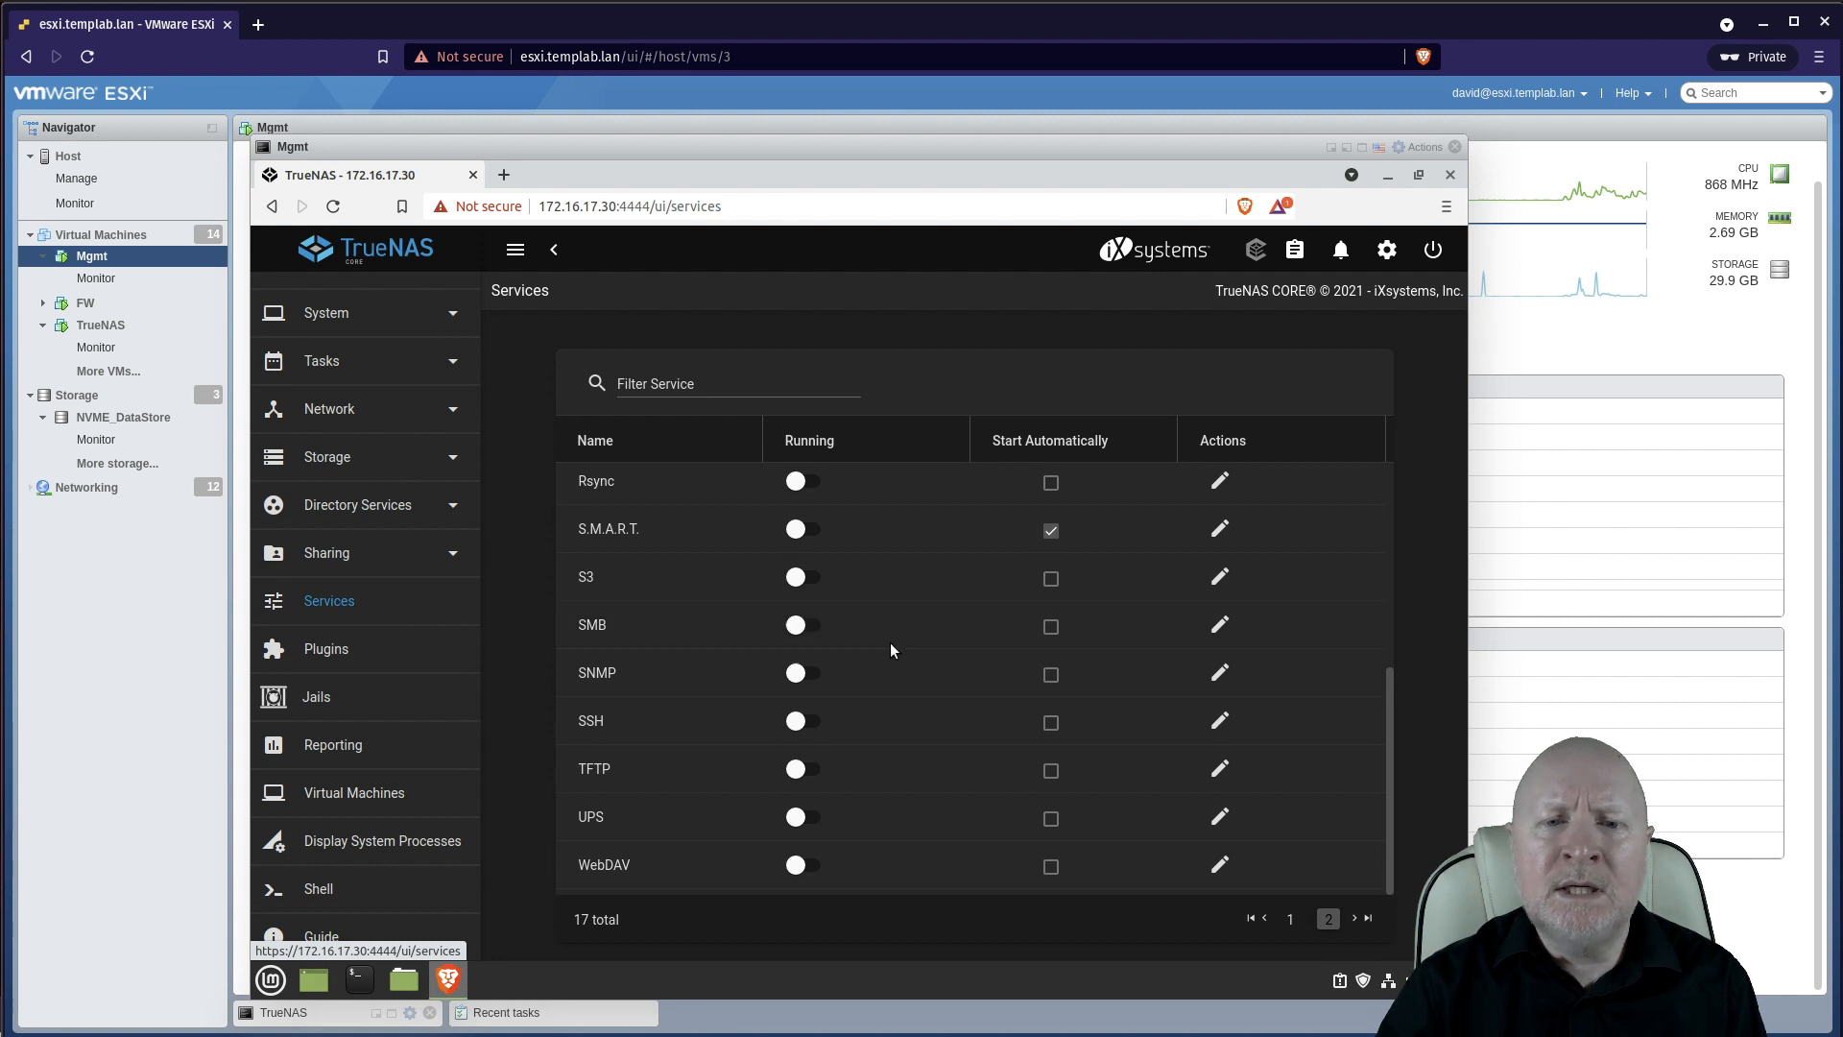
{"action": "scroll", "coordinate": [1329, 605], "scroll_direction": "up", "scroll_amount": 5}
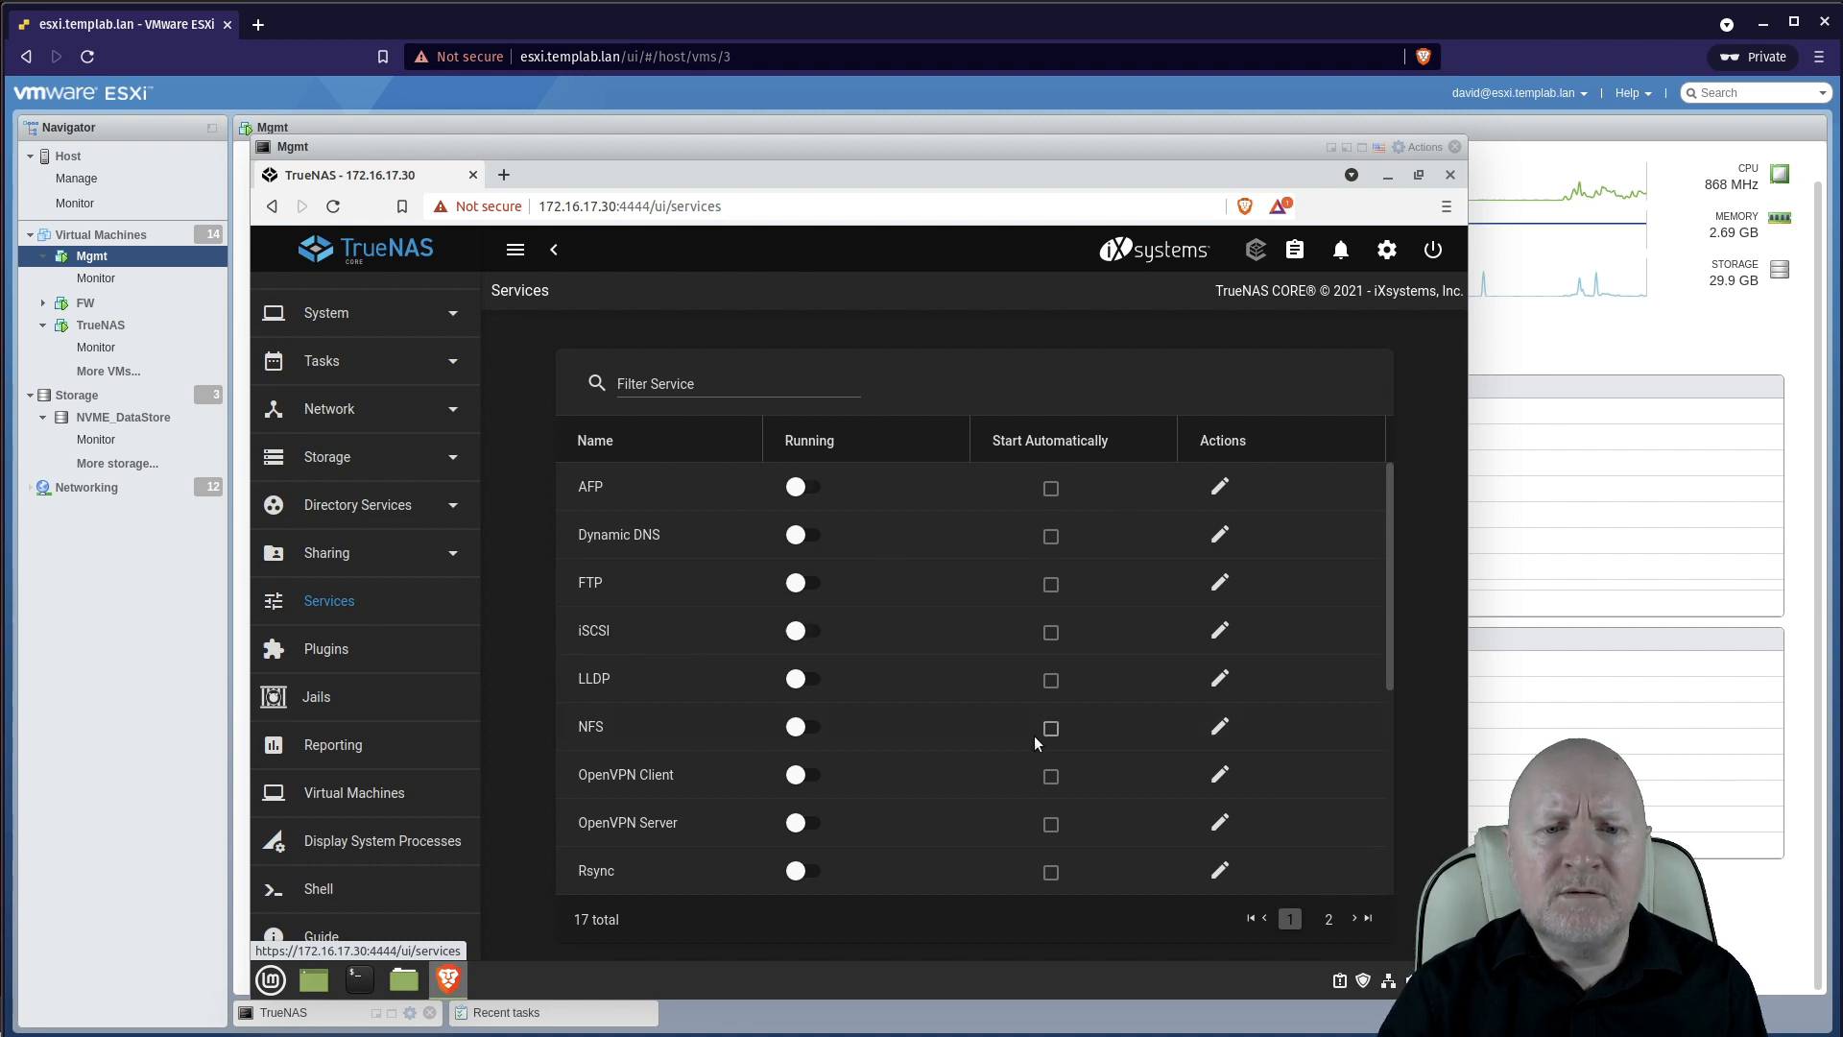
{"action": "scroll", "coordinate": [1033, 735], "scroll_direction": "down", "scroll_amount": 3}
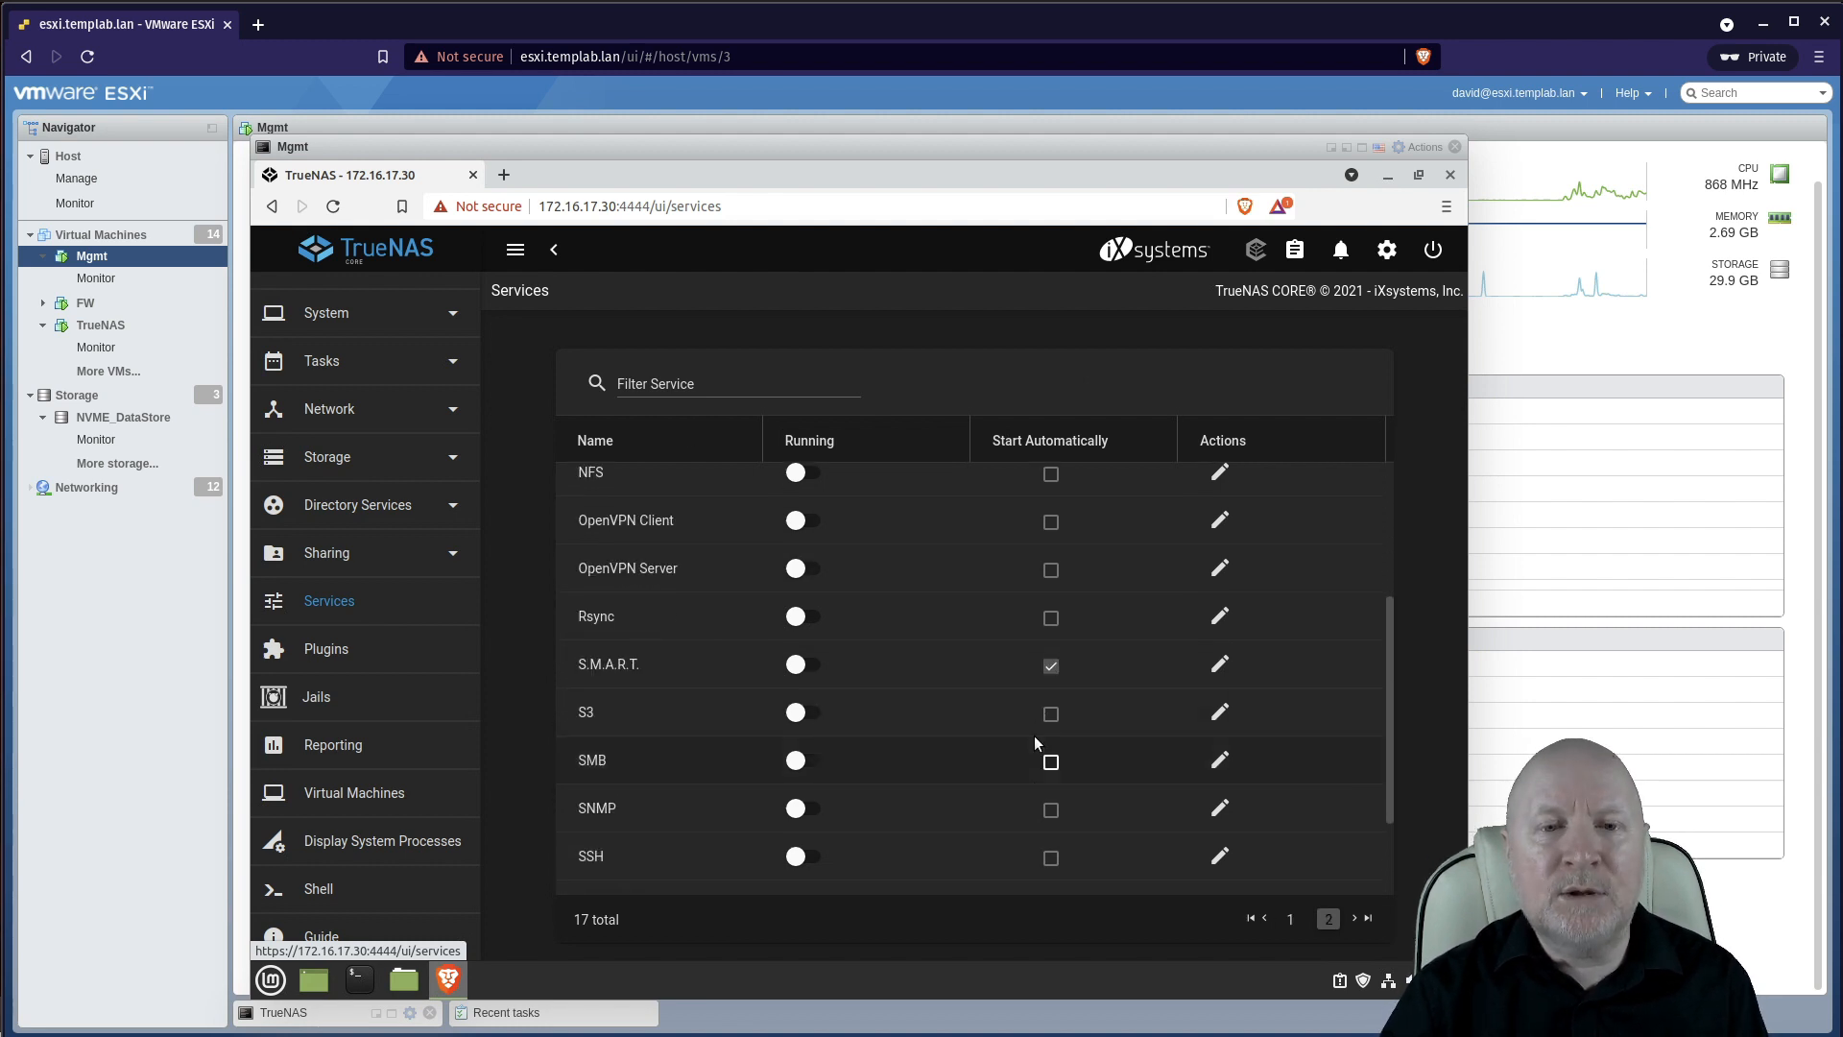
{"action": "scroll", "coordinate": [1034, 735], "scroll_direction": "down", "scroll_amount": 2}
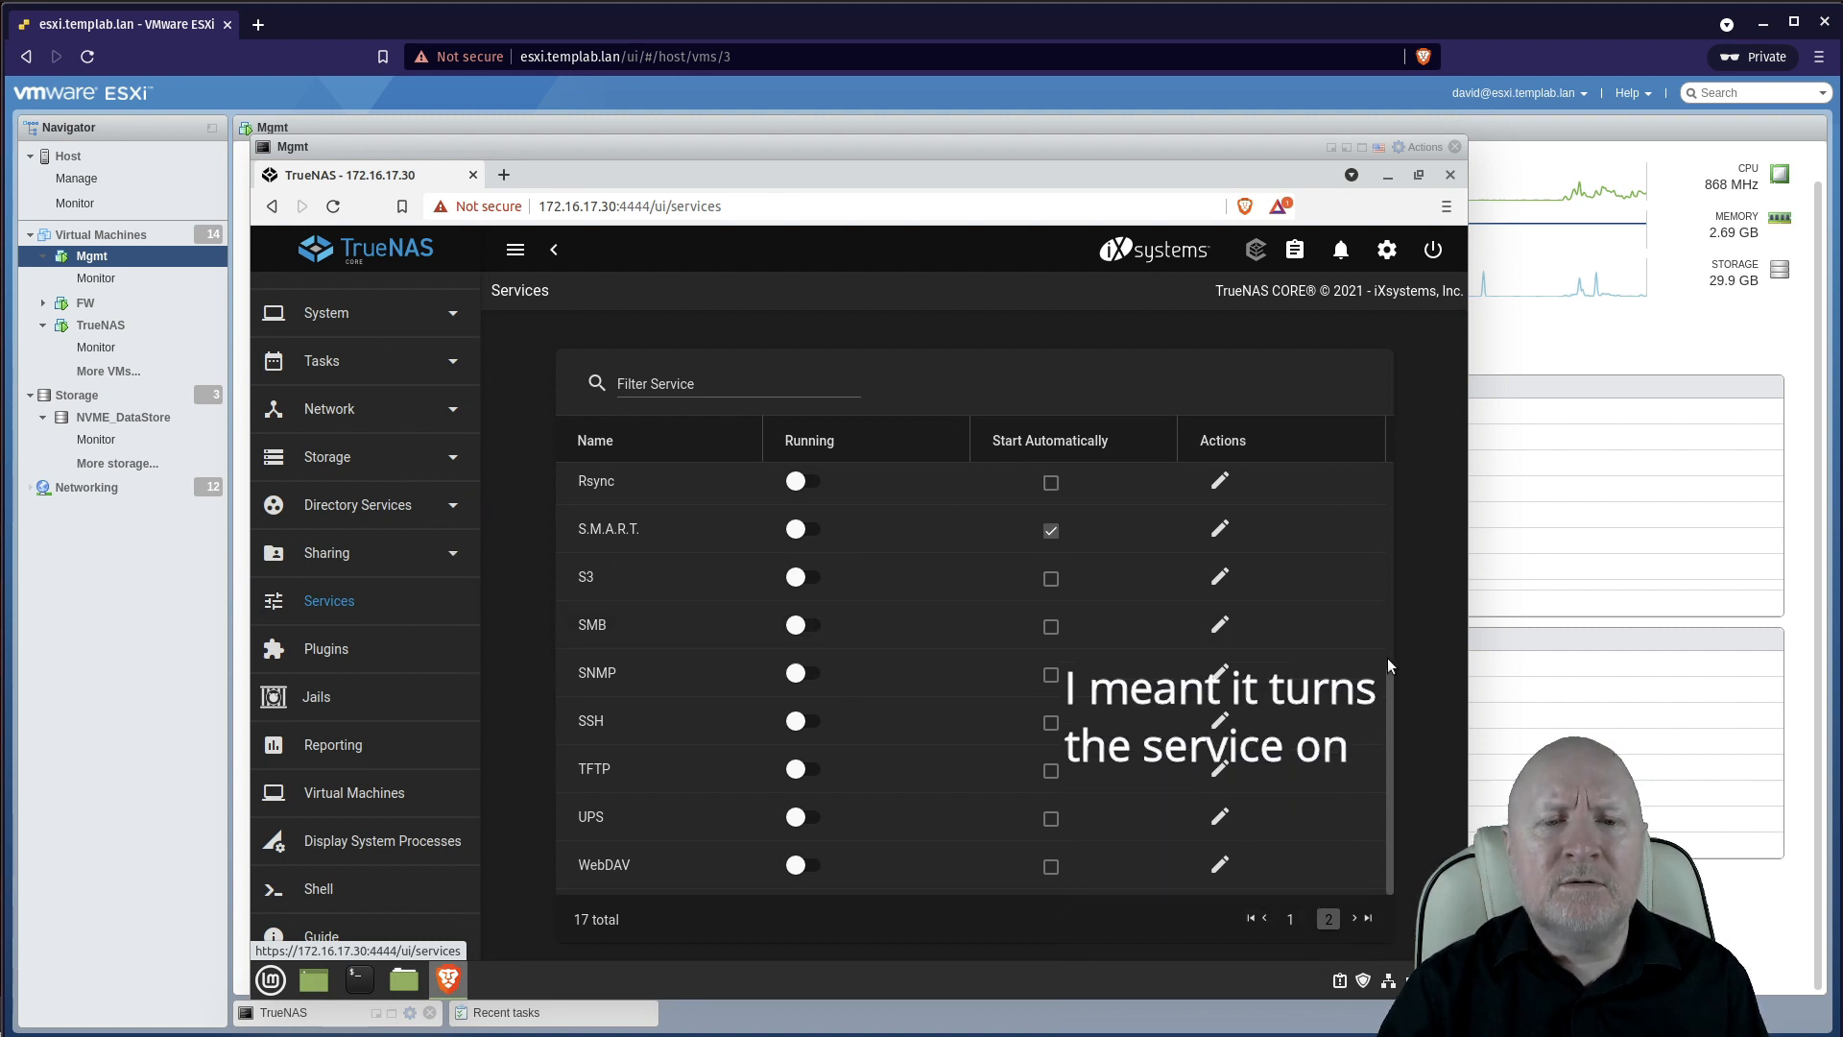
Step: View the available plugins and browse the Community collection
{"action": "left_click", "coordinate": [350, 646]}
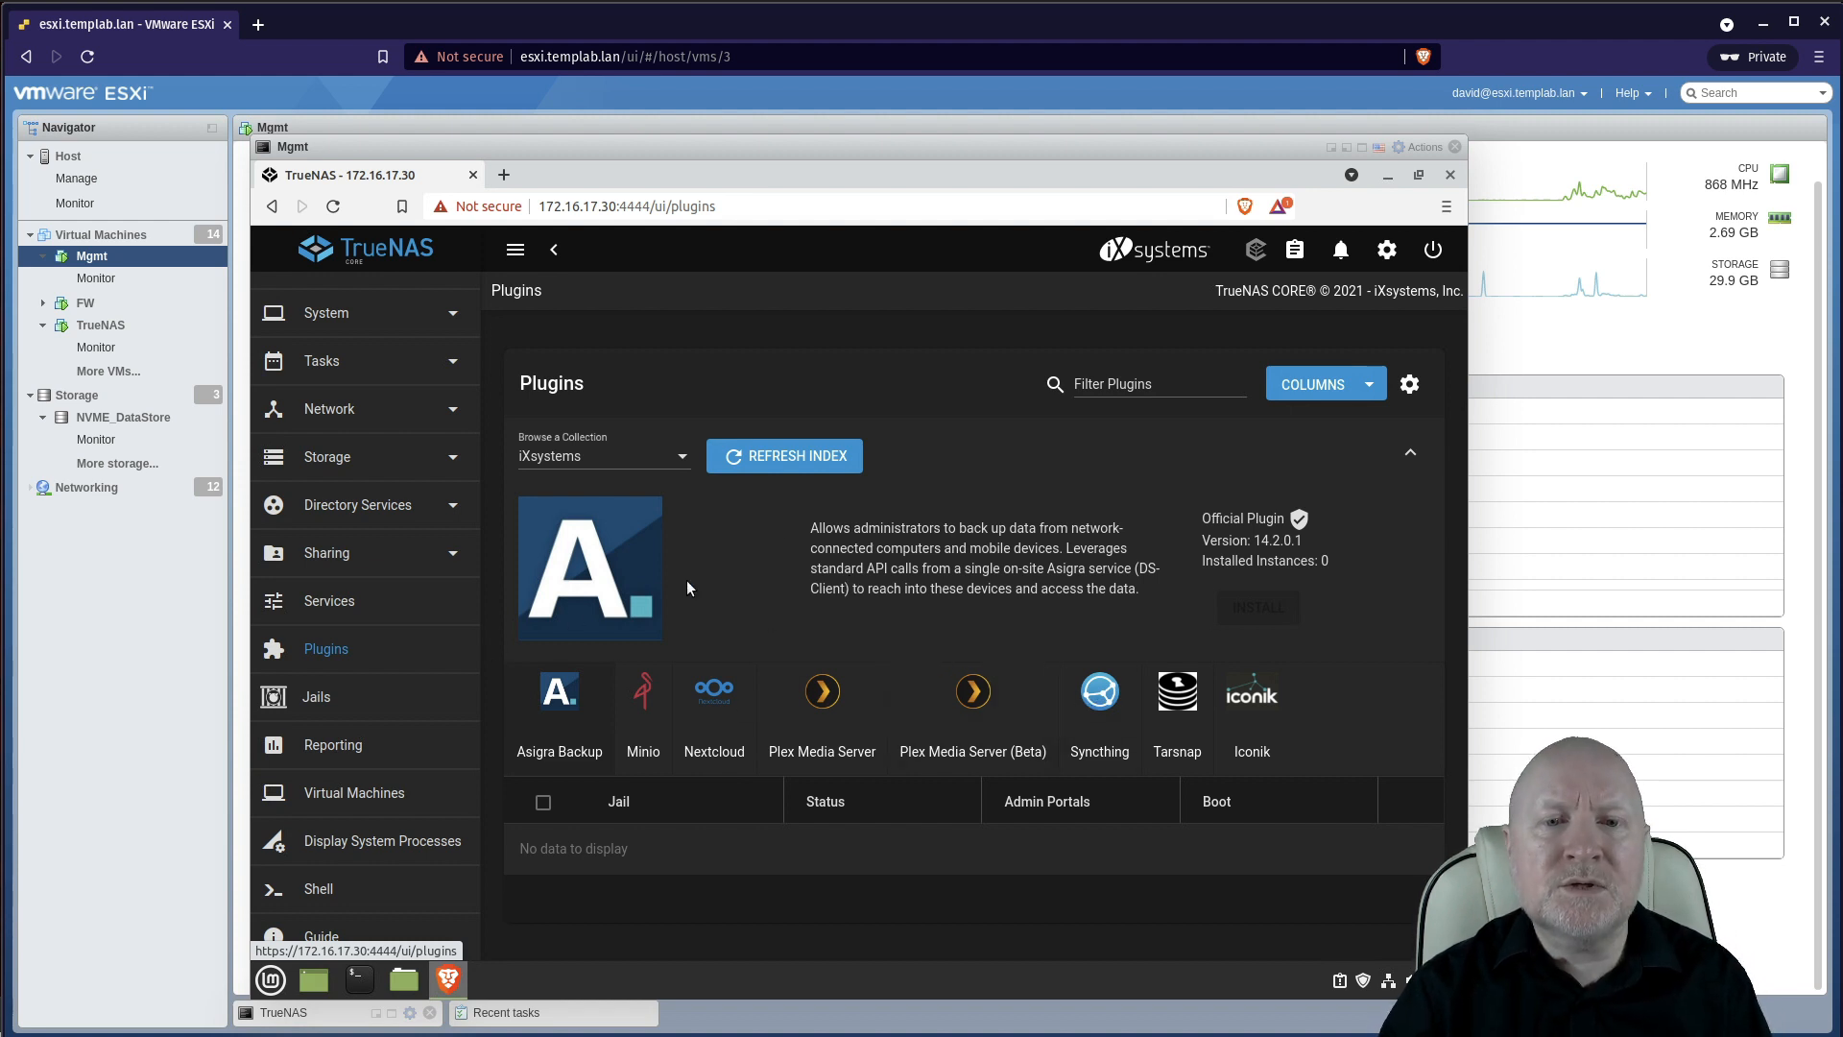
{"action": "left_click", "coordinate": [682, 469]}
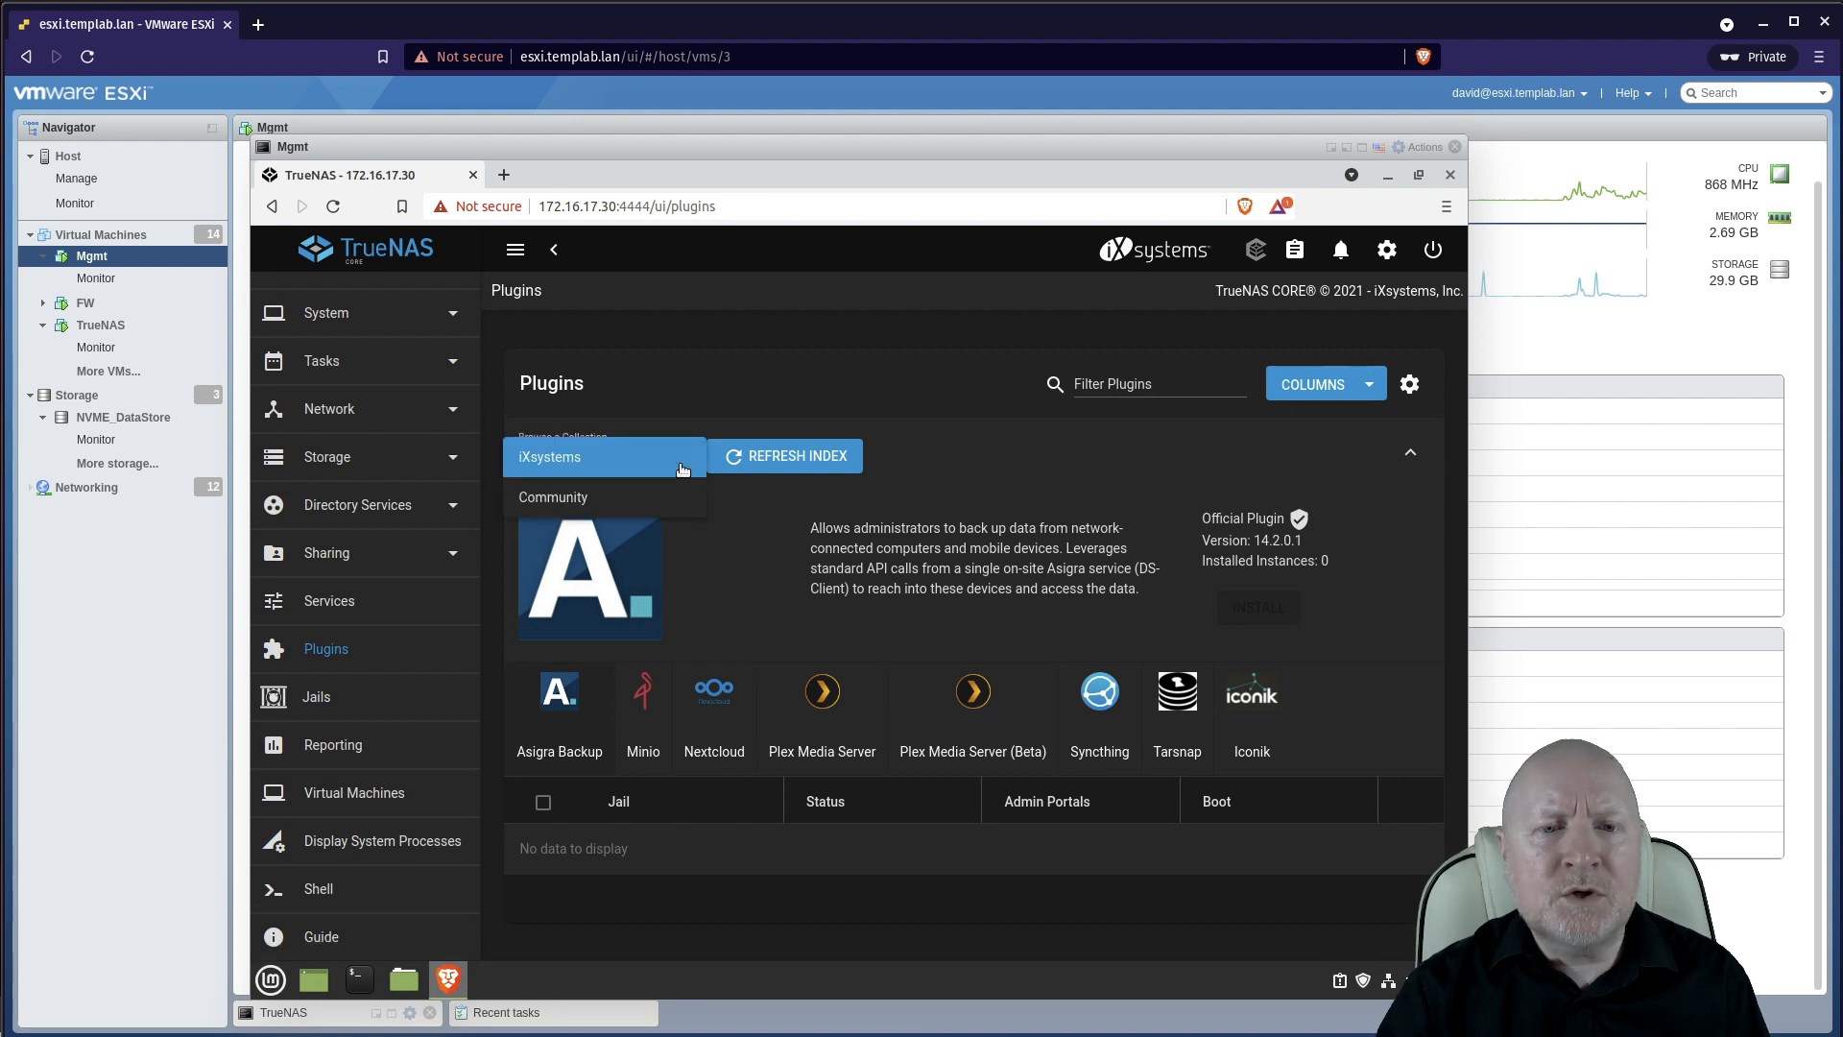
{"action": "left_click", "coordinate": [558, 501]}
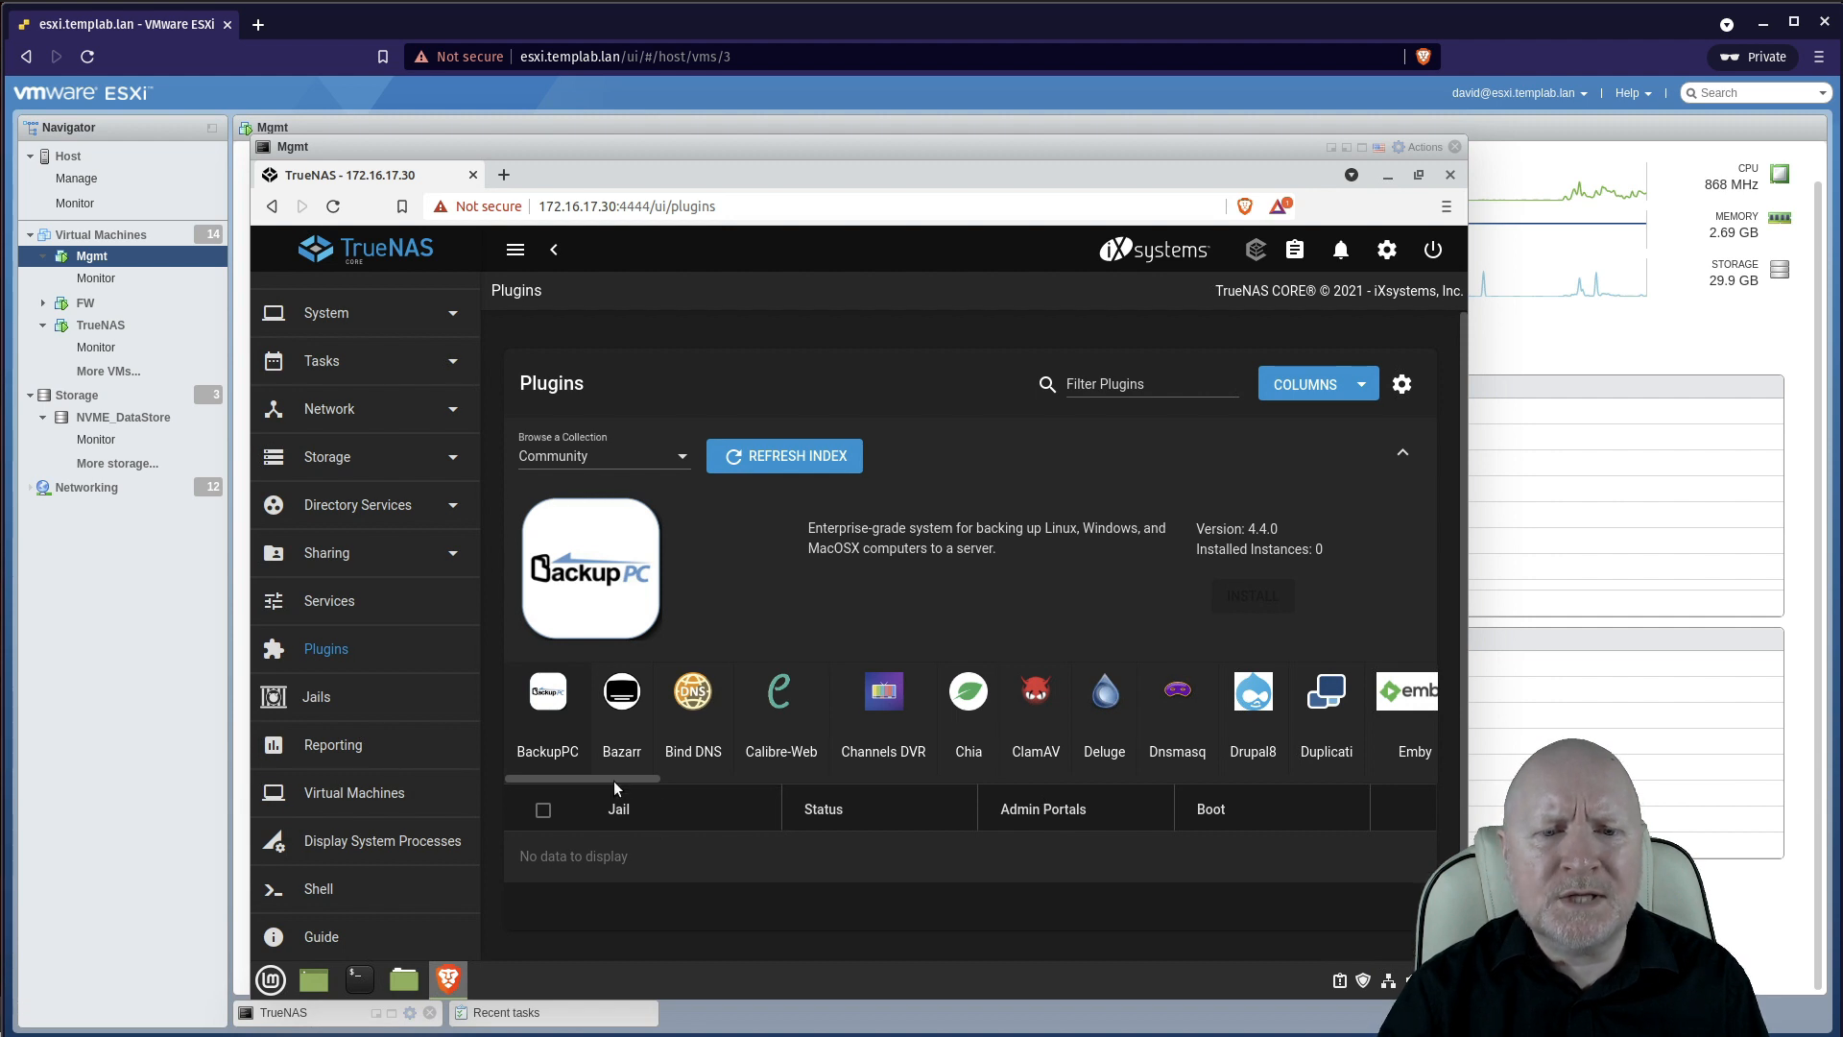
{"action": "left_click_drag", "start_coordinate": [614, 779], "coordinate": [1028, 779]}
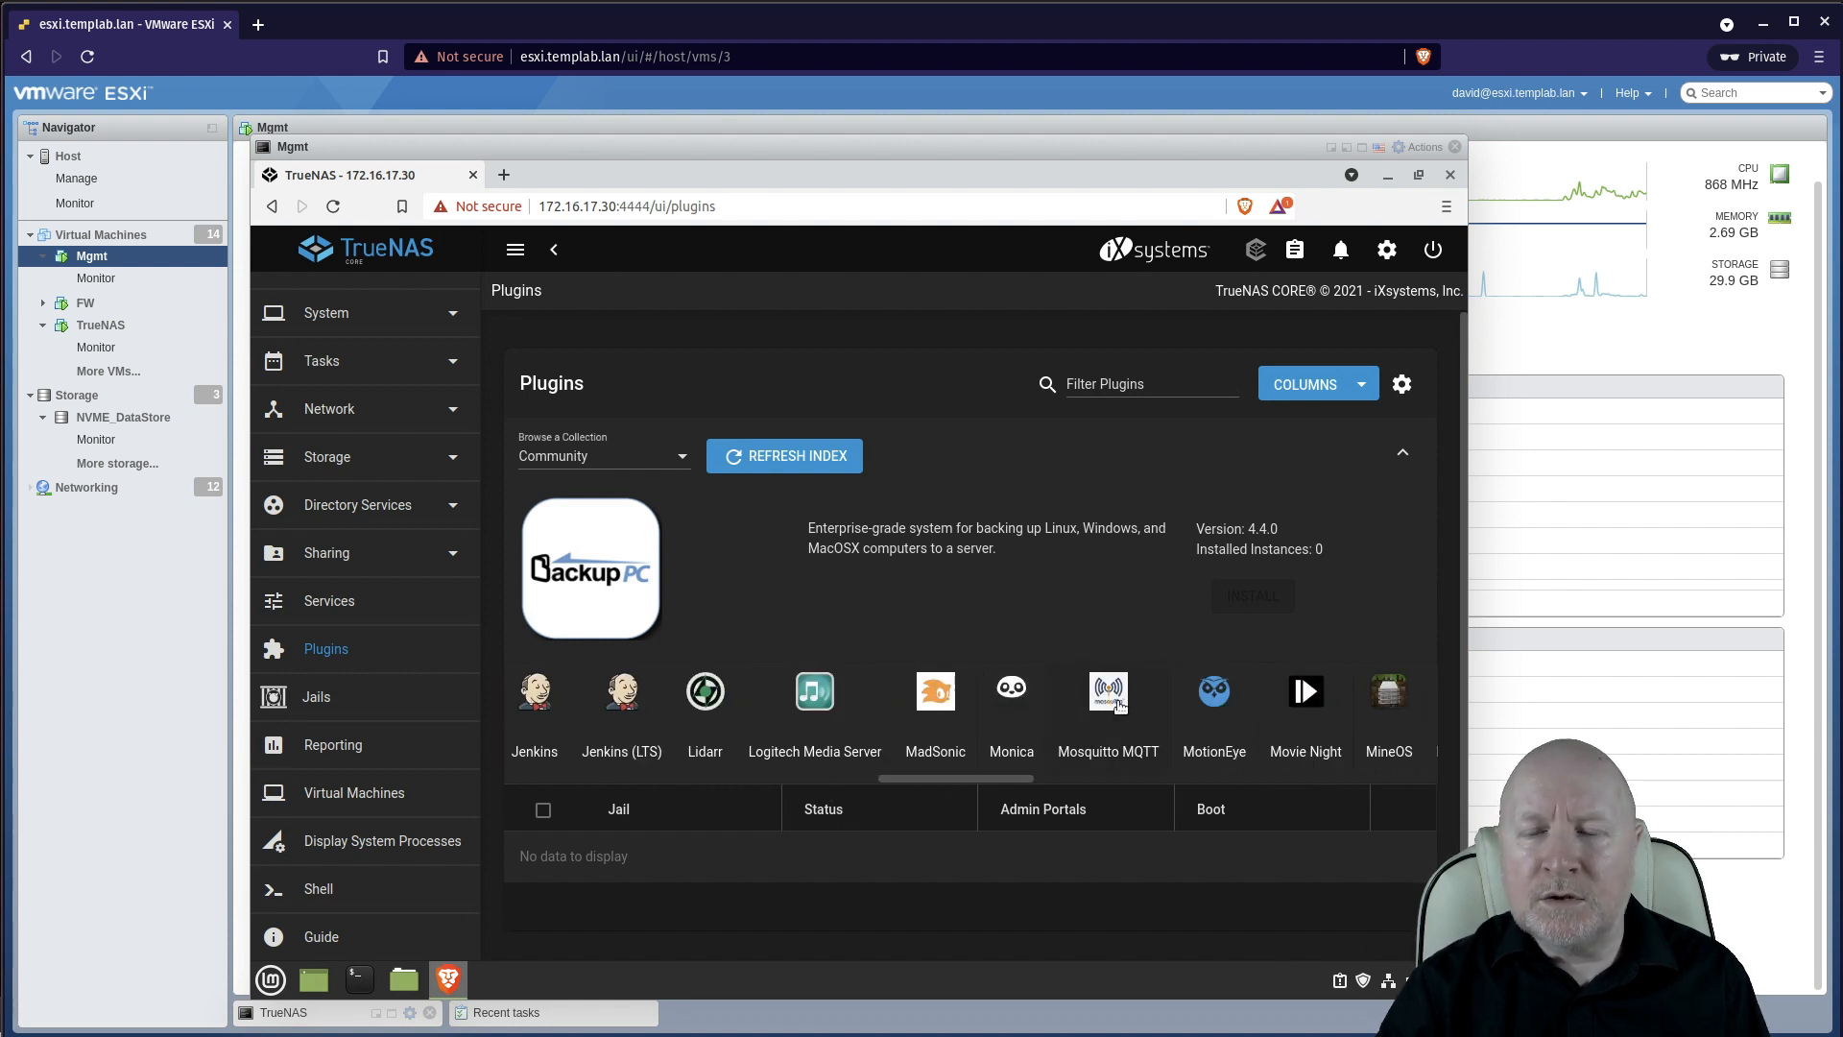
{"action": "left_click_drag", "start_coordinate": [950, 780], "coordinate": [1050, 775]}
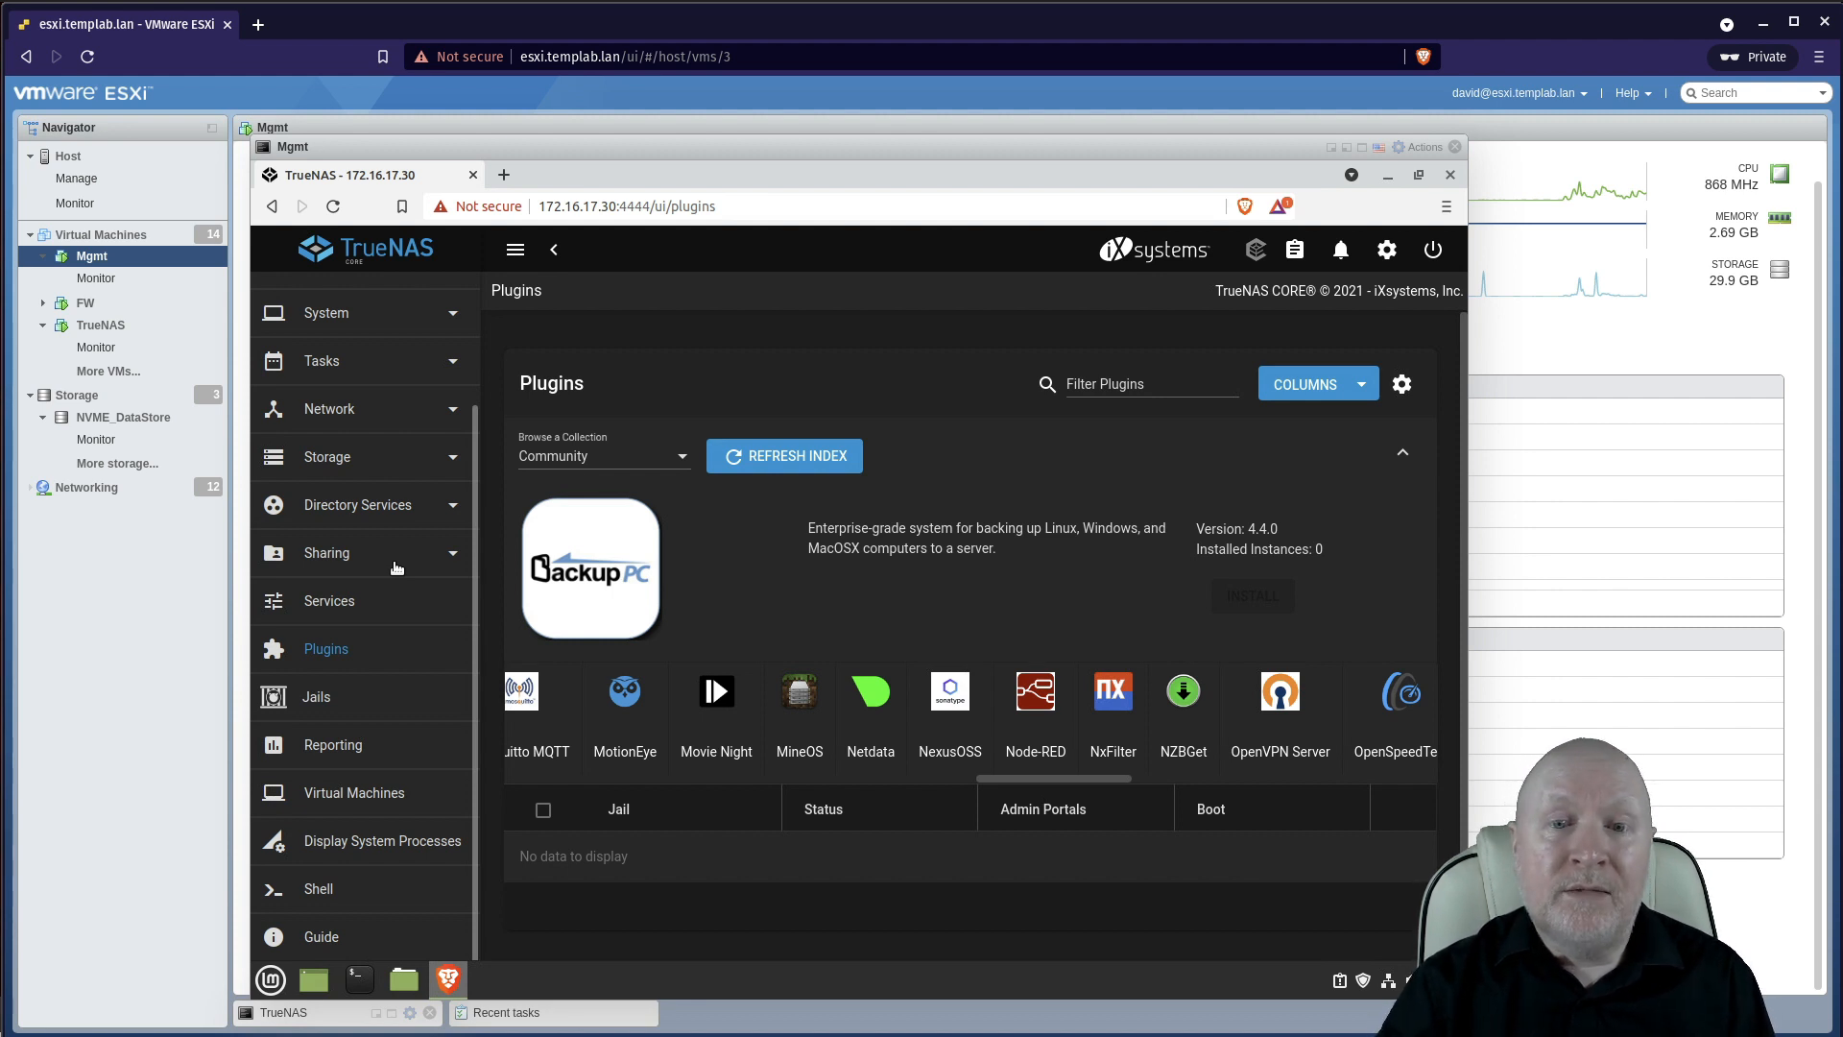
Step: View the jails list without choosing a pool for plugin and jail storage, and visit the virtual machines page
{"action": "left_click", "coordinate": [307, 700]}
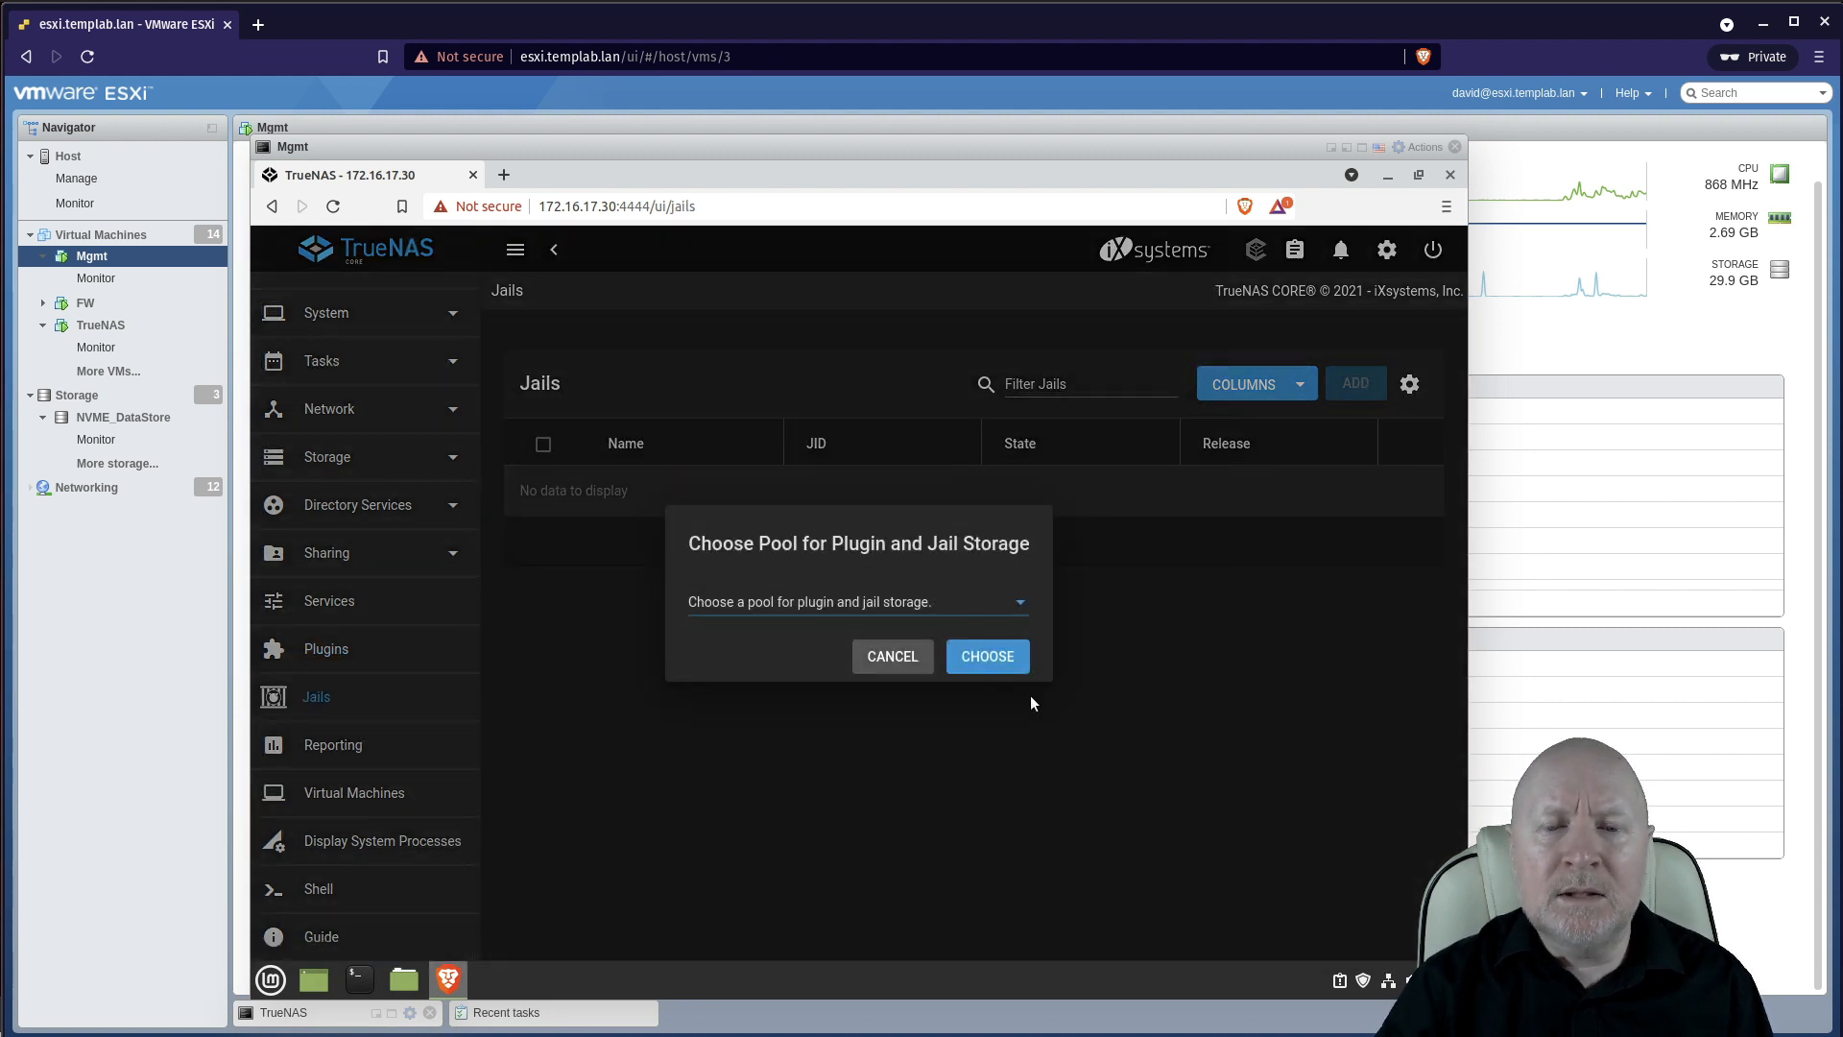
{"action": "left_click", "coordinate": [888, 656]}
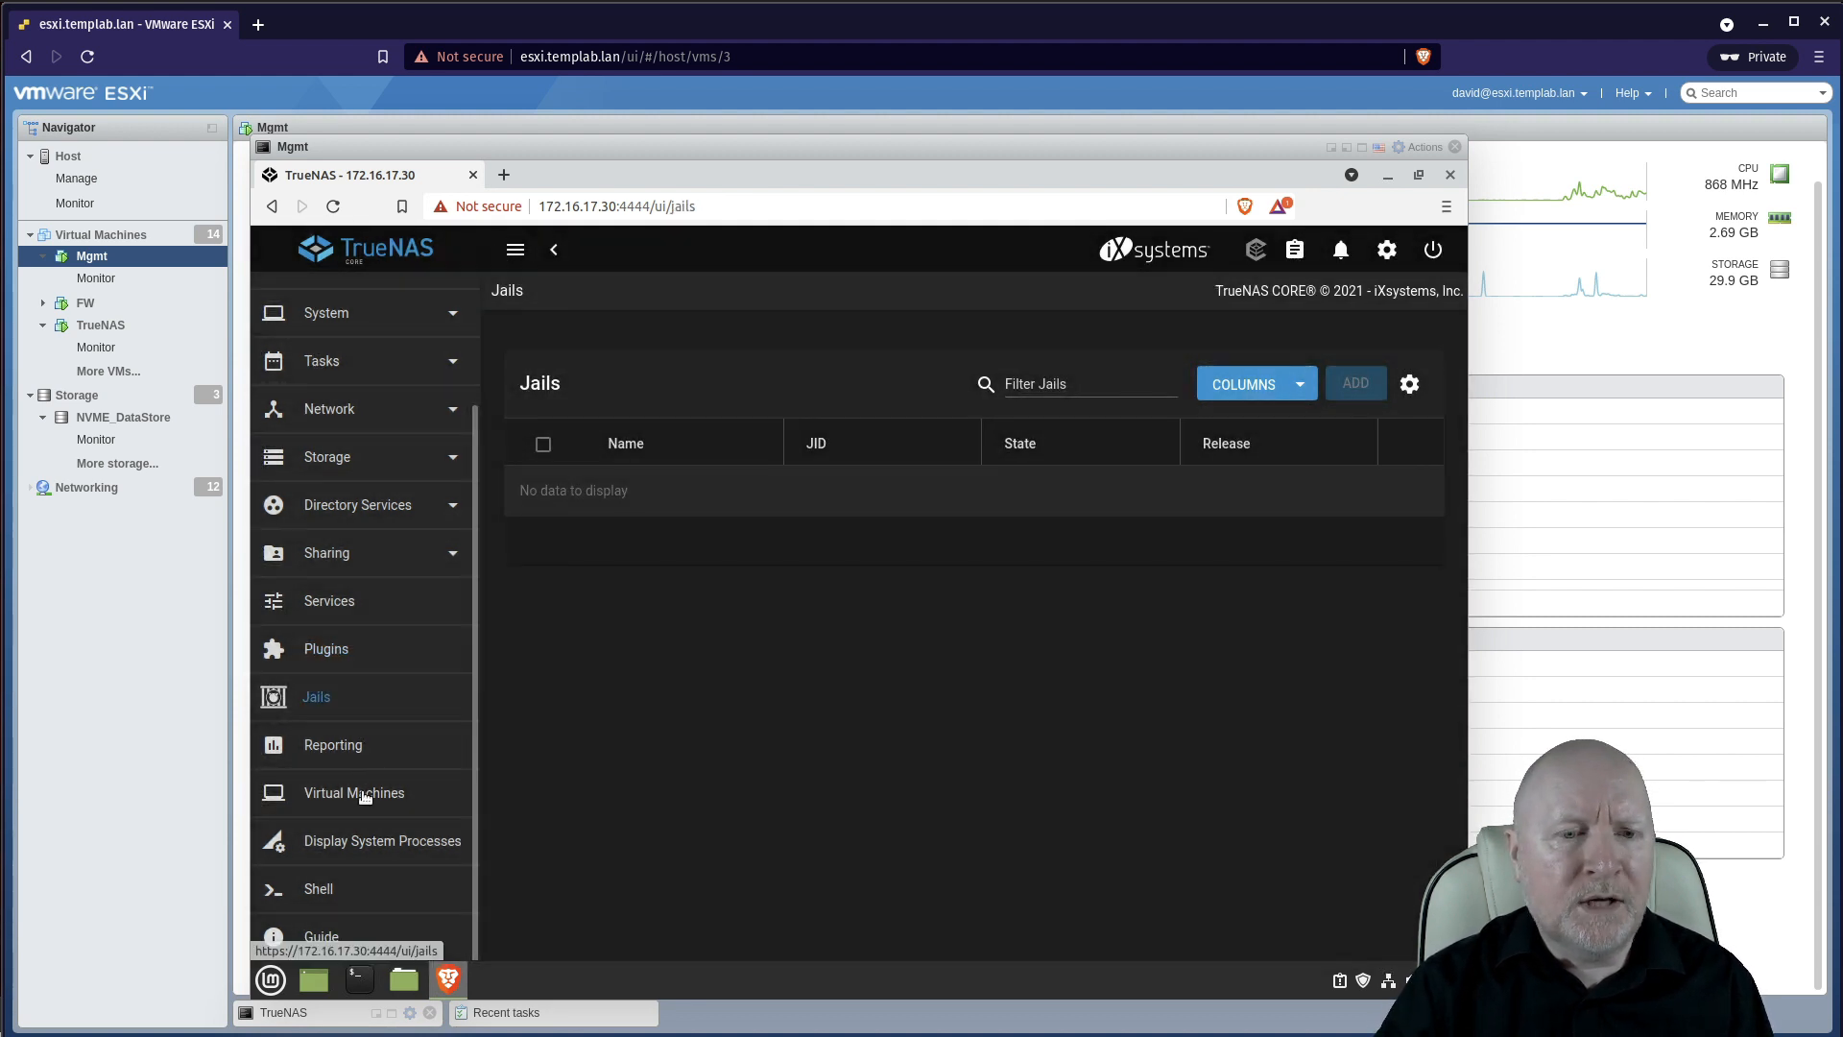
{"action": "left_click", "coordinate": [365, 796]}
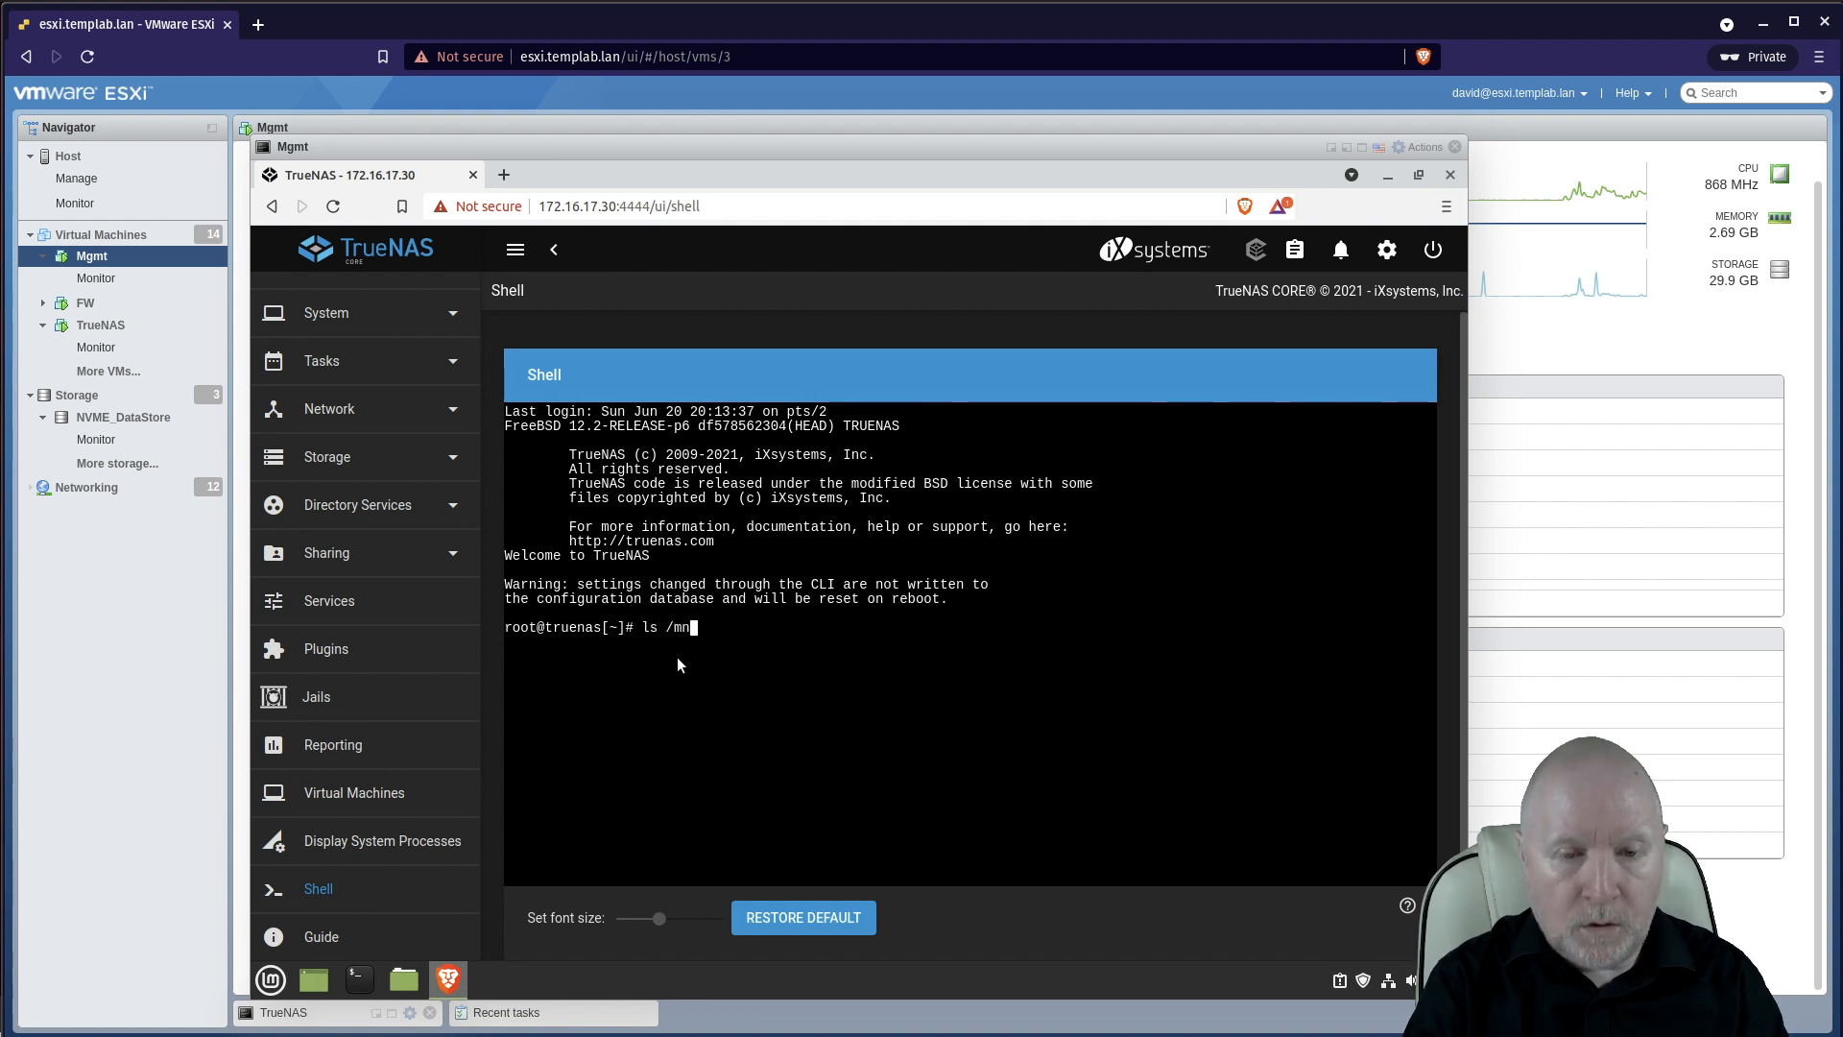
Step: List the contents of /mnt/Pool1 in the shell with ls, and repeat the listing in long format with ls -al
{"action": "type", "text": "Pool1"}
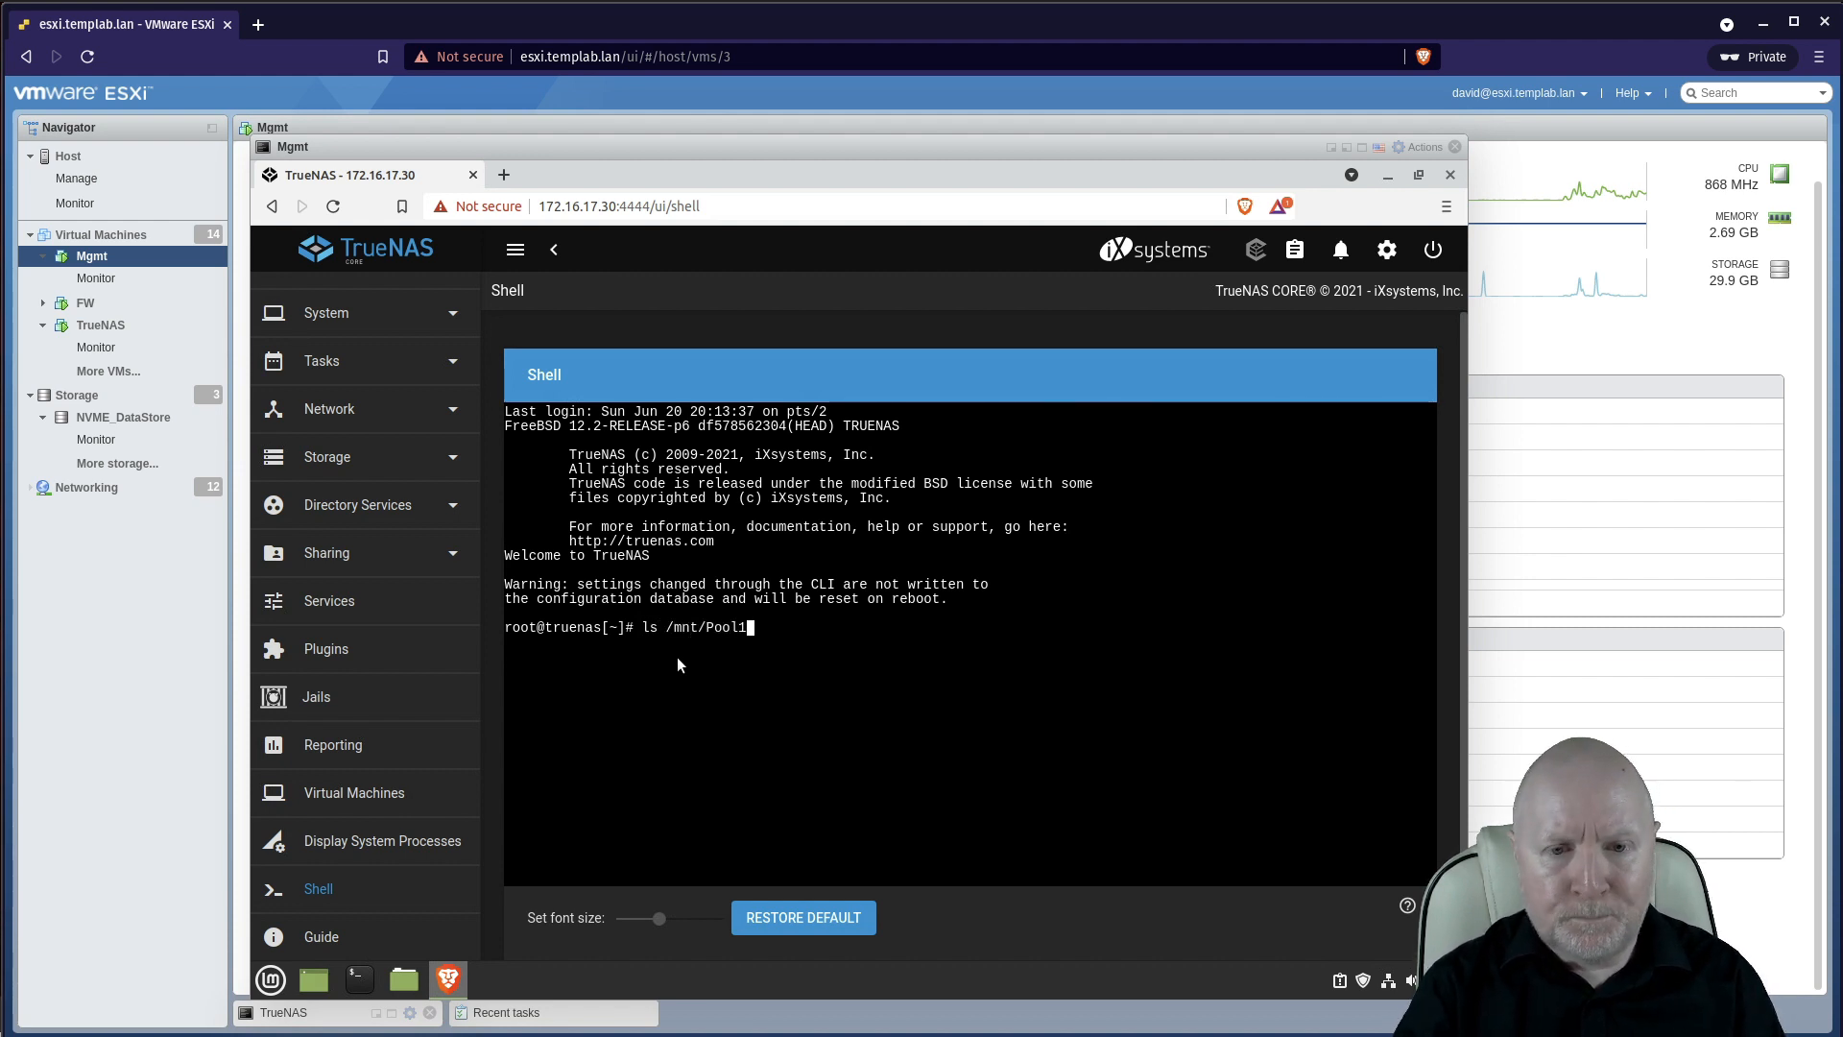
{"action": "key", "text": "Return"}
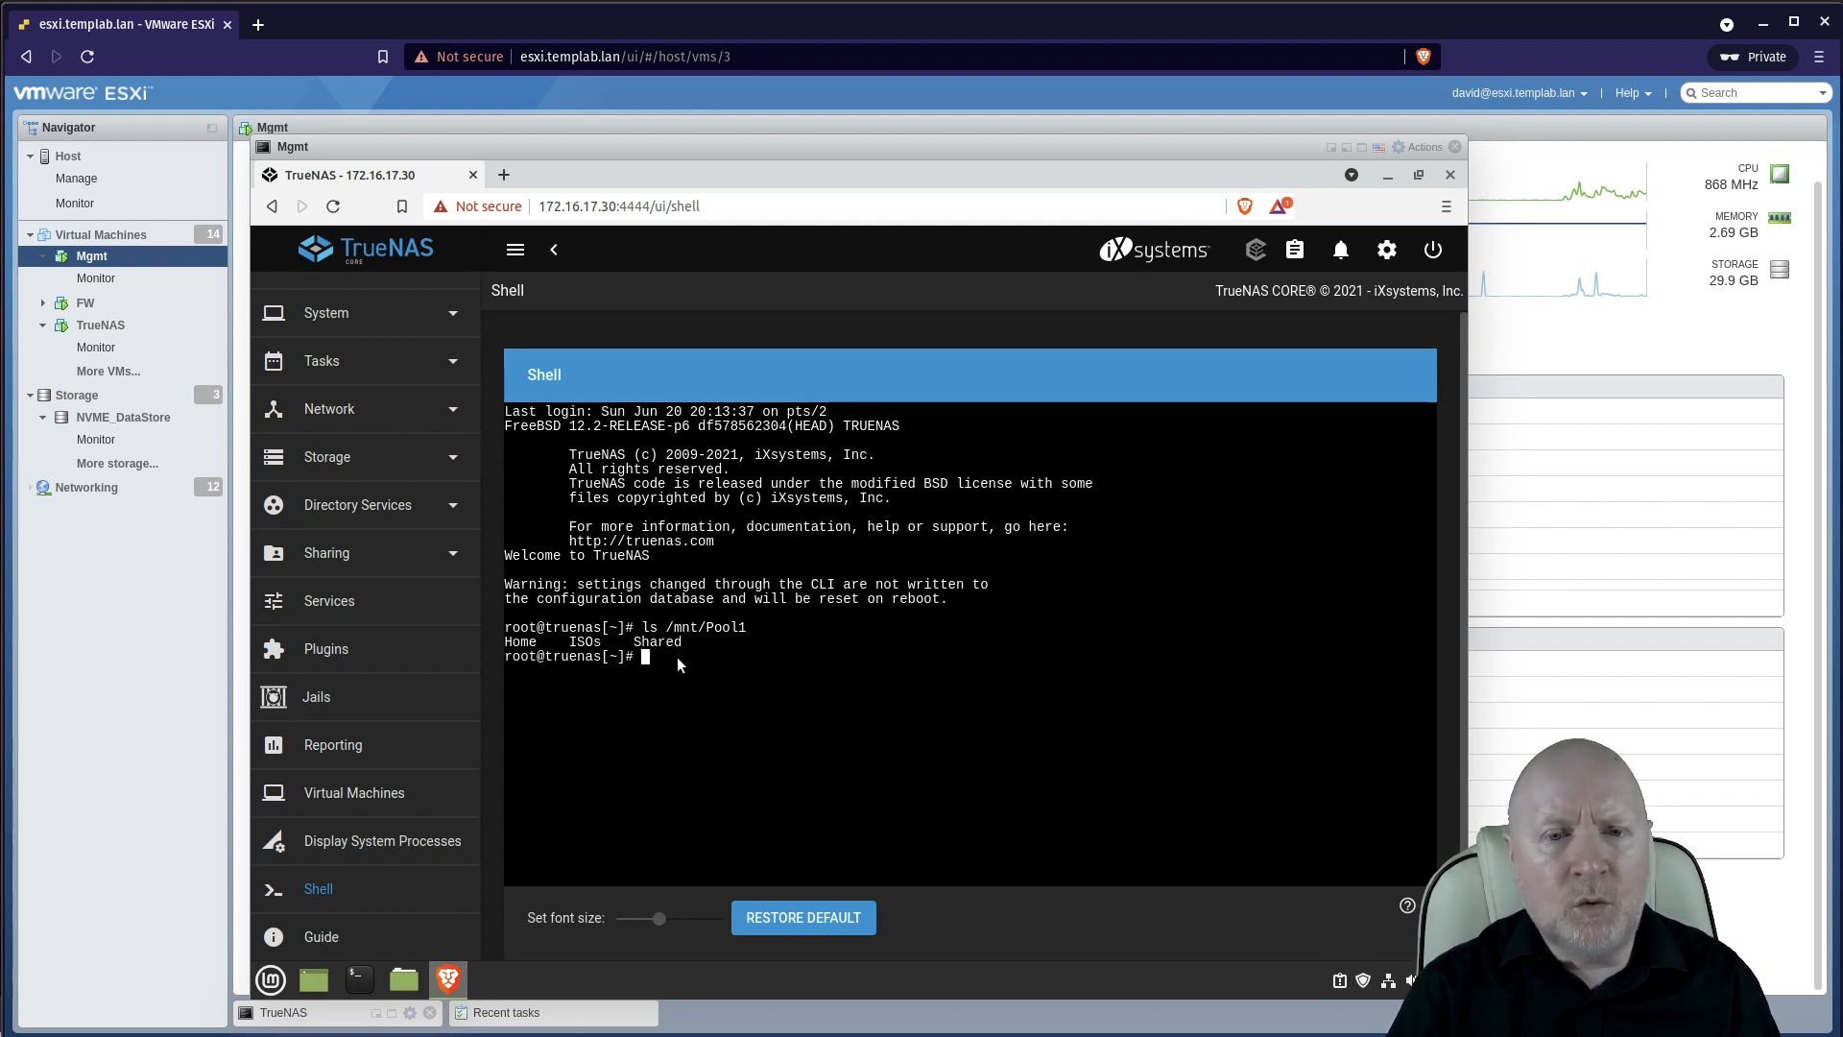
{"action": "key", "text": "Up"}
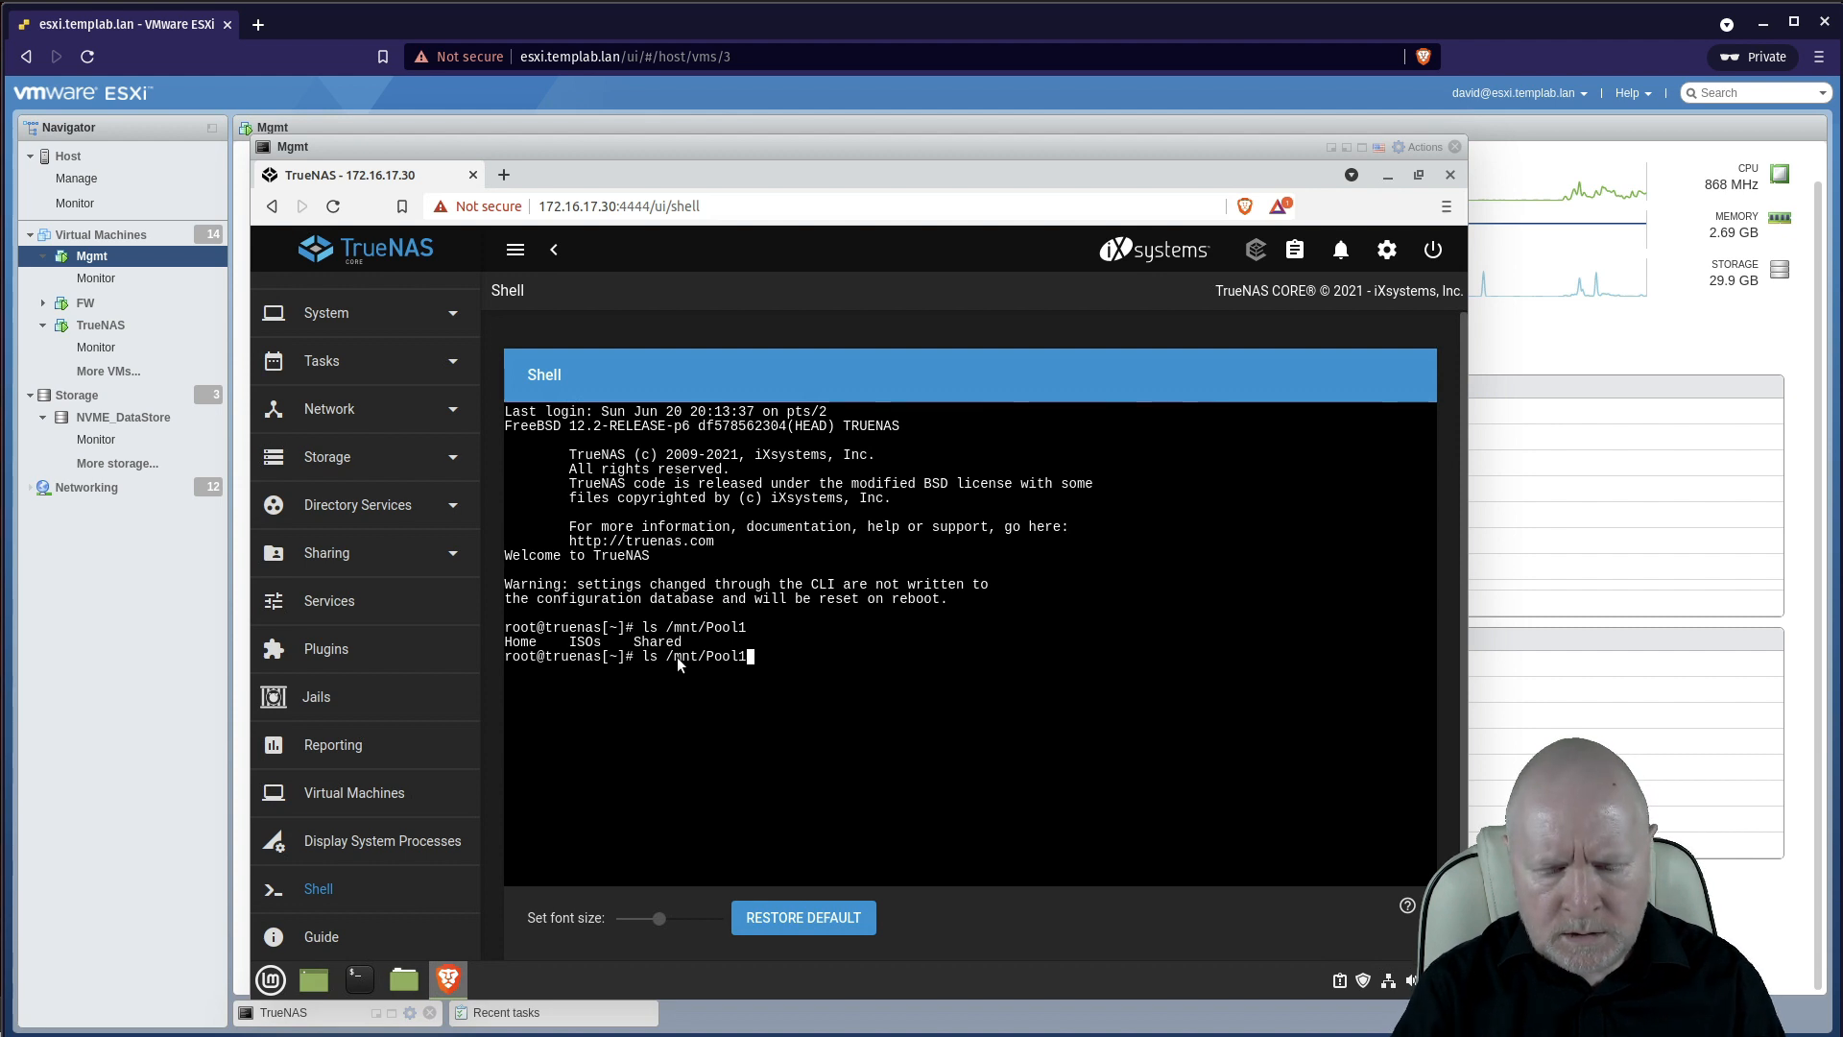
{"action": "key", "text": "Left"}
{"action": "key", "text": "Left"}
{"action": "key", "text": "Left"}
{"action": "key", "text": "Left"}
{"action": "key", "text": "Left"}
{"action": "key", "text": "Left"}
{"action": "key", "text": "Left"}
{"action": "key", "text": "Left"}
{"action": "key", "text": "Left"}
{"action": "type", "text": "-al"}
{"action": "key", "text": "Return"}
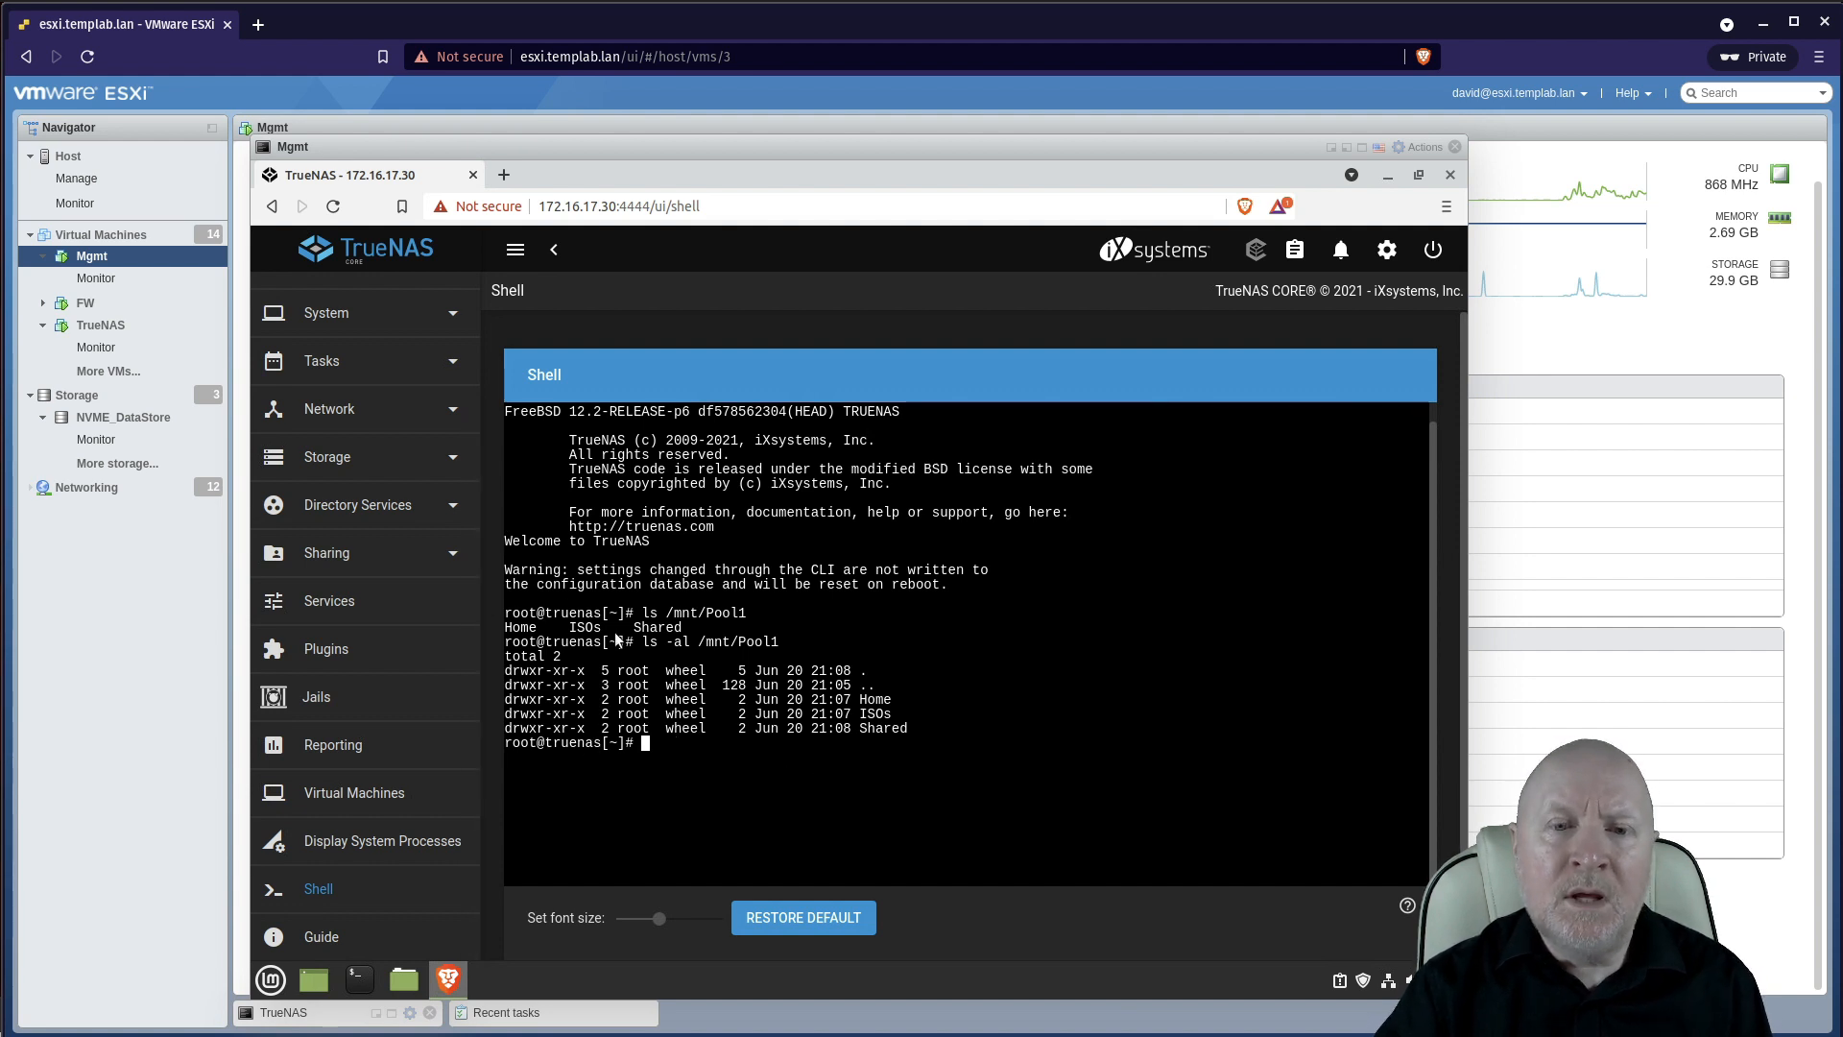
Step: Look over the available directory services options, such as Active Directory, LDAP, NIS and Kerberos
{"action": "scroll", "coordinate": [422, 703], "scroll_direction": "up", "scroll_amount": 2}
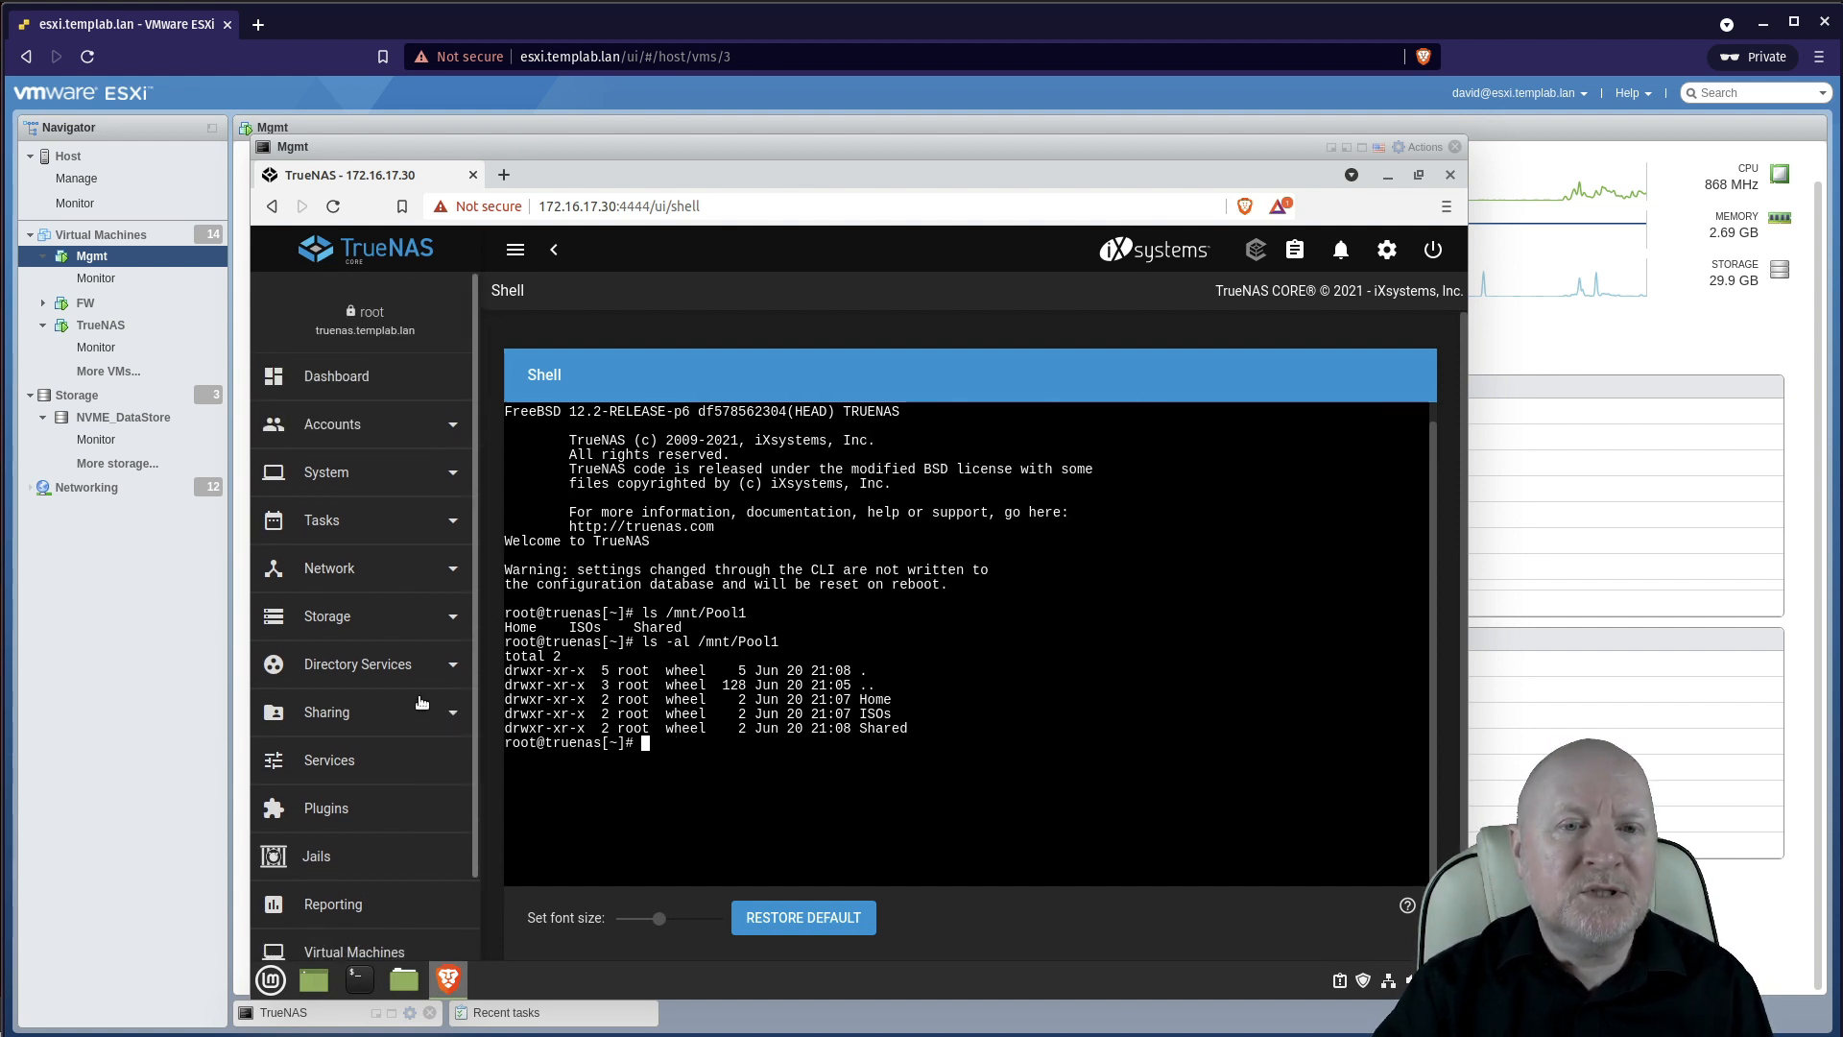
{"action": "left_click", "coordinate": [354, 666]}
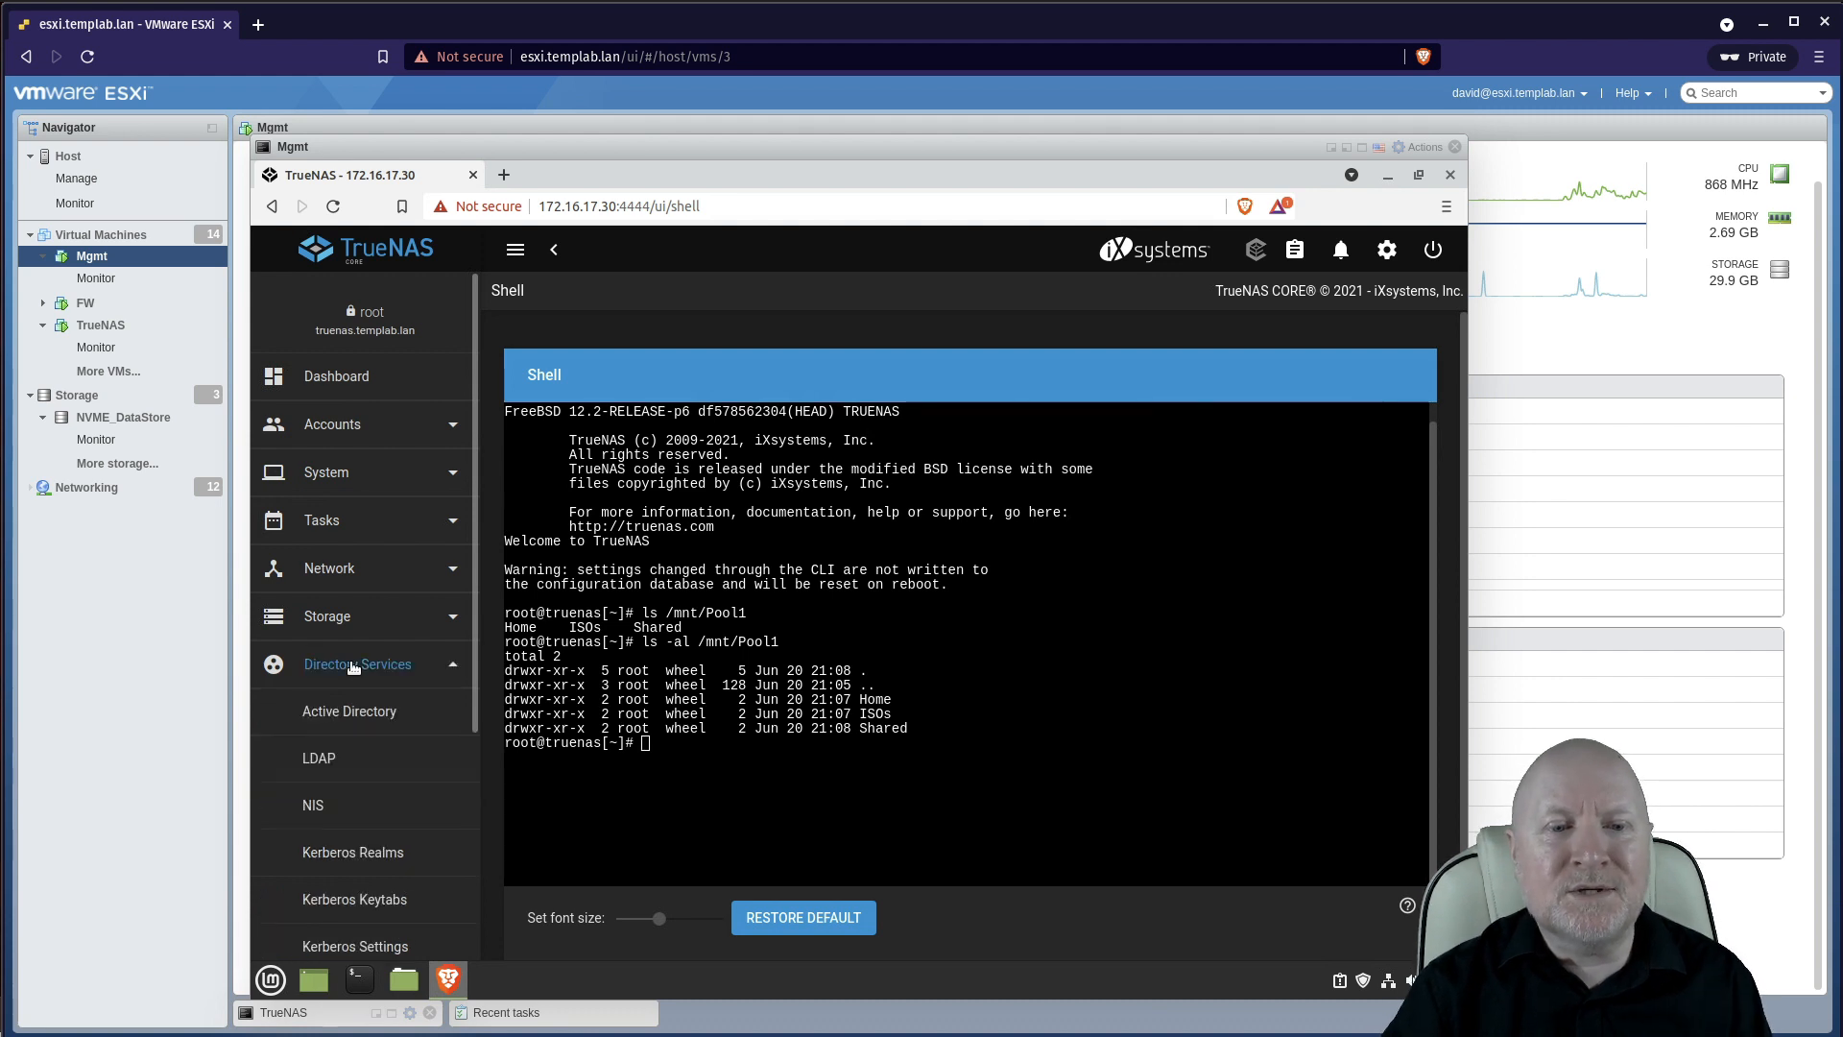
{"action": "scroll", "coordinate": [353, 666], "scroll_direction": "down", "scroll_amount": 3}
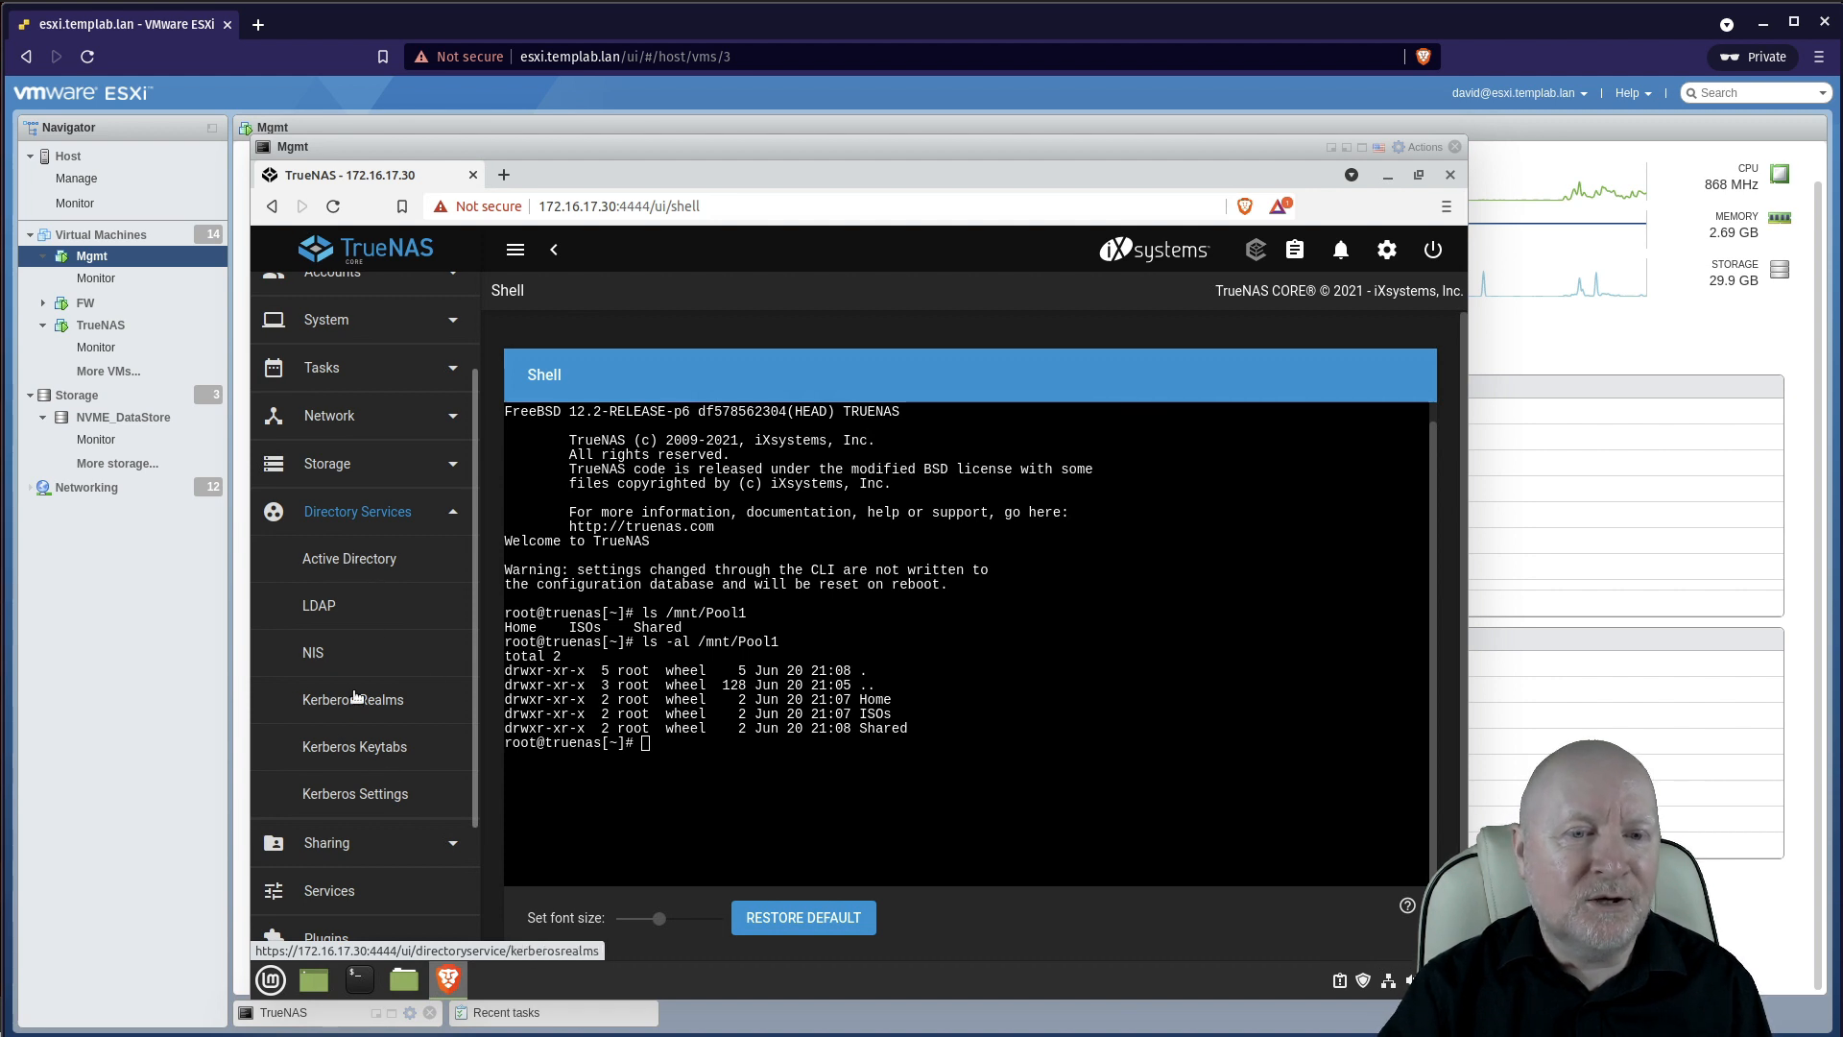
{"action": "scroll", "coordinate": [400, 716], "scroll_direction": "up", "scroll_amount": 3}
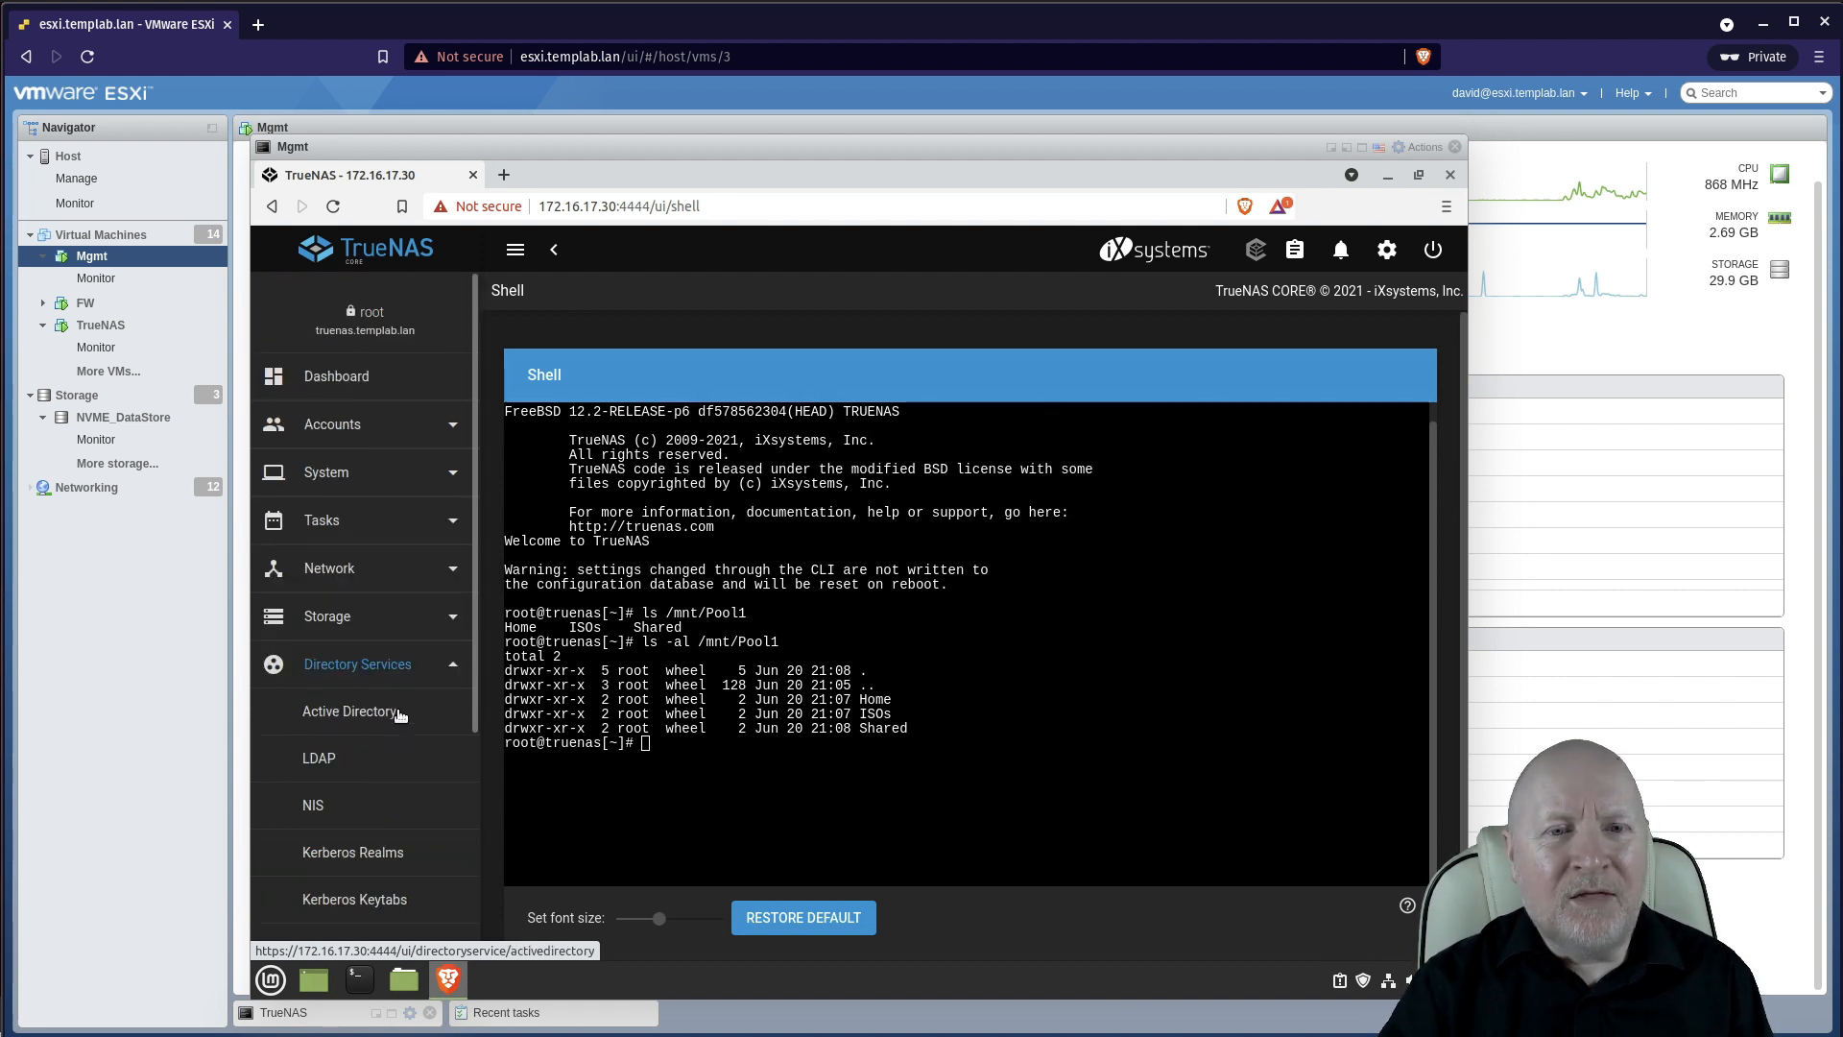
{"action": "left_click", "coordinate": [337, 669]}
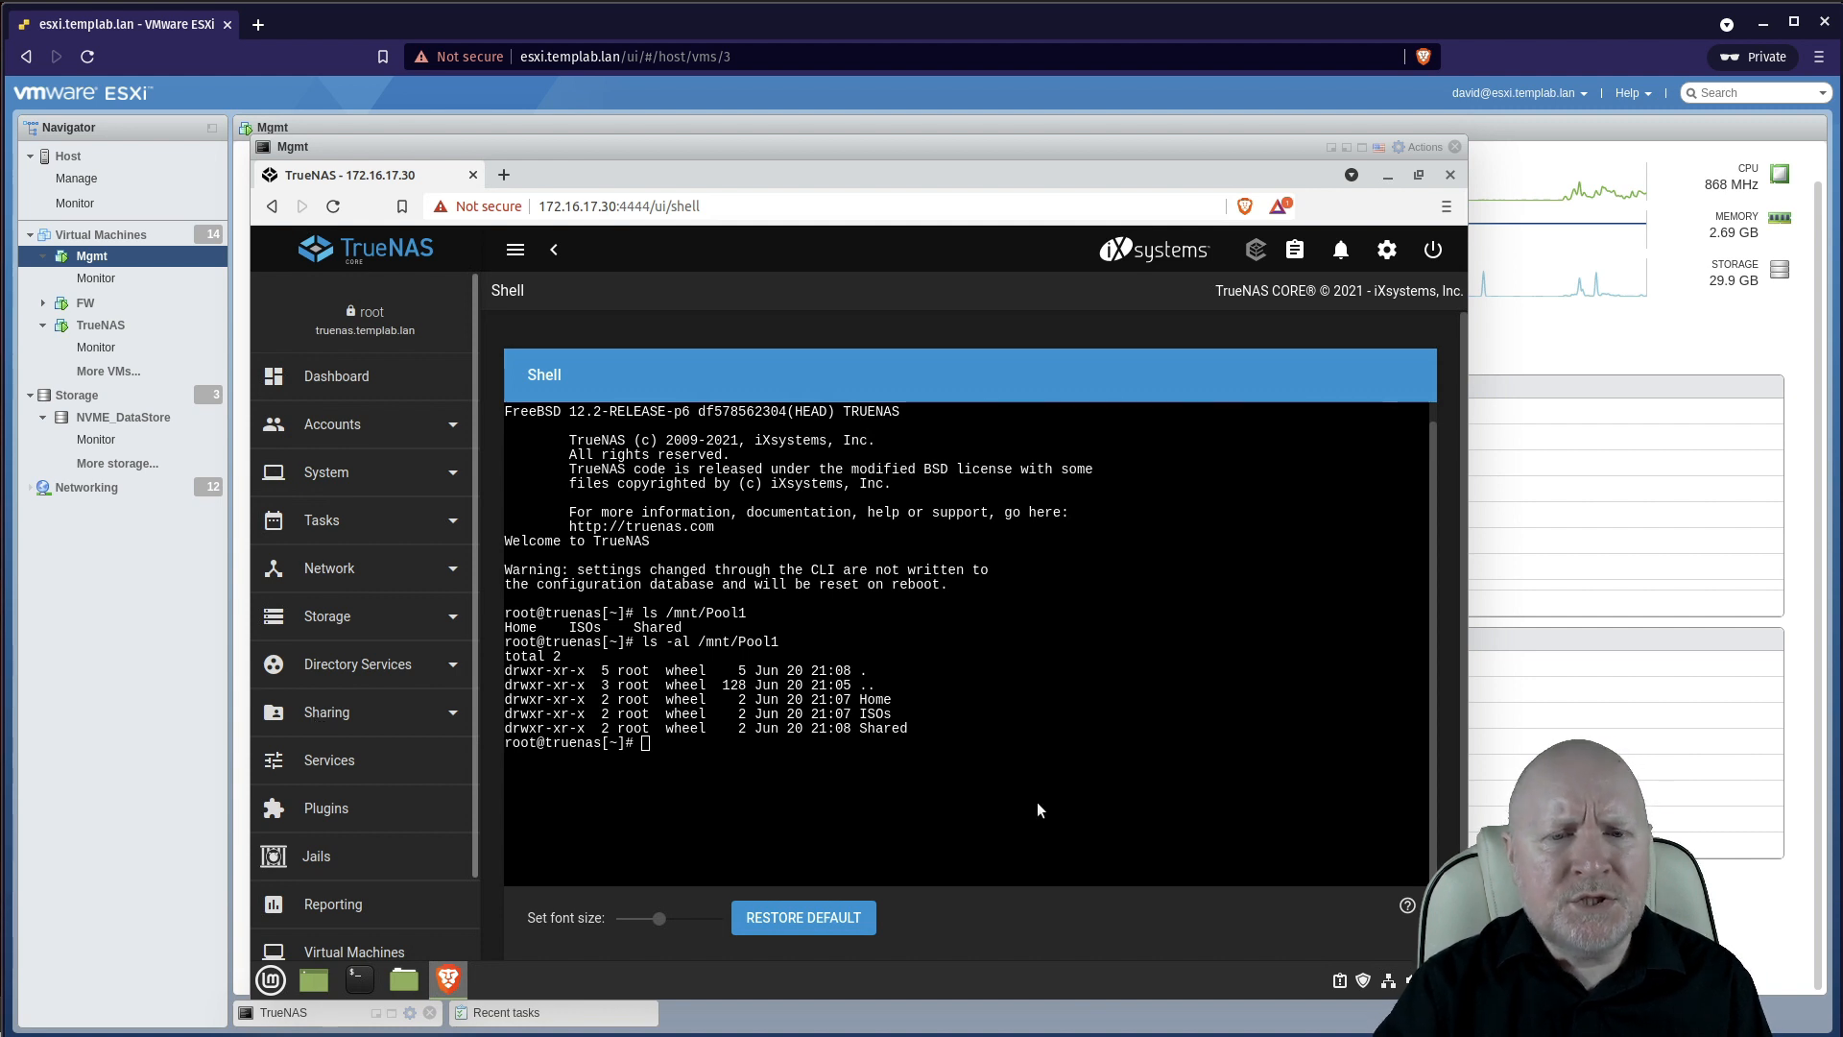
{"action": "scroll", "coordinate": [440, 700], "scroll_direction": "down", "scroll_amount": 3}
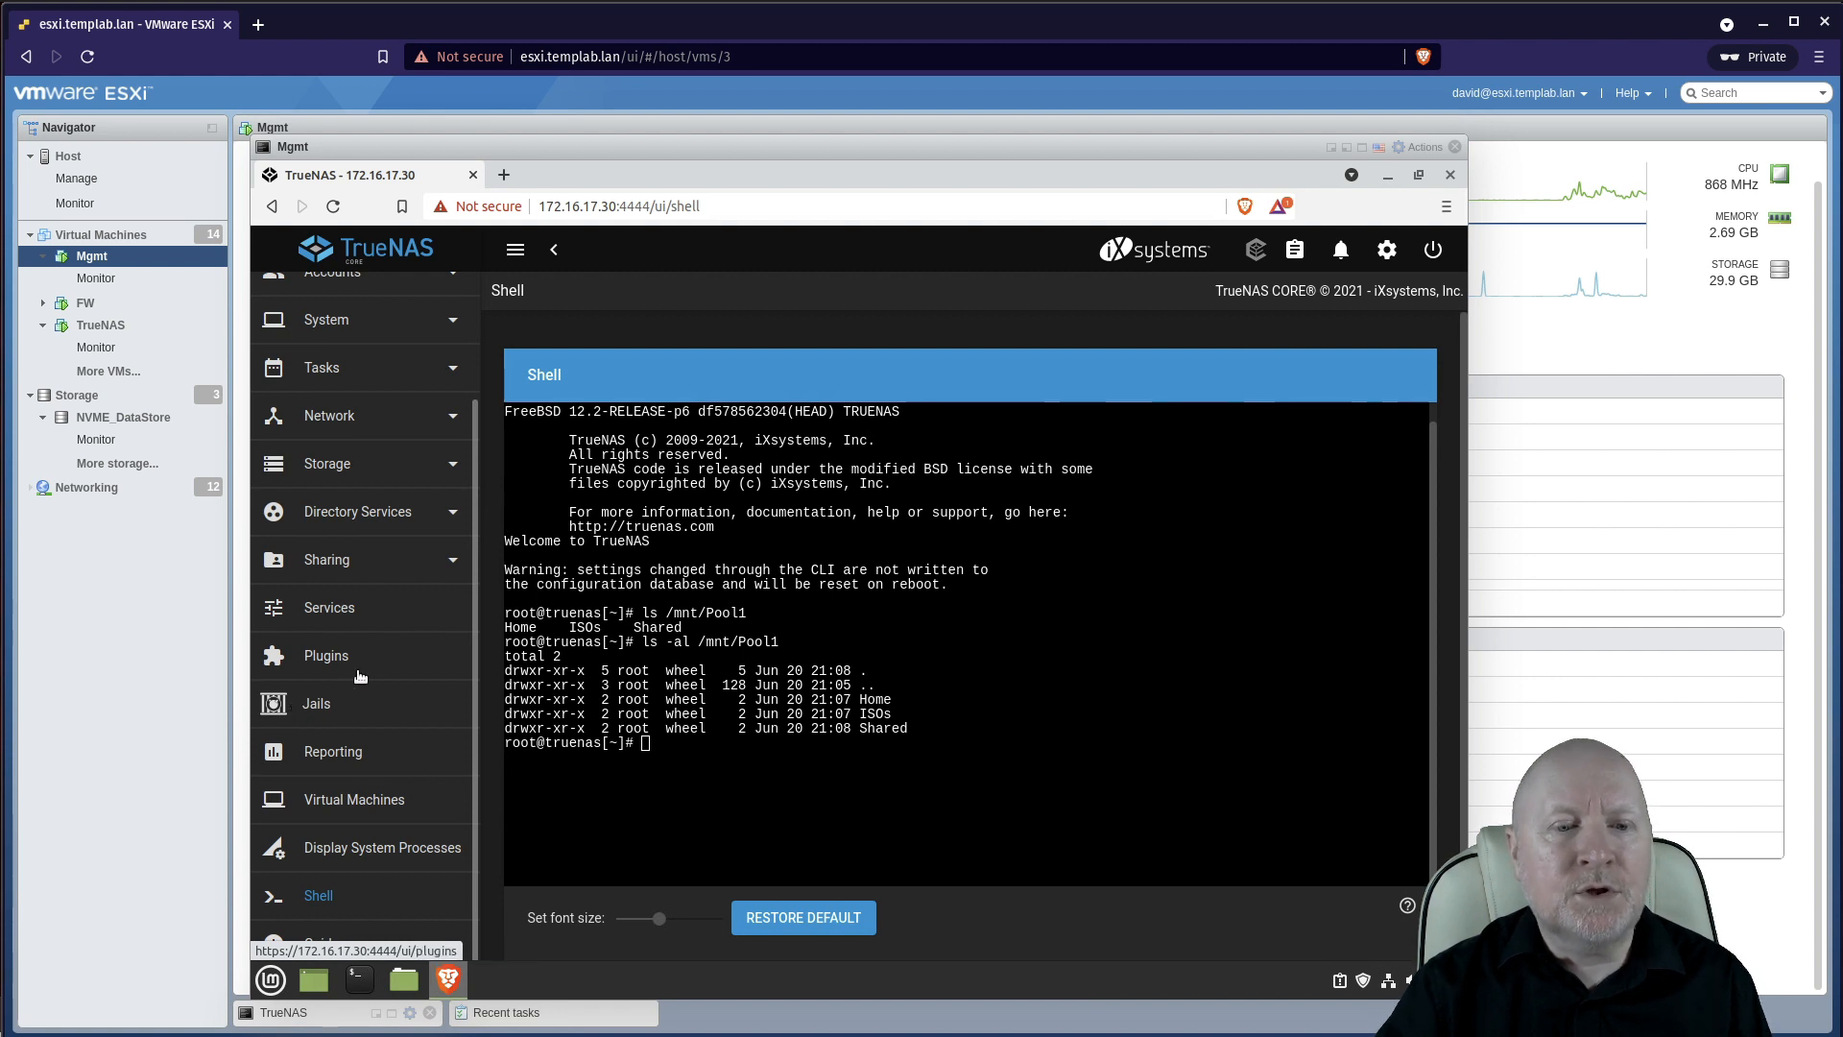
{"action": "scroll", "coordinate": [357, 675], "scroll_direction": "up", "scroll_amount": 3}
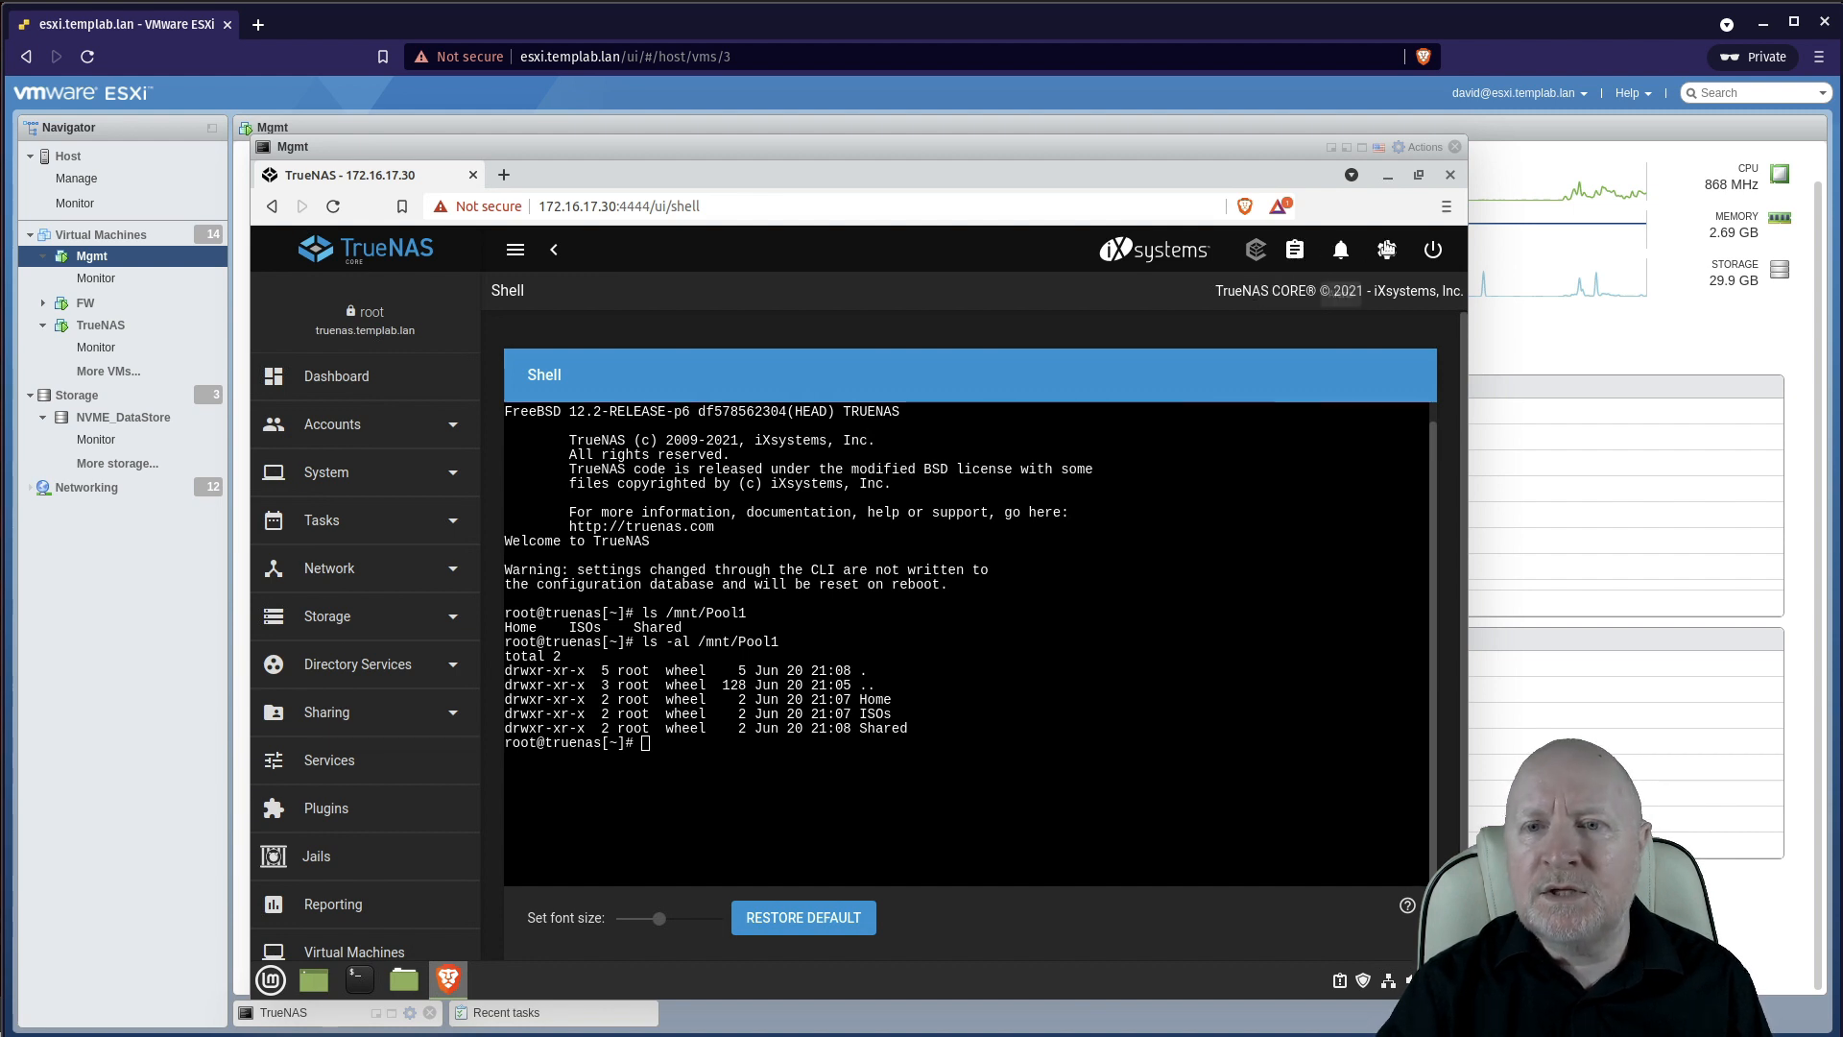
Step: View the general interface preferences and the power options without changing anything
{"action": "left_click", "coordinate": [1388, 251]}
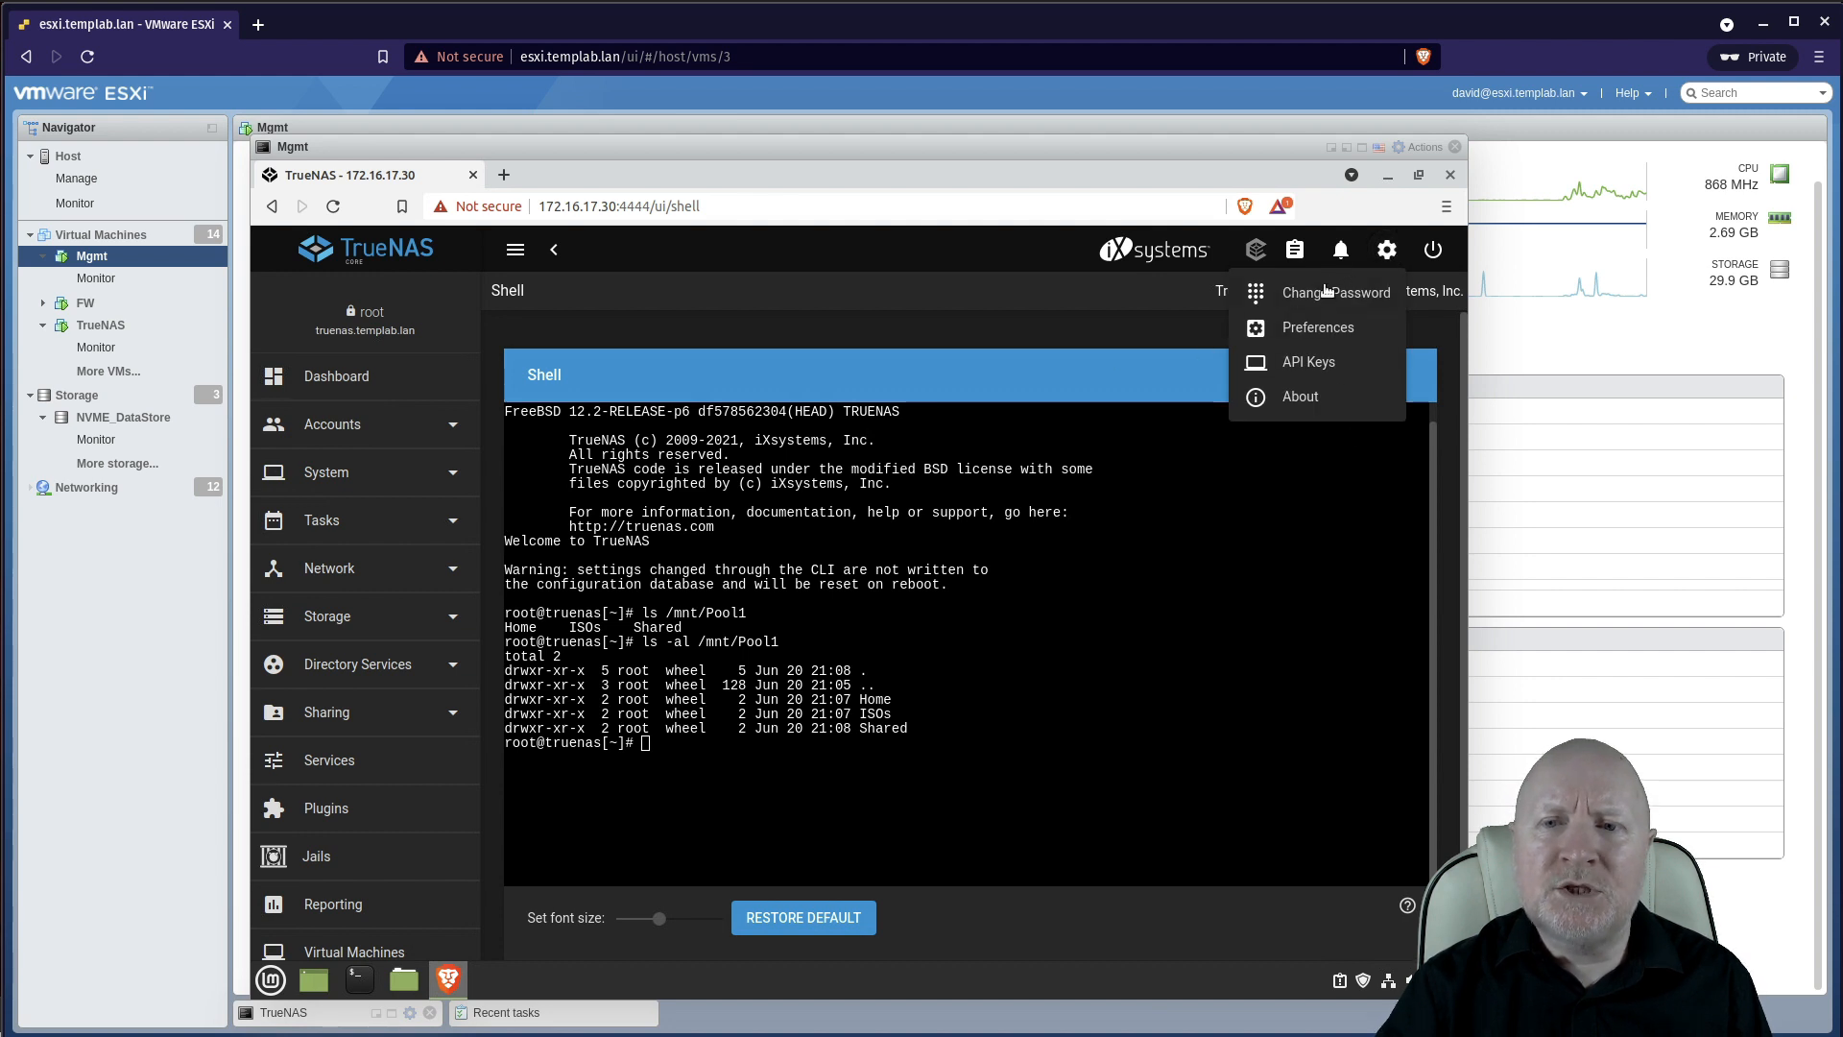
{"action": "left_click", "coordinate": [1315, 328]}
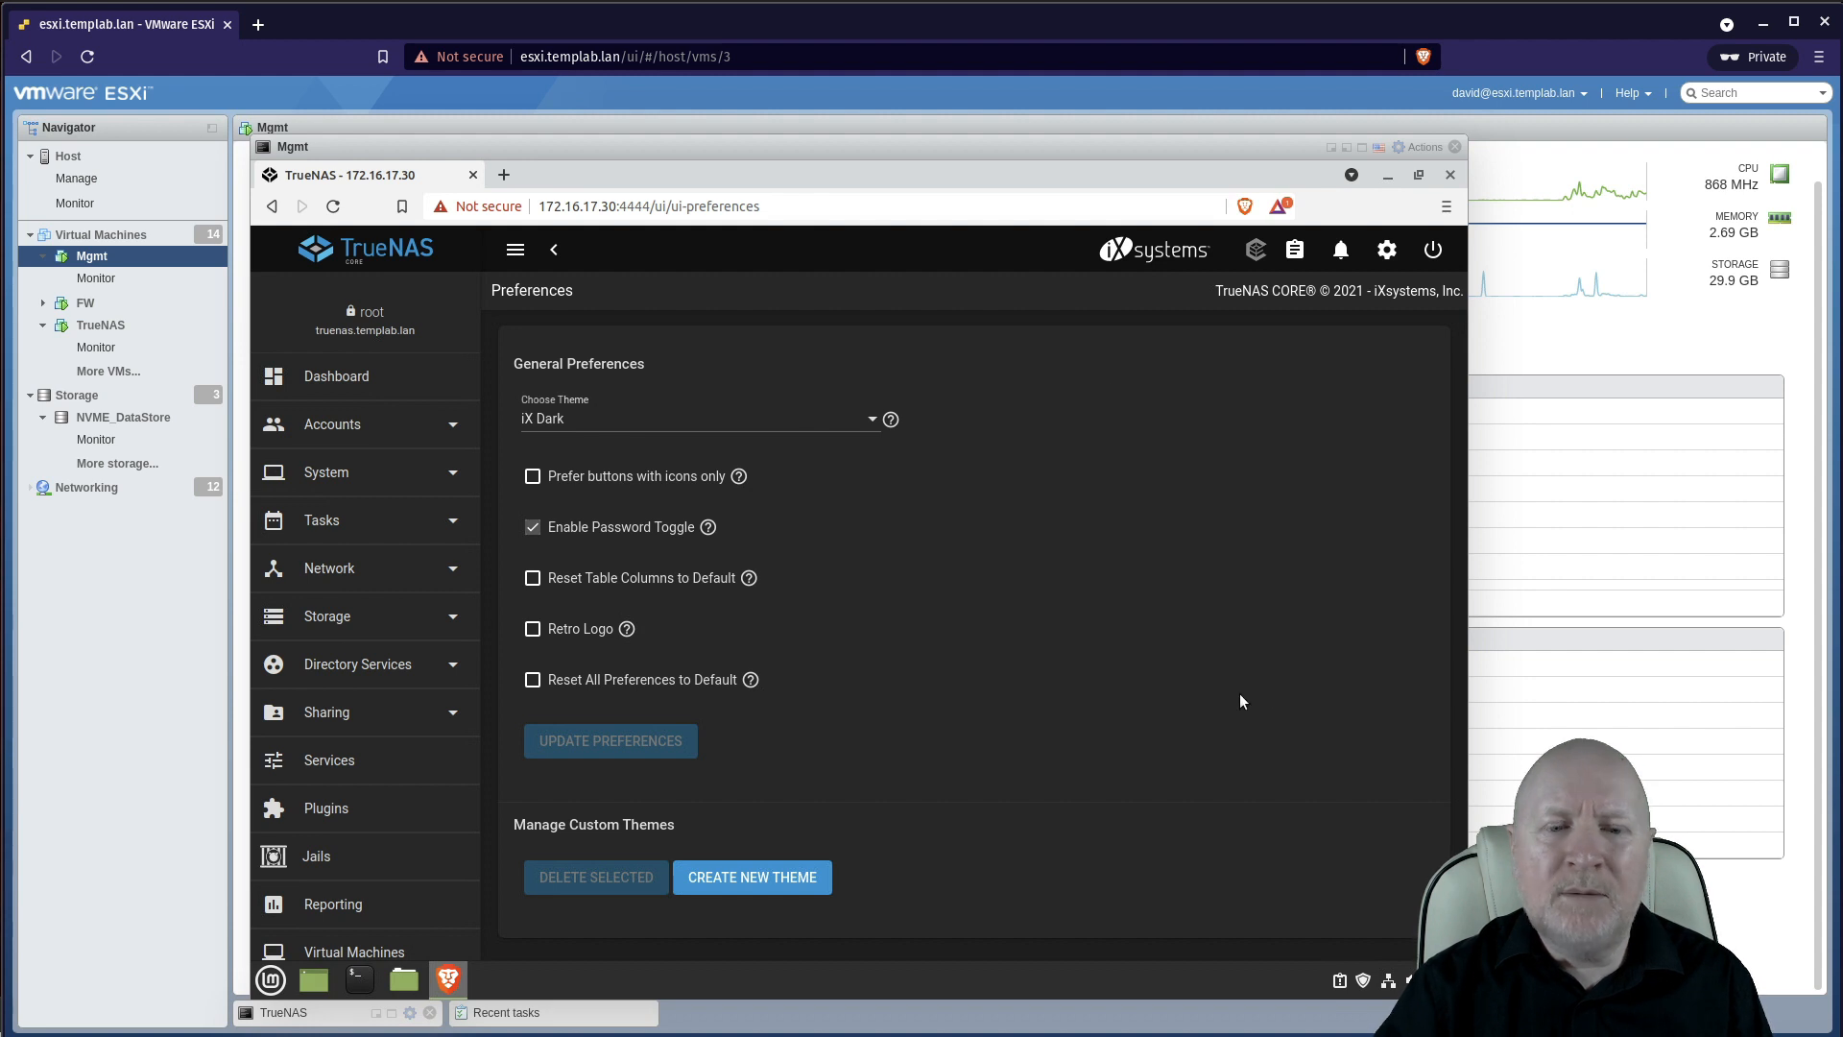
{"action": "left_click", "coordinate": [1430, 253]}
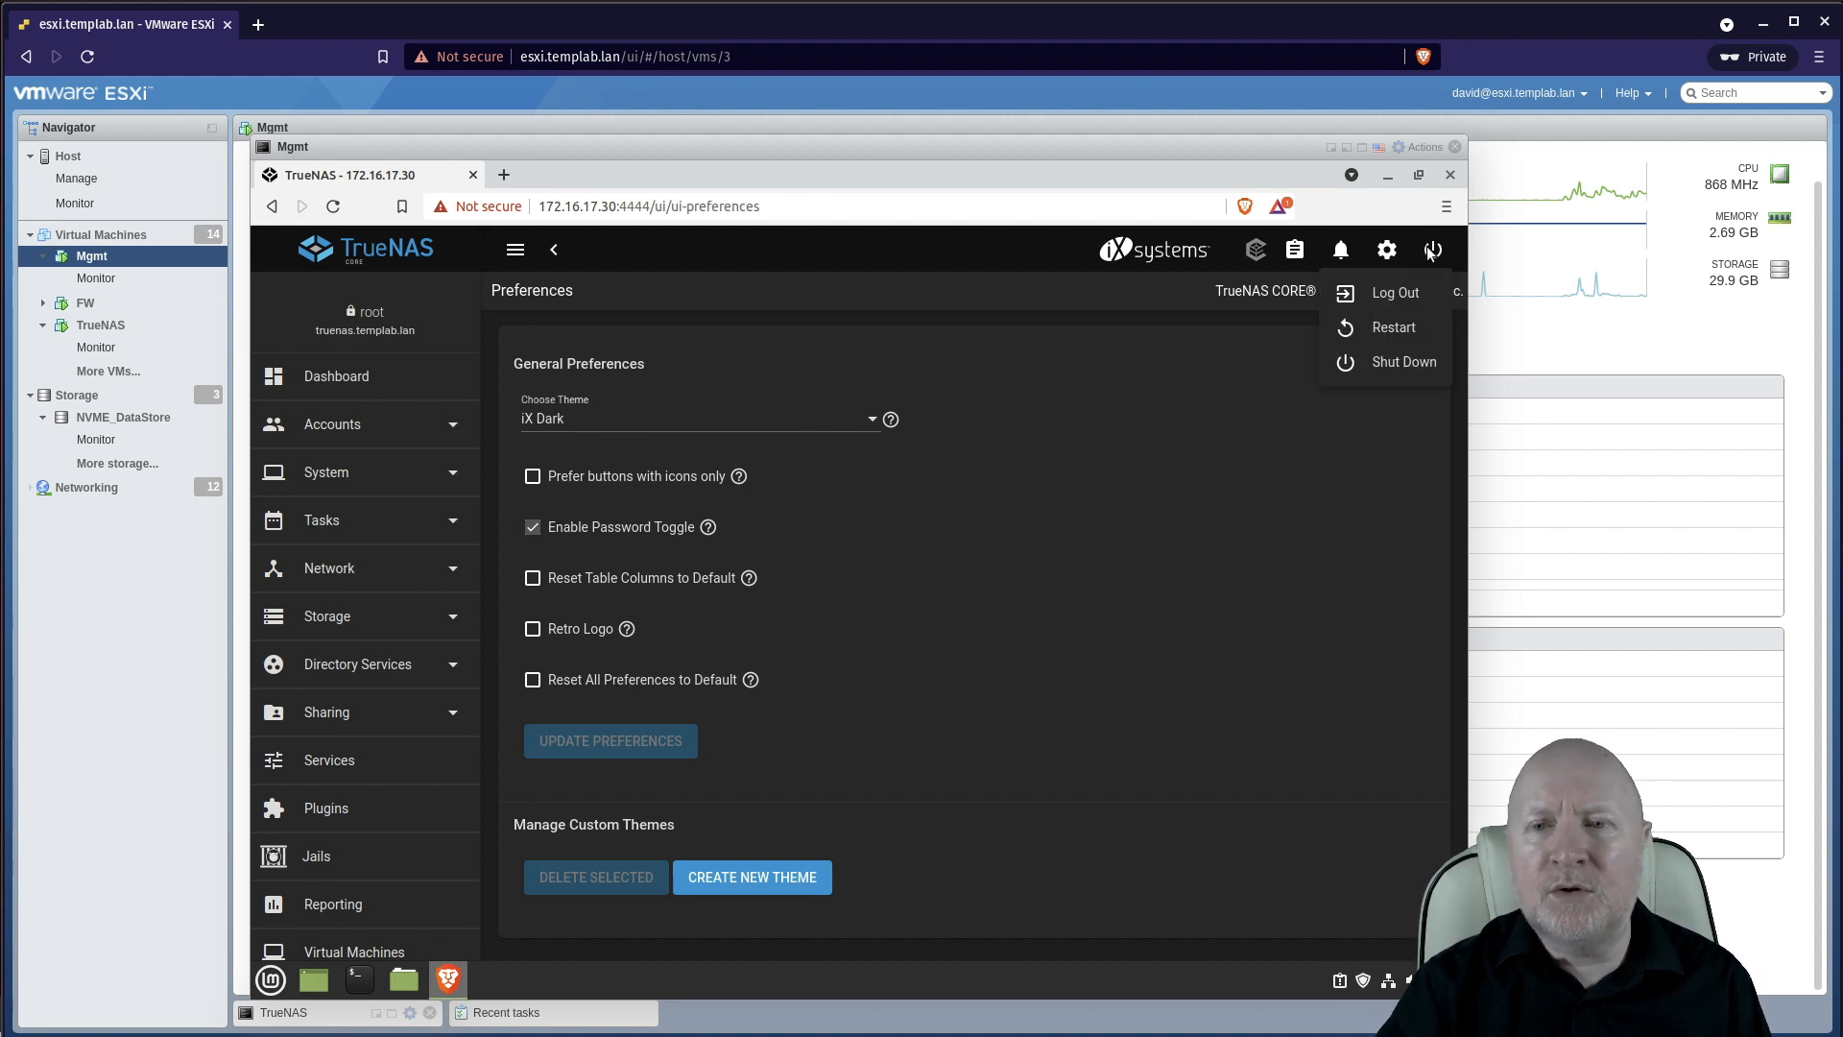
{"action": "left_click", "coordinate": [344, 374]}
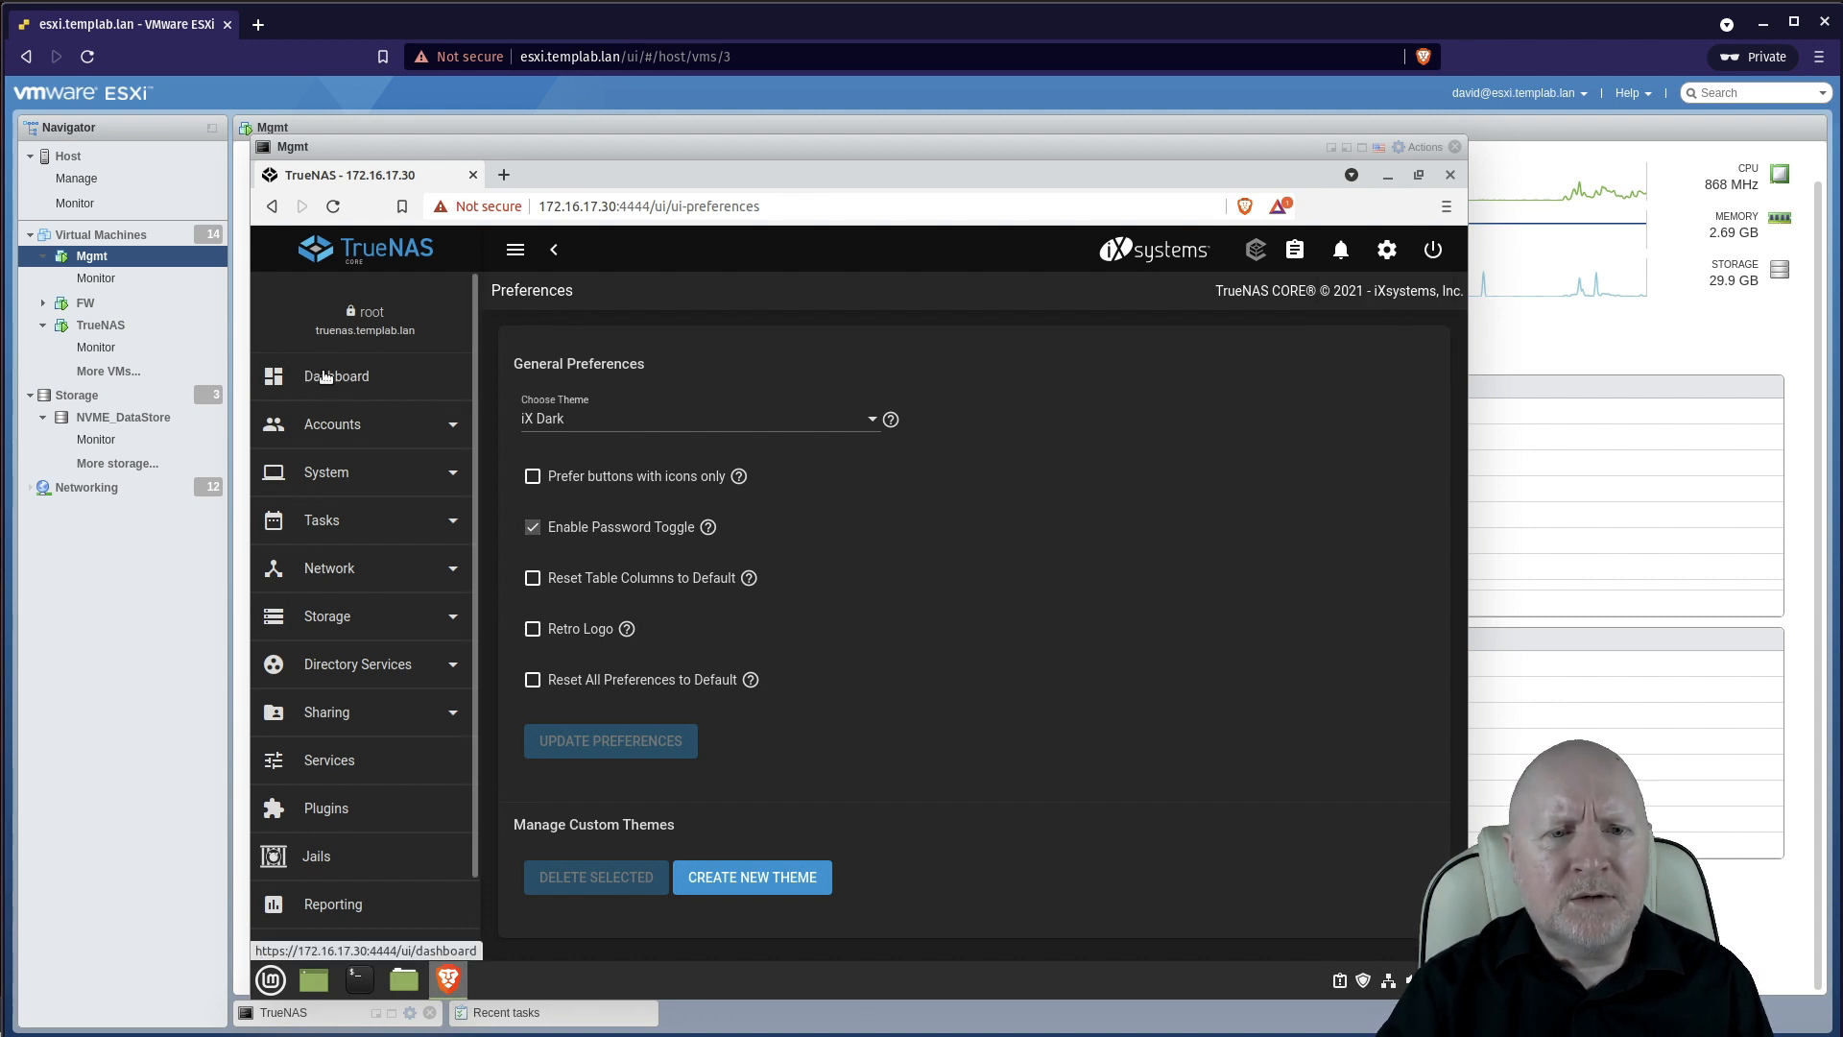
Step: View the storage pools list and review Pool1 with its Home, ISOs and Shared datasets
{"action": "left_click", "coordinate": [338, 619]}
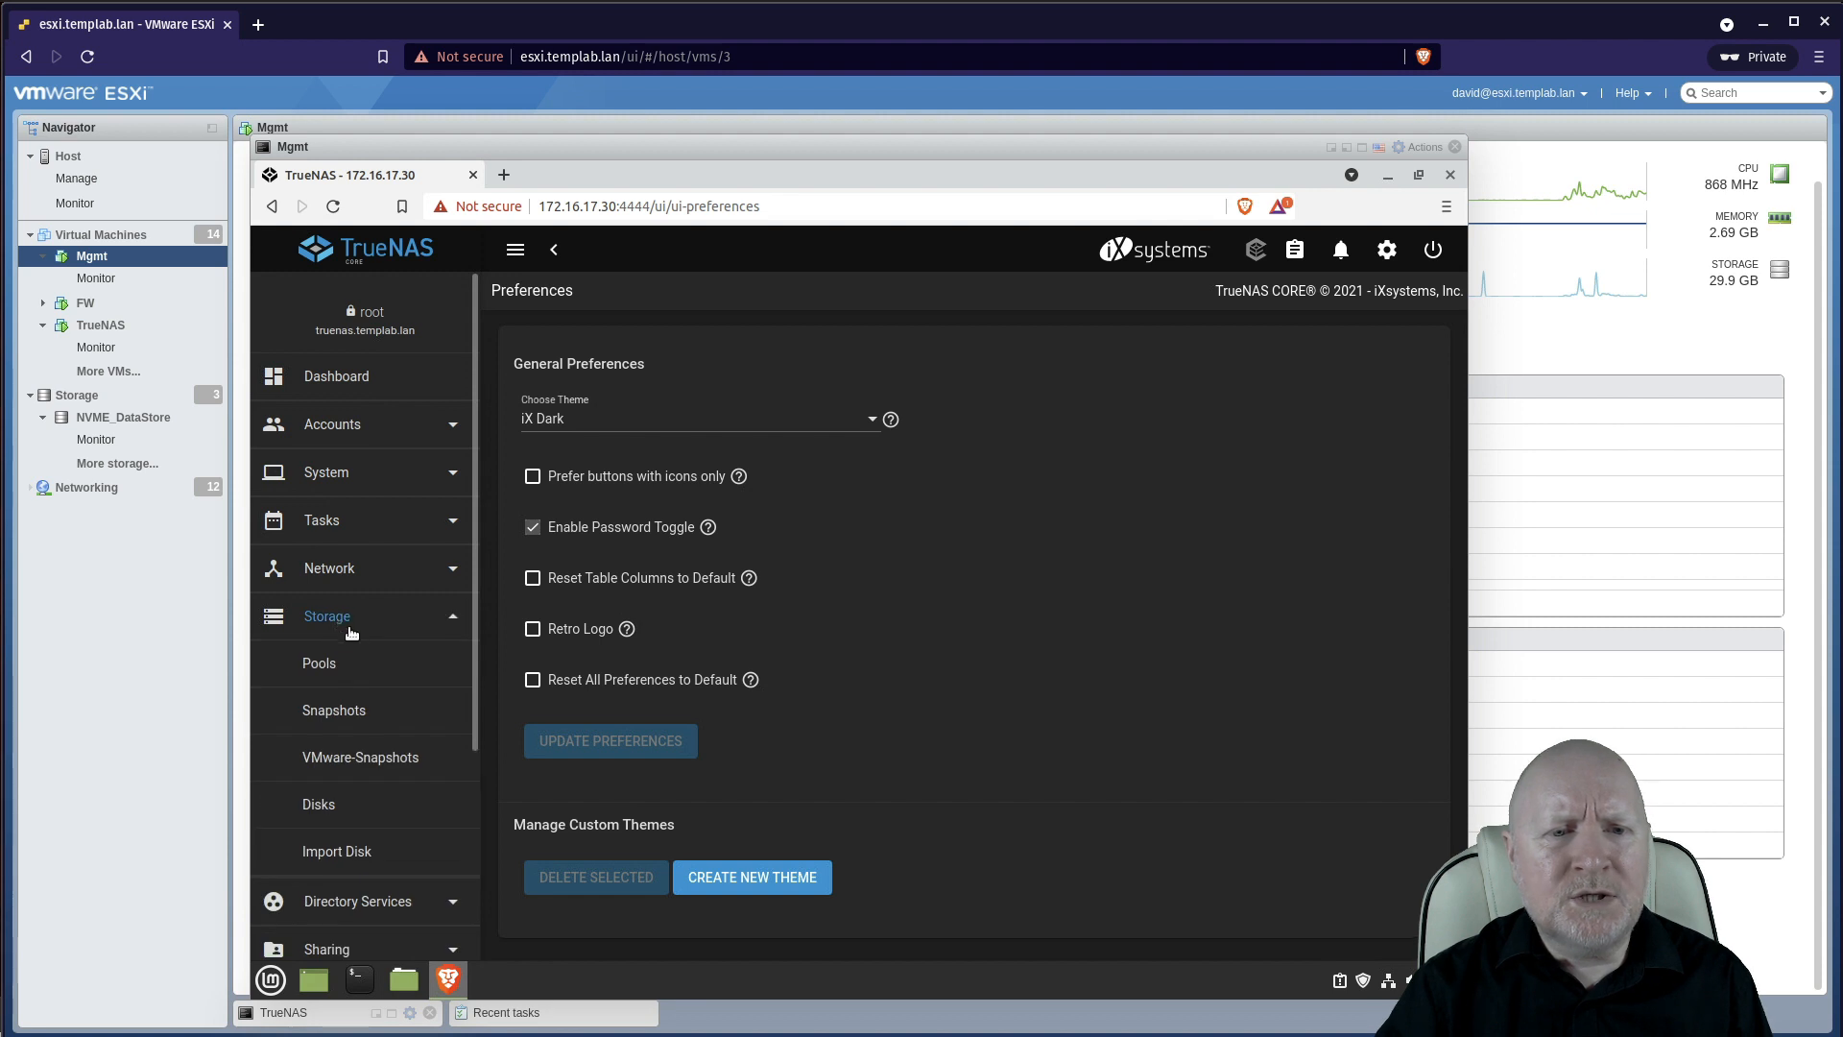
{"action": "left_click", "coordinate": [333, 667]}
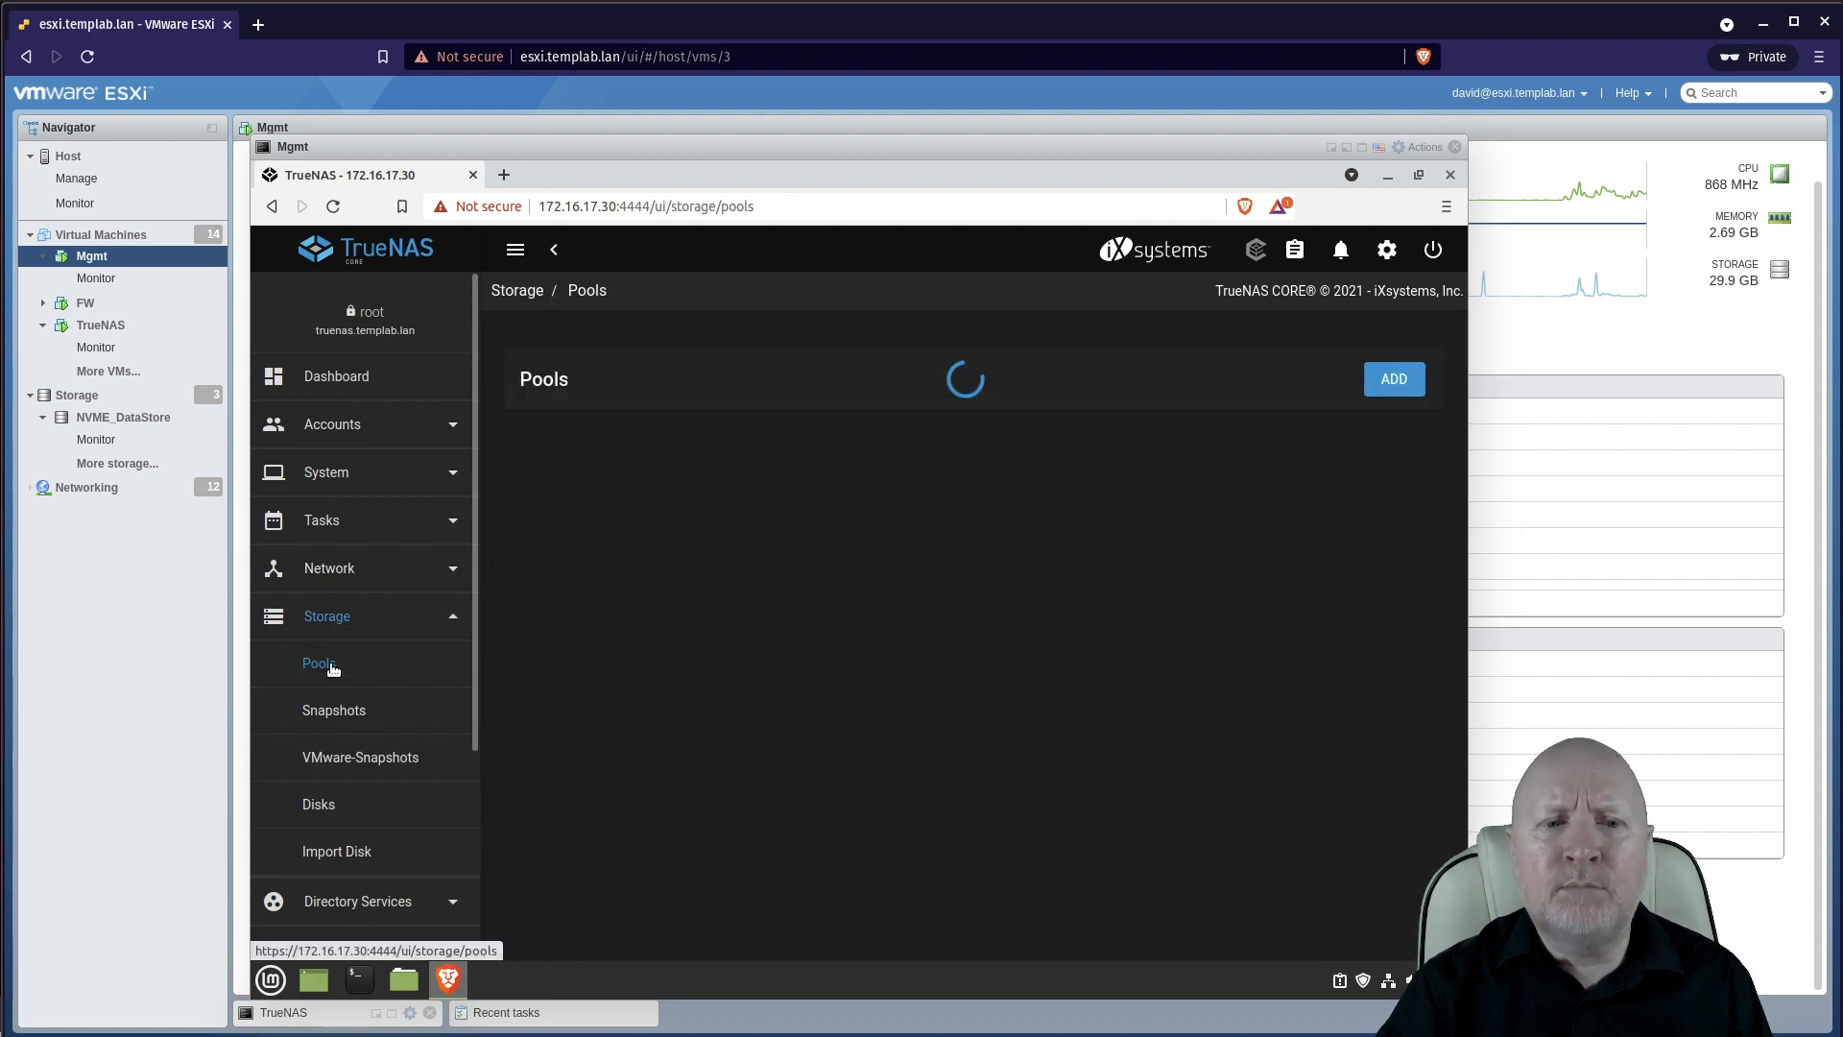
{"action": "left_click", "coordinate": [1023, 543]}
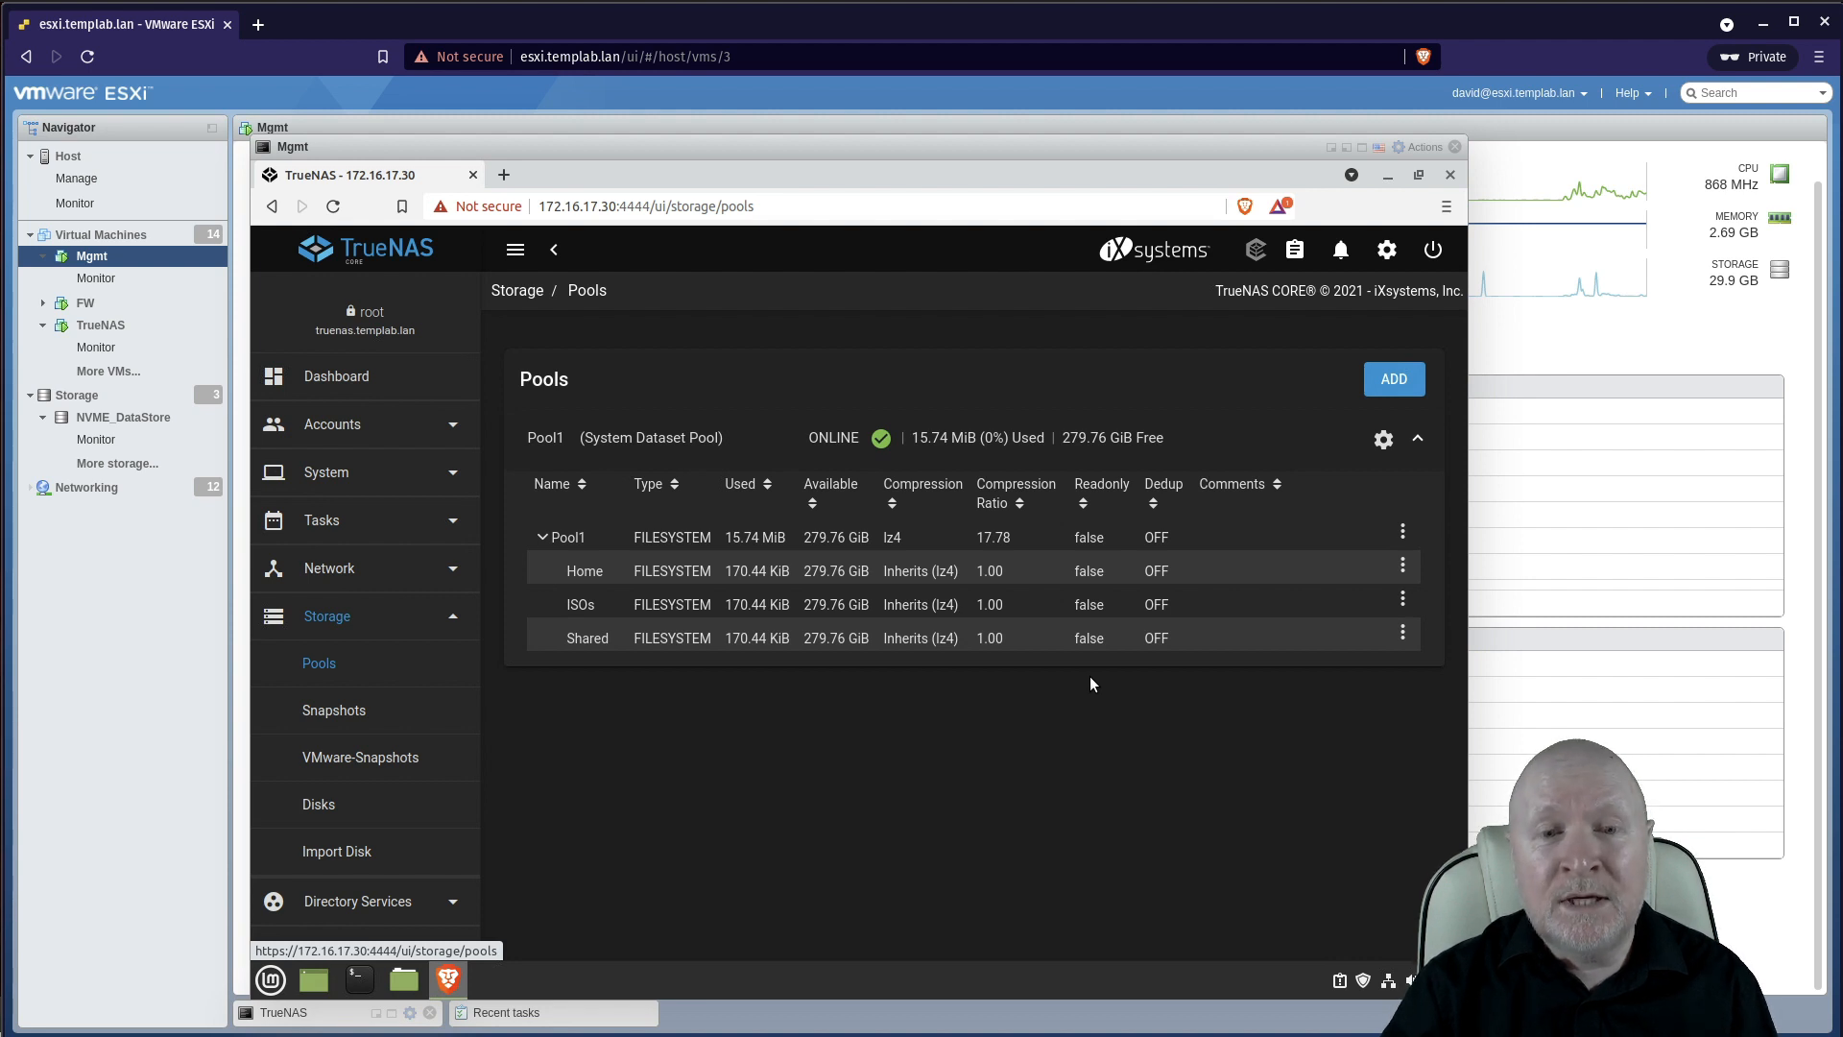
{"action": "left_click", "coordinate": [1050, 641]}
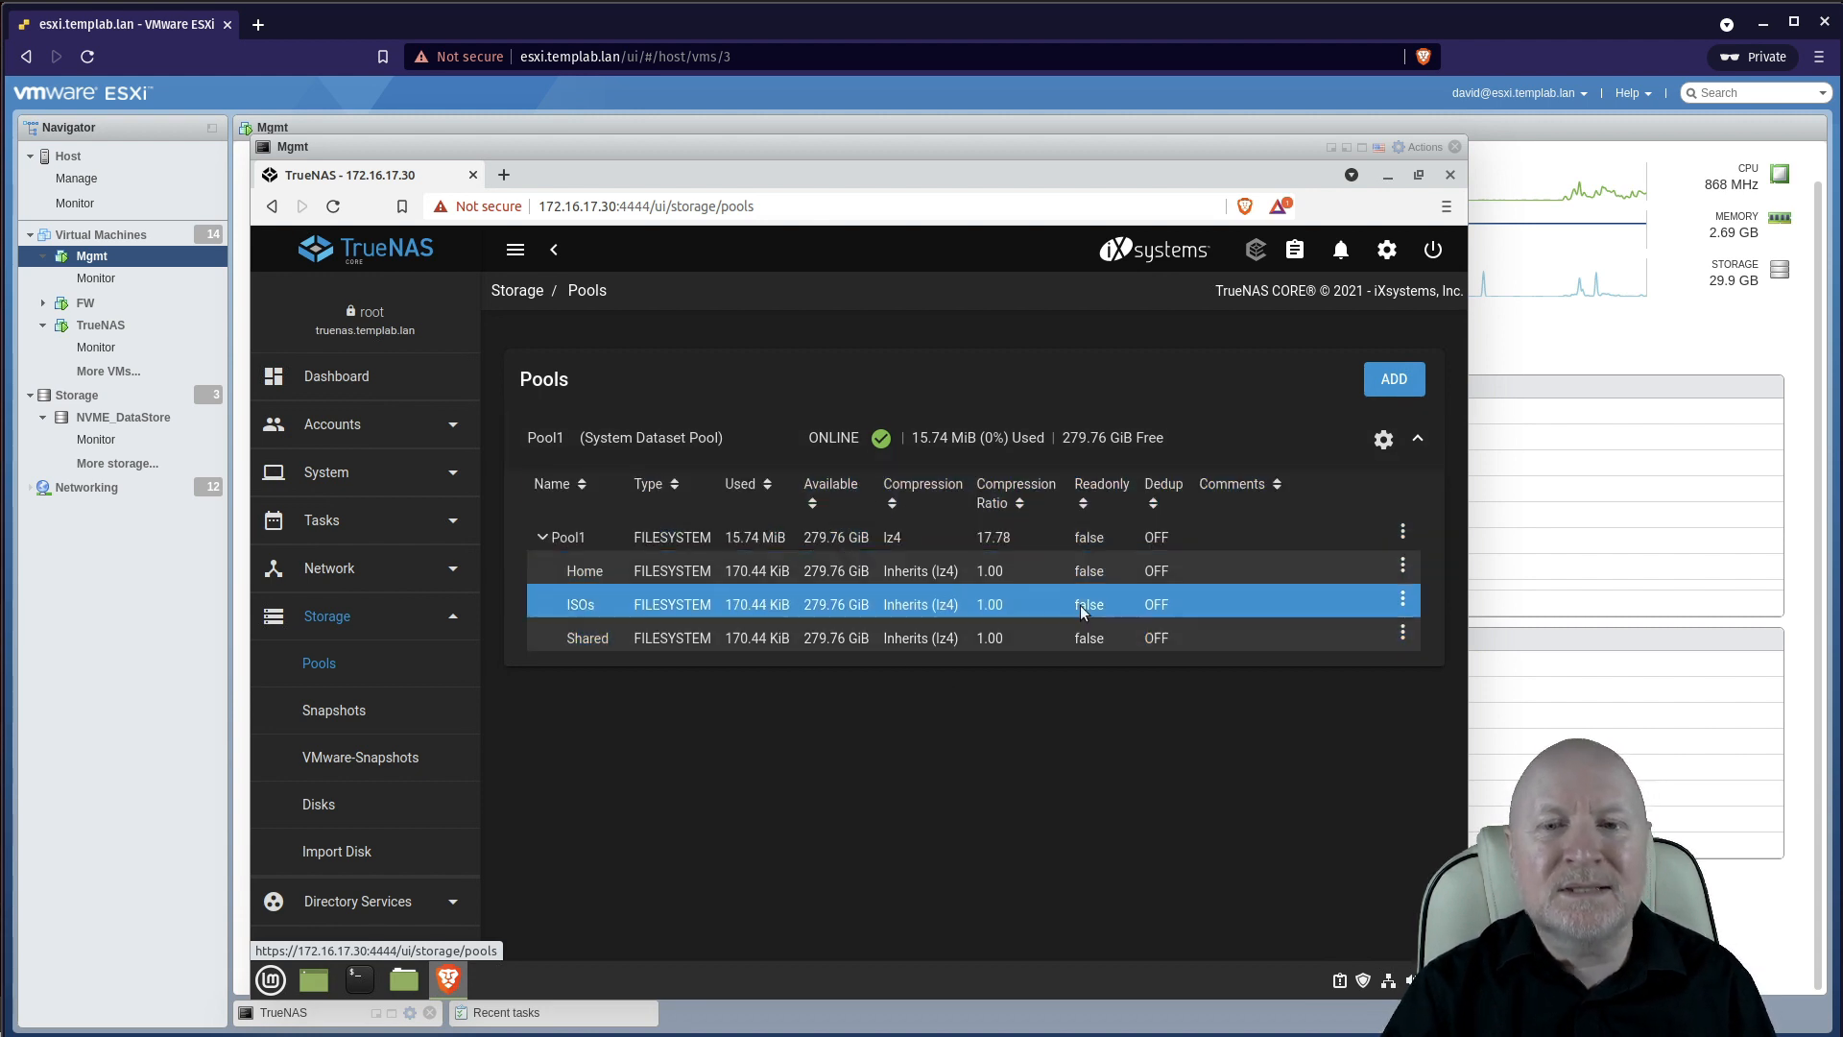
Step: Export/disconnect Pool1 with its data destroyed and share configurations deleted, confirming with the pool name Pool1
{"action": "left_click", "coordinate": [1384, 440]}
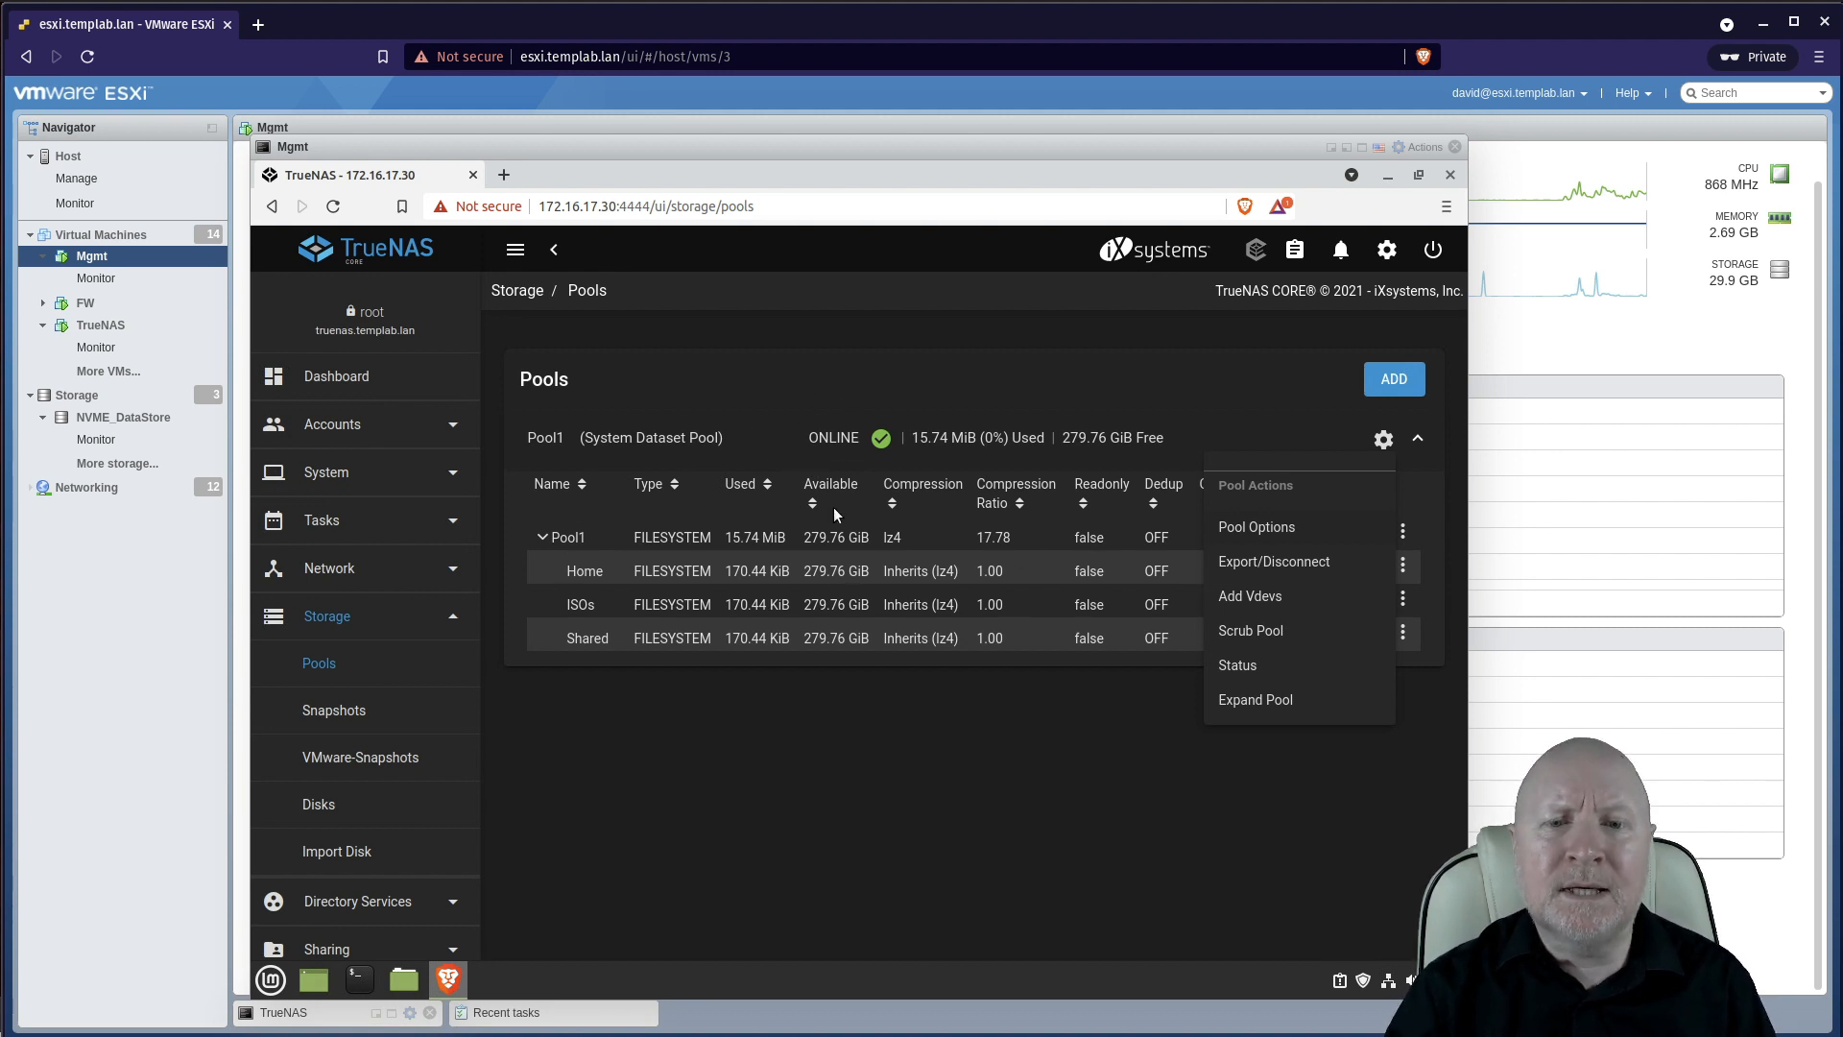
{"action": "left_click", "coordinate": [1307, 567]}
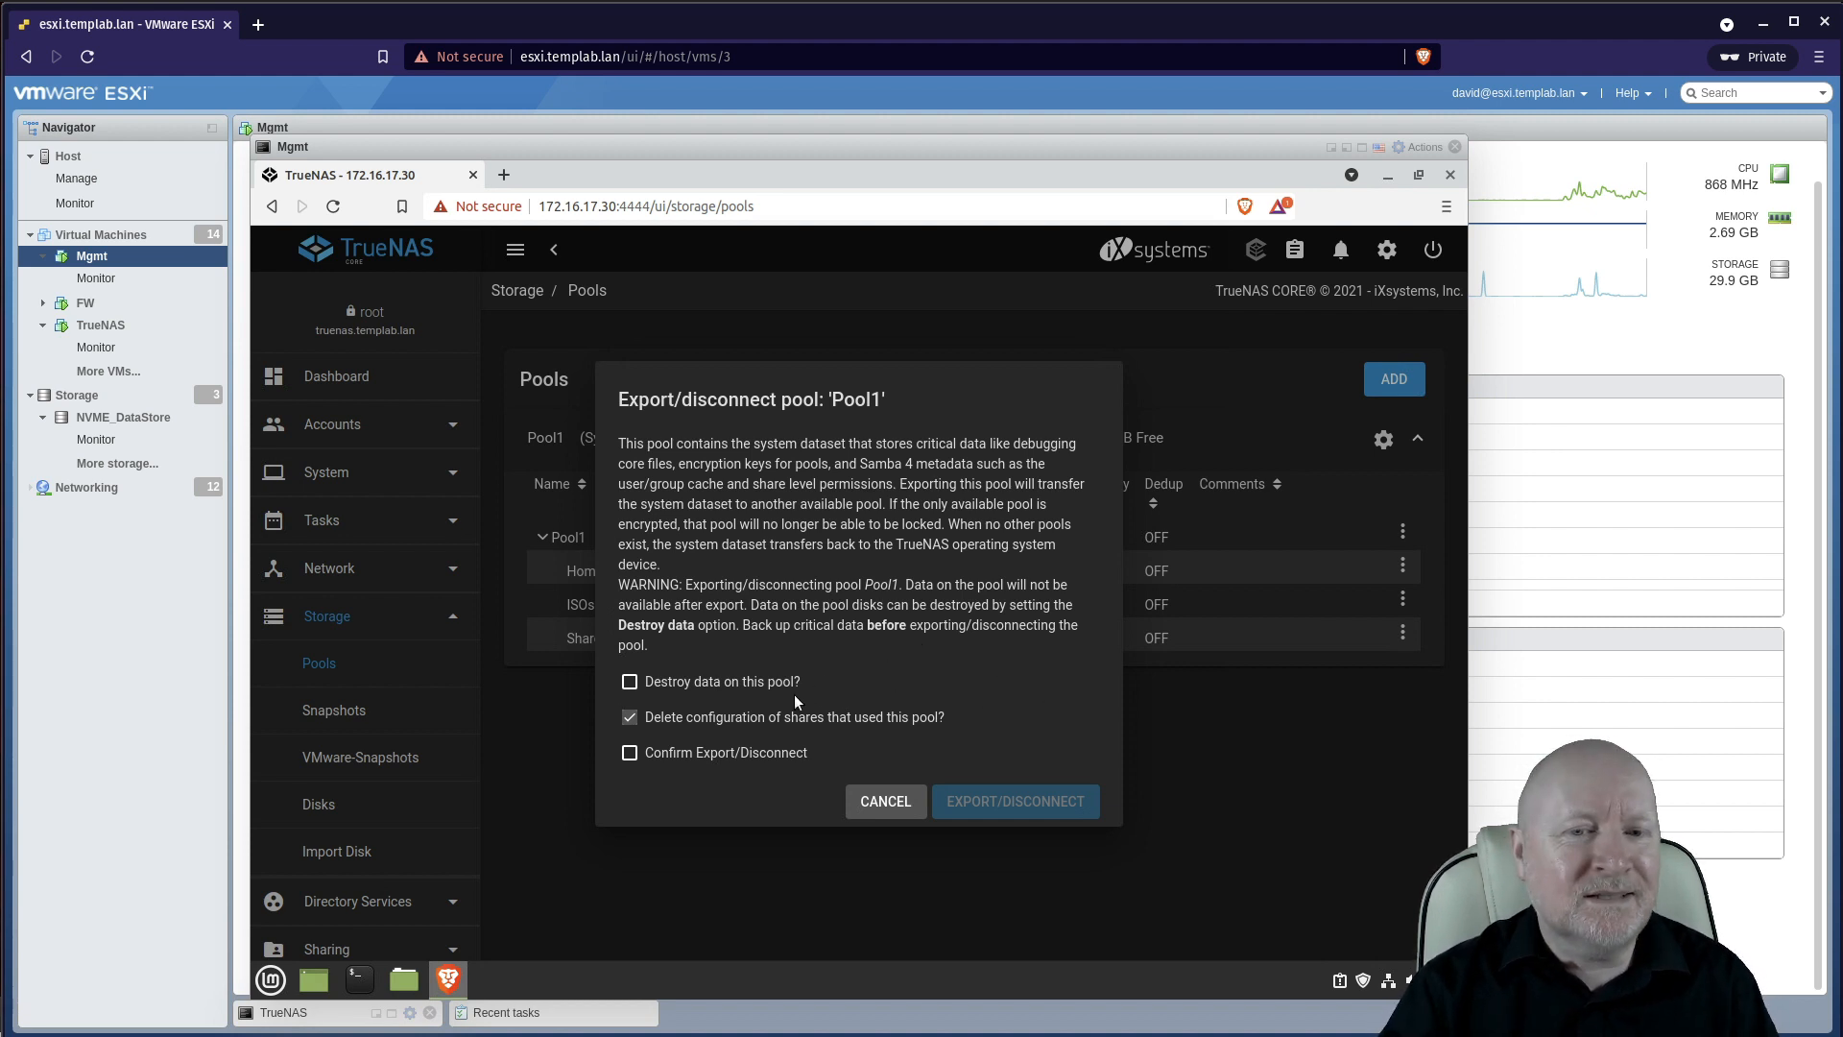
{"action": "left_click", "coordinate": [630, 683]}
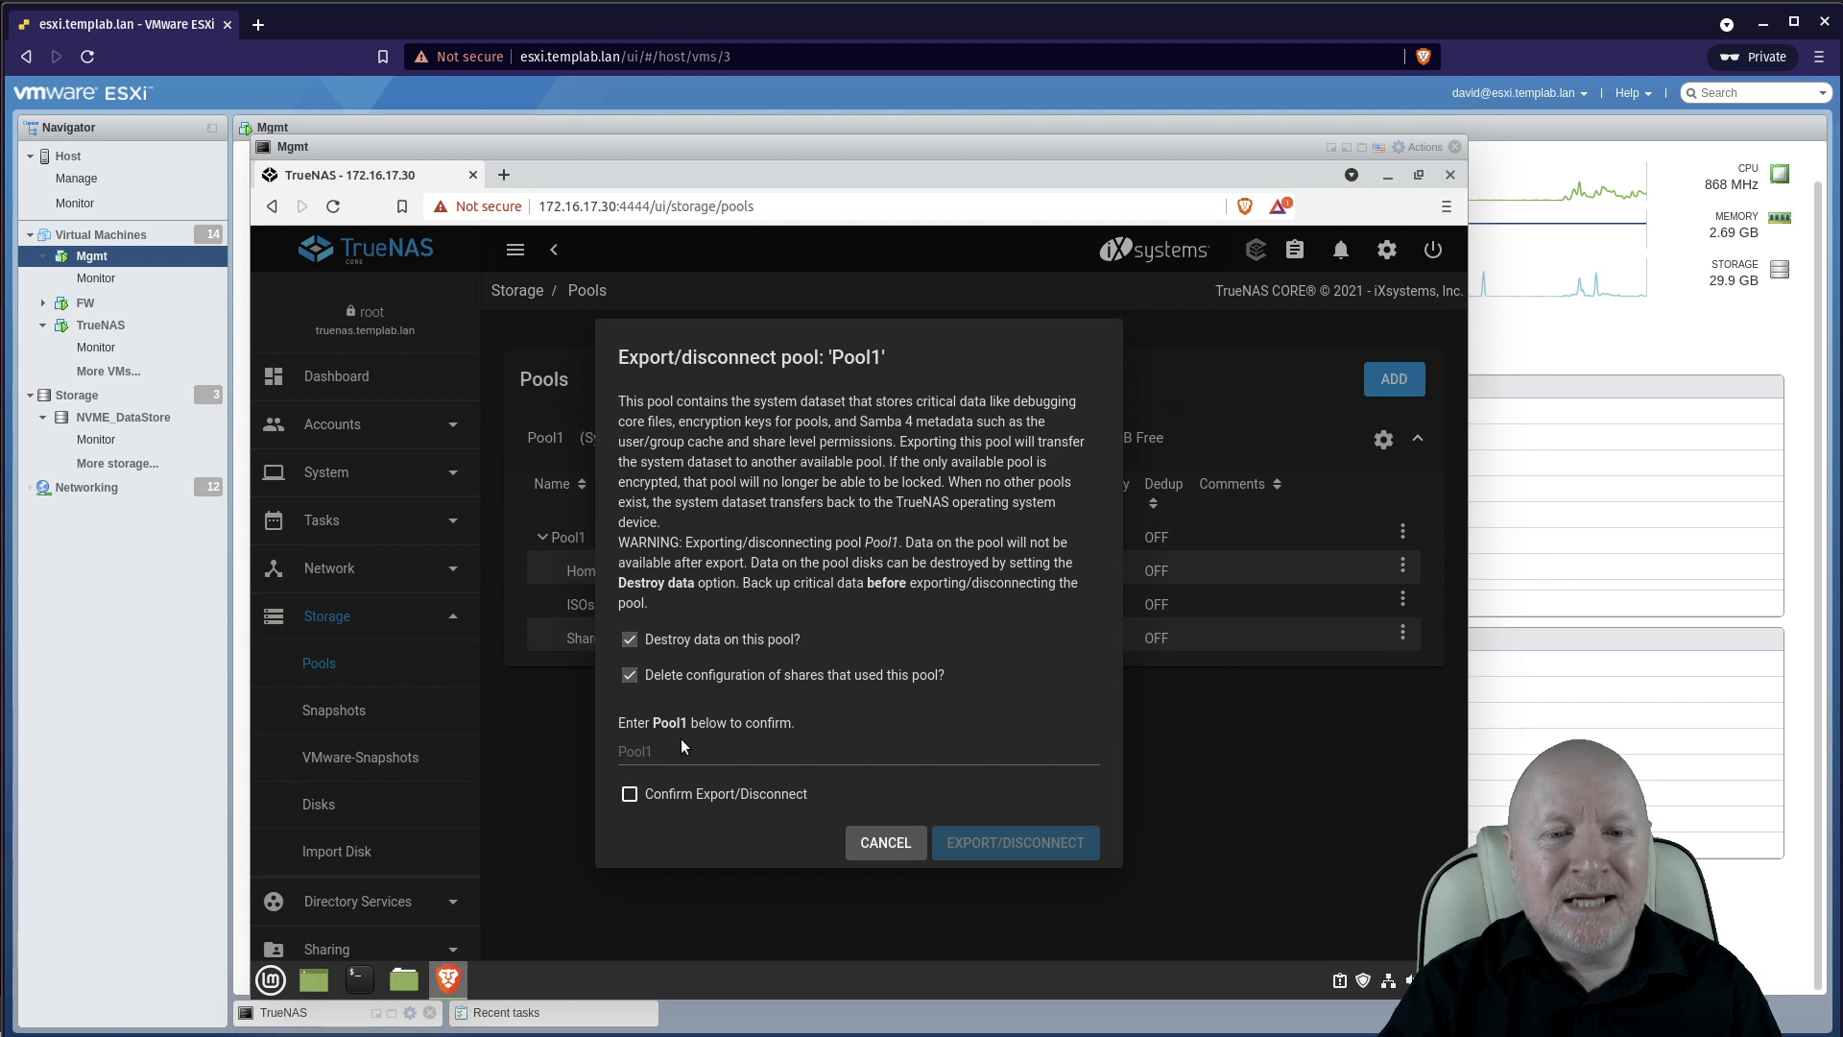
{"action": "left_click", "coordinate": [684, 757]}
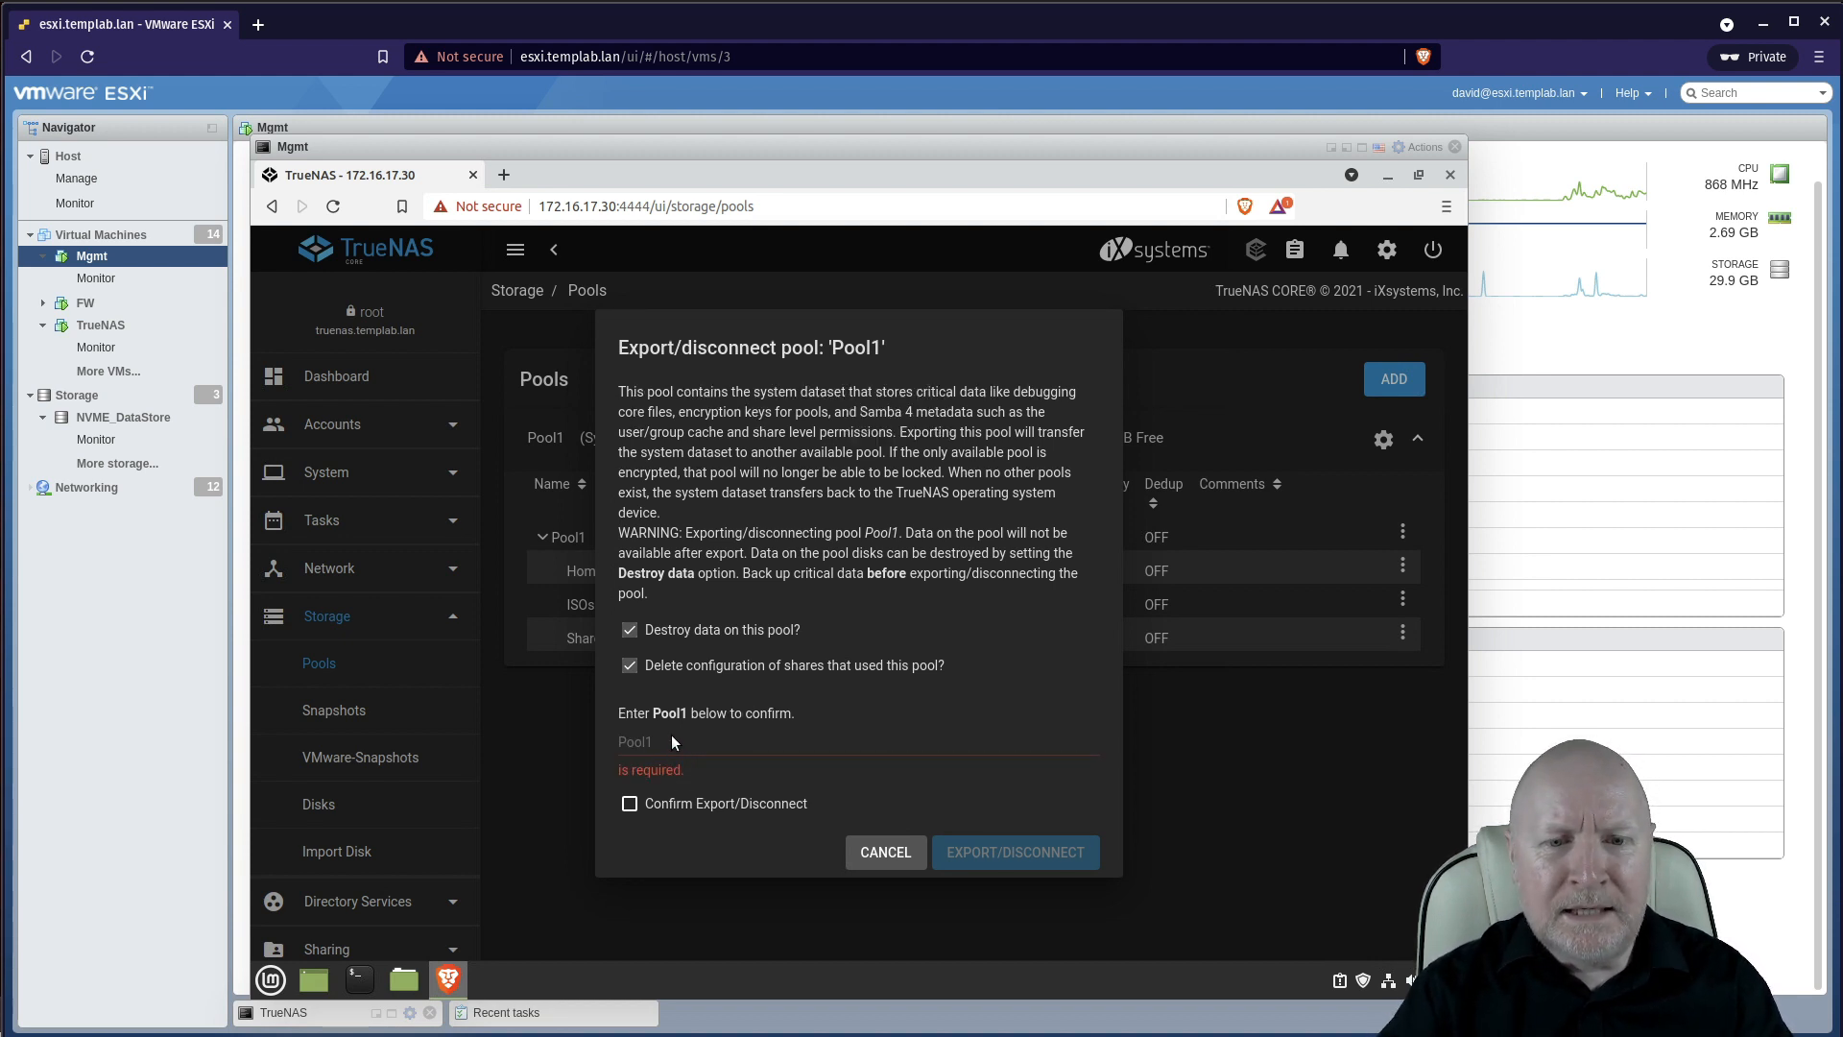
{"action": "left_click", "coordinate": [671, 733]}
{"action": "type", "text": "Pool1"}
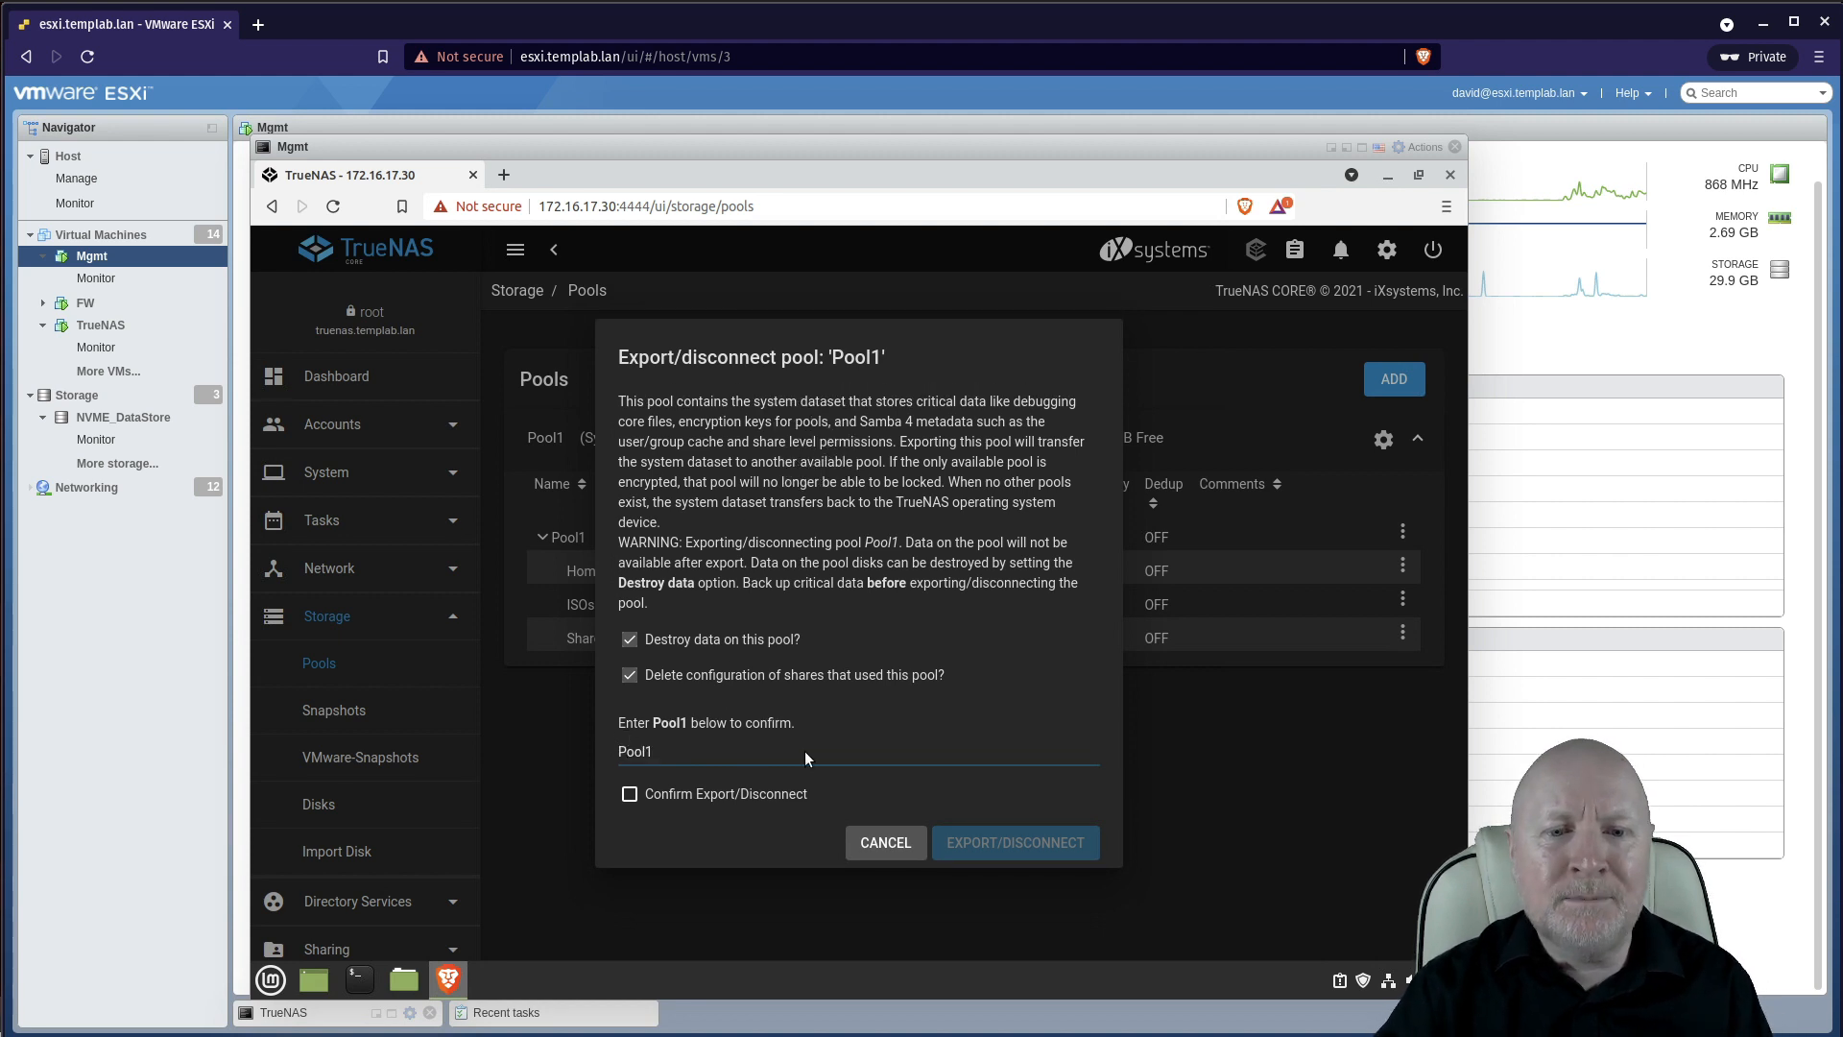
{"action": "left_click", "coordinate": [629, 794]}
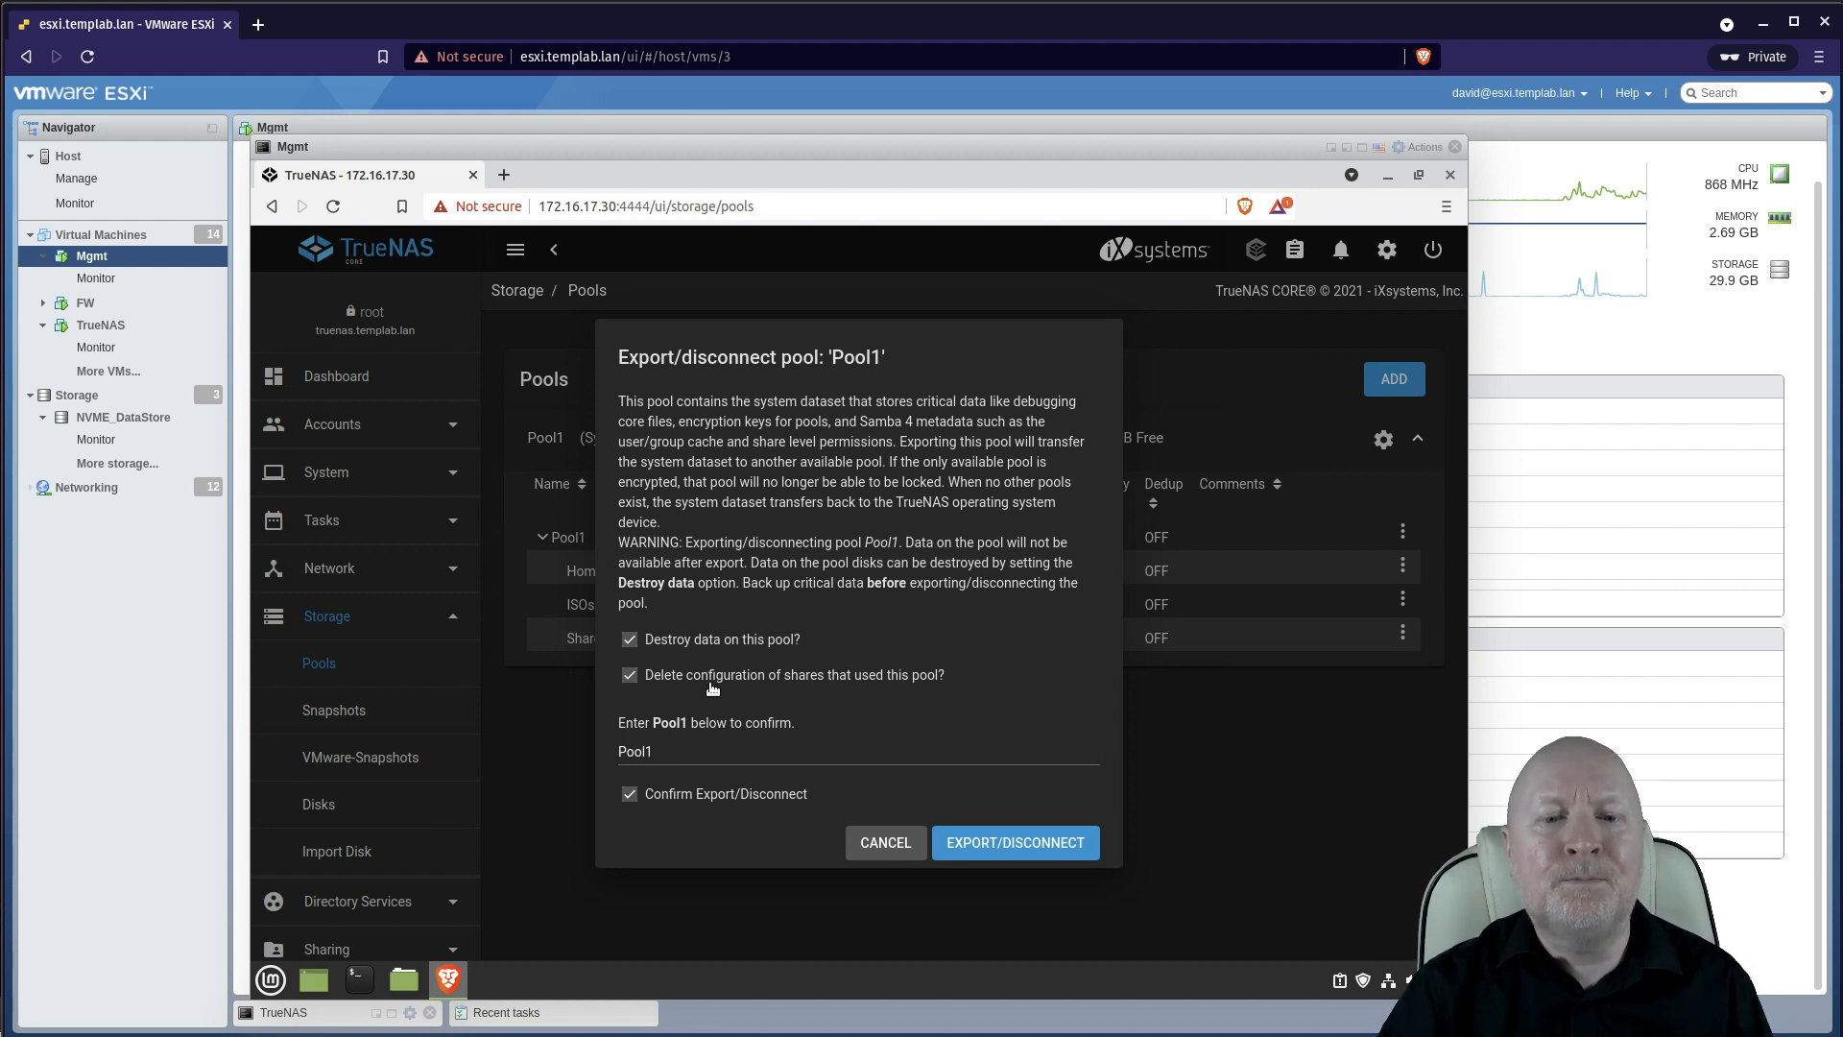
{"action": "left_click", "coordinate": [1015, 841]}
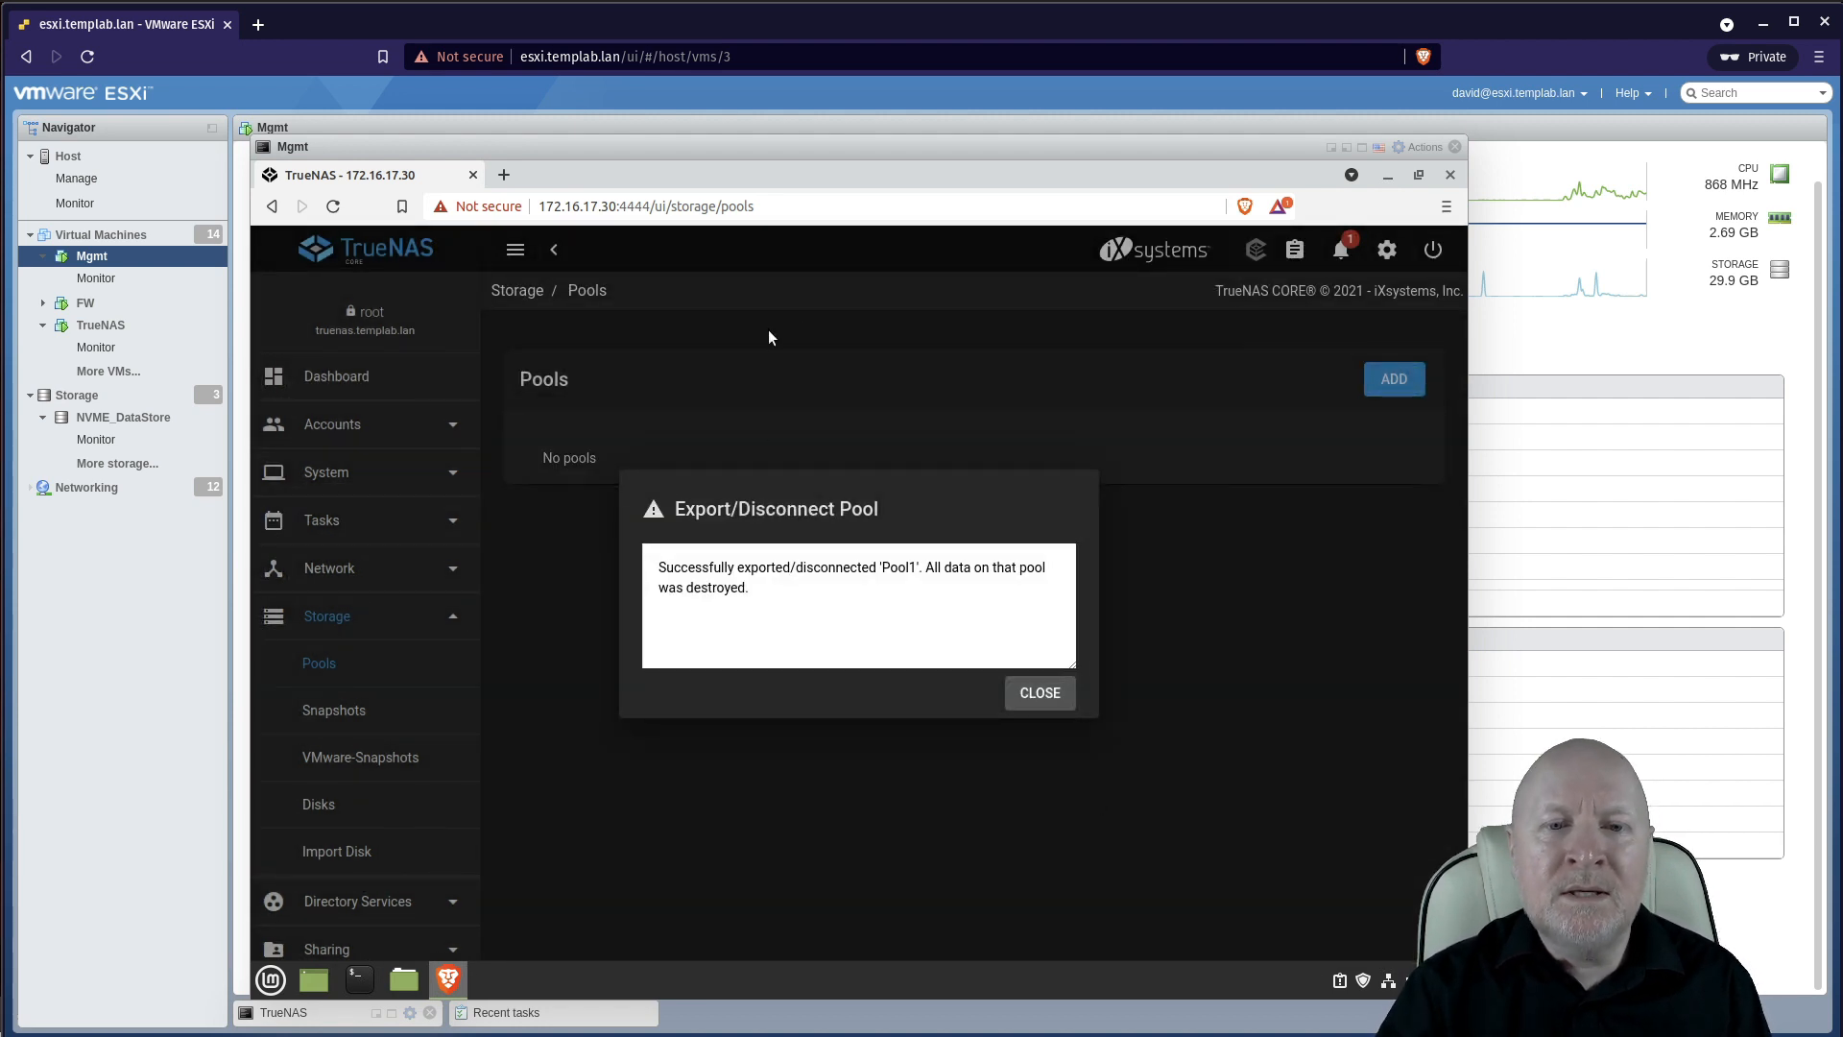
{"action": "left_click", "coordinate": [1045, 687]}
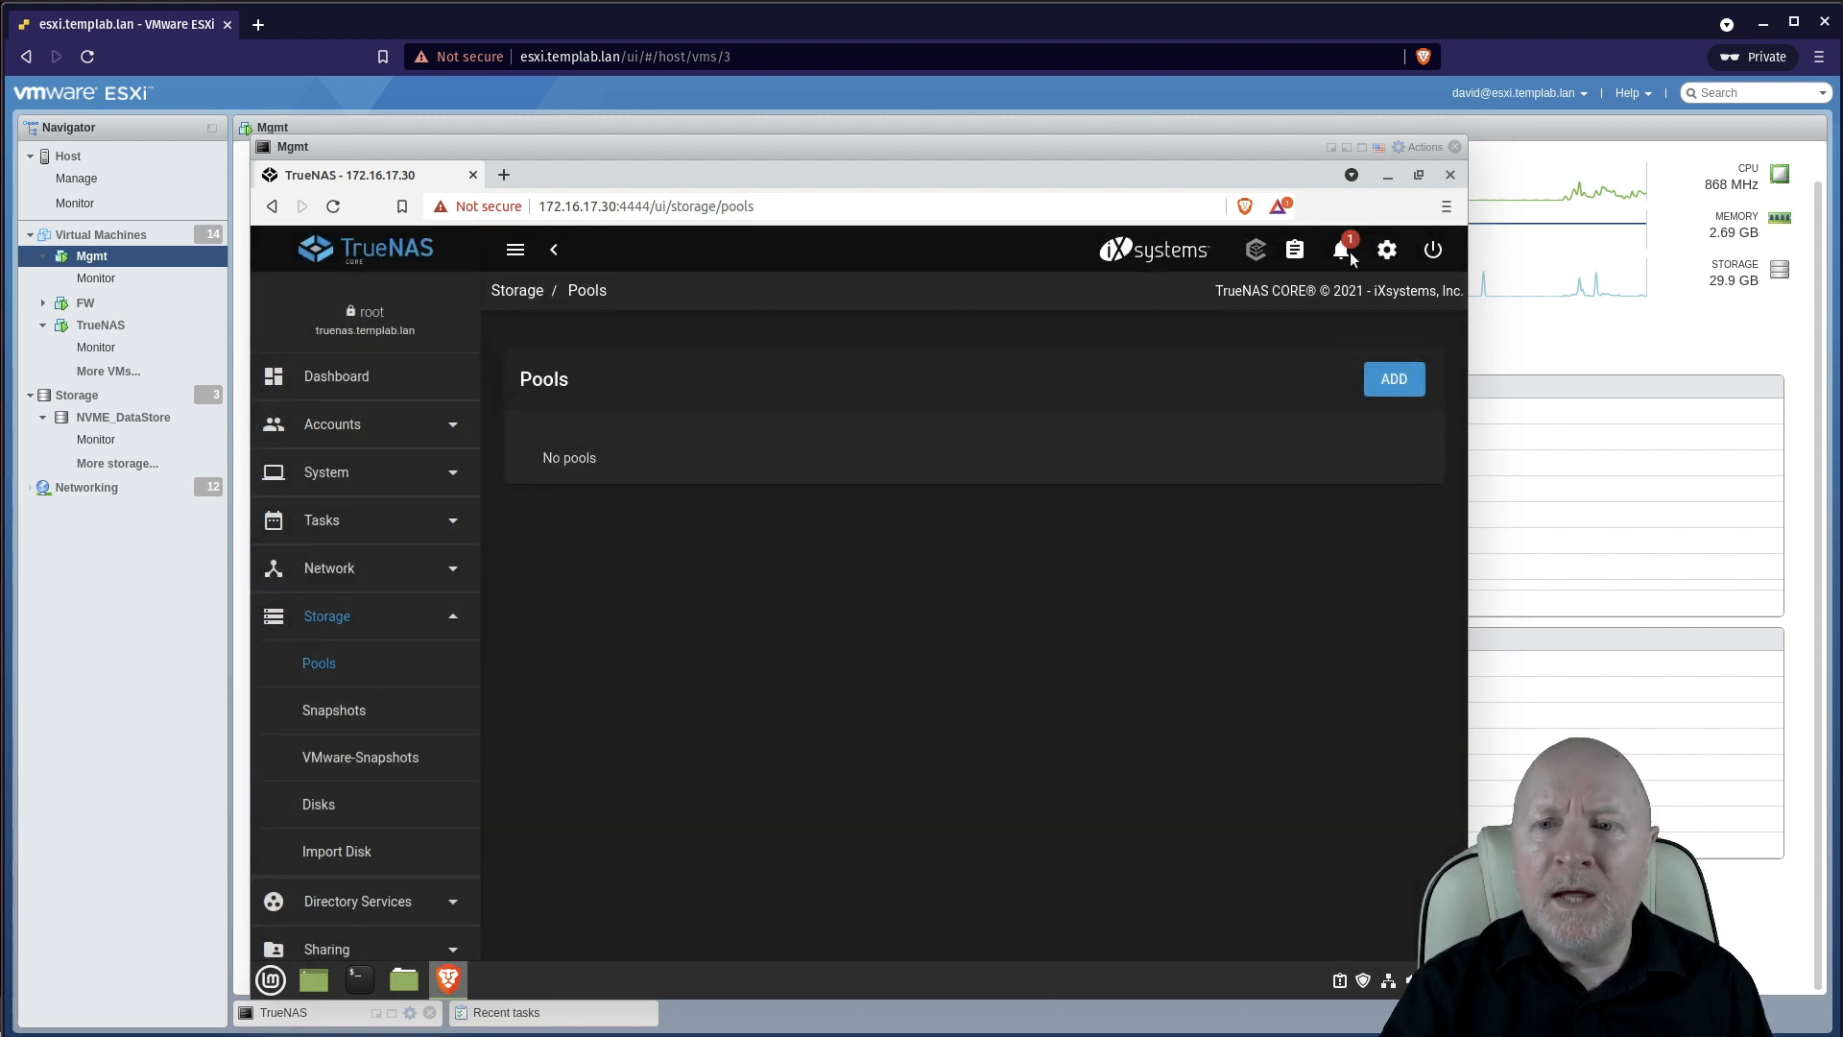
Step: View the disks available for a new pool and return to the pools list without creating one
{"action": "left_click", "coordinate": [1395, 380]}
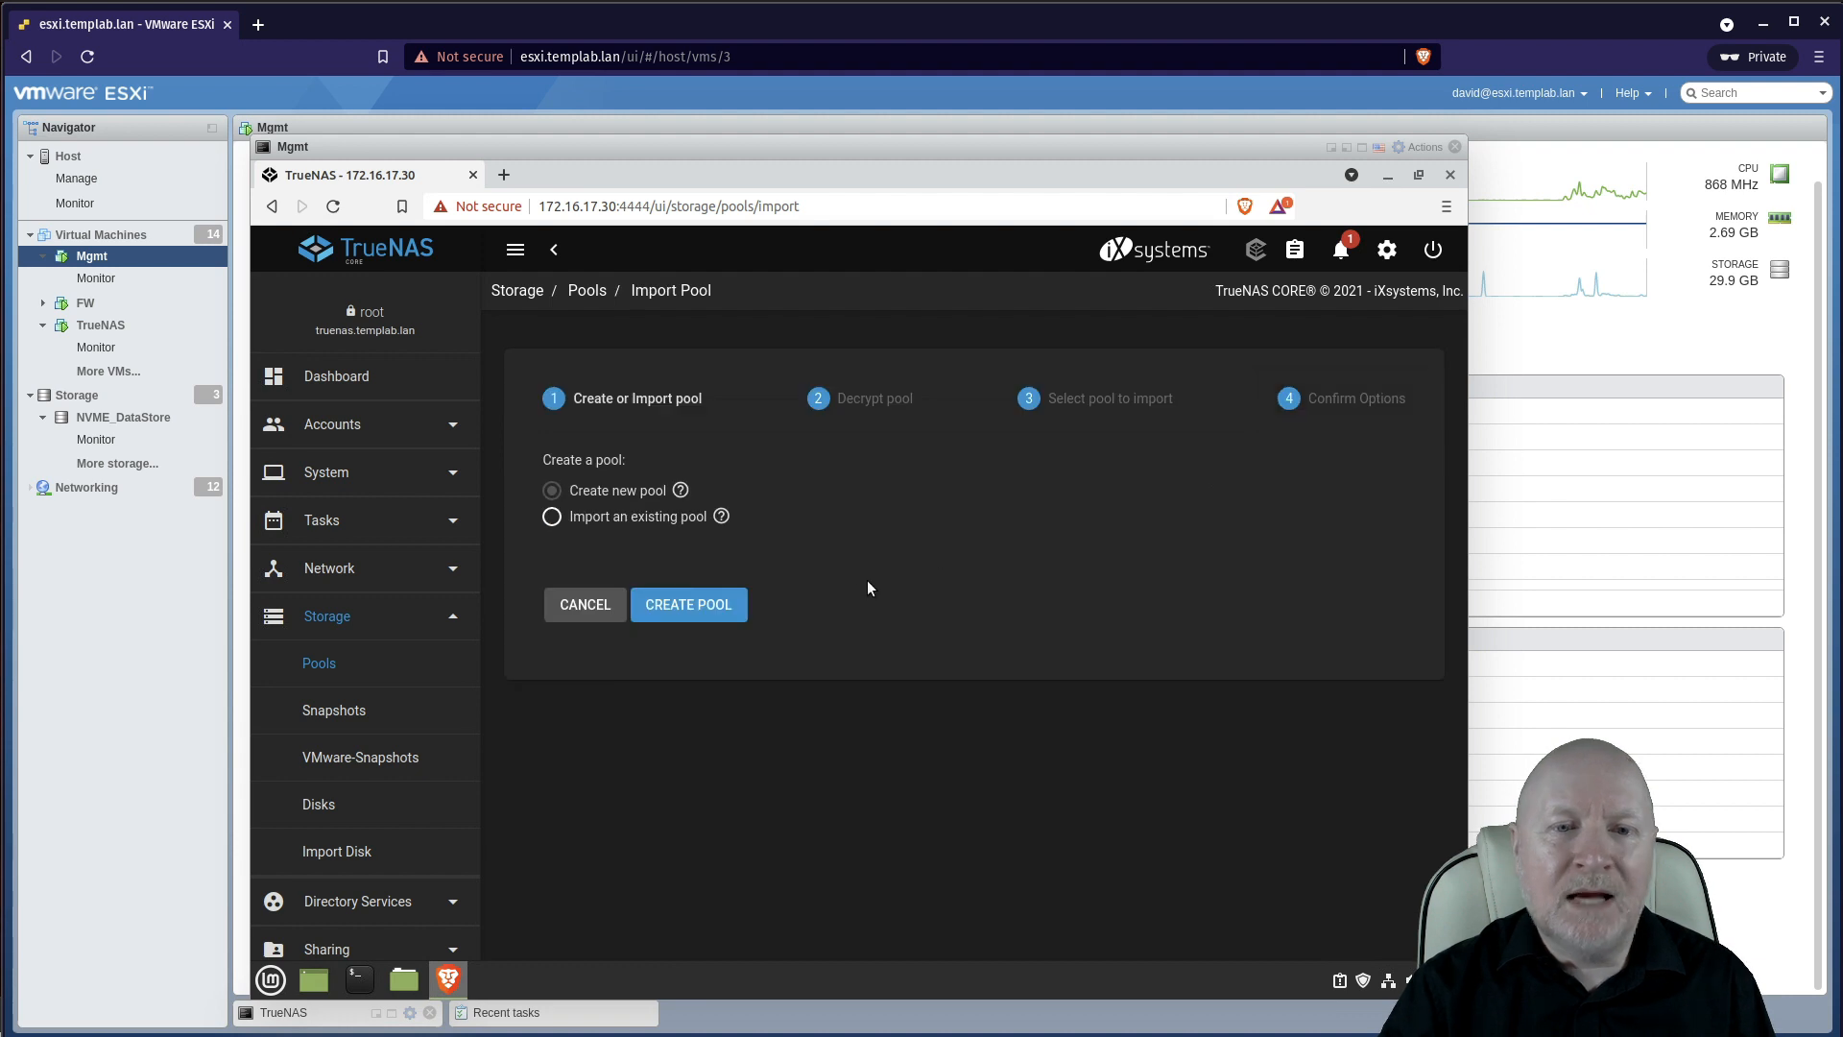
{"action": "left_click", "coordinate": [733, 616]}
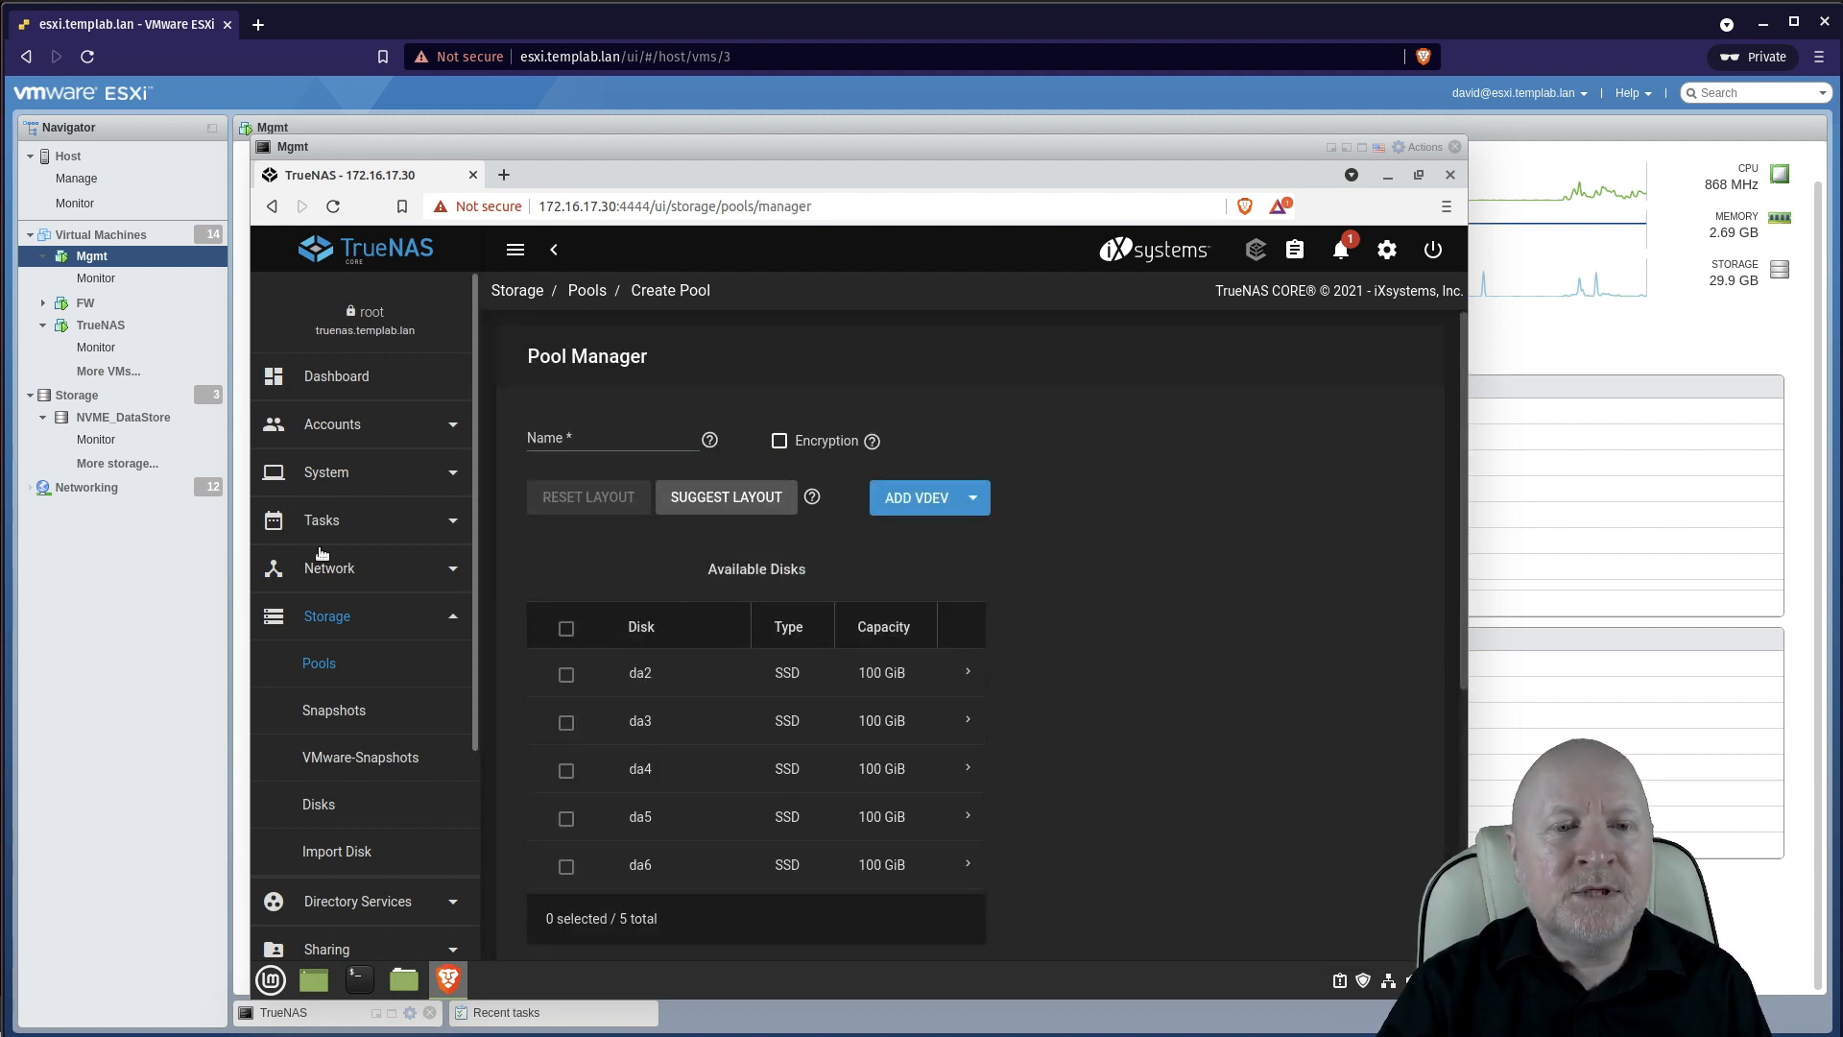
{"action": "left_click", "coordinate": [318, 672]}
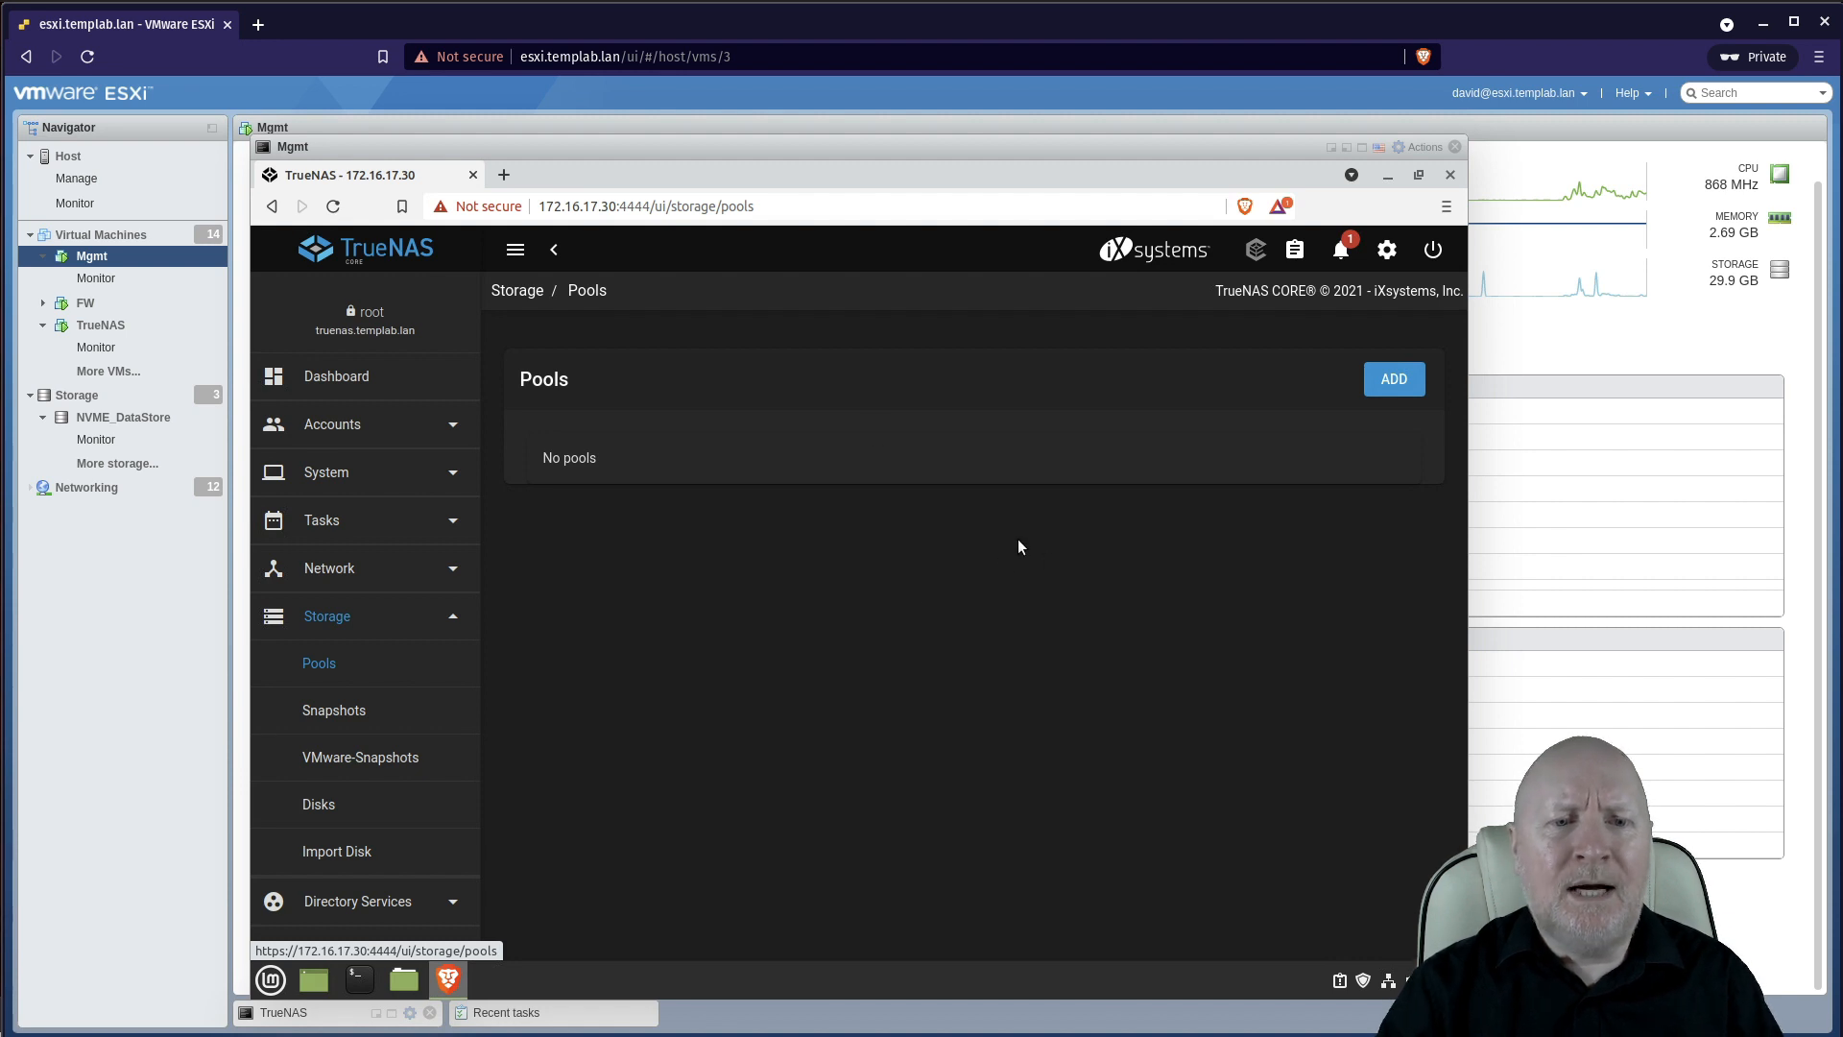
Step: View the general system settings and look through the remaining system configuration categories
{"action": "scroll", "coordinate": [469, 720], "scroll_direction": "down", "scroll_amount": 3}
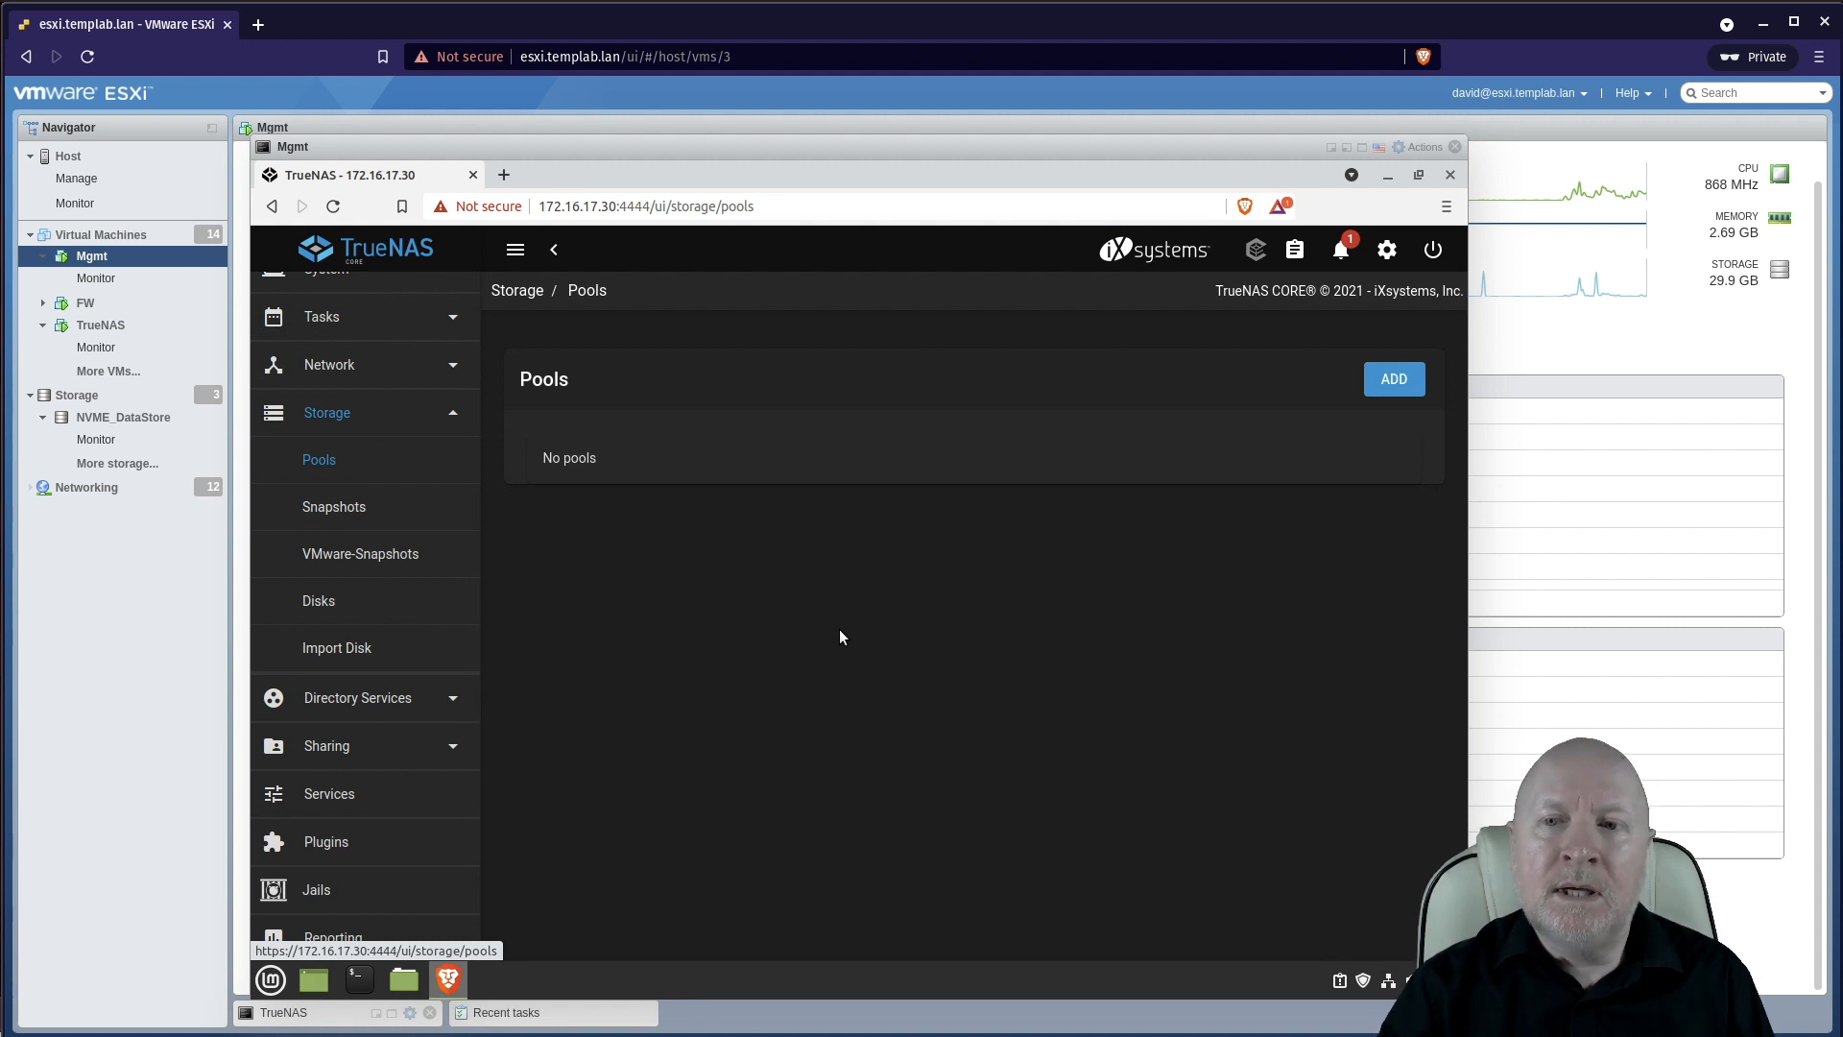
{"action": "scroll", "coordinate": [365, 624], "scroll_direction": "up", "scroll_amount": 3}
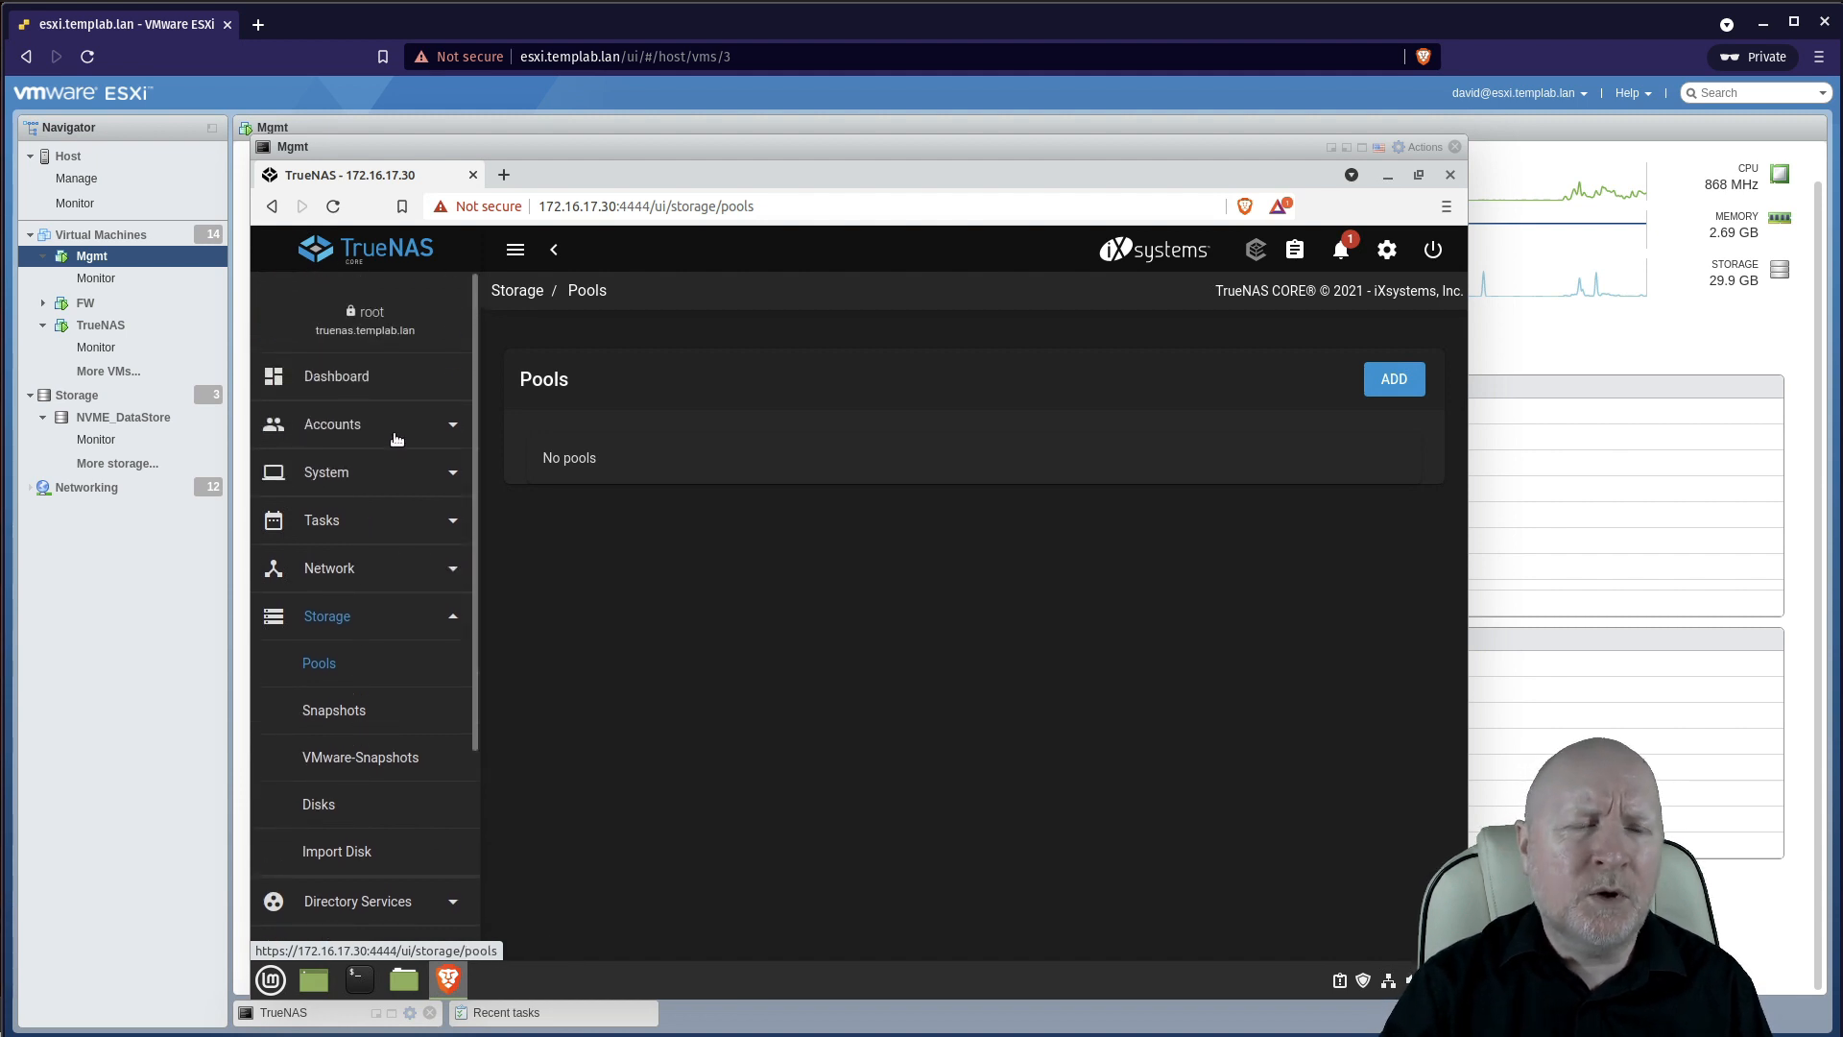
{"action": "left_click", "coordinate": [367, 475]}
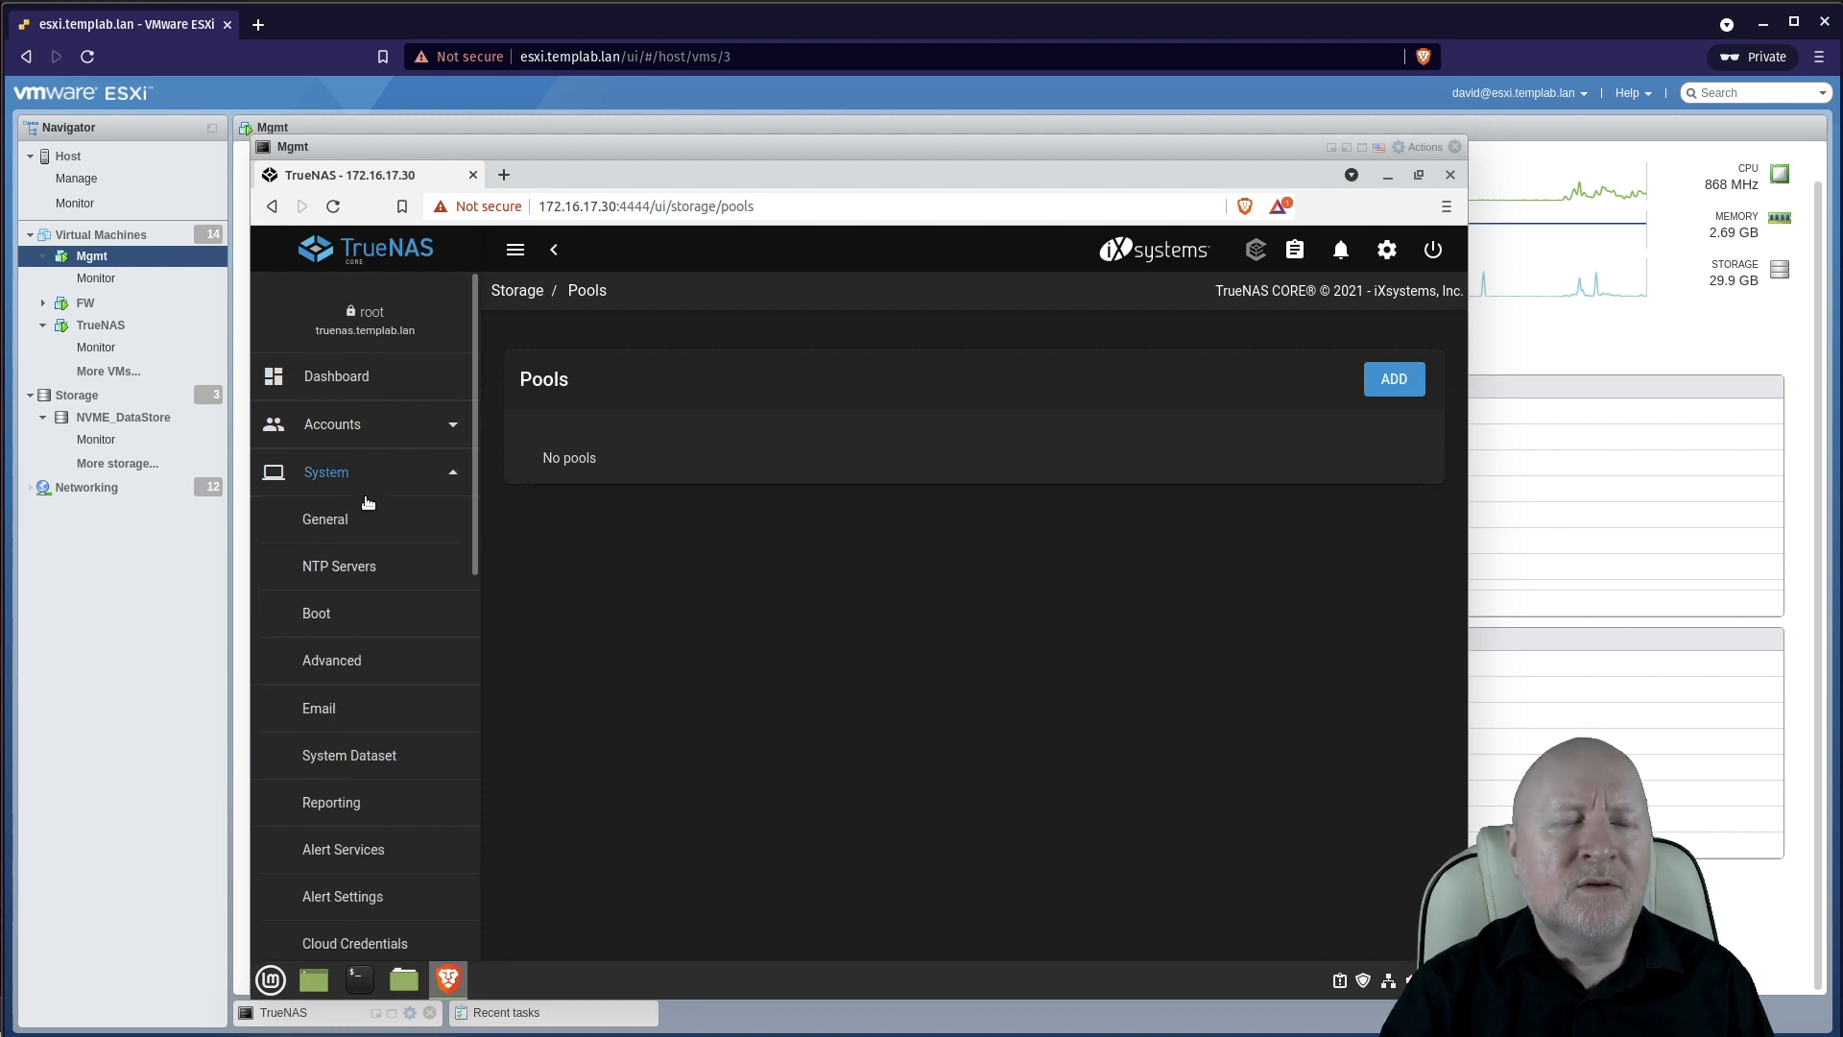
{"action": "left_click", "coordinate": [337, 518]}
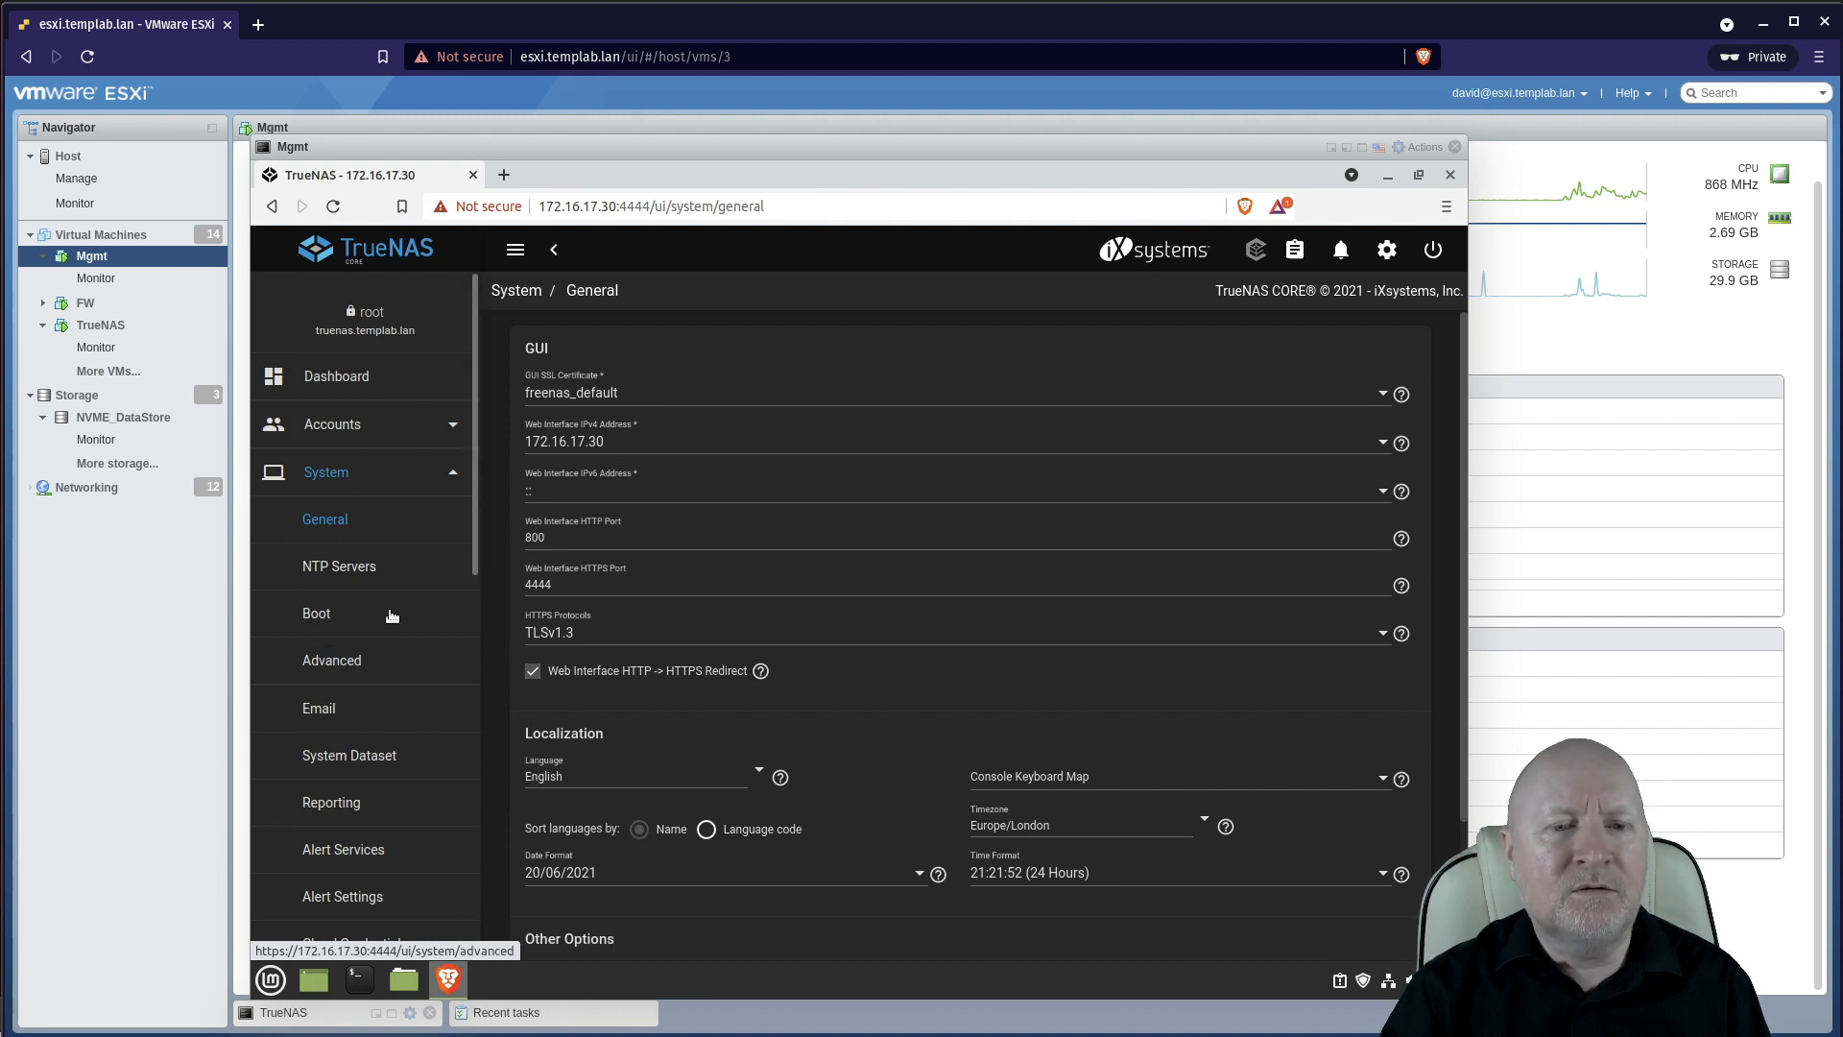
{"action": "scroll", "coordinate": [392, 615], "scroll_direction": "down", "scroll_amount": 5}
{"action": "scroll", "coordinate": [369, 643], "scroll_direction": "down", "scroll_amount": 4}
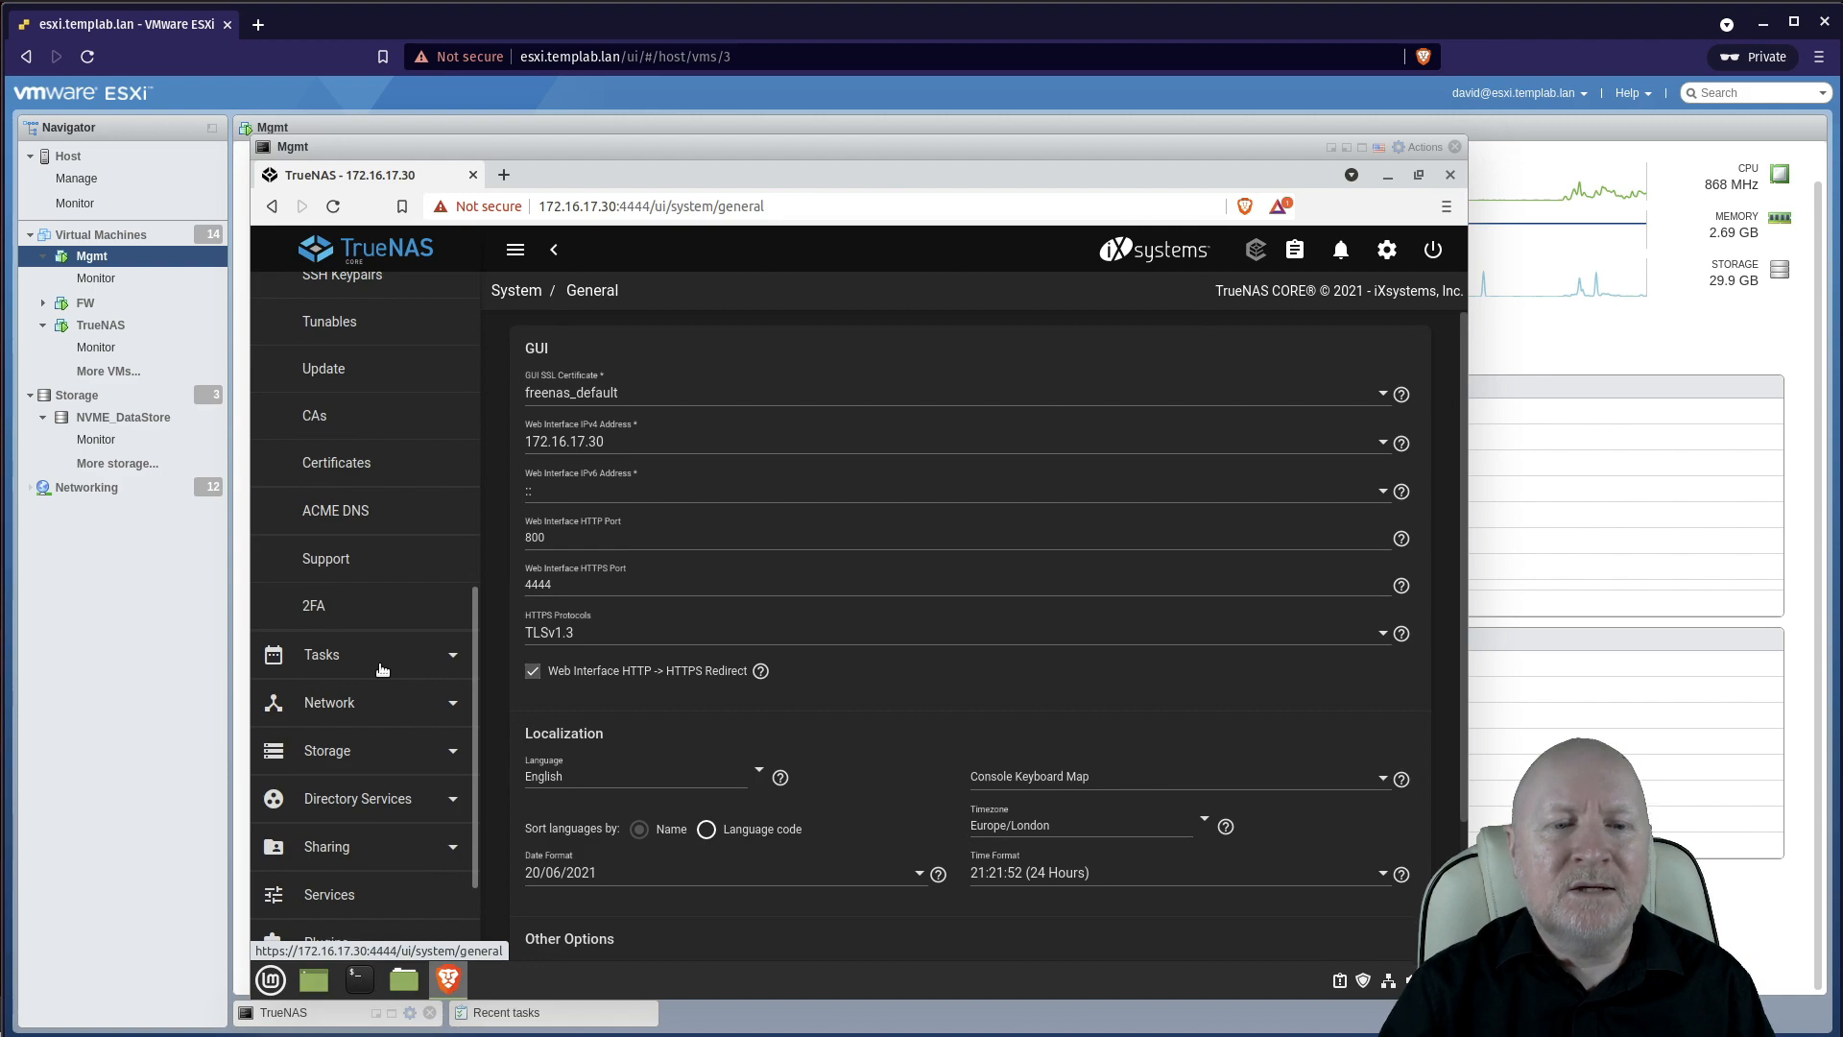